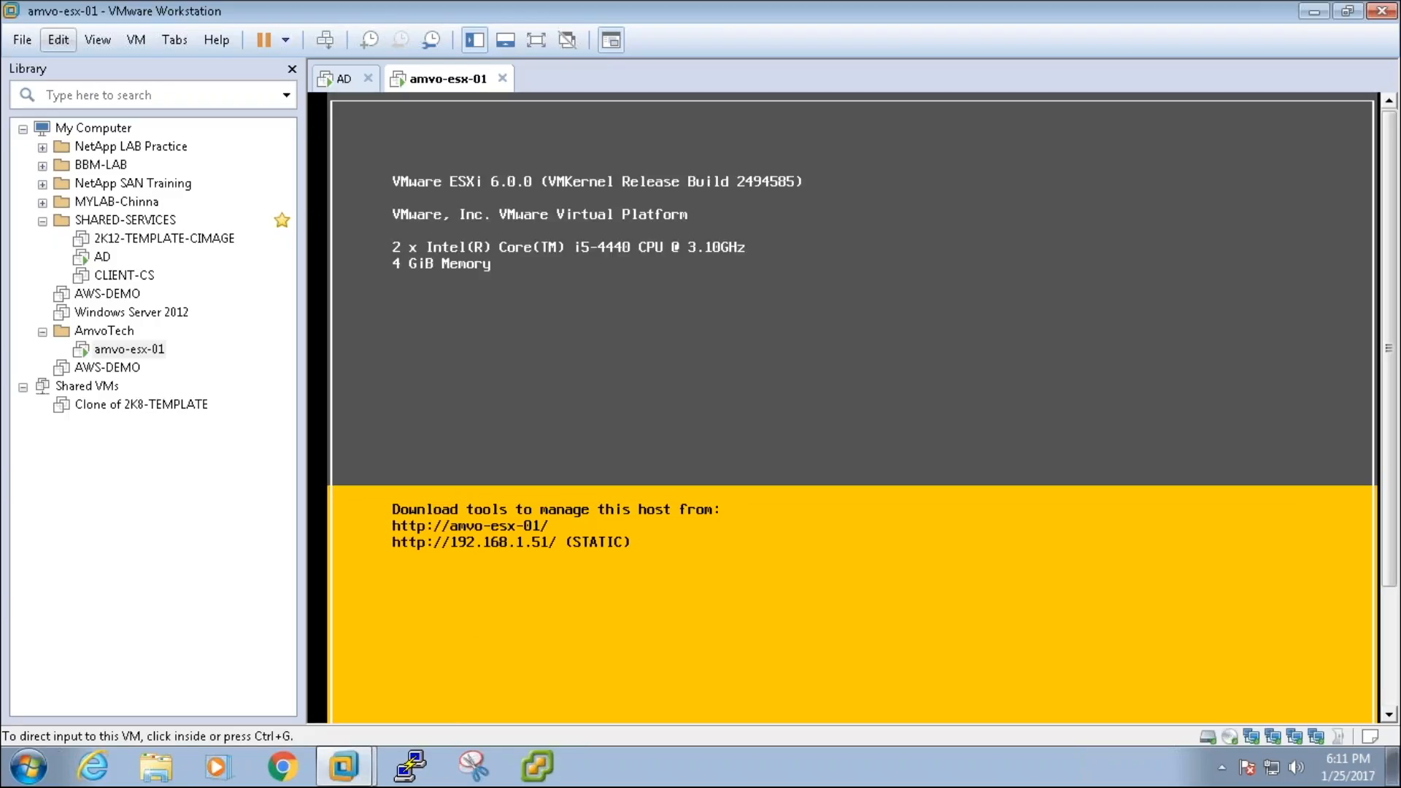
Step: Log in to ESXi host 192.168.1.51 in vSphere Client as root with the administrator password
click(543, 767)
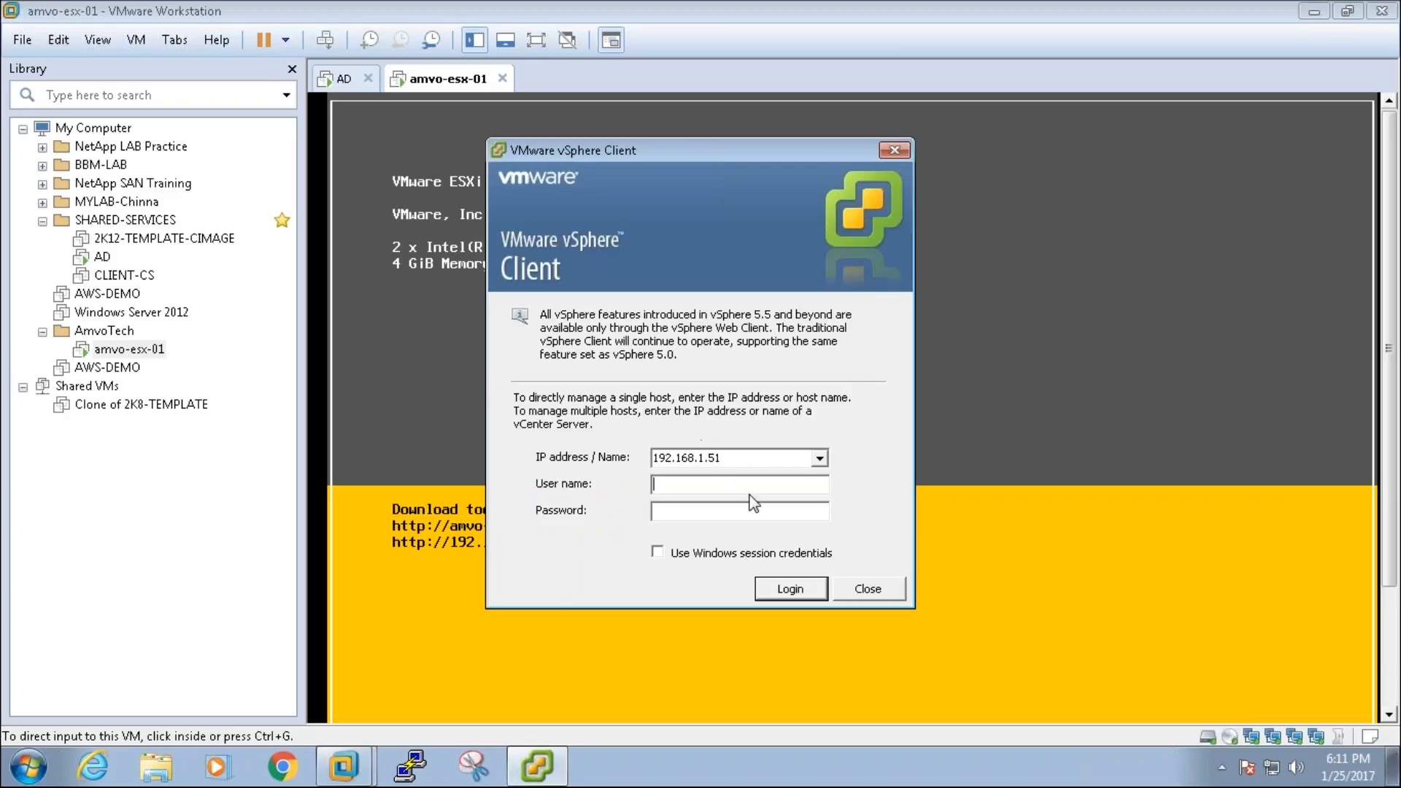
drag(707, 146, 893, 131)
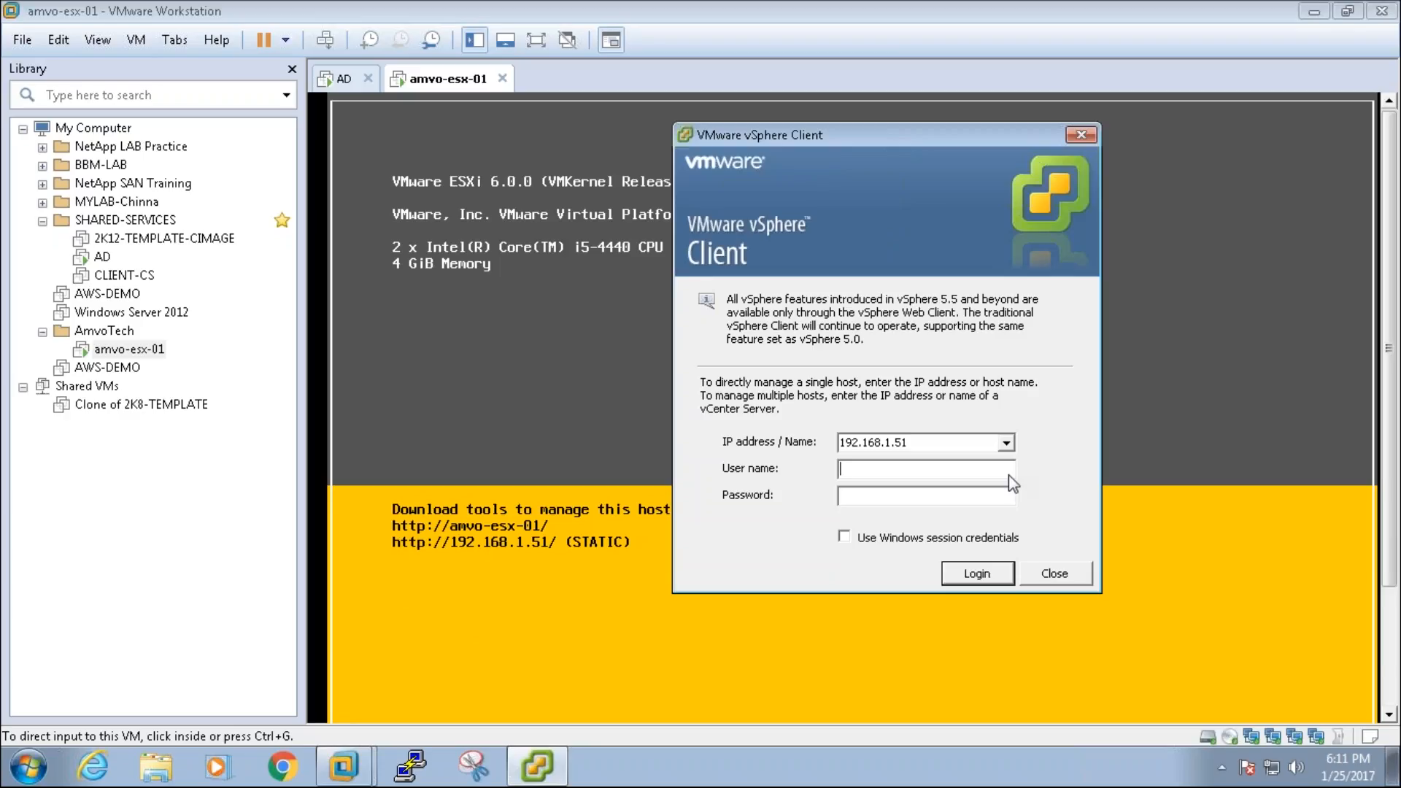
text(root)
key(Tab)
text(*********)
key(Return)
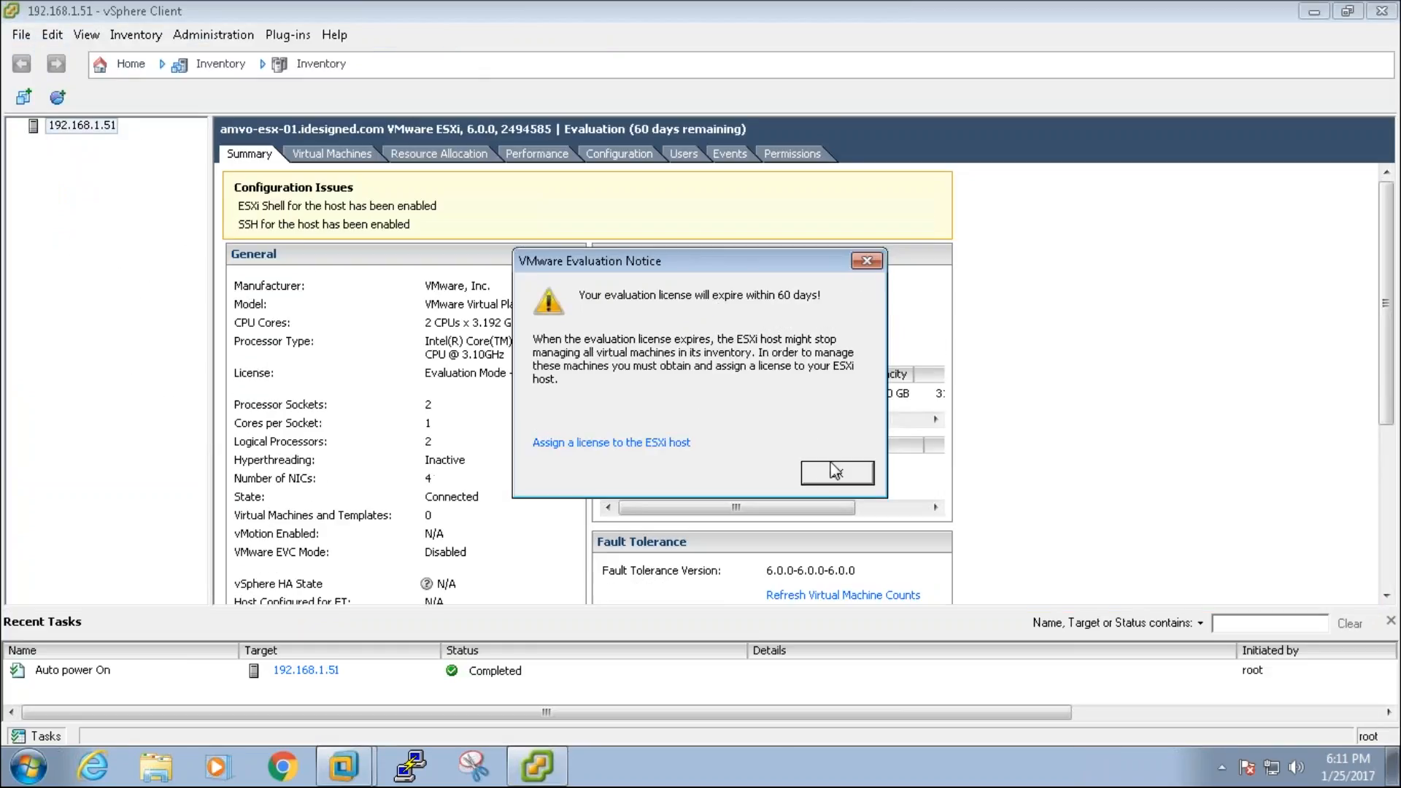
Step: Dismiss the evaluation notice, minimize vSphere Client, and bring the Notepad window into view
click(834, 471)
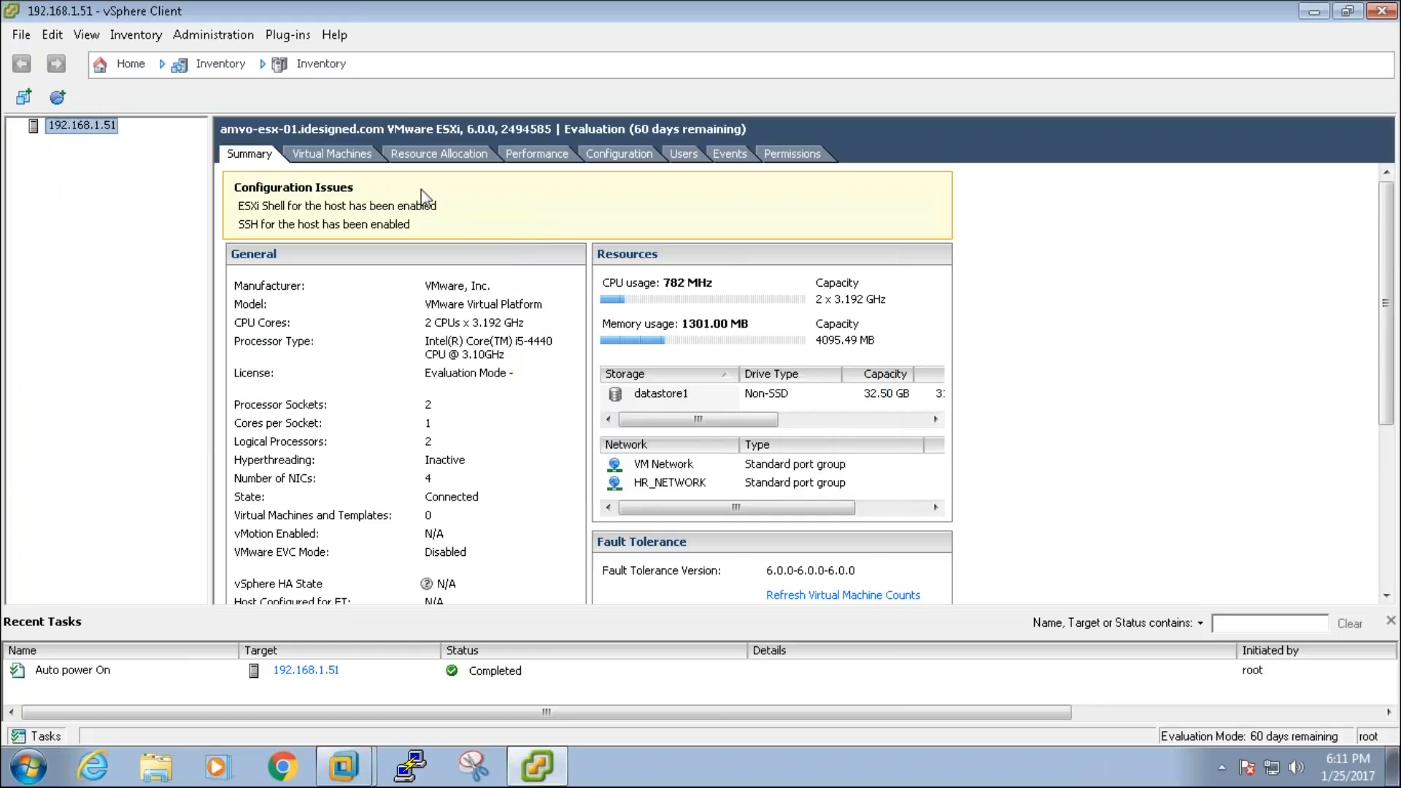
click(1313, 11)
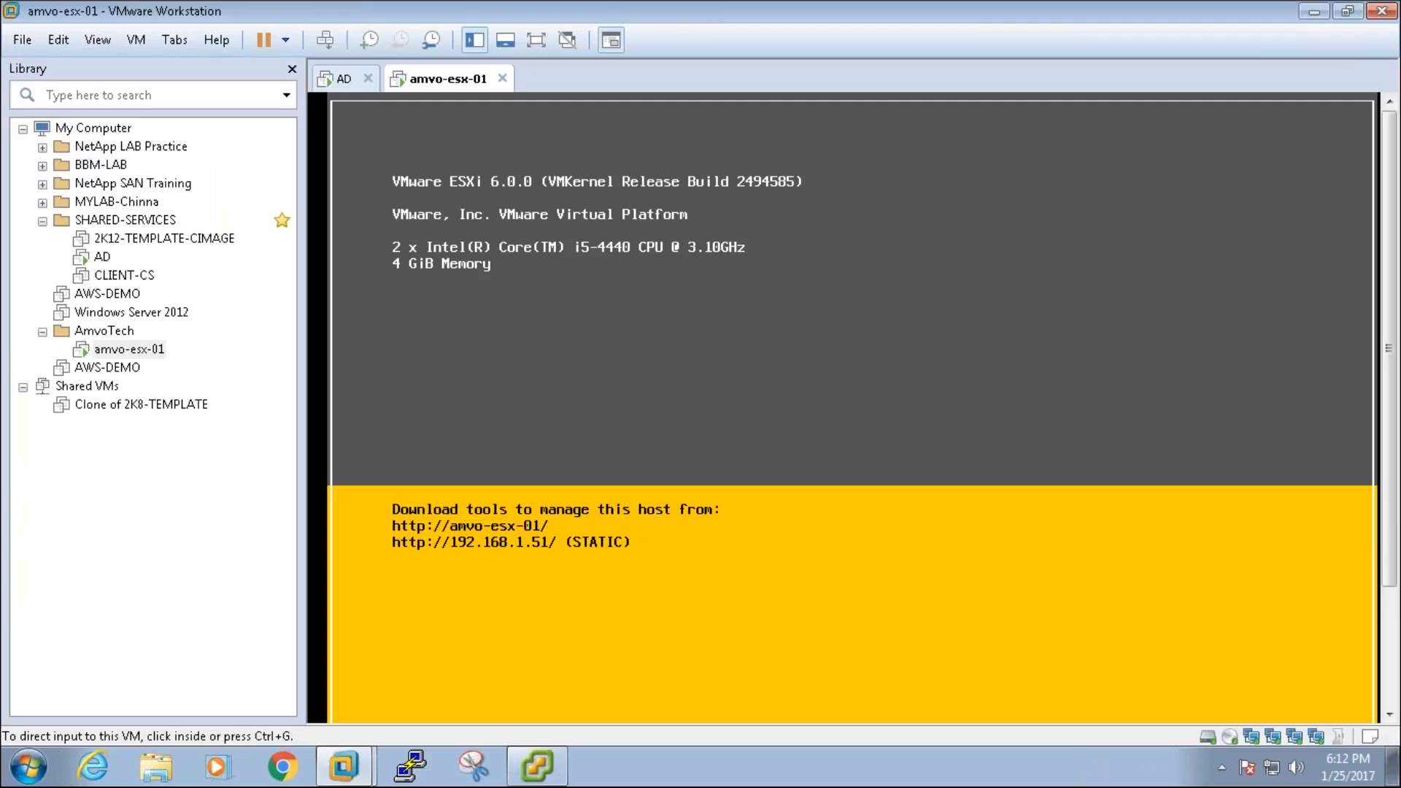
drag(0, 43, 625, 148)
Step: Maximize Notepad and note that our role is creating Datastores (NAS/SAN), provisioning is SAN/NAS admins' job
double_click(625, 148)
key(Return)
key(Return)
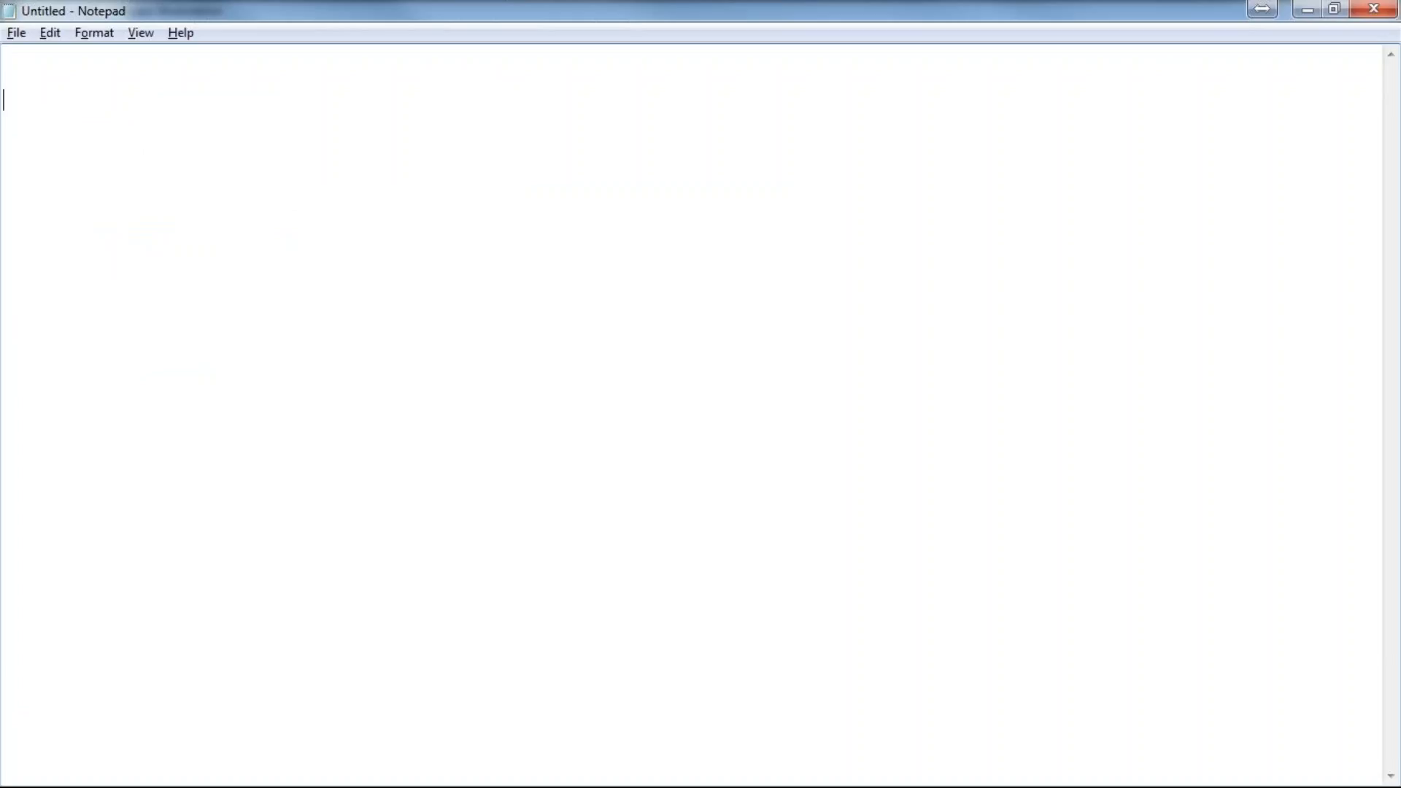
text(our role is teo)
key(BackSpace)
key(BackSpace)
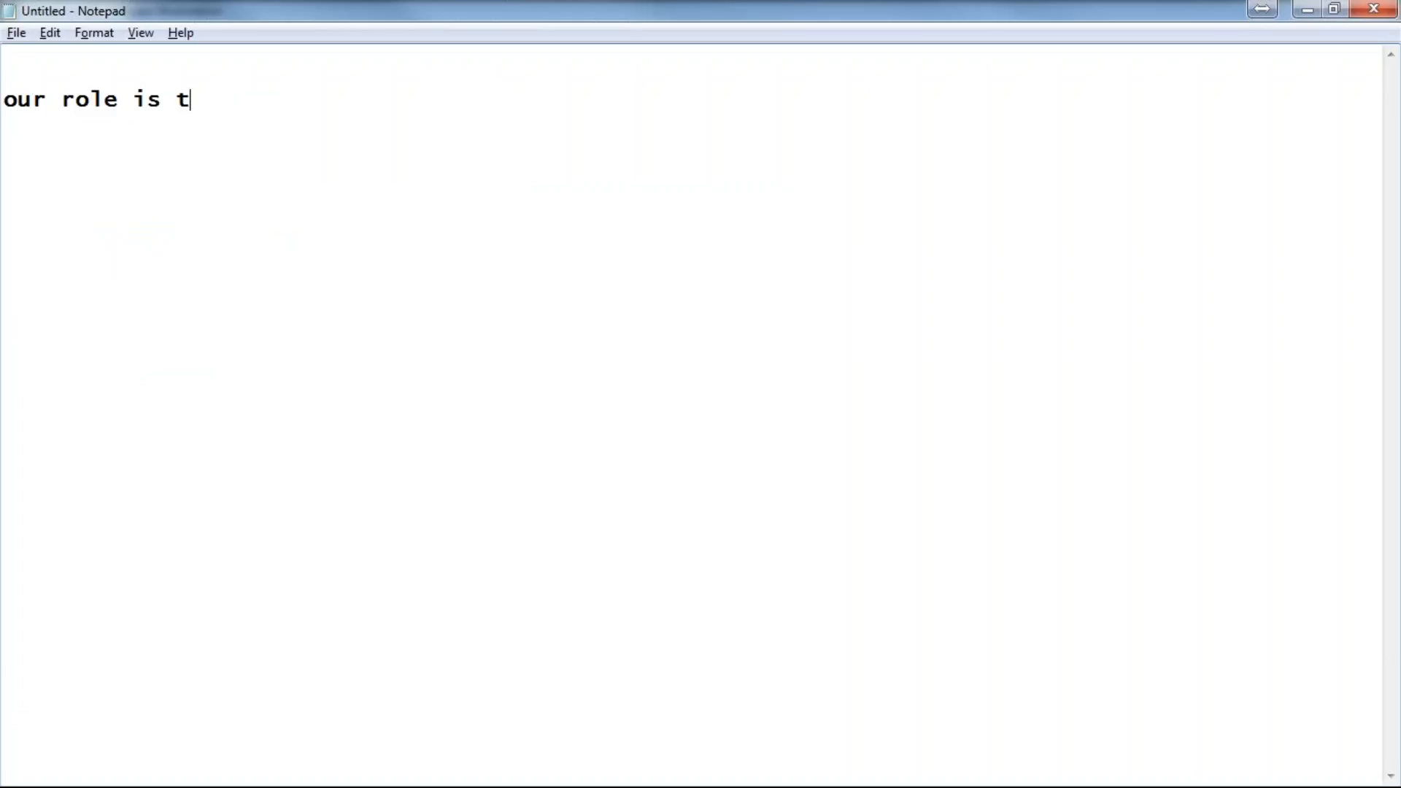
text(o create )
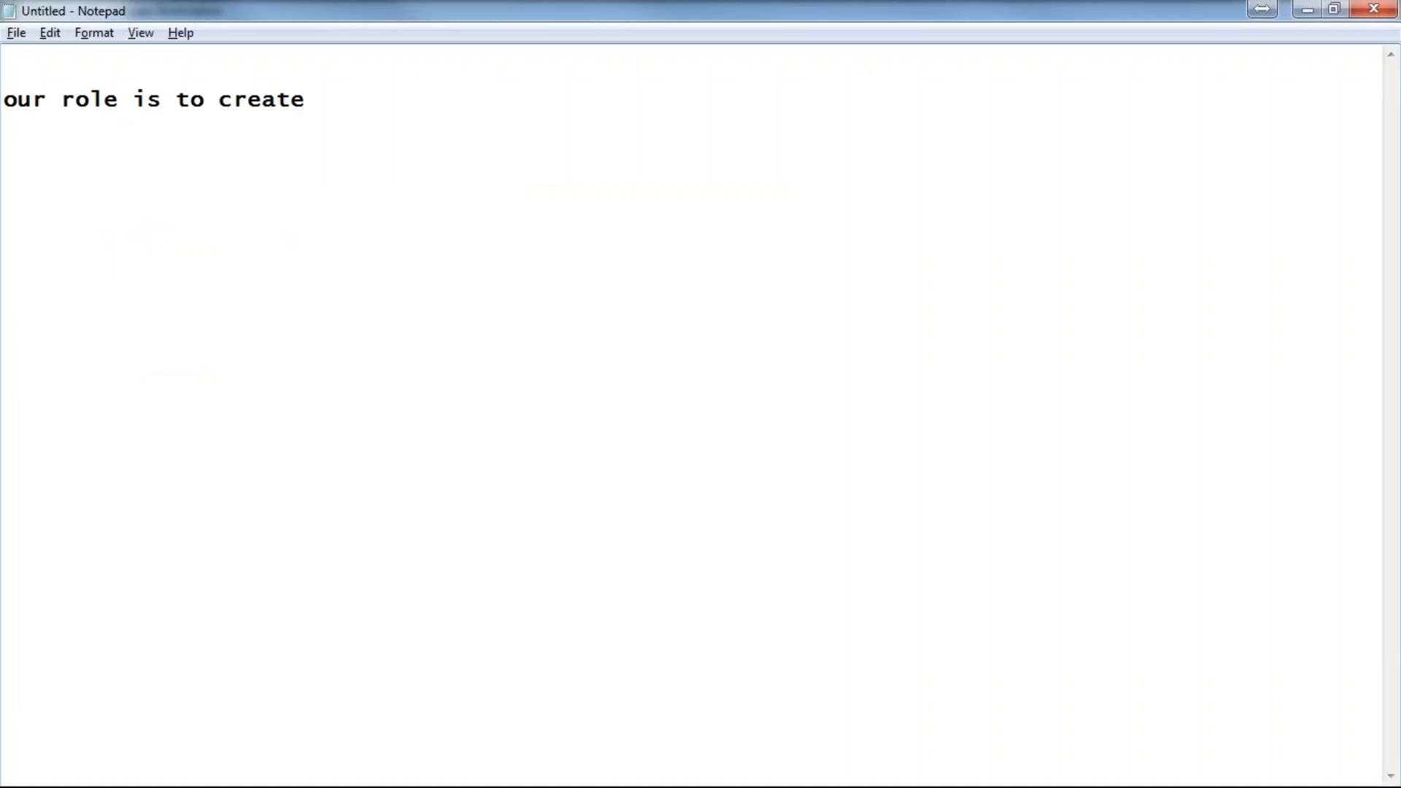
text(Datastore ())
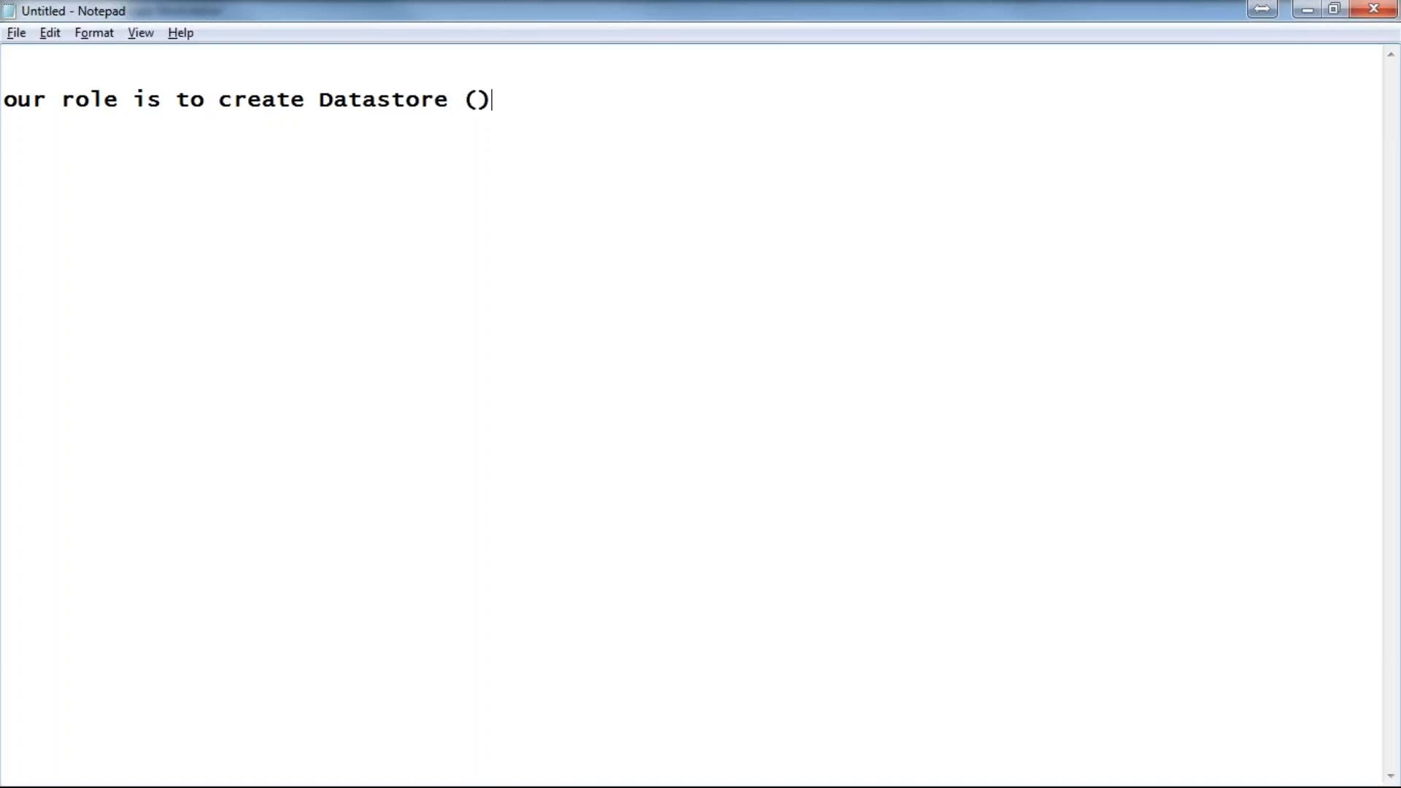
double_click(384, 102)
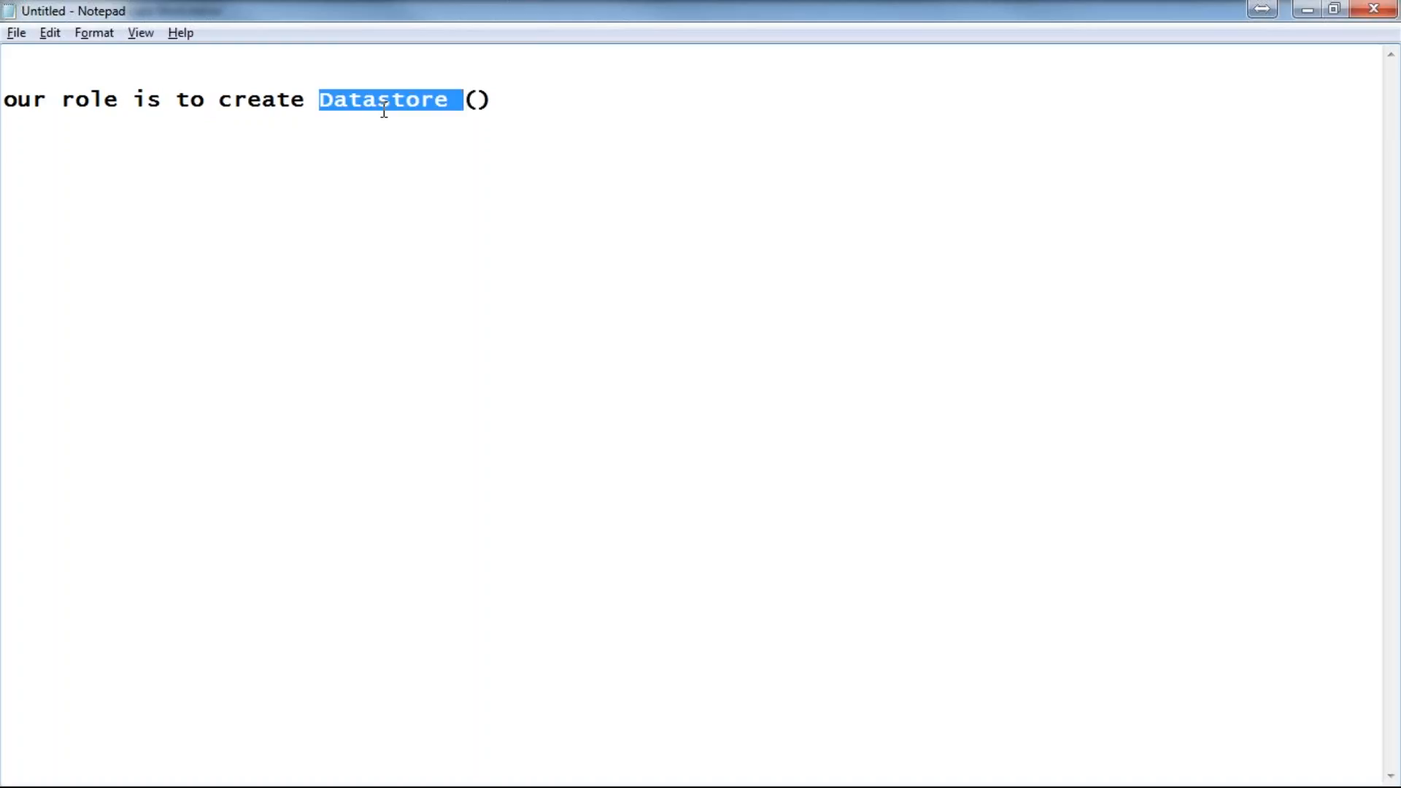
click(478, 100)
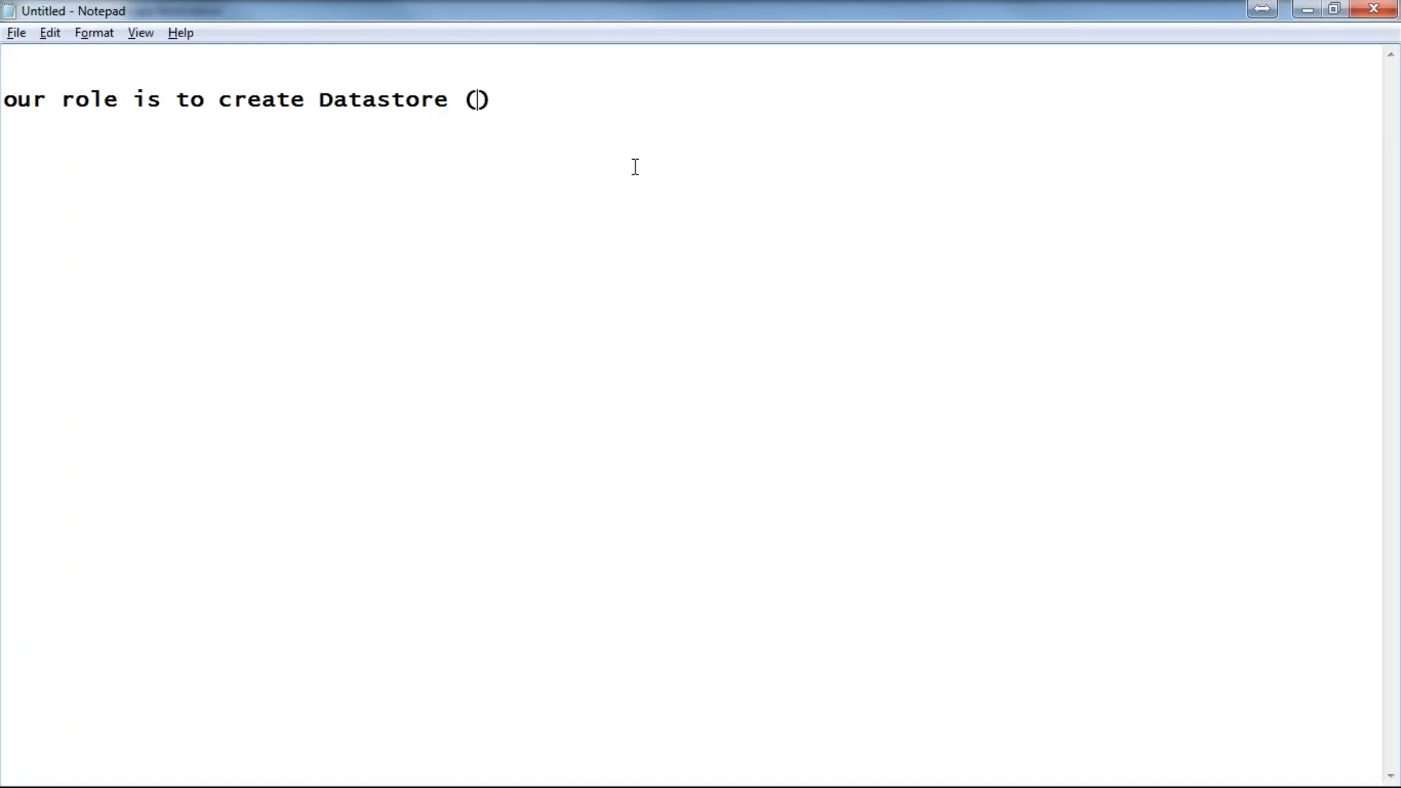
text(NAS/SAN)
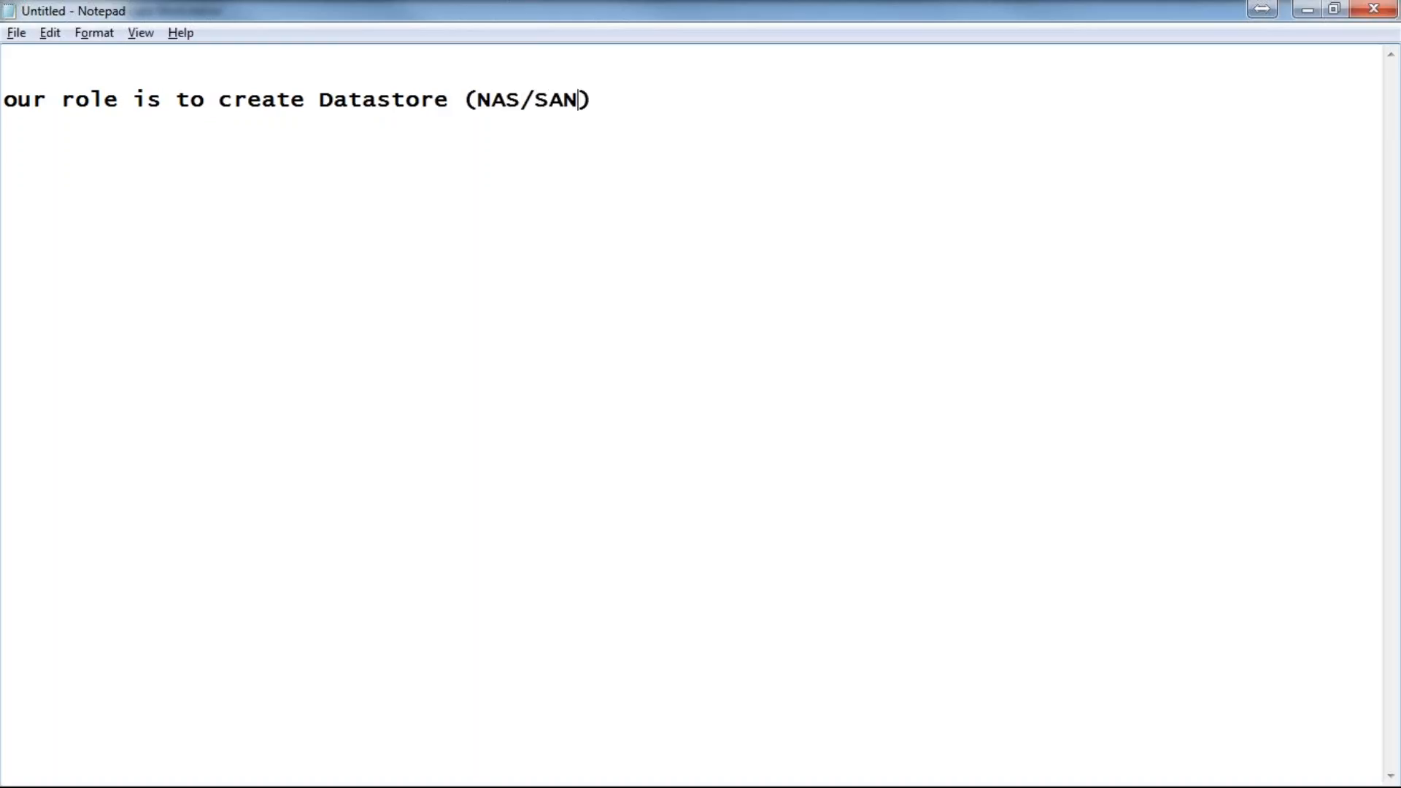
key(Right)
text(, in realtim)
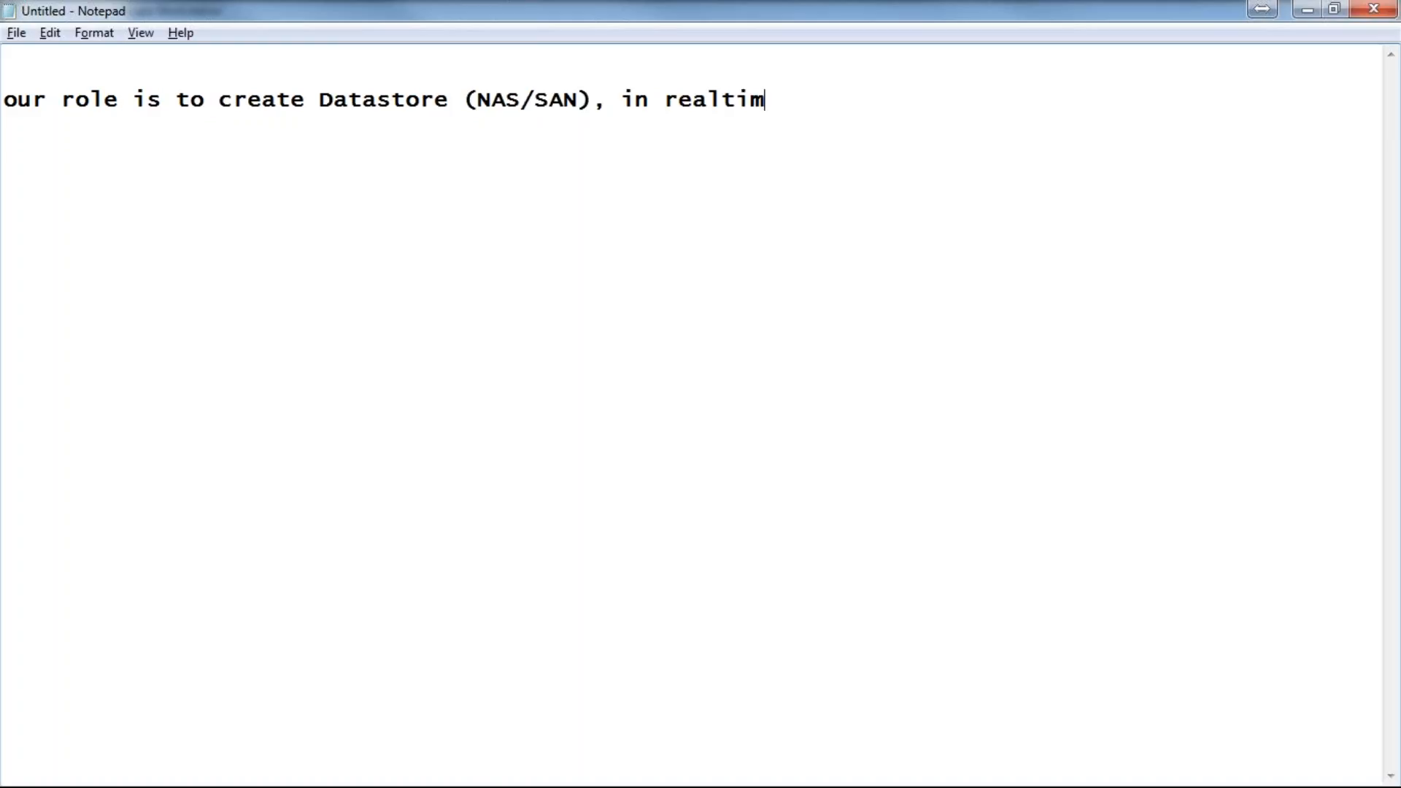
text(e provisi)
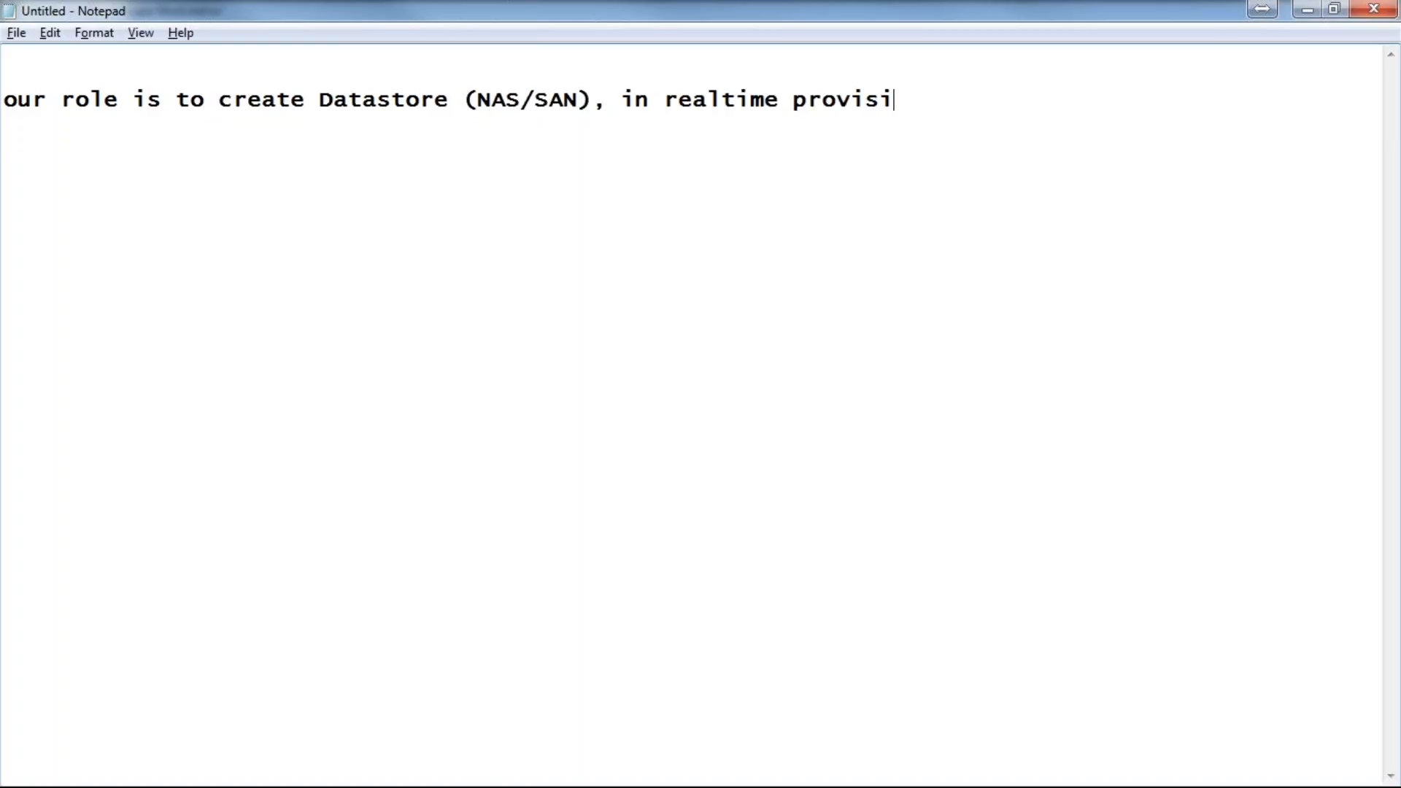
text(oning stora)
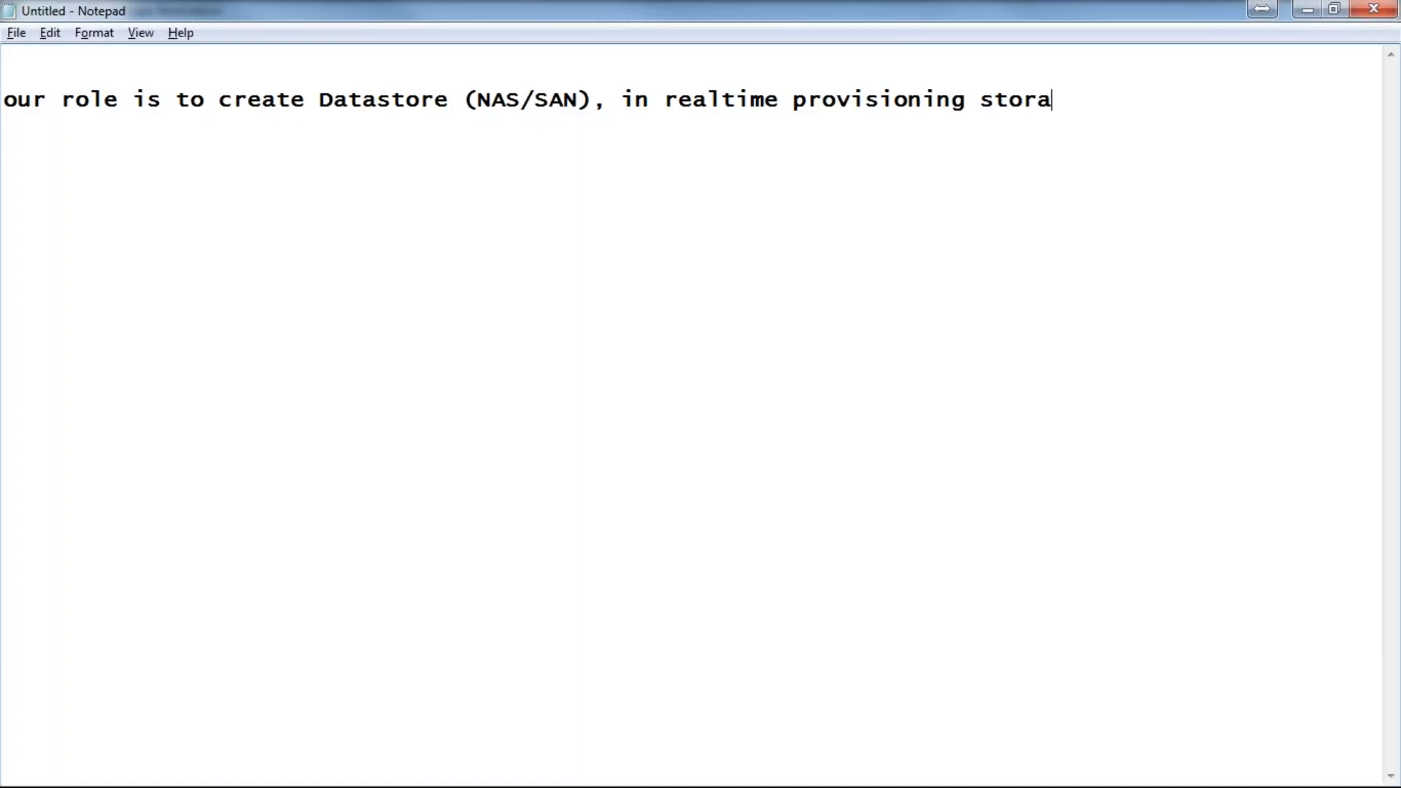
text(ge is j)
text(ob of )
text(SAN)
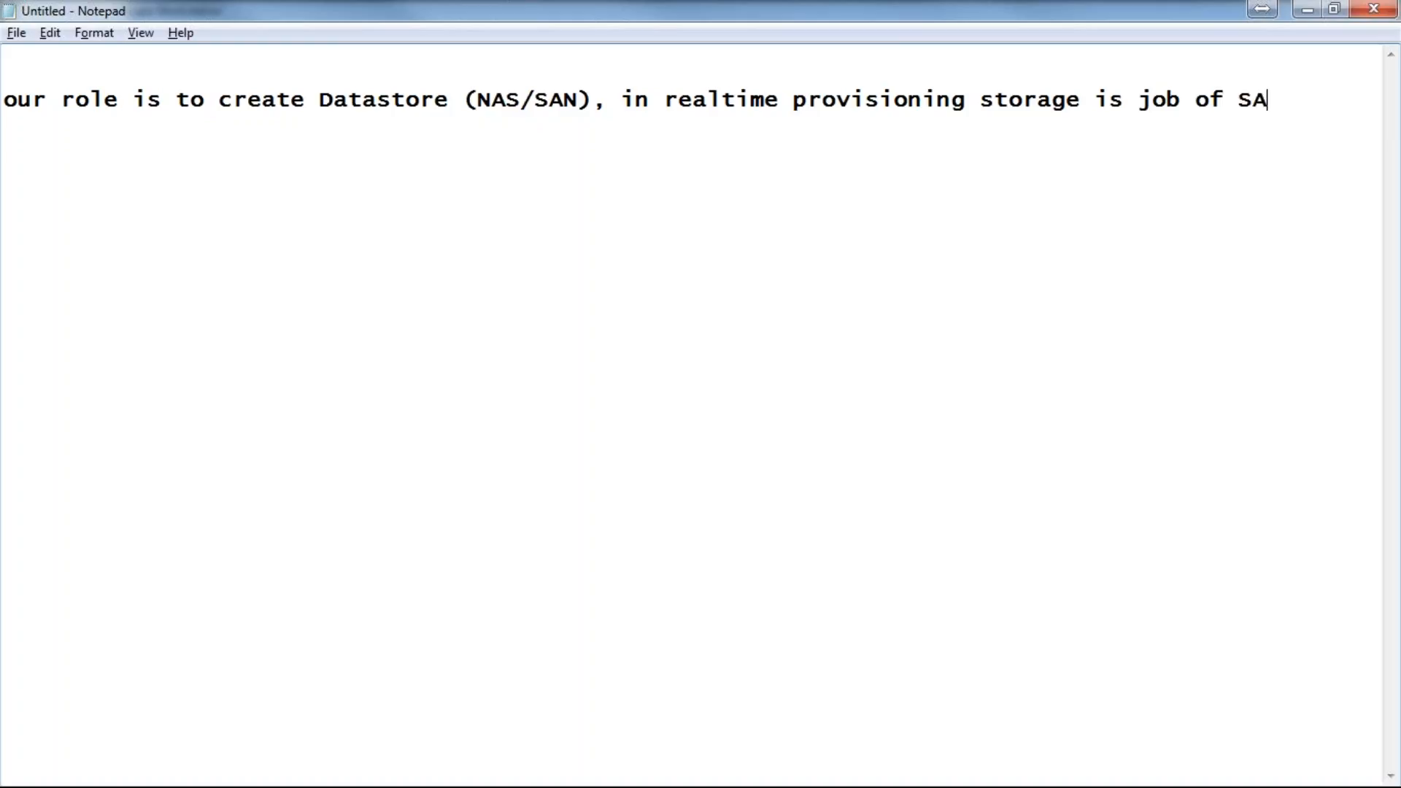
text(/NAS admins)
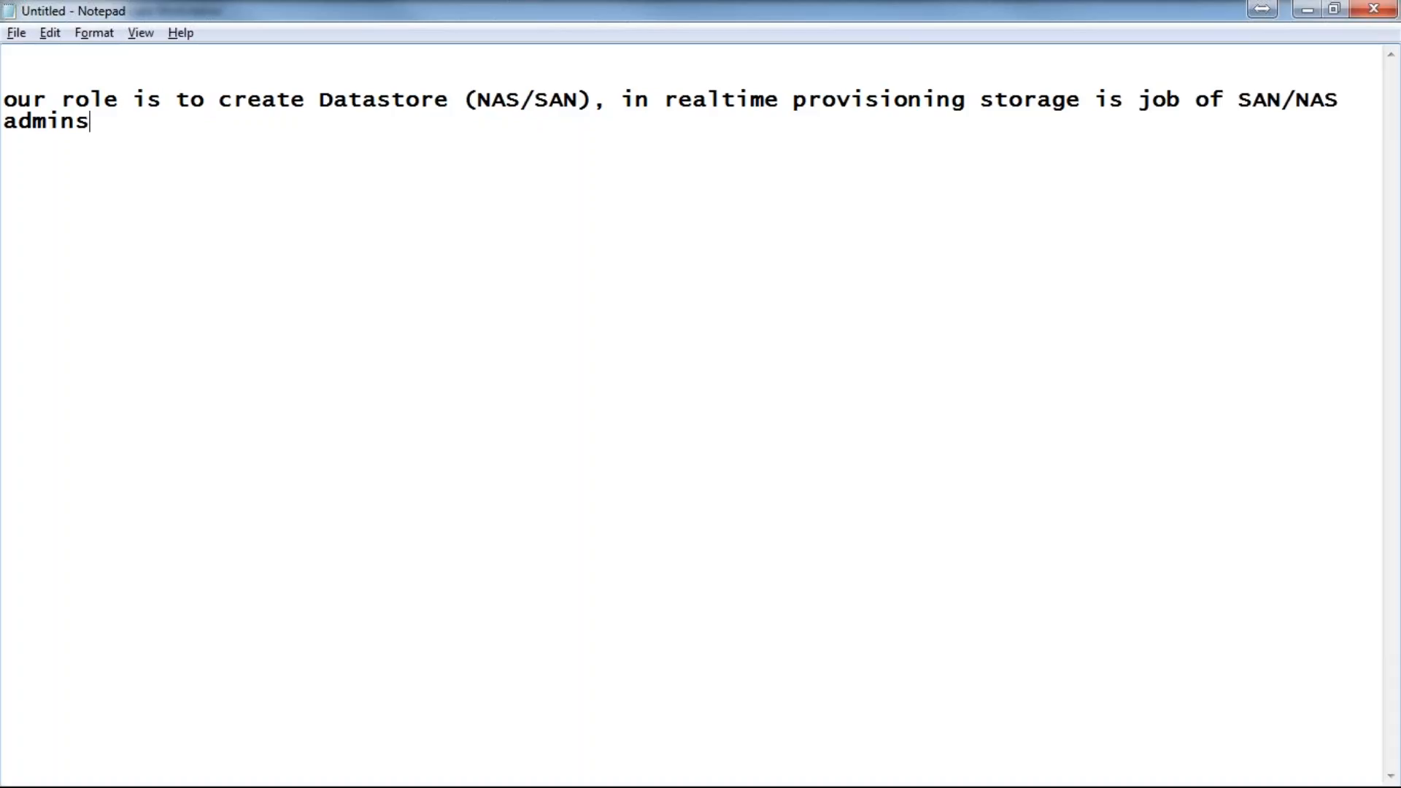
text(.)
Step: Add the line 'we are going to provision storage' and start a fresh line
key(Return)
text(we are going to )
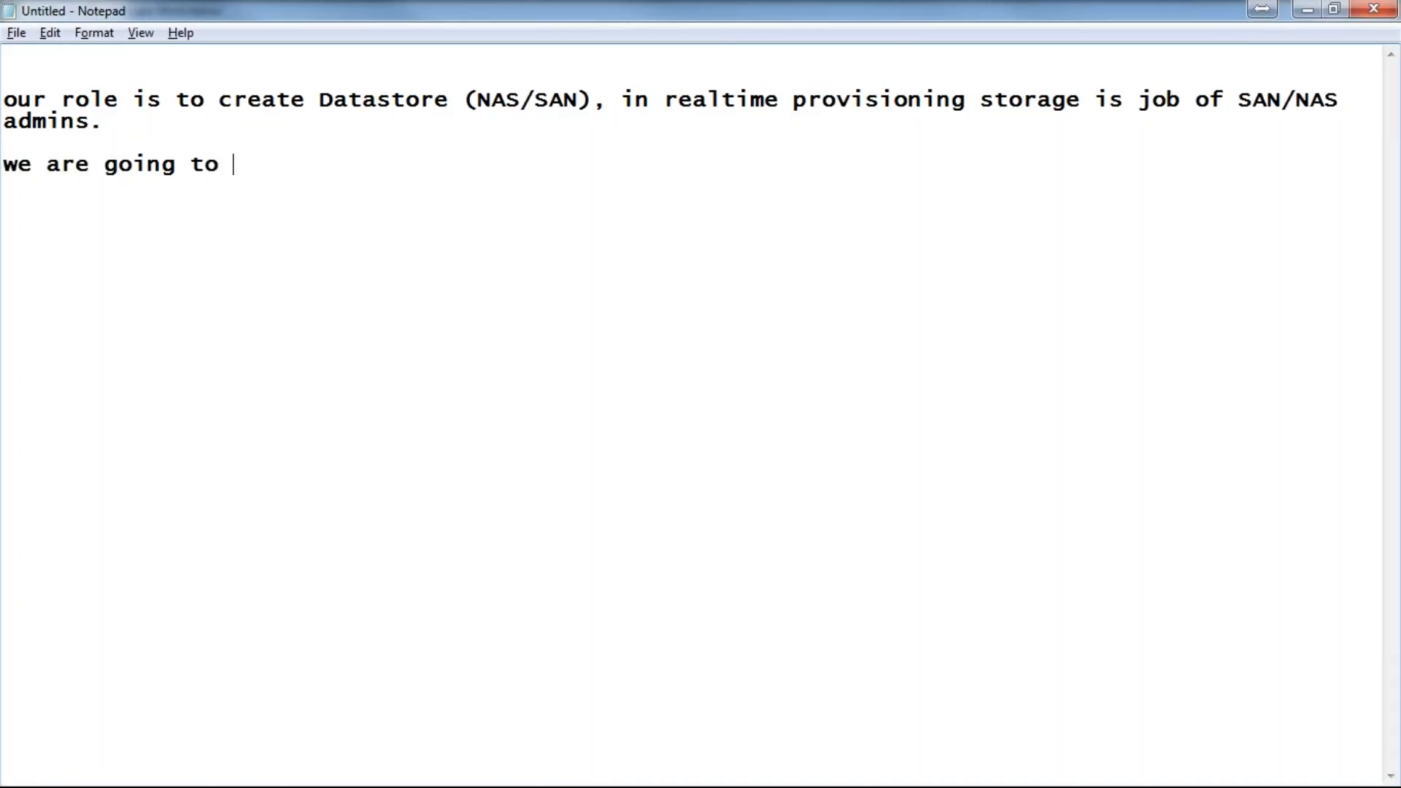
text(provision )
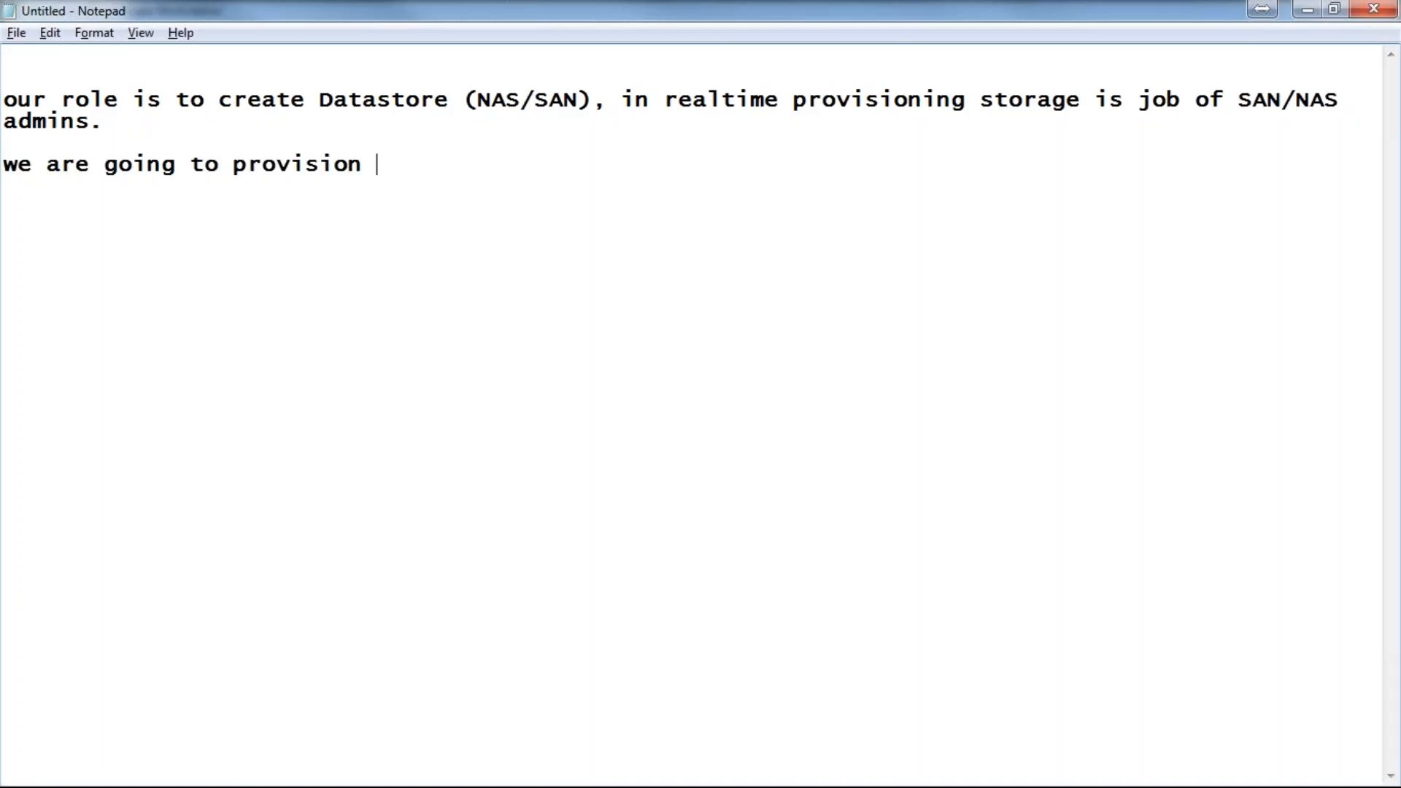
text(storage)
key(BackSpace)
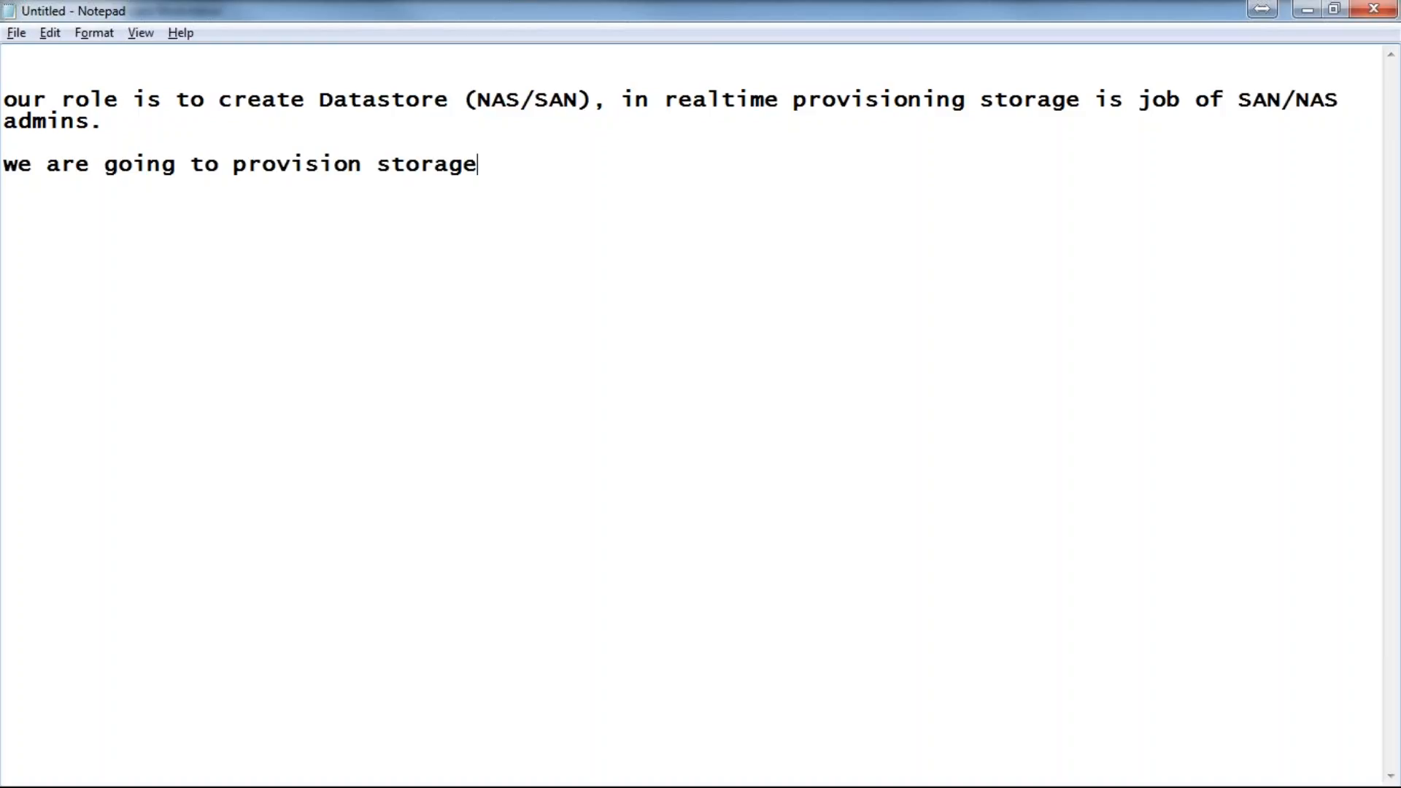
key(Return)
key(ctrl+2)
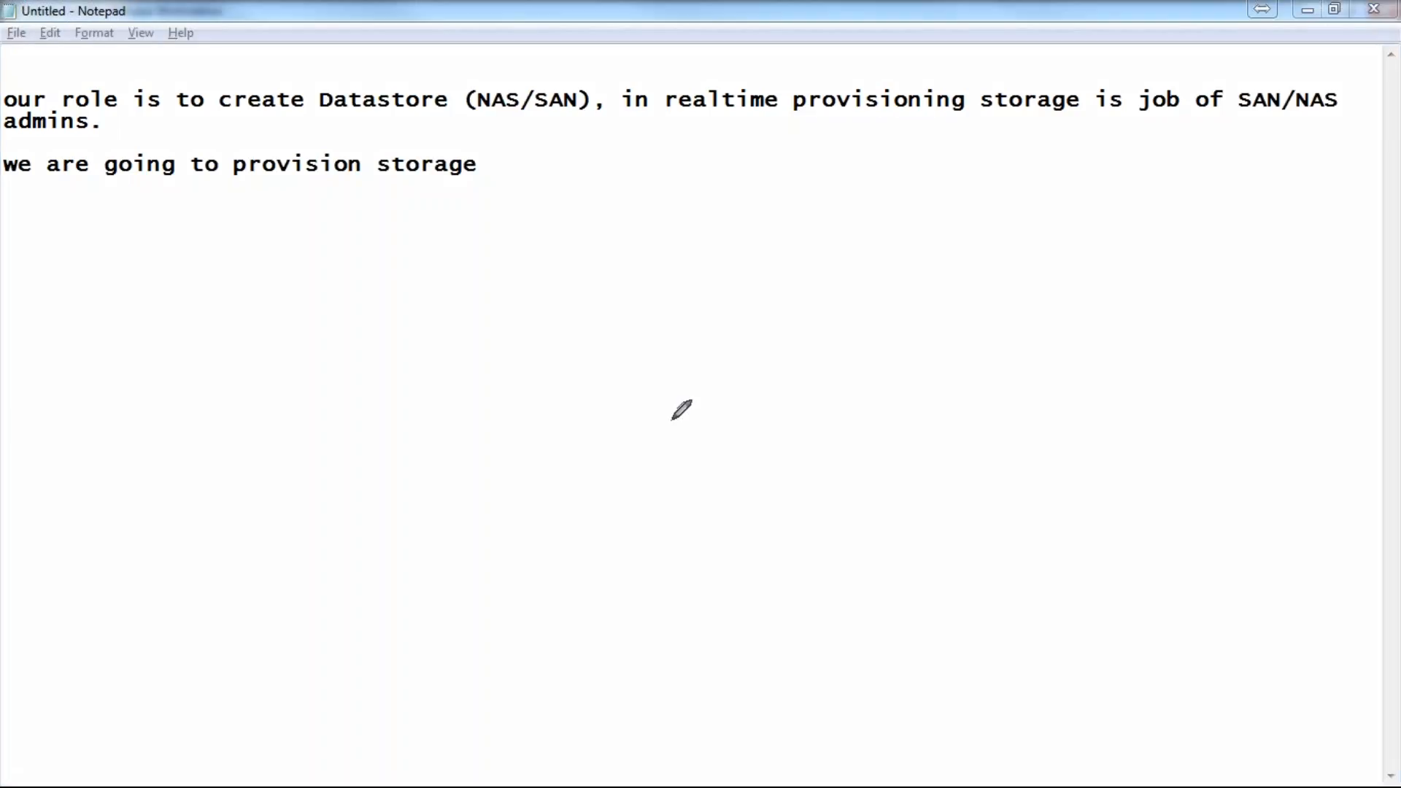
drag(576, 260, 591, 587)
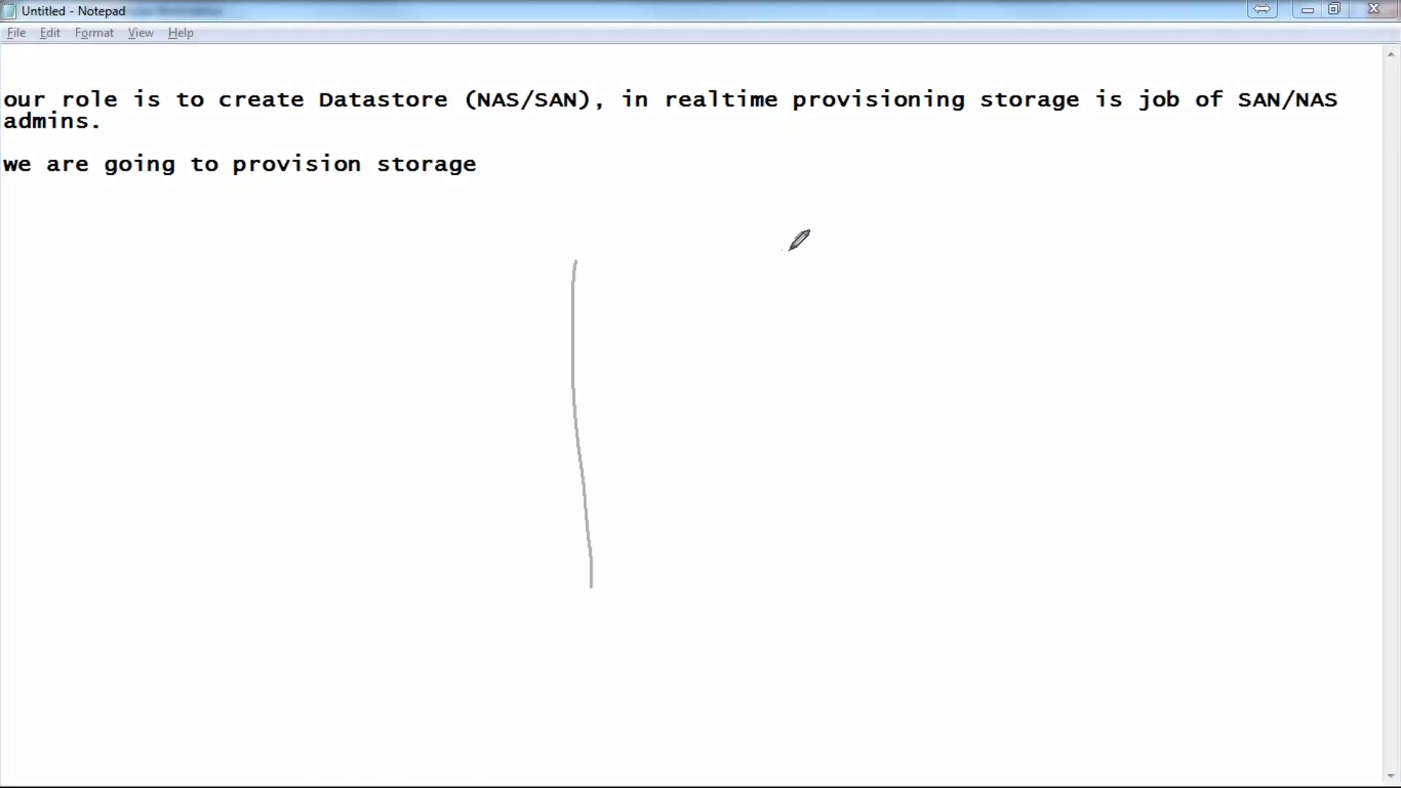
mouse_move(789, 250)
mouse_down()
mouse_move(817, 533)
mouse_move(510, 612)
mouse_up()
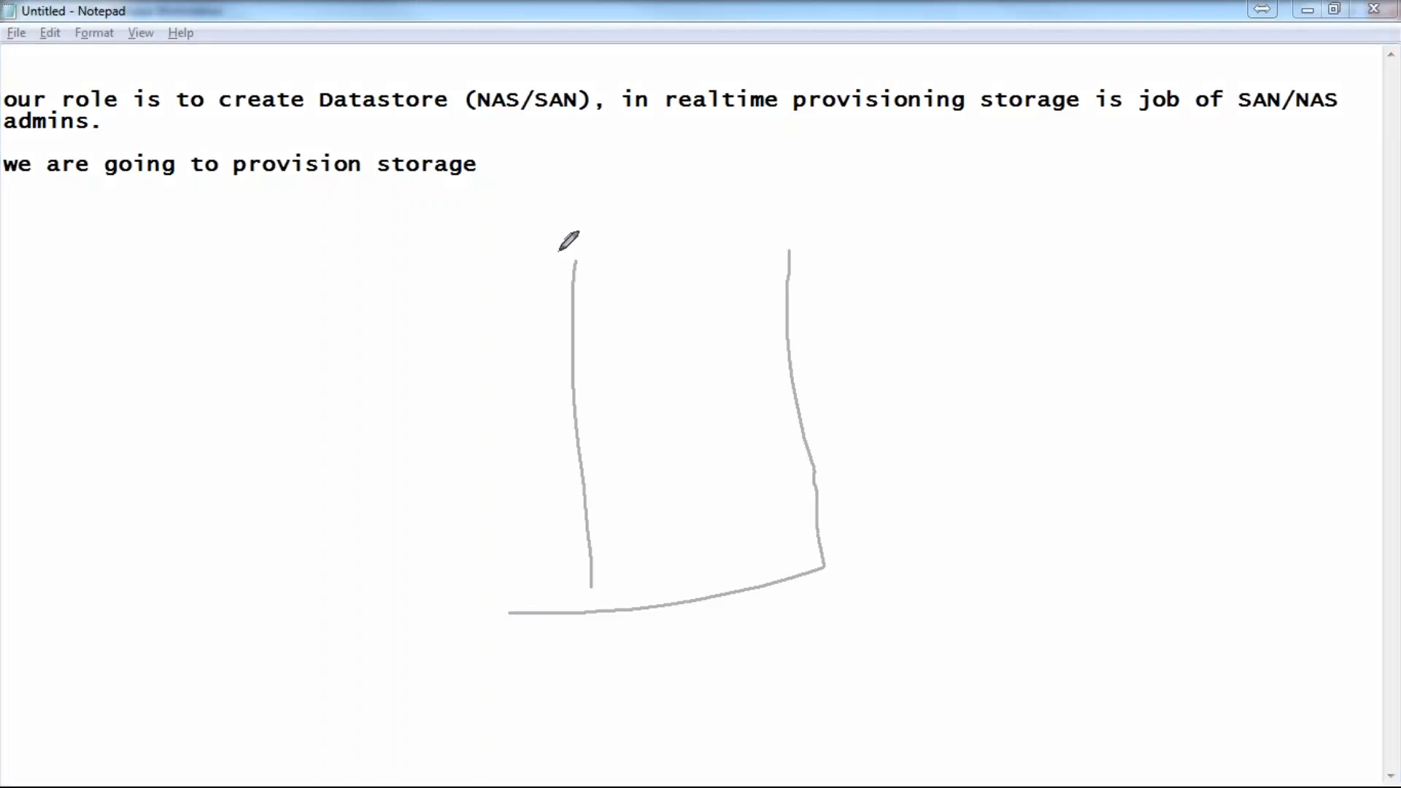
drag(569, 261, 766, 242)
drag(620, 282, 669, 560)
drag(655, 319, 720, 576)
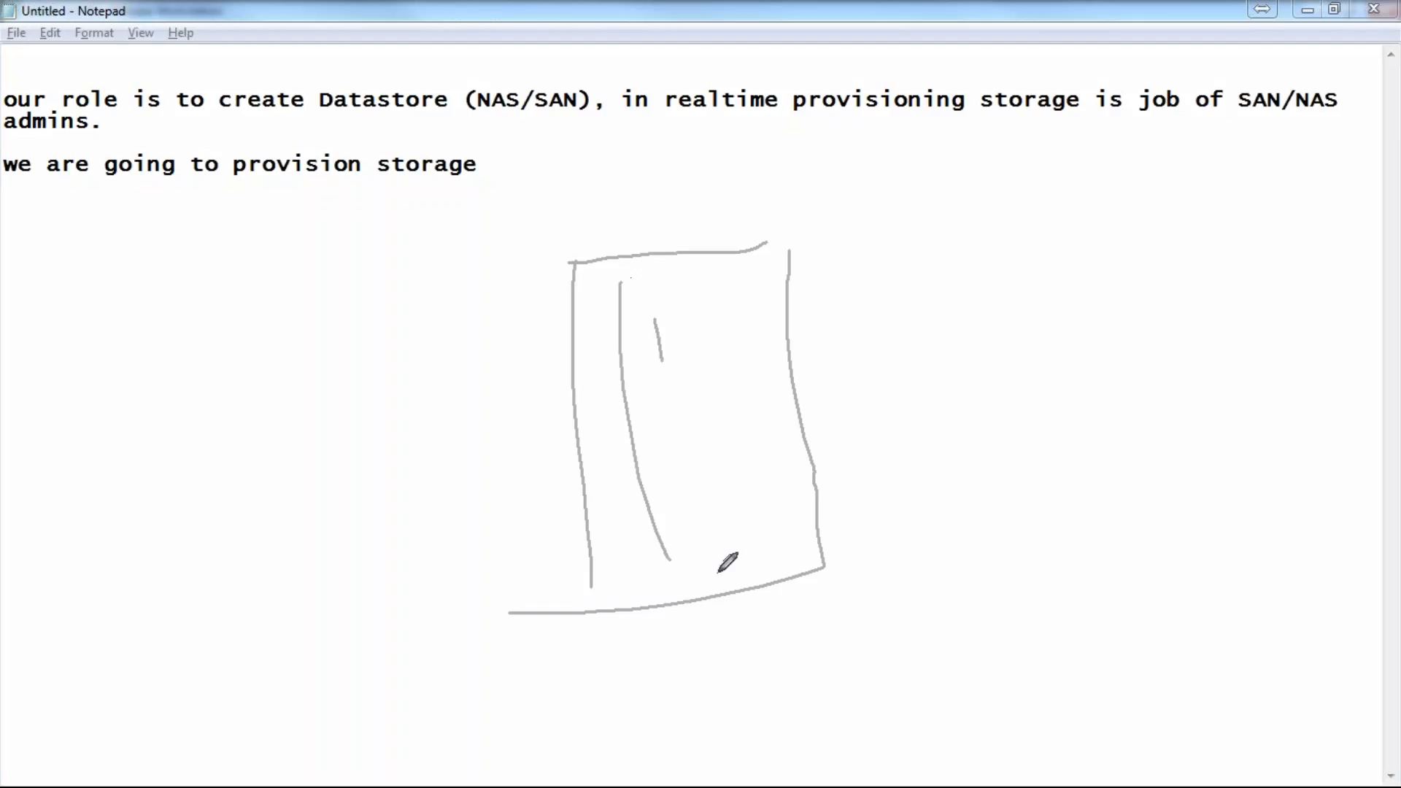
drag(572, 405, 794, 330)
drag(607, 475, 783, 448)
mouse_move(598, 618)
mouse_down()
mouse_move(600, 594)
mouse_move(818, 537)
mouse_up()
drag(584, 359, 724, 319)
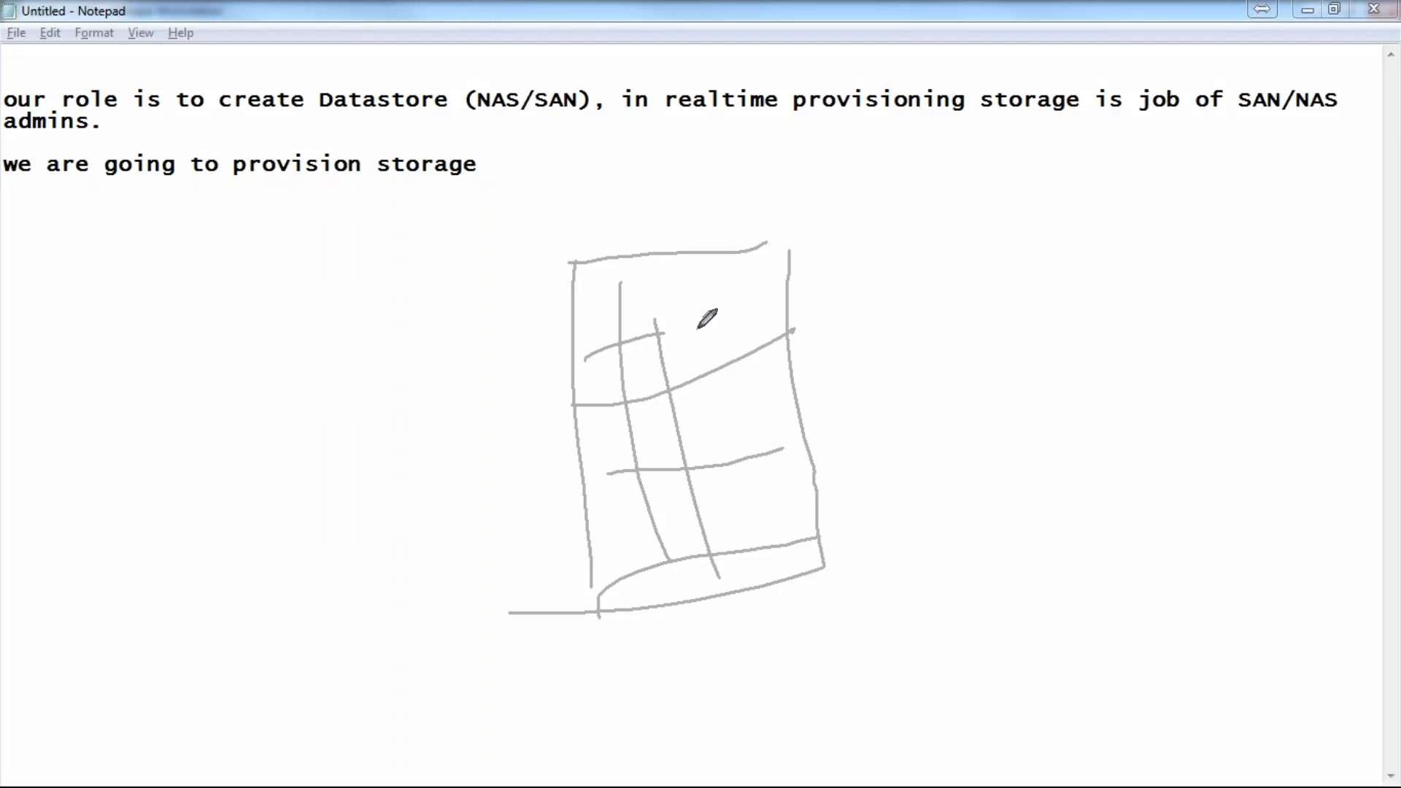
mouse_move(575, 262)
mouse_down()
mouse_move(639, 221)
mouse_move(788, 191)
mouse_move(792, 241)
mouse_up()
drag(658, 226, 706, 246)
drag(517, 197, 615, 241)
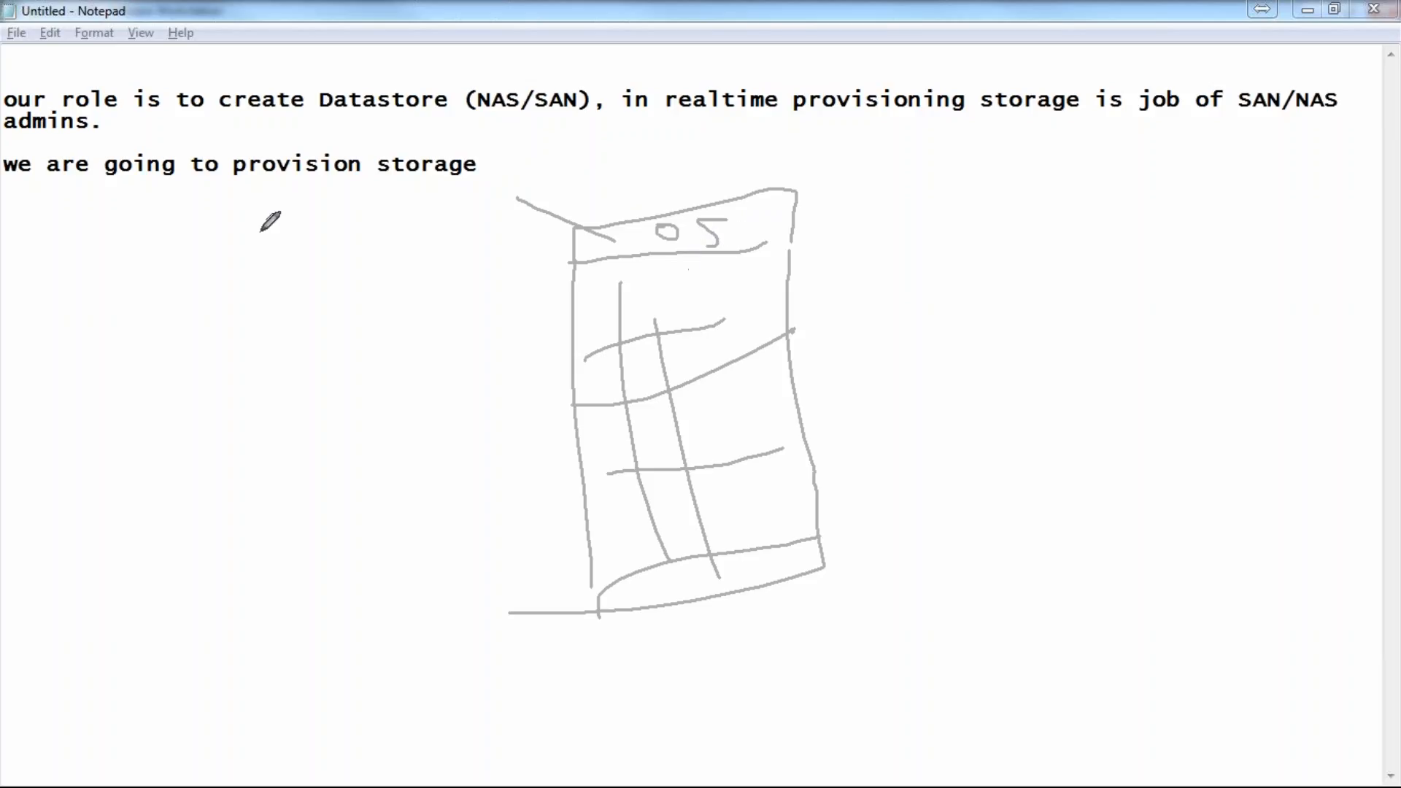
key(Escape)
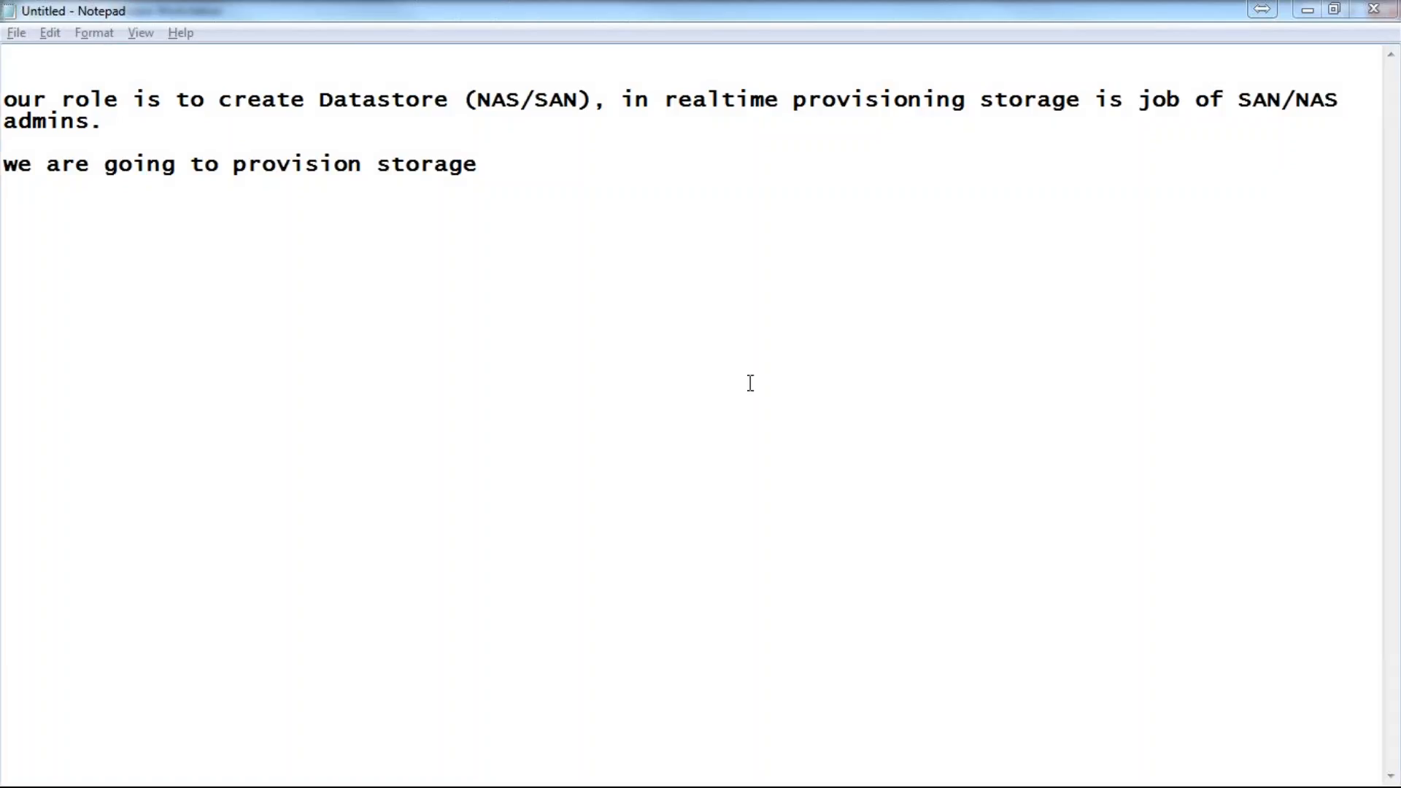
Step: Add the line 'Openfiler free OS available at internet()' with the caret inside the parentheses
click(459, 232)
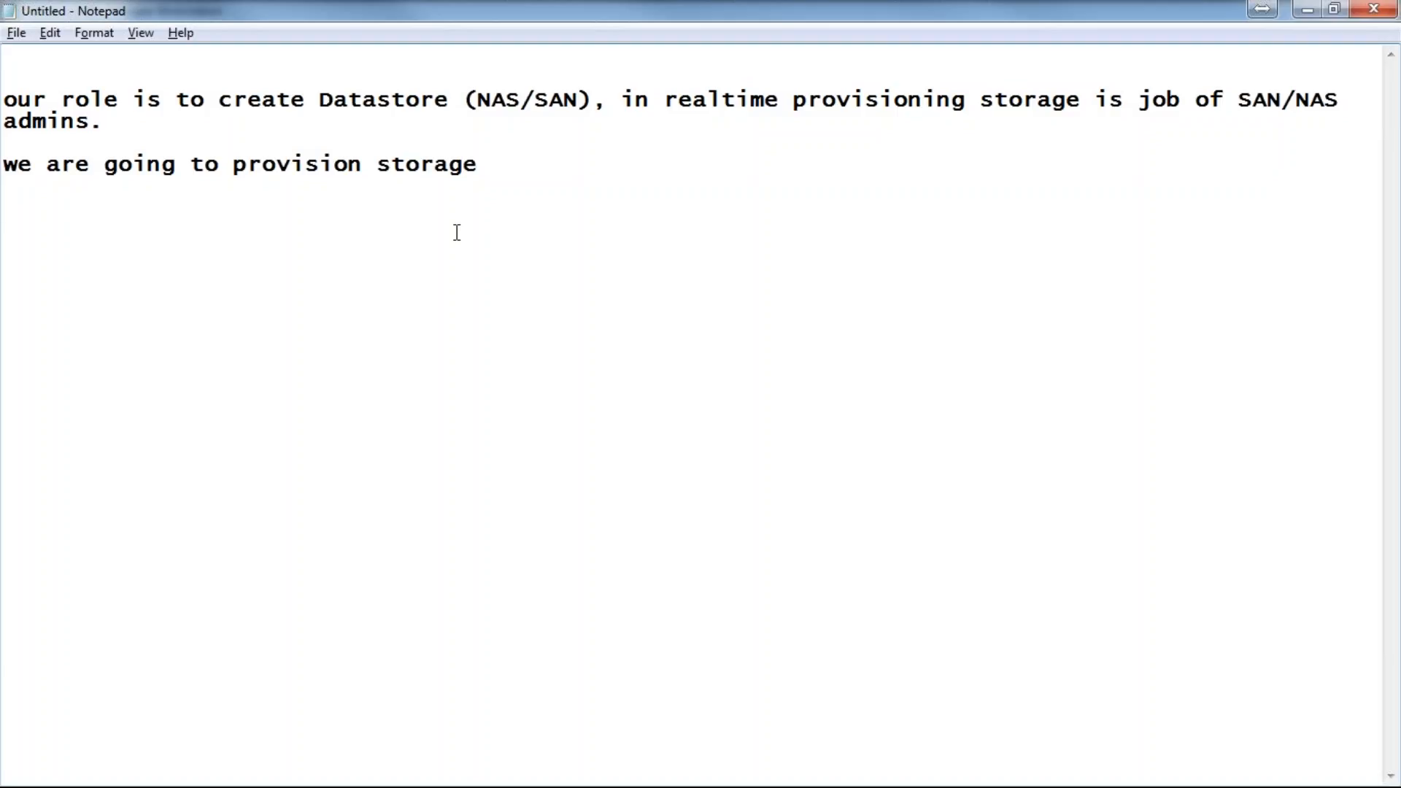
text(Openfiler)
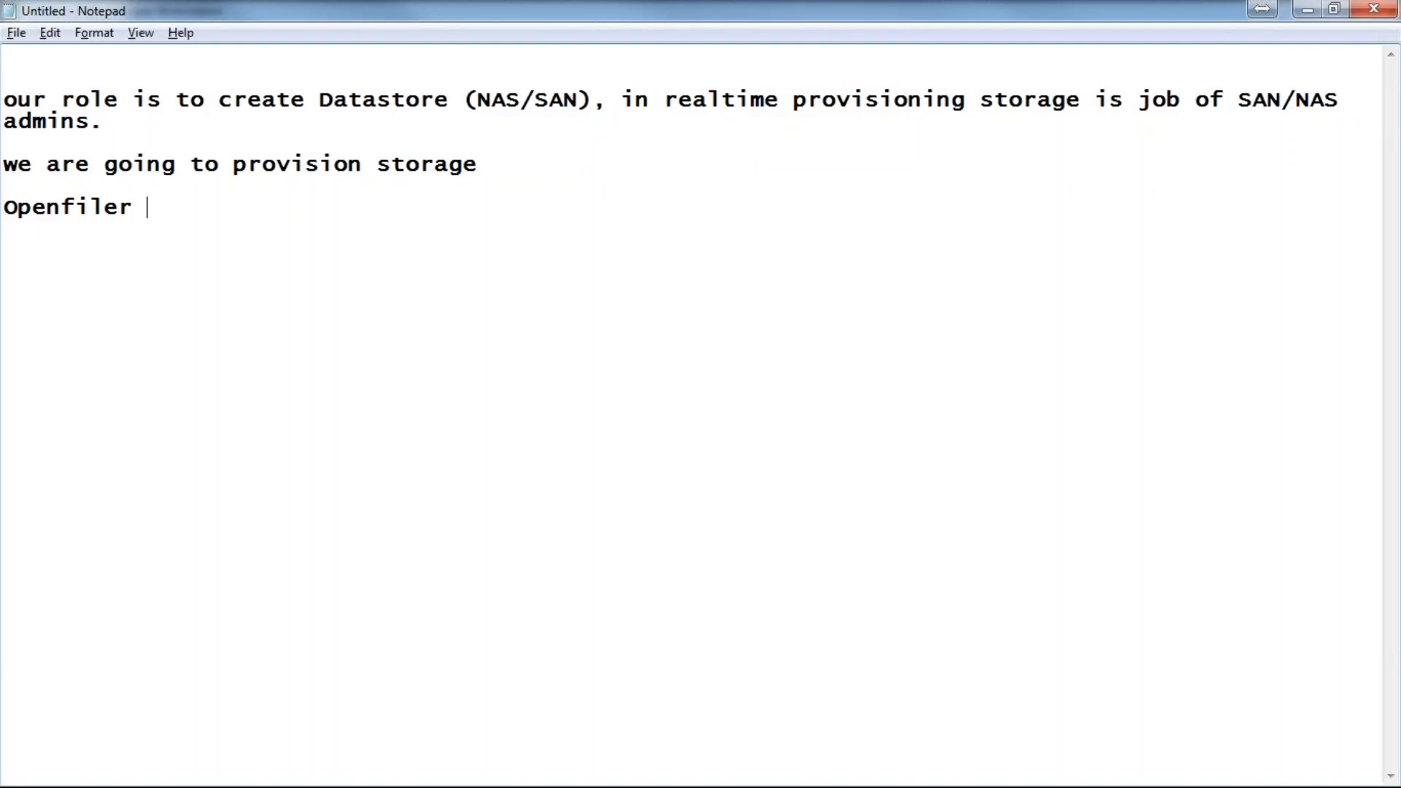
text( free() OS avai)
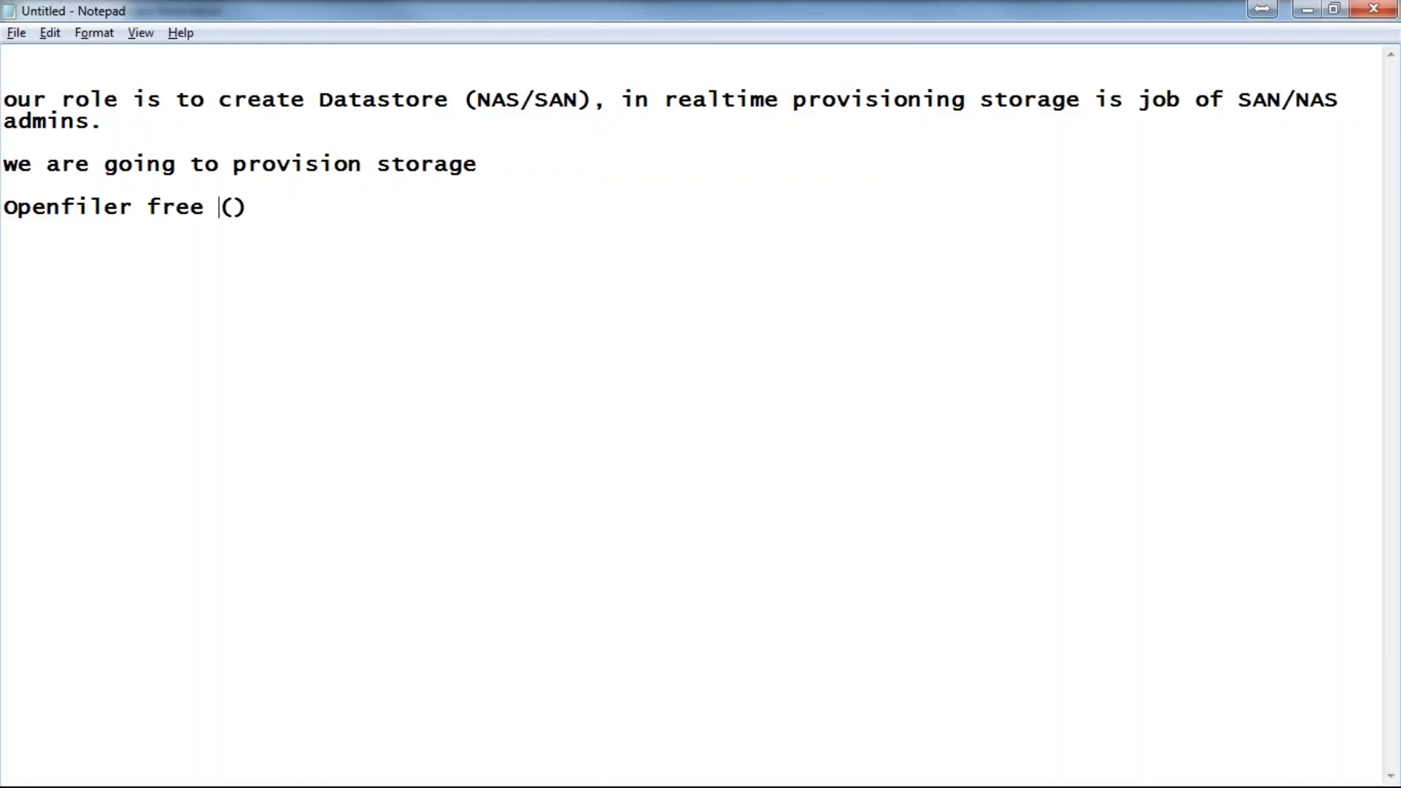
text(lable at inte)
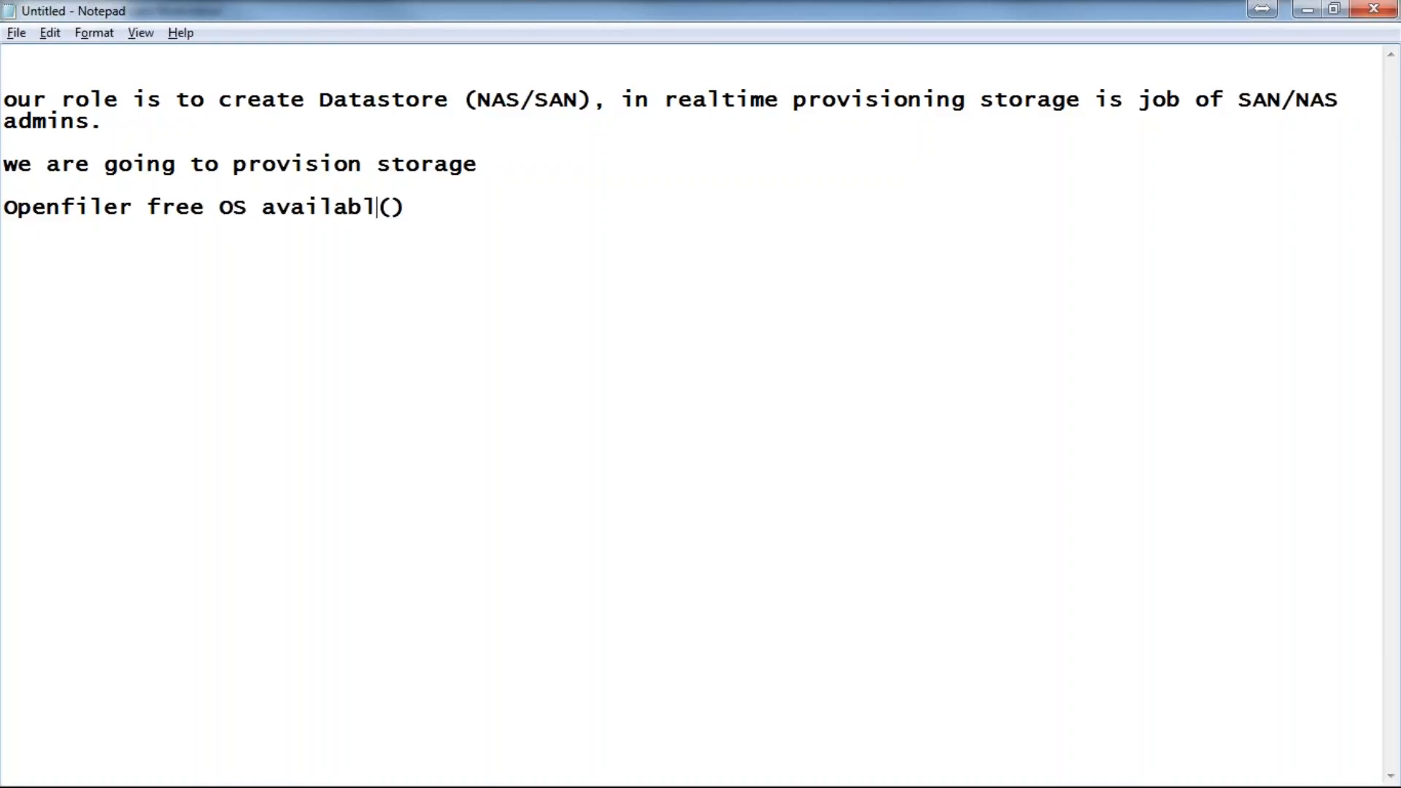
text(rnet)
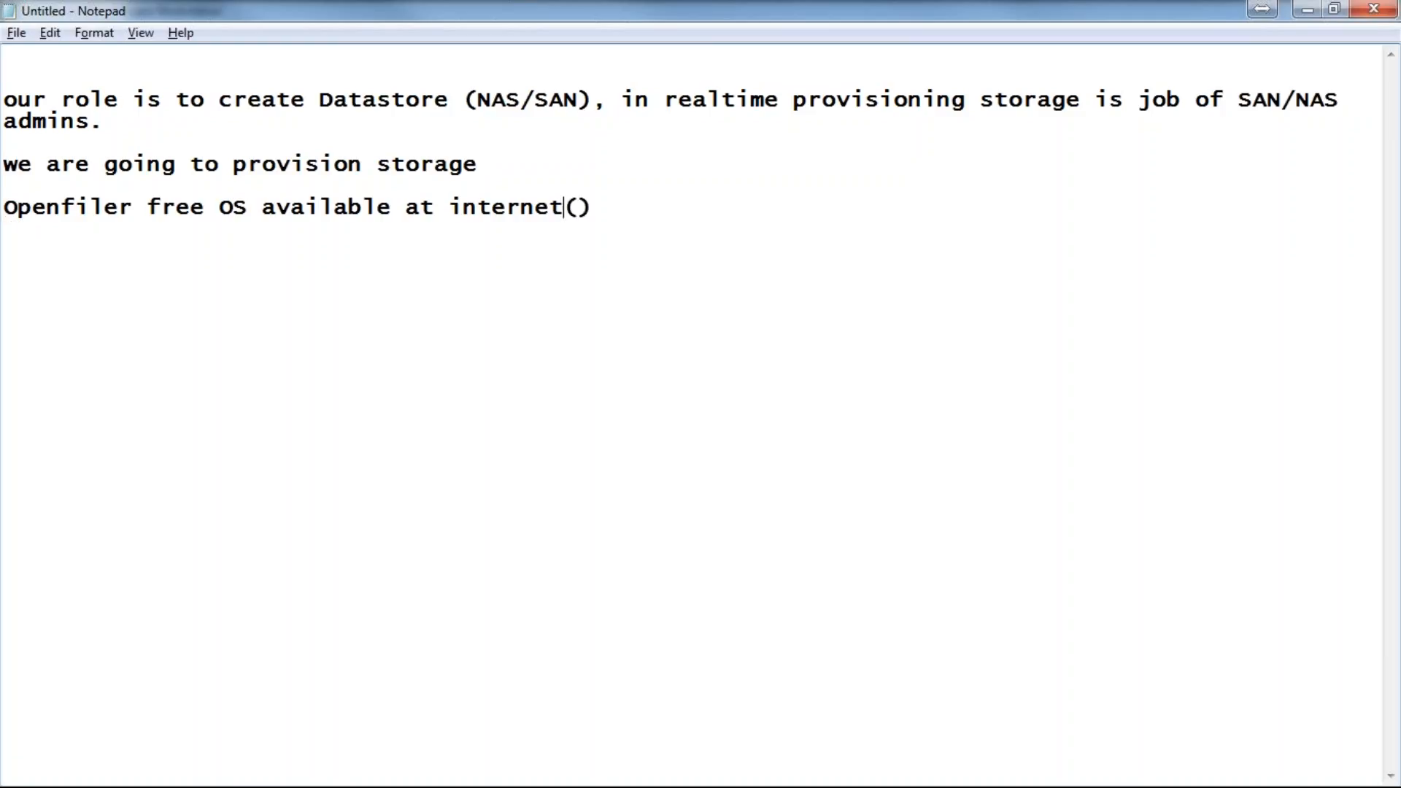
key(Right)
key(alt+Tab)
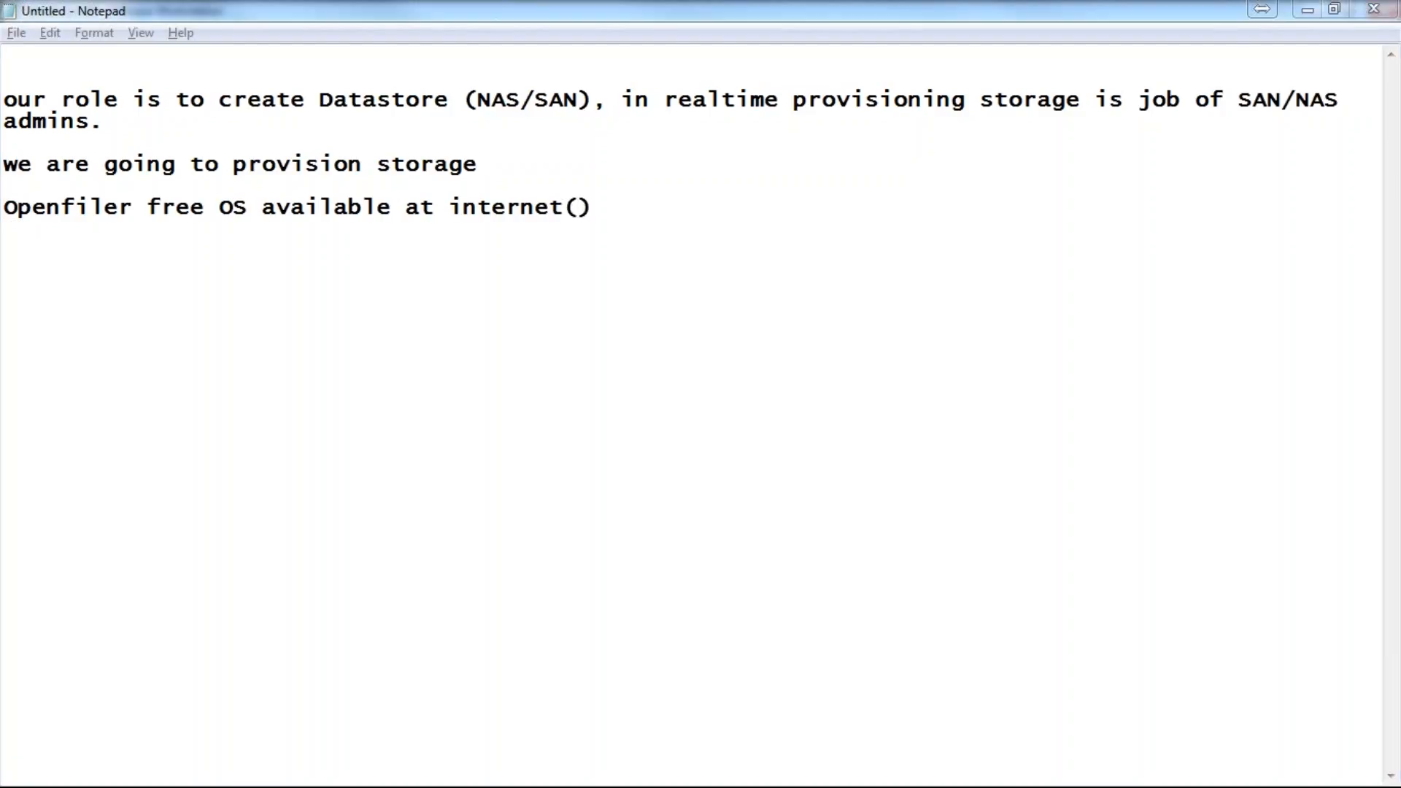
Step: Search for openfiler and start downloading openfileresa-2.99.1-x86_64-disc1.iso from openfiler.com's Downloads page
drag(21, 40, 655, 174)
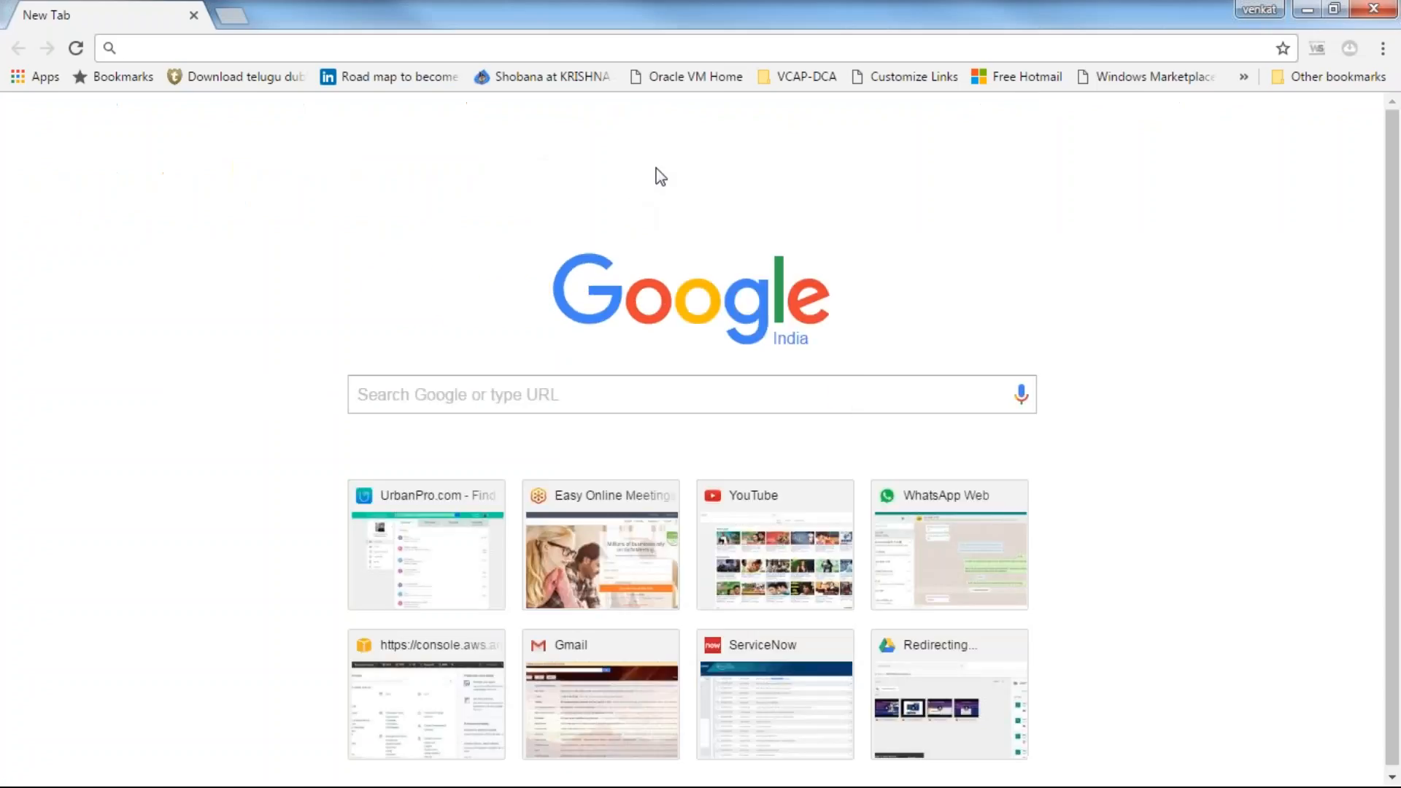
text(op)
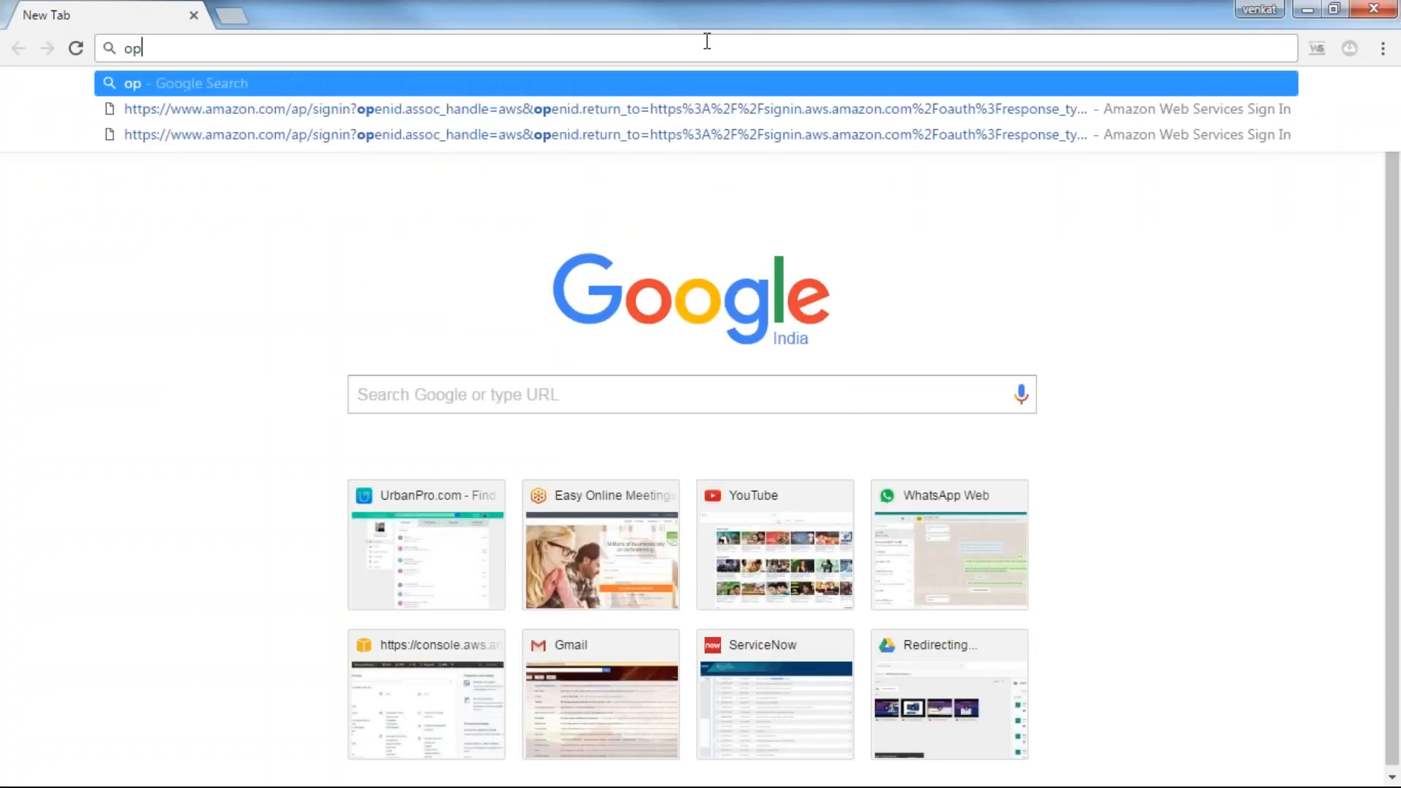
text(enfiler)
key(Return)
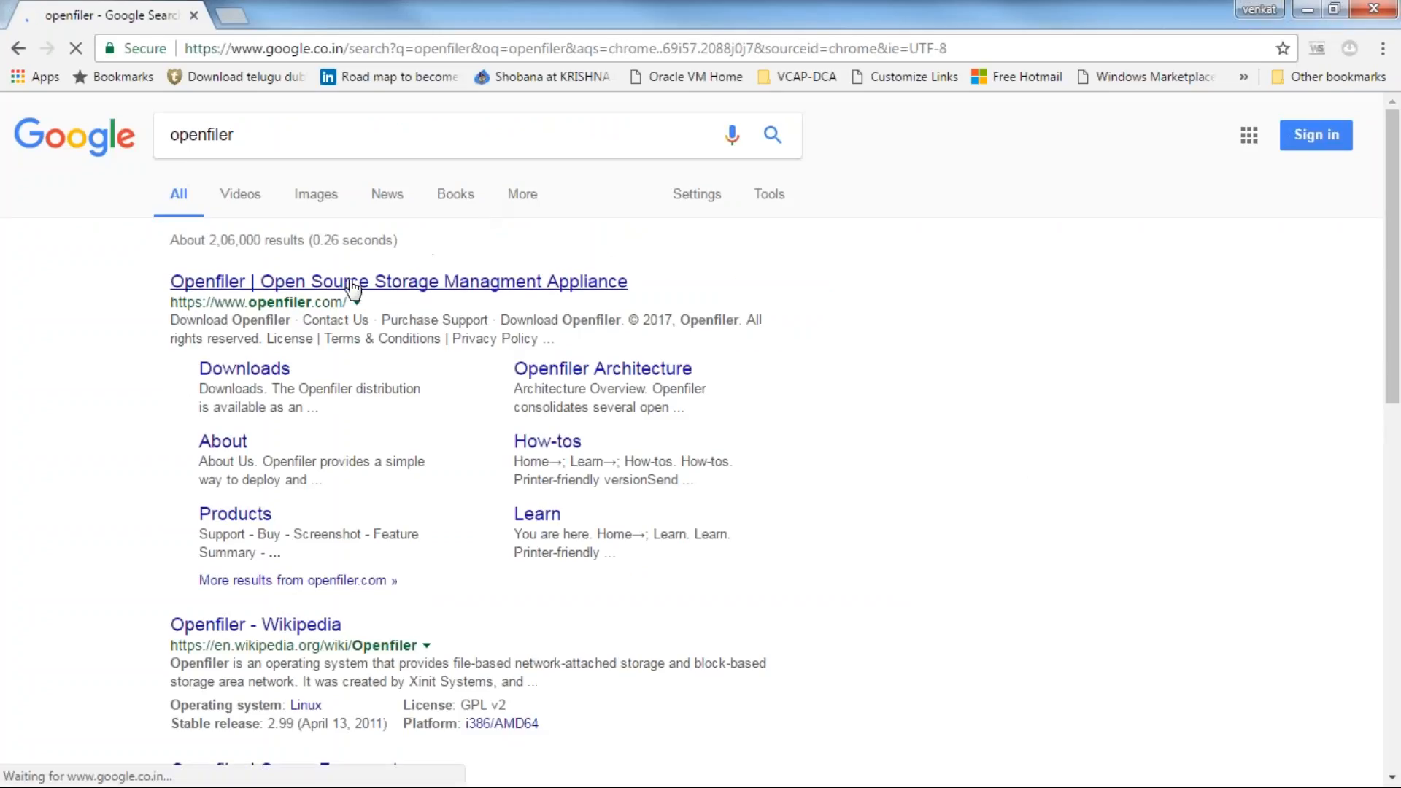
click(424, 289)
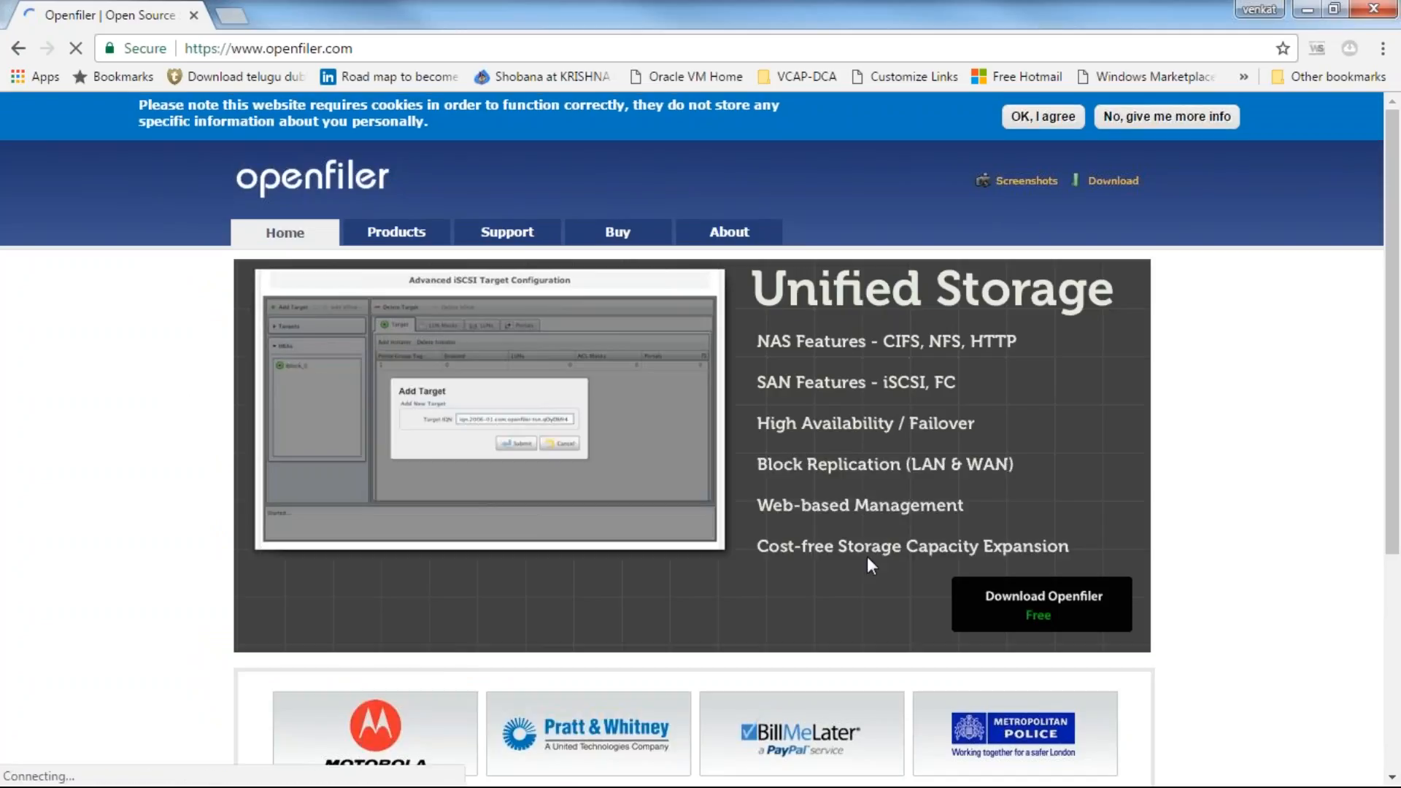
click(1058, 621)
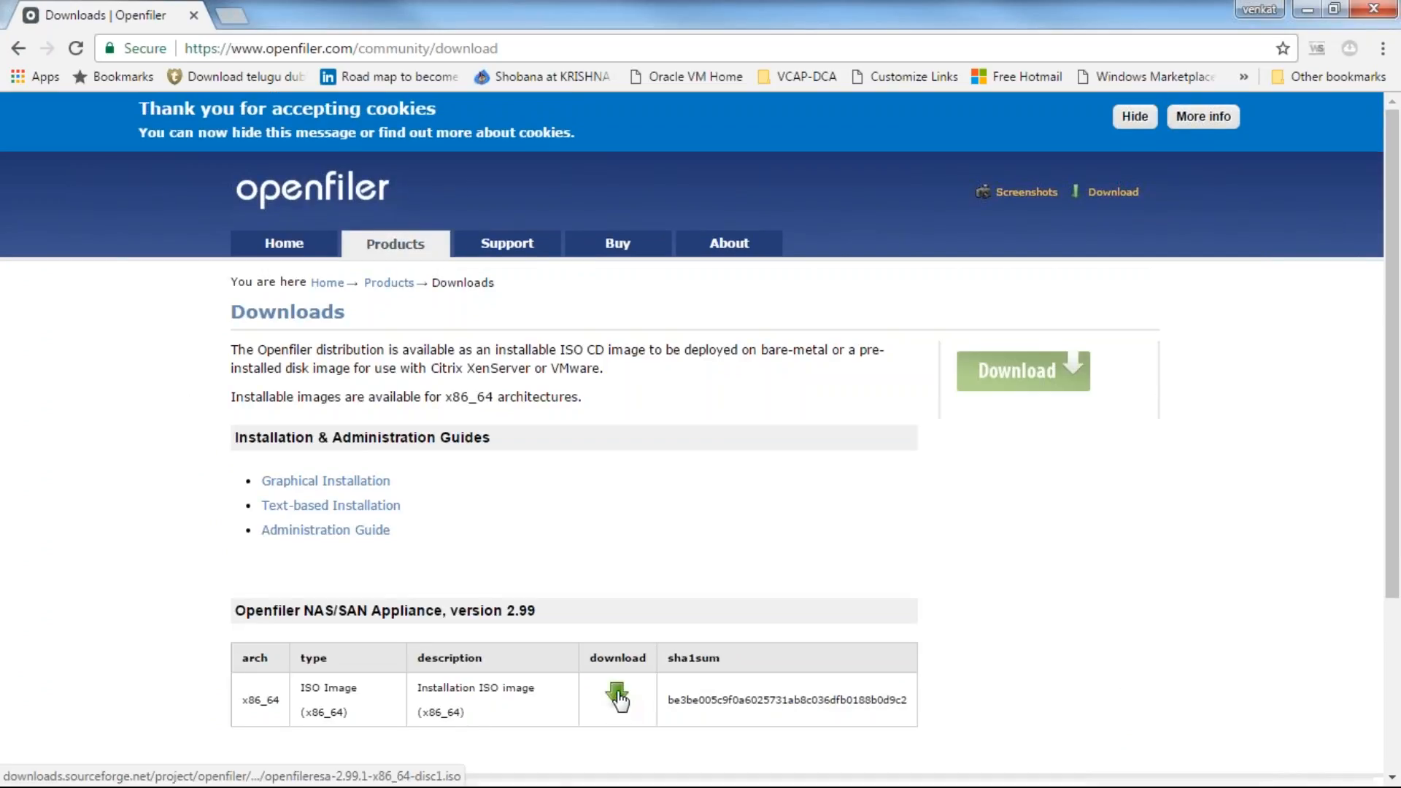
click(617, 697)
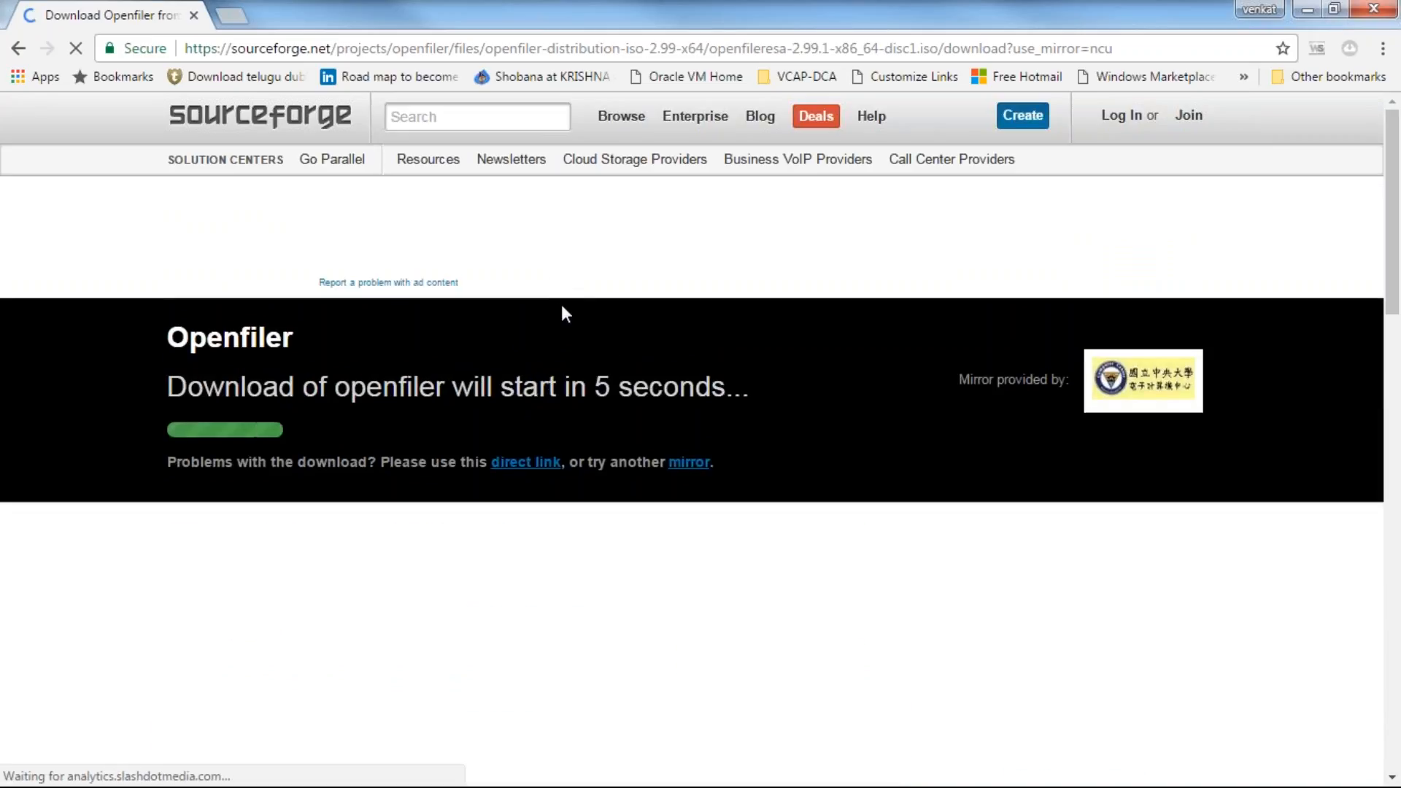
Step: Save the Openfiler ISO file and go back to the Openfiler downloads page
drag(569, 389, 655, 389)
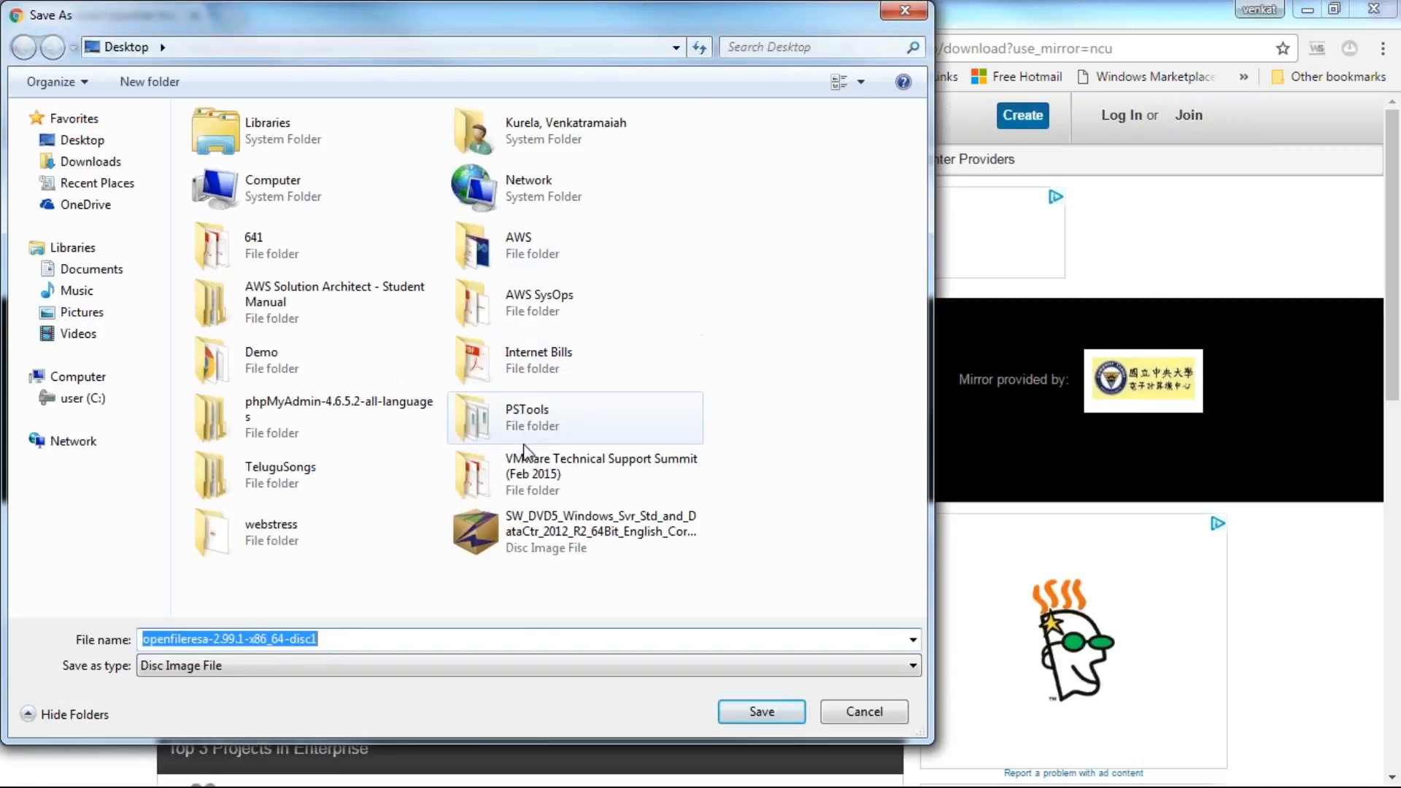
click(879, 717)
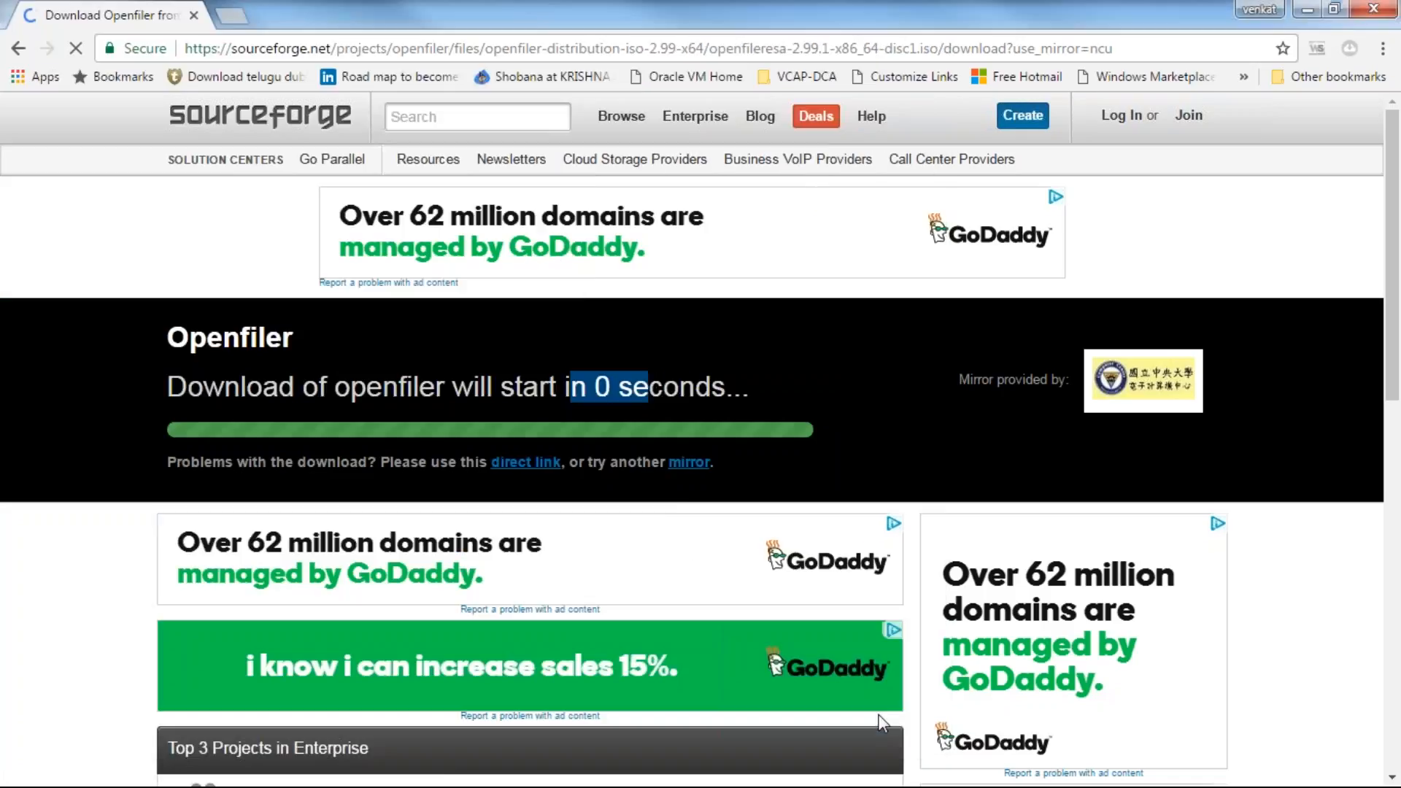
click(318, 47)
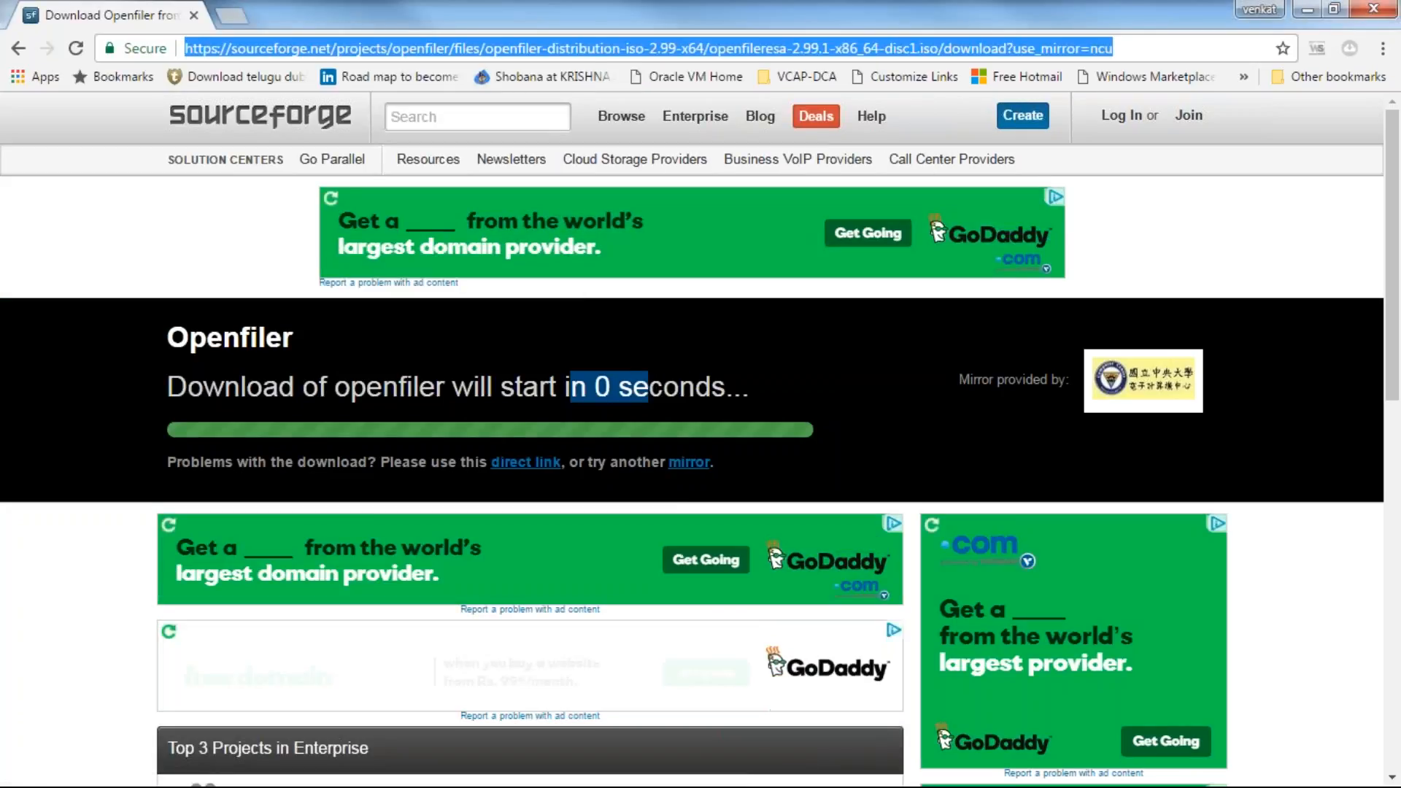
click(18, 51)
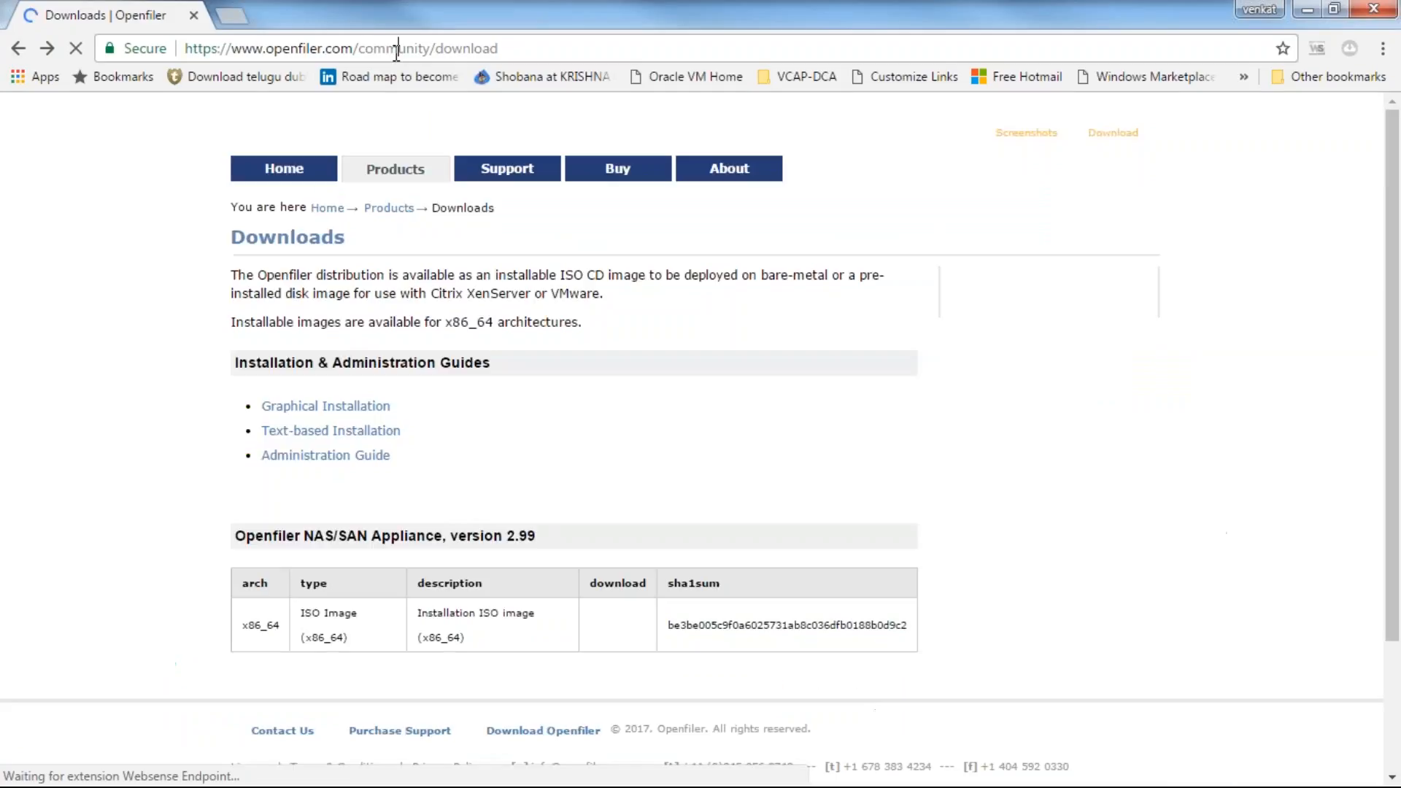
Step: Copy the downloads page address and return to Notepad inside the internet() parentheses
click(397, 51)
key(ctrl+c)
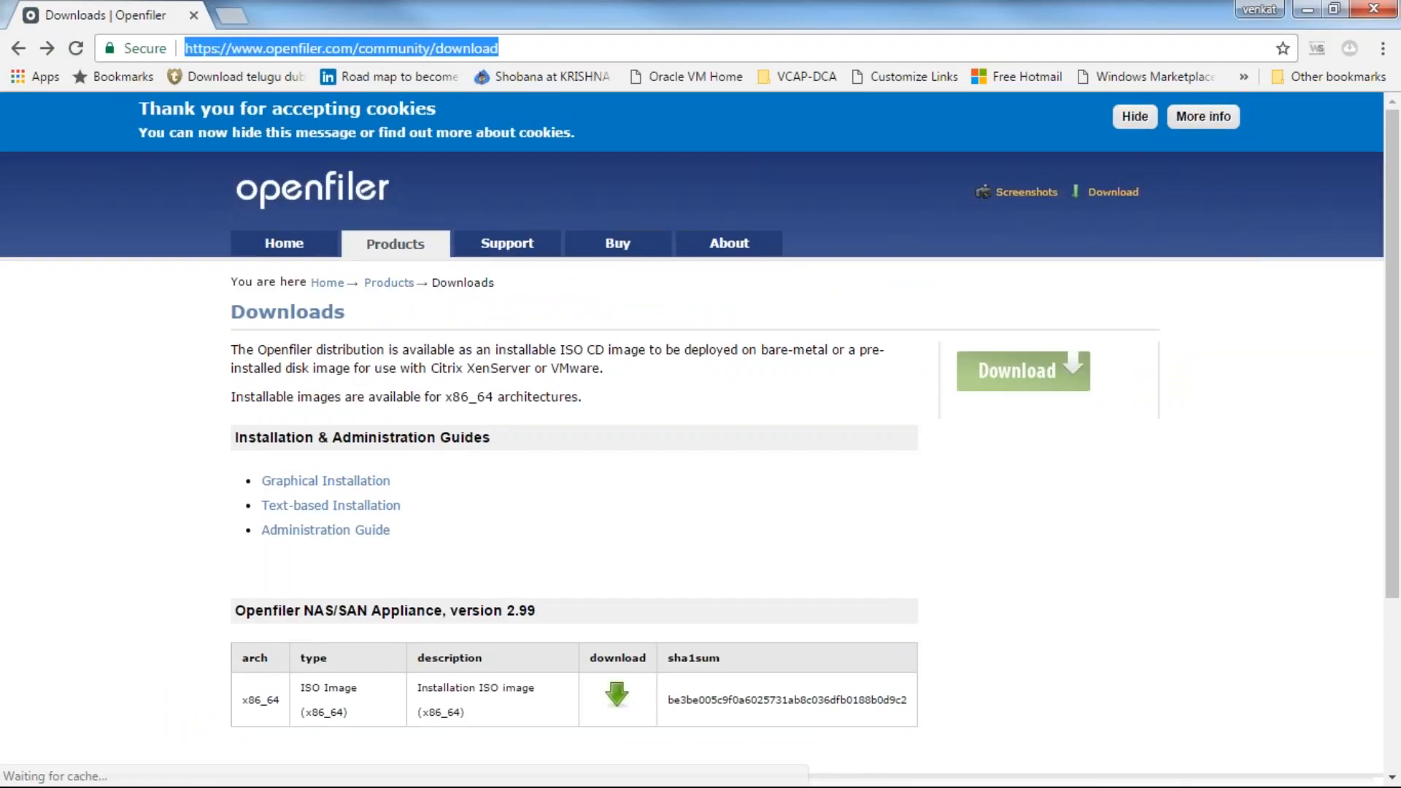
key(alt+Tab)
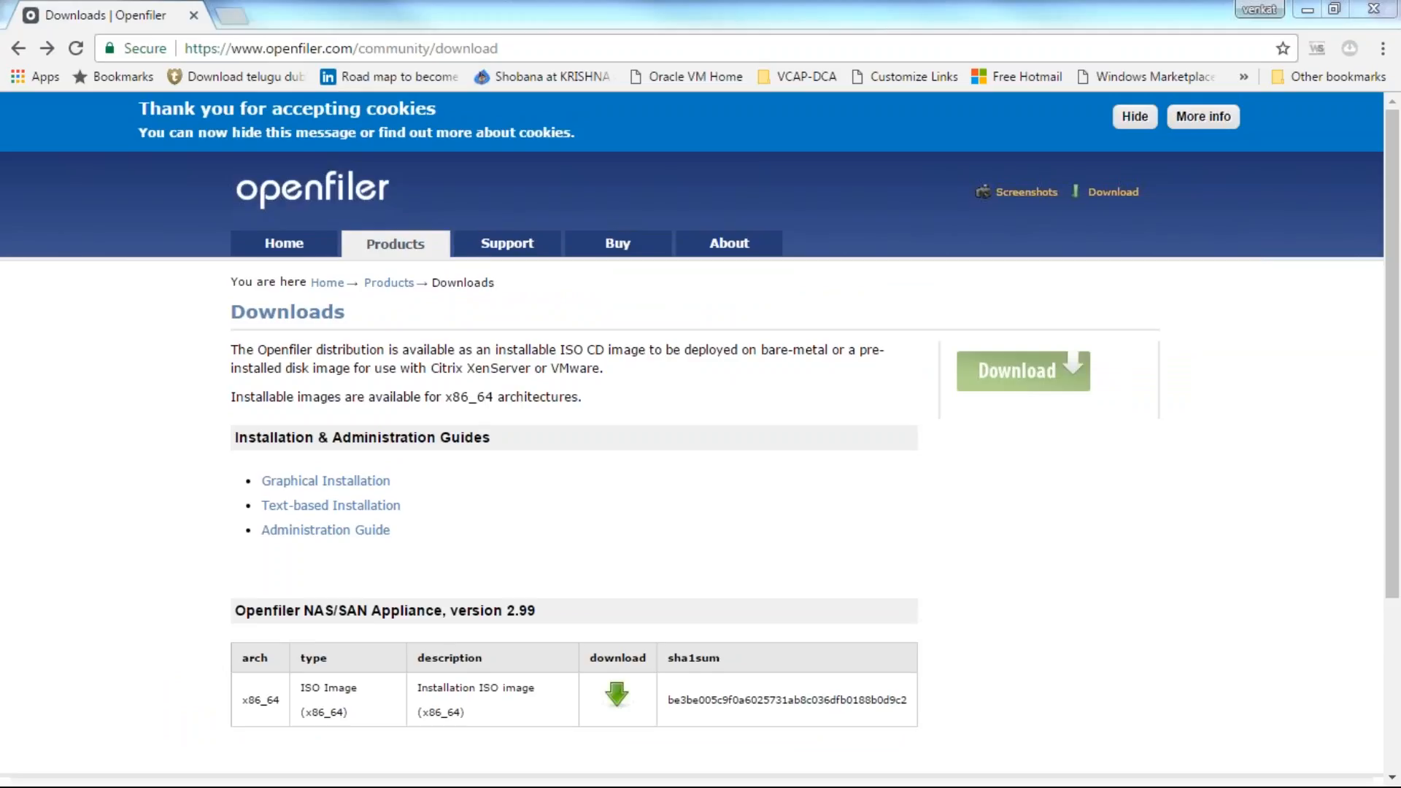
click(1307, 10)
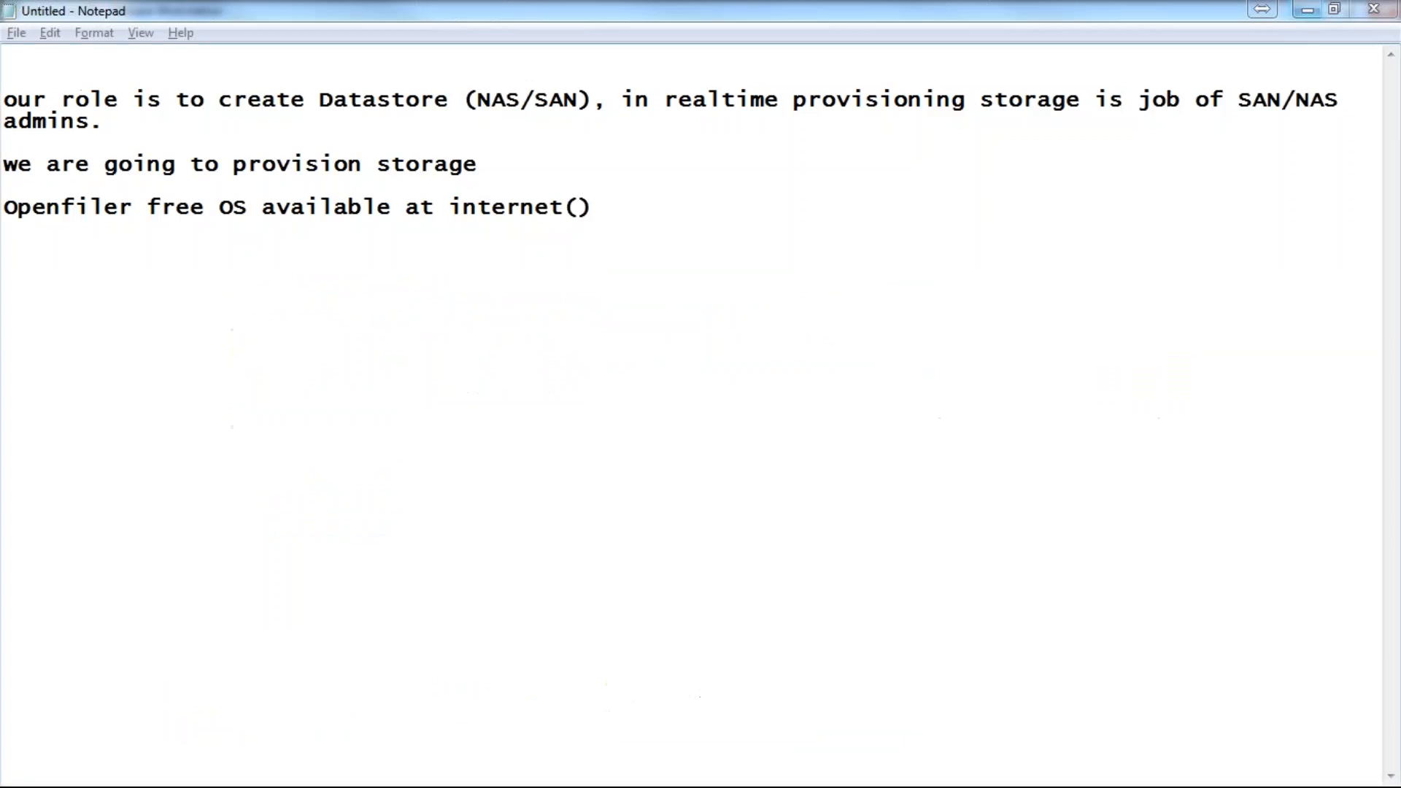
click(580, 208)
key(ctrl+v)
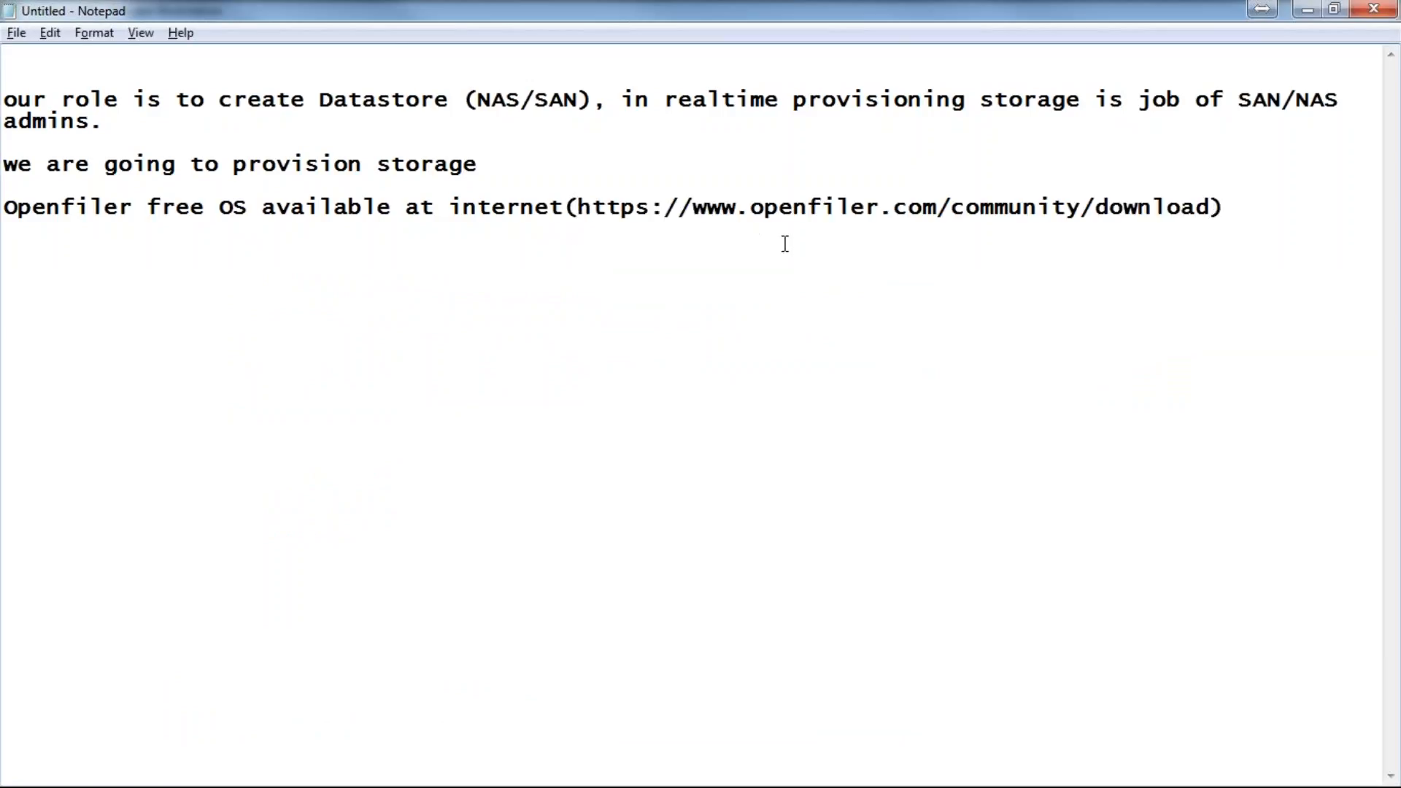
key(Return)
key(alt+Tab)
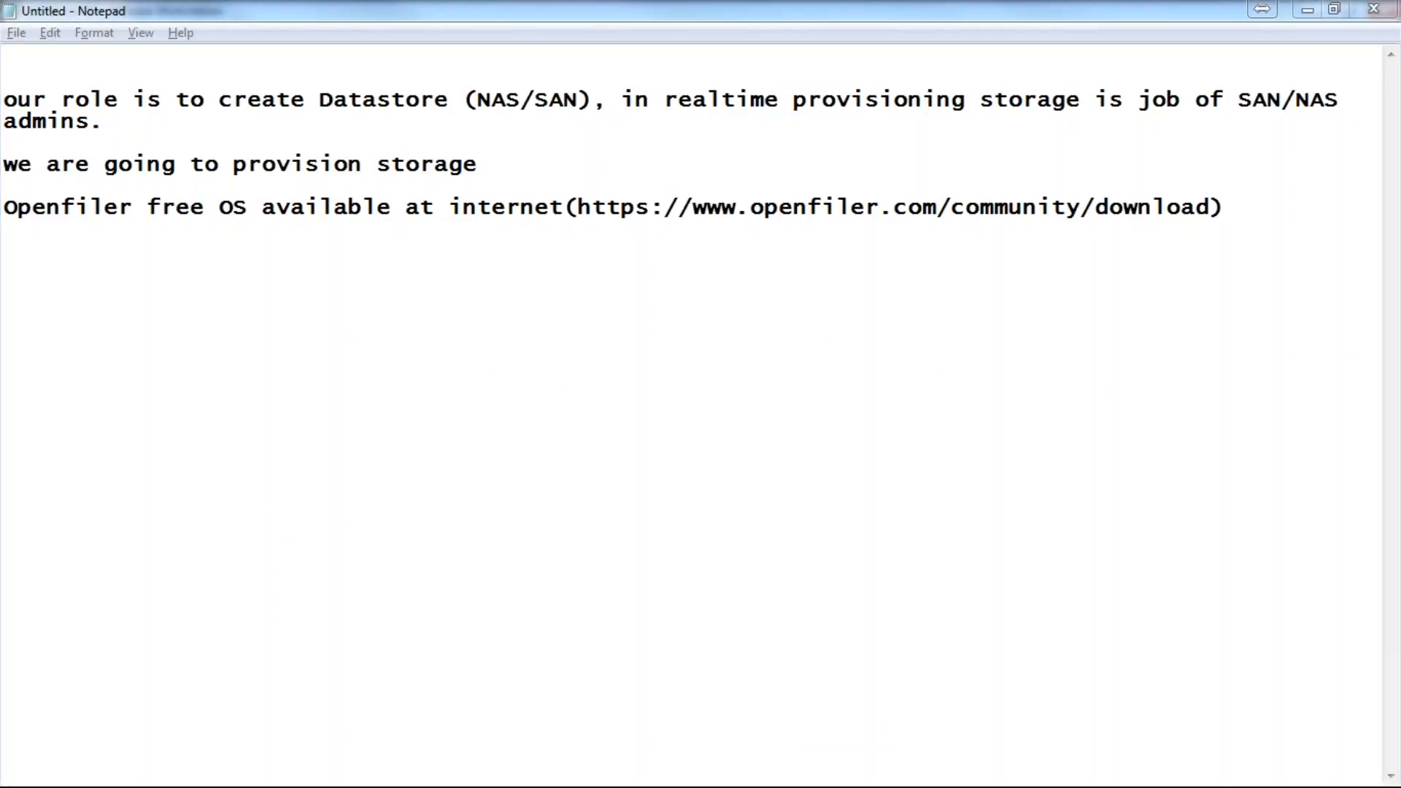
click(234, 282)
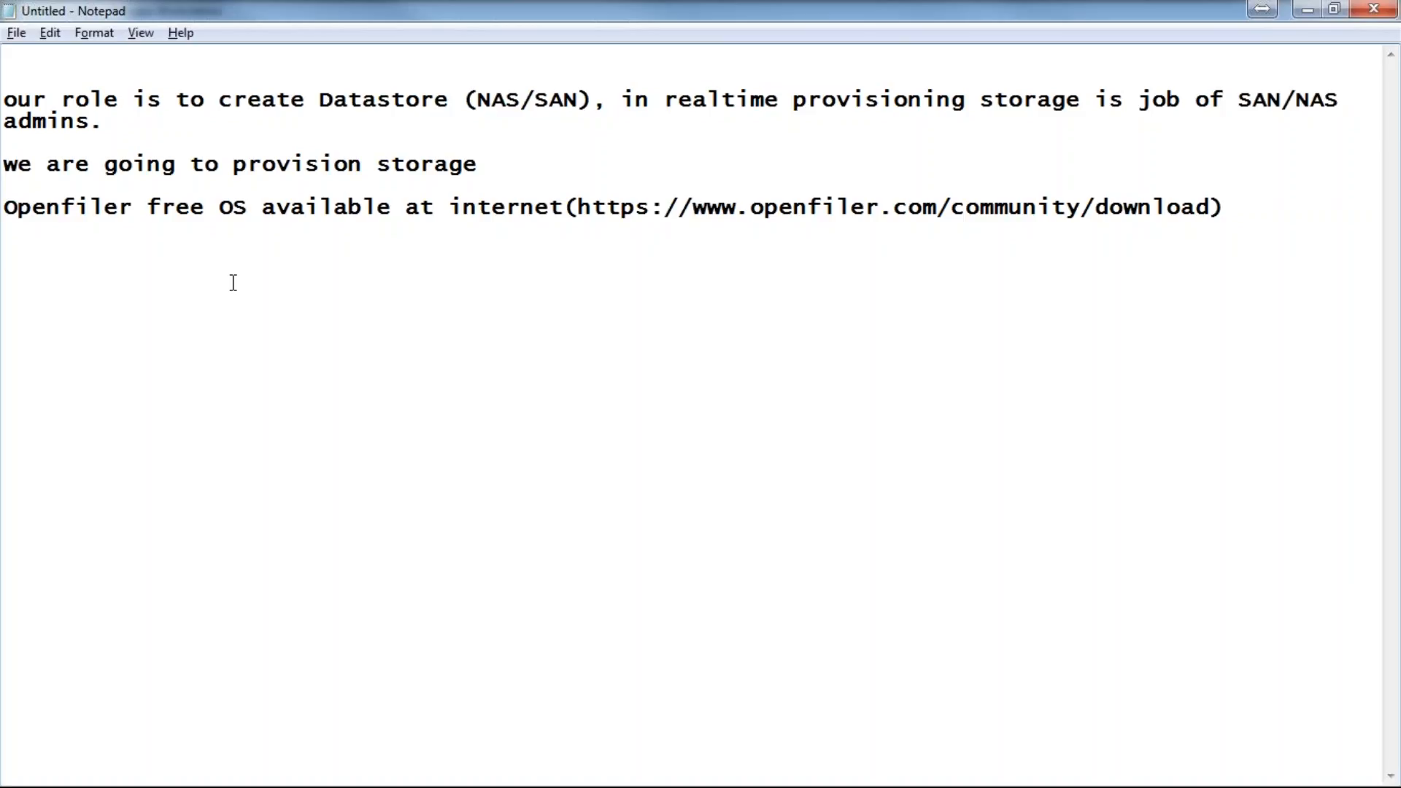
drag(219, 207, 246, 208)
click(138, 262)
Step: Note a workstation Openfiler VM: 1cpu, 2gb ram, 1nic, 20gb hdd, 100gb Block LUN, 10GB NAS/nfs
text(create a virtual ma)
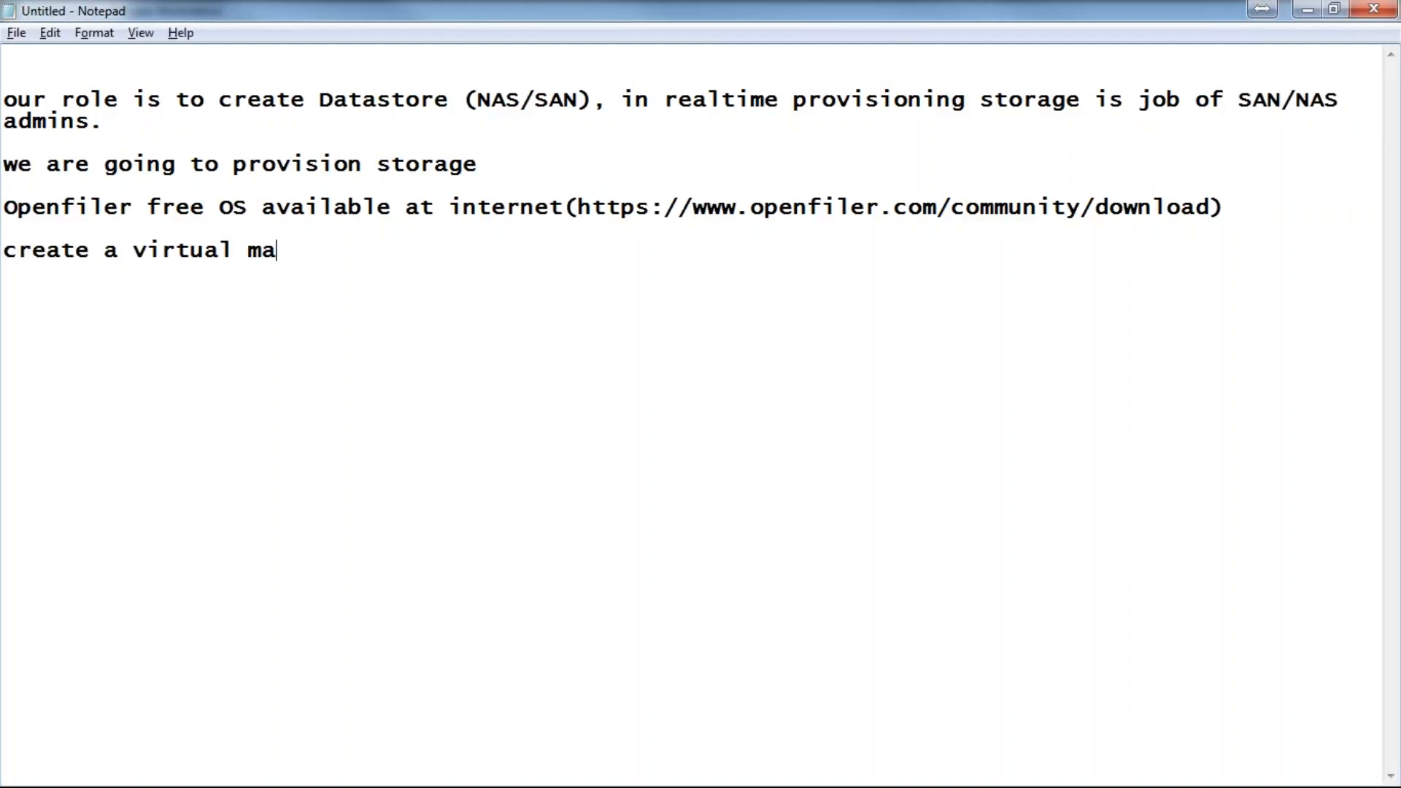
text(chie on our )
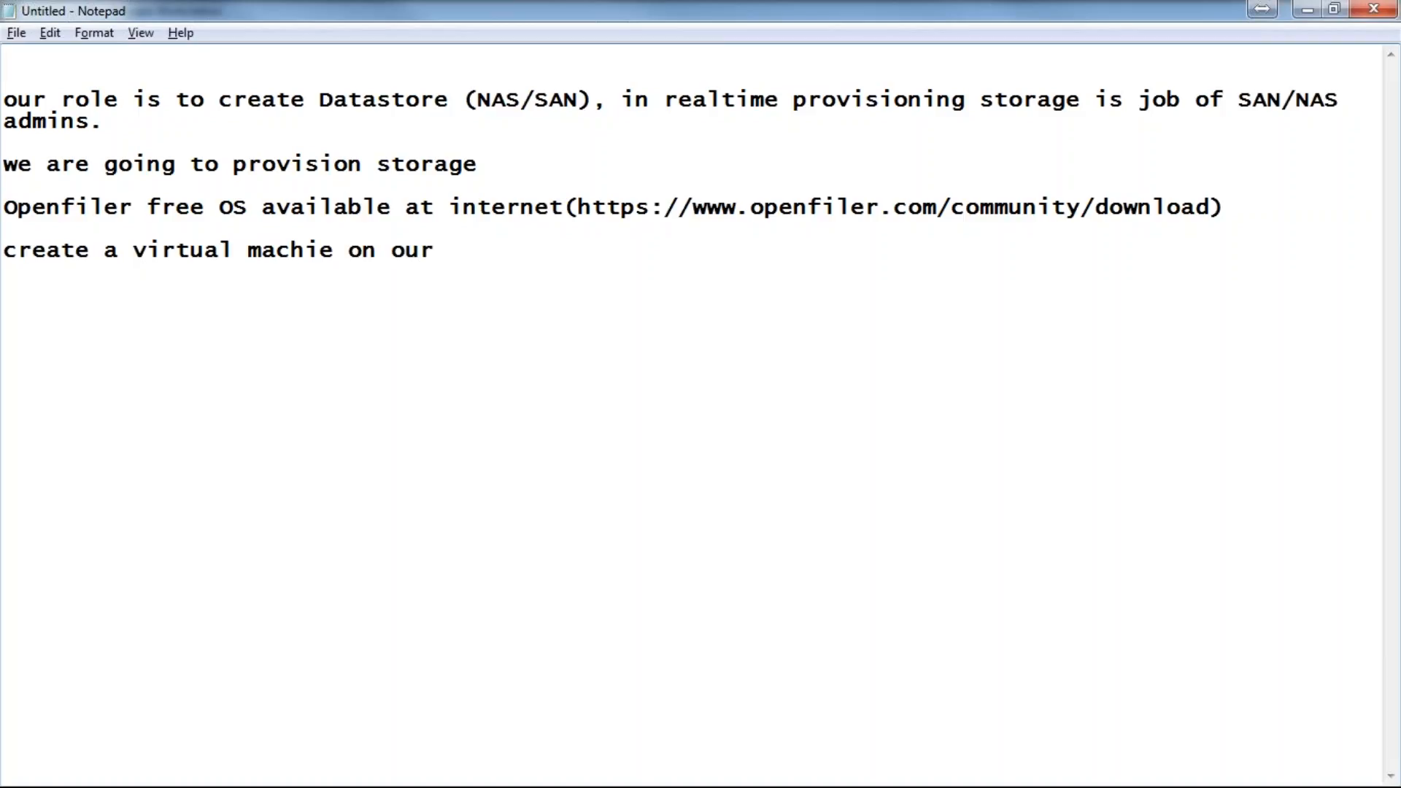
text(workstation)
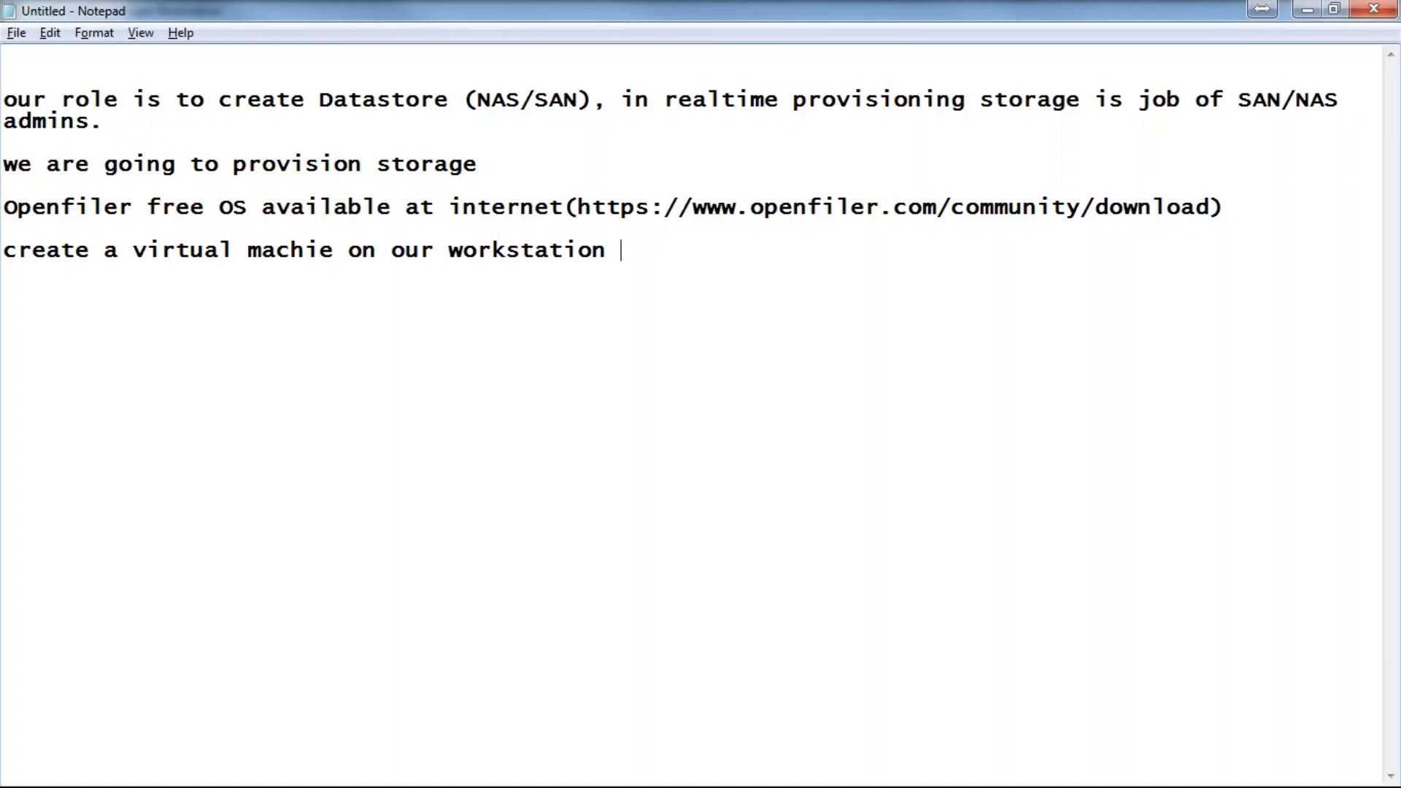
text( and install)
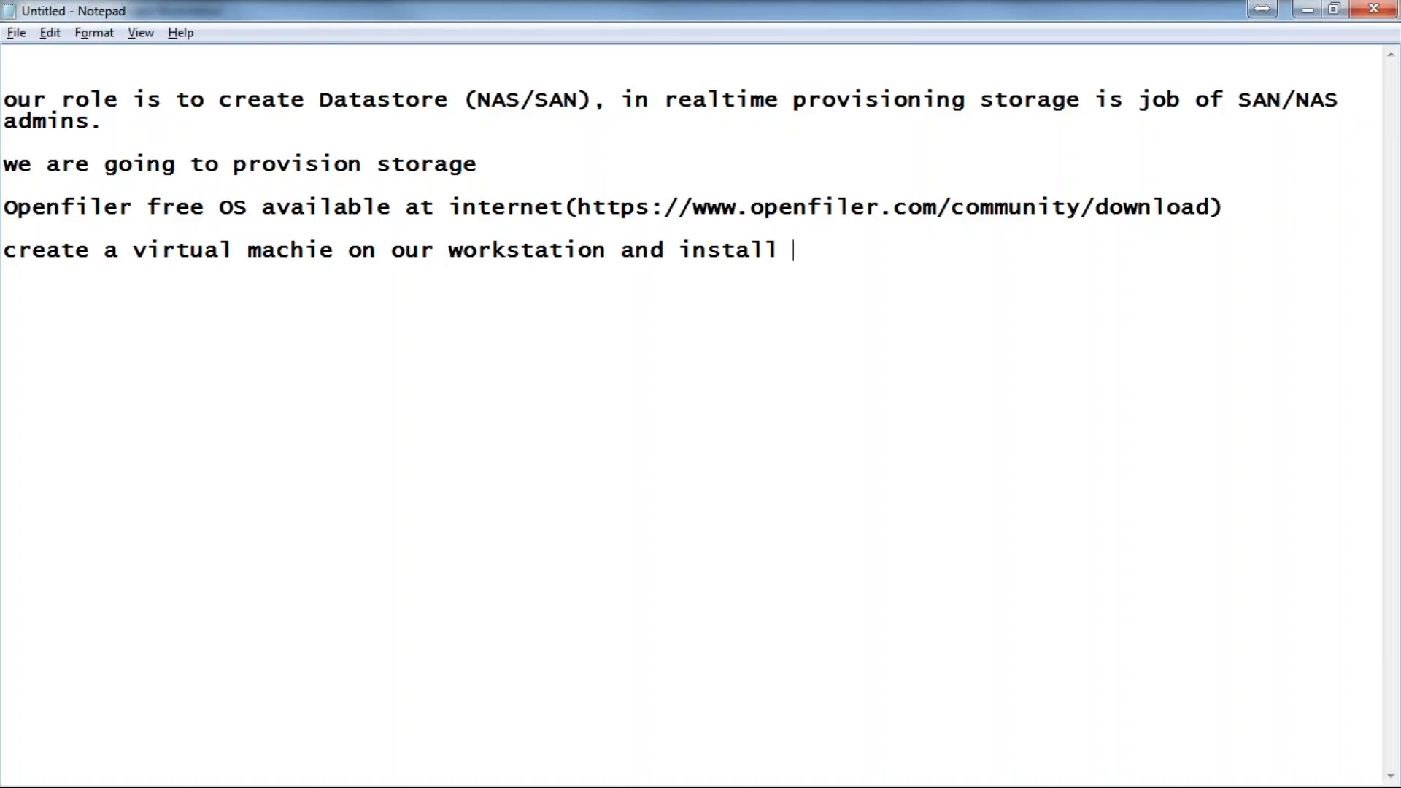
text( OP)
key(BackSpace)
text(penfiler)
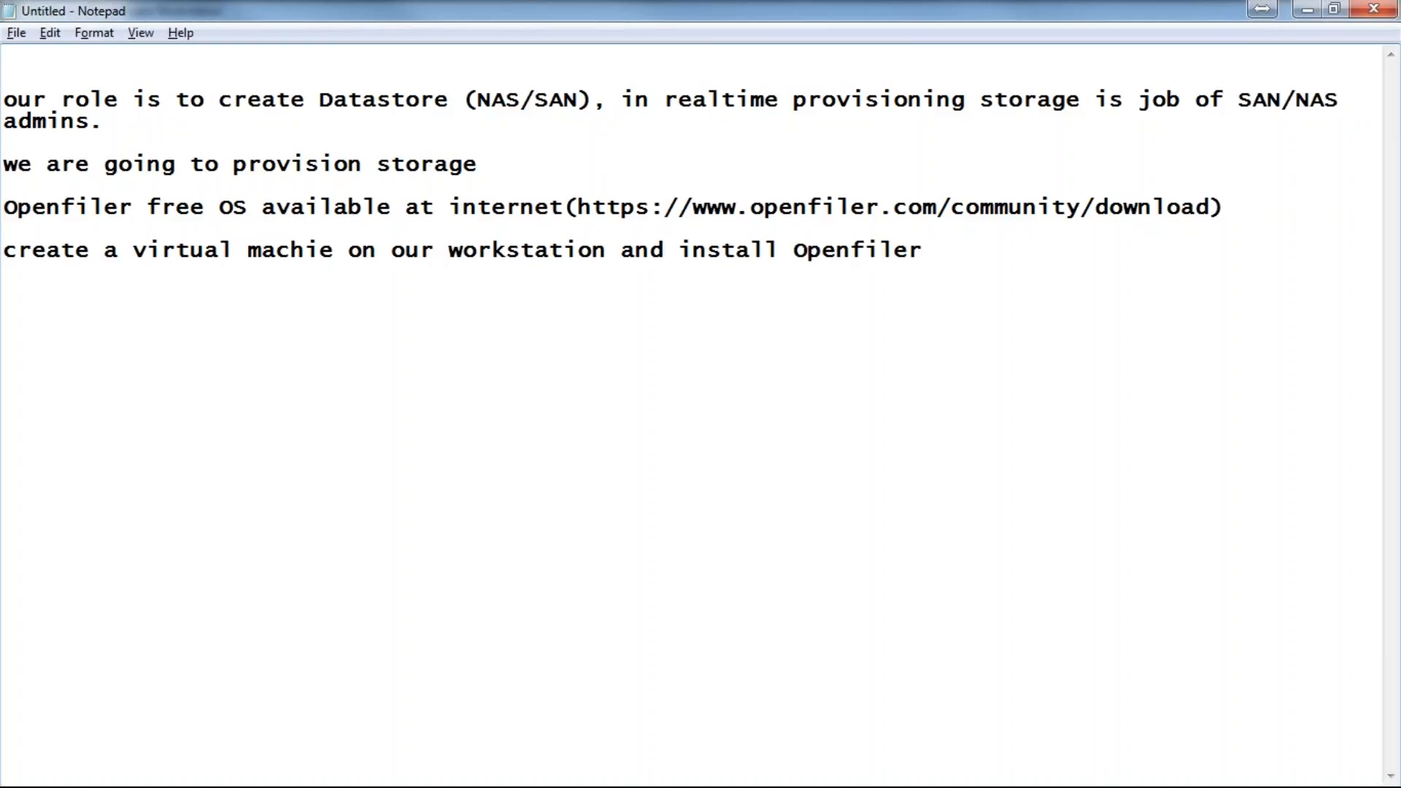
text( ()1,)
key(BackSpace)
key(BackSpace)
text(cpu, 2)
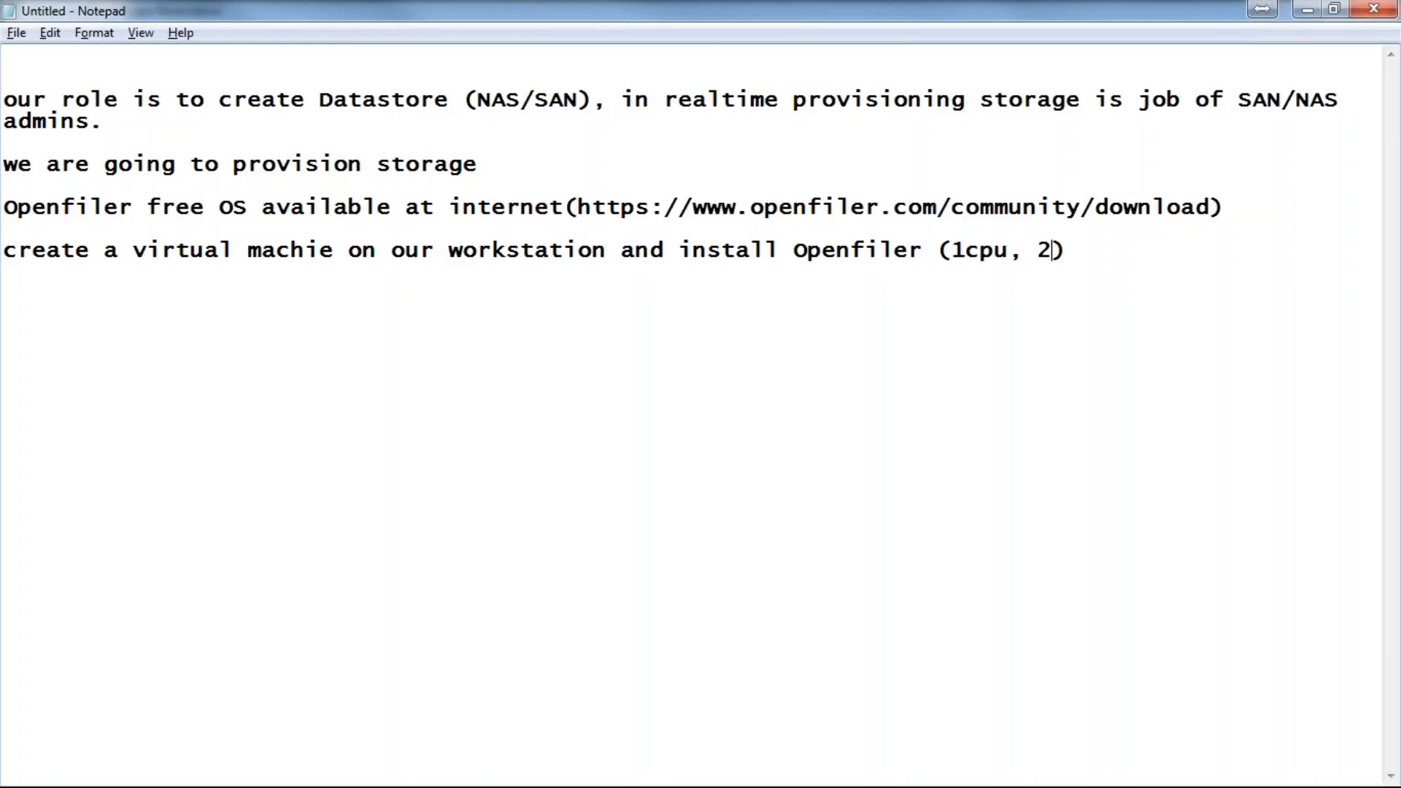
text(gbram,)
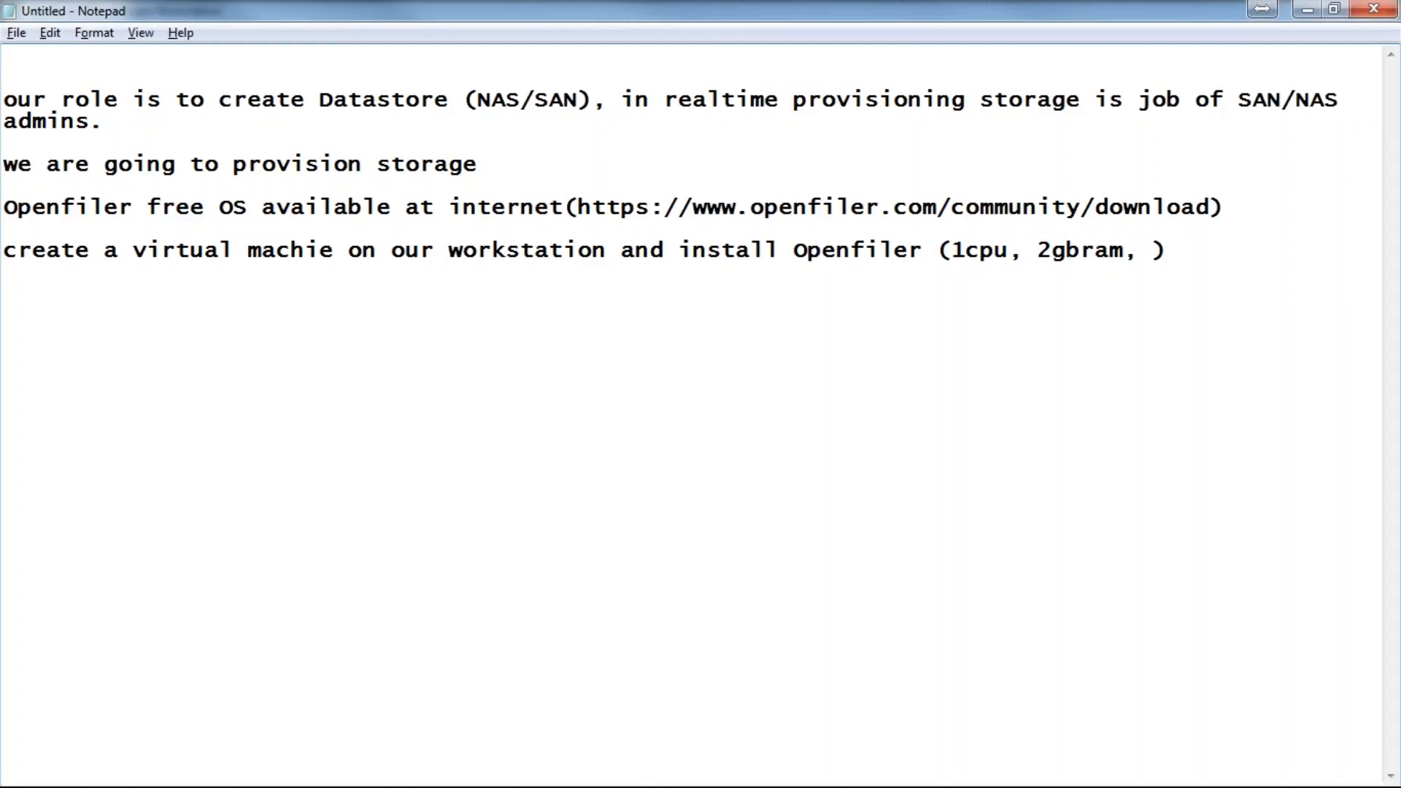
key(BackSpace)
key(BackSpace)
key(BackSpace)
key(BackSpace)
key(BackSpace)
text(ram, 1)
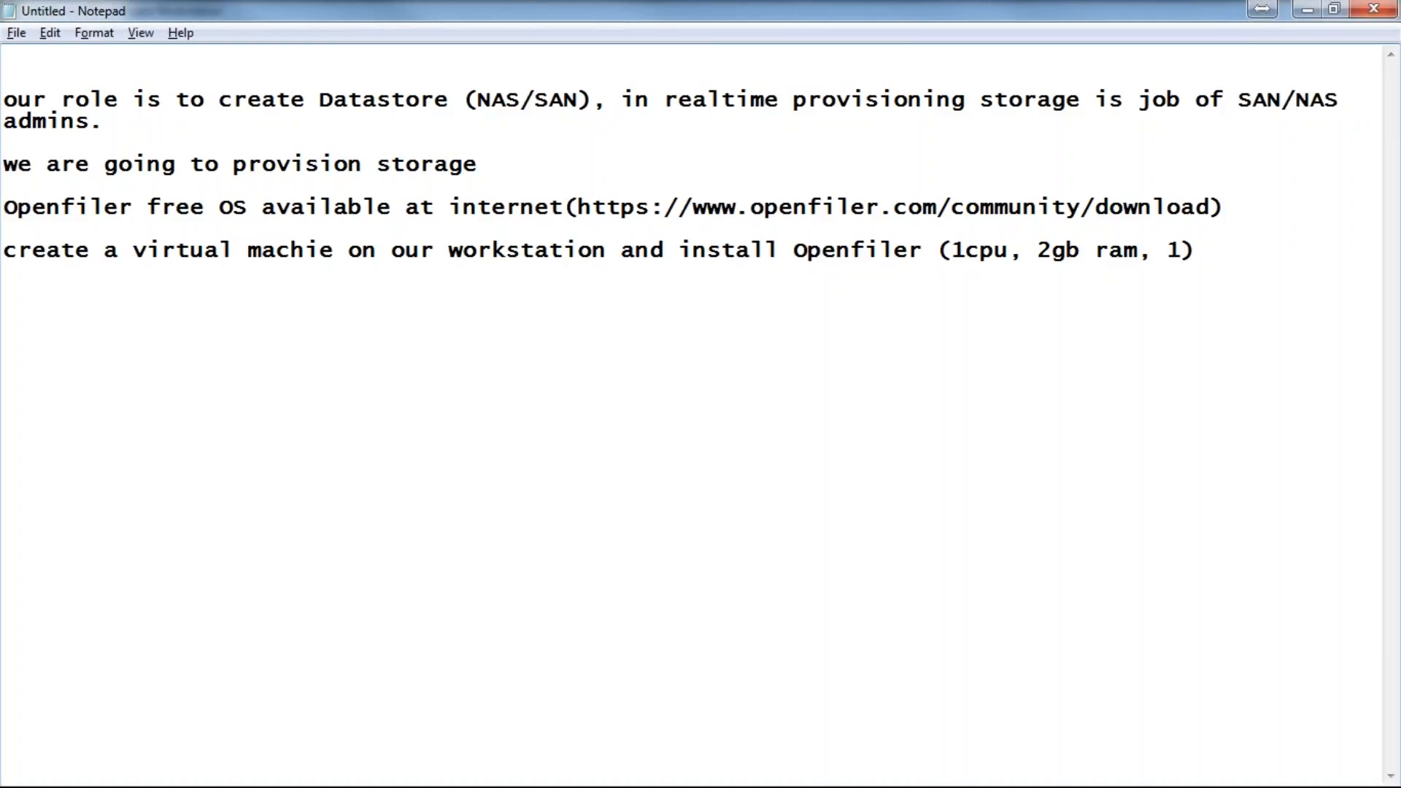
text(nic, 20gb hdd)
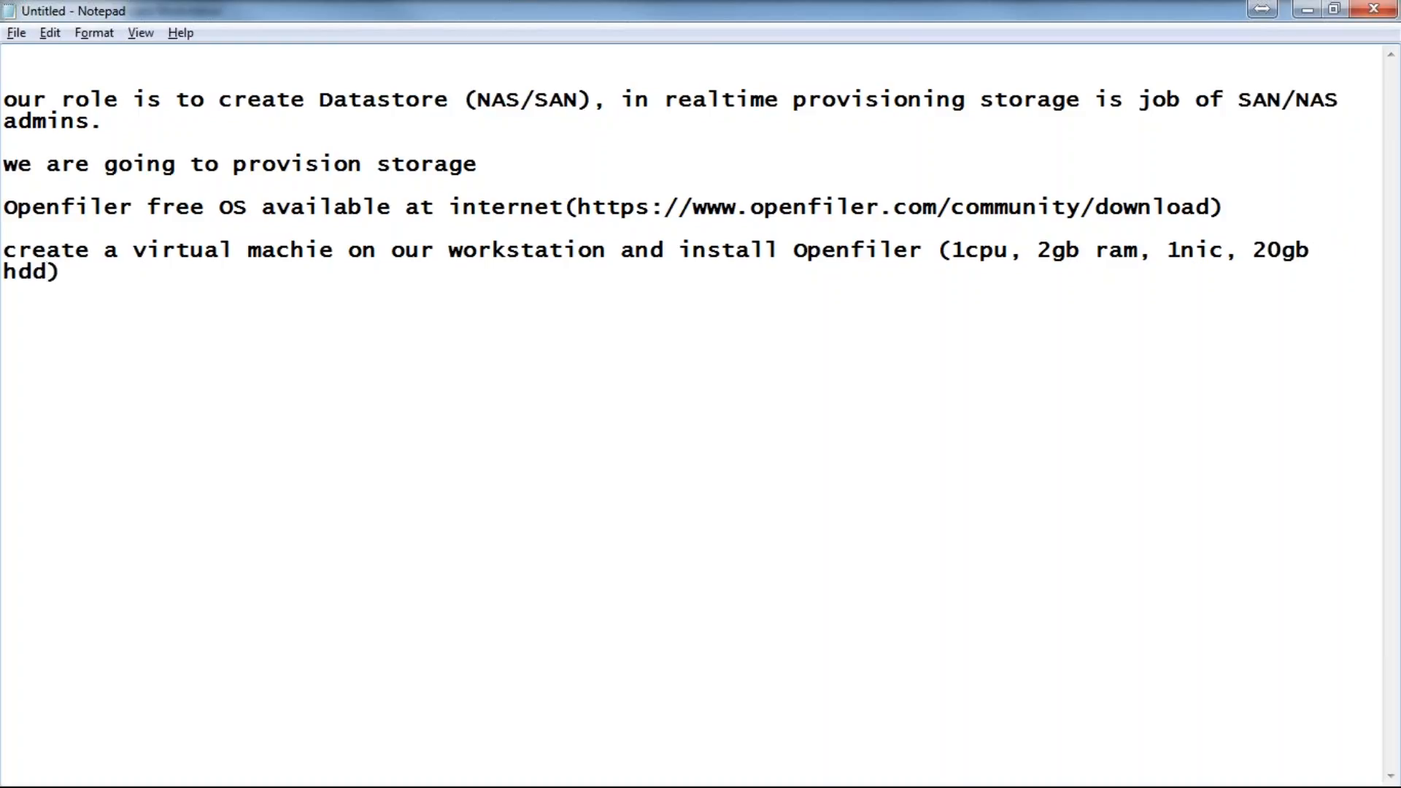
text(, 100gb )
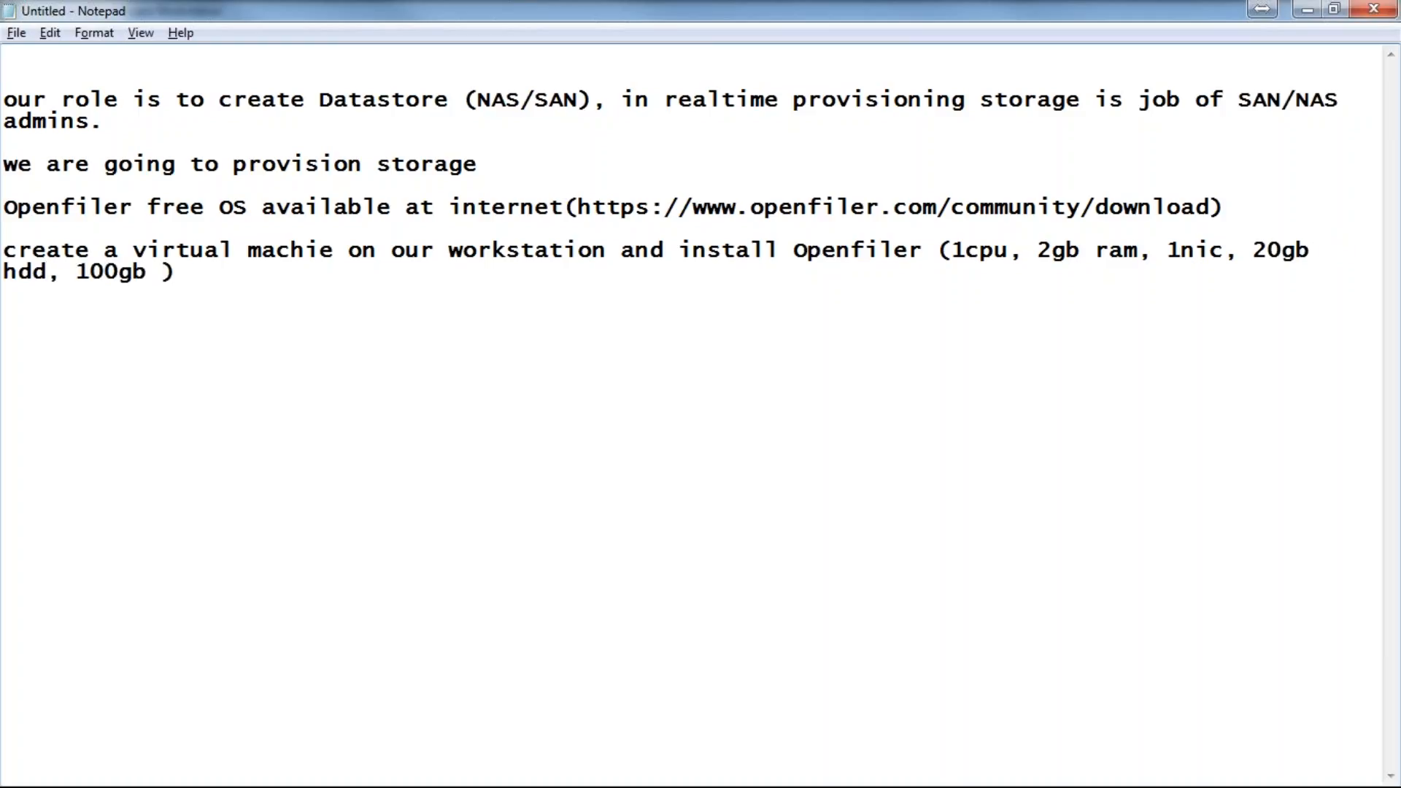
text(Block L)
text(UN, 10G)
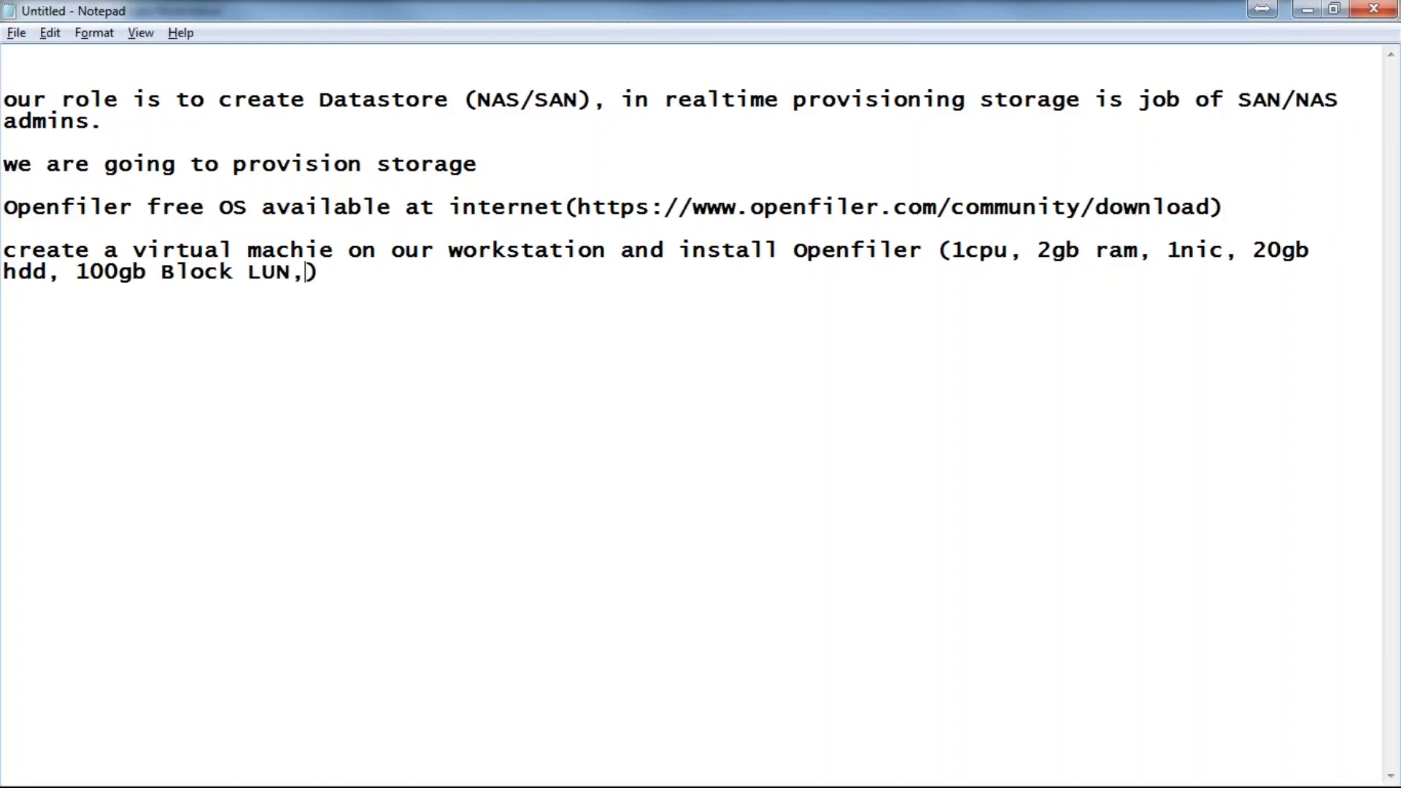
text(B for )
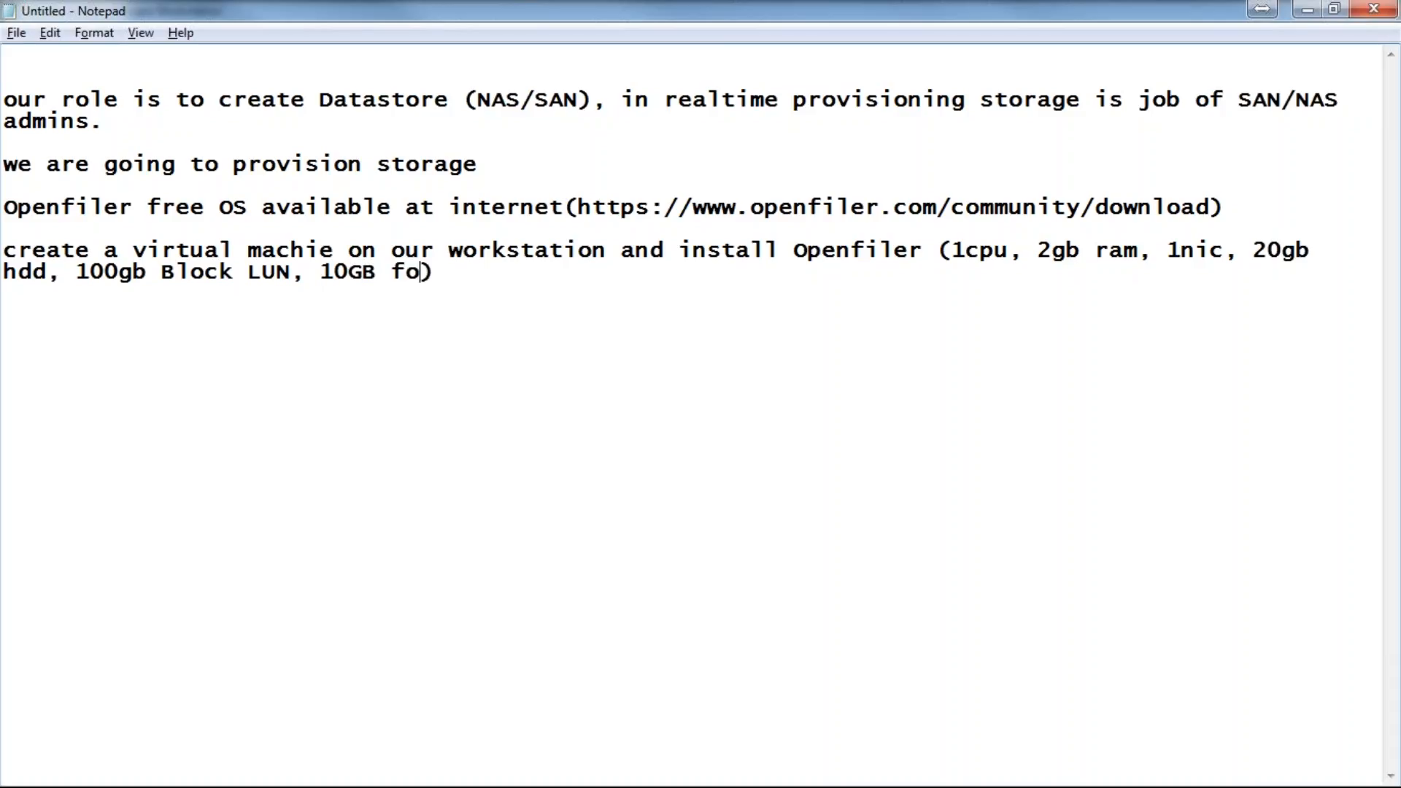
text(NAS/nfs)
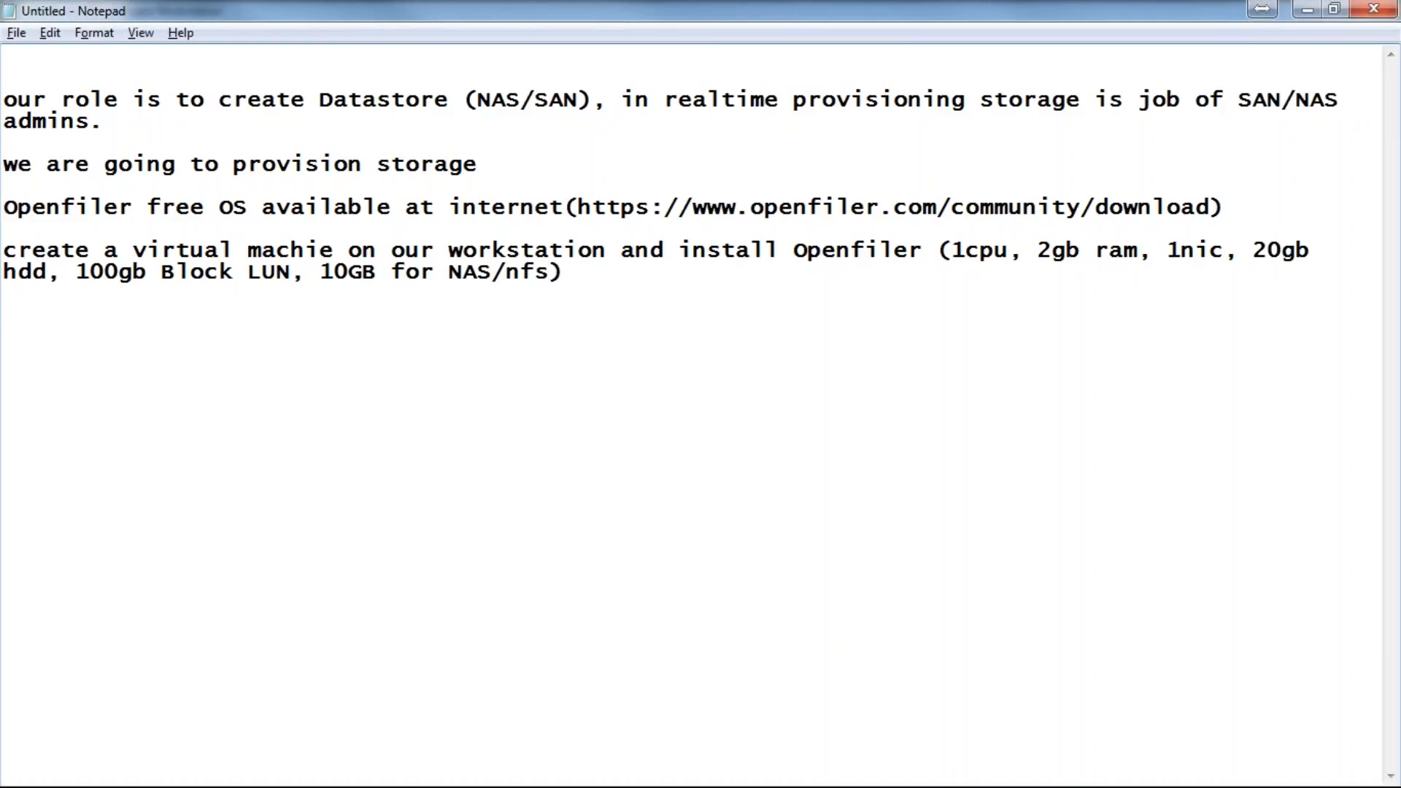
Step: Change the NAS/nfs allocation in the VM specs from 10GB to 100GB
drag(77, 252, 221, 252)
drag(795, 251, 925, 251)
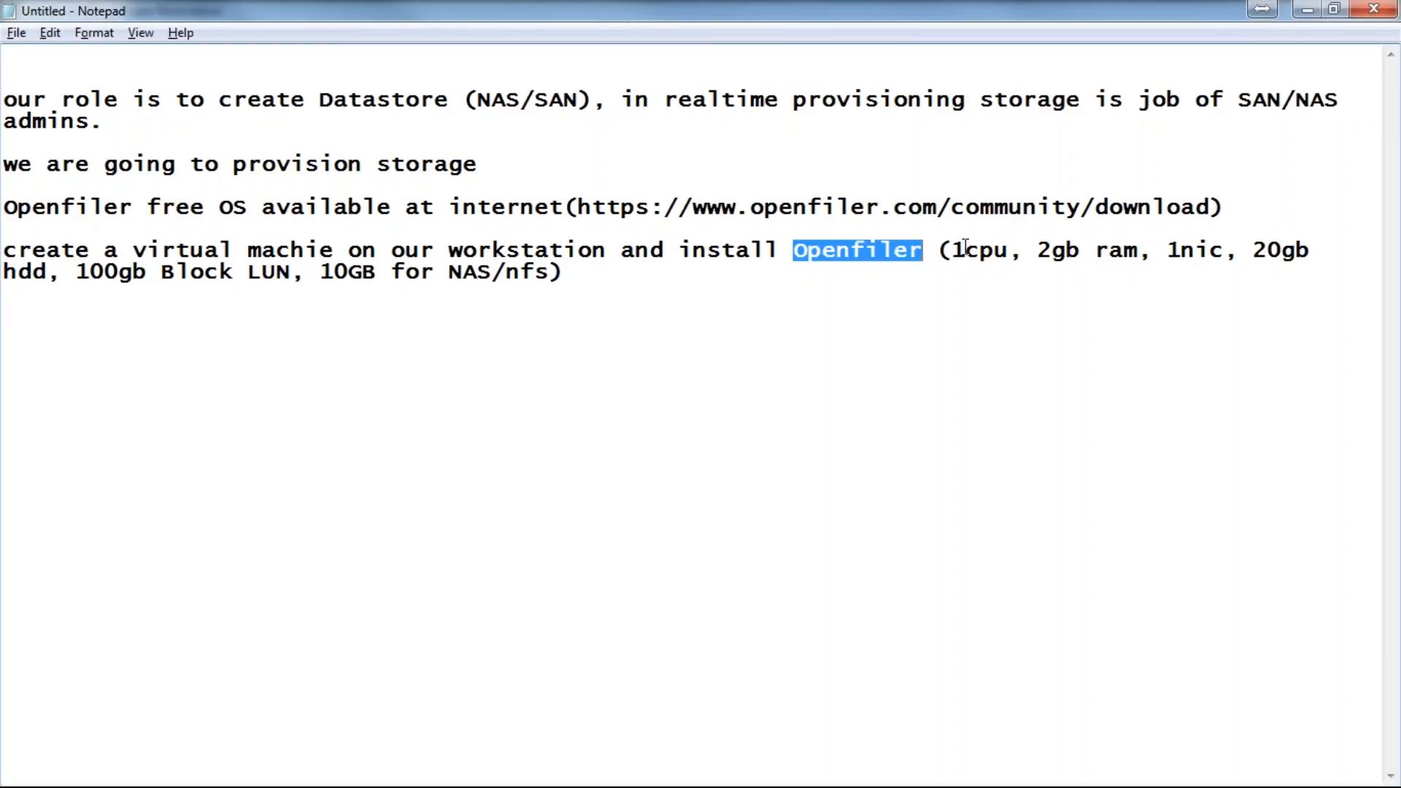
click(952, 250)
drag(952, 250, 1310, 250)
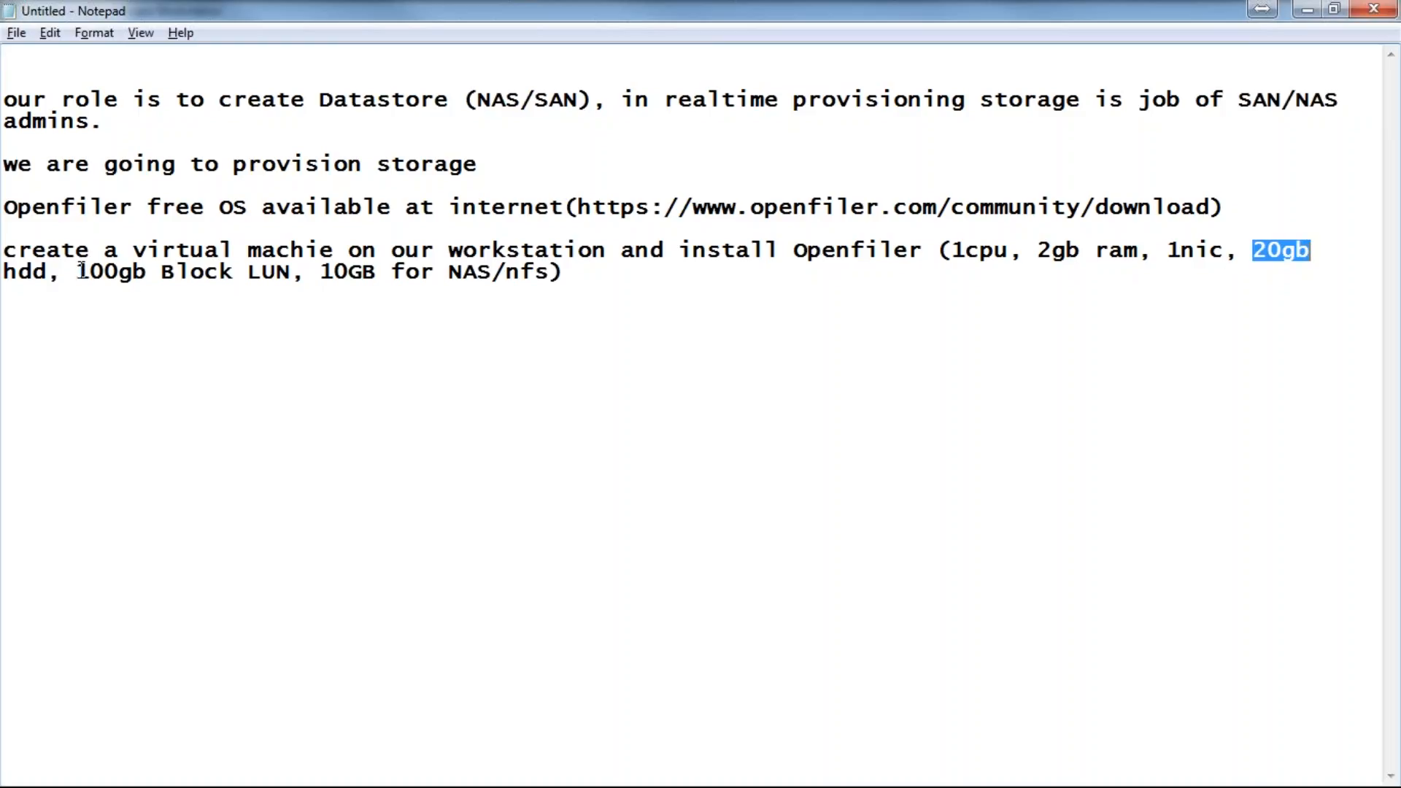
drag(76, 271, 297, 265)
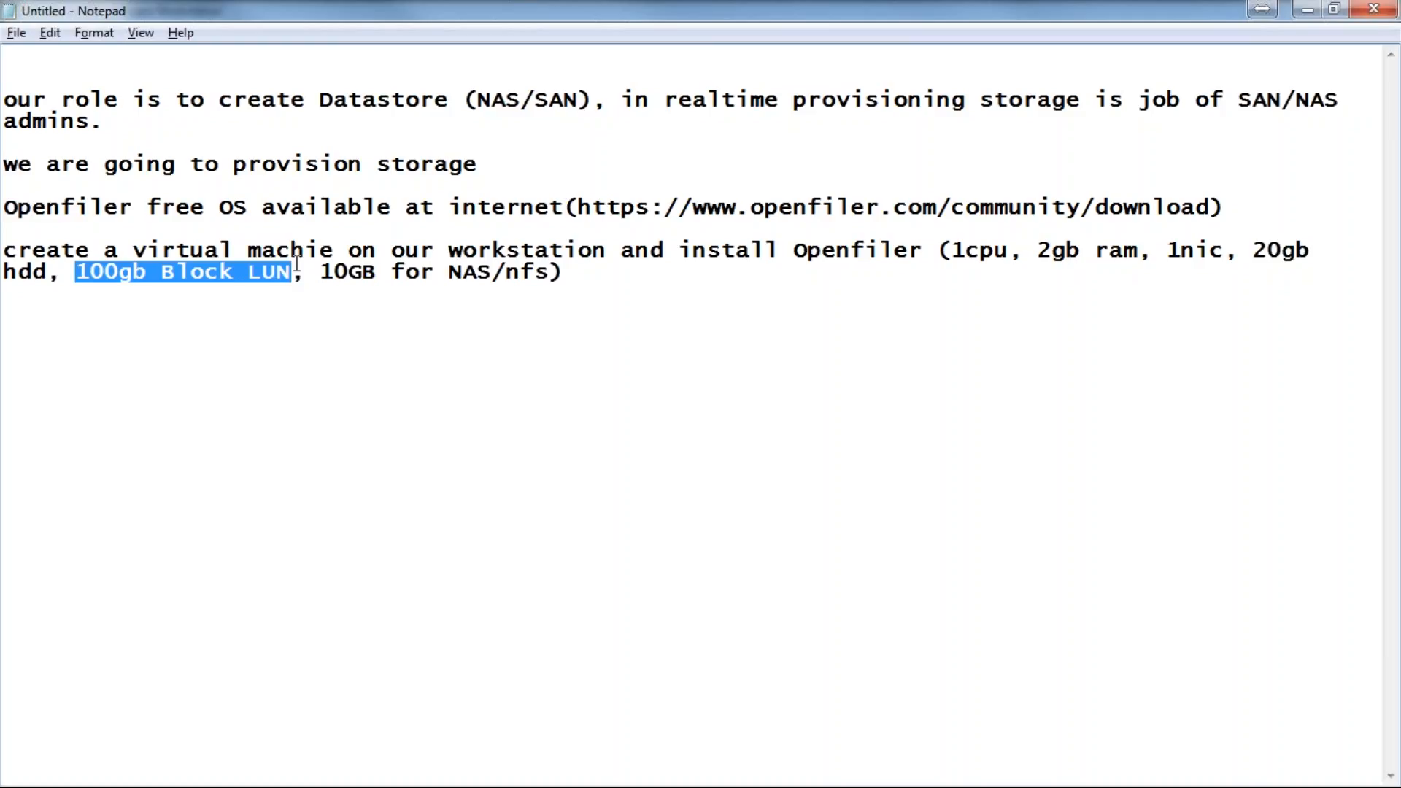
click(345, 272)
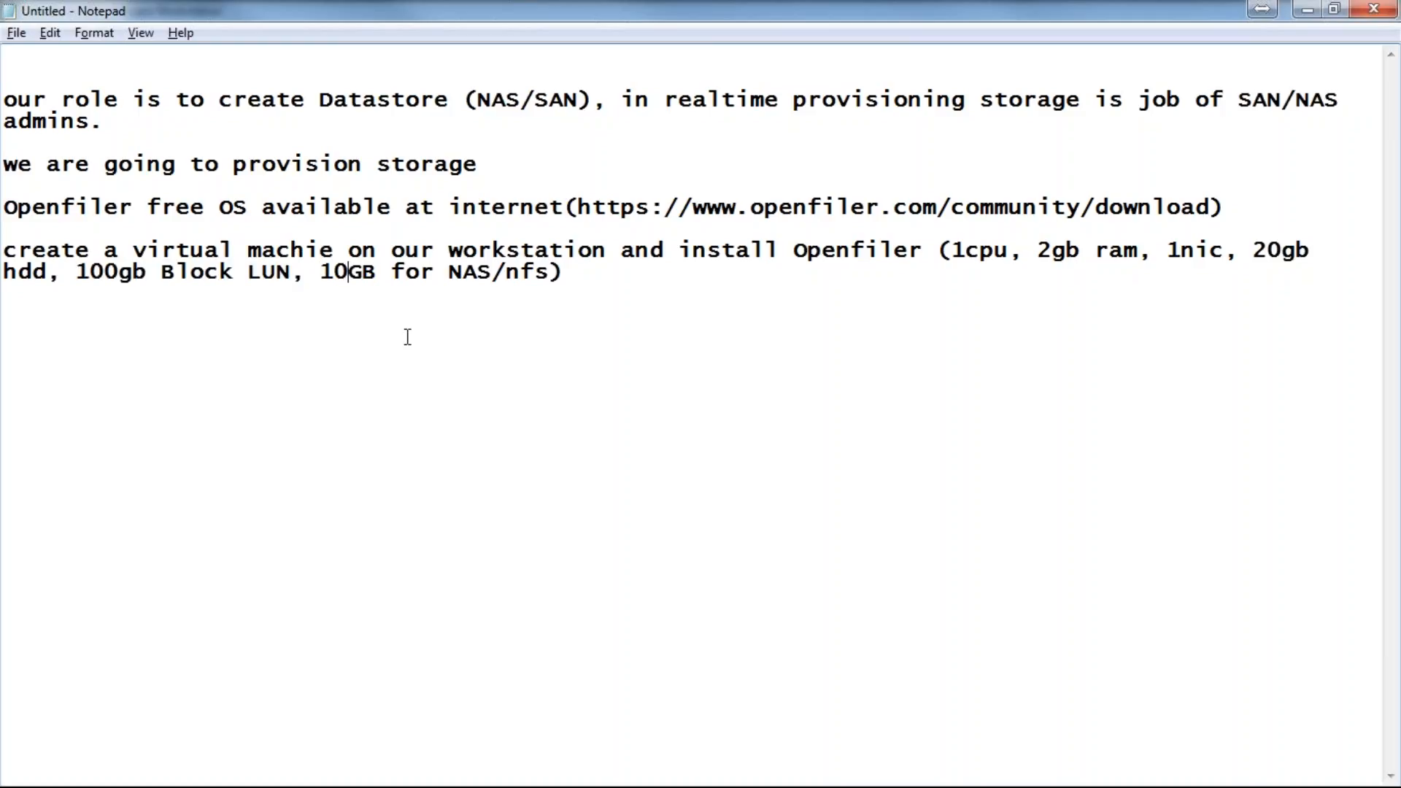
text(0)
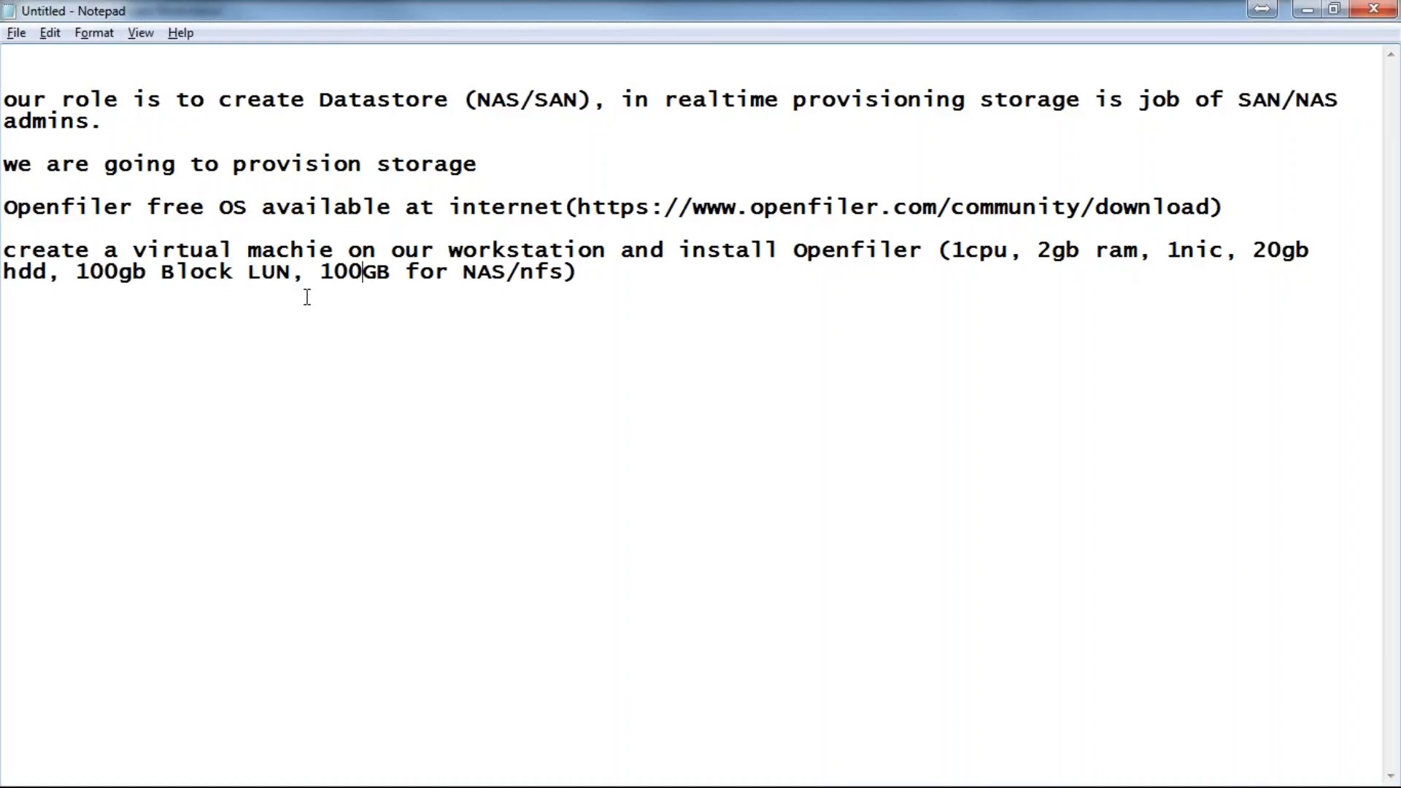
Step: Review the plan lines and open a new blank line below the VM specification
drag(321, 271, 568, 273)
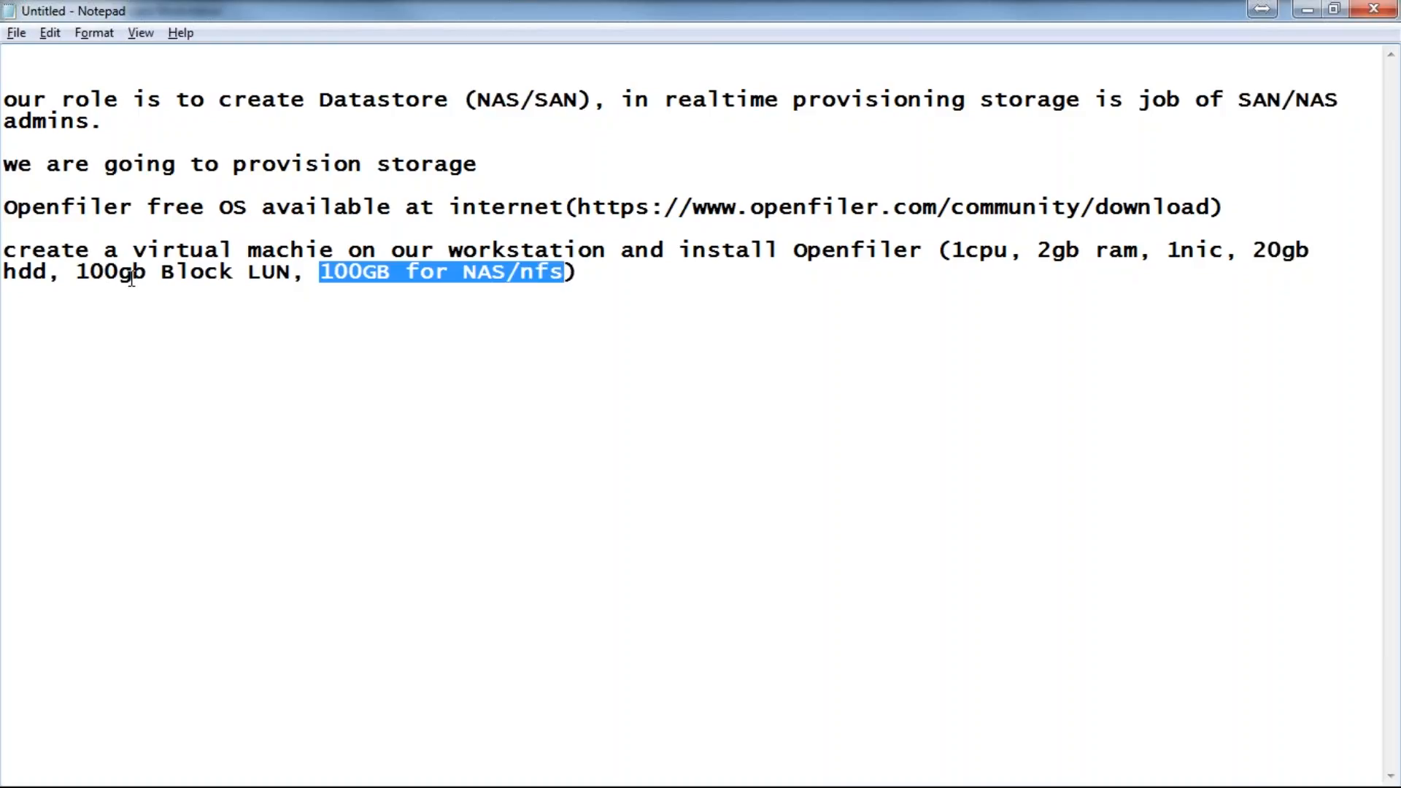
drag(119, 271, 251, 273)
drag(420, 271, 585, 286)
click(619, 273)
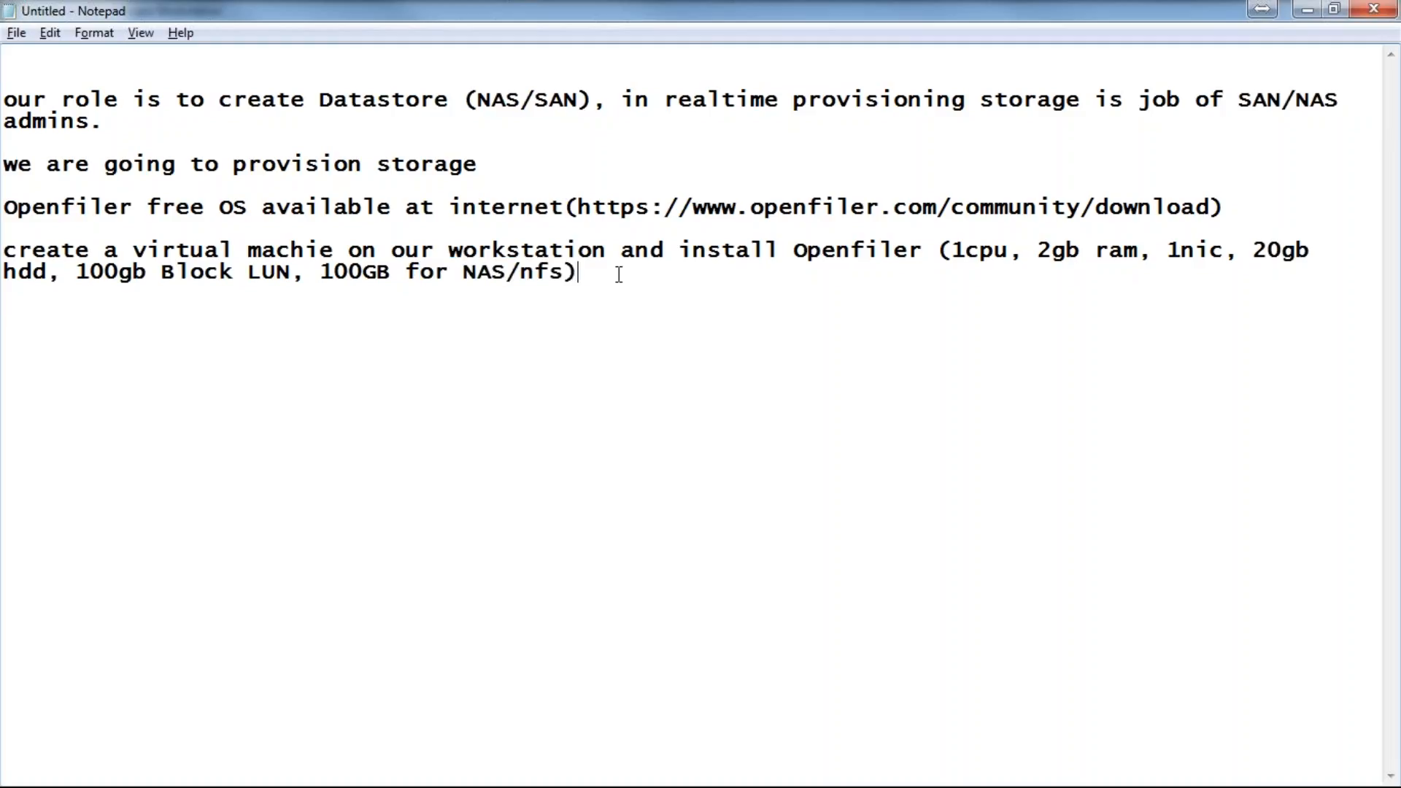
shift+click(91, 250)
shift+click(7, 206)
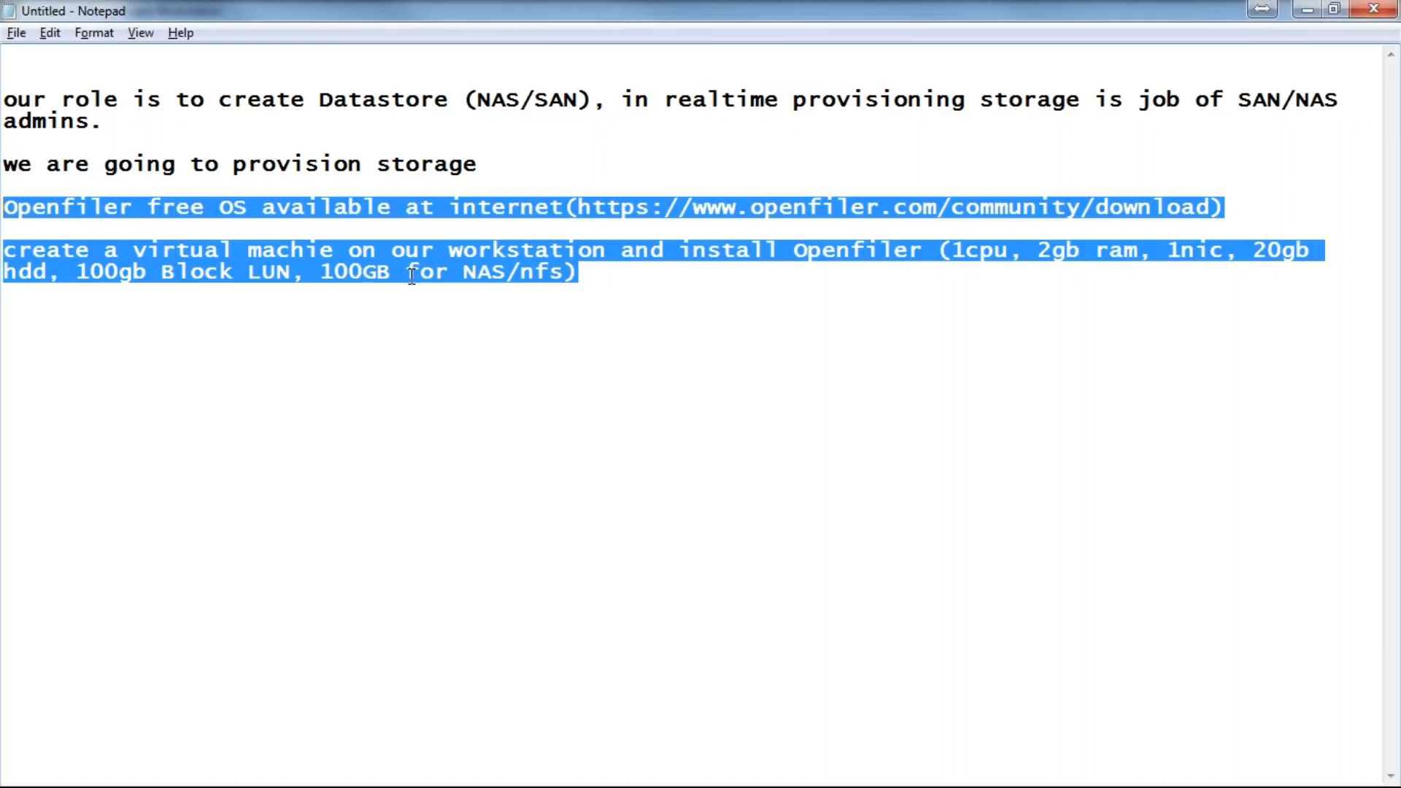
click(695, 277)
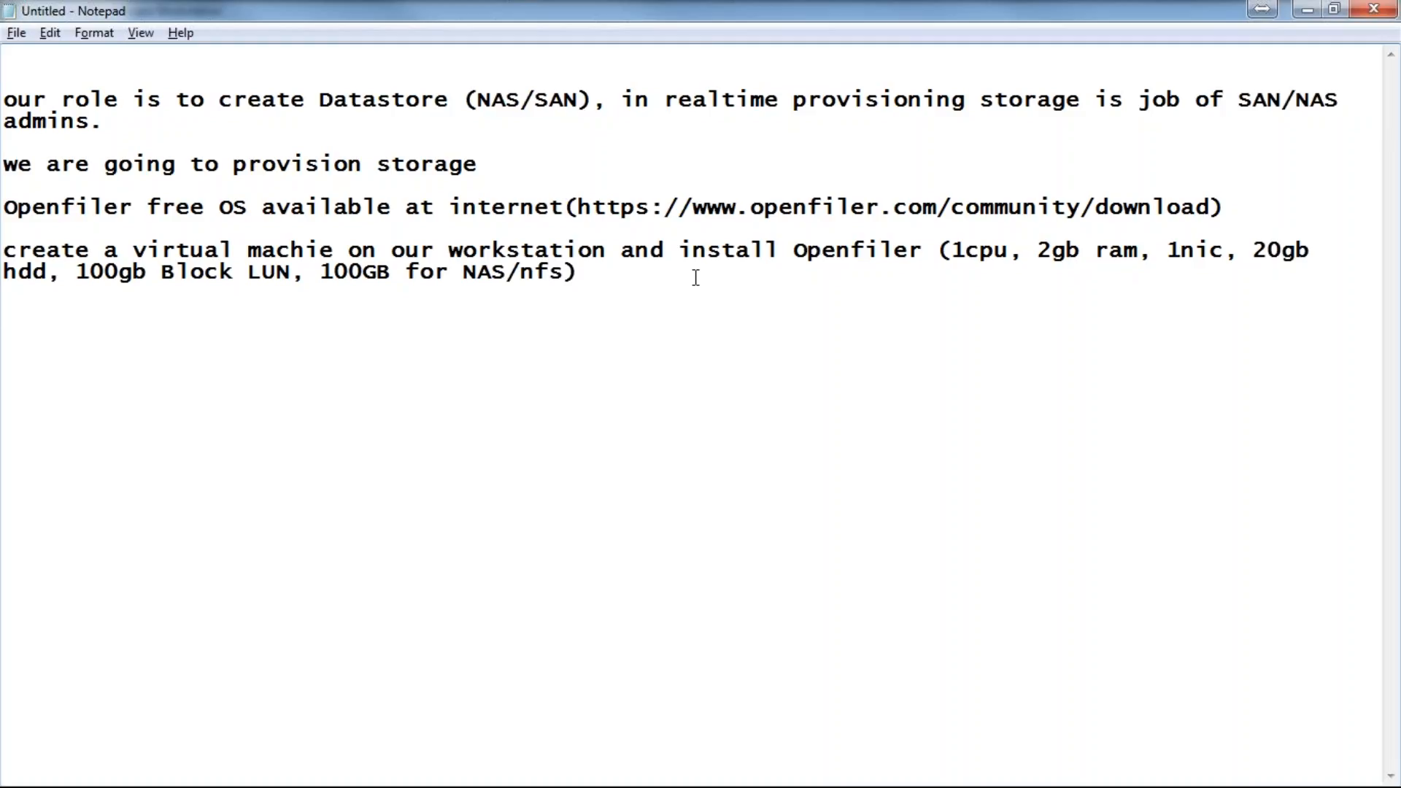
key(Return)
key(Return)
drag(10, 315, 4, 164)
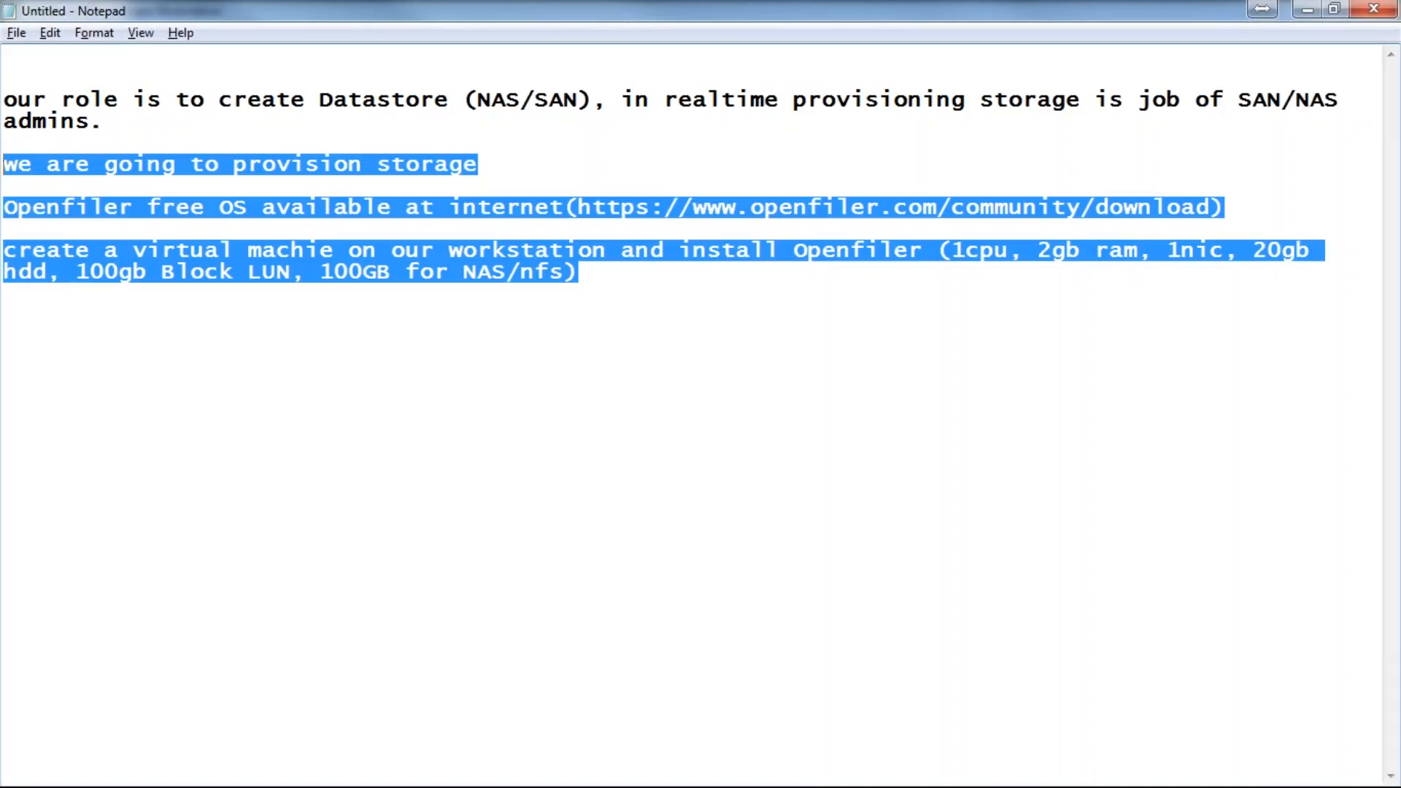
click(18, 315)
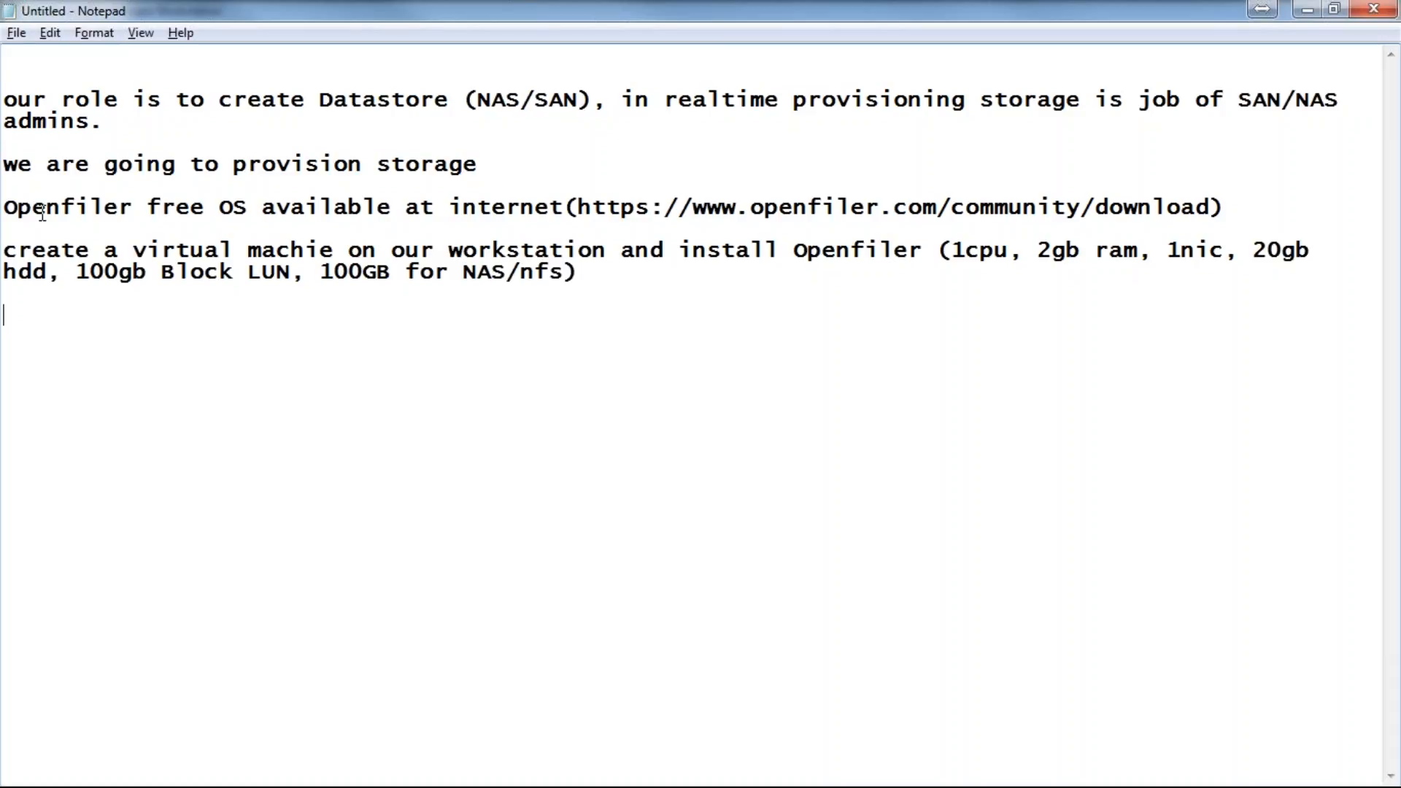
drag(6, 206, 139, 271)
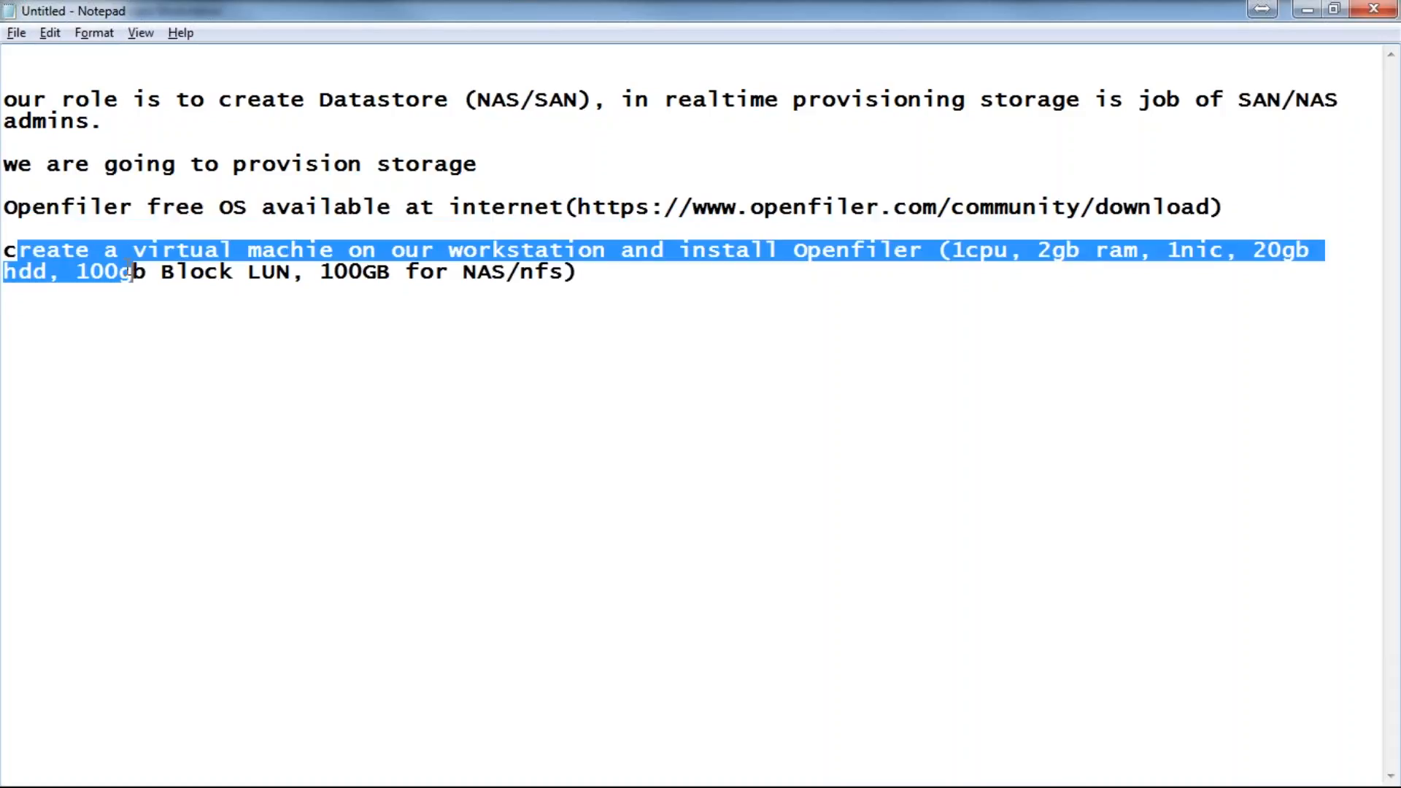
drag(601, 271, 44, 250)
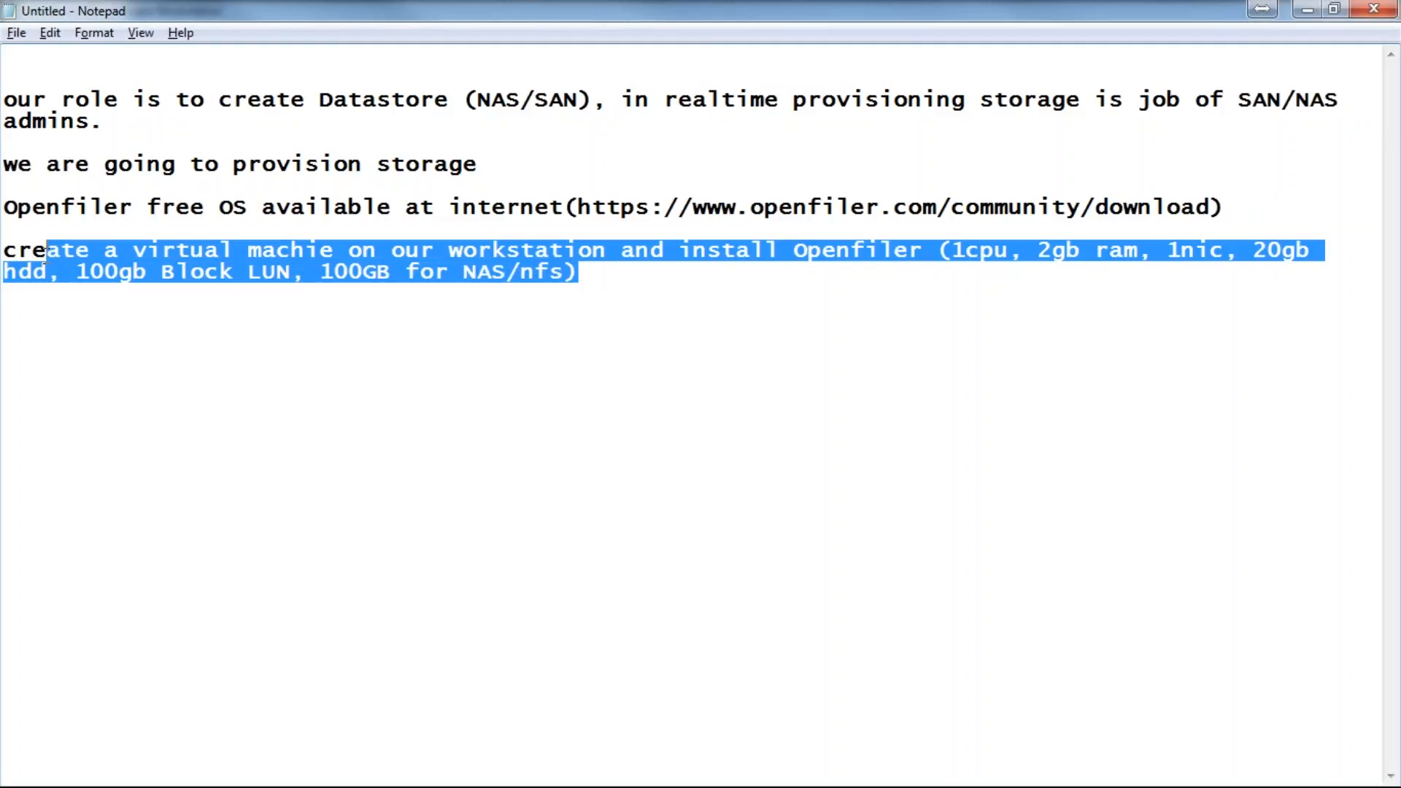
click(38, 317)
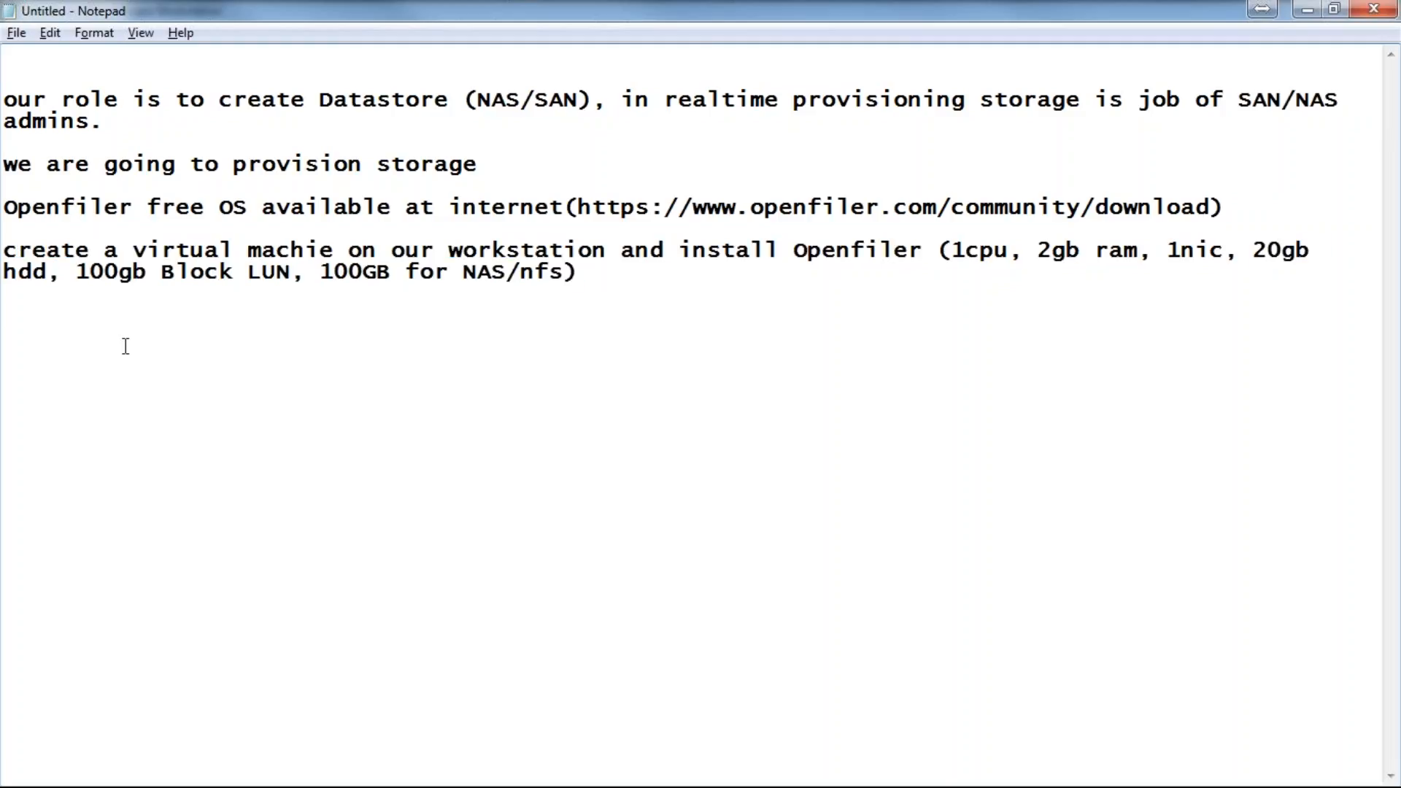
Step: Add the plan step 'configure isci LUN & nfs volume'
text(configure isci LUN)
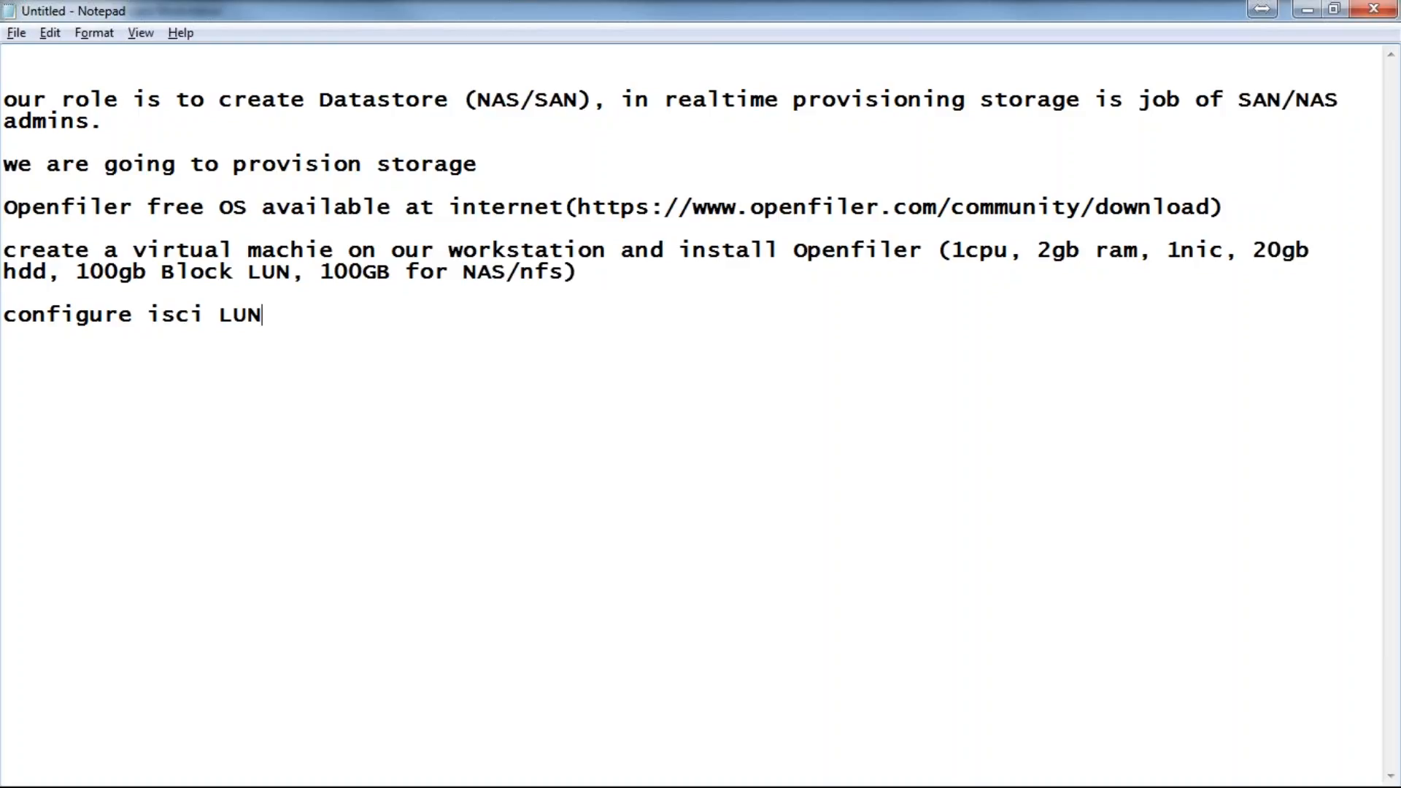
text(& nfs viol)
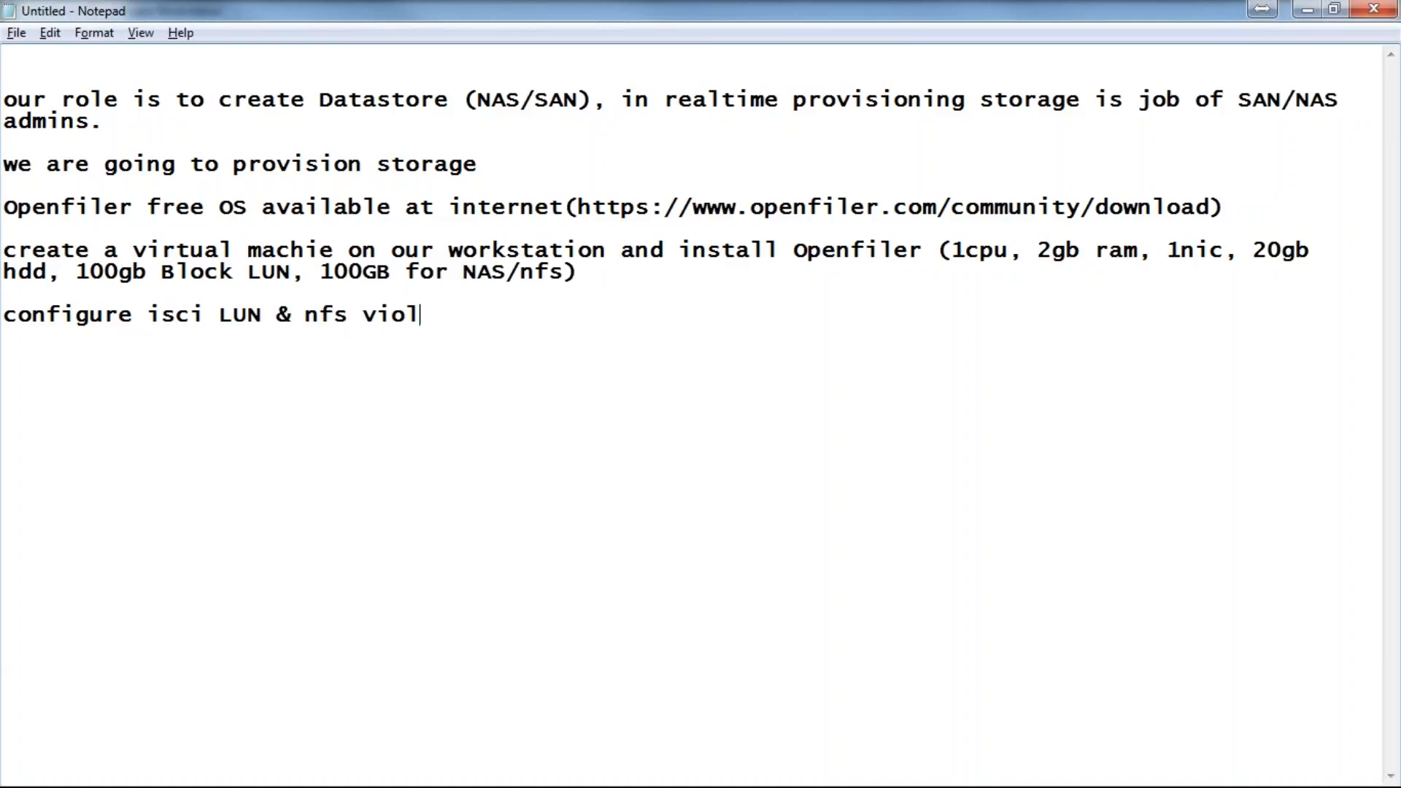
key(BackSpace)
key(BackSpace)
key(BackSpace)
text(olume)
key(shift+Home)
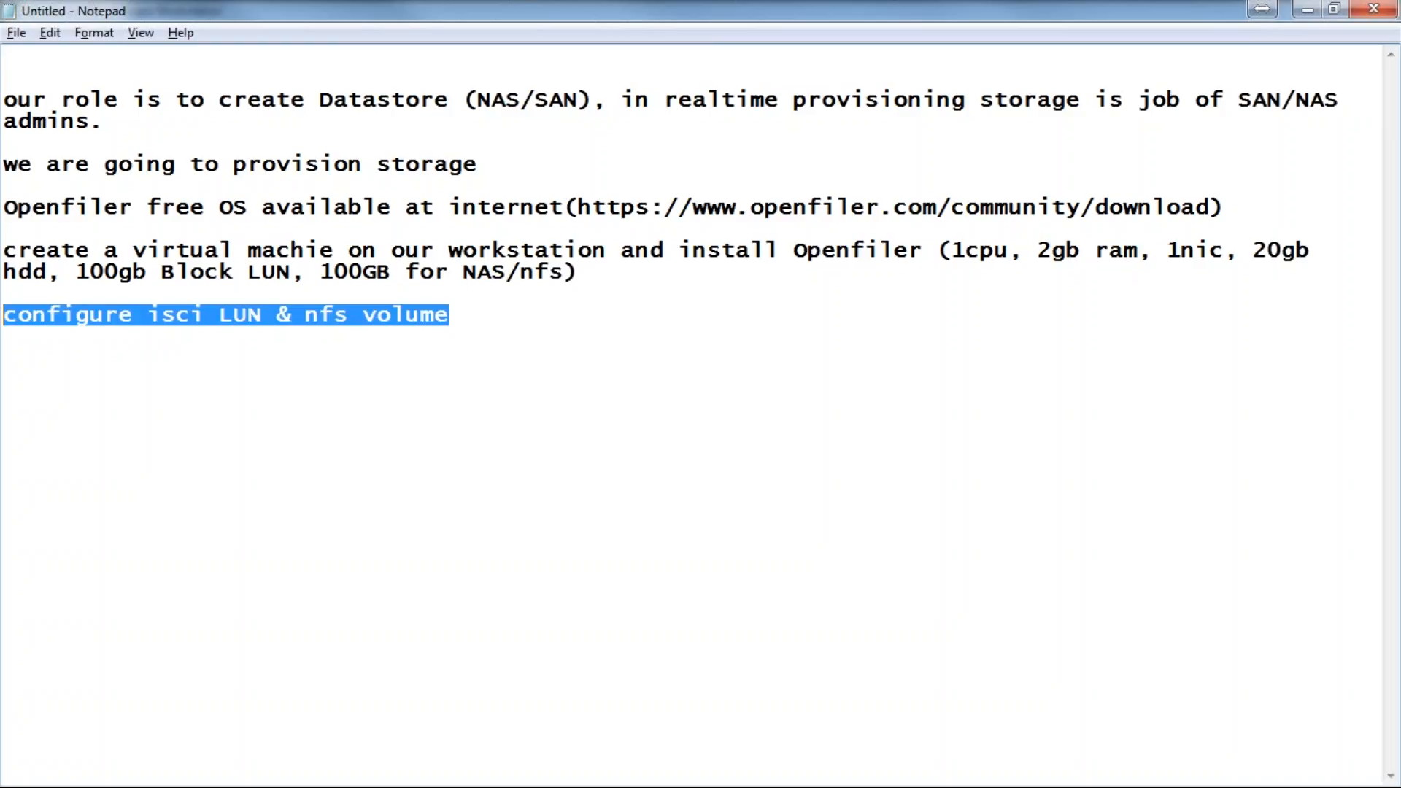
key(End)
key(shift+Home)
key(shift+Up)
key(shift+Up)
key(shift+Up)
key(shift+Up)
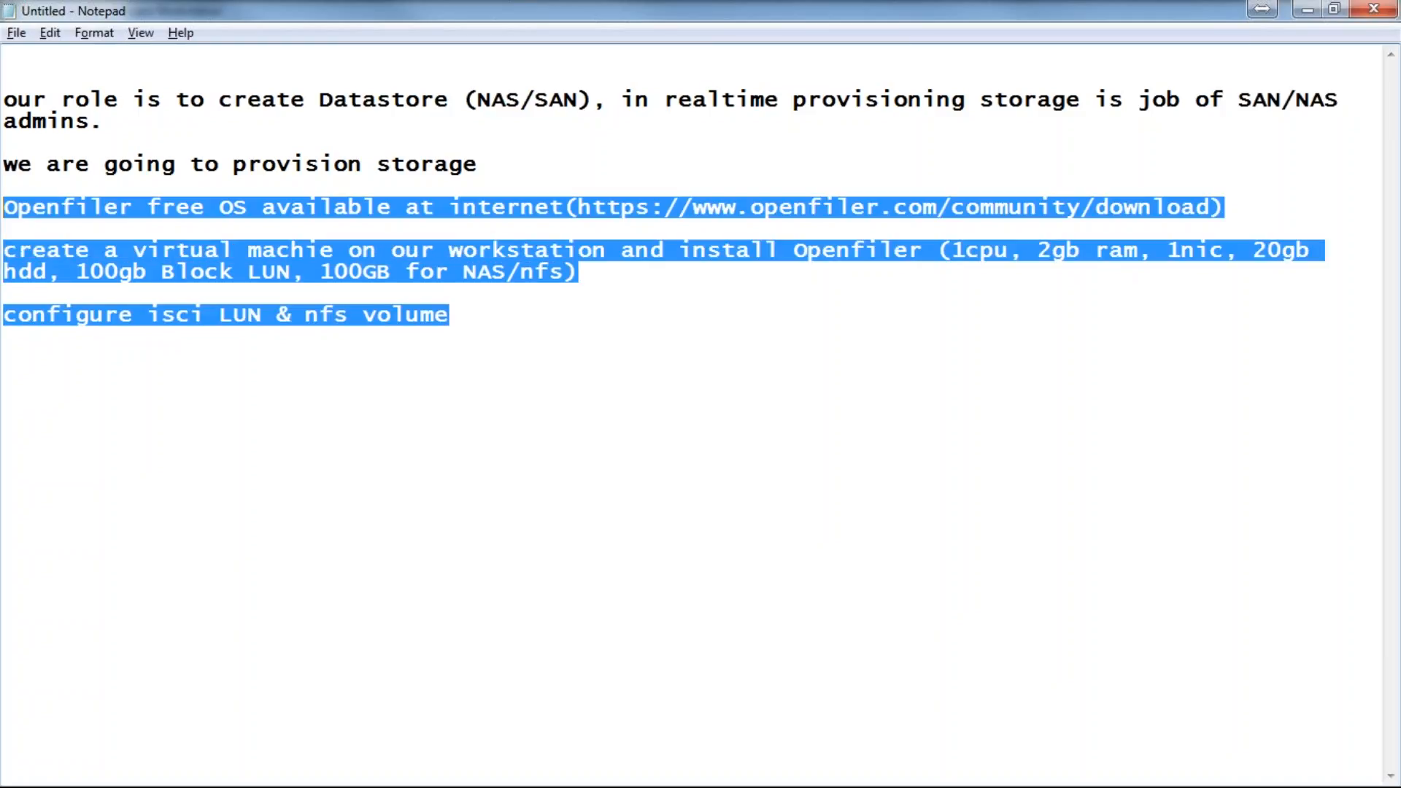
key(End)
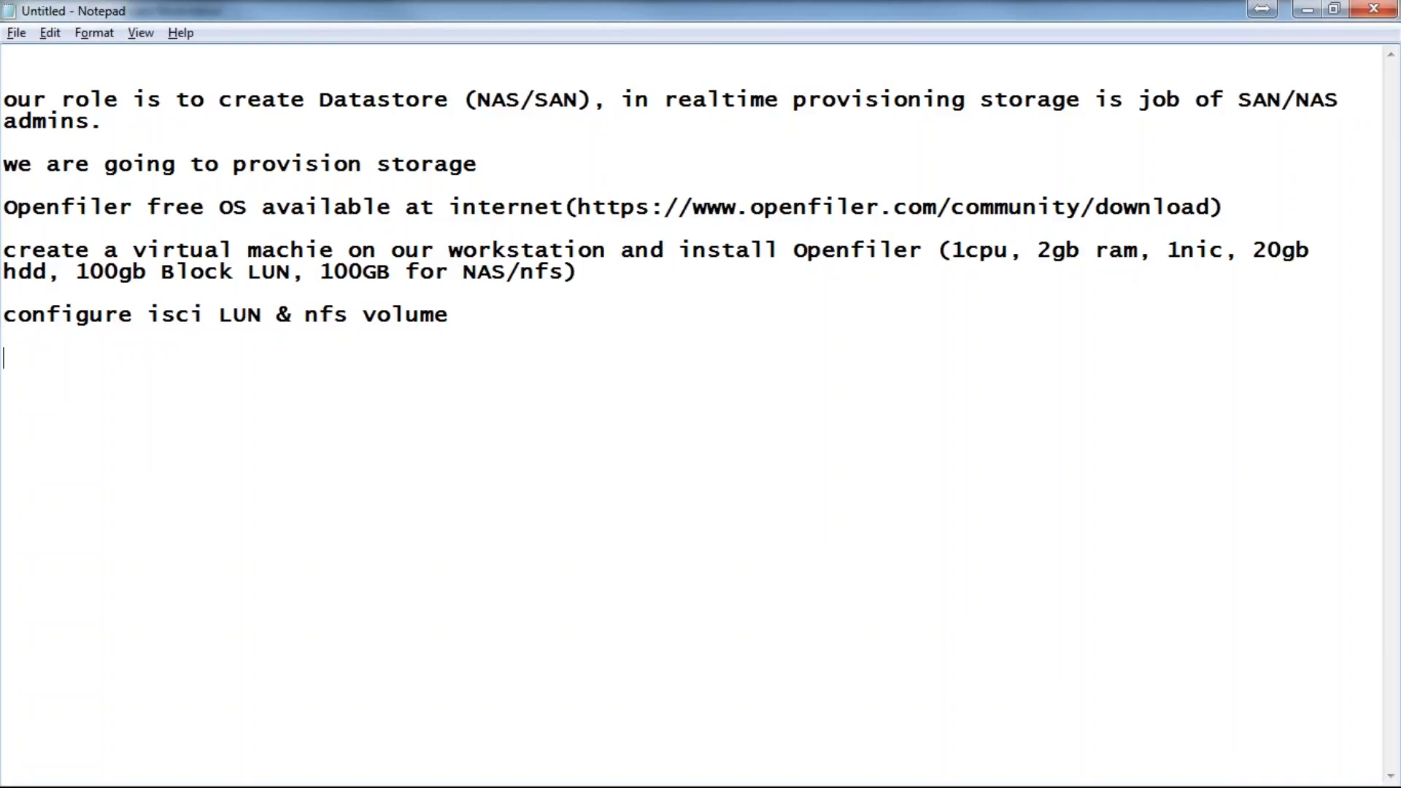
Step: Add 'goto esxi server and configure NFS & VMFS datastores', then minimize Notepad
text(goto esxi ste)
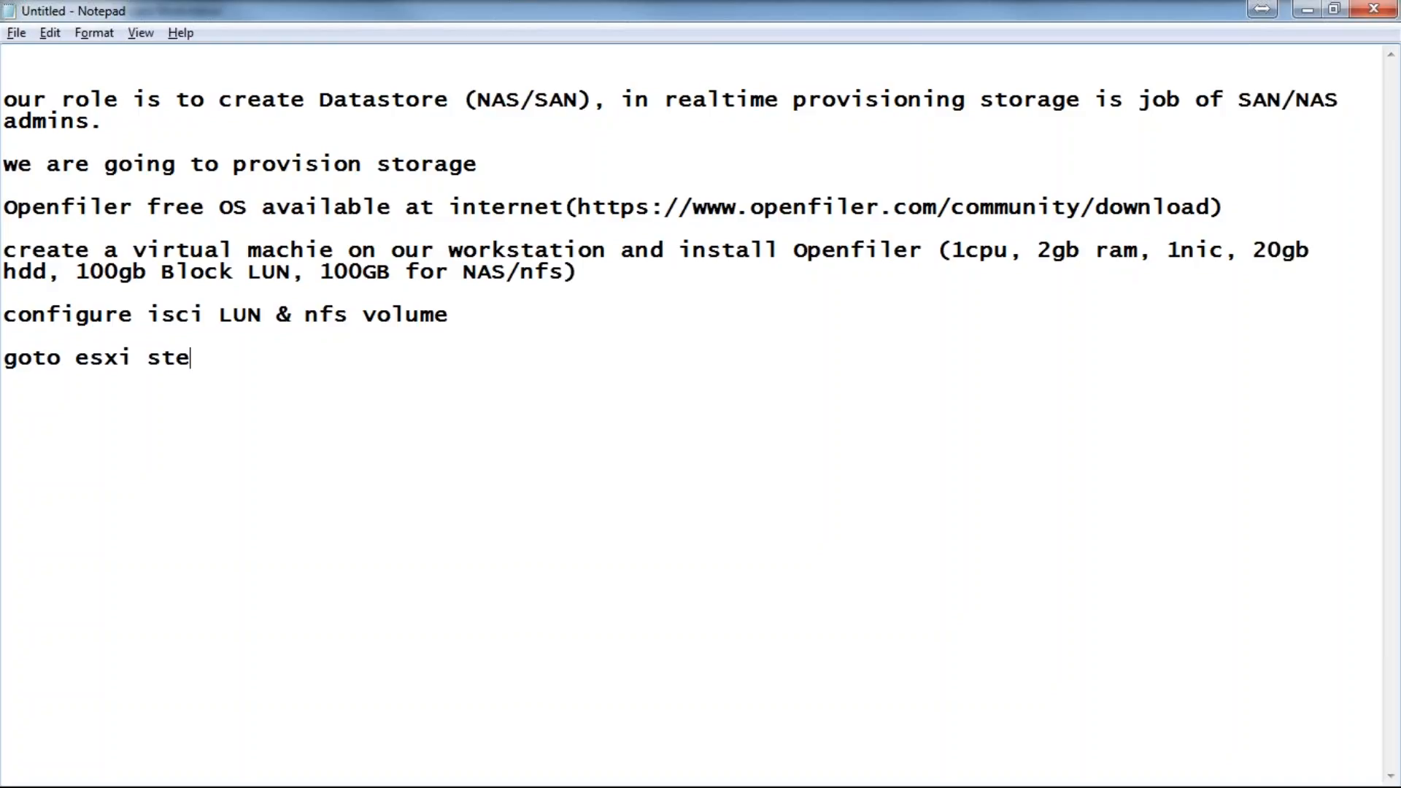
key(BackSpace)
key(BackSpace)
text(re)
key(BackSpace)
key(BackSpace)
text(ver)
key(BackSpace)
key(BackSpace)
key(BackSpace)
text(erv)
key(BackSpace)
text(rver adn)
key(BackSpace)
key(BackSpace)
key(BackSpace)
text(nd configure NFS )
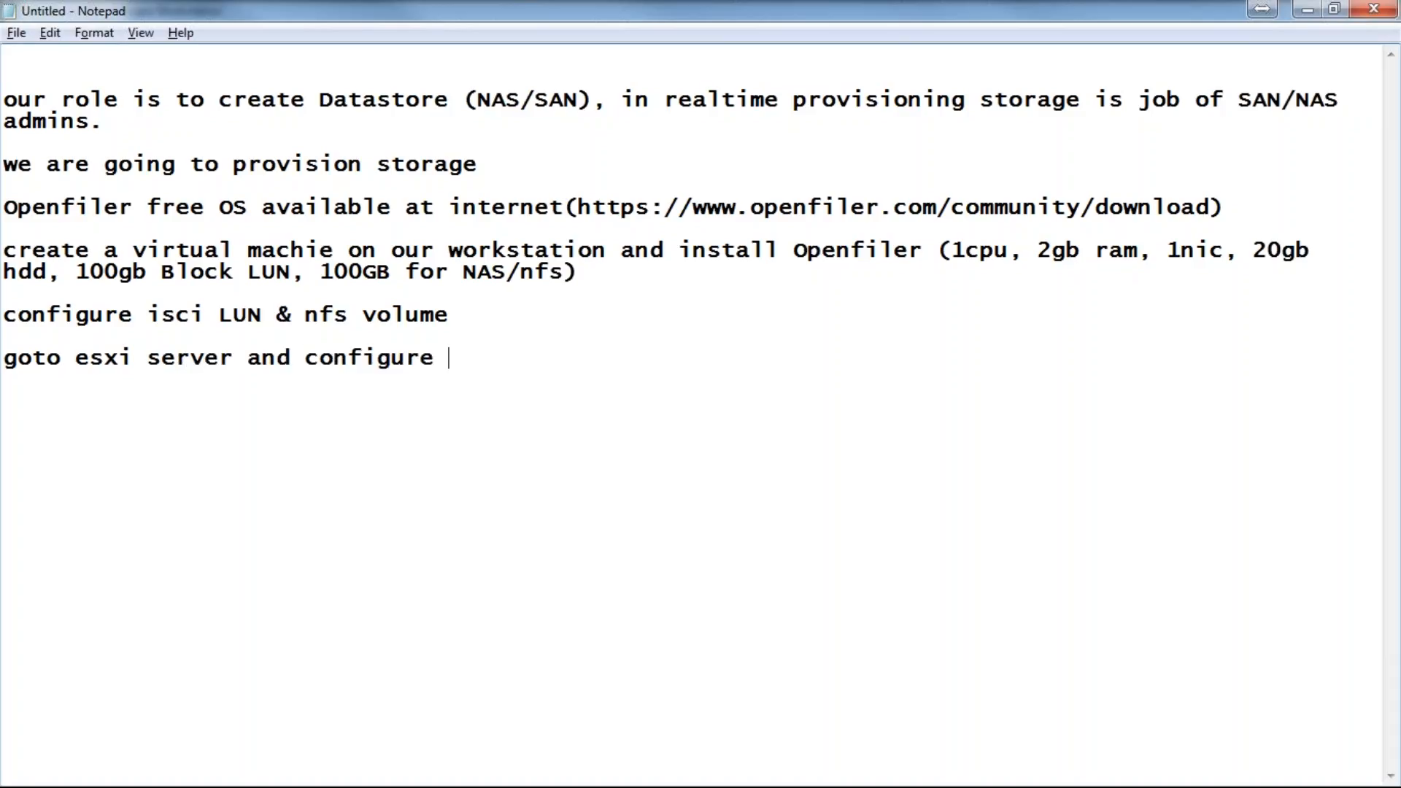
text(& VMFS dat)
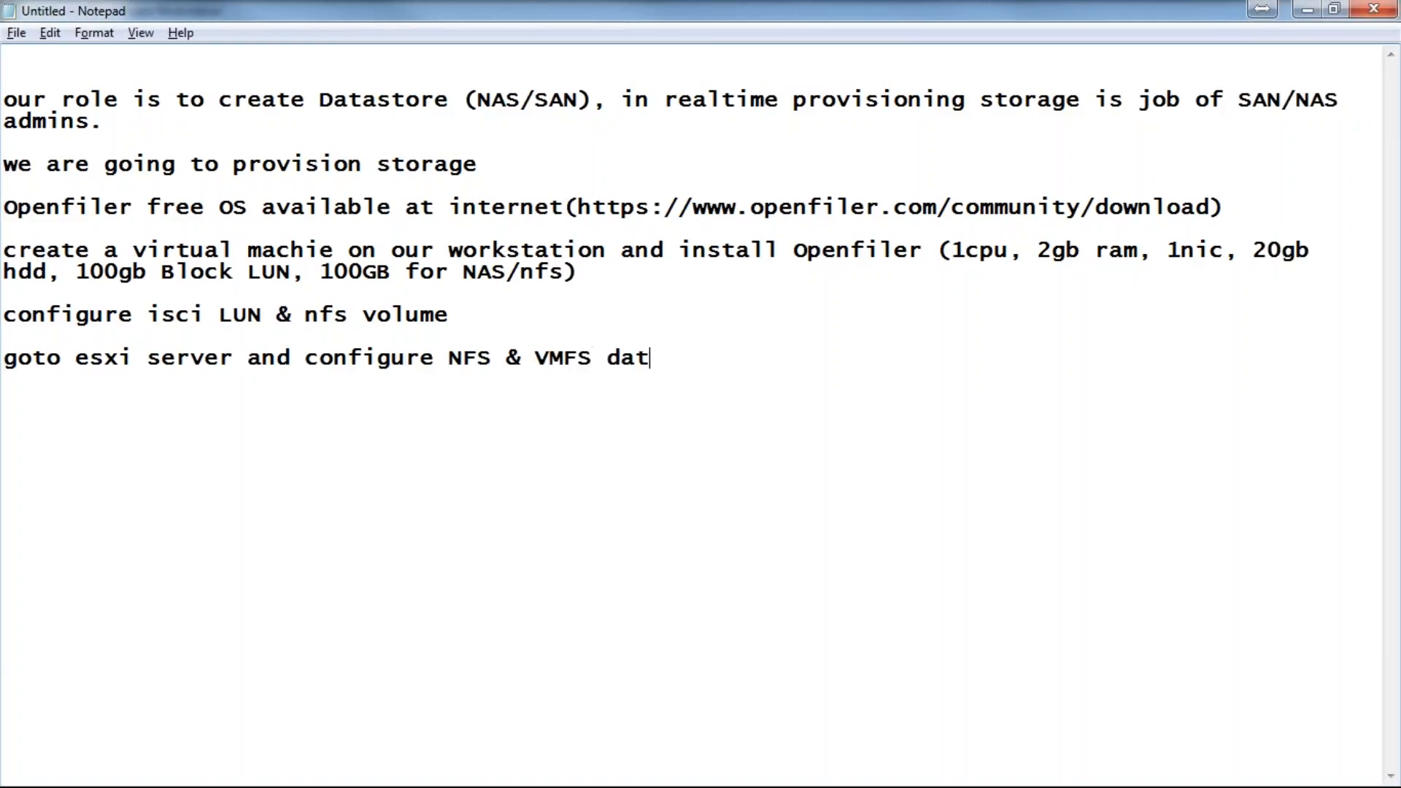
text(astores)
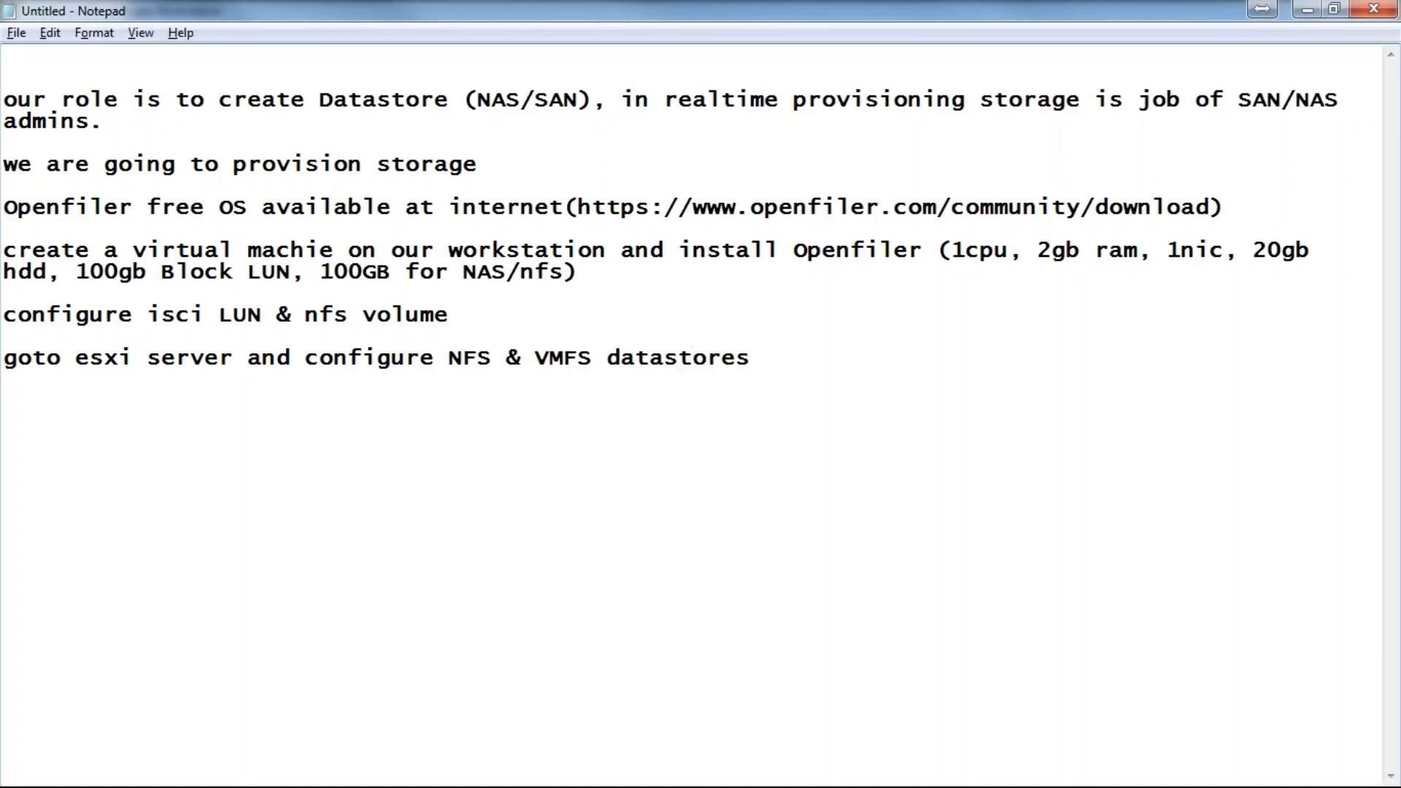
key(shift+Home)
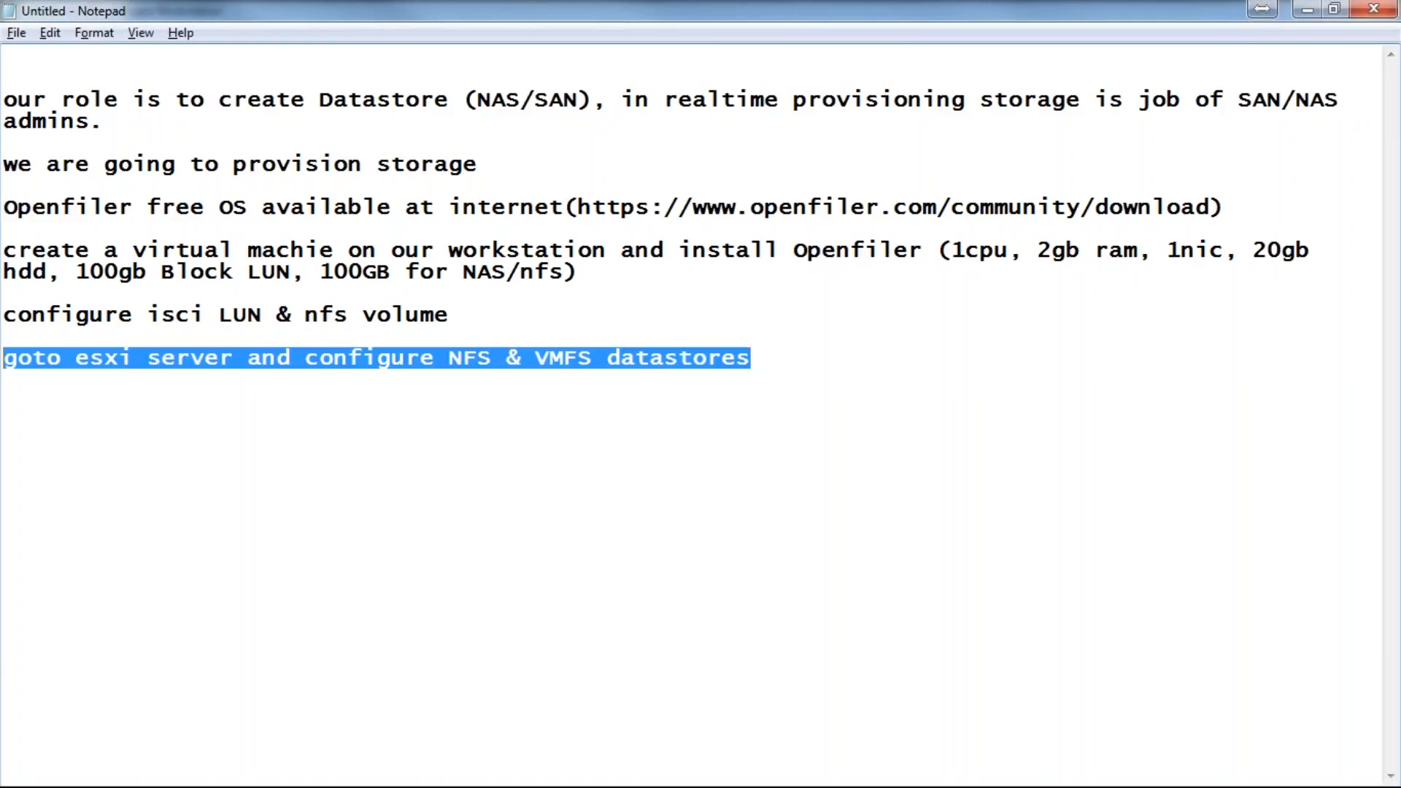
key(shift+Up)
key(shift+Up)
key(shift+Up)
key(shift+Up)
key(shift+Up)
key(shift+Up)
key(shift+Up)
key(shift+Up)
key(shift+Up)
key(shift+Up)
key(shift+Up)
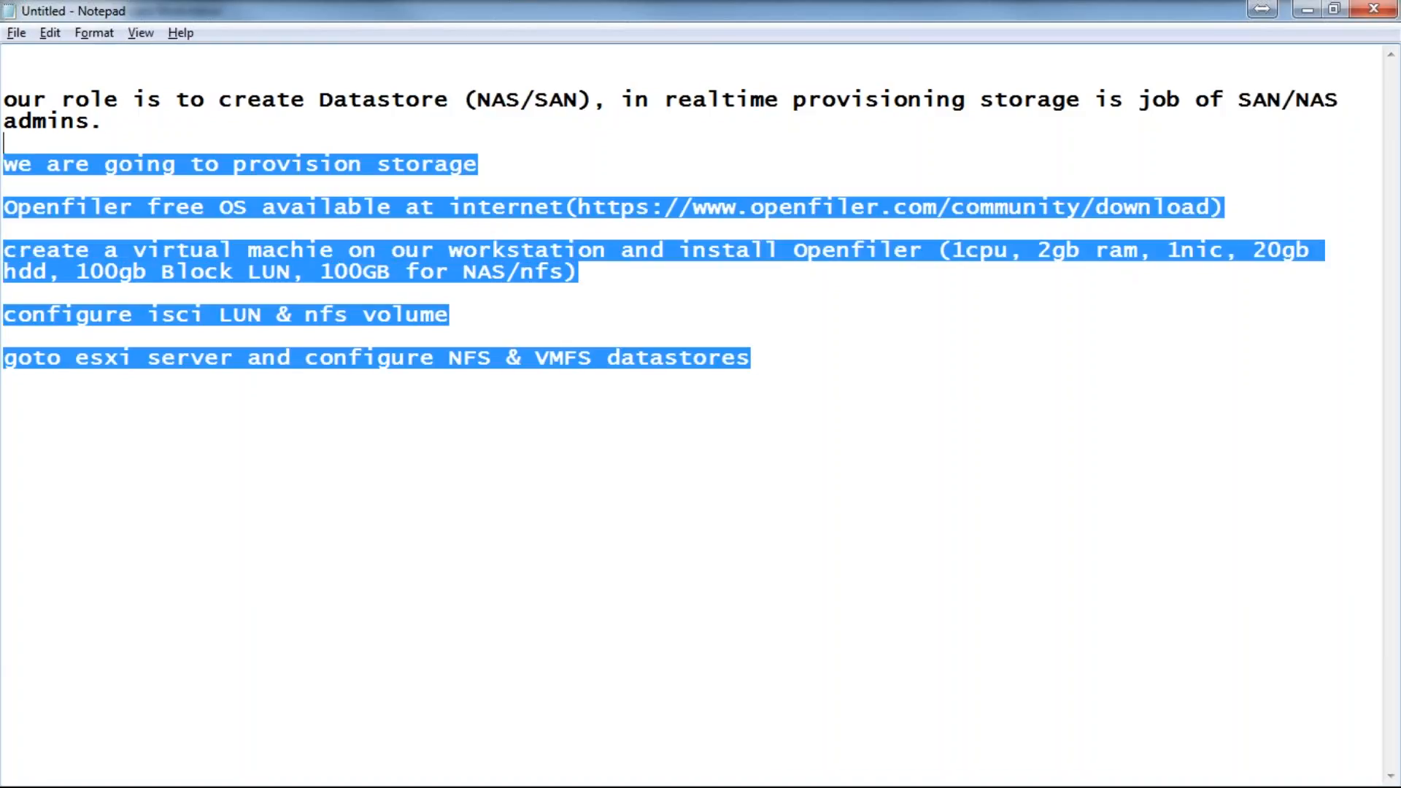
key(shift+Up)
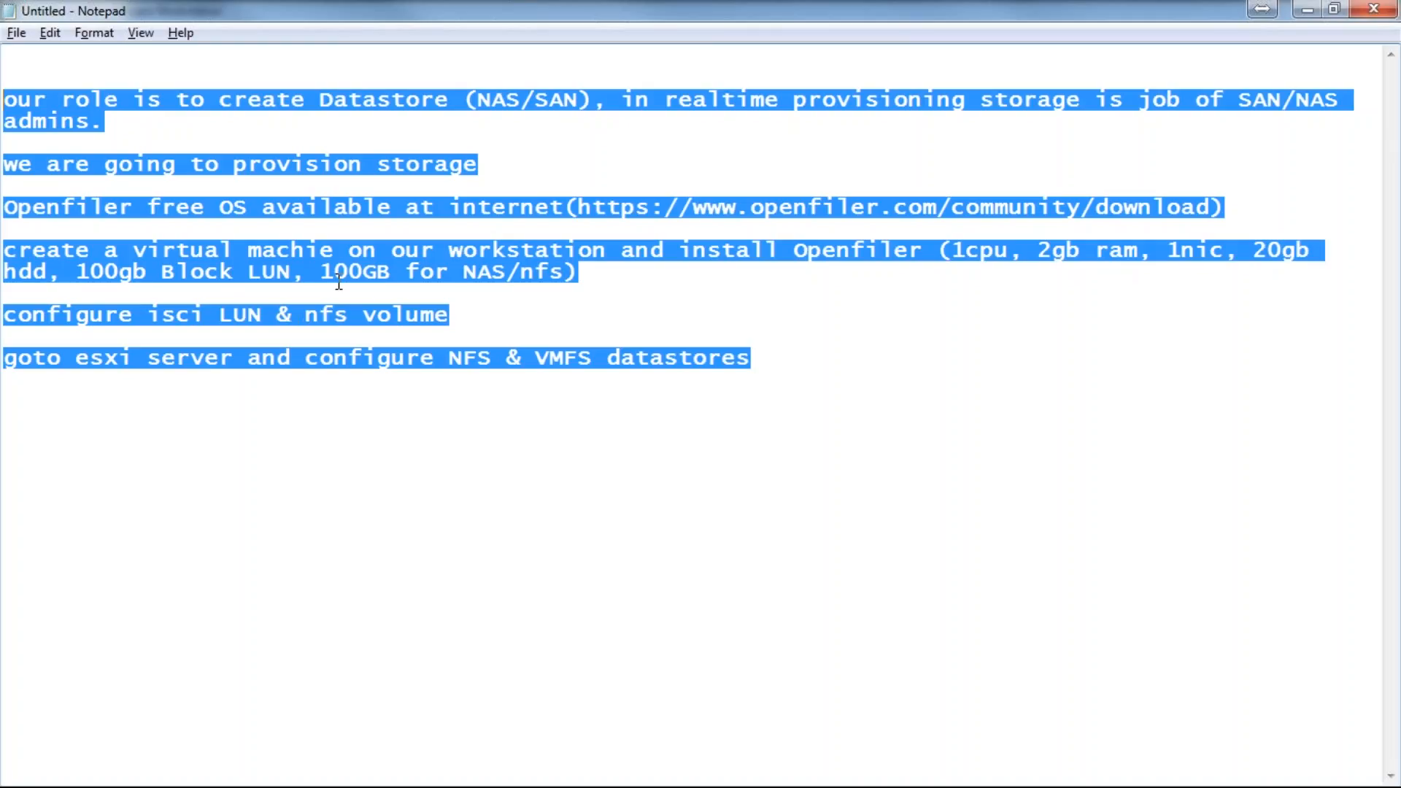
click(1306, 10)
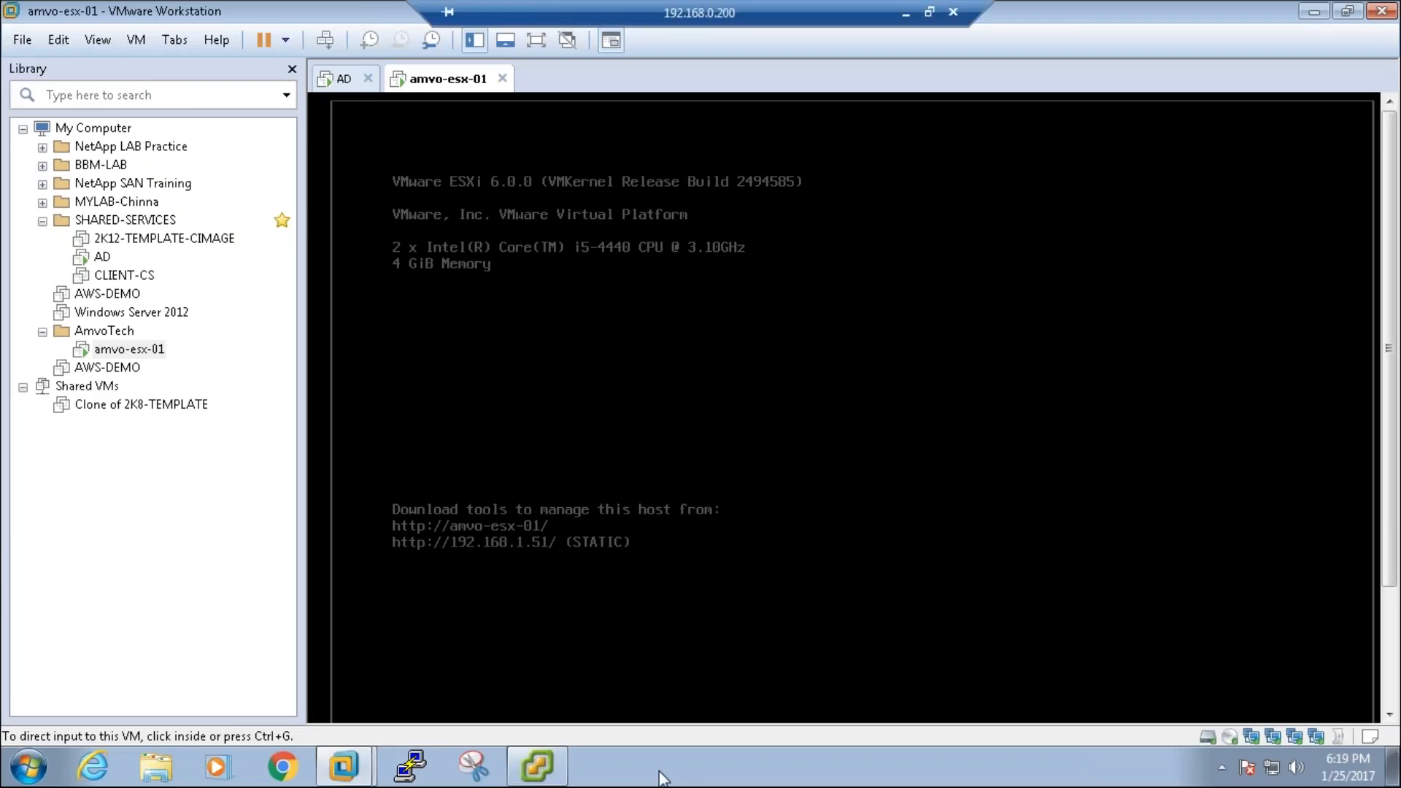
Step: Return to VMware Workstation and start a new virtual machine from the library
click(548, 783)
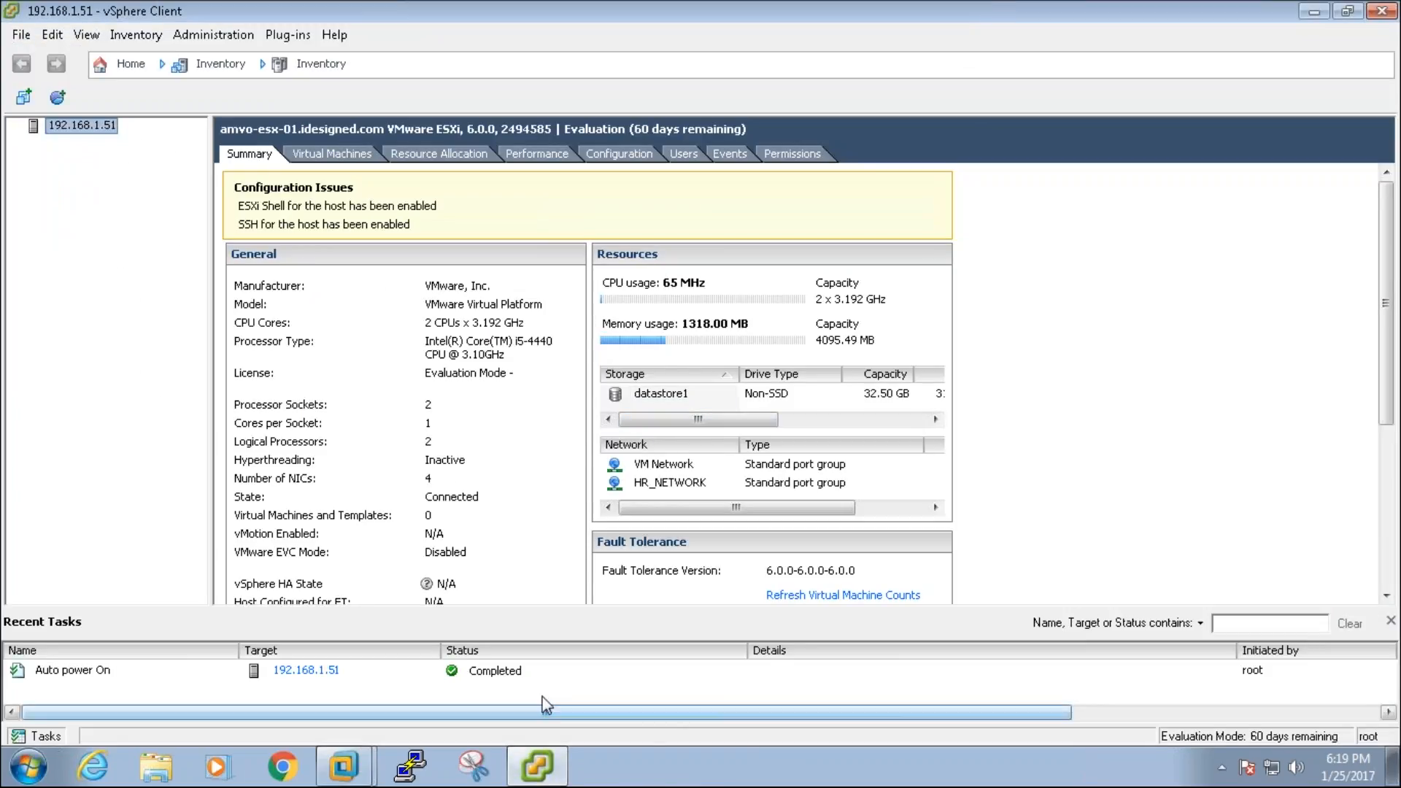
click(554, 770)
mouse_move(343, 767)
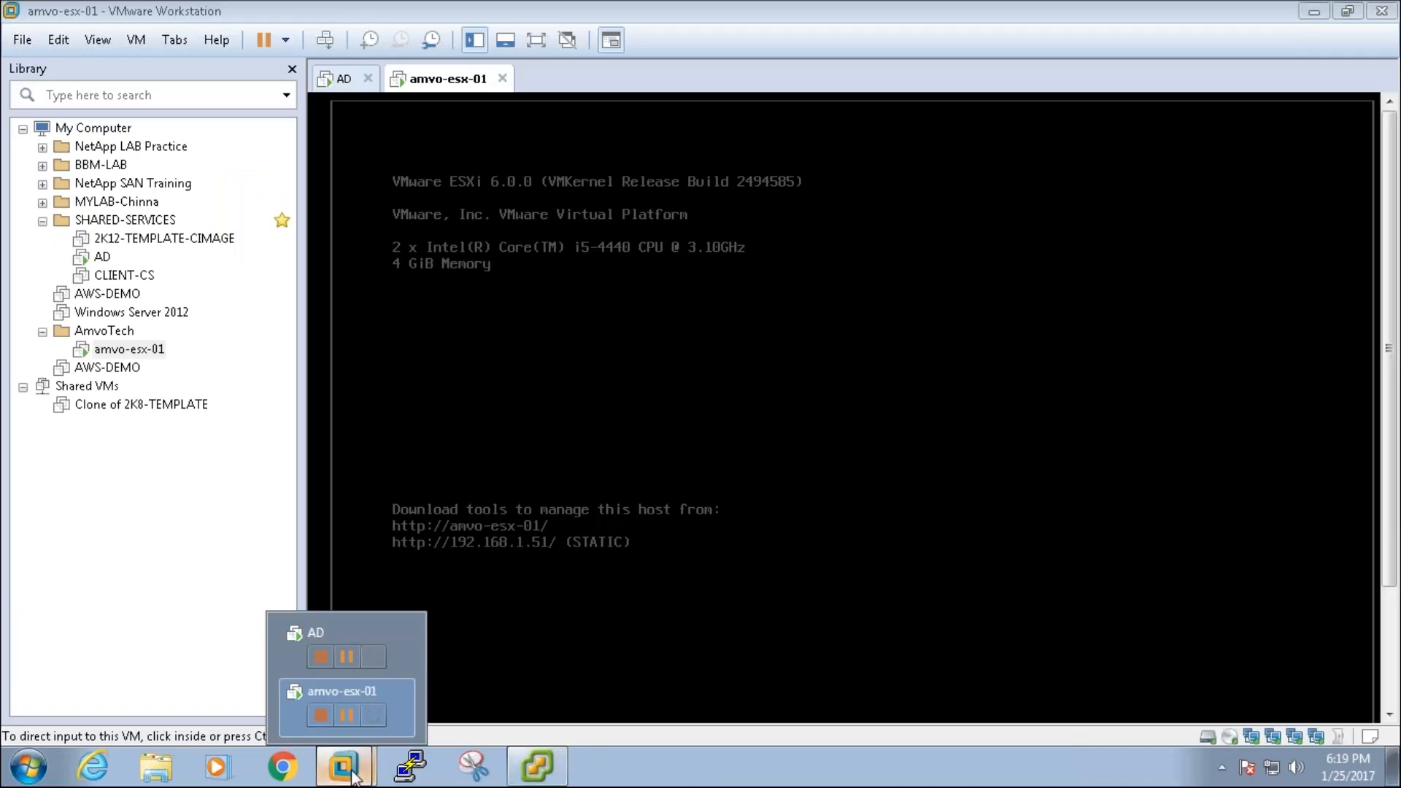
click(340, 688)
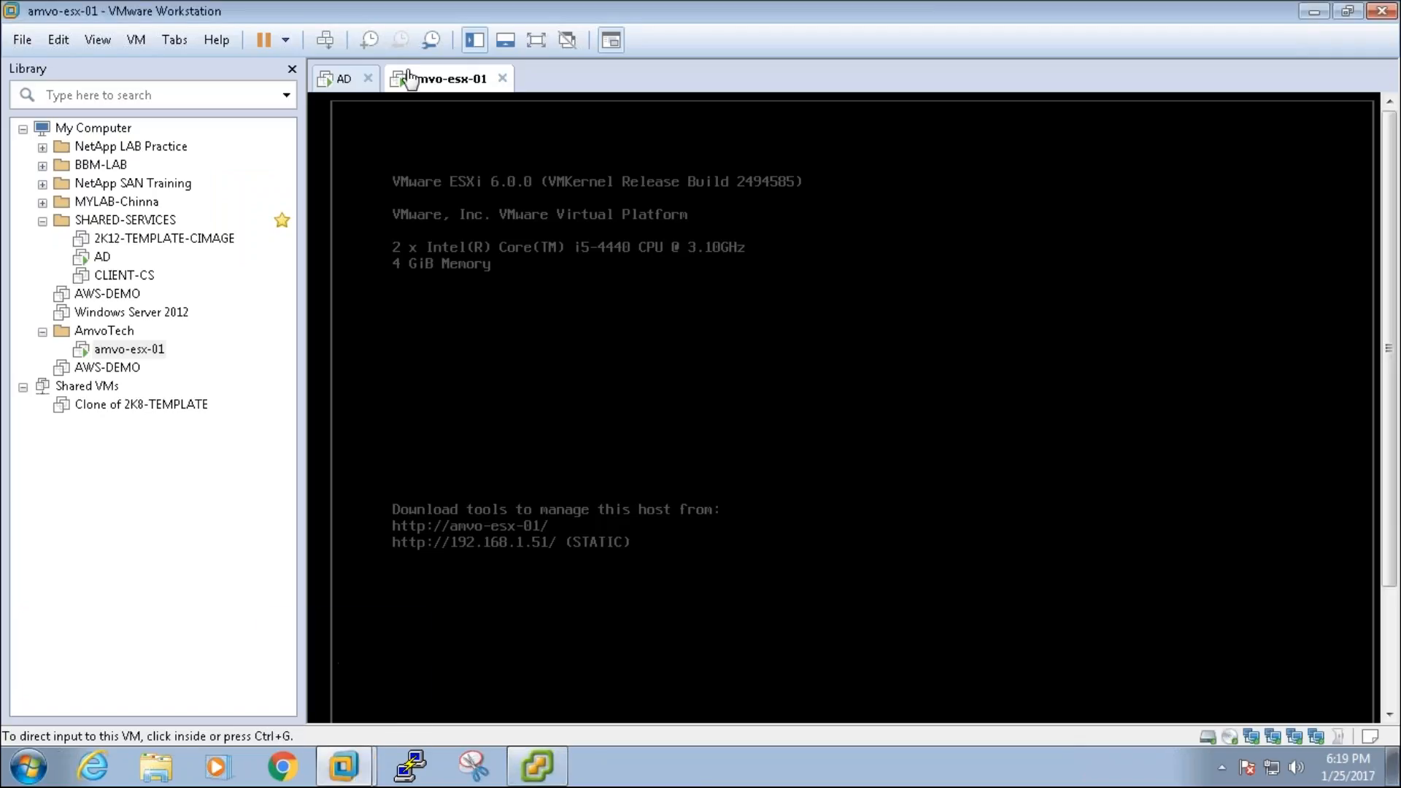
right_click(126, 482)
click(151, 489)
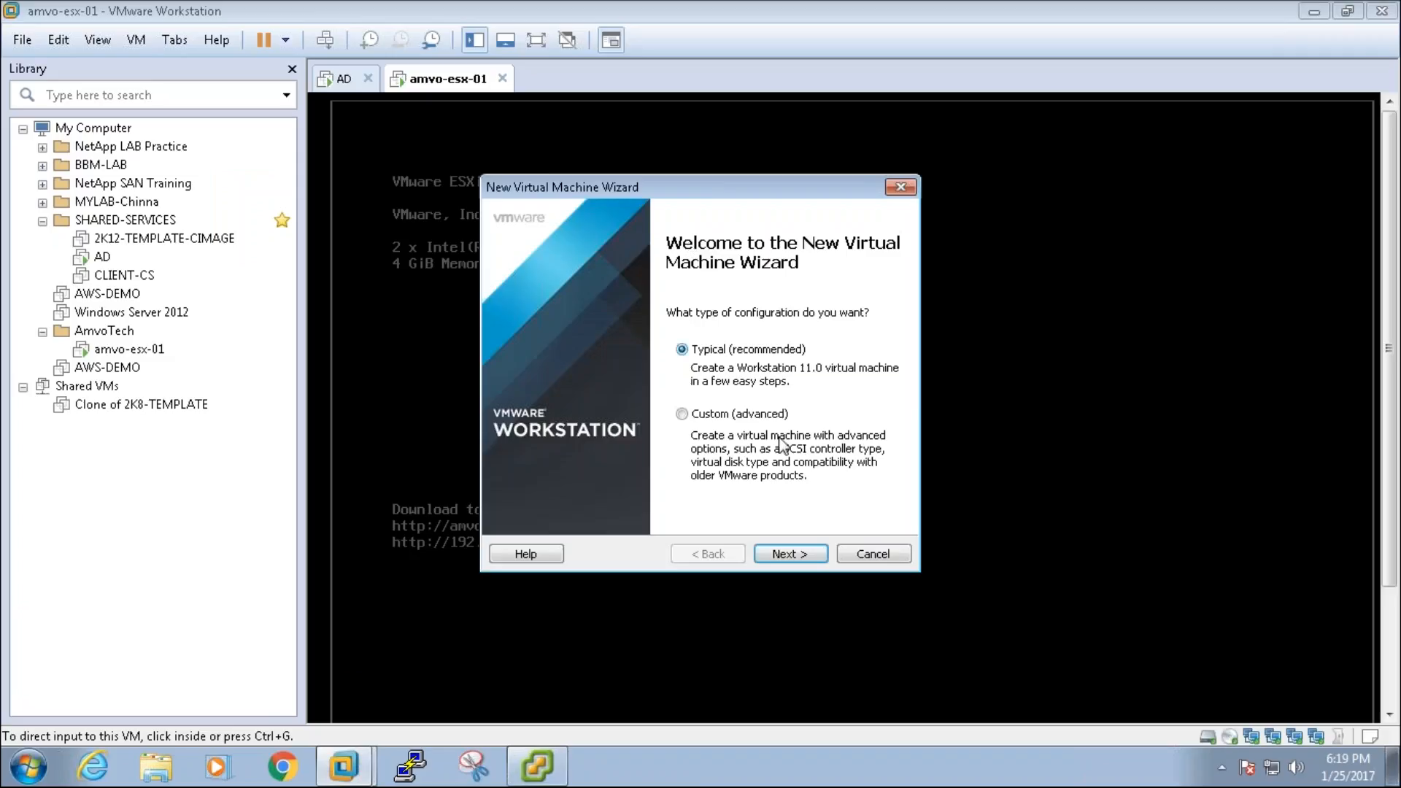
Step: Use the typical configuration with the openfileresa-2.99.1 ISO from STORAGE\OPENFILER as installer image
click(800, 555)
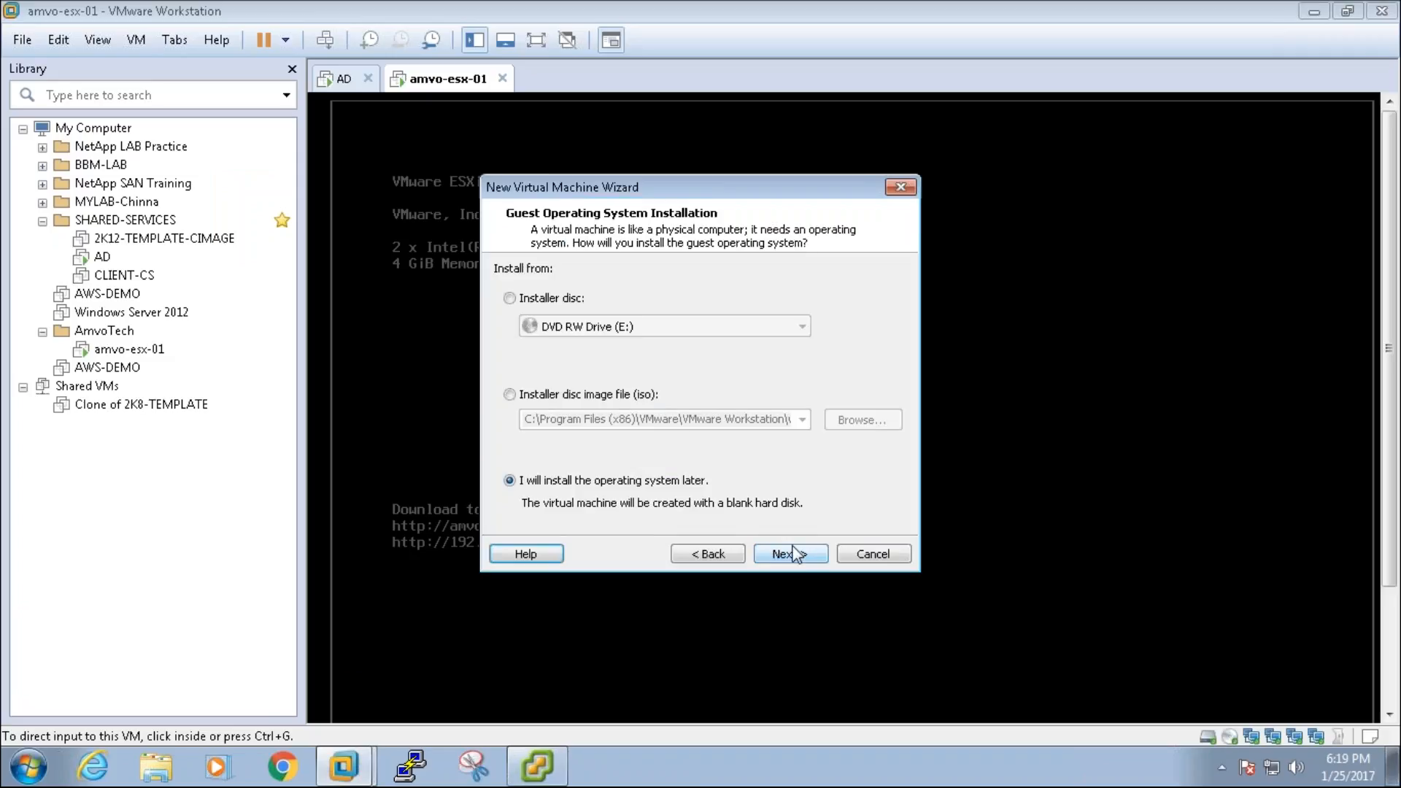
click(606, 398)
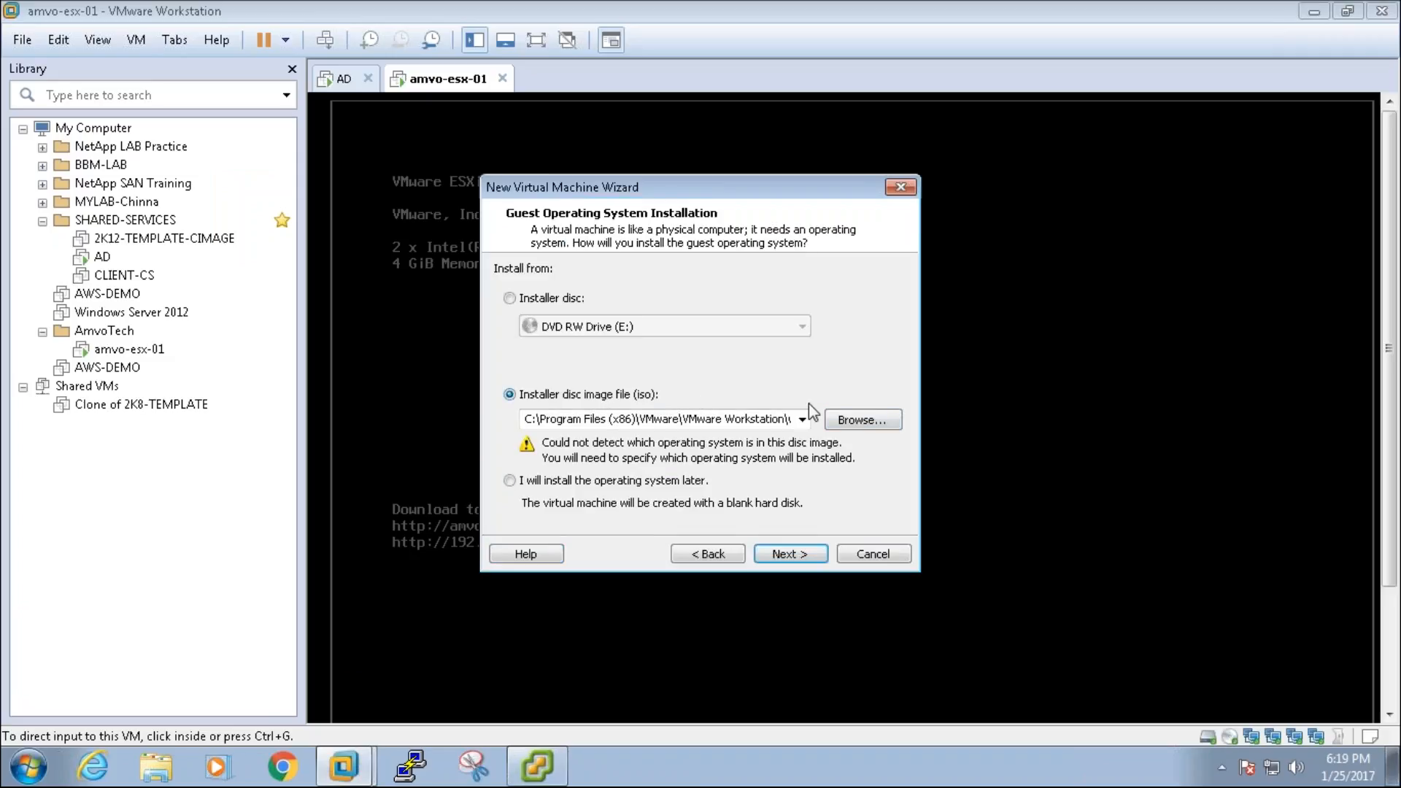
click(855, 422)
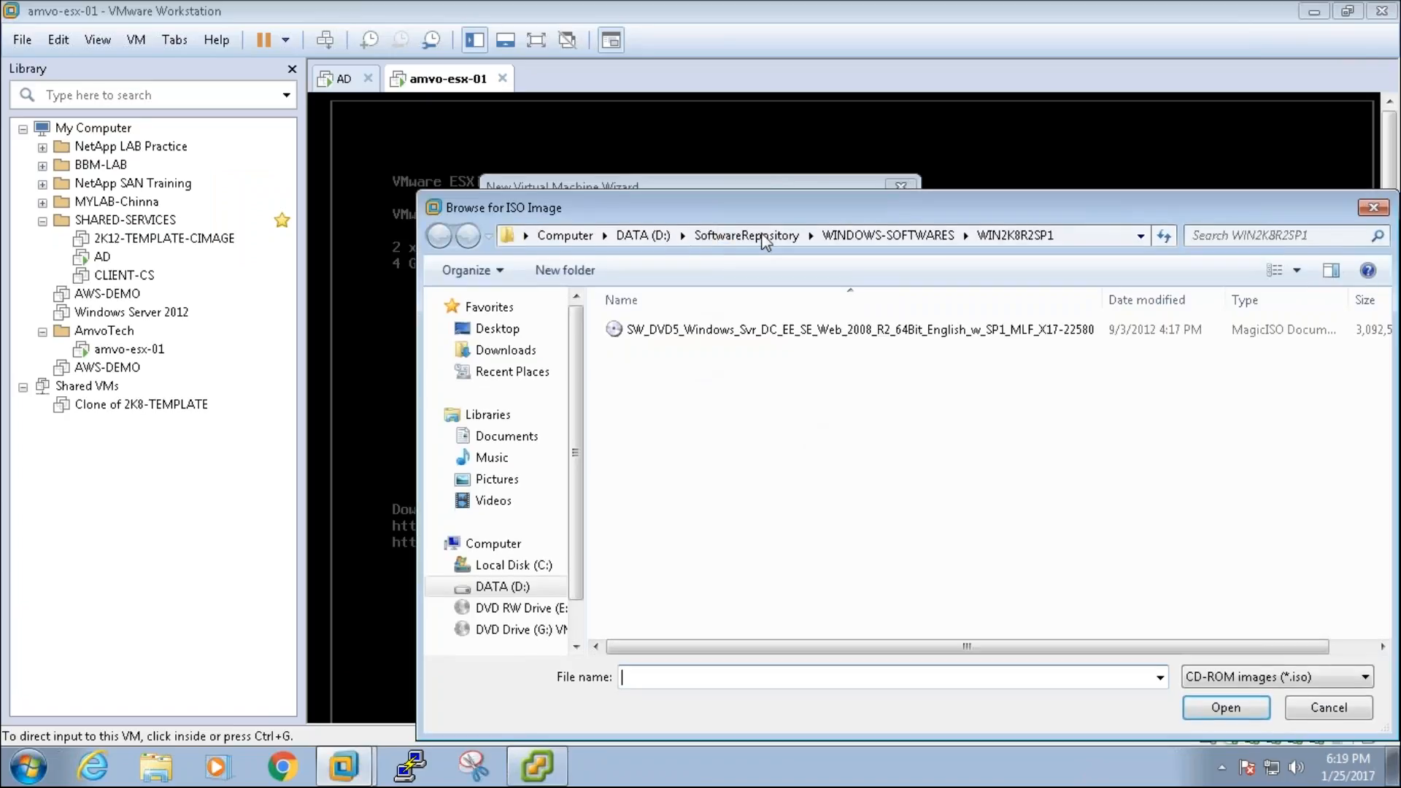
click(770, 238)
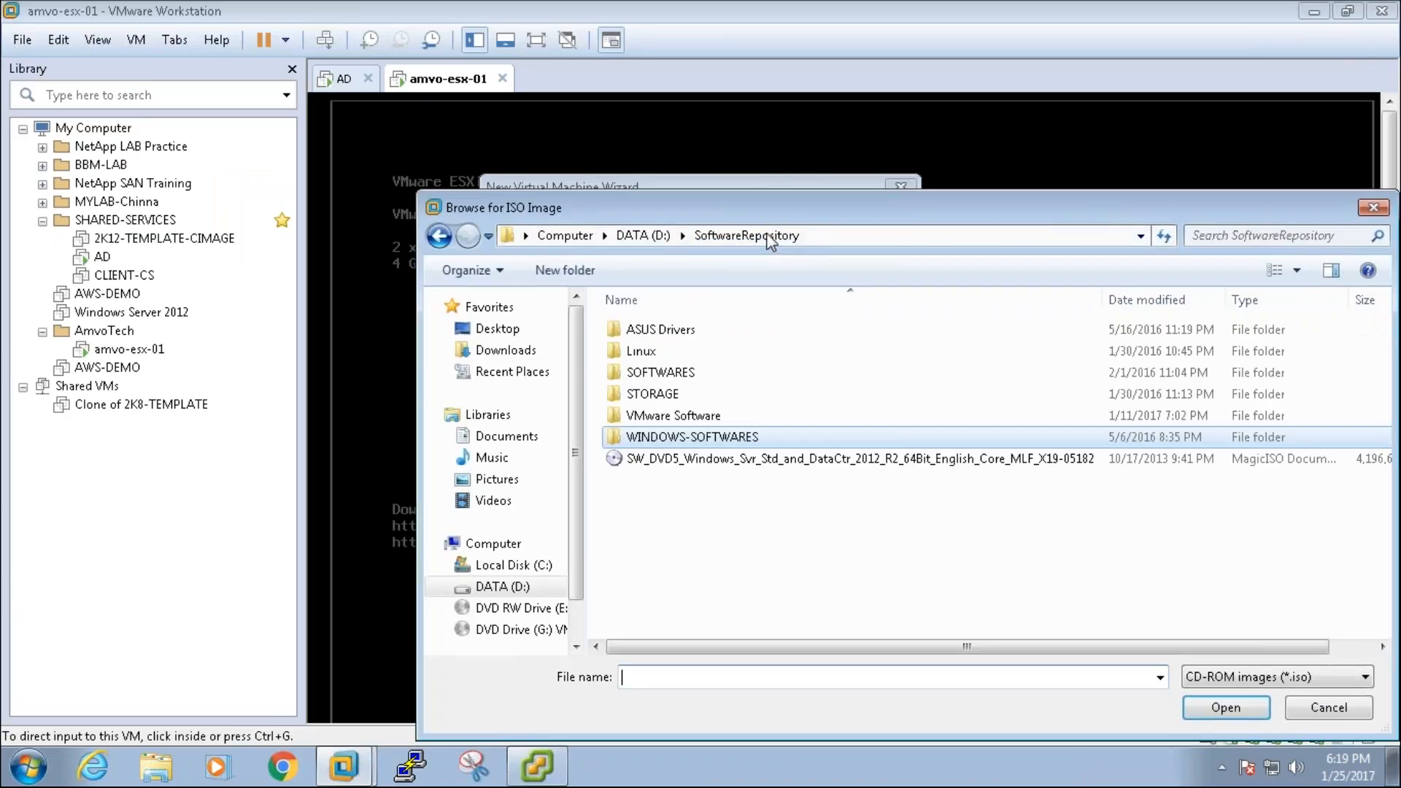
double_click(707, 395)
double_click(686, 331)
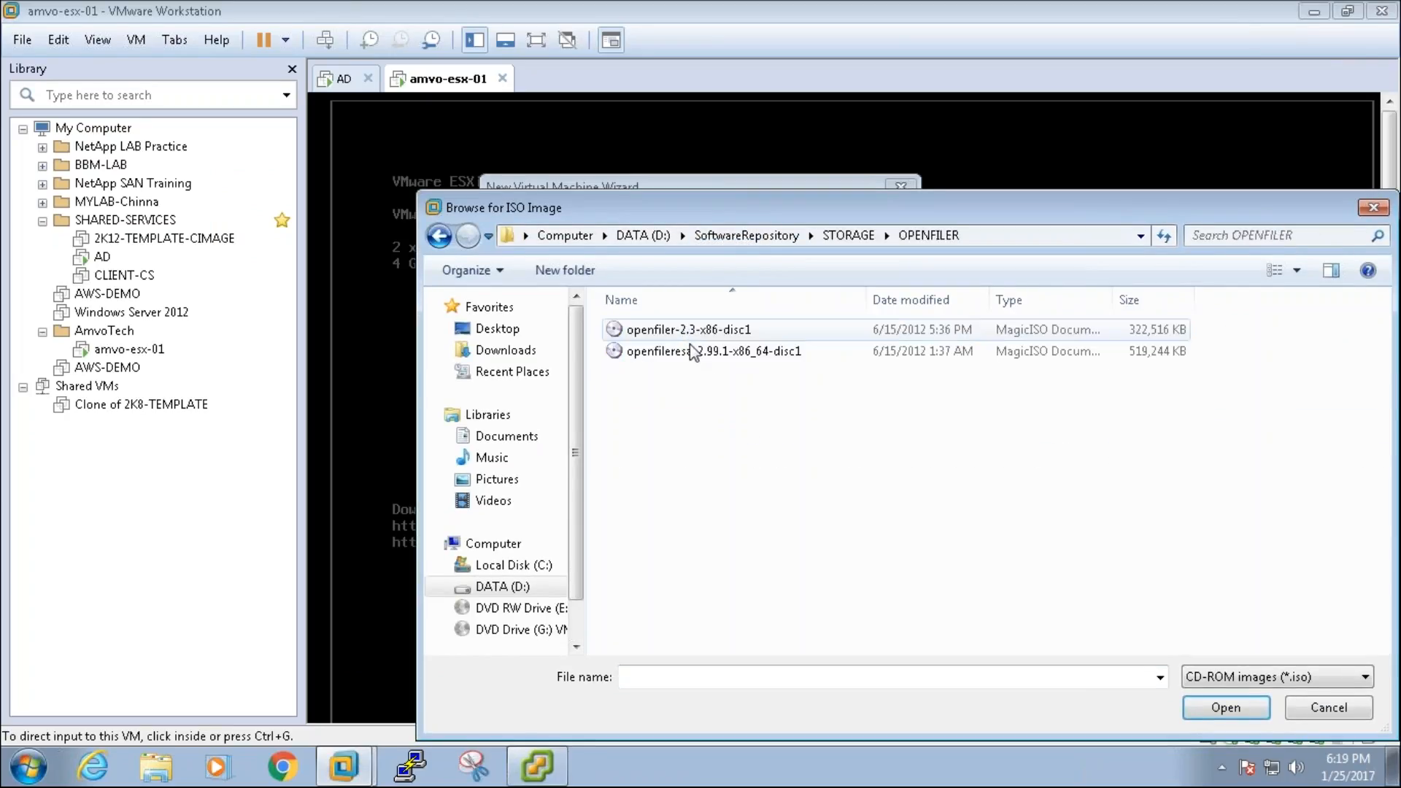
click(745, 355)
double_click(747, 352)
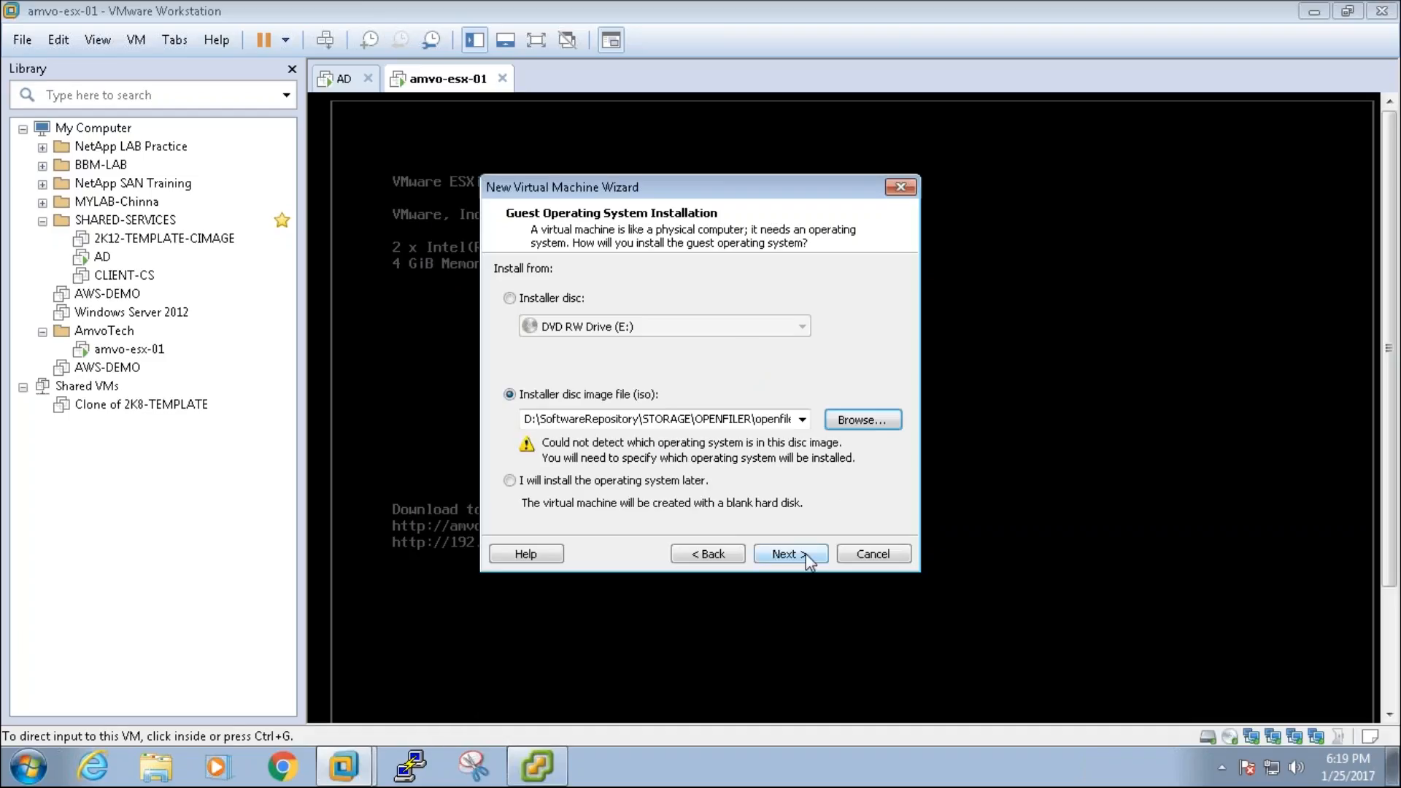
click(759, 419)
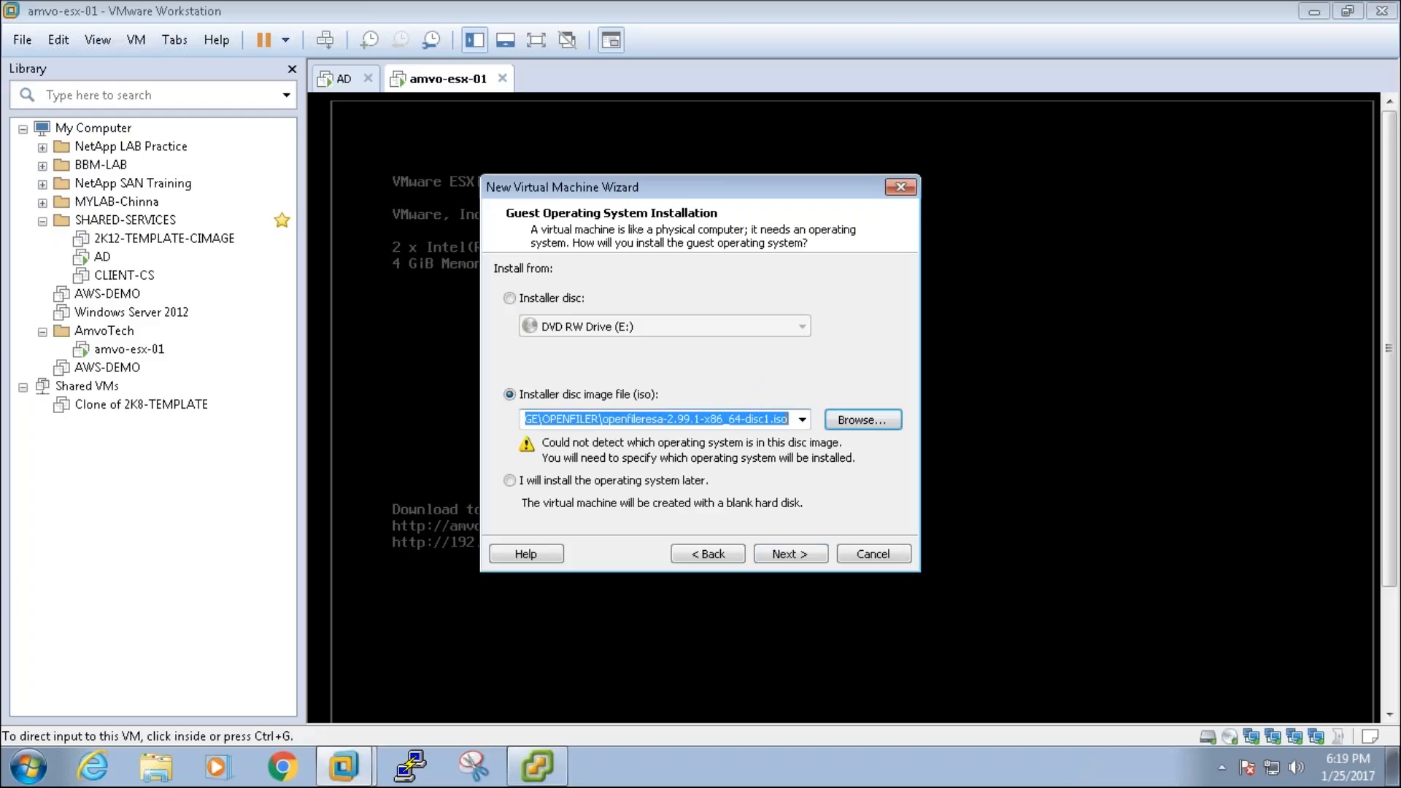
Step: Set the guest operating system to Linux, Ubuntu 64-bit
click(807, 556)
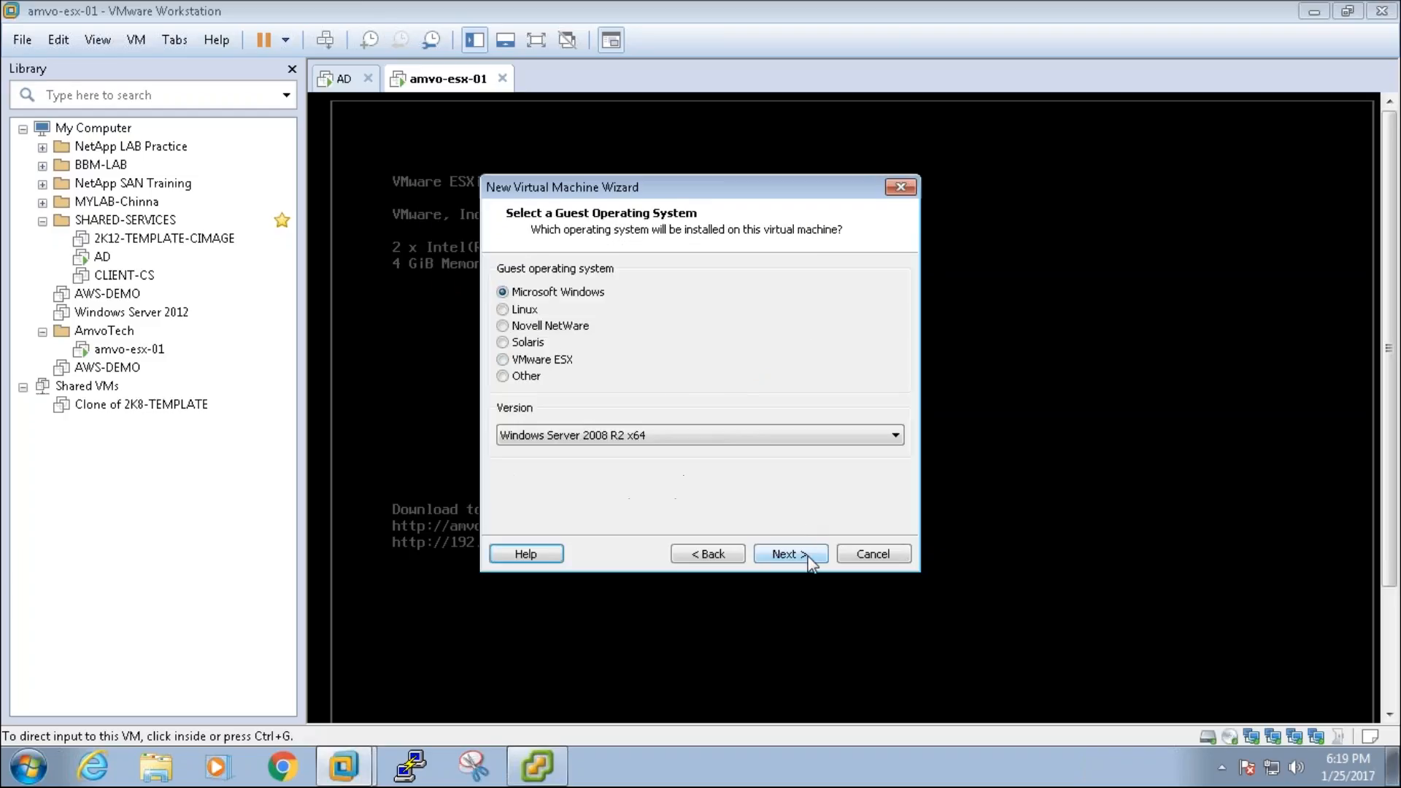
click(523, 311)
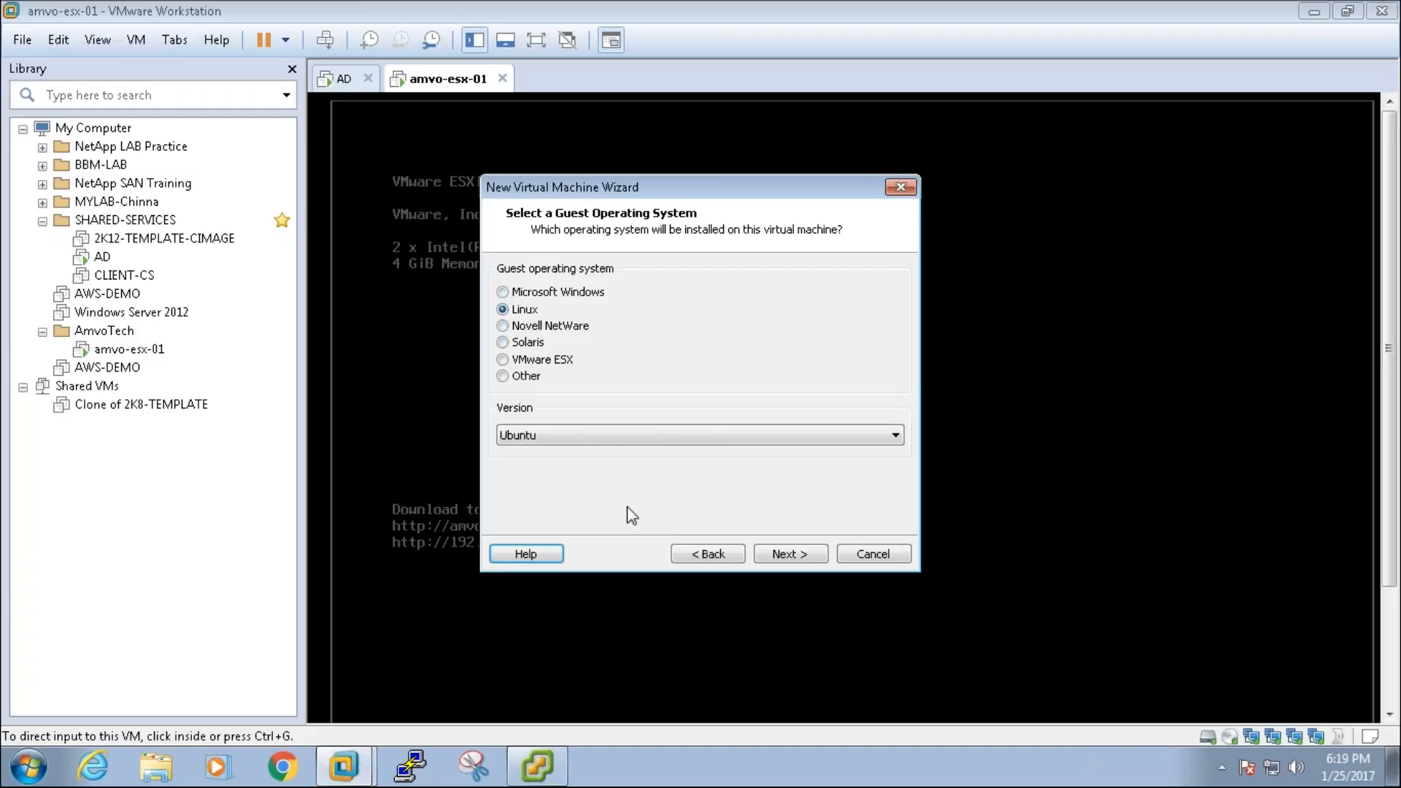
click(615, 434)
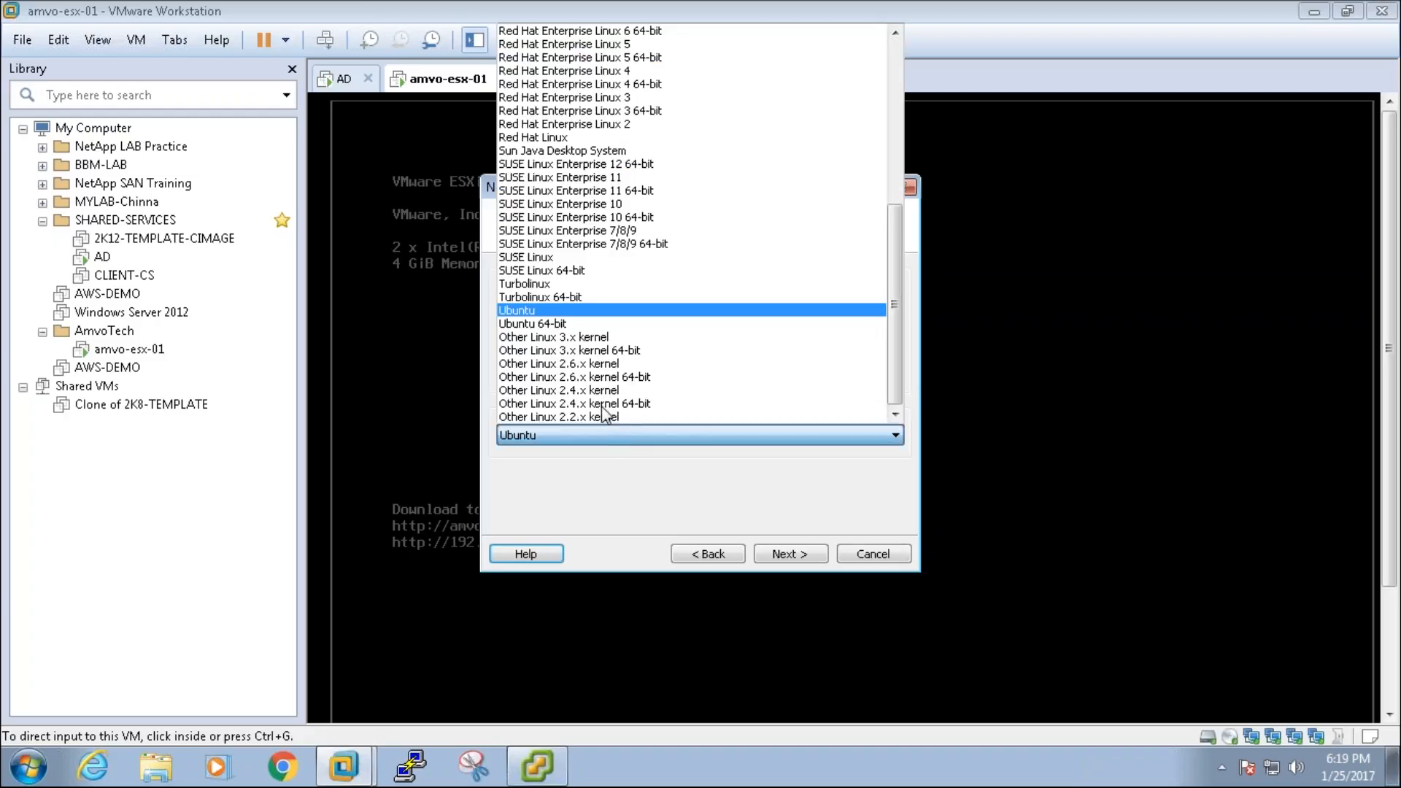
click(565, 323)
click(815, 553)
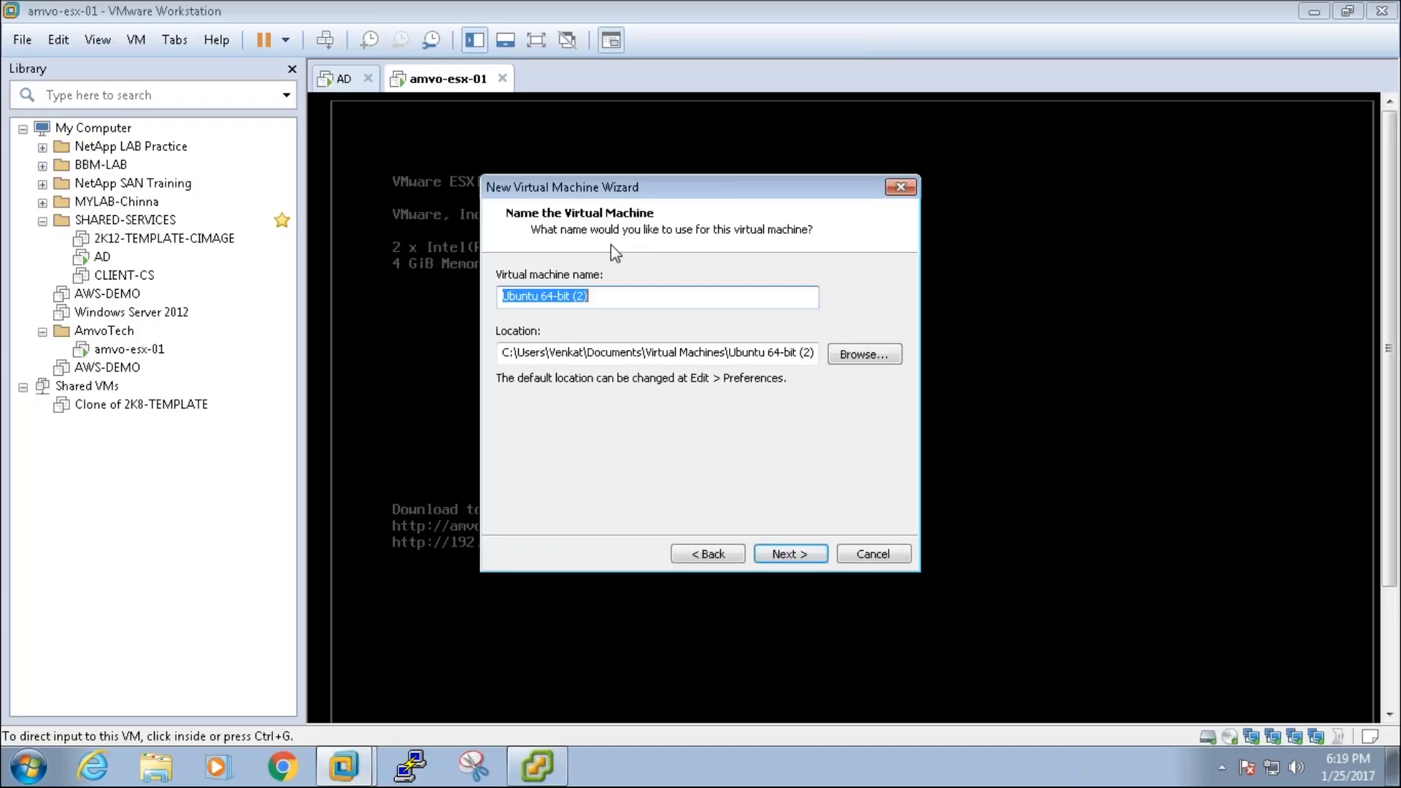
Step: Name the virtual machine SAN
key(BackSpace)
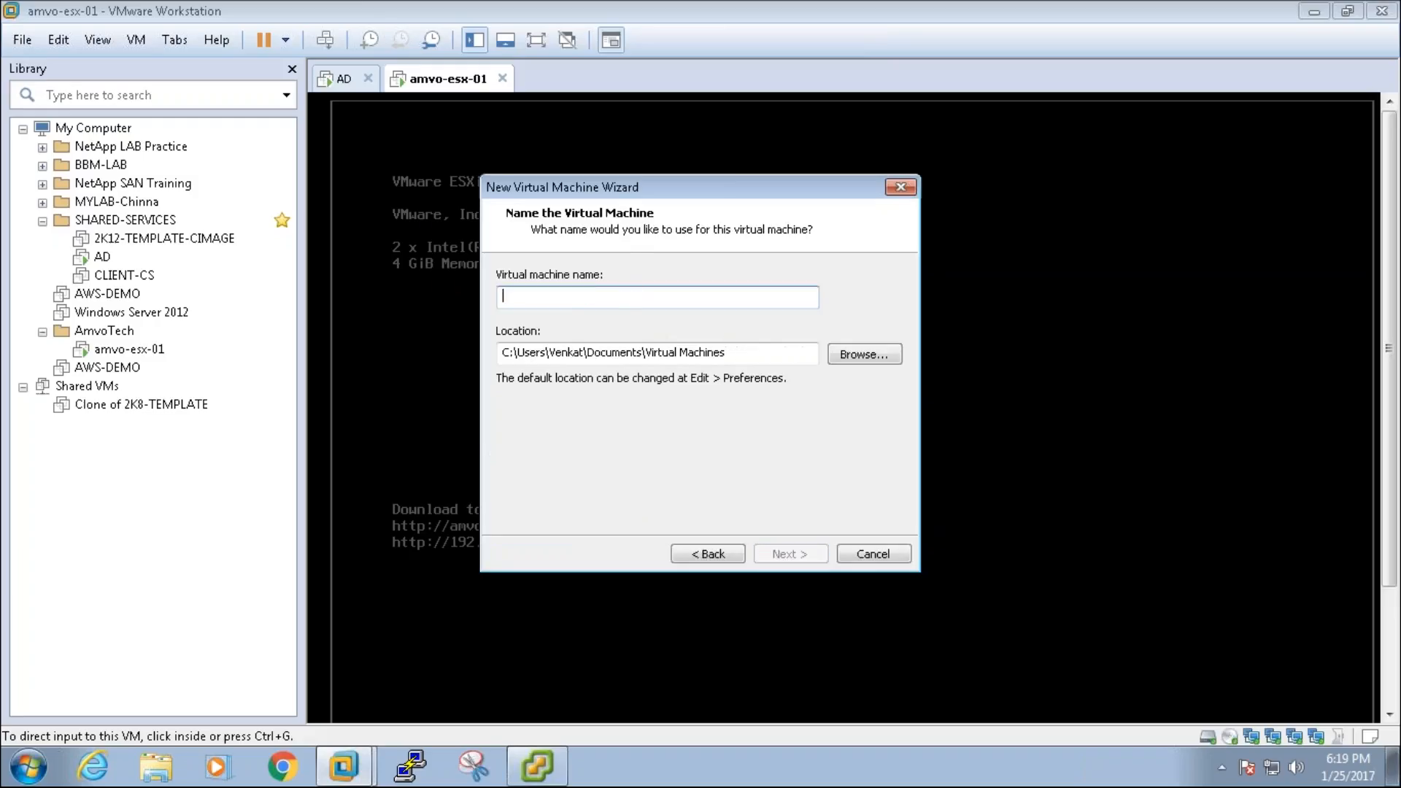
text(OPE)
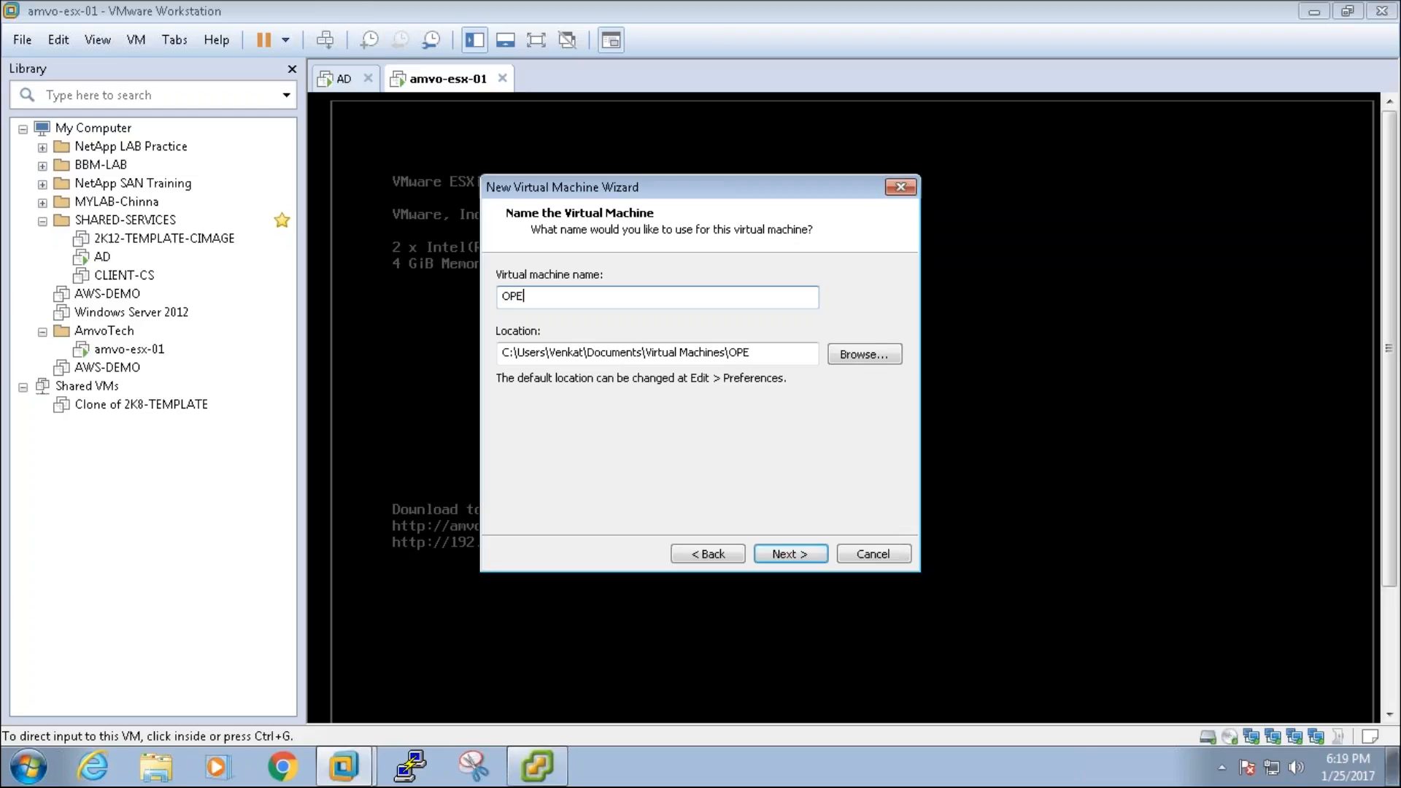
key(BackSpace)
key(BackSpace)
key(BackSpace)
text(SAN)
click(507, 352)
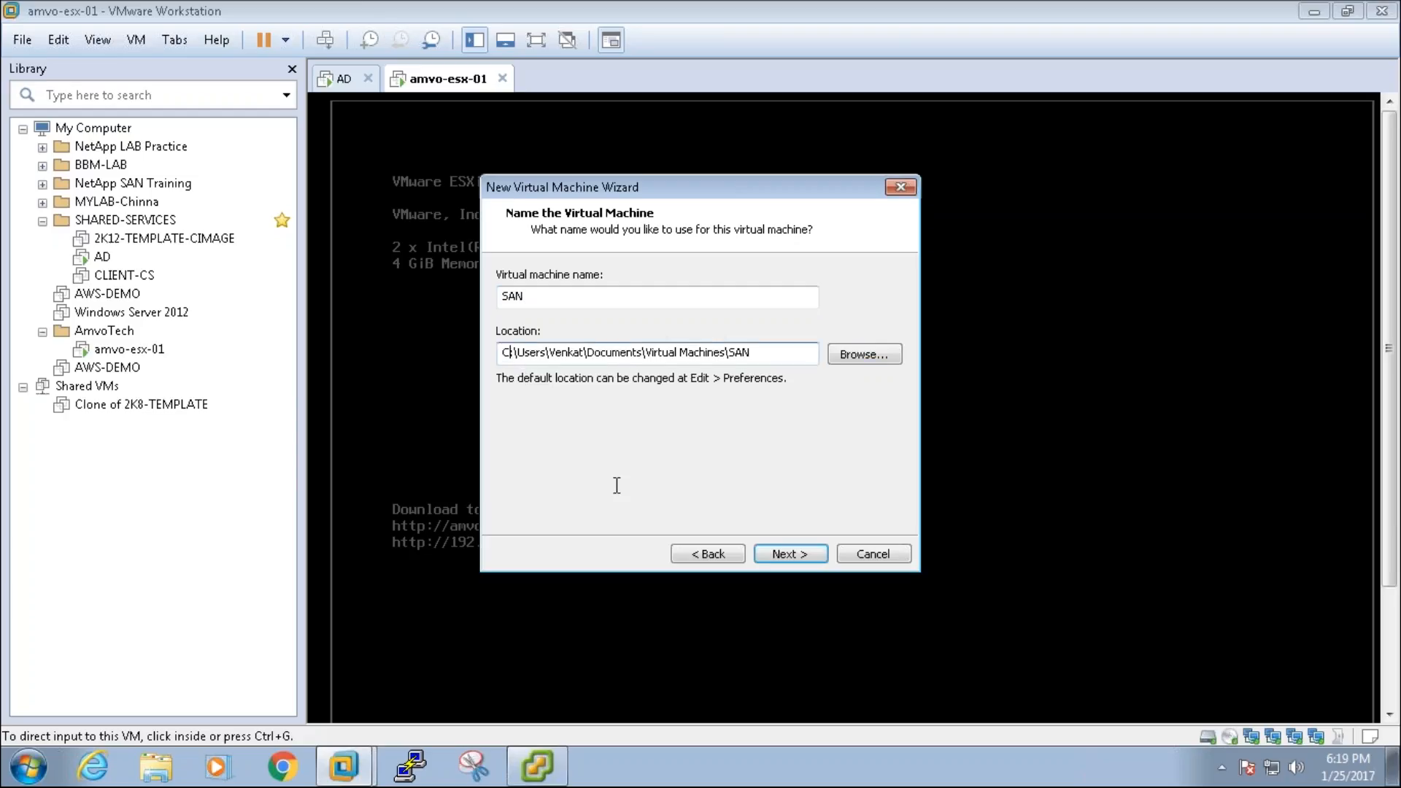
key(BackSpace)
text(D)
key(BackSpace)
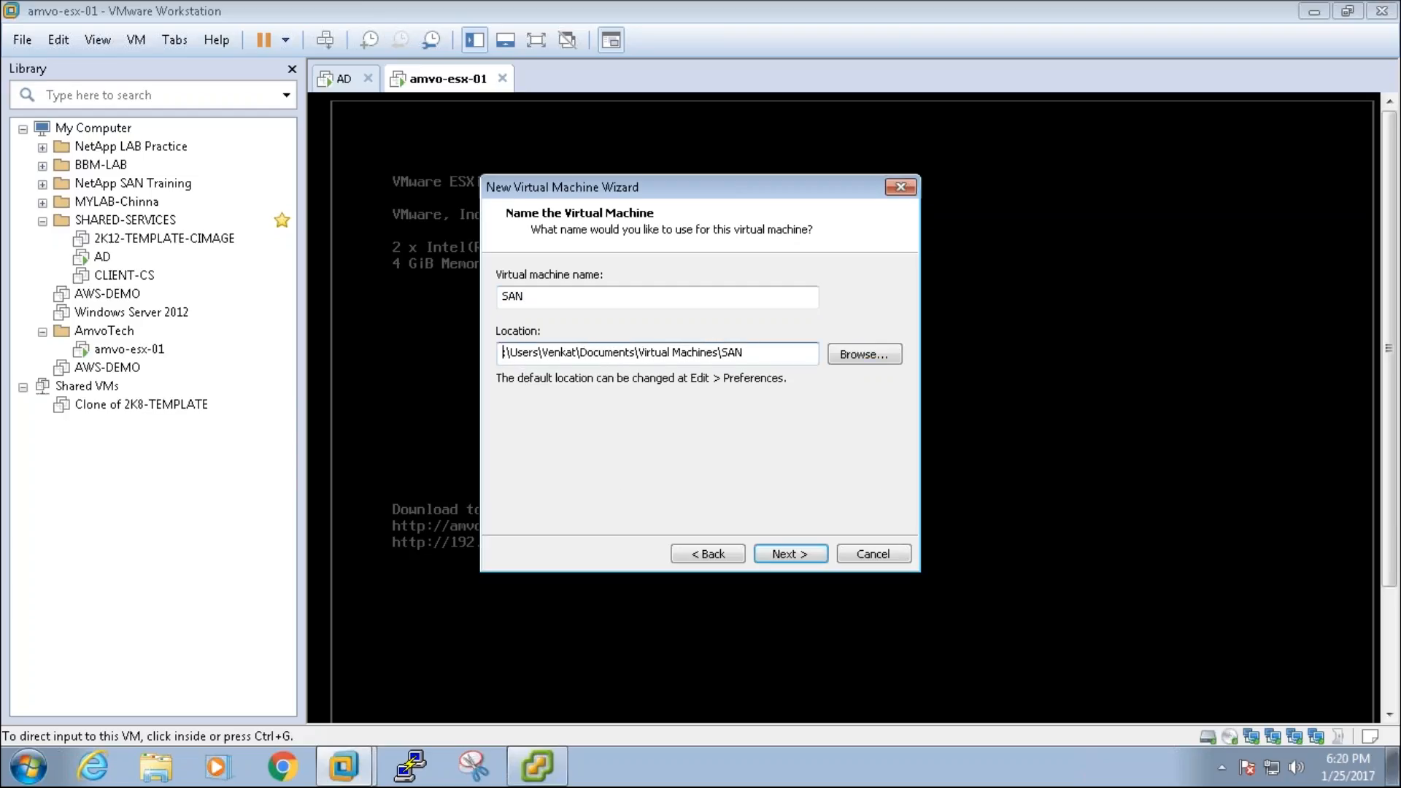
Step: Store the VM in a new SAN folder under D:\WORKSTATION\AmvoTech
click(852, 356)
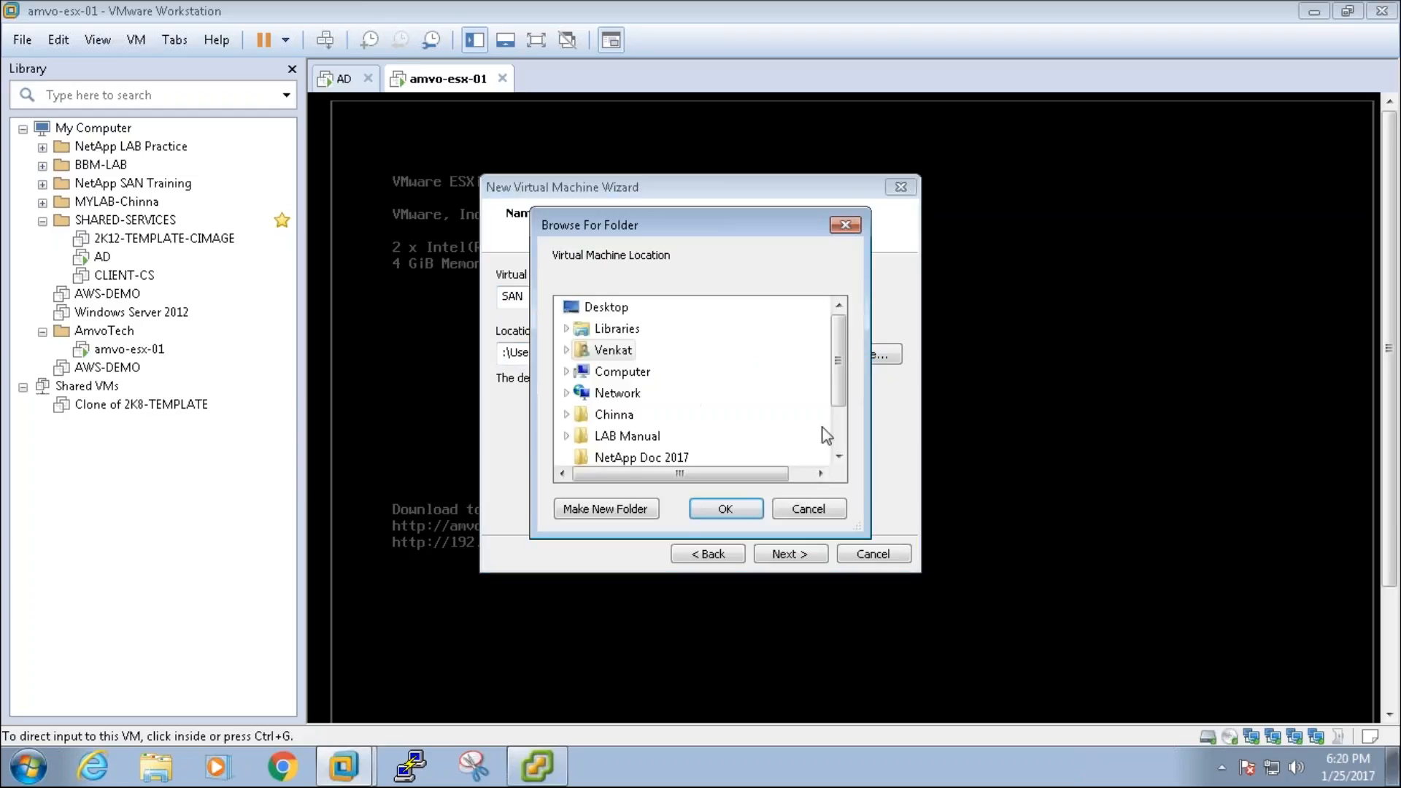
scroll(827, 435, down, 1)
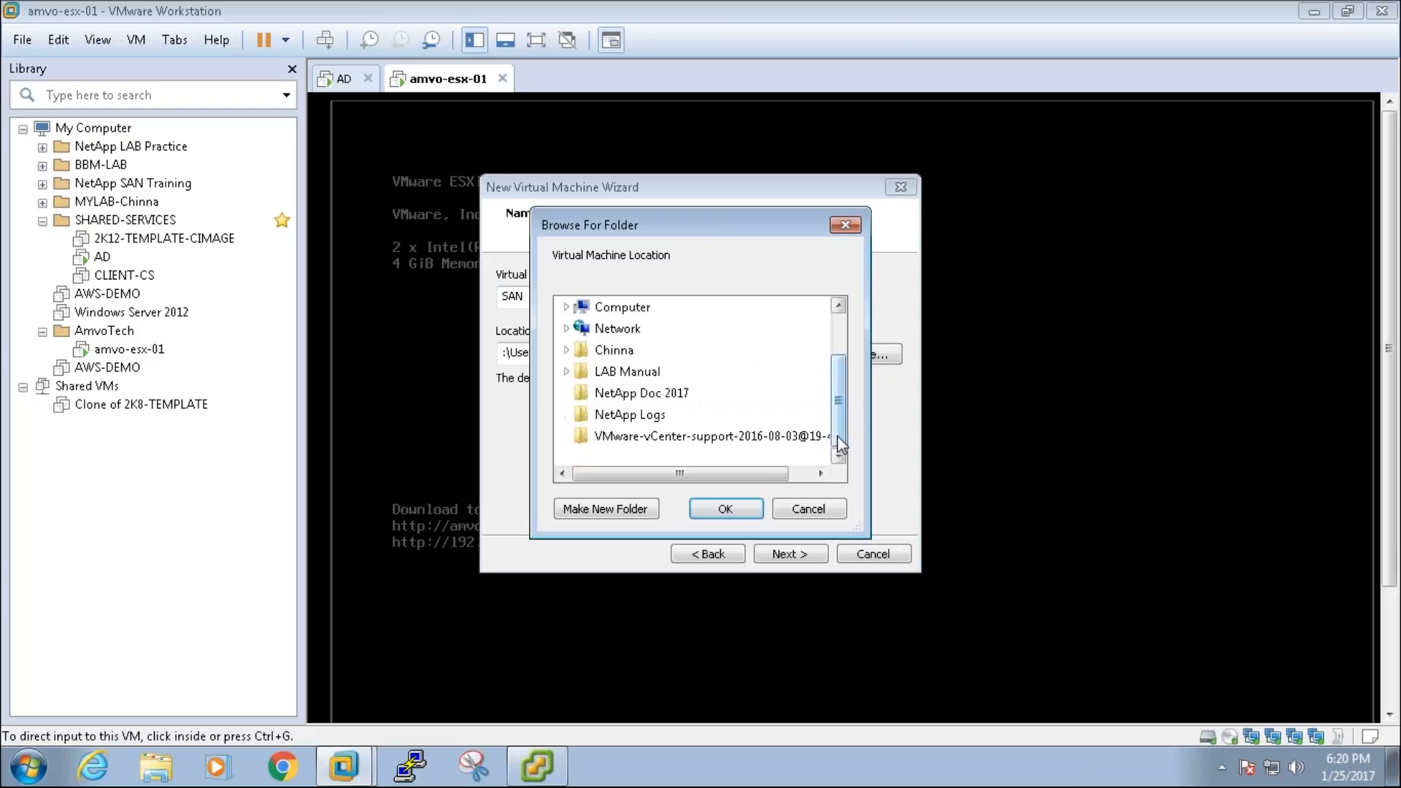
click(567, 309)
click(576, 350)
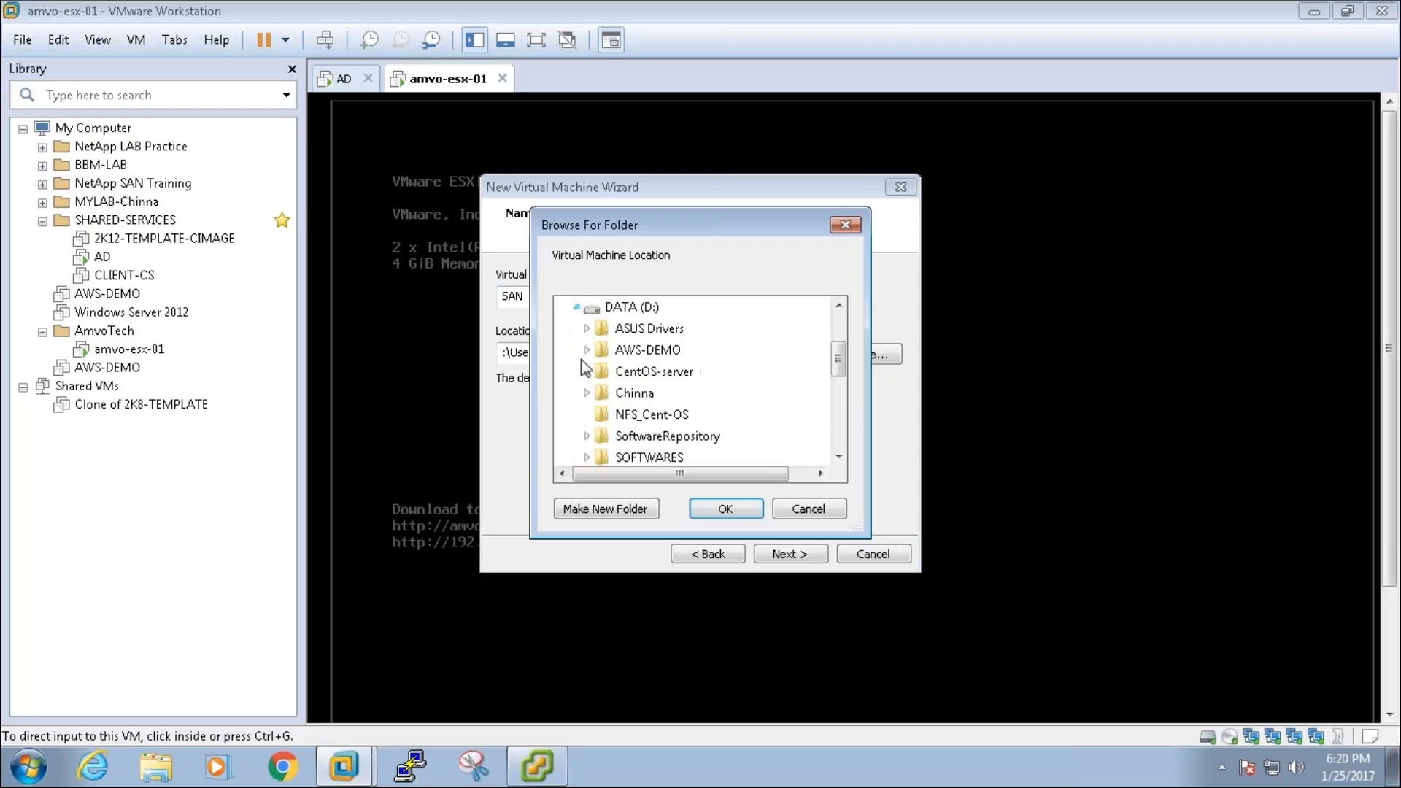
scroll(843, 440, down, 2)
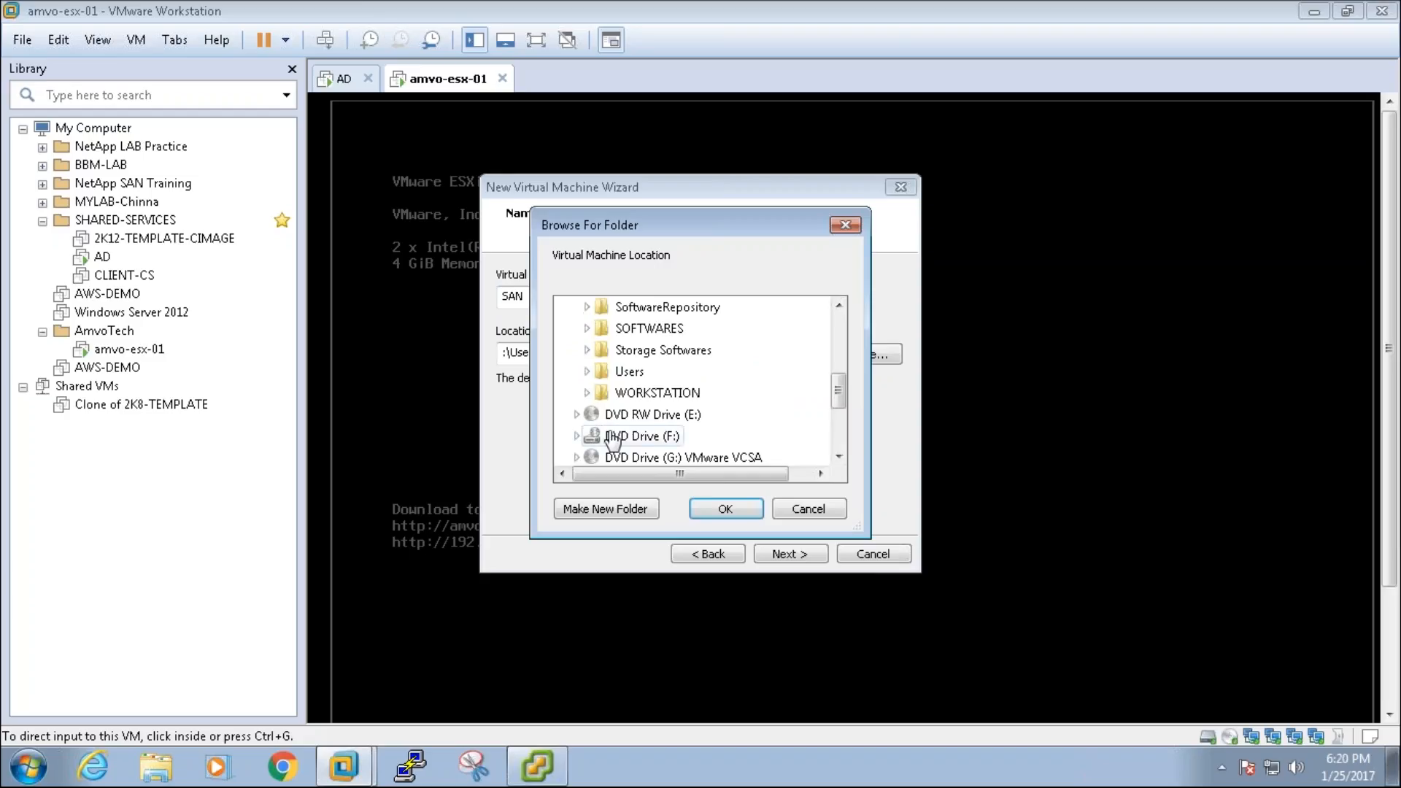
click(588, 393)
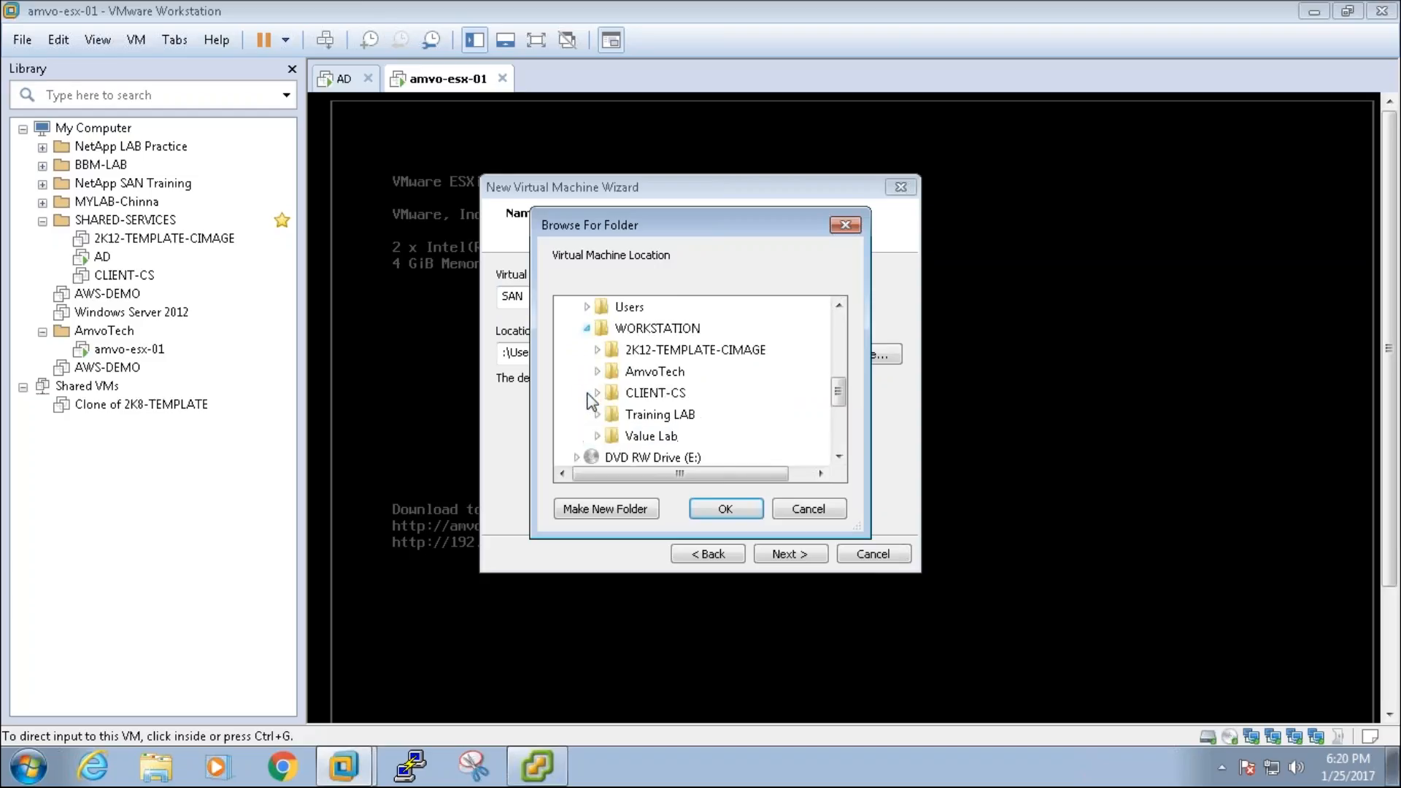
click(646, 376)
click(633, 511)
text(SA)
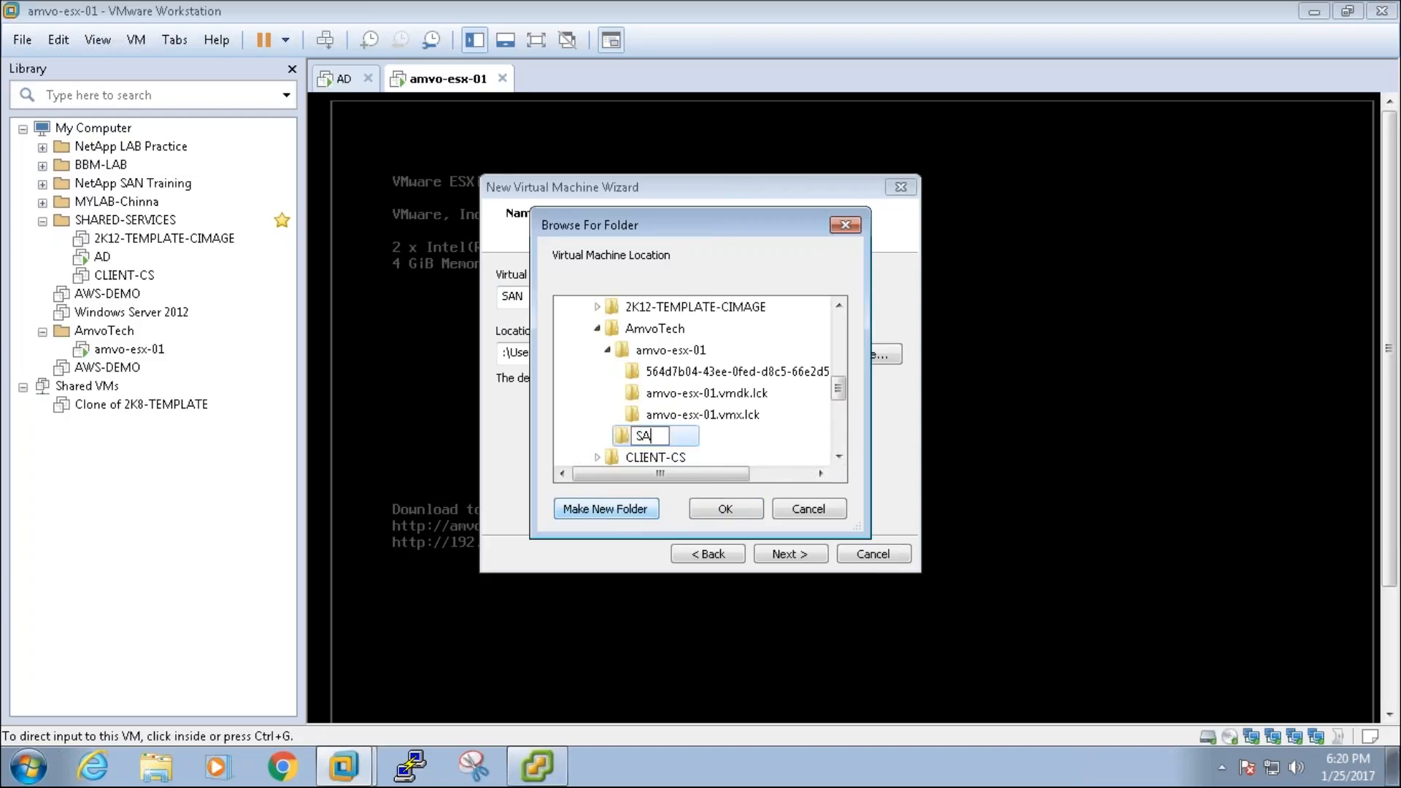
text(N)
key(Return)
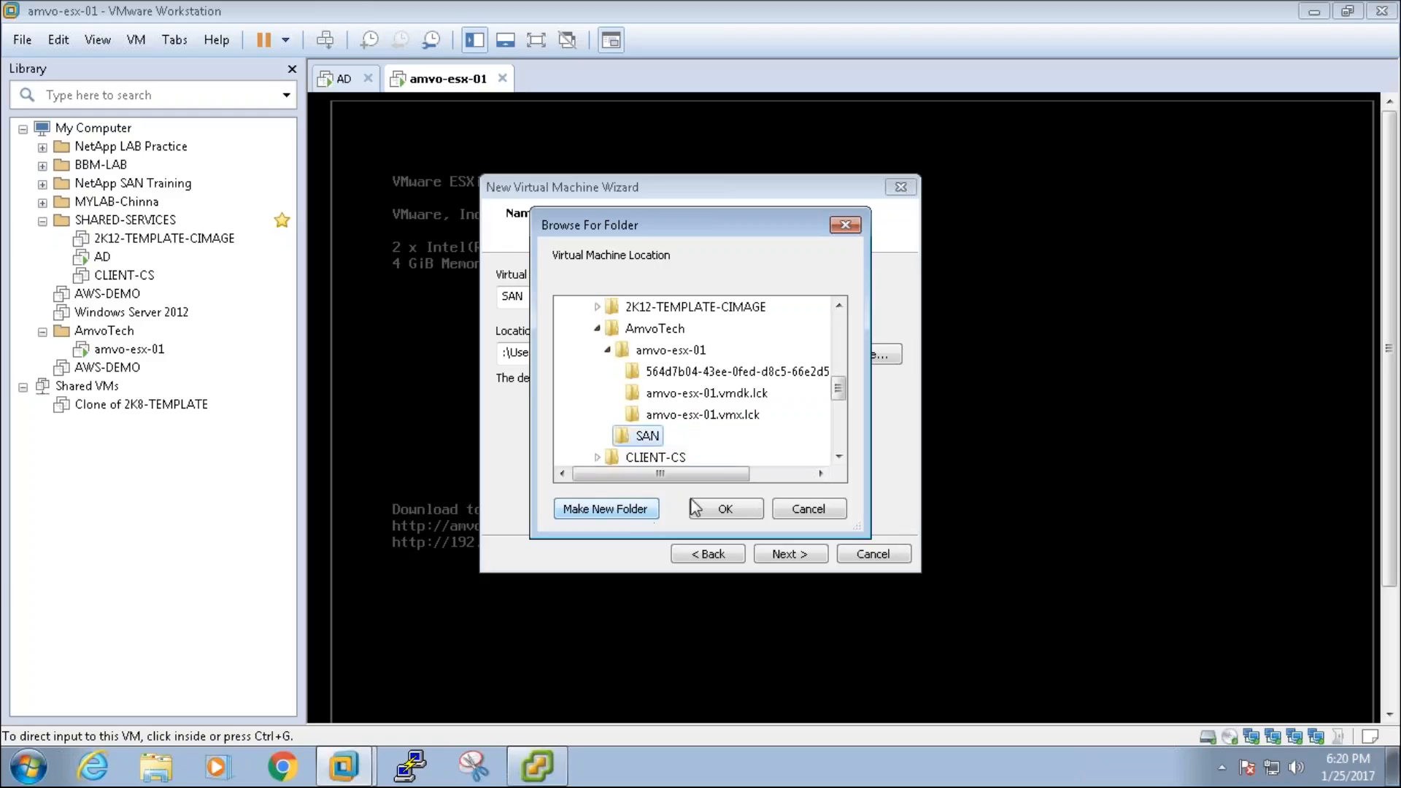
click(733, 510)
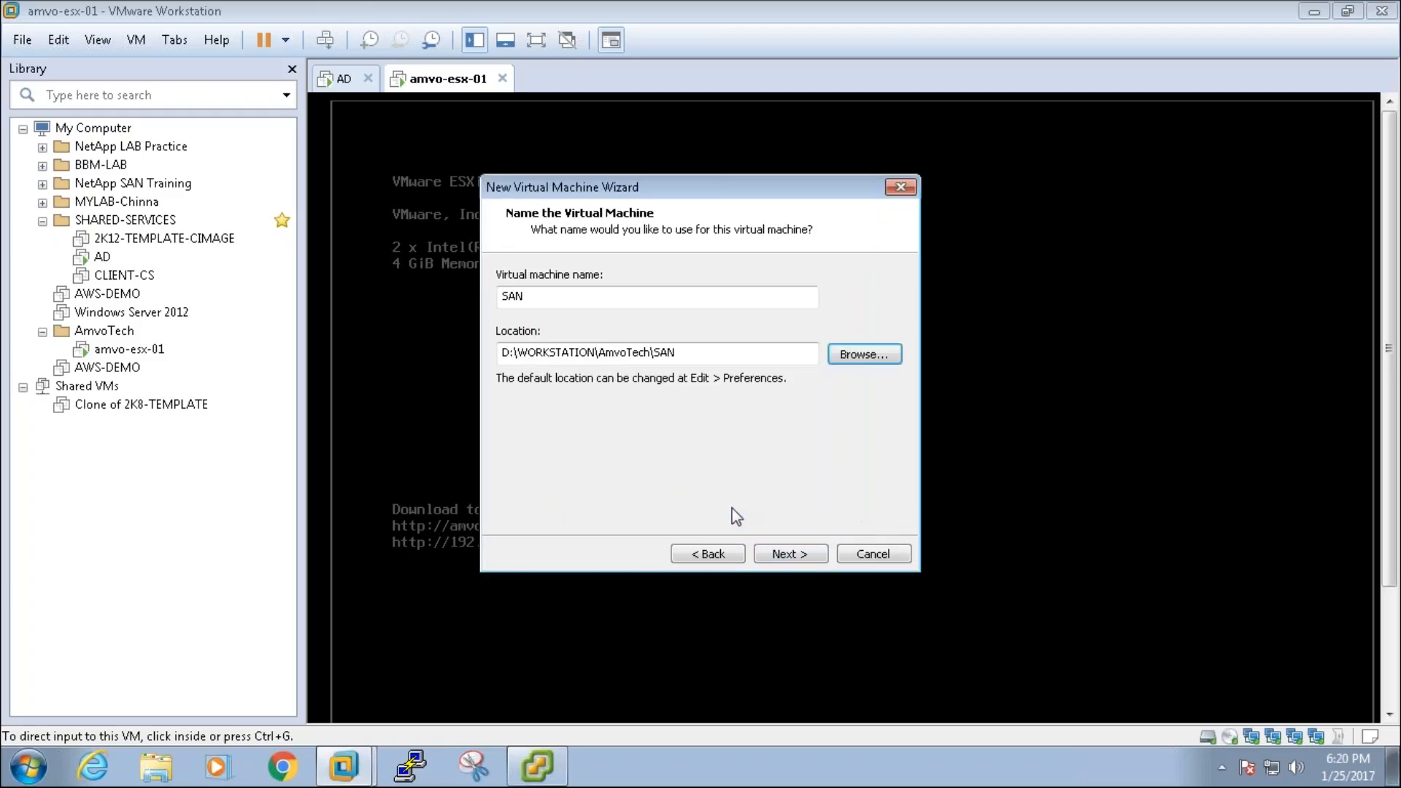
Step: Keep the 20.0 GB disk size and finish creating the SAN VM
click(807, 554)
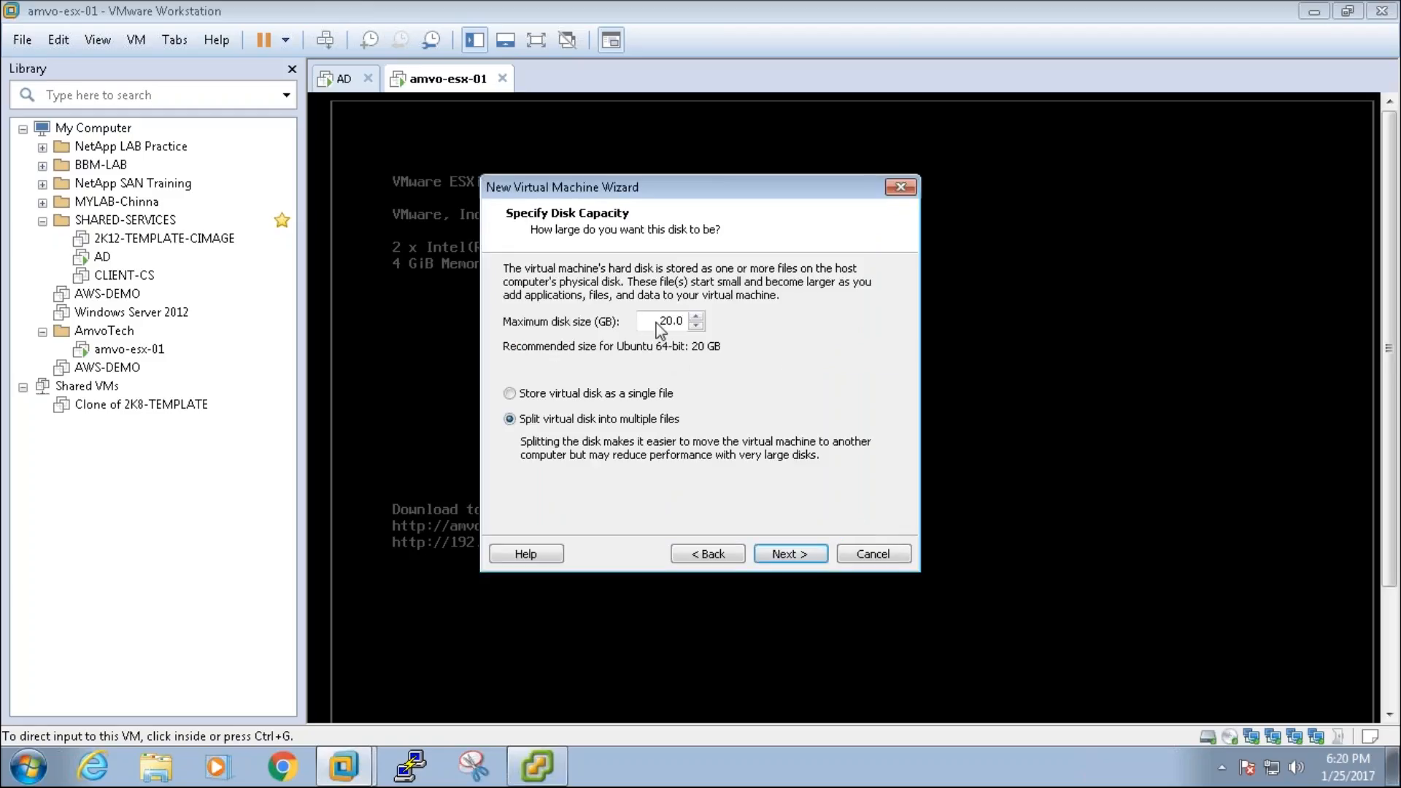
double_click(657, 322)
click(783, 561)
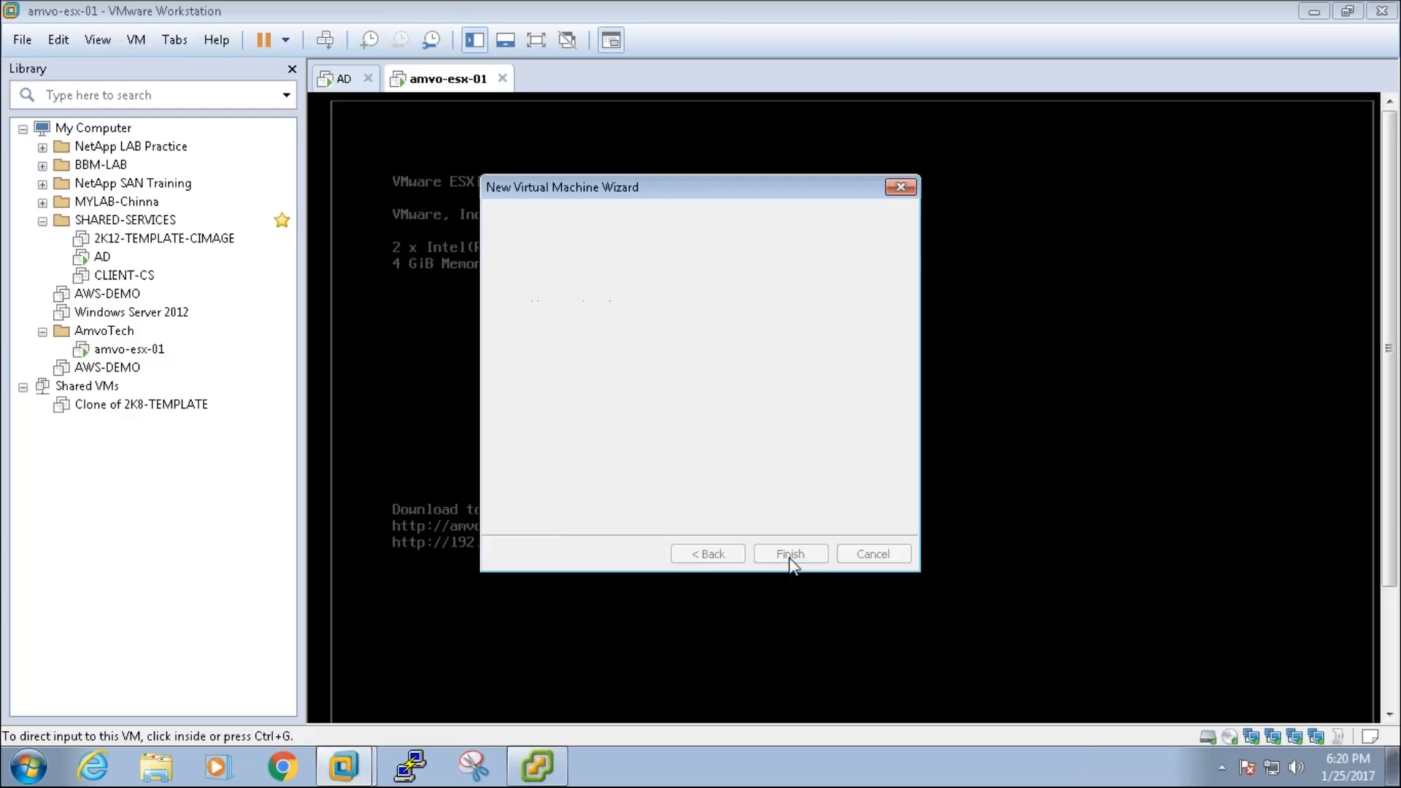
click(783, 562)
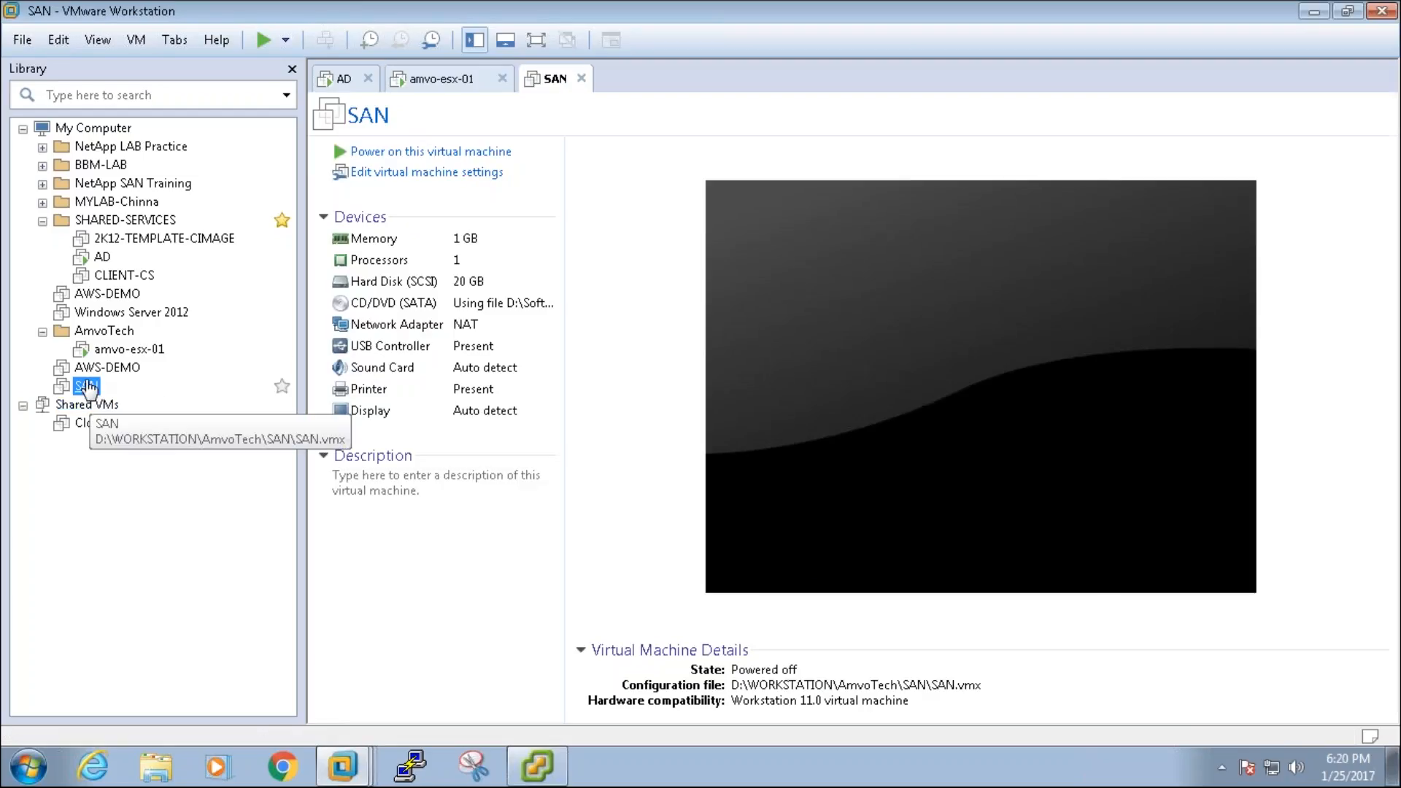
Step: Move SAN into the AmvoTech group and raise its memory to 2 GB
drag(86, 387, 106, 333)
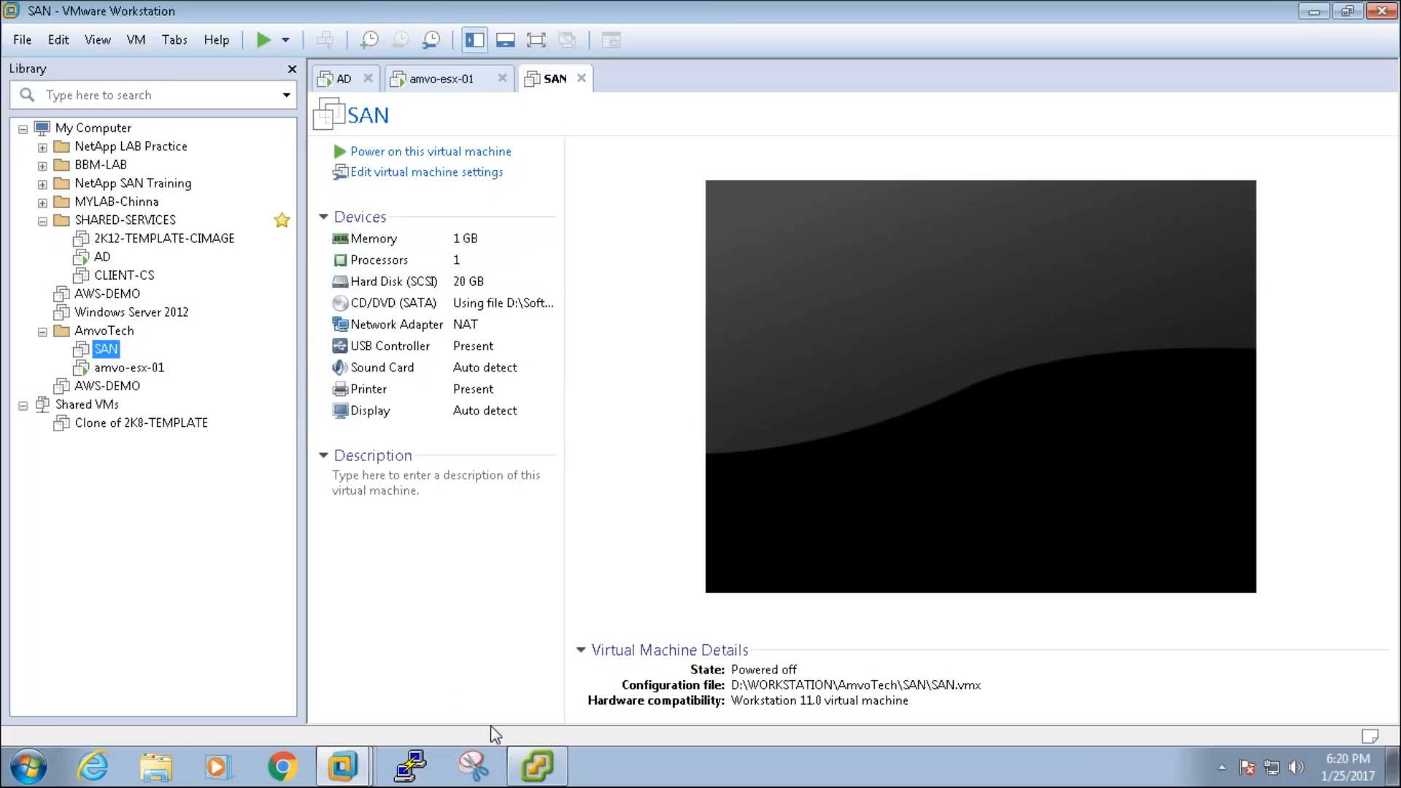
click(453, 175)
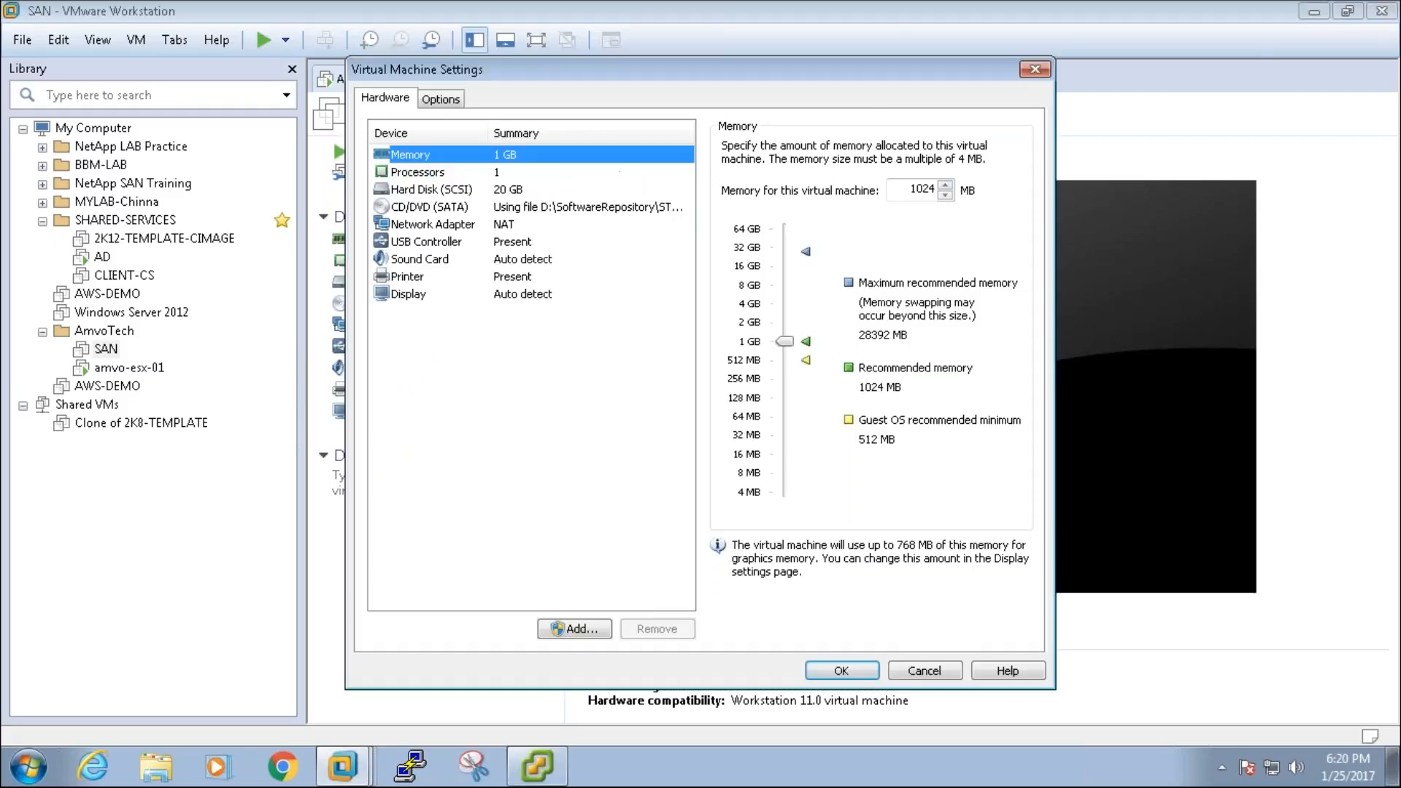
click(785, 325)
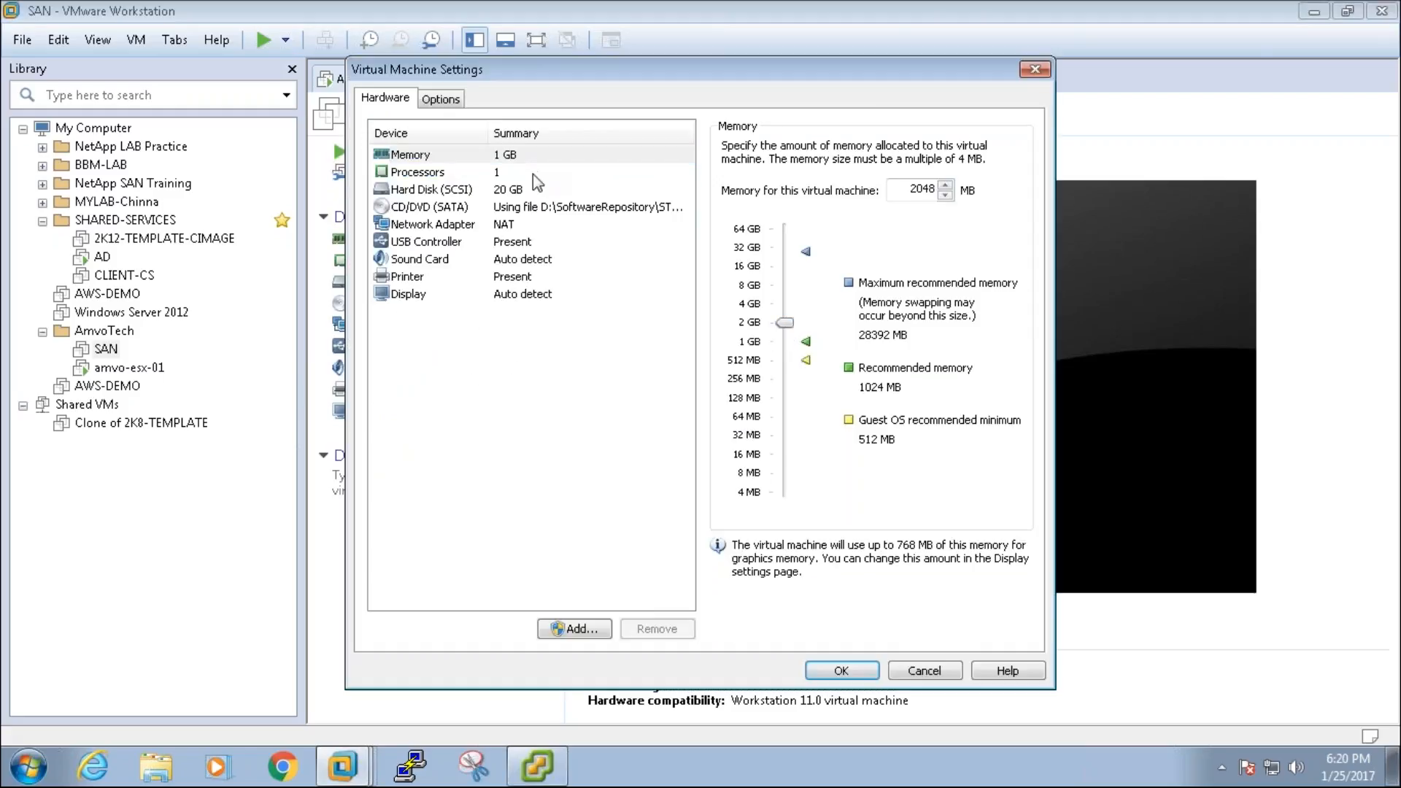
Step: Switch SAN's network adapter to Host-only and save the settings
click(532, 173)
click(525, 225)
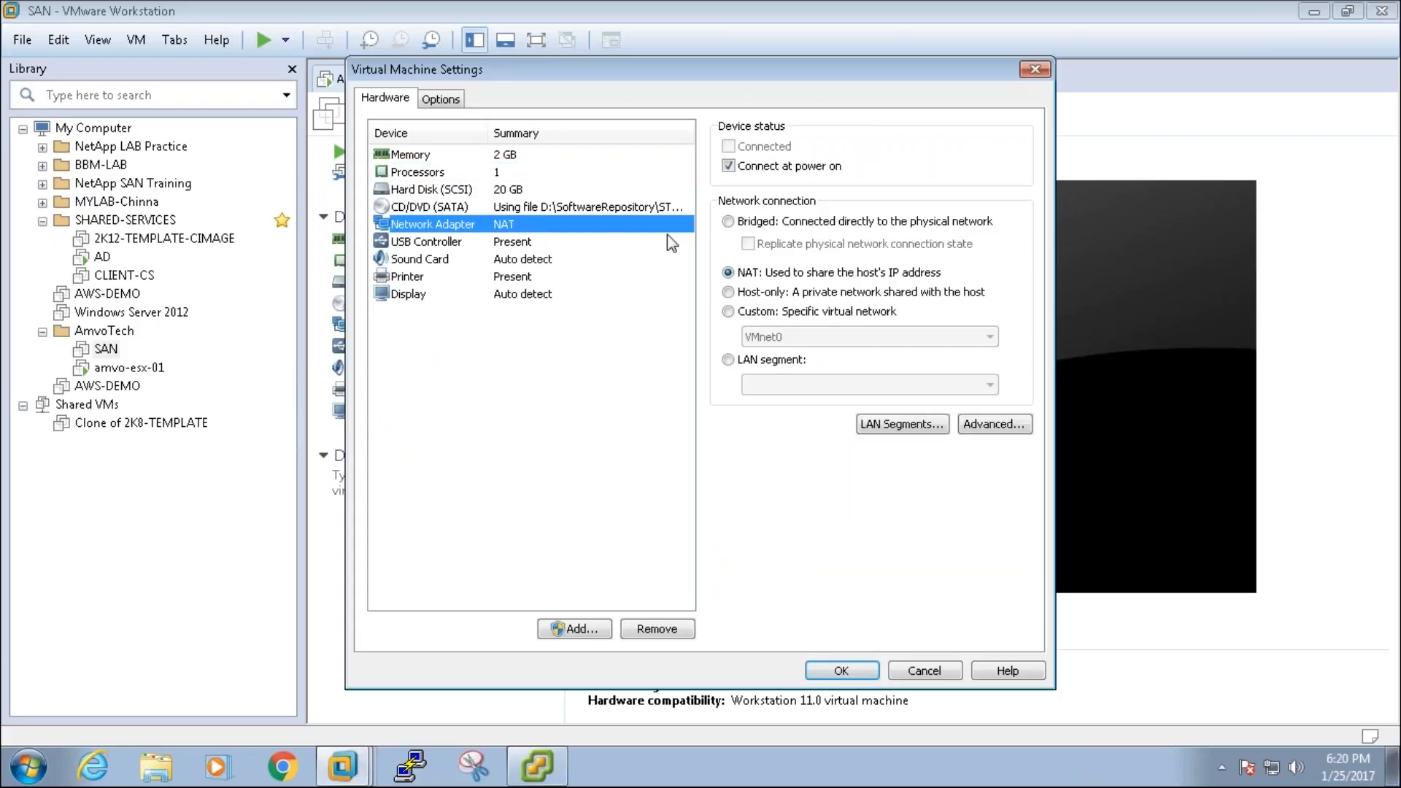
click(750, 294)
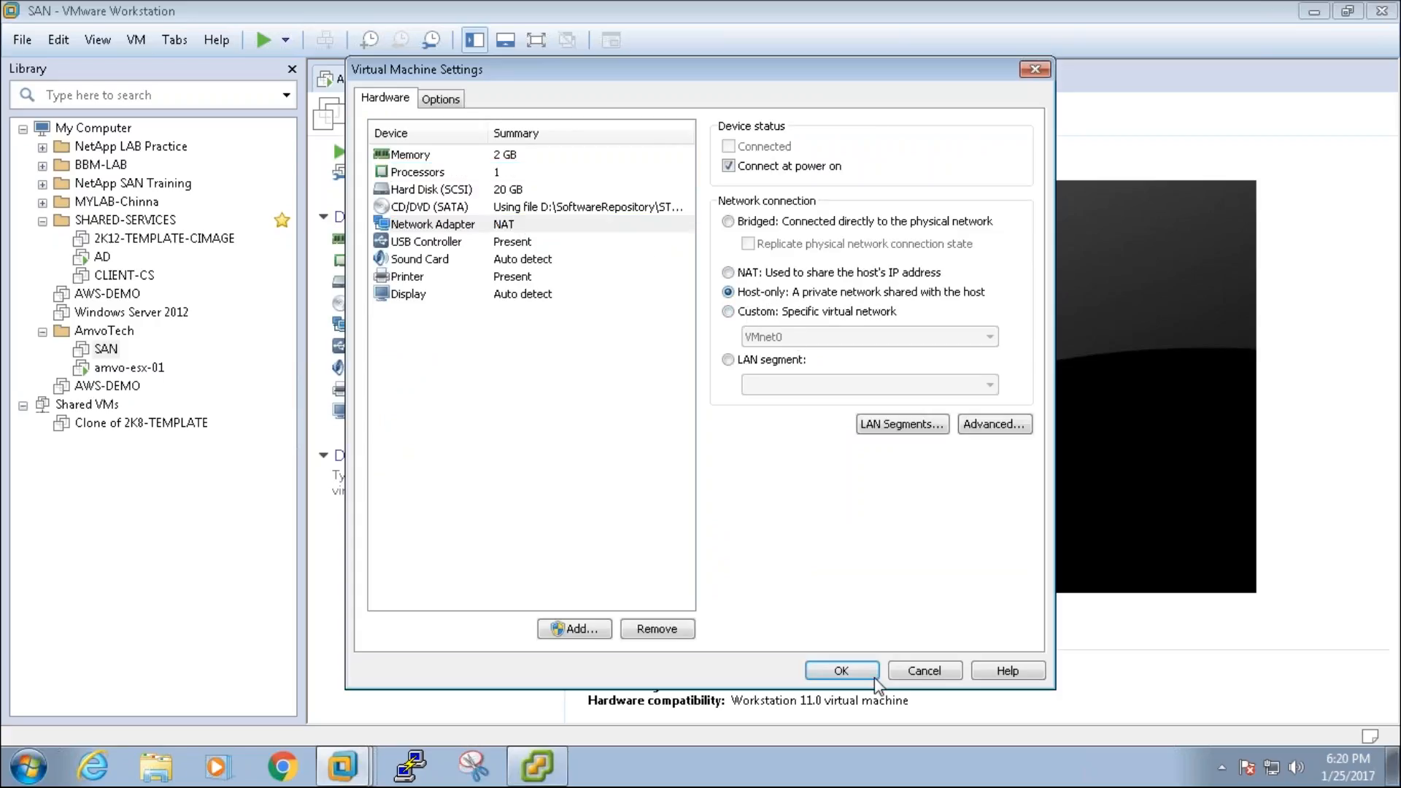
click(469, 209)
click(841, 670)
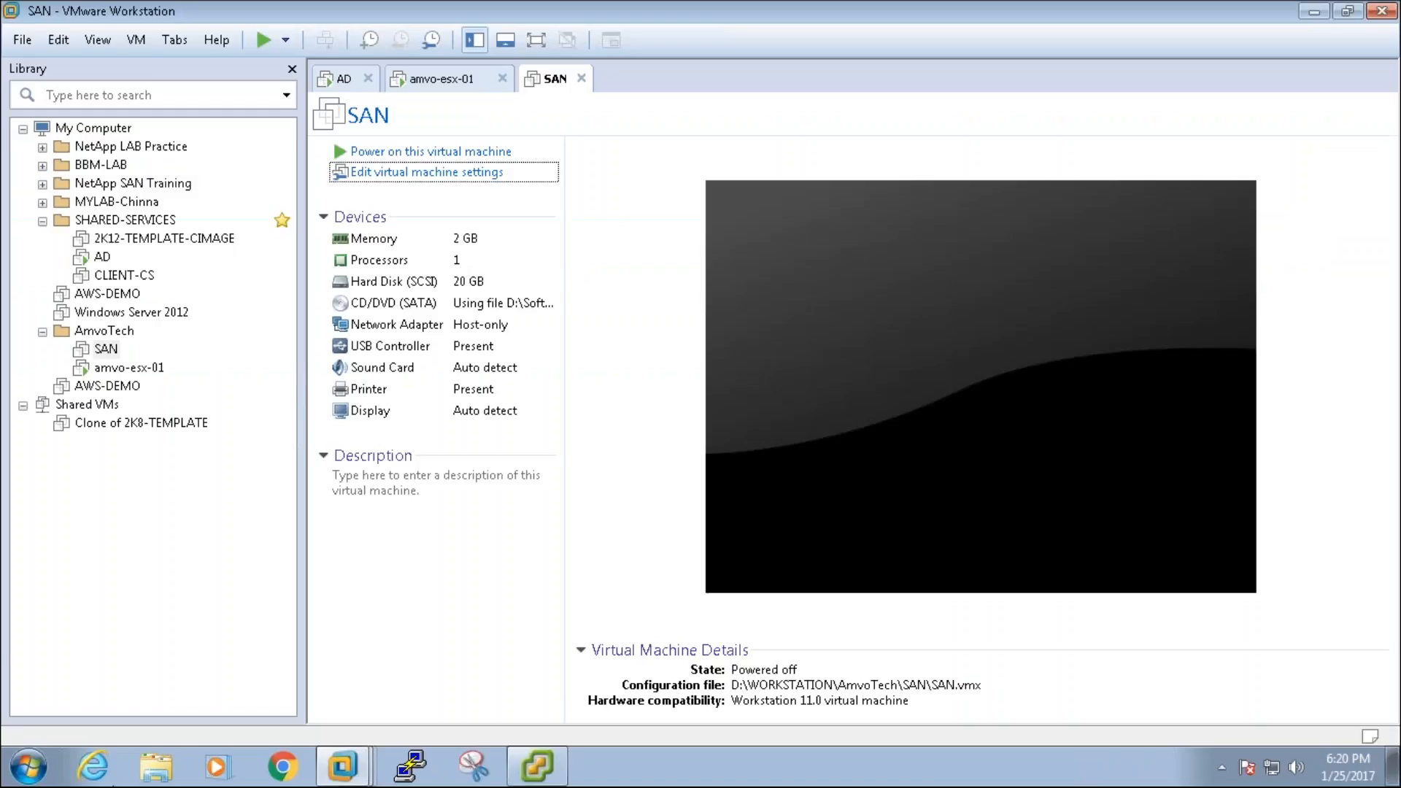
click(29, 773)
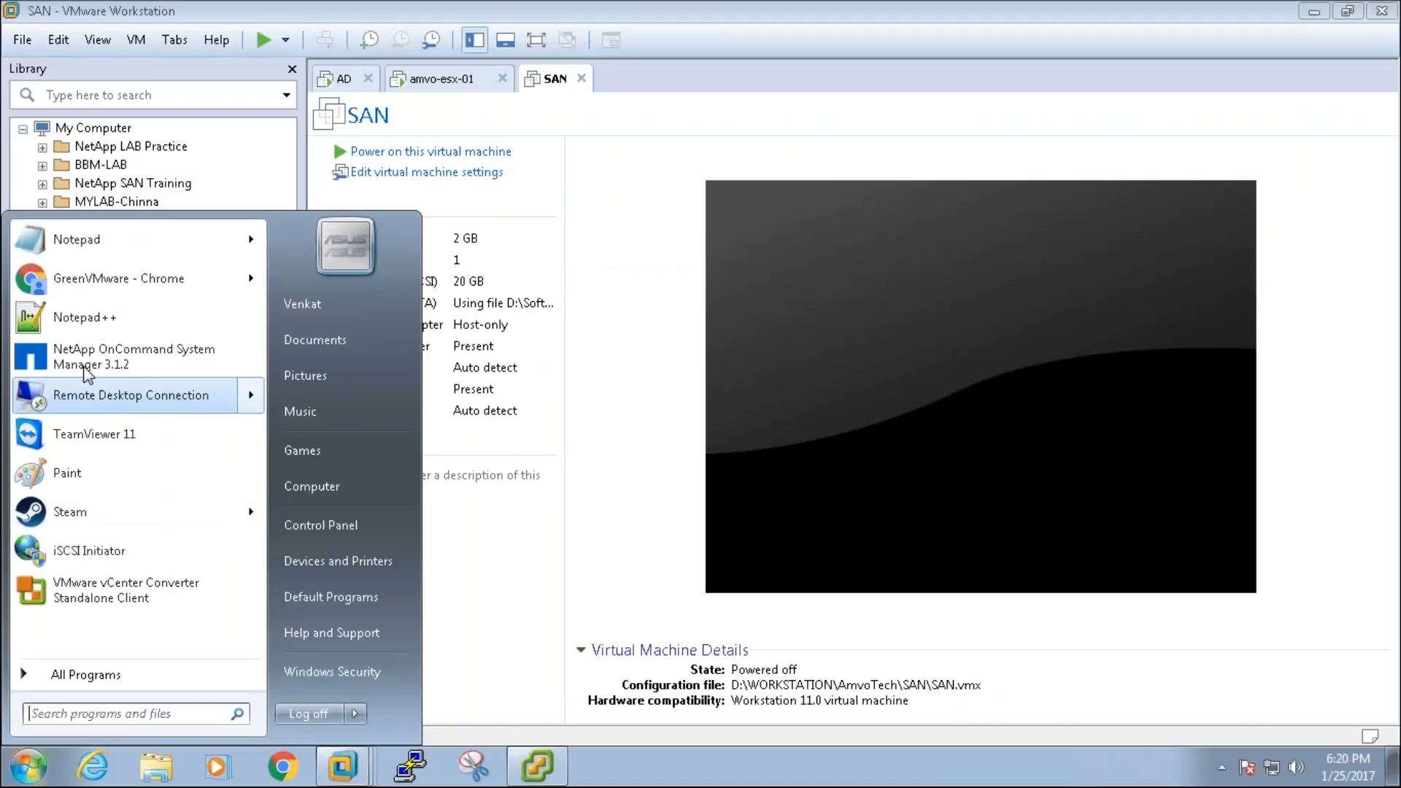
Step: Paste the Openfiler lab notes into the new 9 Notepad++ tab, then minimize Notepad++
click(80, 317)
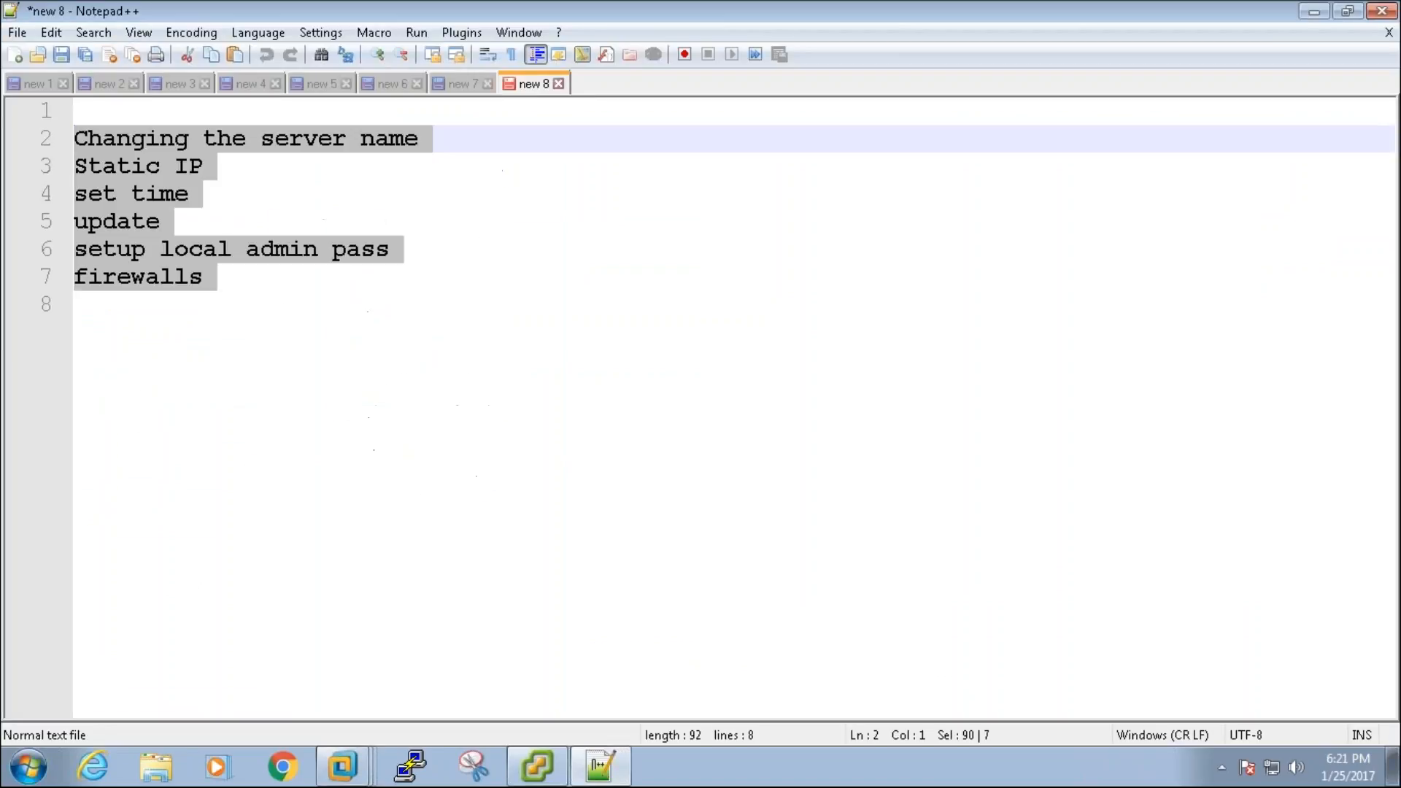
click(14, 55)
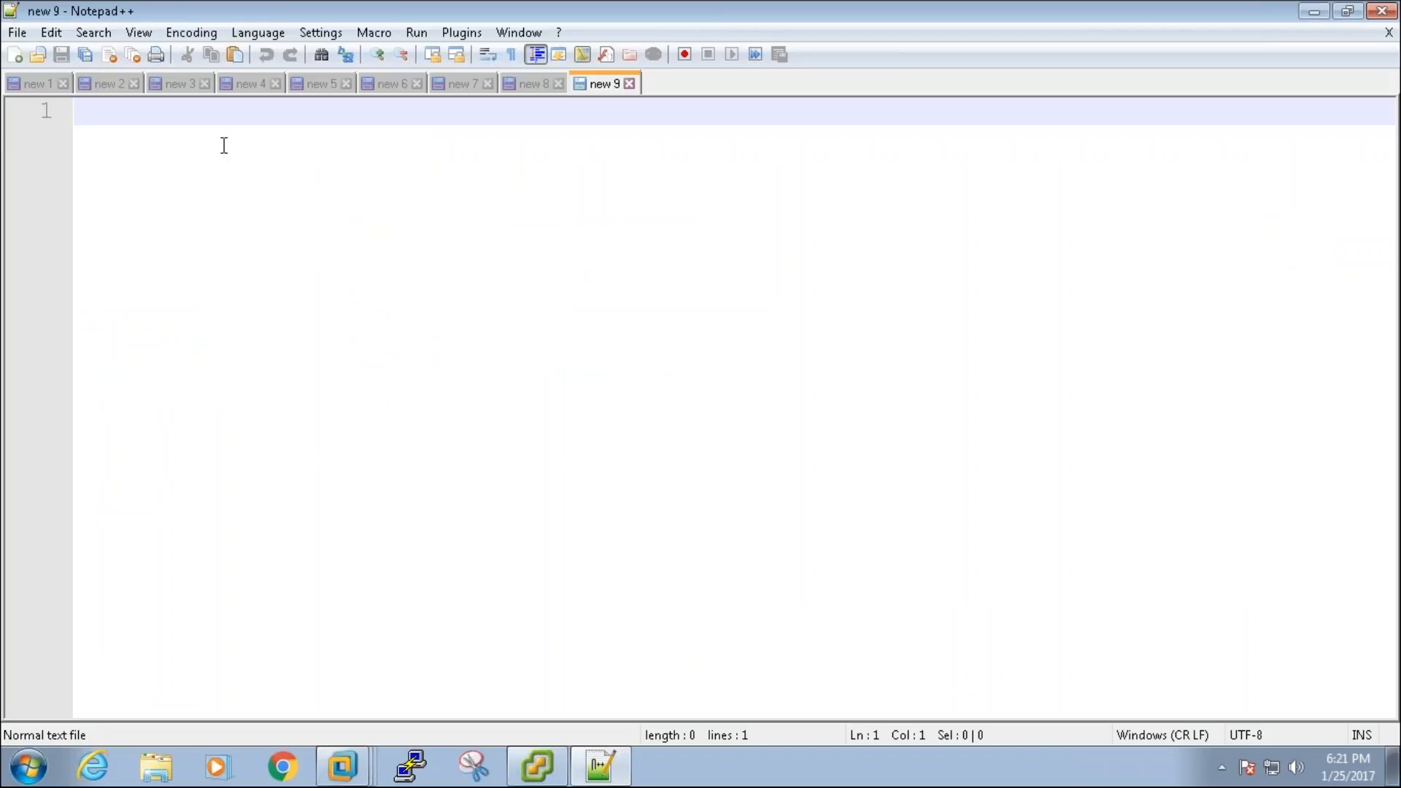
key(ctrl+v)
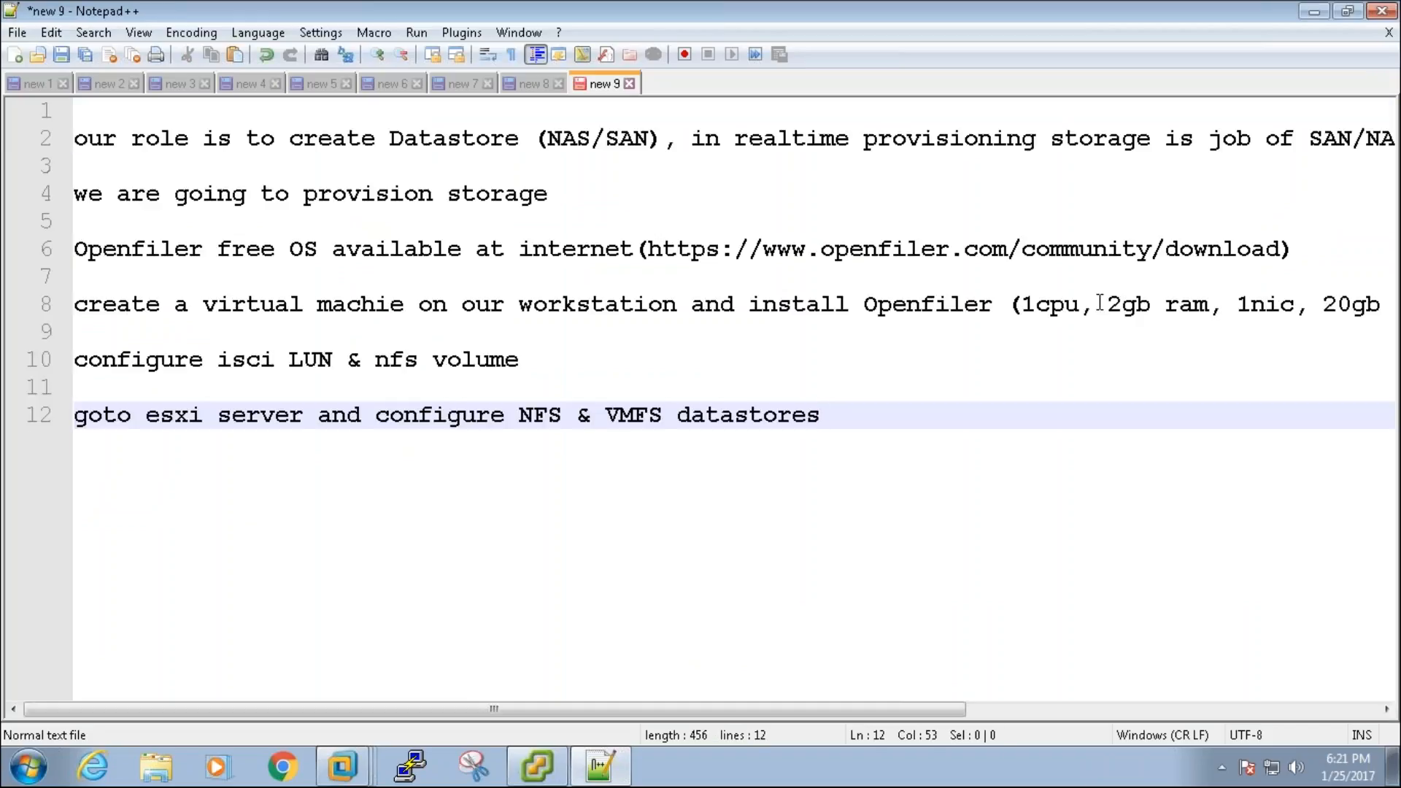
key(Return)
key(Return)
click(1313, 11)
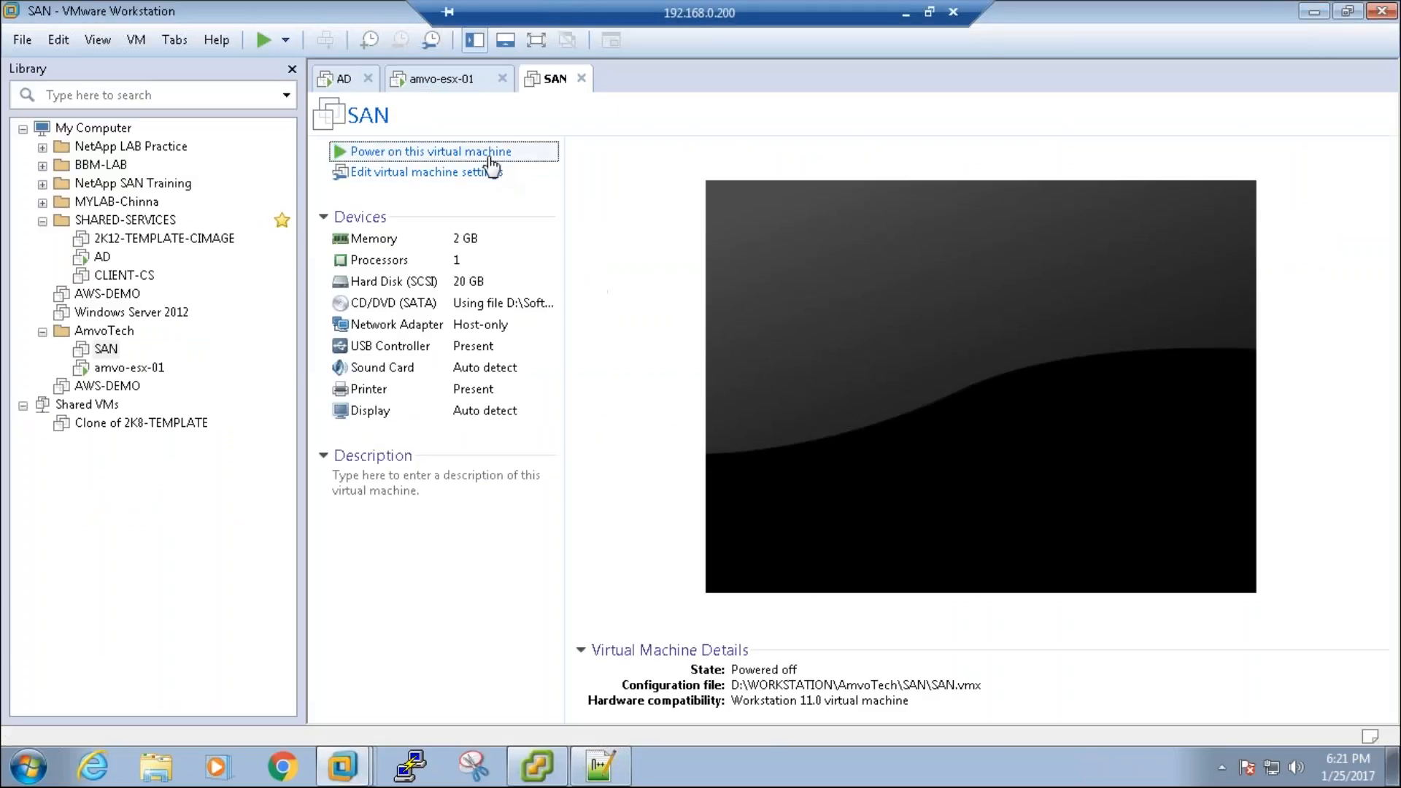
Step: Power on SAN, postpone the VMware Tools update, and boot Openfiler's graphical installer
click(467, 151)
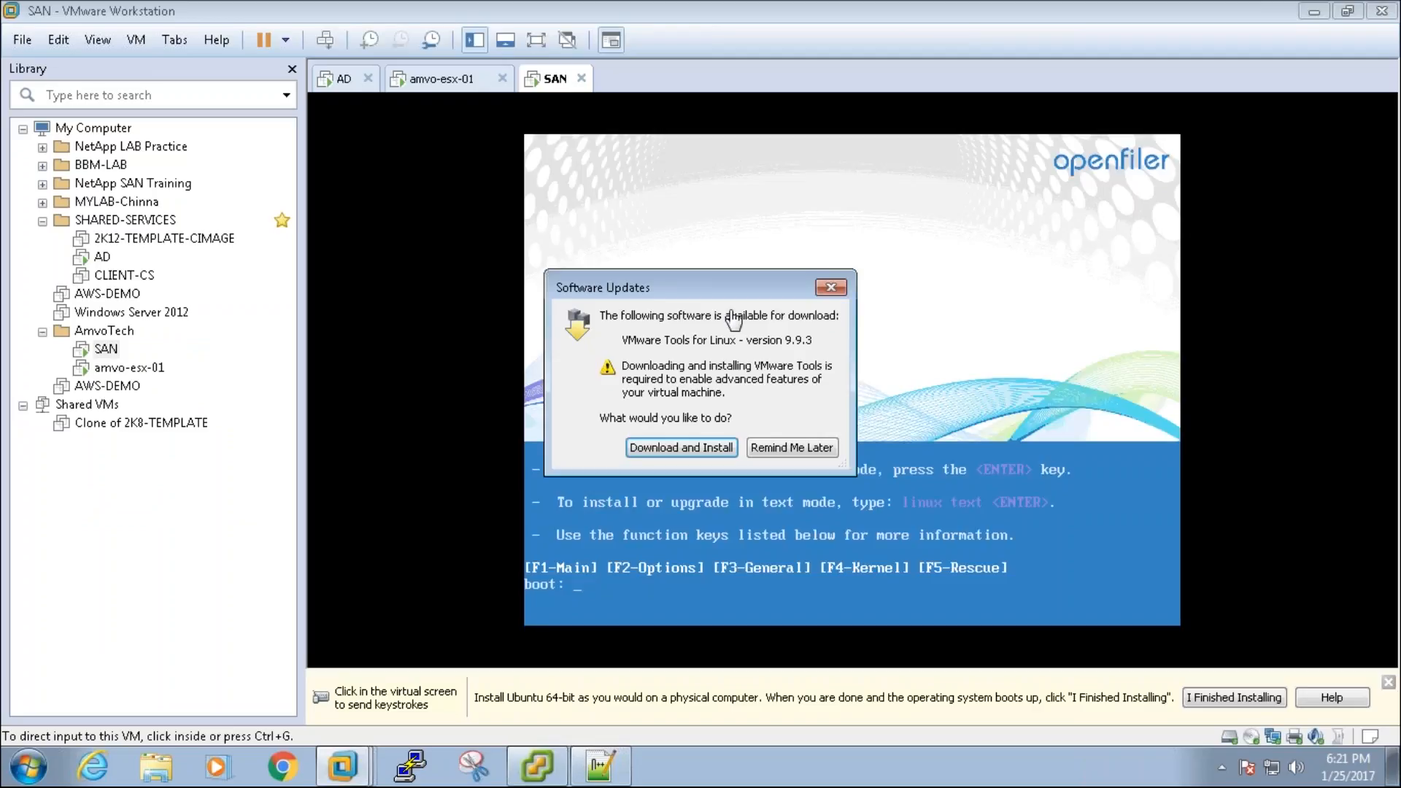
click(800, 448)
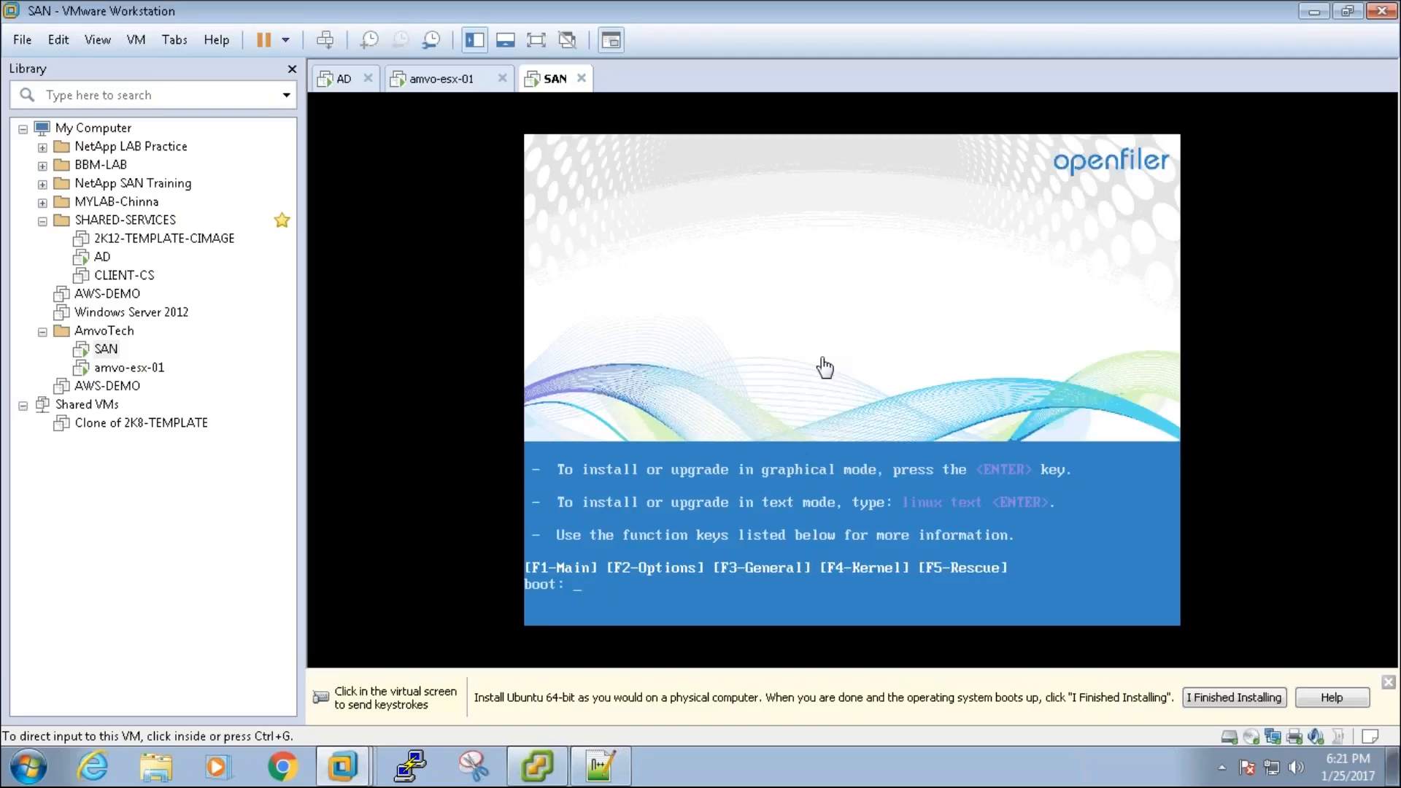
click(725, 498)
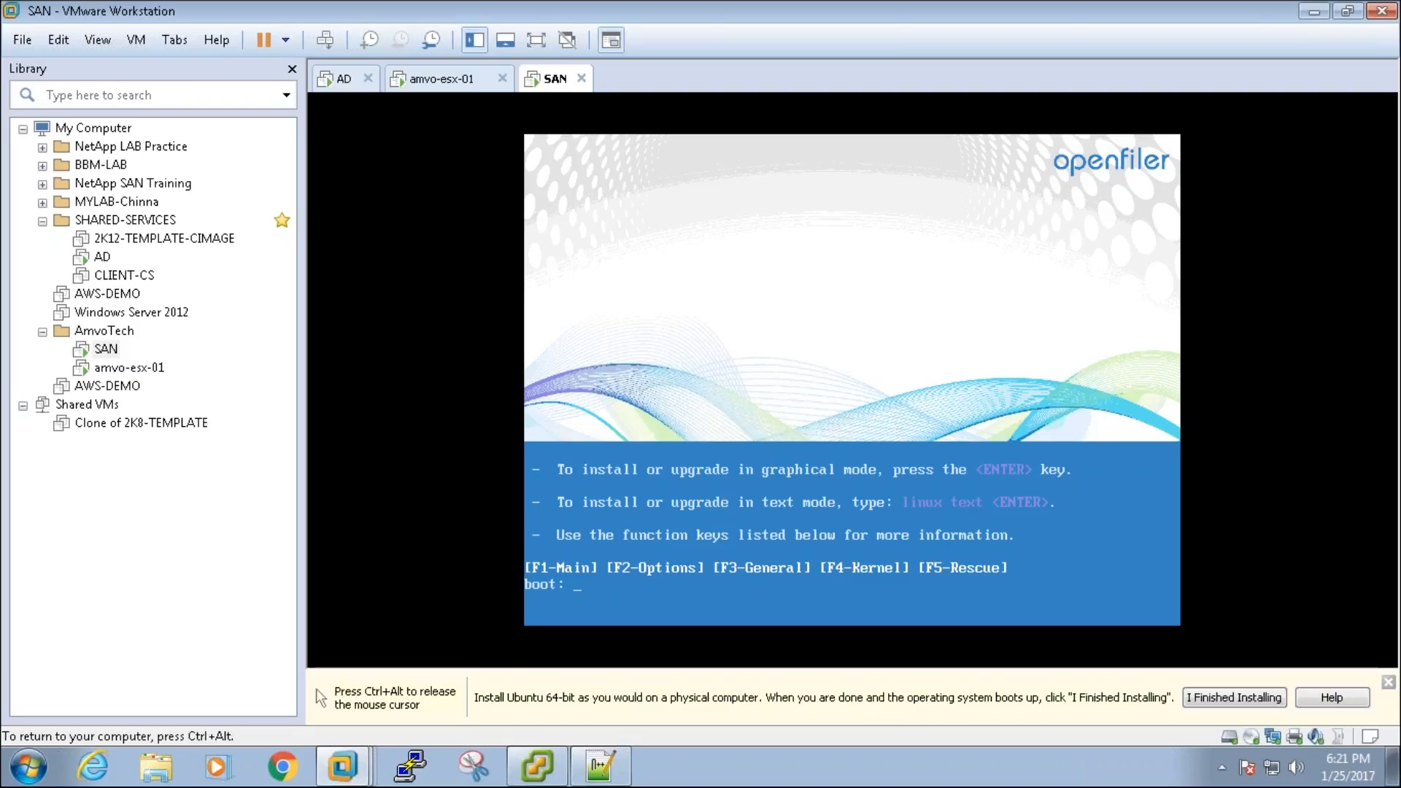
key(ctrl+alt)
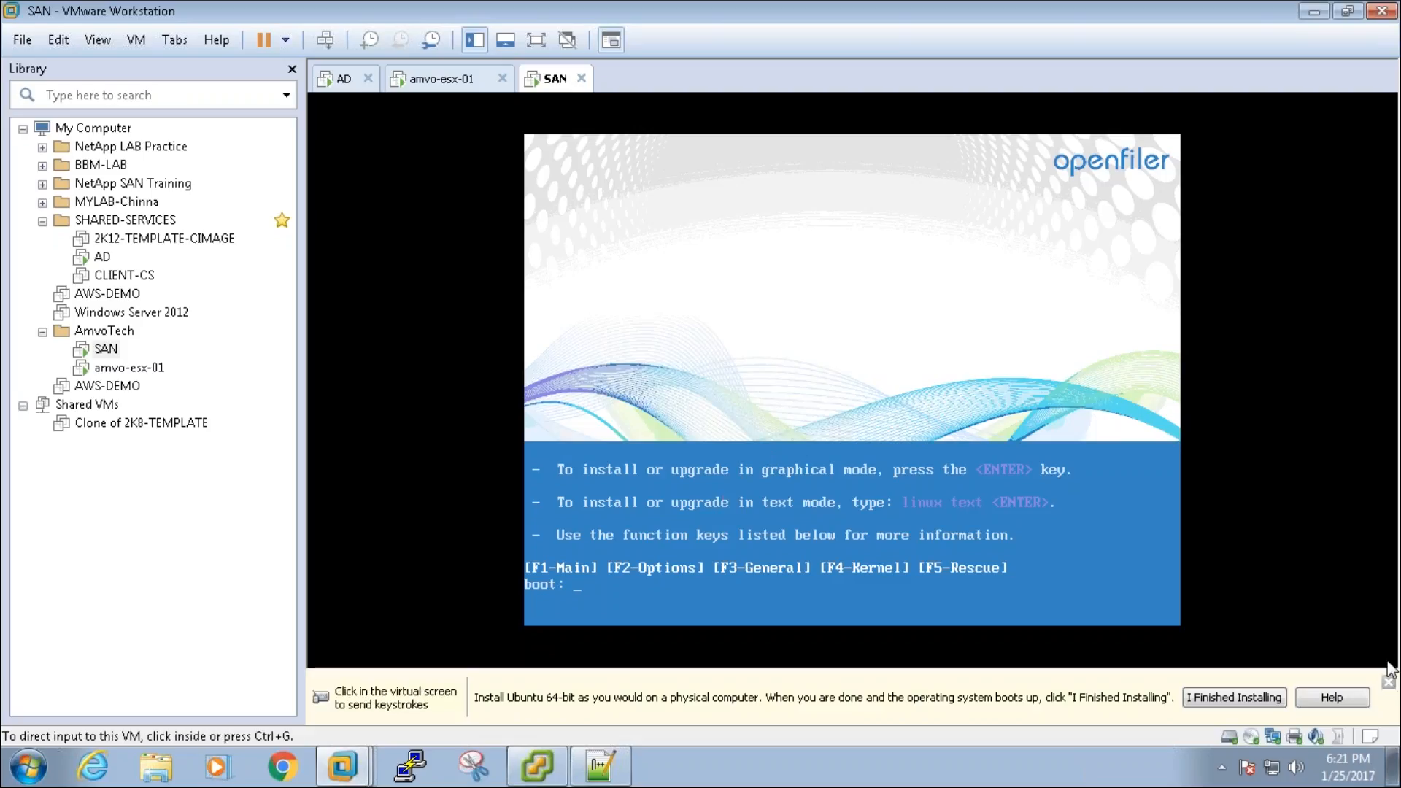
click(1388, 682)
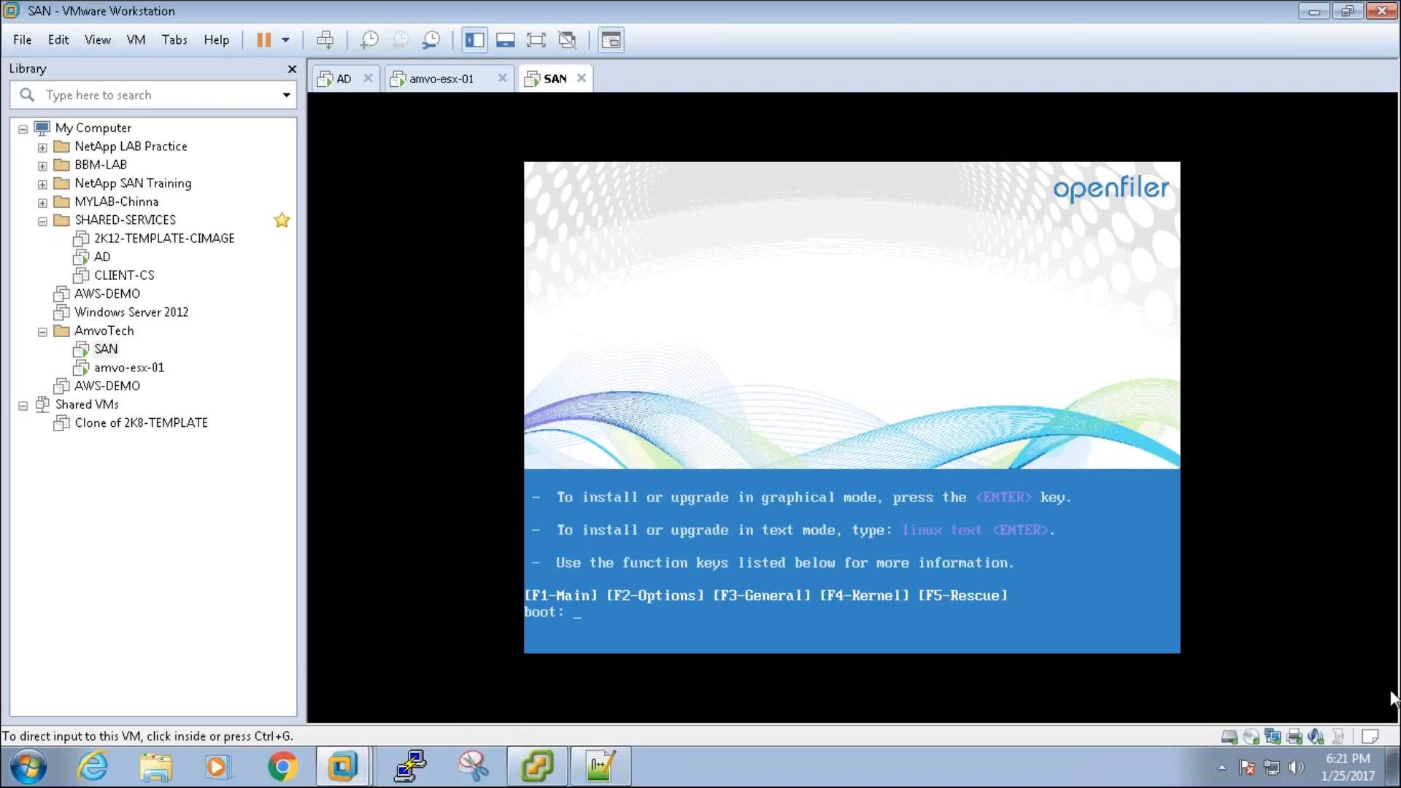
click(943, 417)
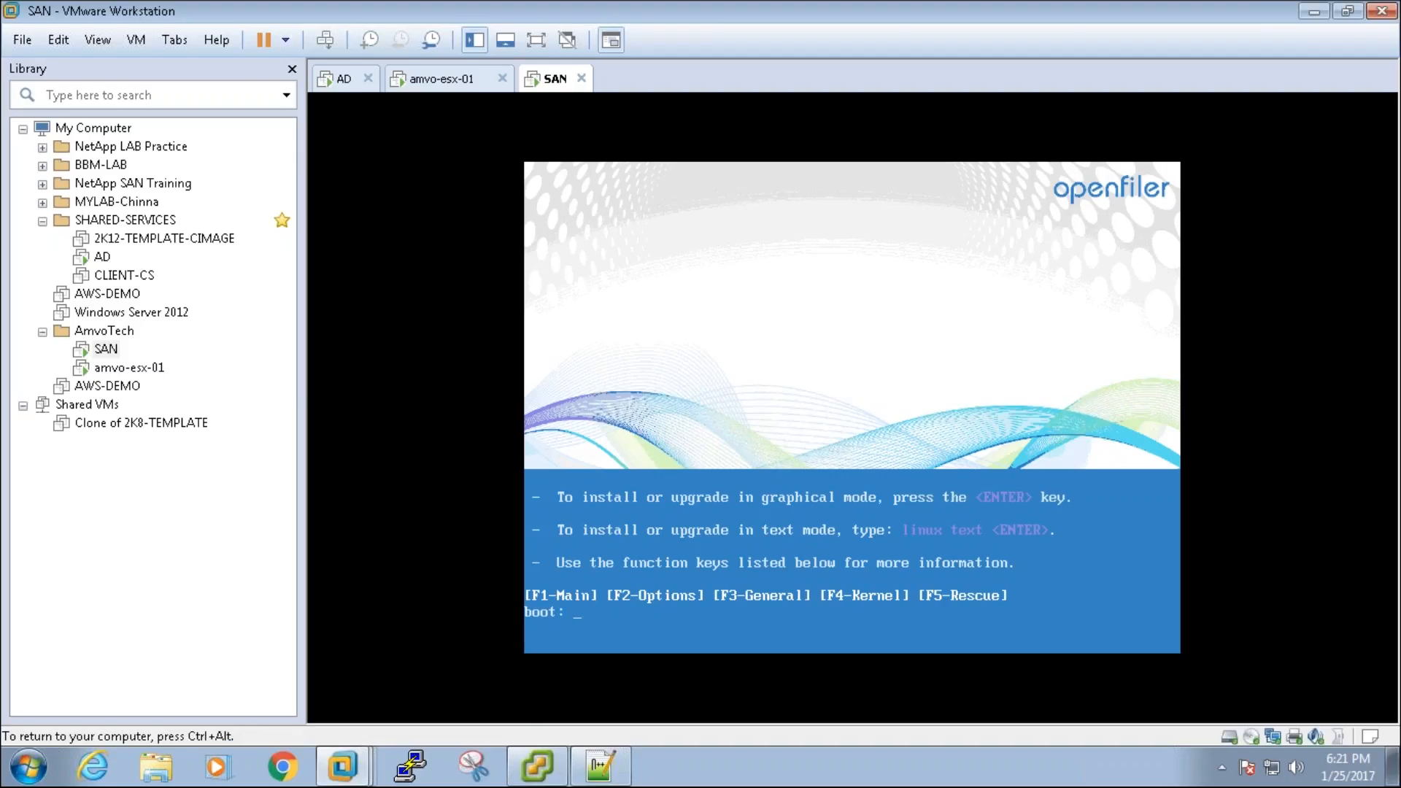
key(ctrl+alt)
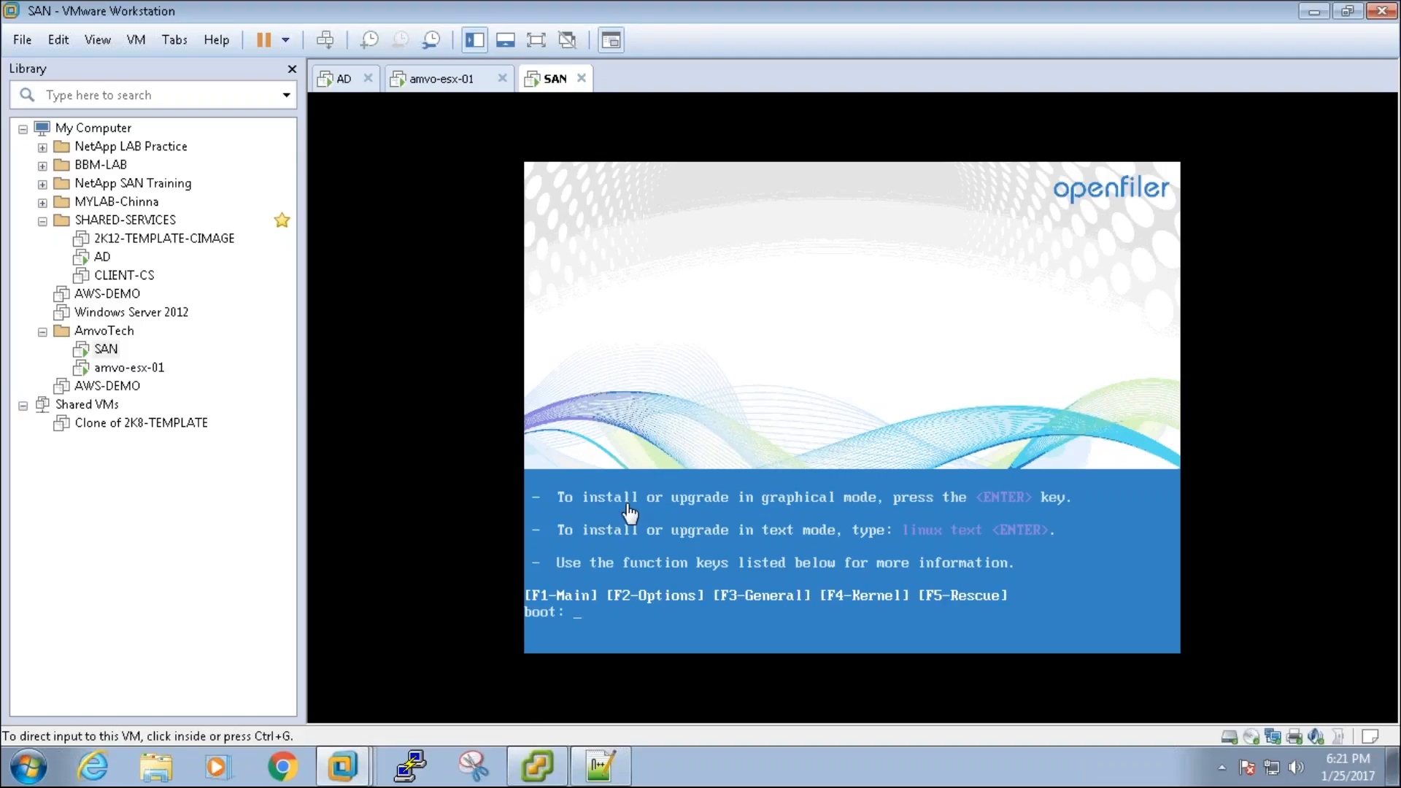
click(948, 494)
key(Return)
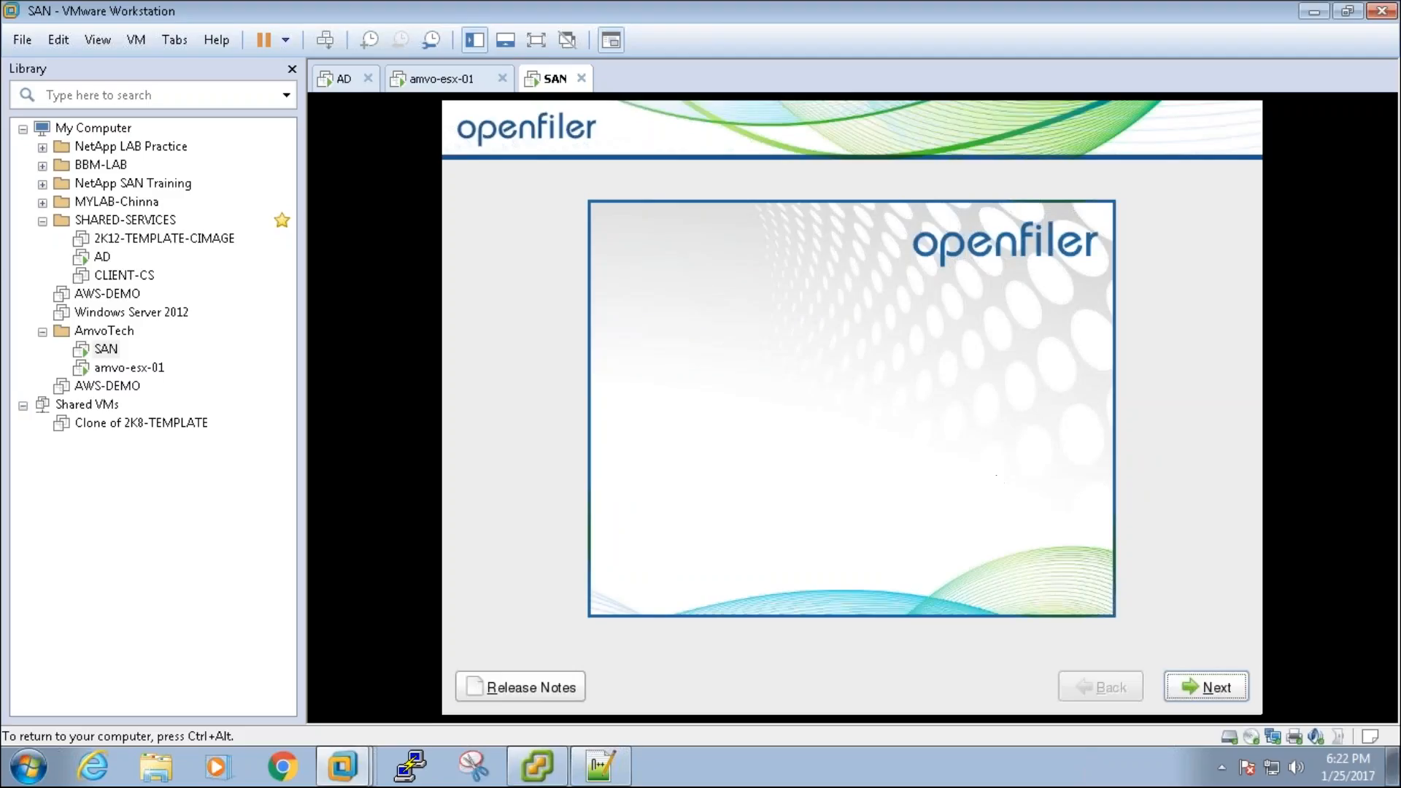
Step: Pass the welcome page, keep U.S. English keyboard, and approve initializing drive sda
key(Return)
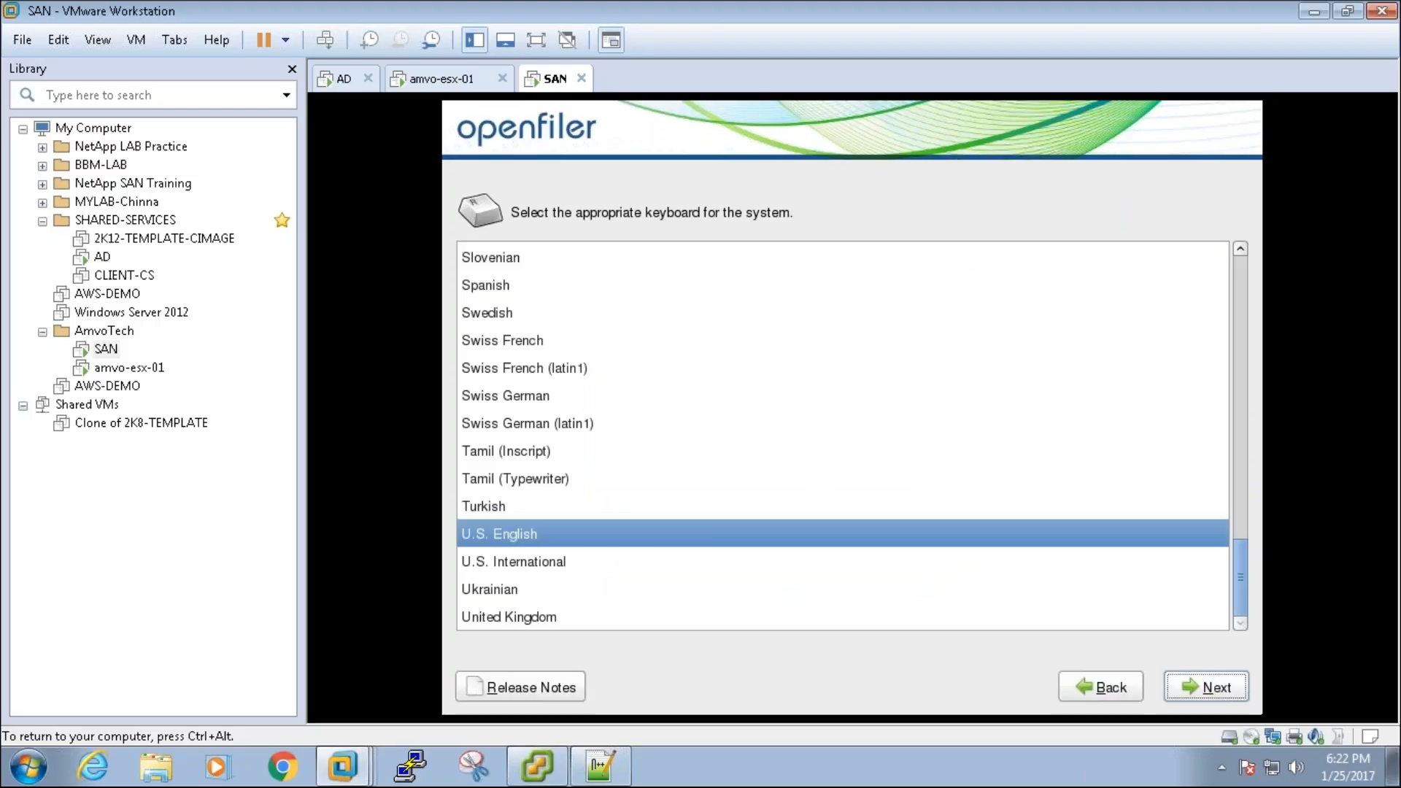
key(Return)
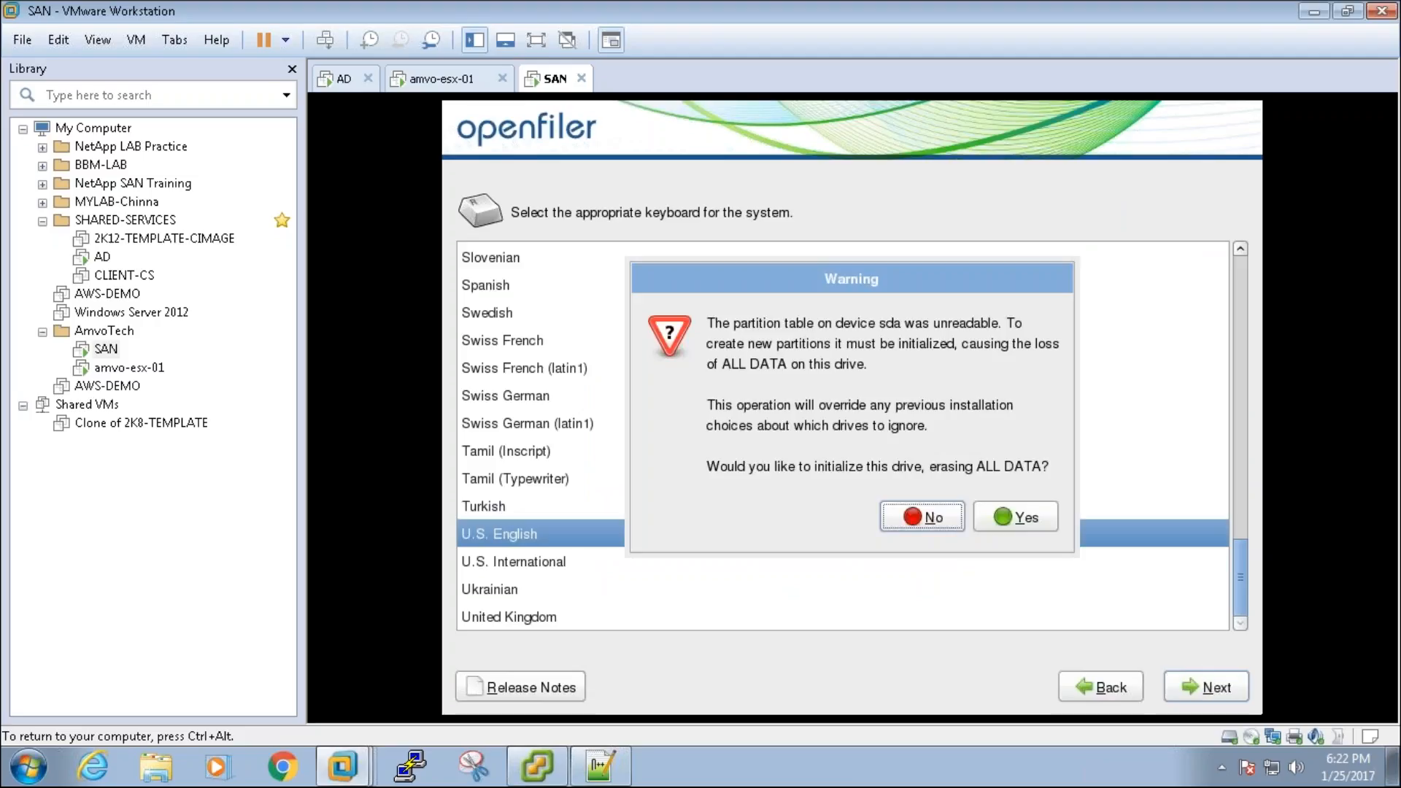
key(ctrl+alt)
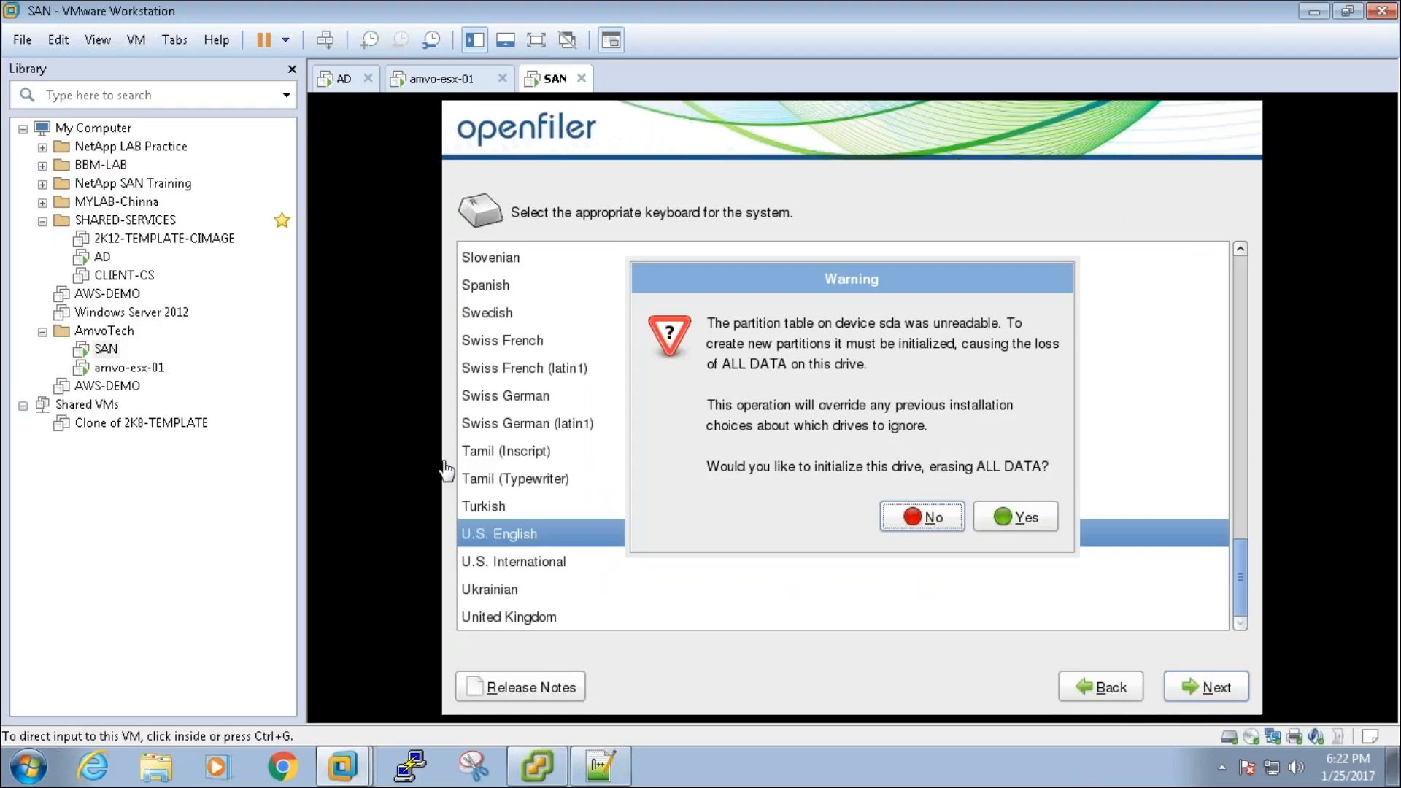
click(447, 471)
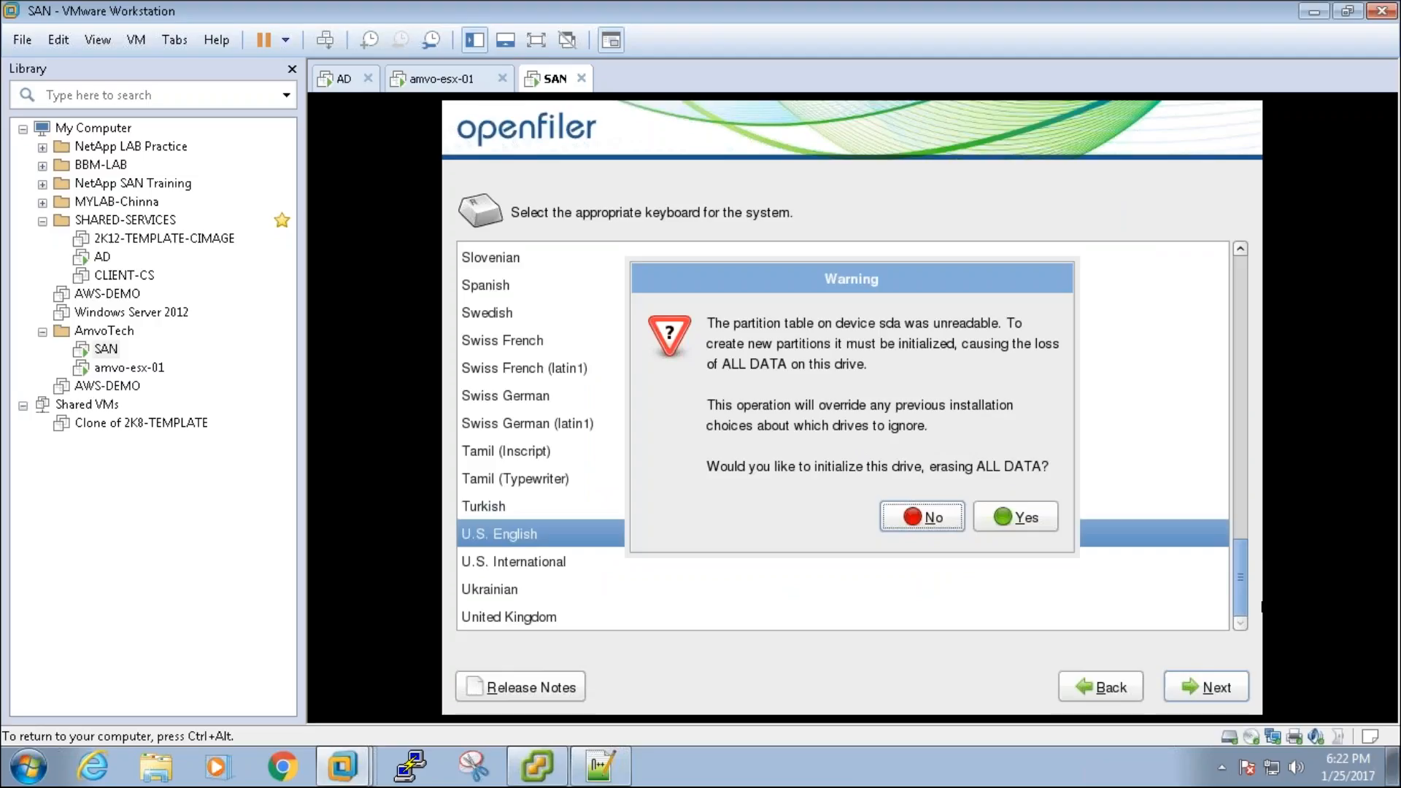
key(Tab)
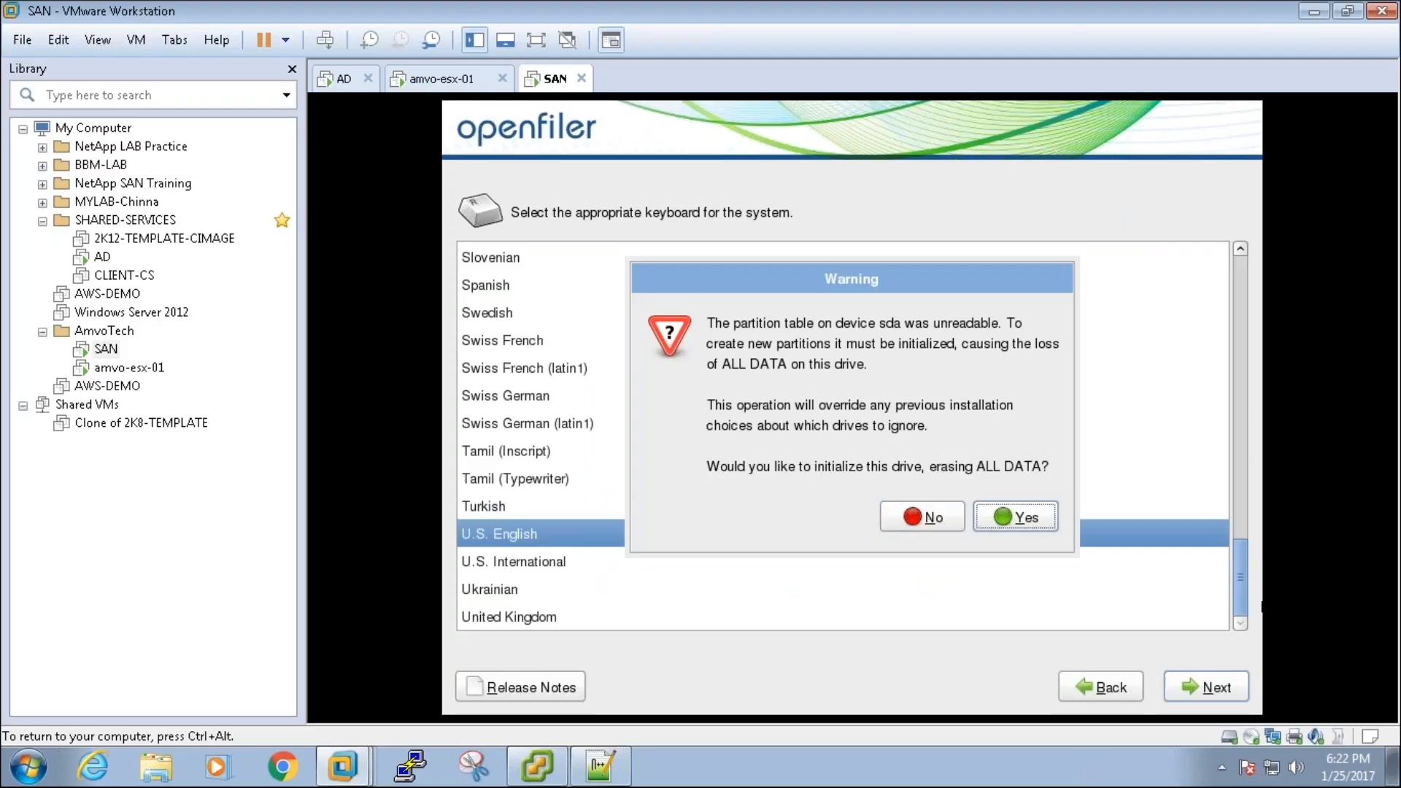
key(Return)
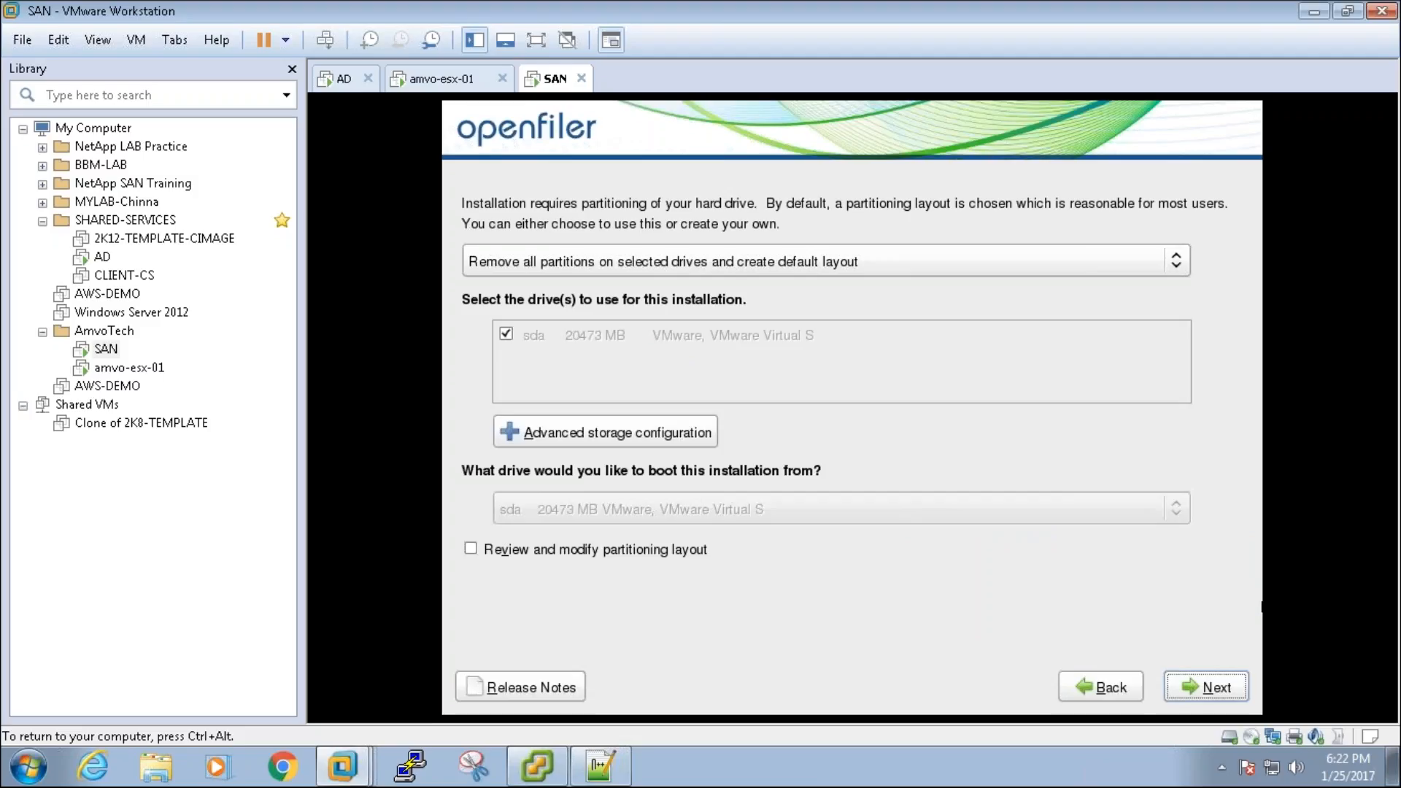
Step: Confirm removing all partitions on /dev/sda, keep DHCP and the America/New York time zone
key(Return)
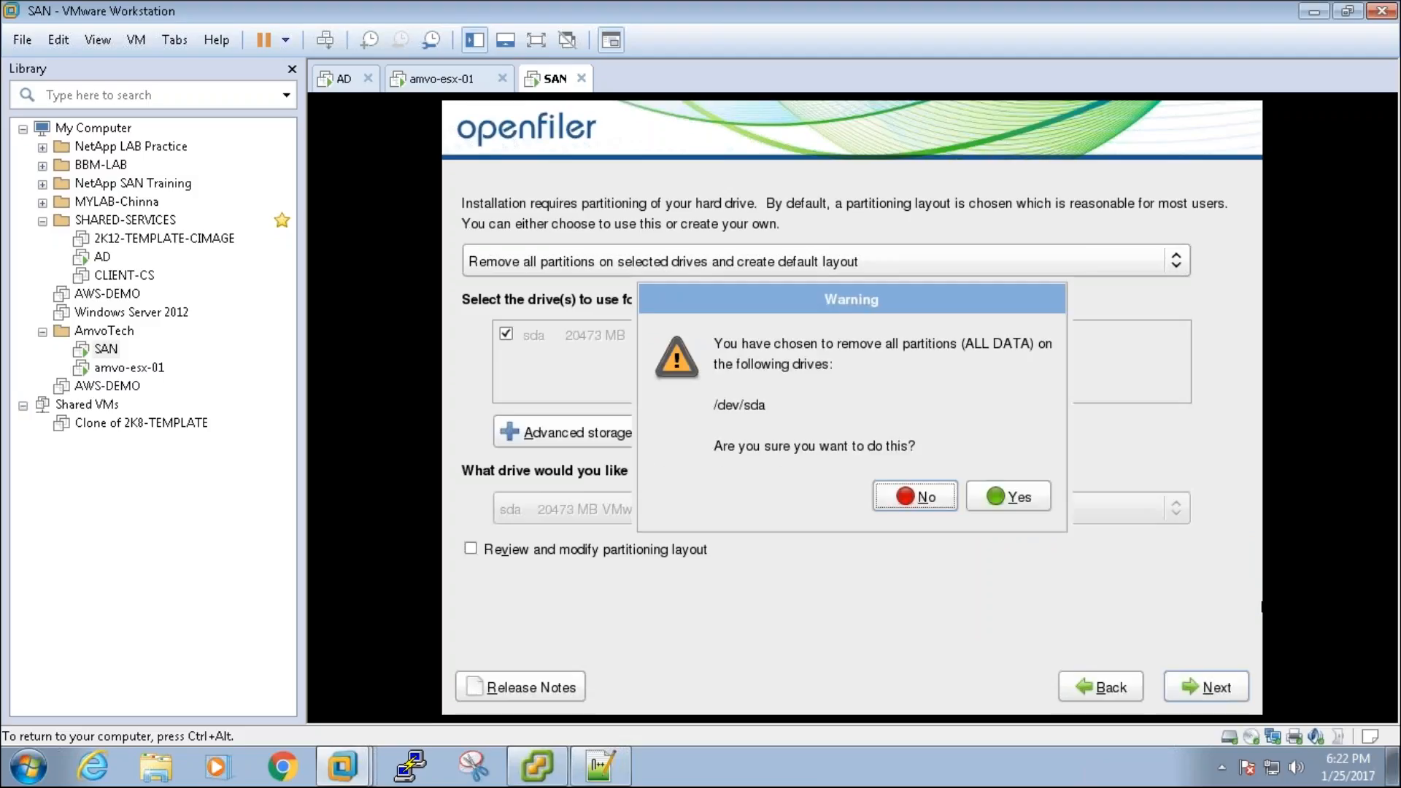
key(Tab)
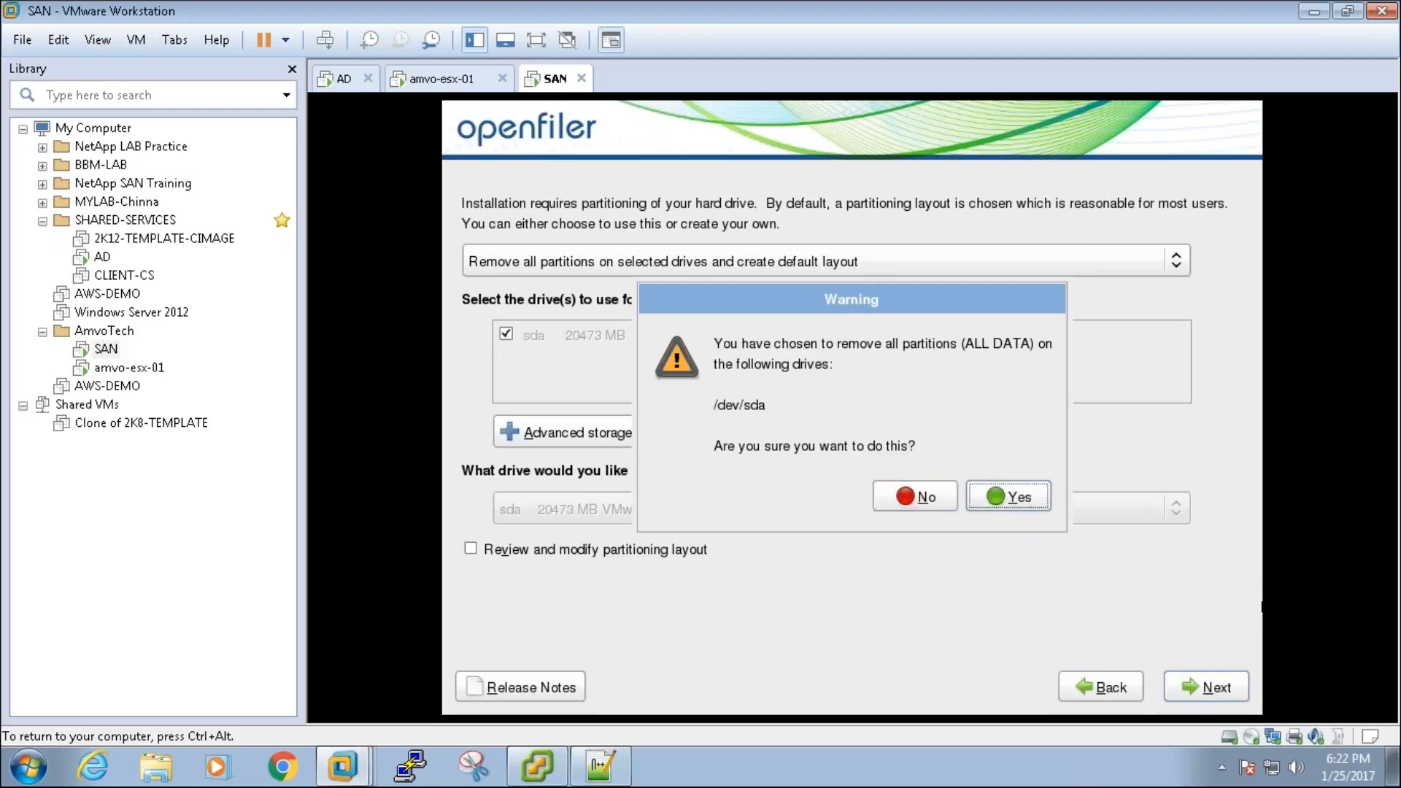
key(Return)
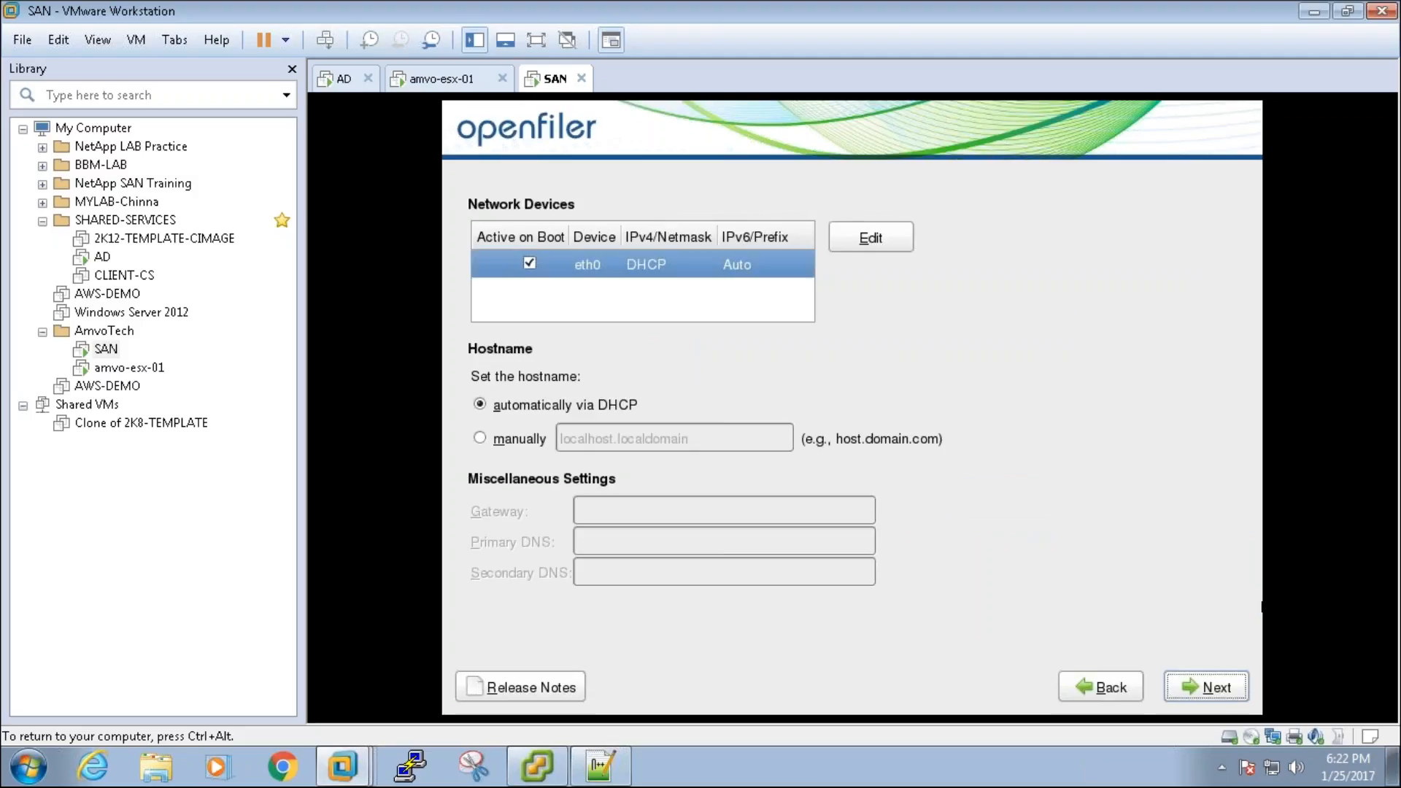
key(Return)
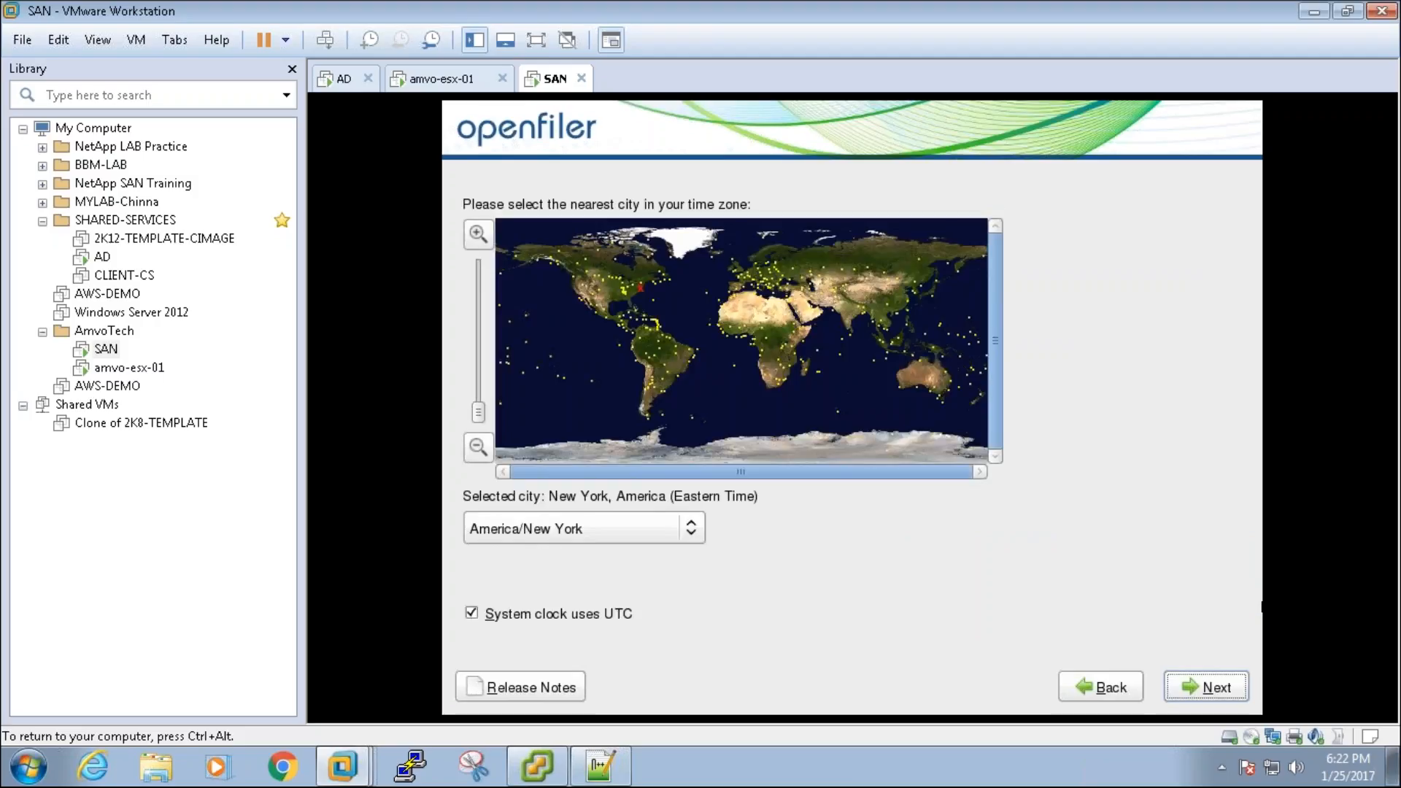
key(Return)
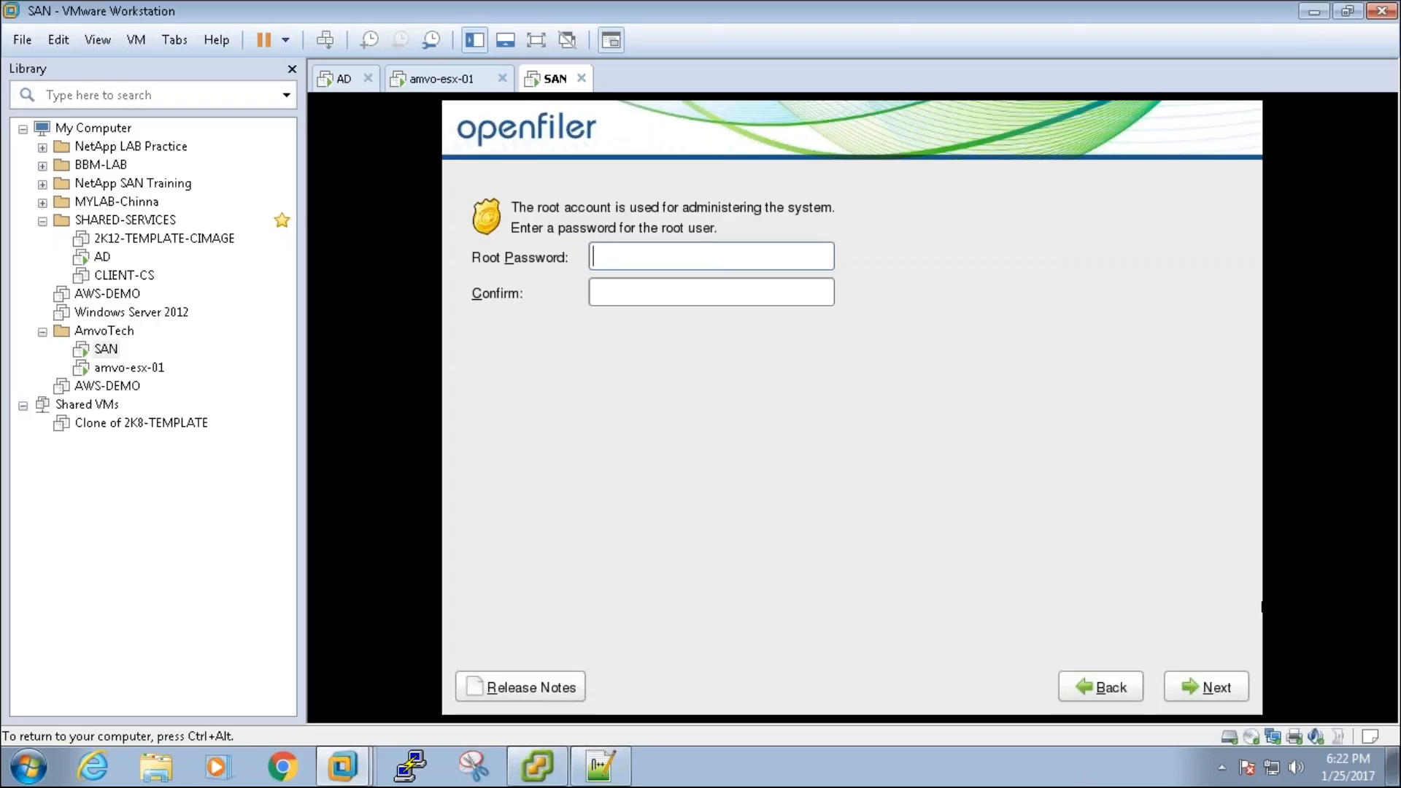
Step: Enter and confirm the root password, then begin the Openfiler installation
text(*********)
key(Tab)
text(*********)
key(Return)
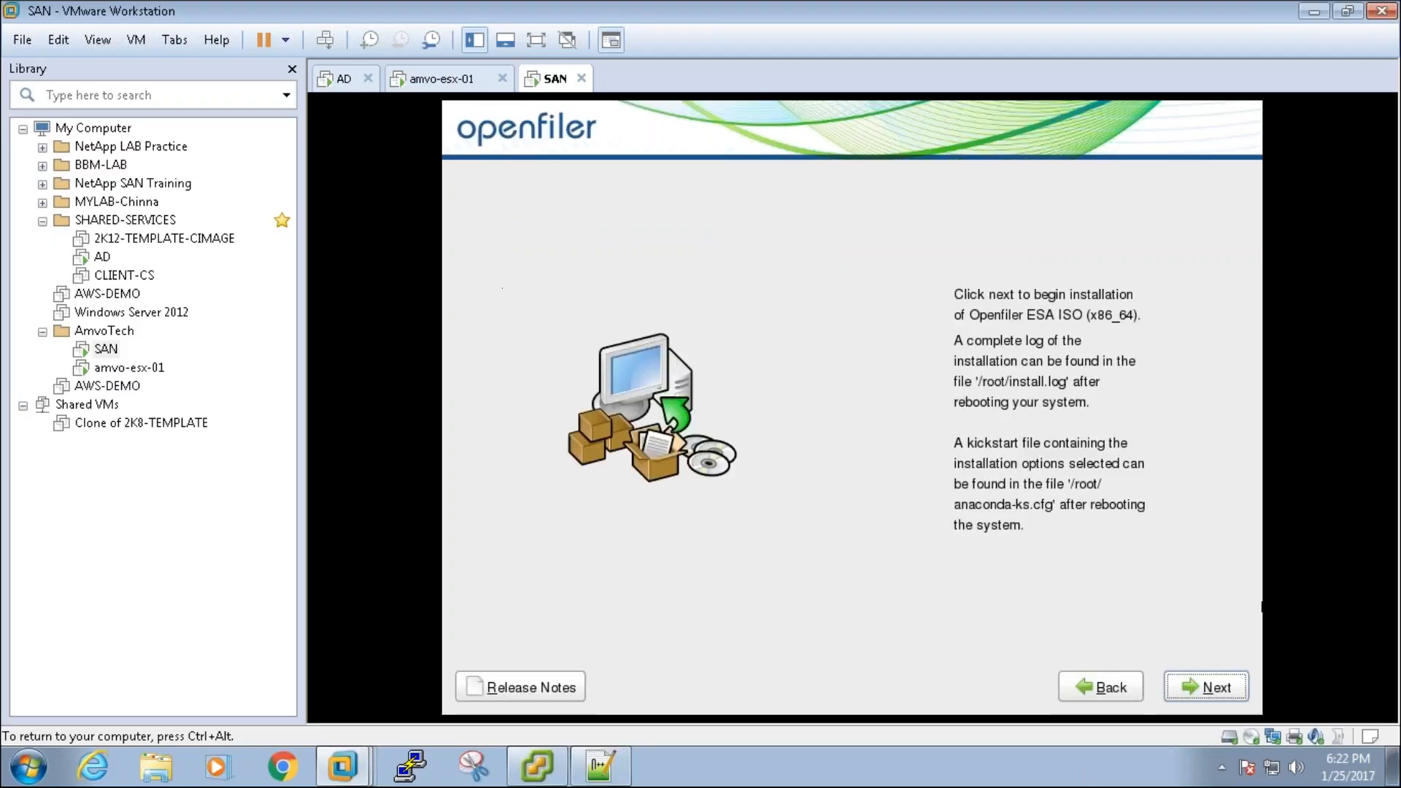
key(Return)
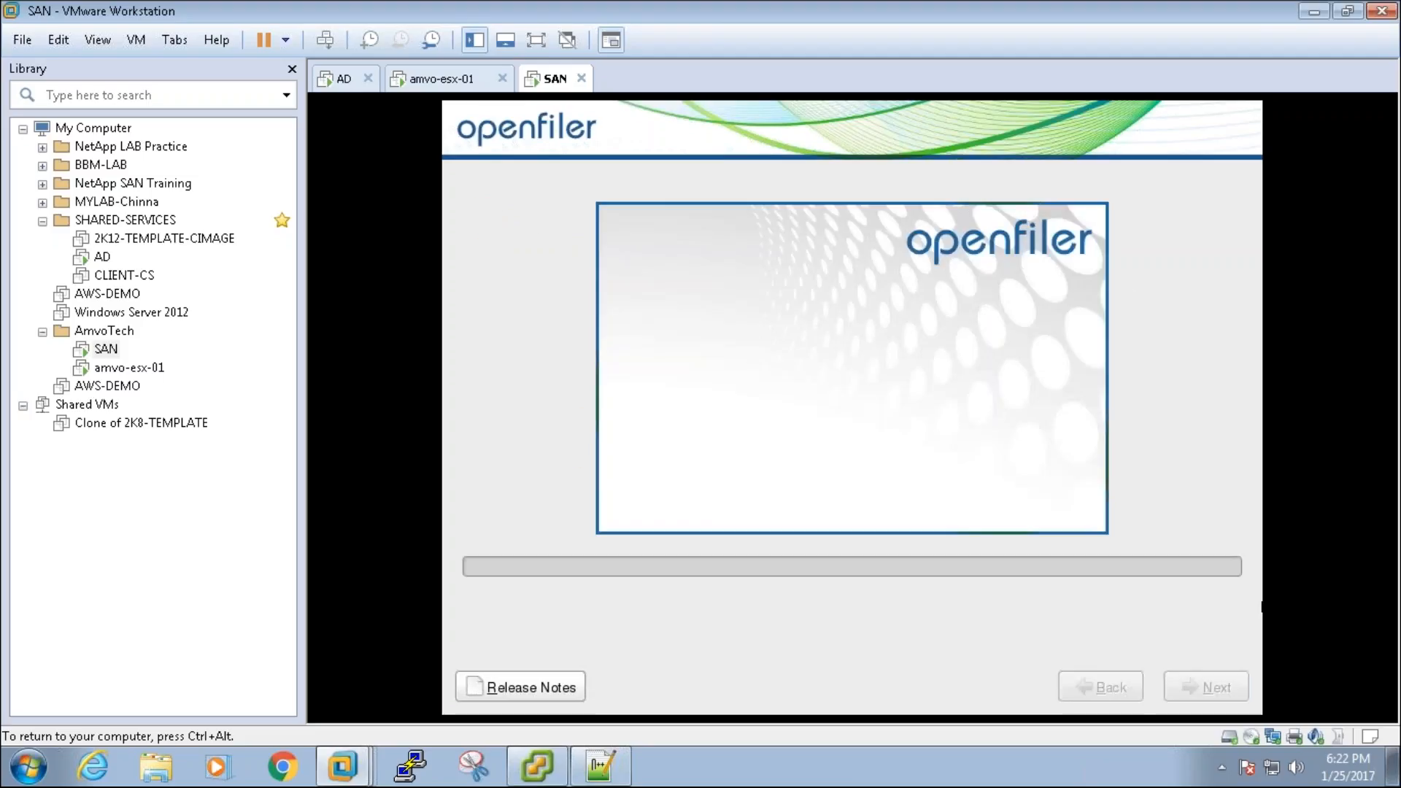
Step: Release the VM while the install runs and bring the Notepad++ notes forward
key(ctrl+alt)
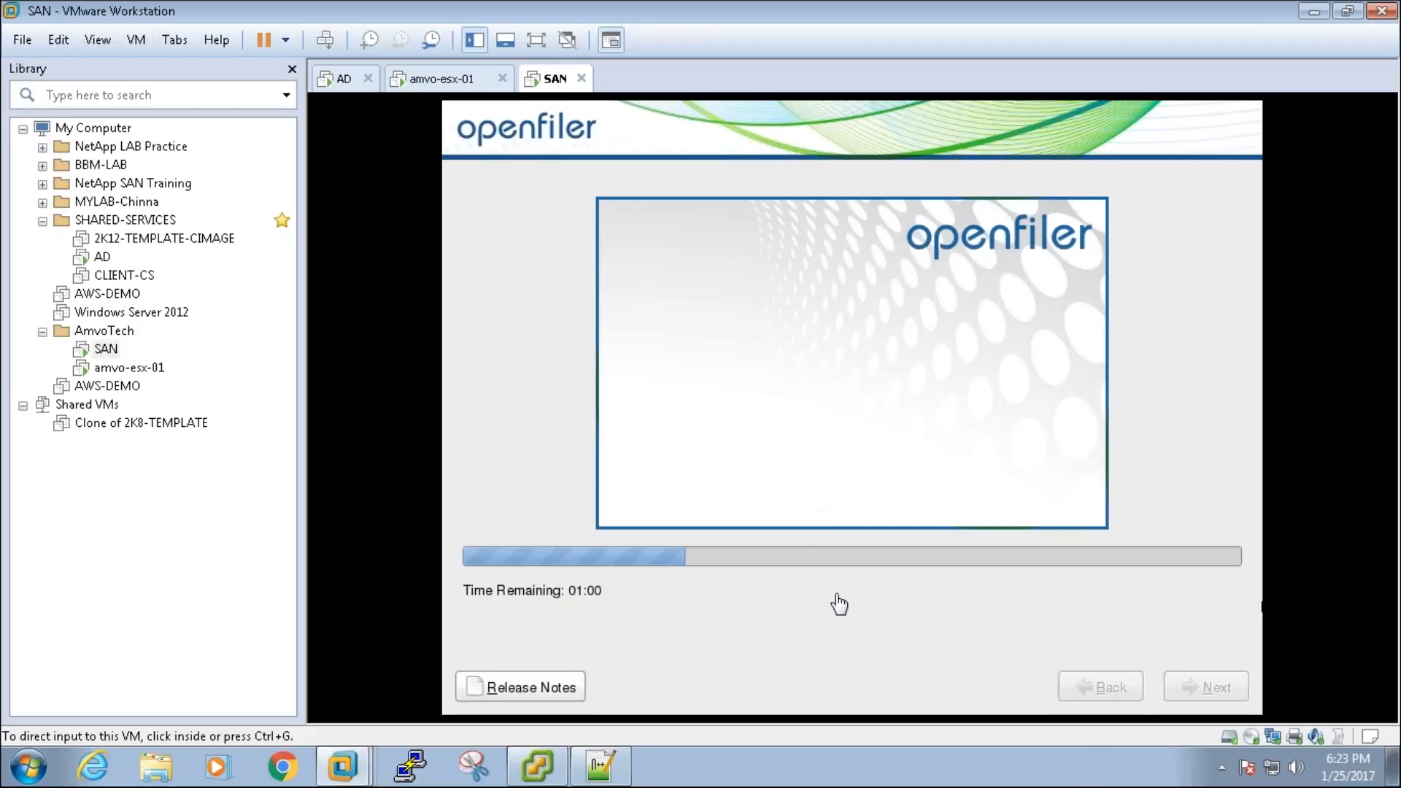
click(624, 777)
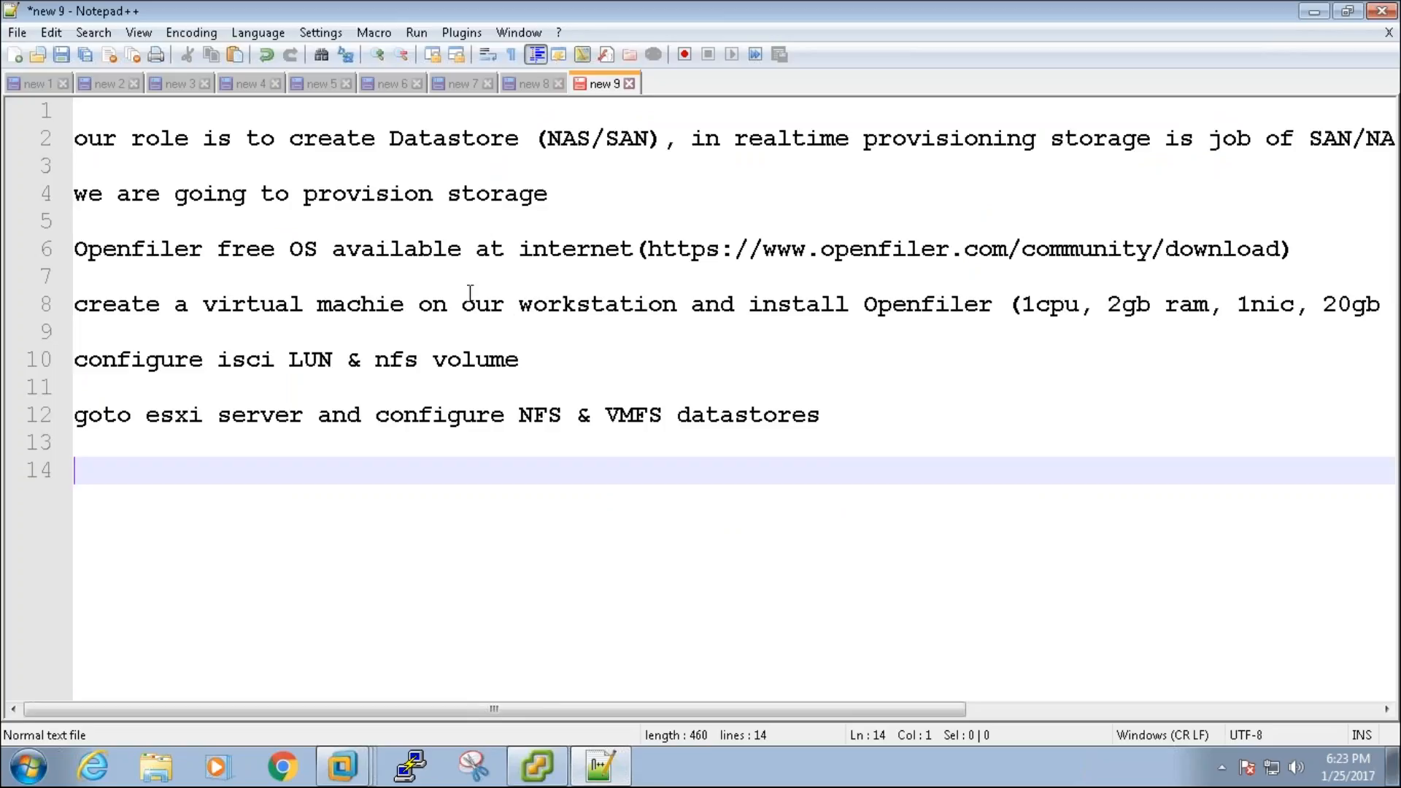
Step: Review the iSCSI and NFS lines in the notes and check the installer's progress
drag(463, 305, 647, 304)
drag(521, 361, 552, 357)
click(231, 362)
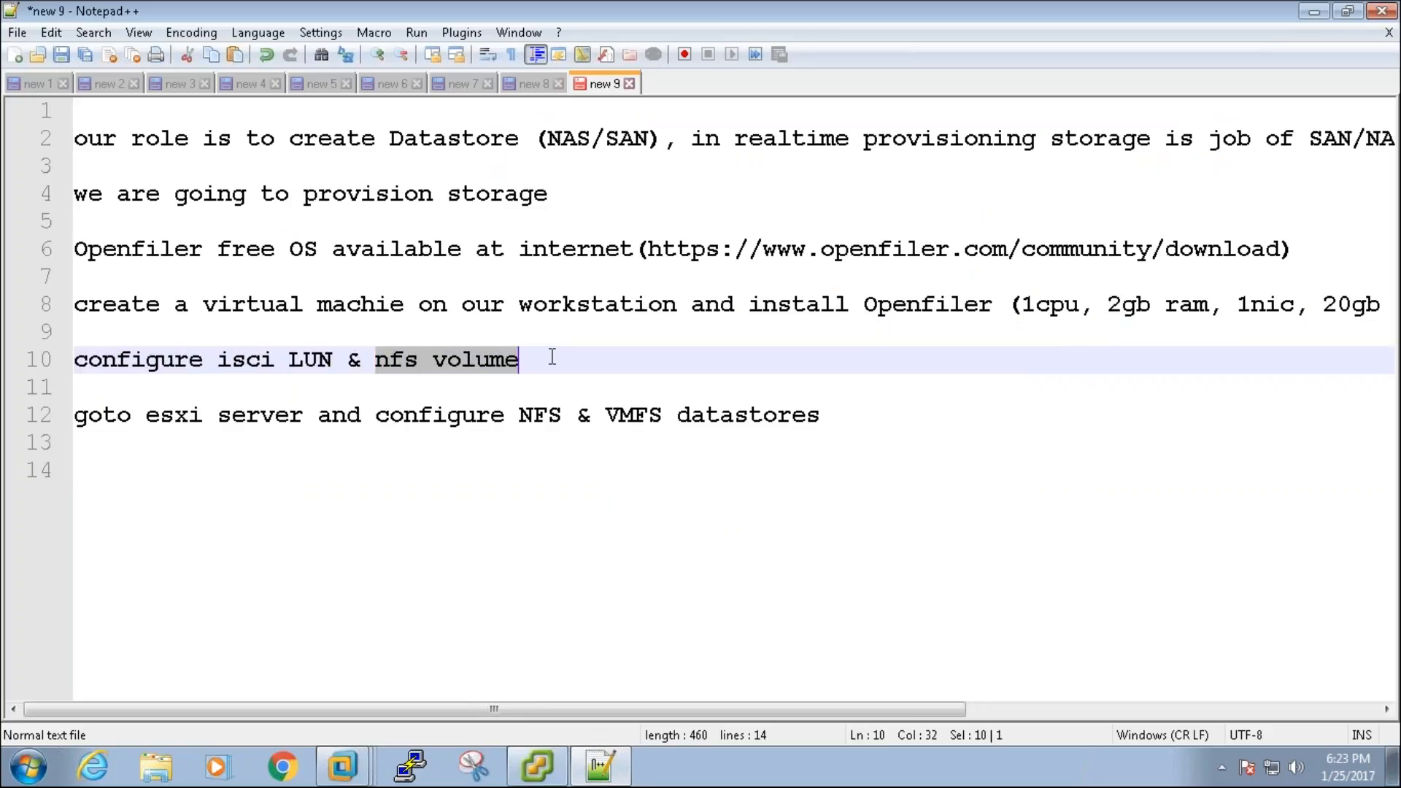
key(alt+Tab)
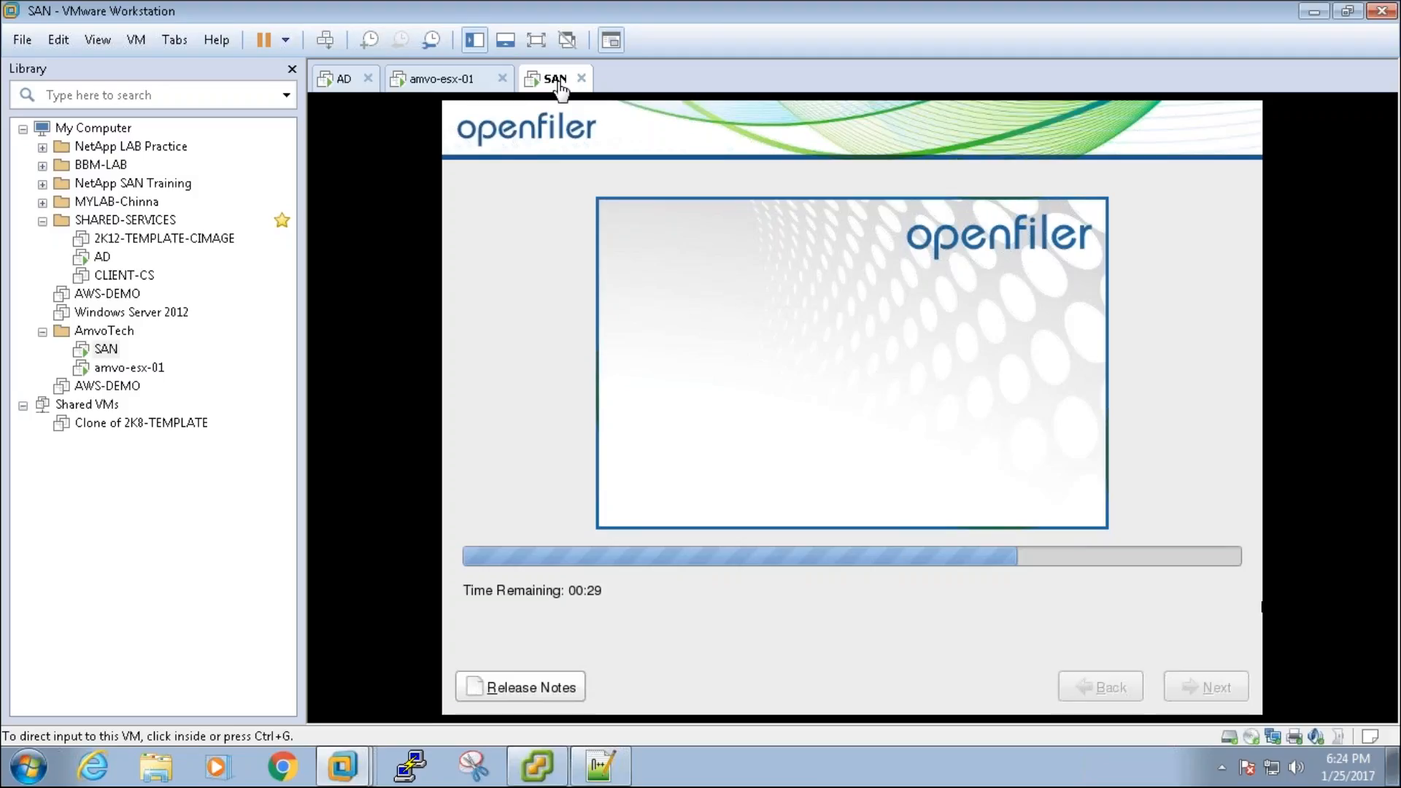
click(614, 762)
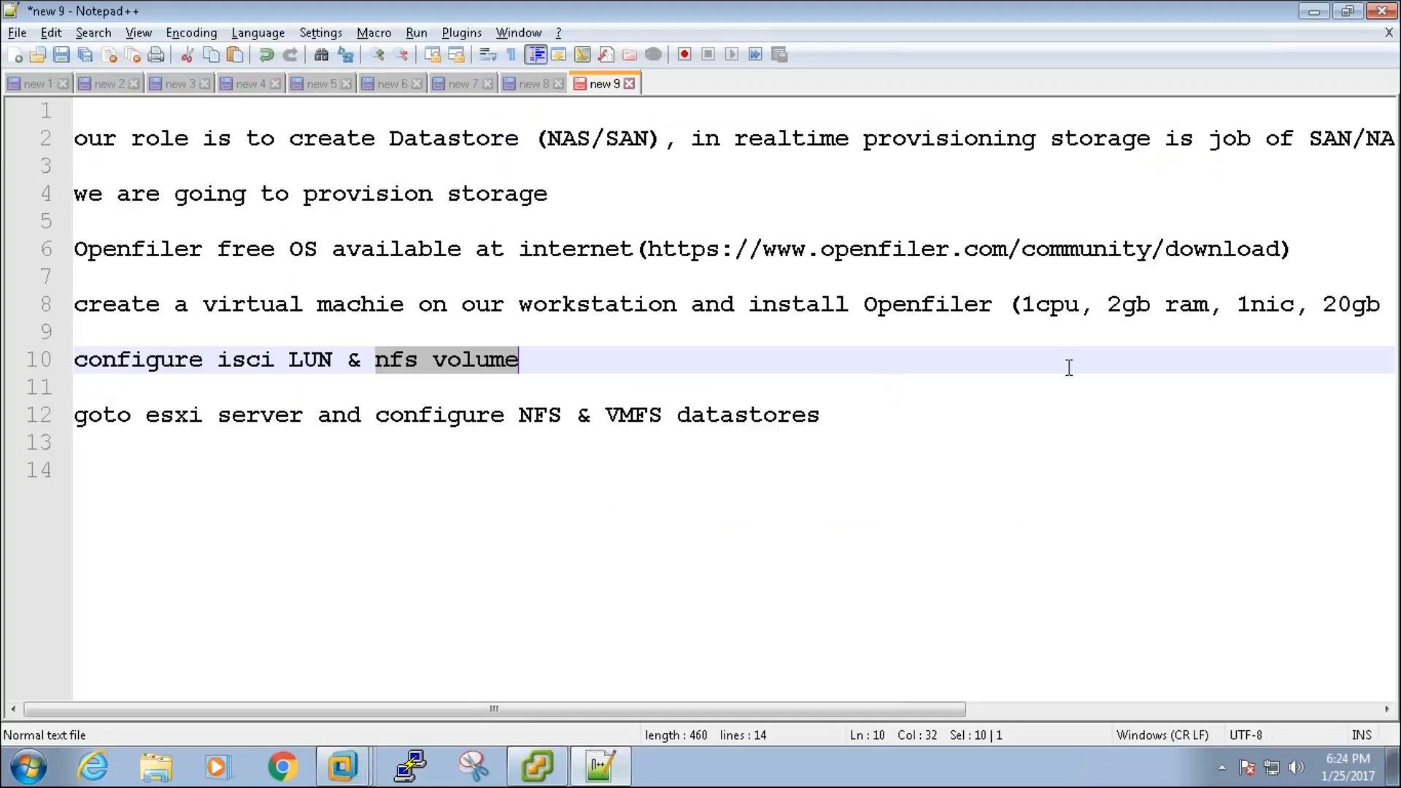
Step: Change the planned RAM on line 8 from 2gb to 1gb and minimize the notes
click(1129, 311)
key(BackSpace)
text(1)
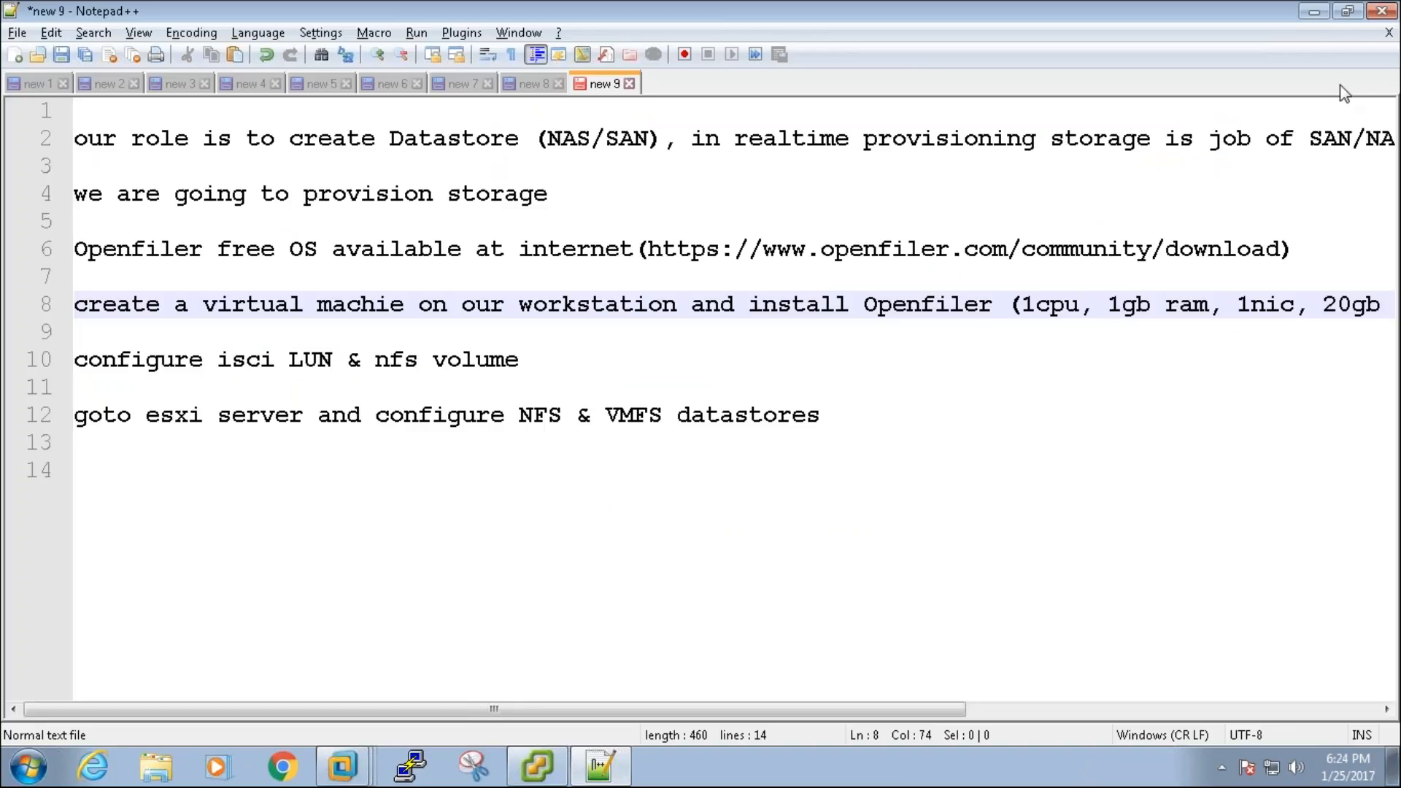
click(1314, 12)
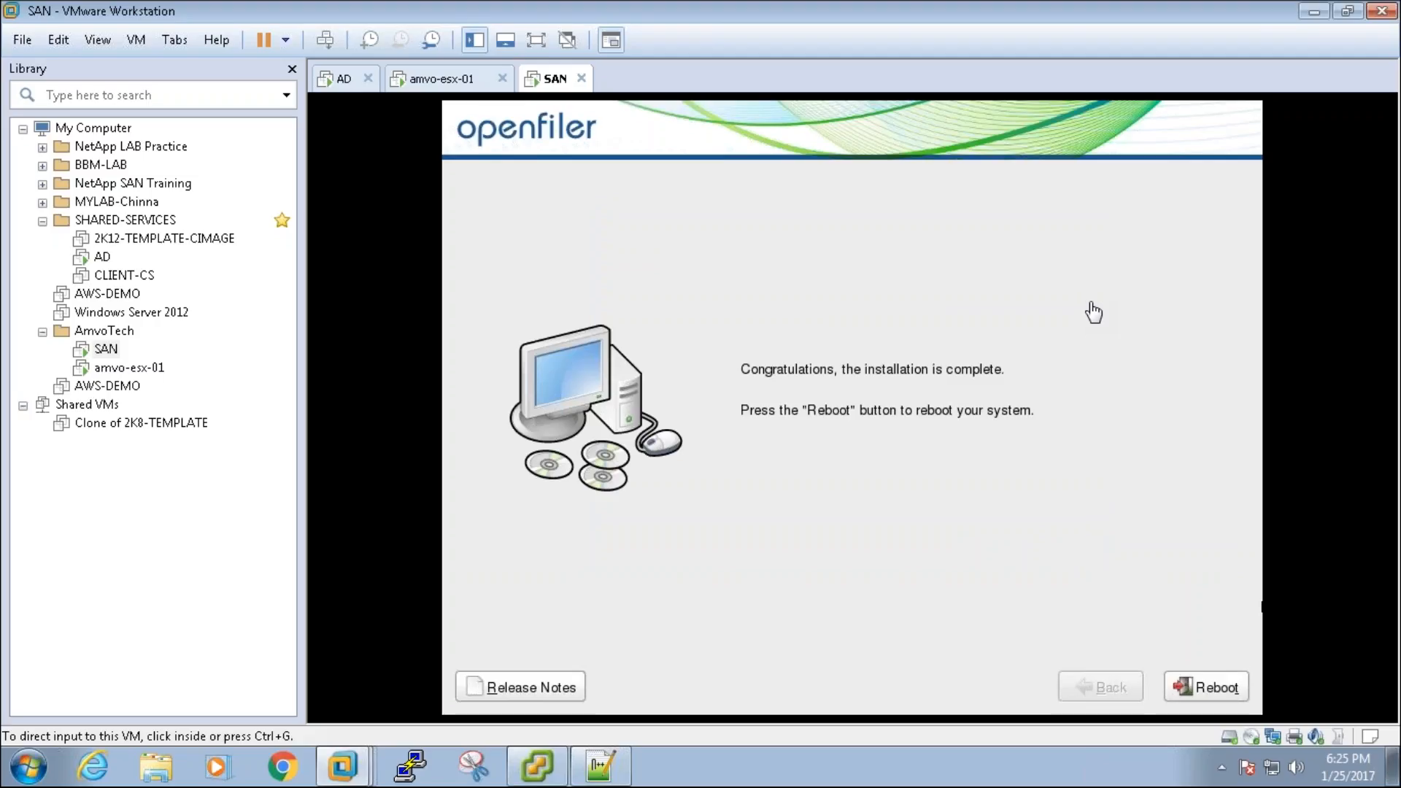
Step: Reboot the freshly installed Openfiler system from the congratulations screen
click(1157, 406)
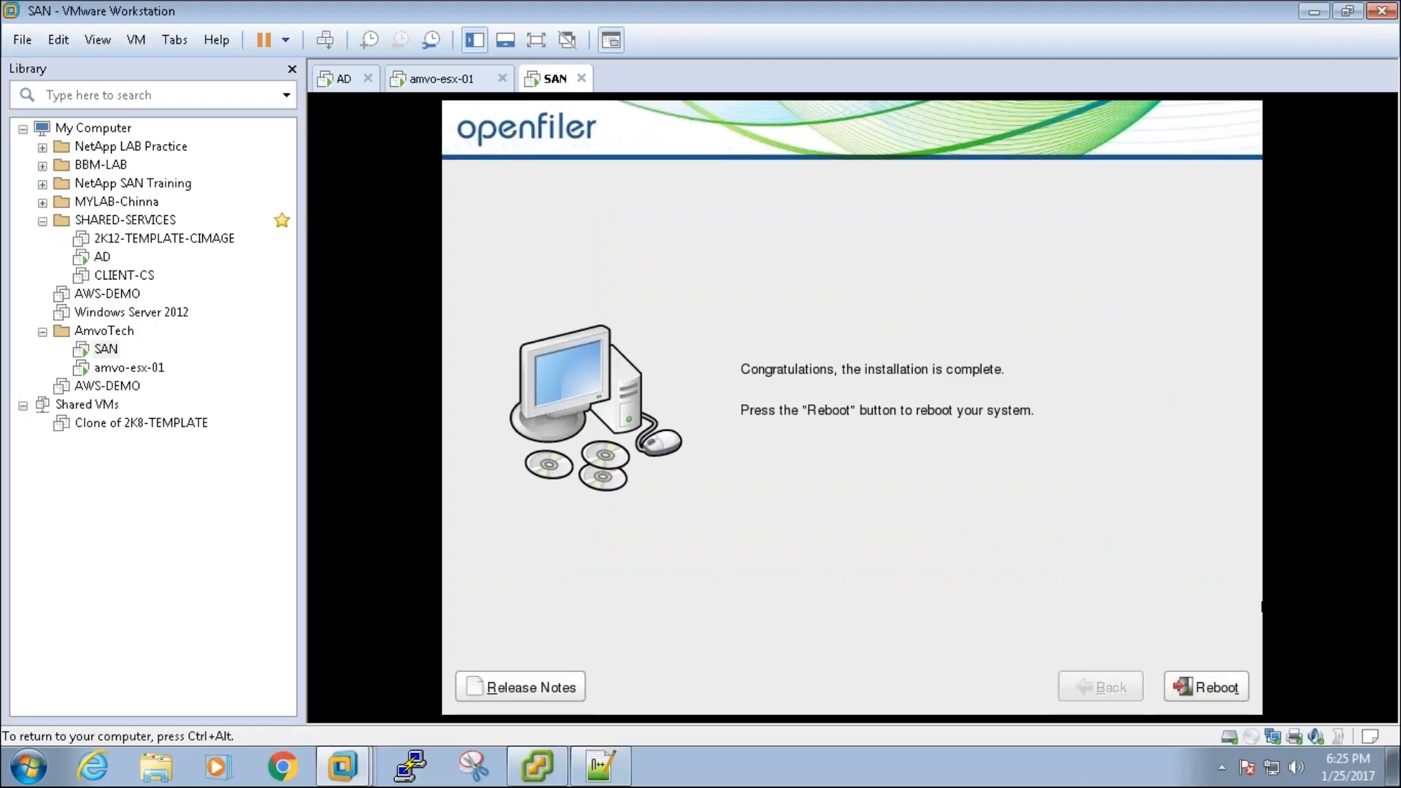
key(Return)
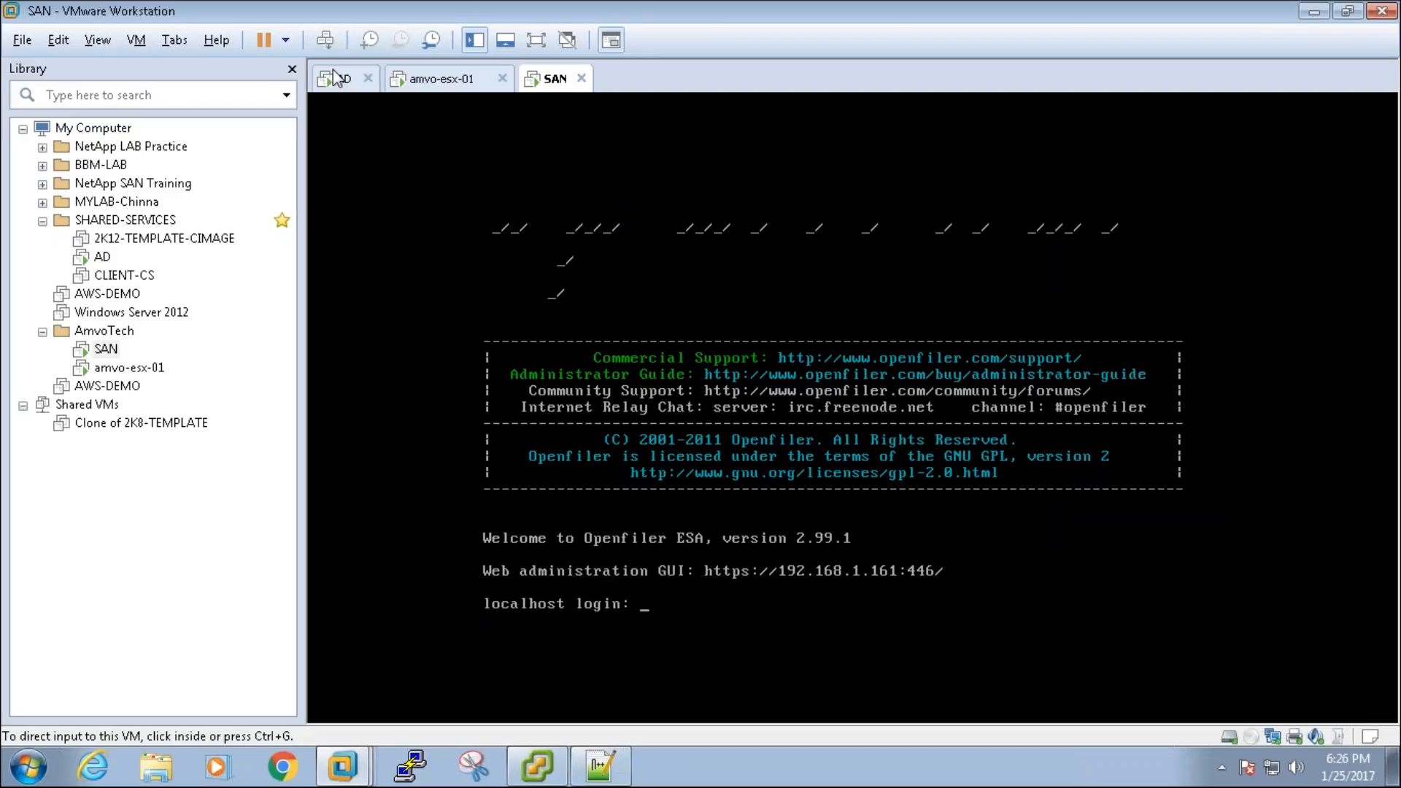
Step: From Command Prompt, run a continuous ping to 192.168.1.161, then minimize the console
click(32, 768)
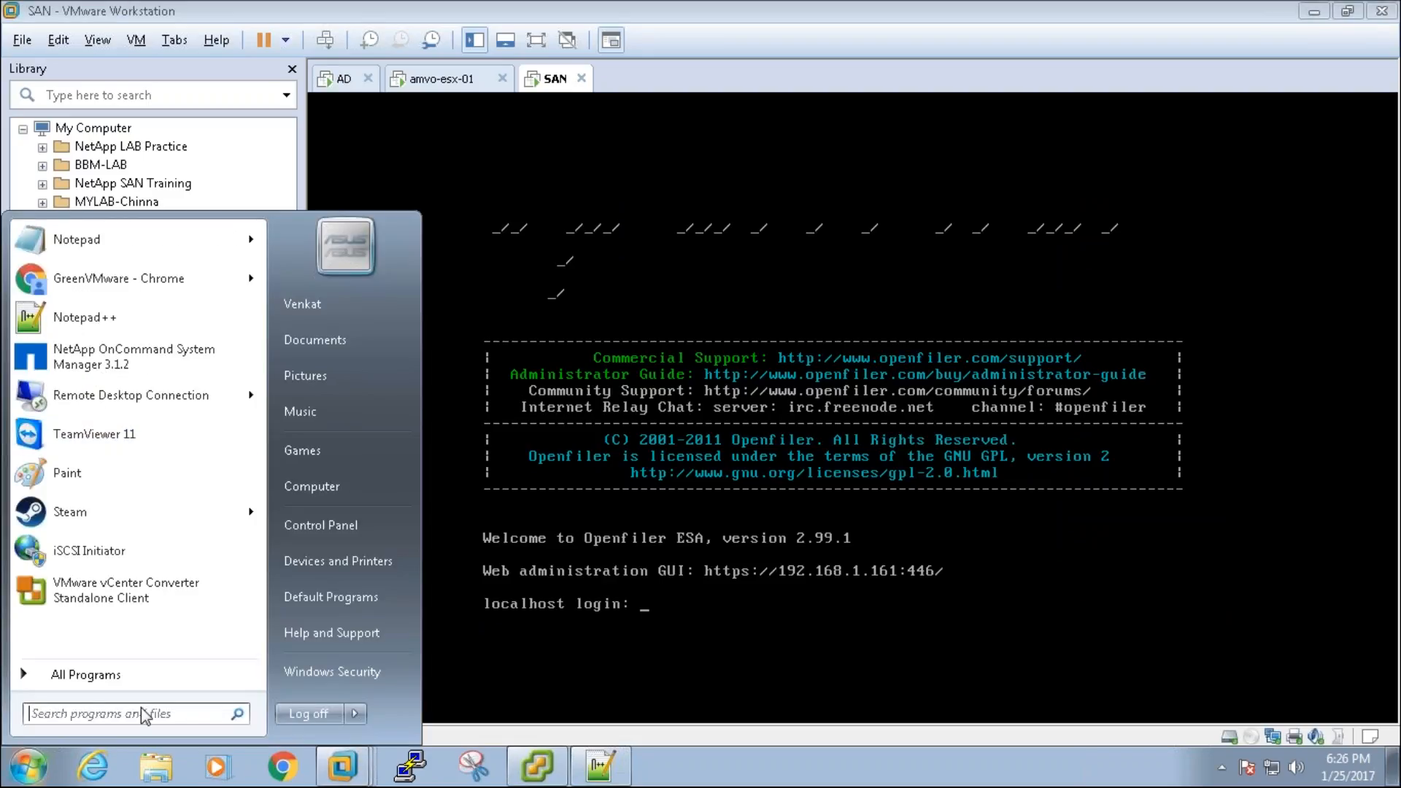
text(CMD)
key(Return)
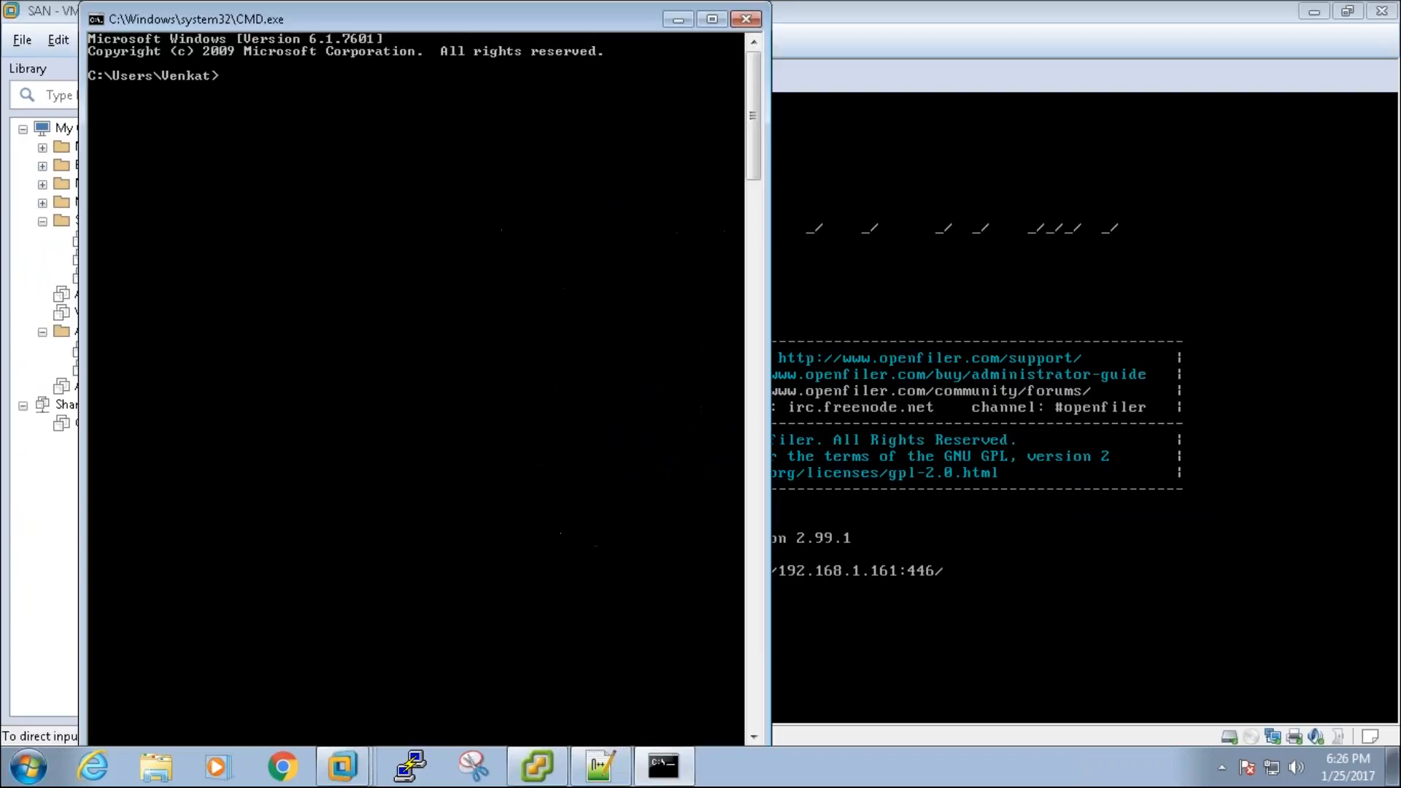
text(PING 192.168.1.161 -t)
key(Return)
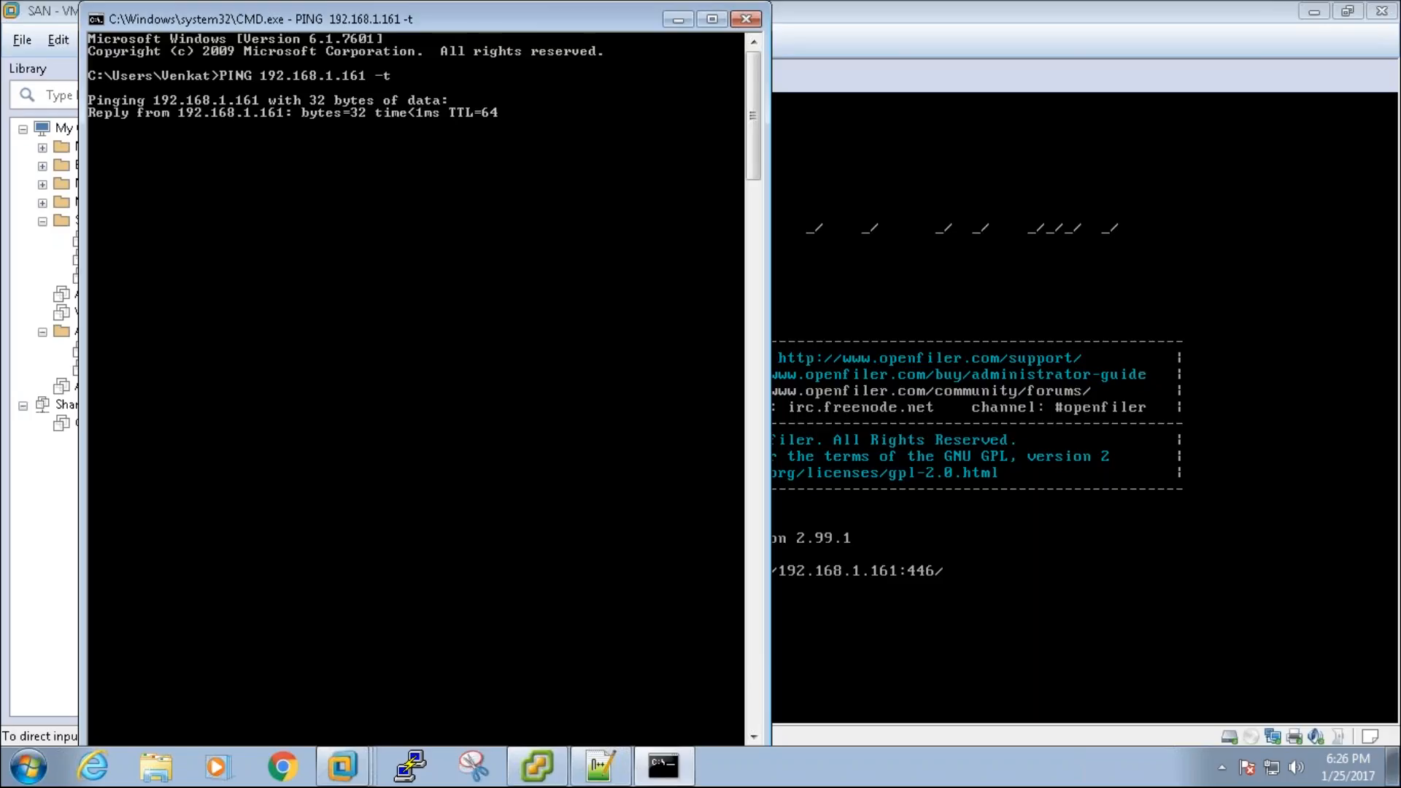
click(677, 21)
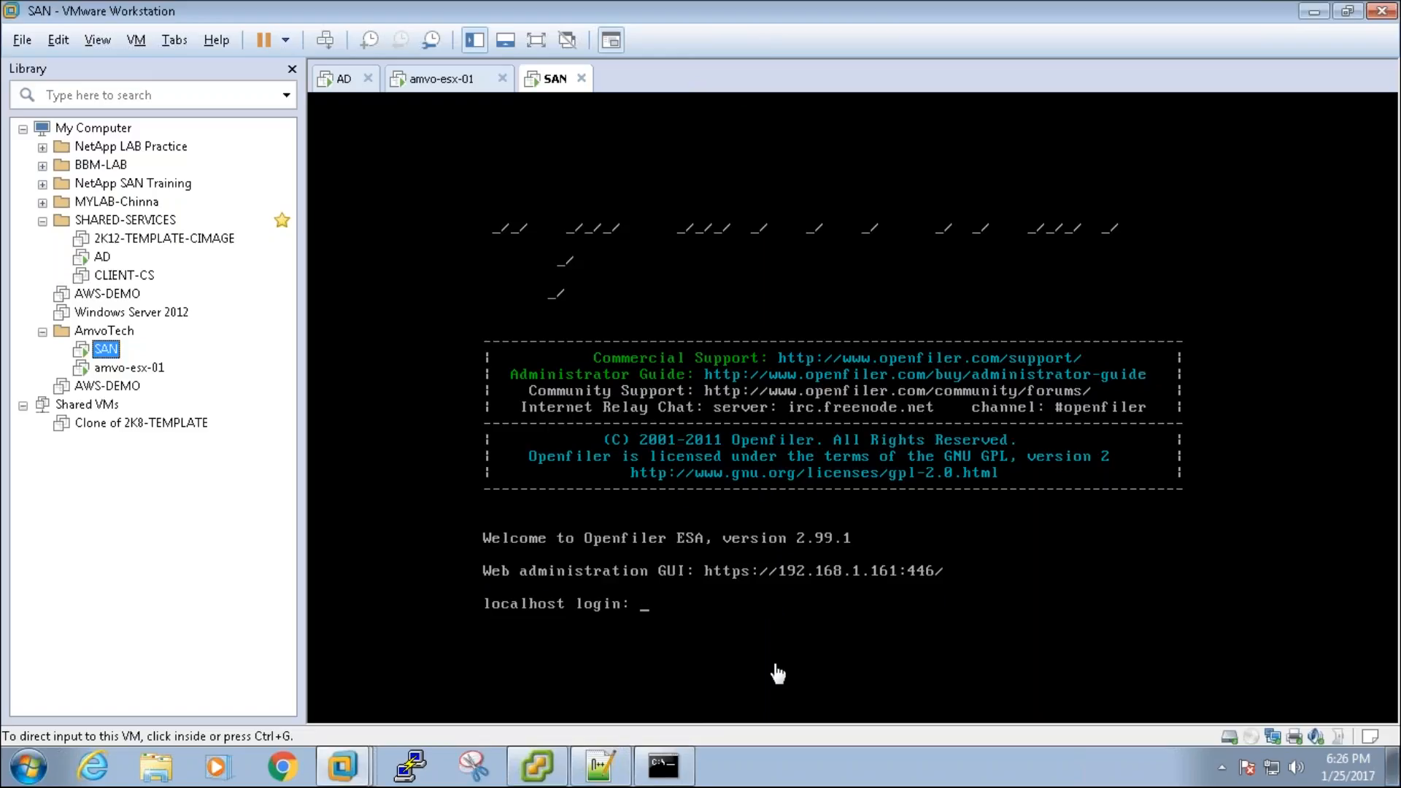
click(286, 781)
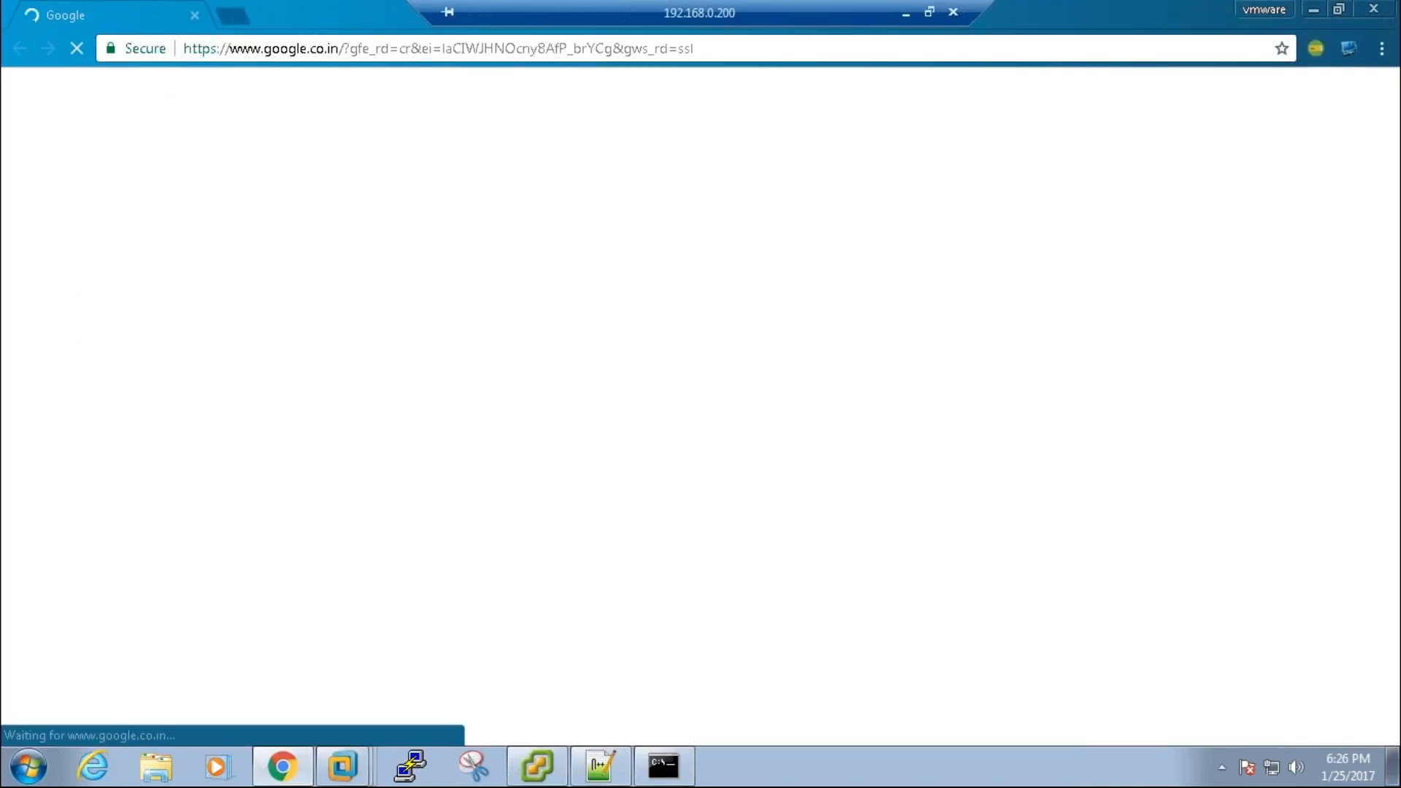
text(ht)
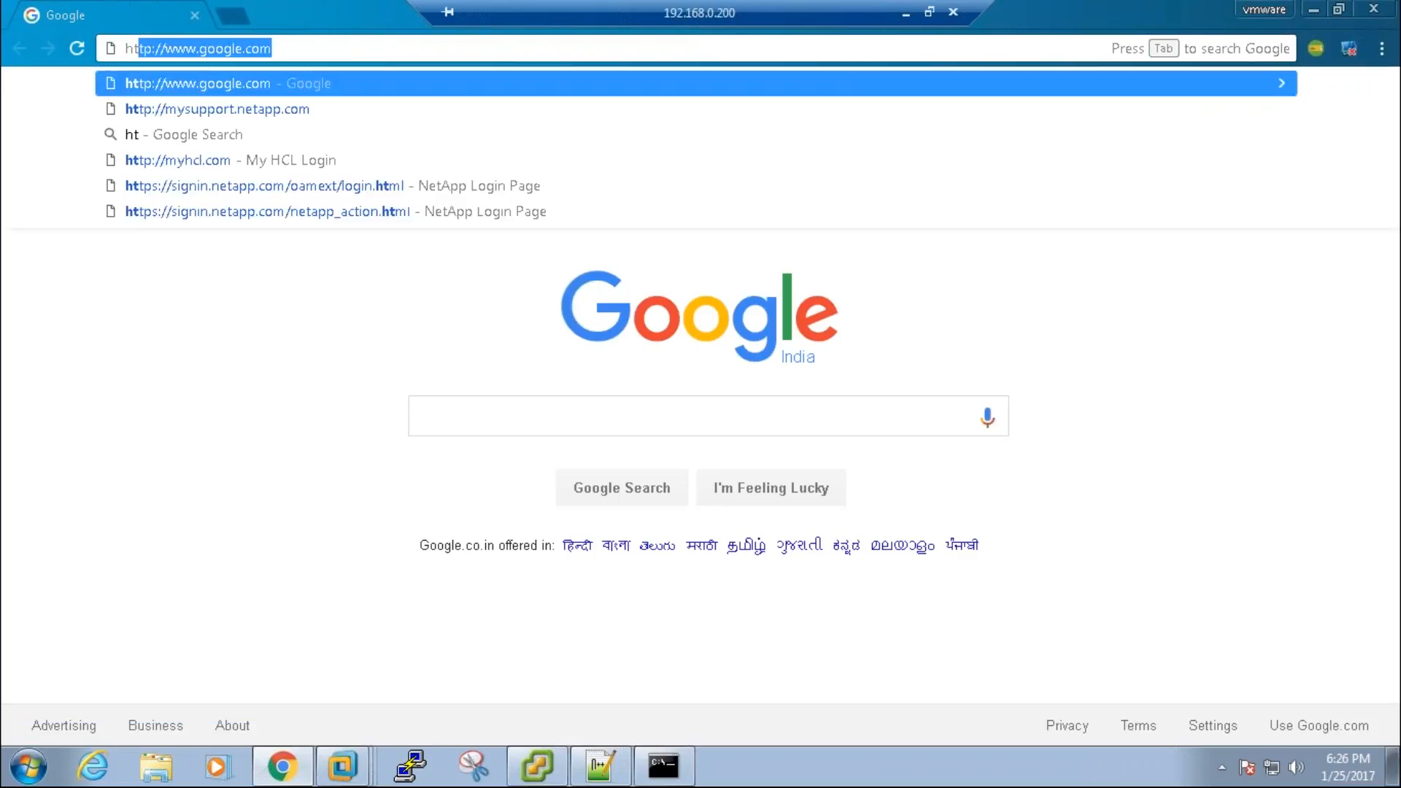
text(tps://)
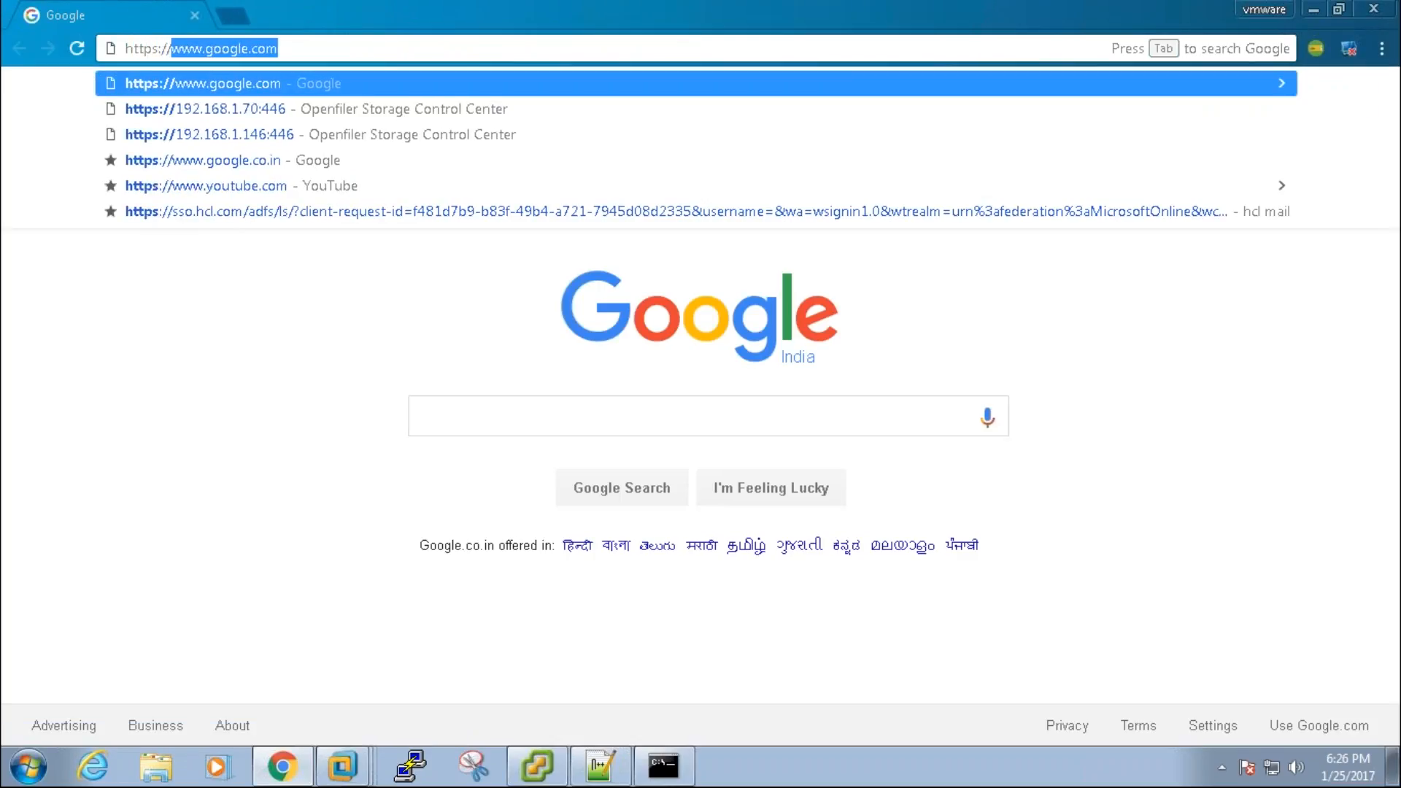
text(192.)
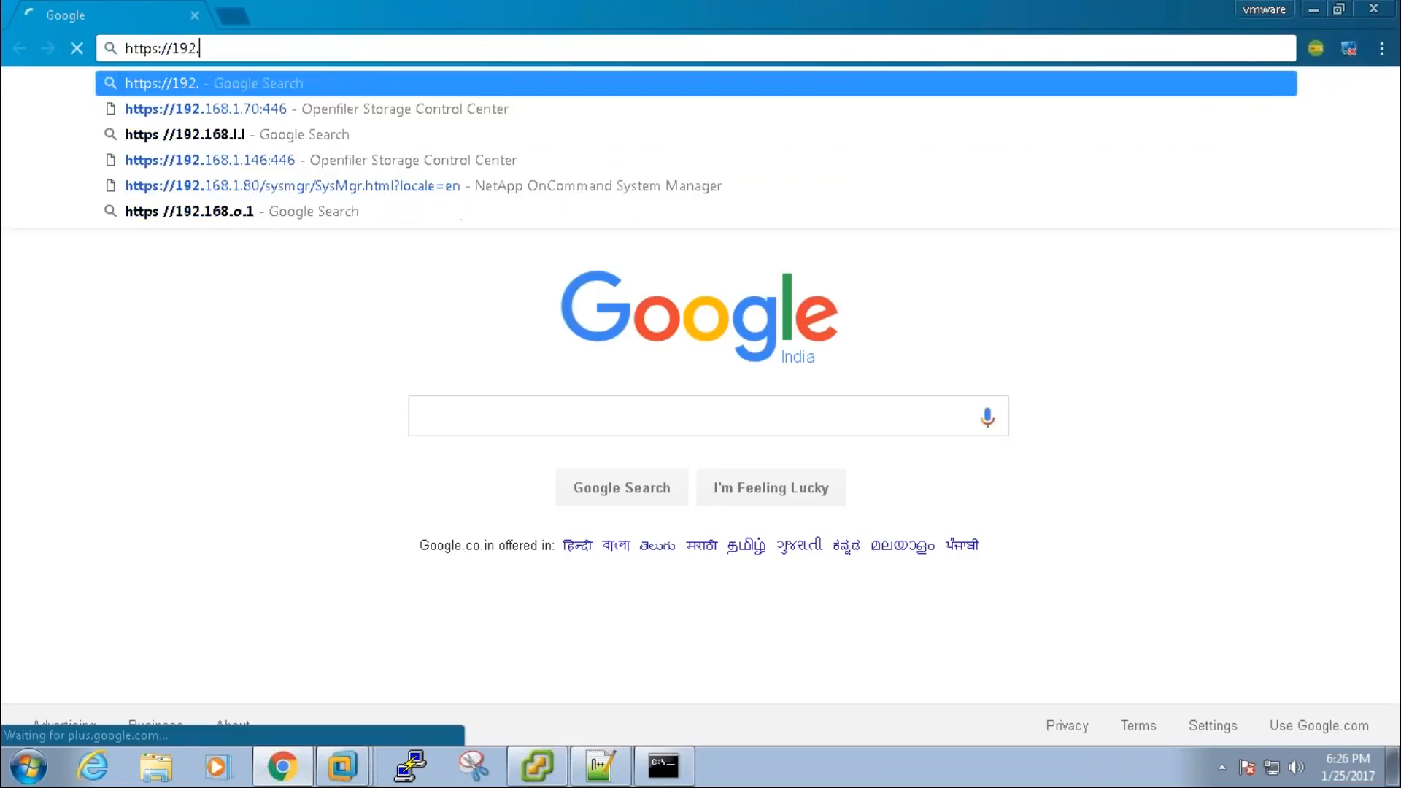
text(168.)
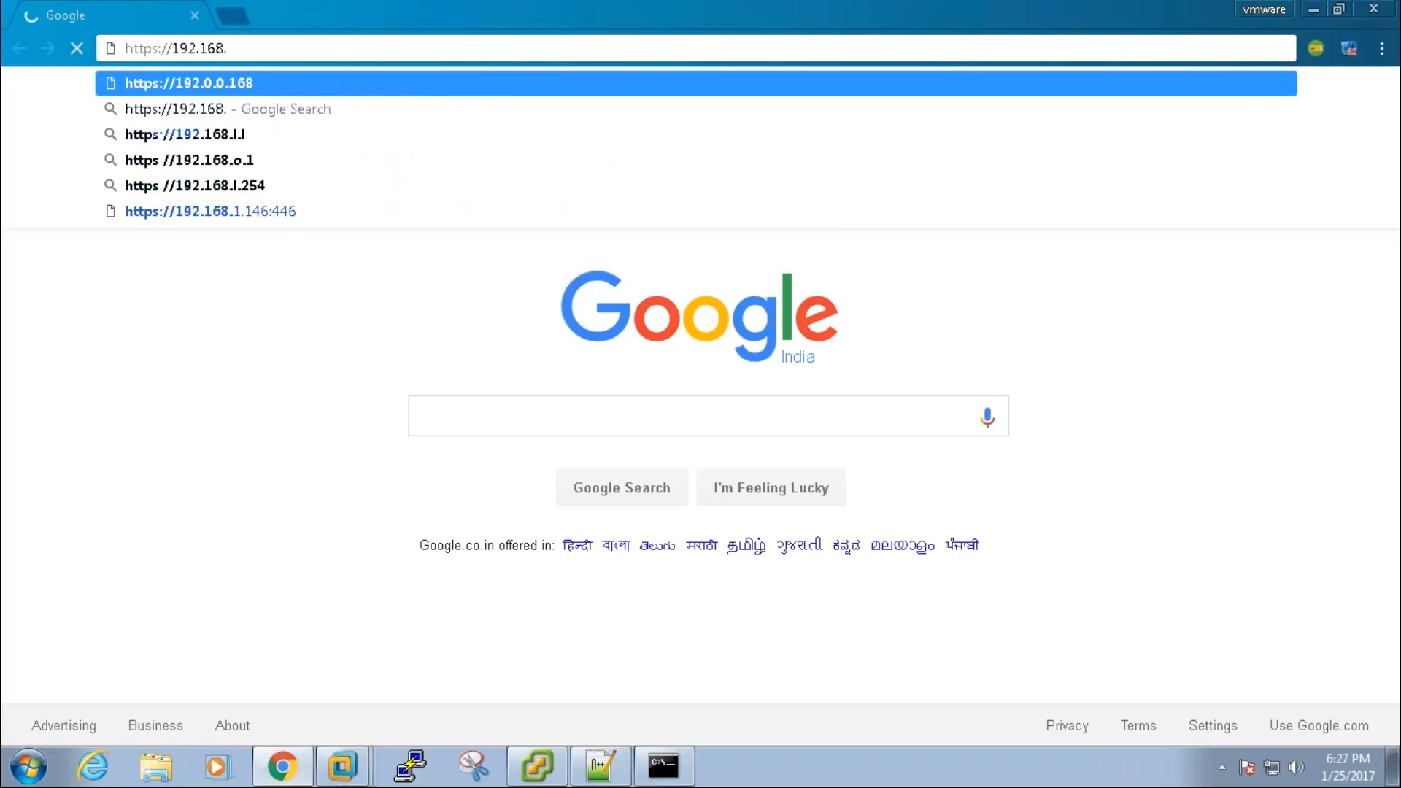
text(1.161)
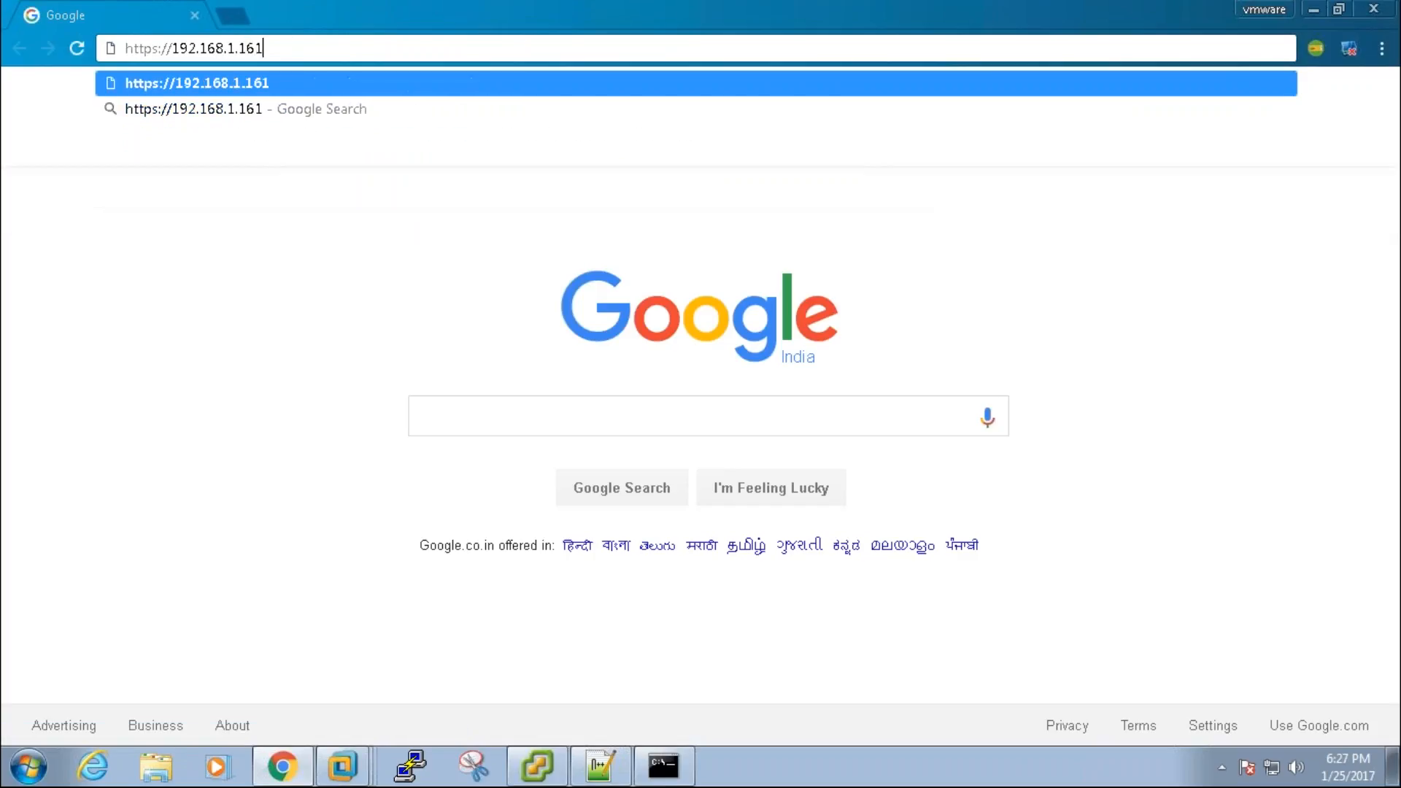
text(:)
text(446)
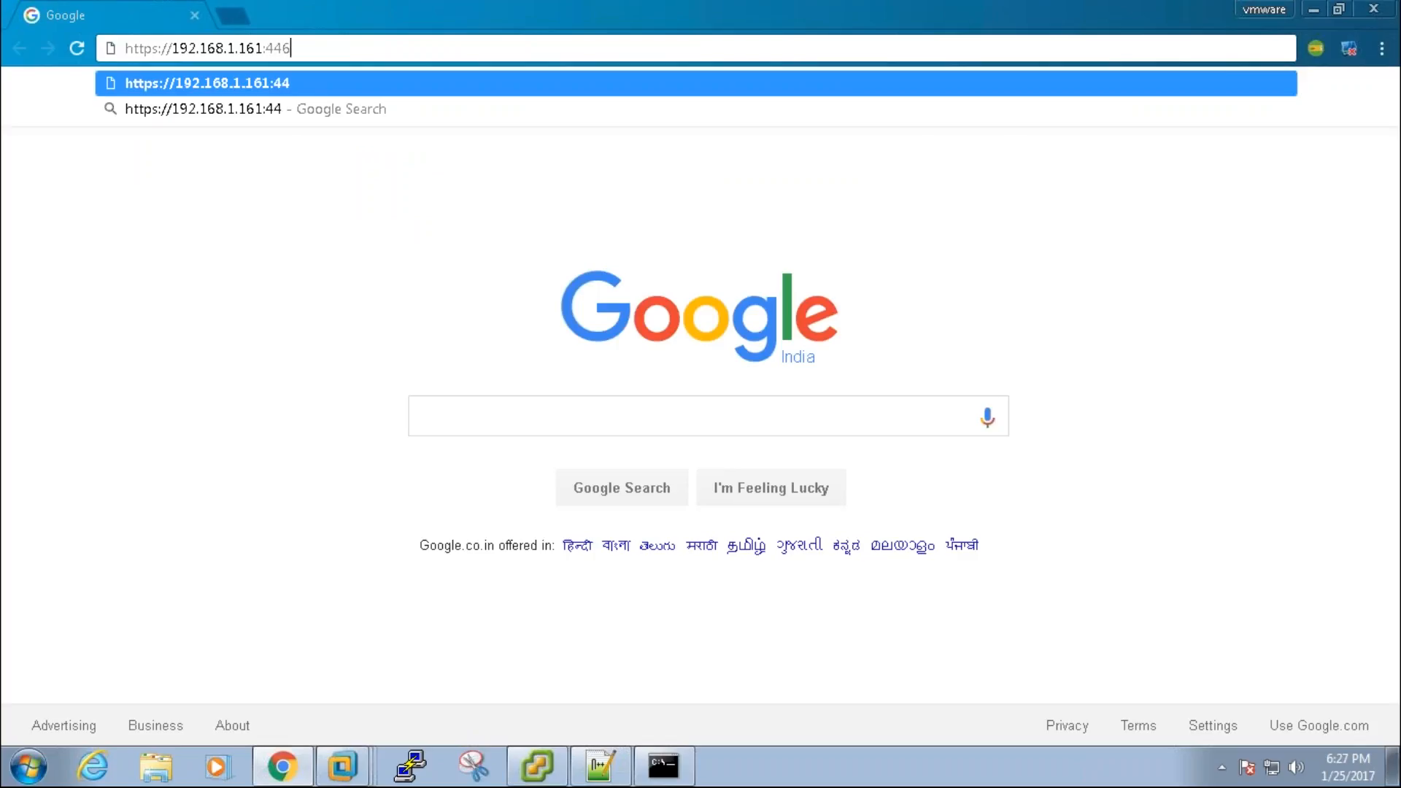
key(Return)
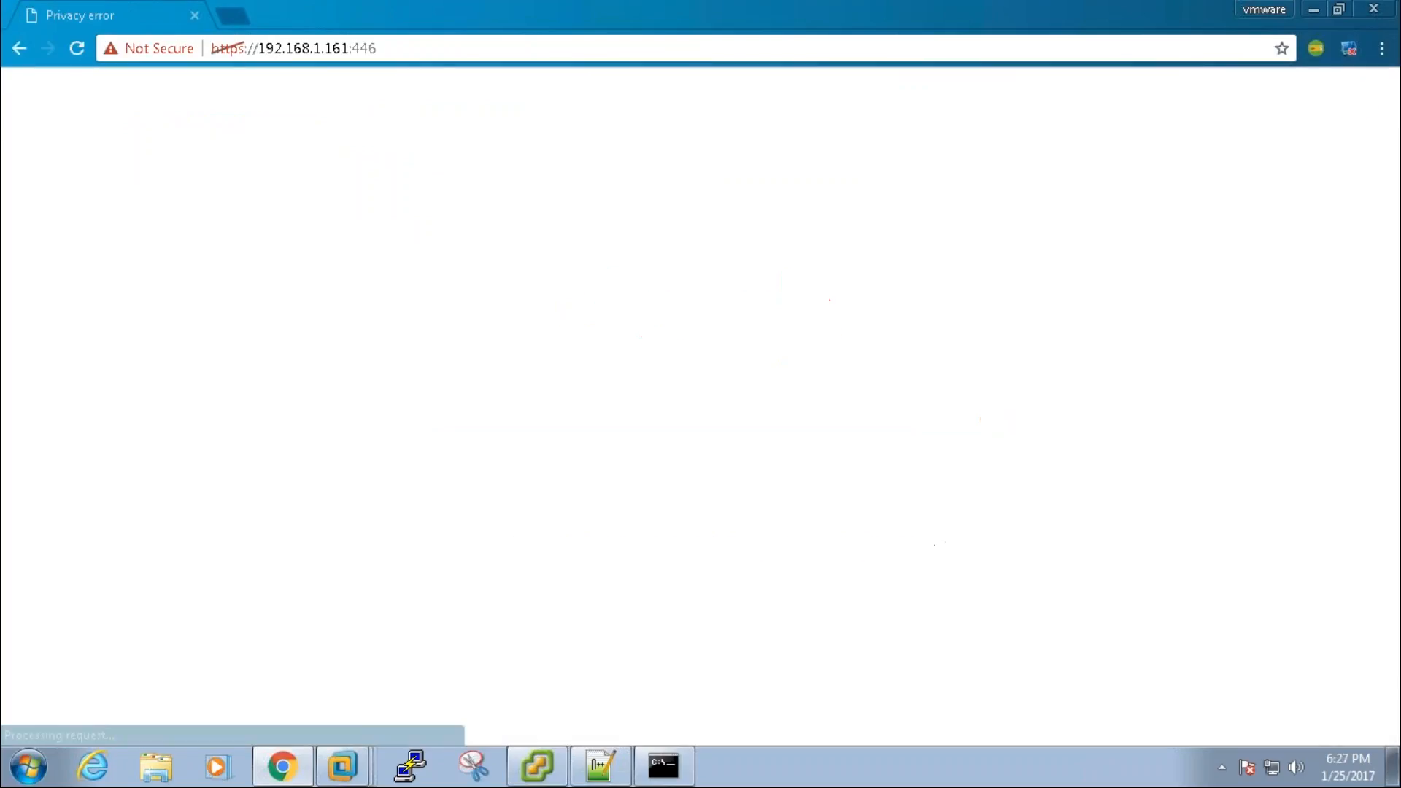
click(446, 519)
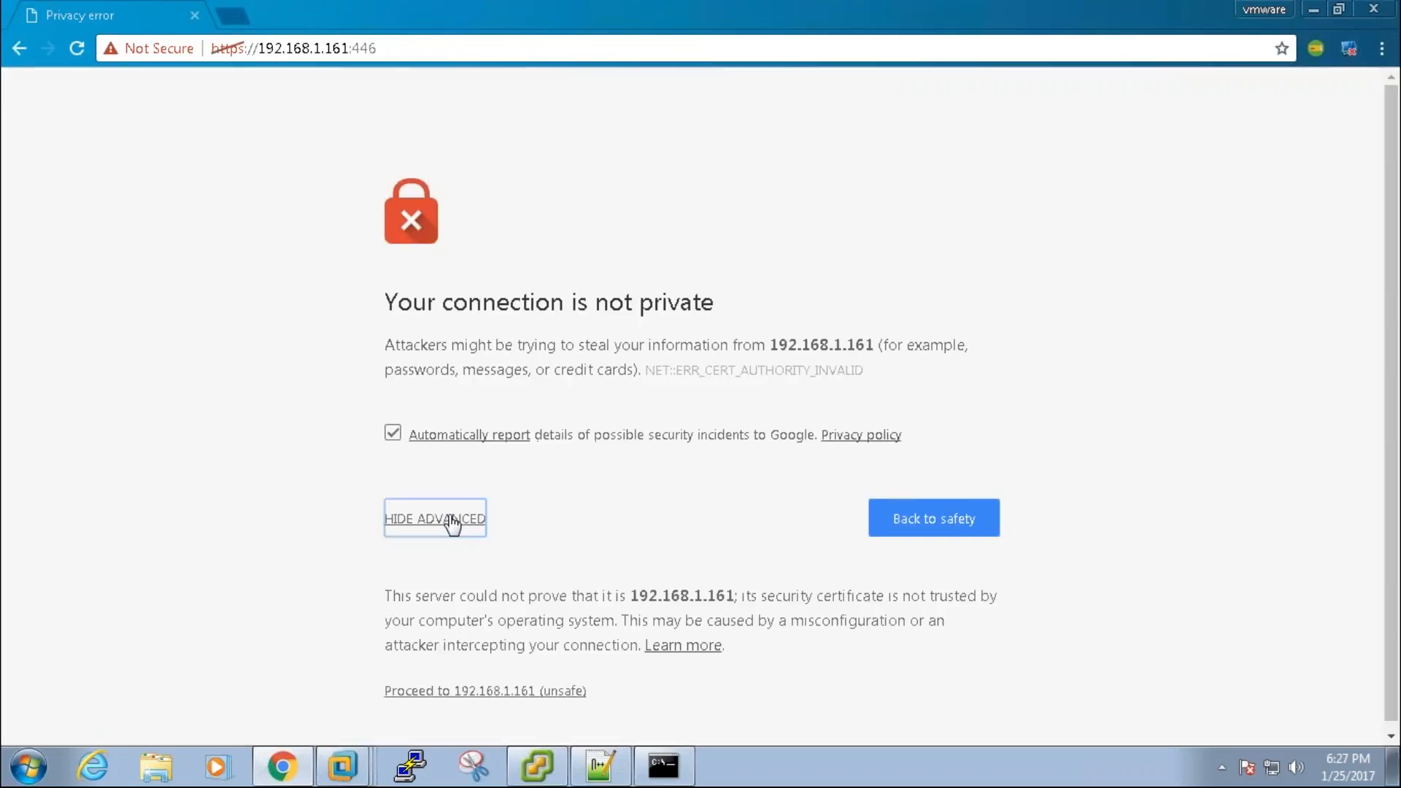
click(485, 691)
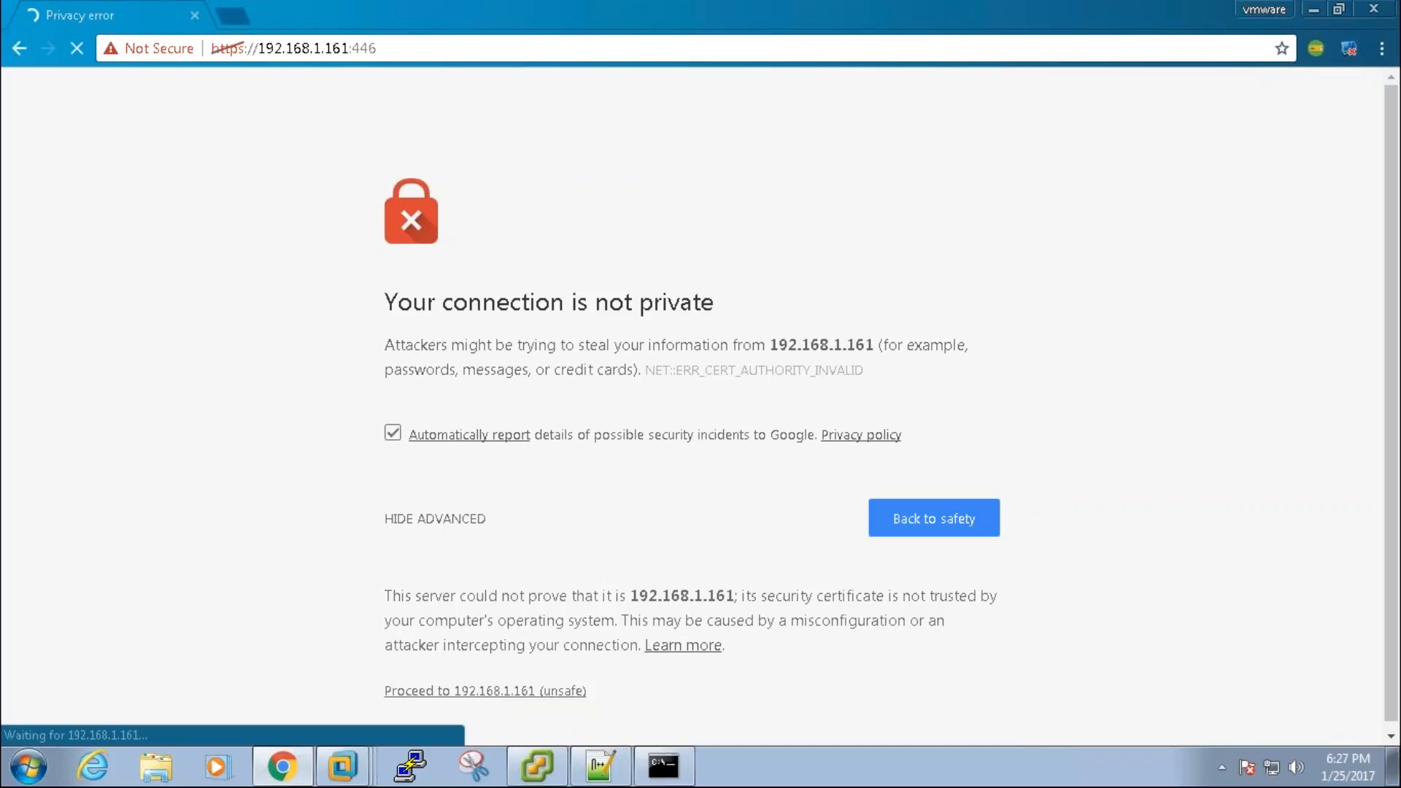
key(alt+Tab)
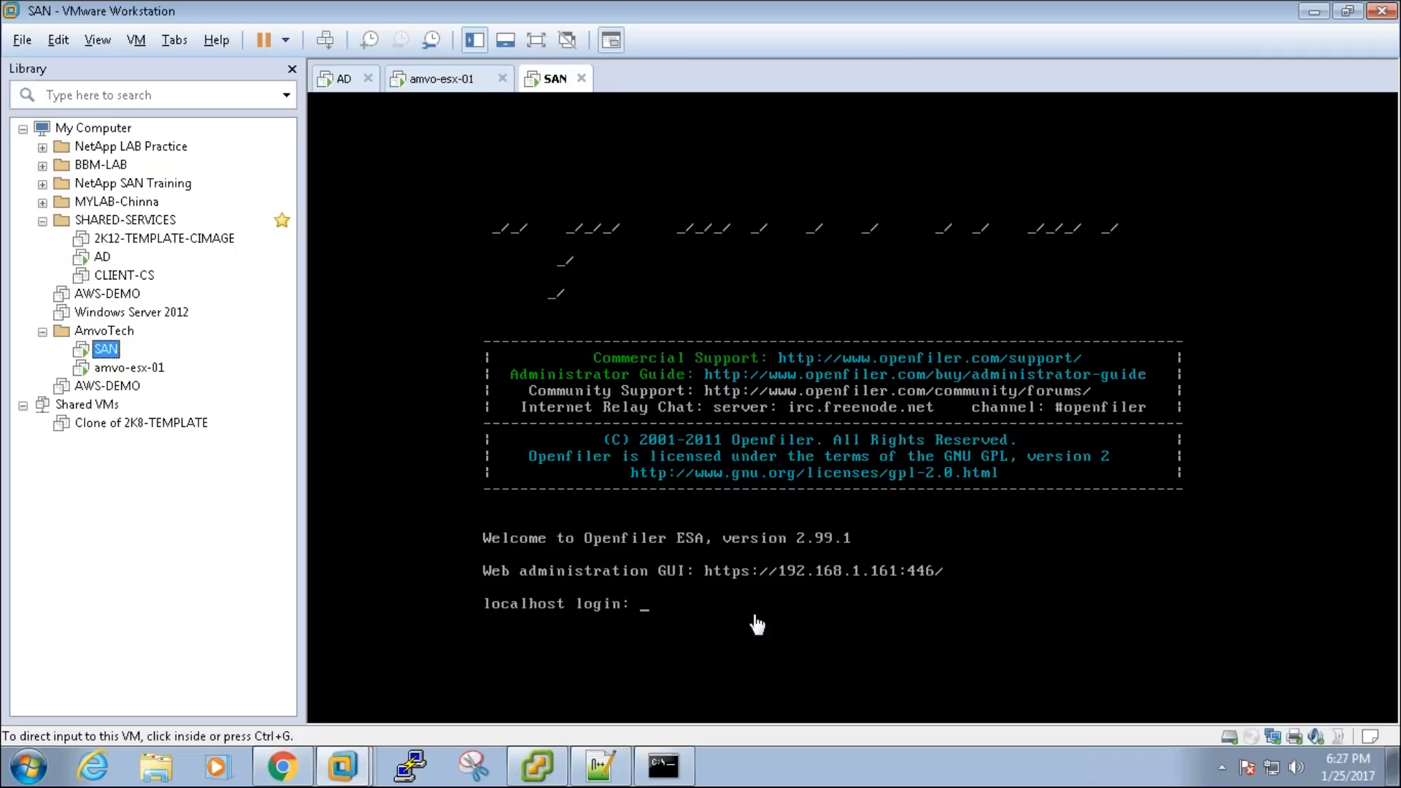
key(alt+Tab)
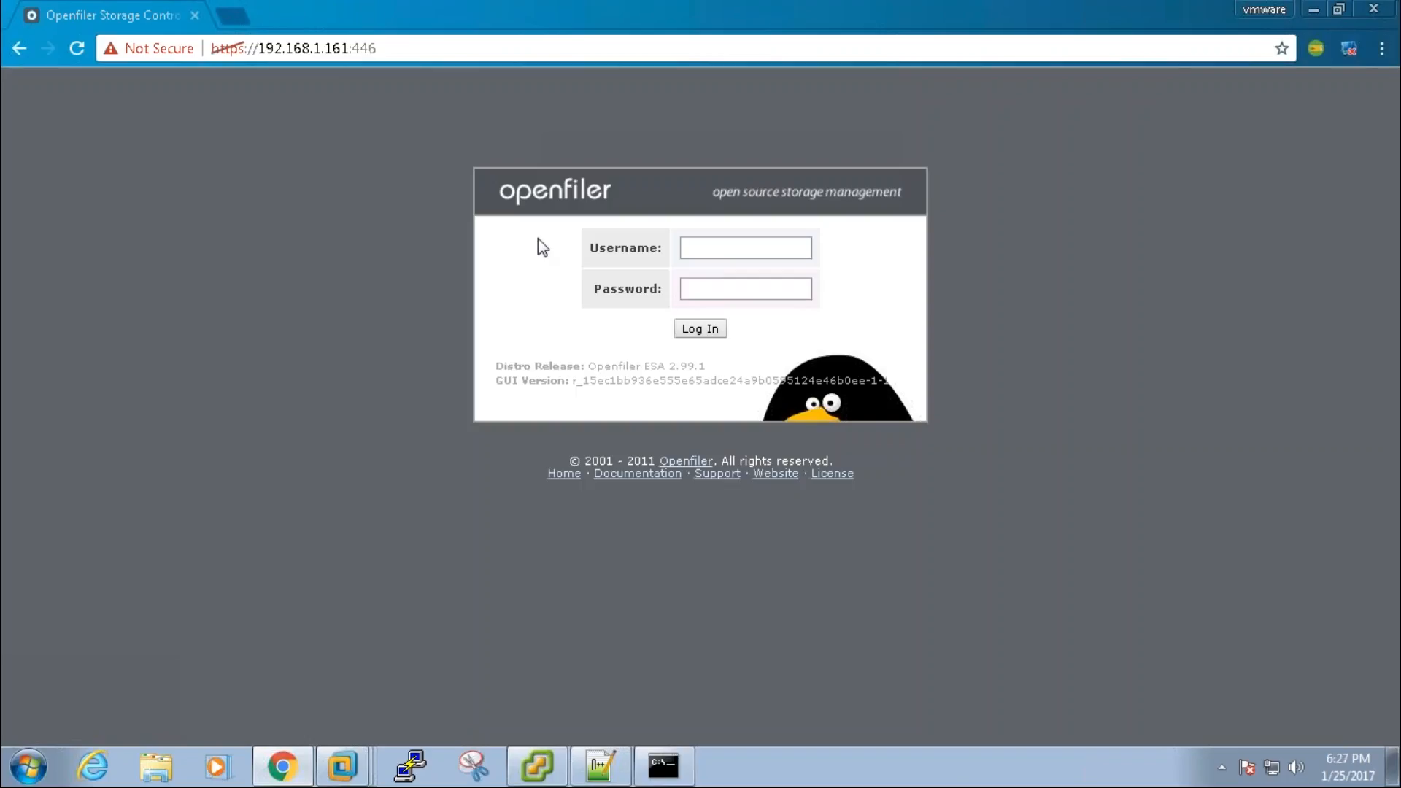
Step: Log in to the Openfiler web GUI with the default administrator username and password
click(765, 255)
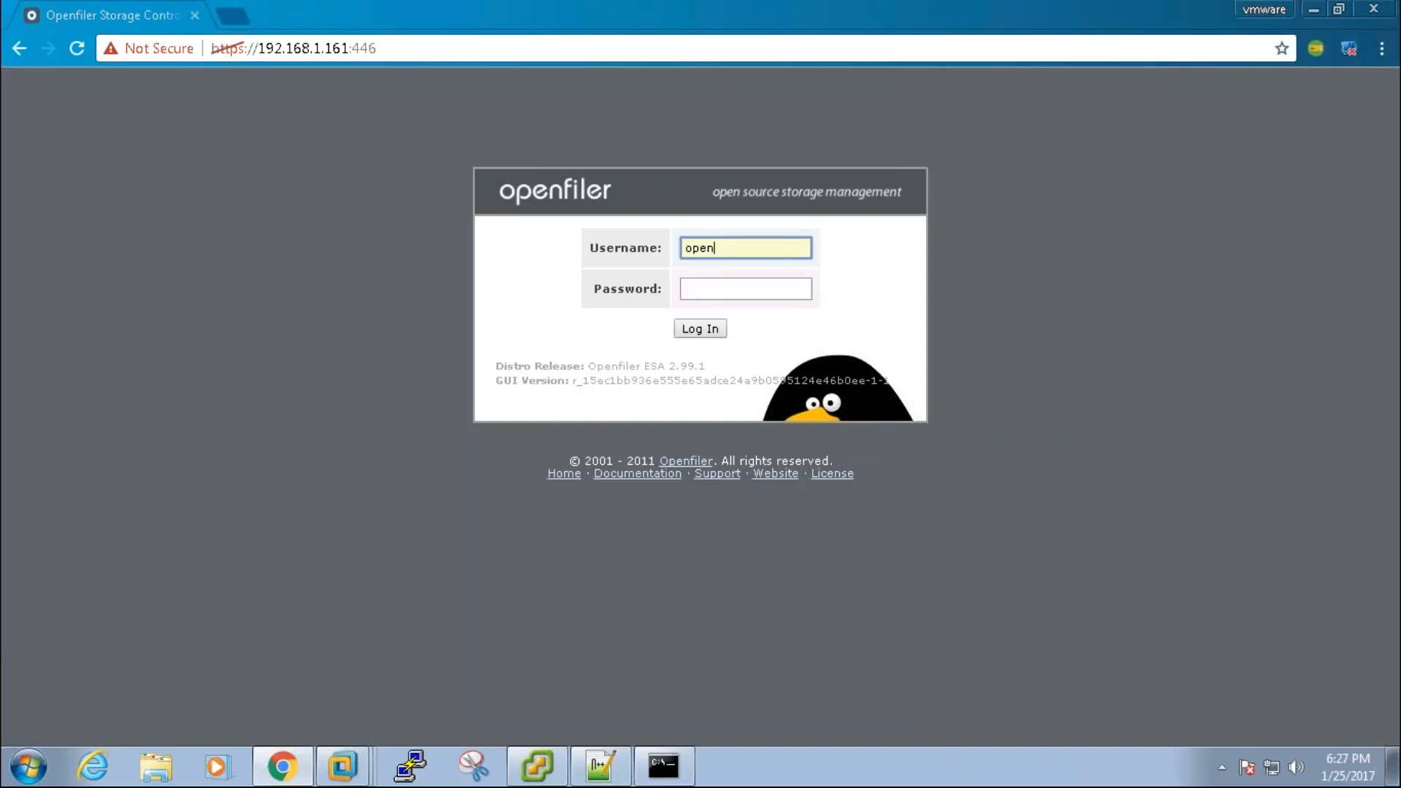
text(openfiler)
key(Tab)
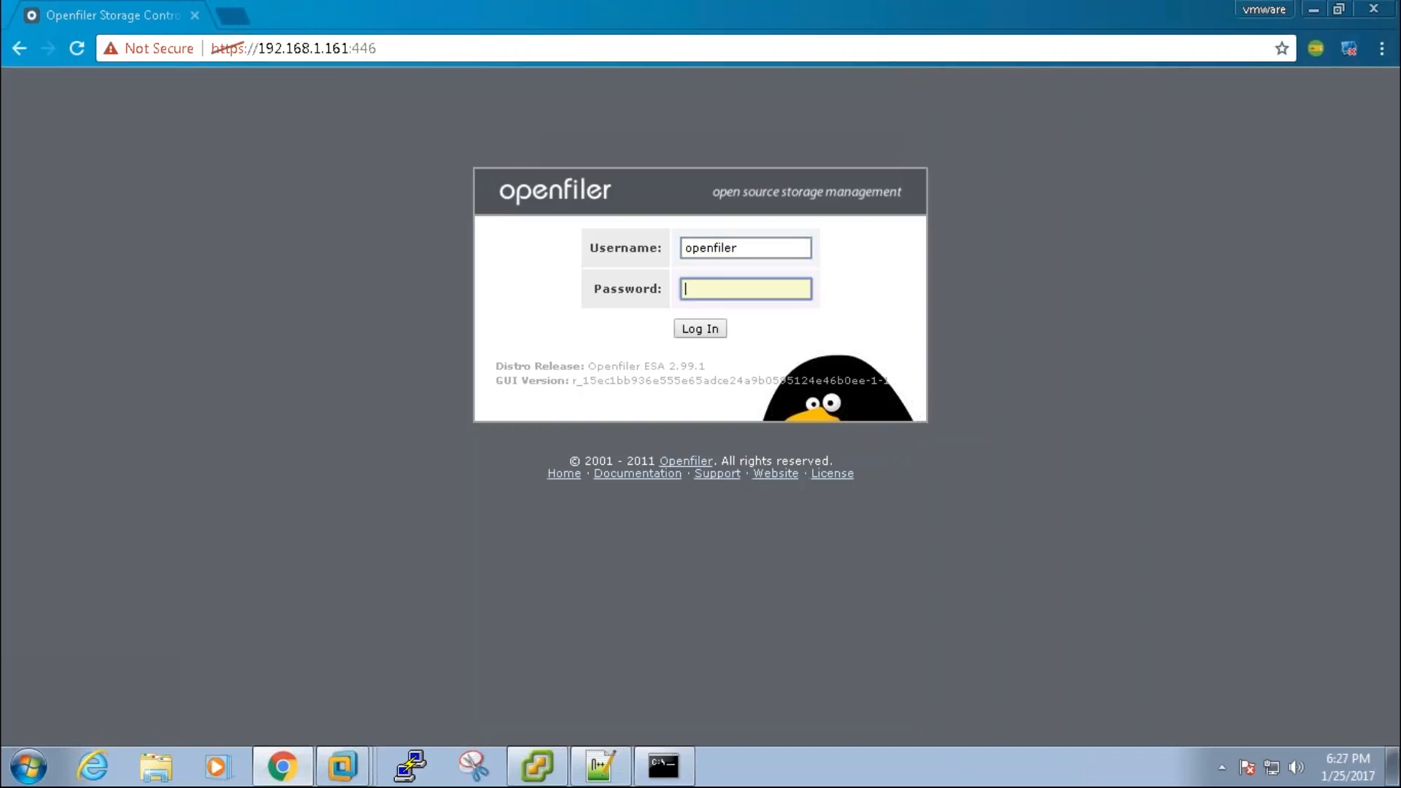
text(password)
key(Return)
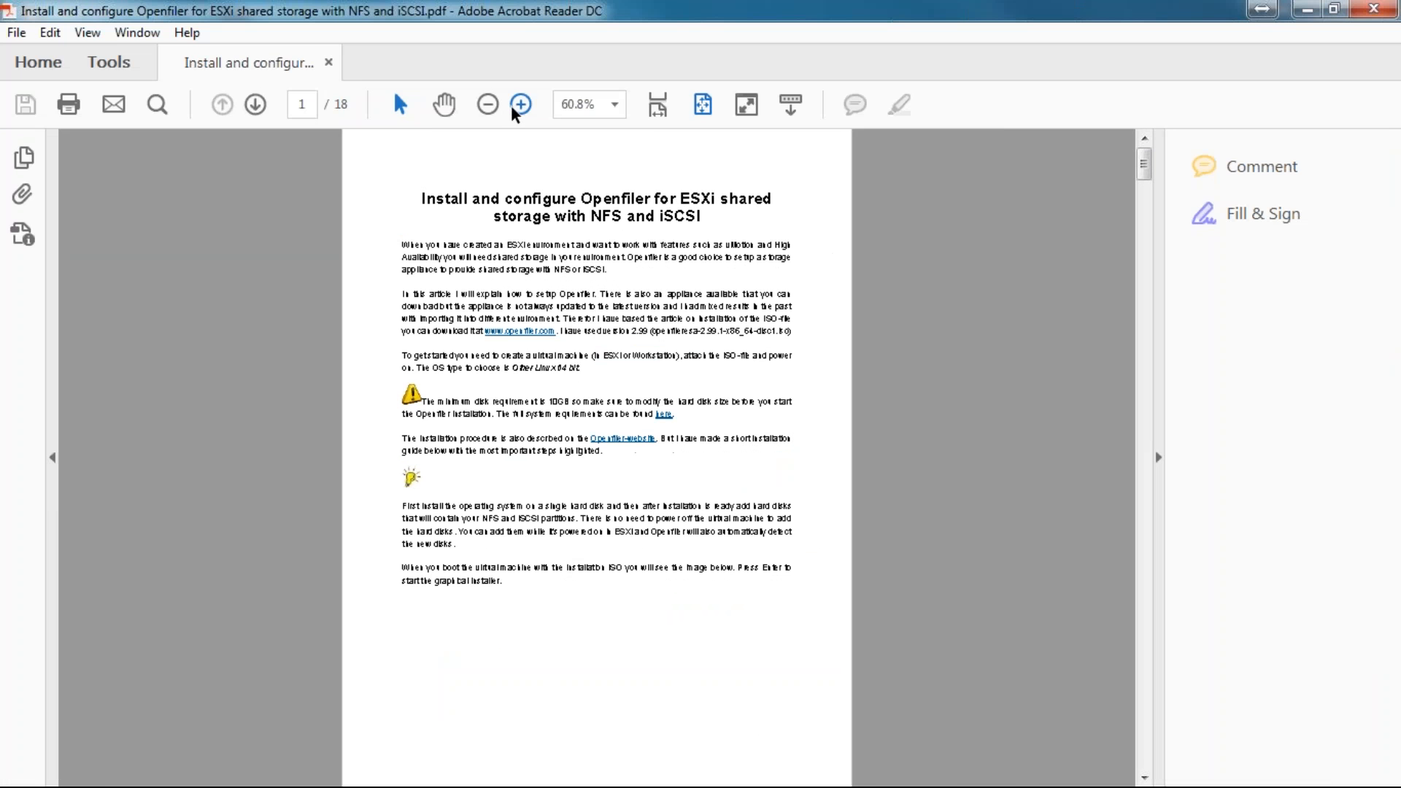
Step: Zoom the PDF in twice, hide the right tools pane and select the Hand tool
click(520, 104)
click(520, 103)
click(520, 104)
click(520, 104)
click(520, 103)
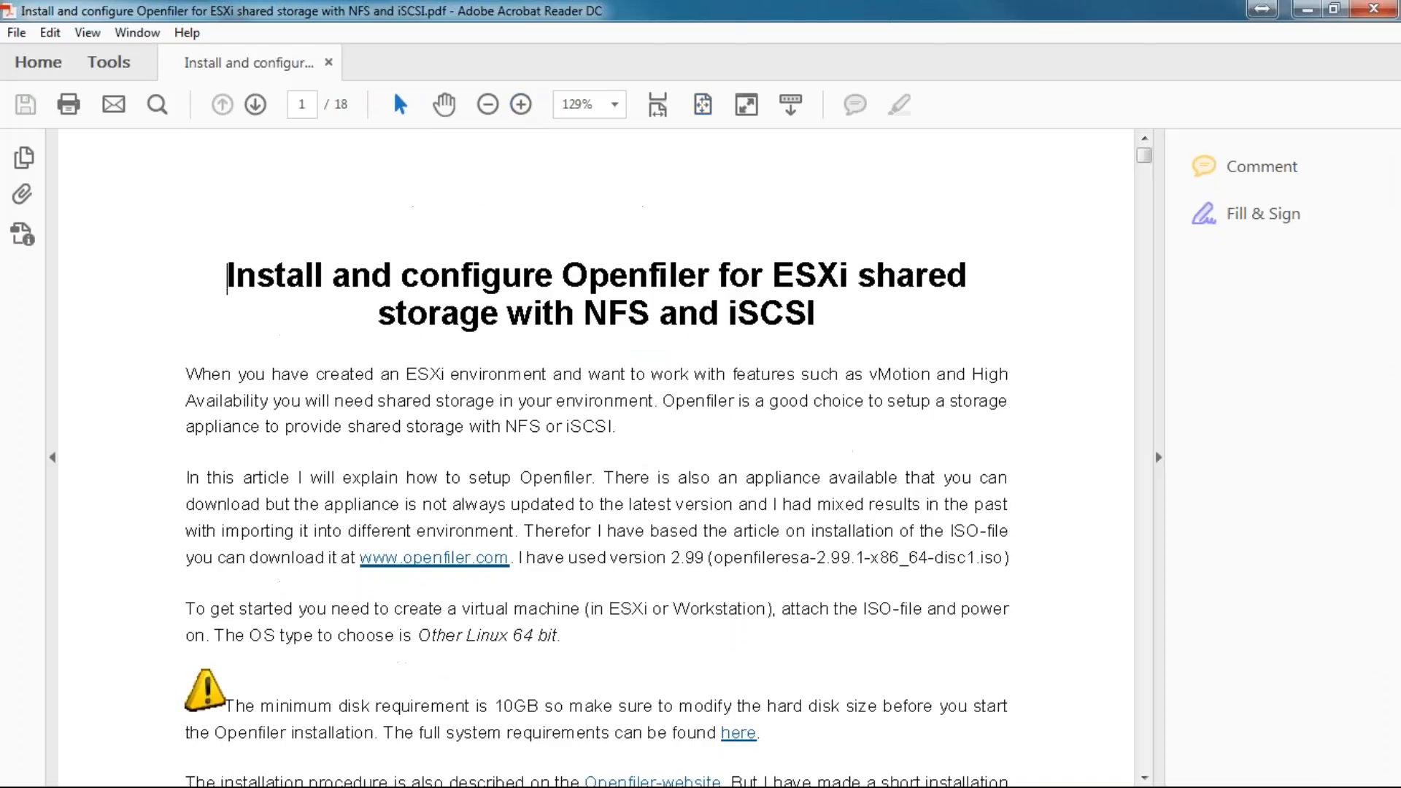
click(1160, 456)
click(444, 104)
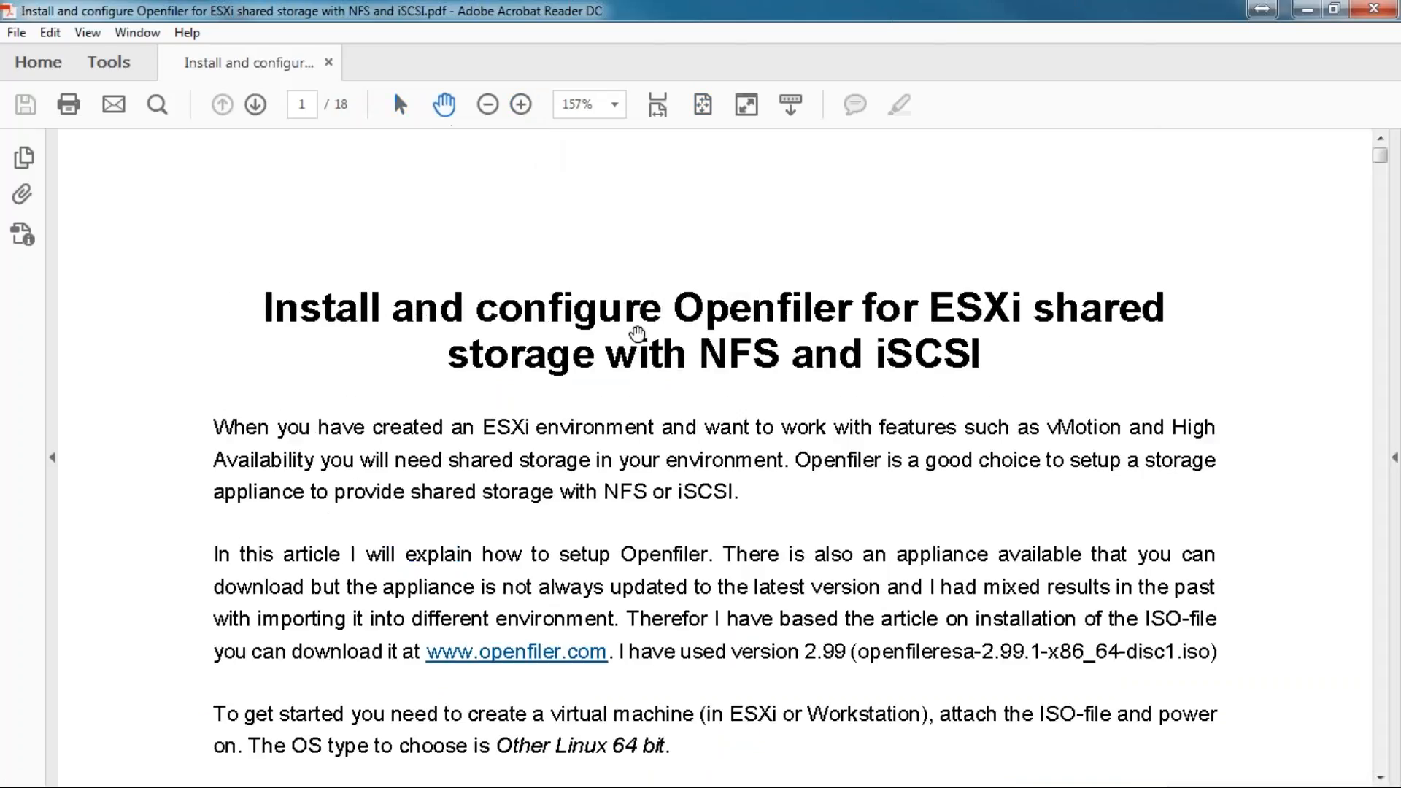
Step: Scroll the guide down to page 6, covering Openfiler's default web login credentials
scroll(637, 334, down, 15)
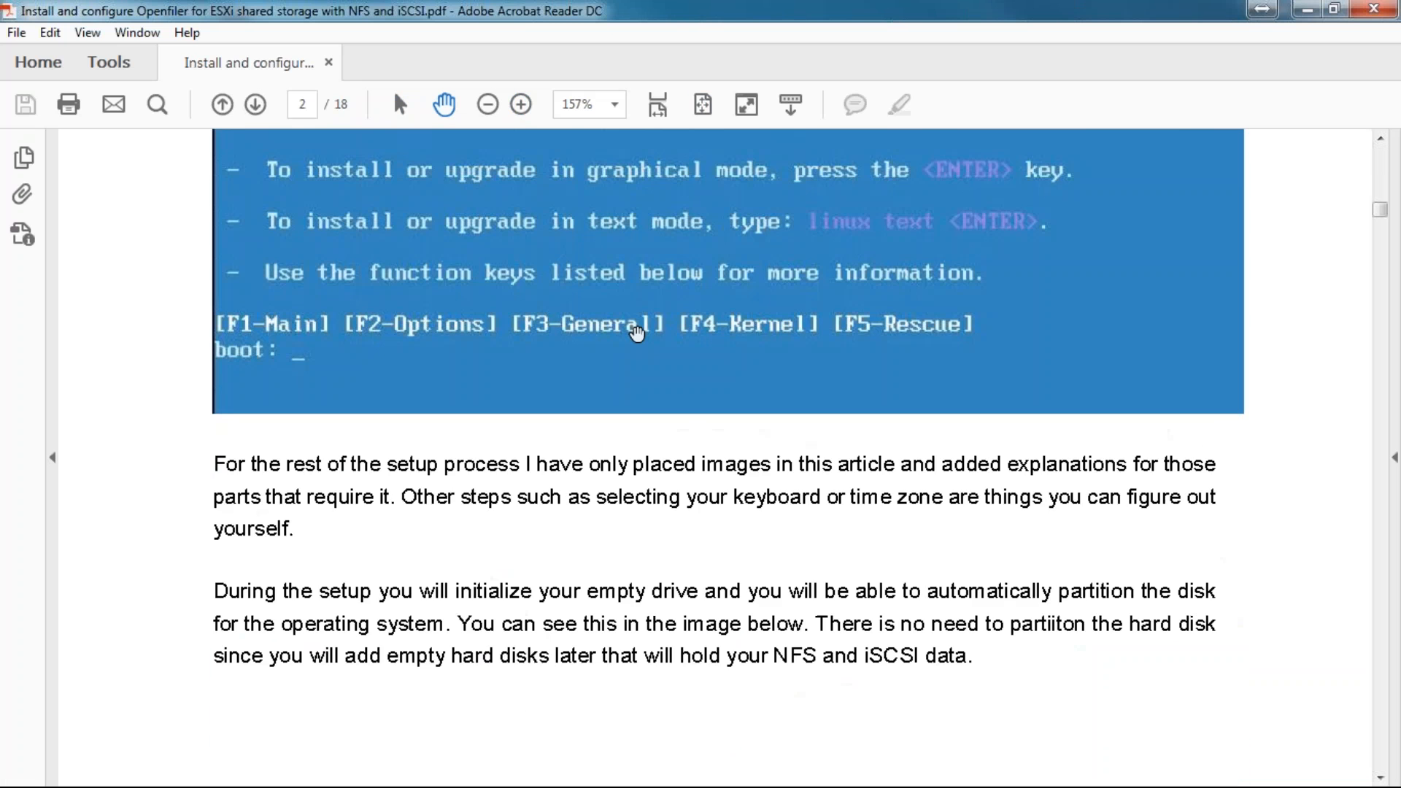
scroll(637, 333, down, 5)
scroll(637, 334, down, 2)
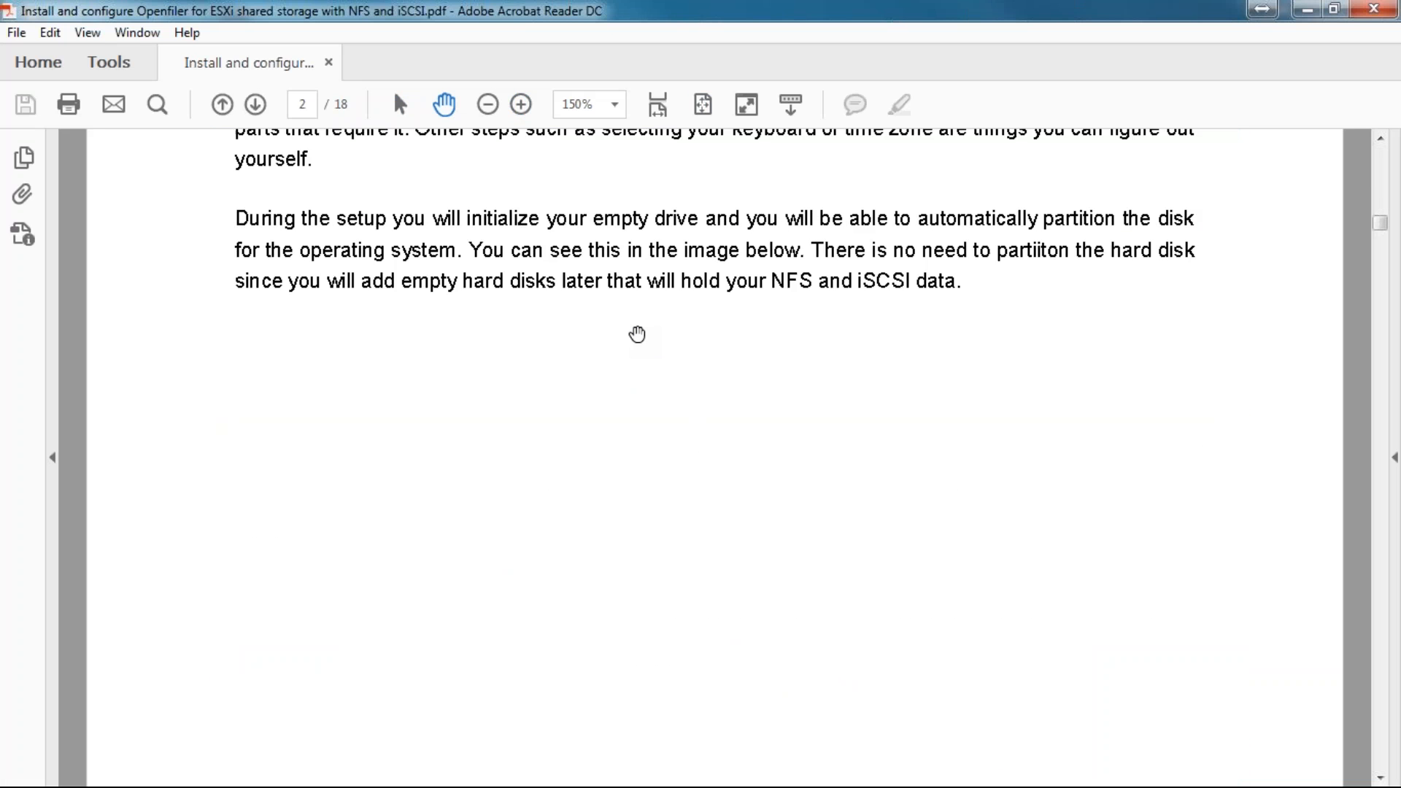
scroll(637, 333, down, 5)
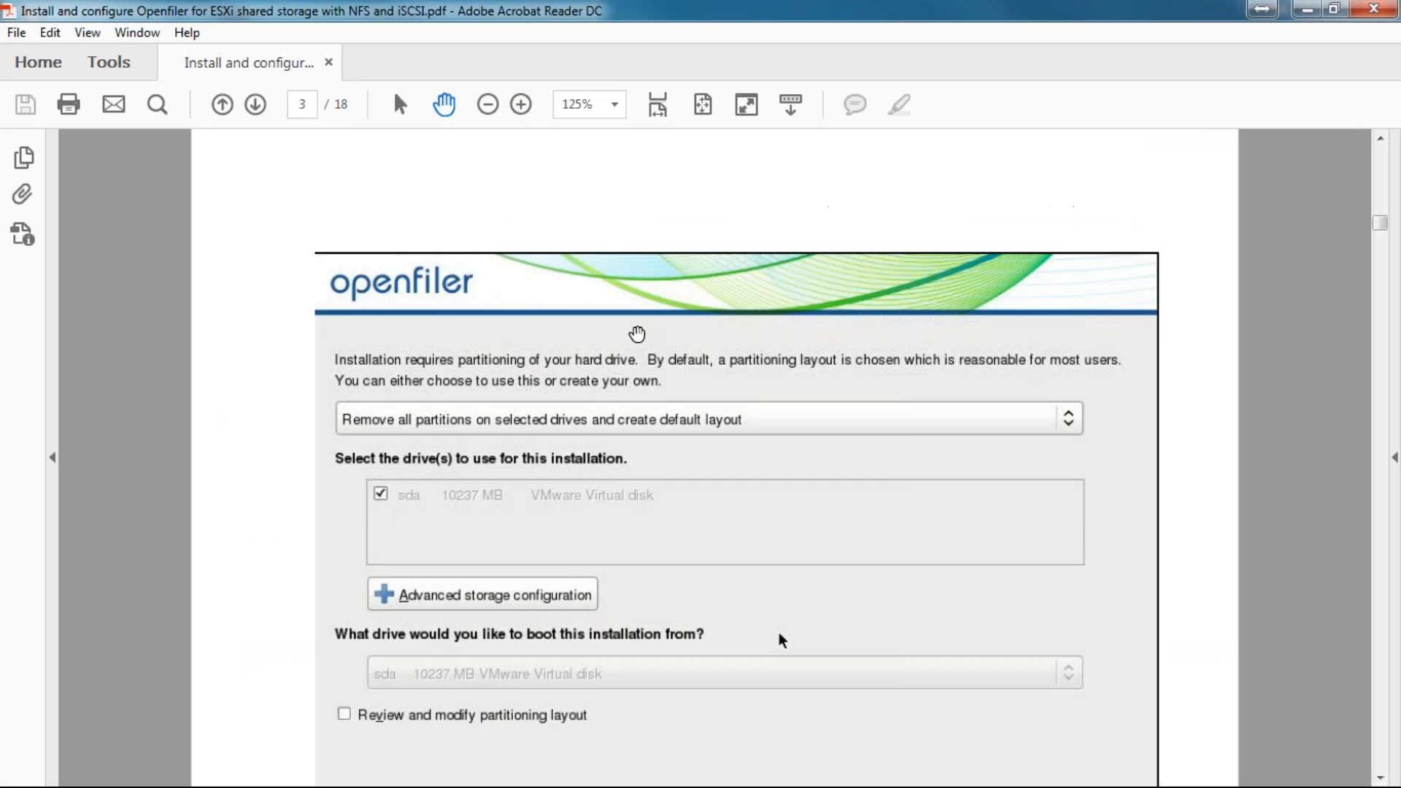
scroll(637, 333, down, 12)
scroll(637, 333, down, 12)
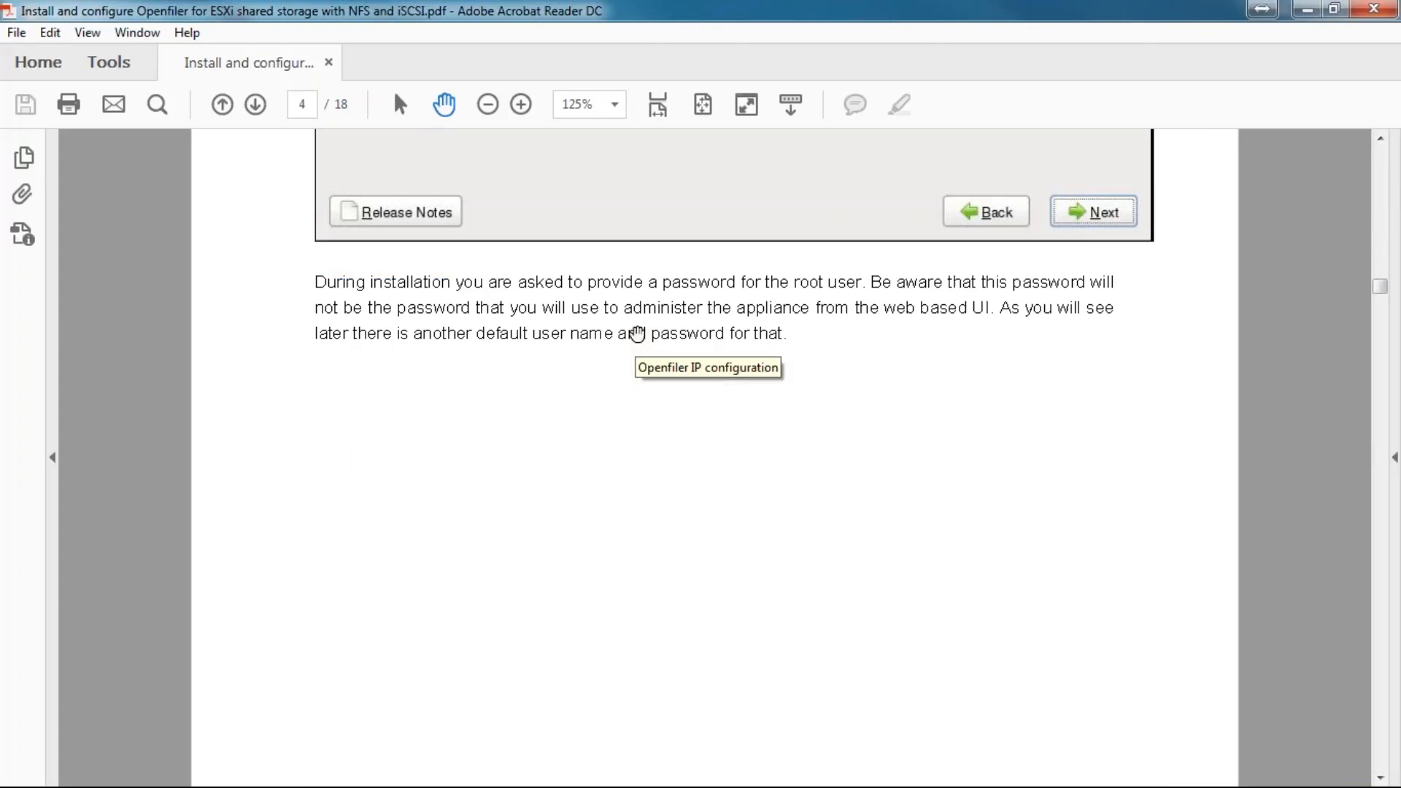
scroll(637, 333, down, 10)
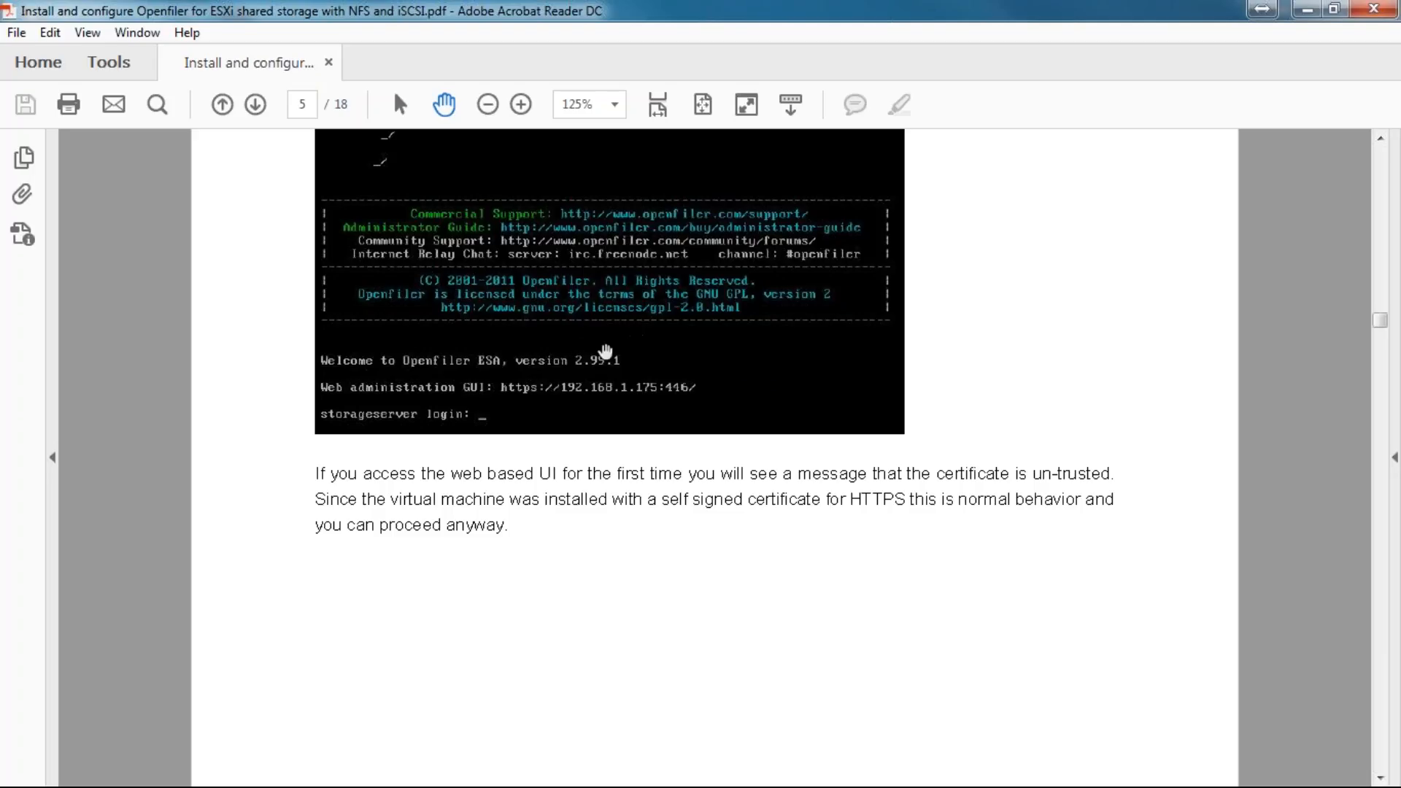
scroll(601, 354, down, 8)
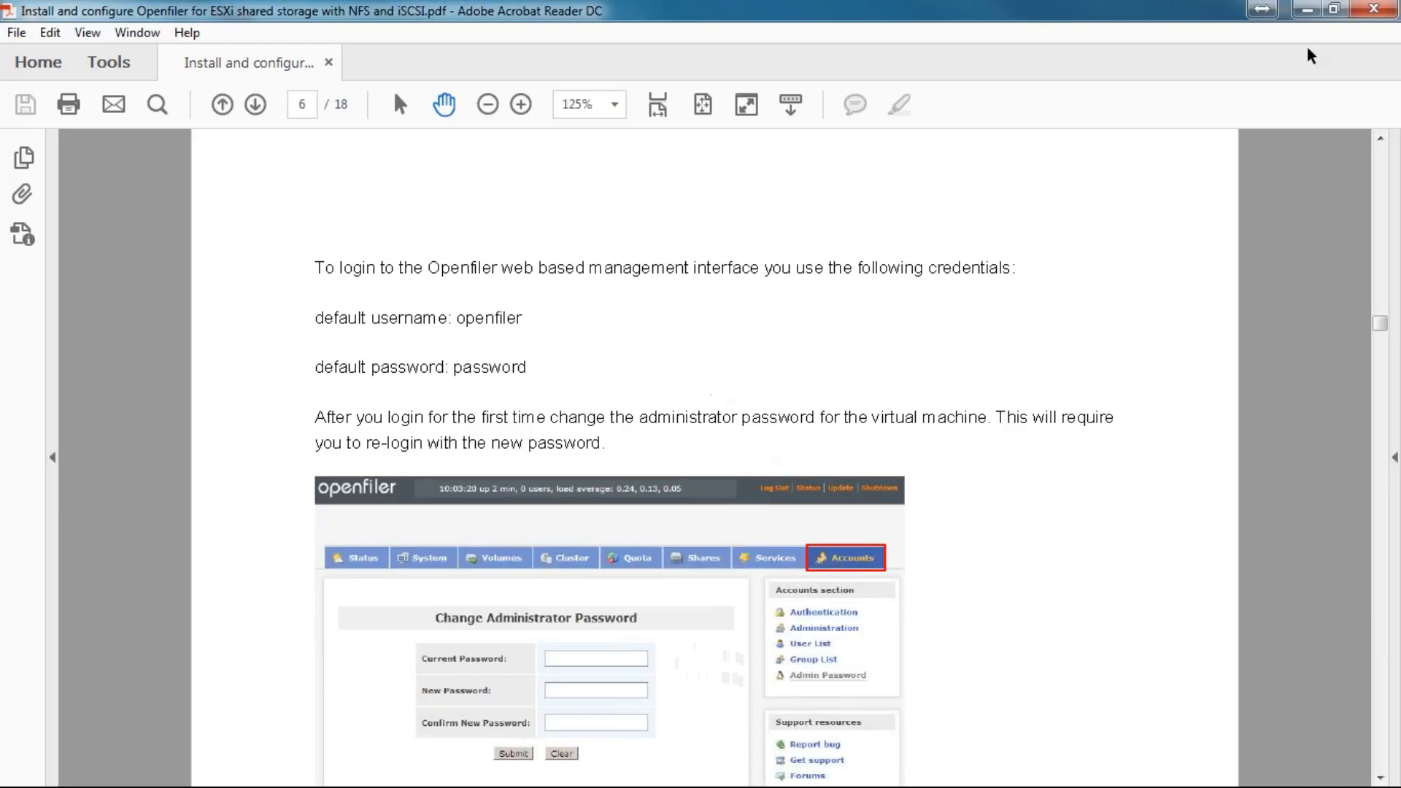
Step: Minimize the Acrobat Reader guide to reveal the Openfiler System Status page
click(1305, 8)
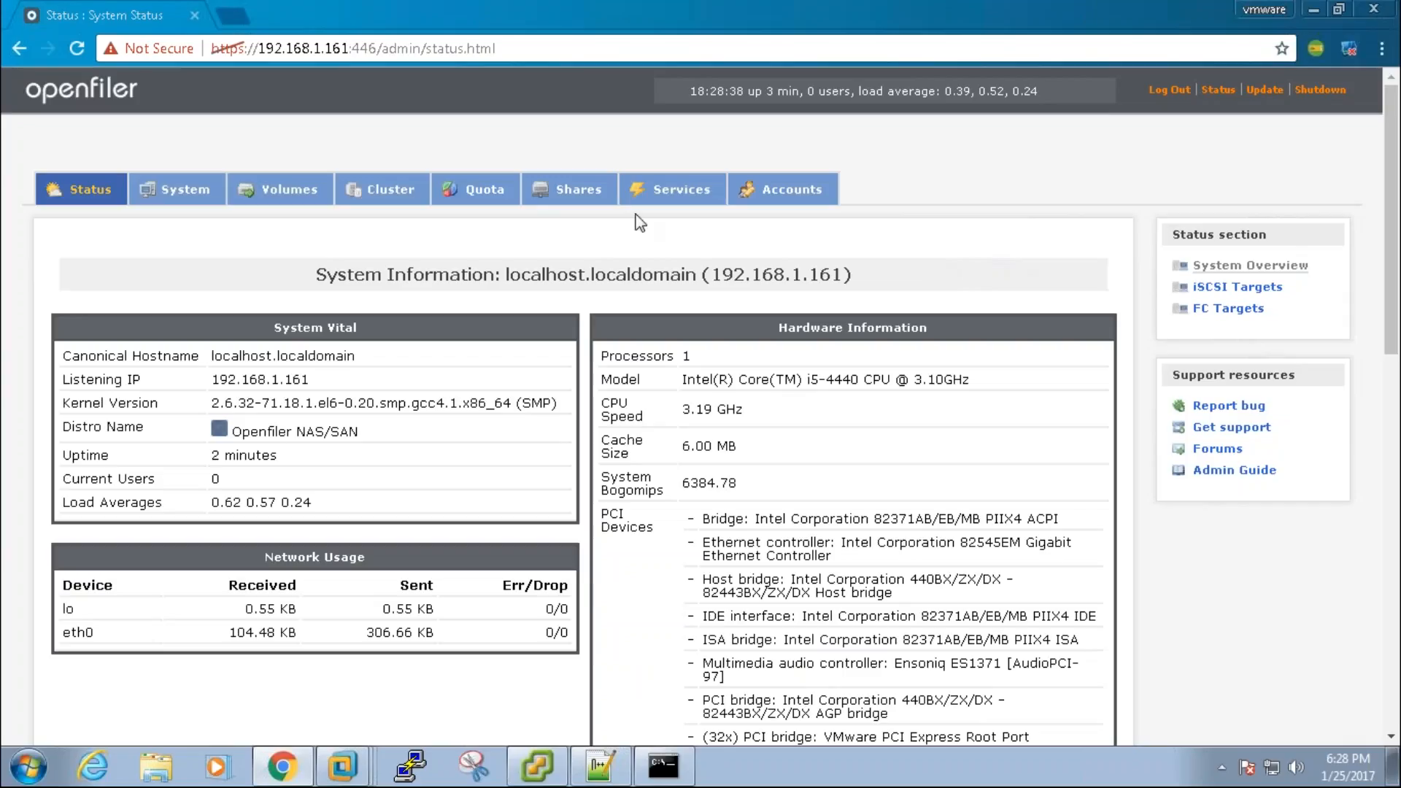
Step: On Manage Services, set iSCSI Target and NFS Server both to Enabled and Running
click(707, 193)
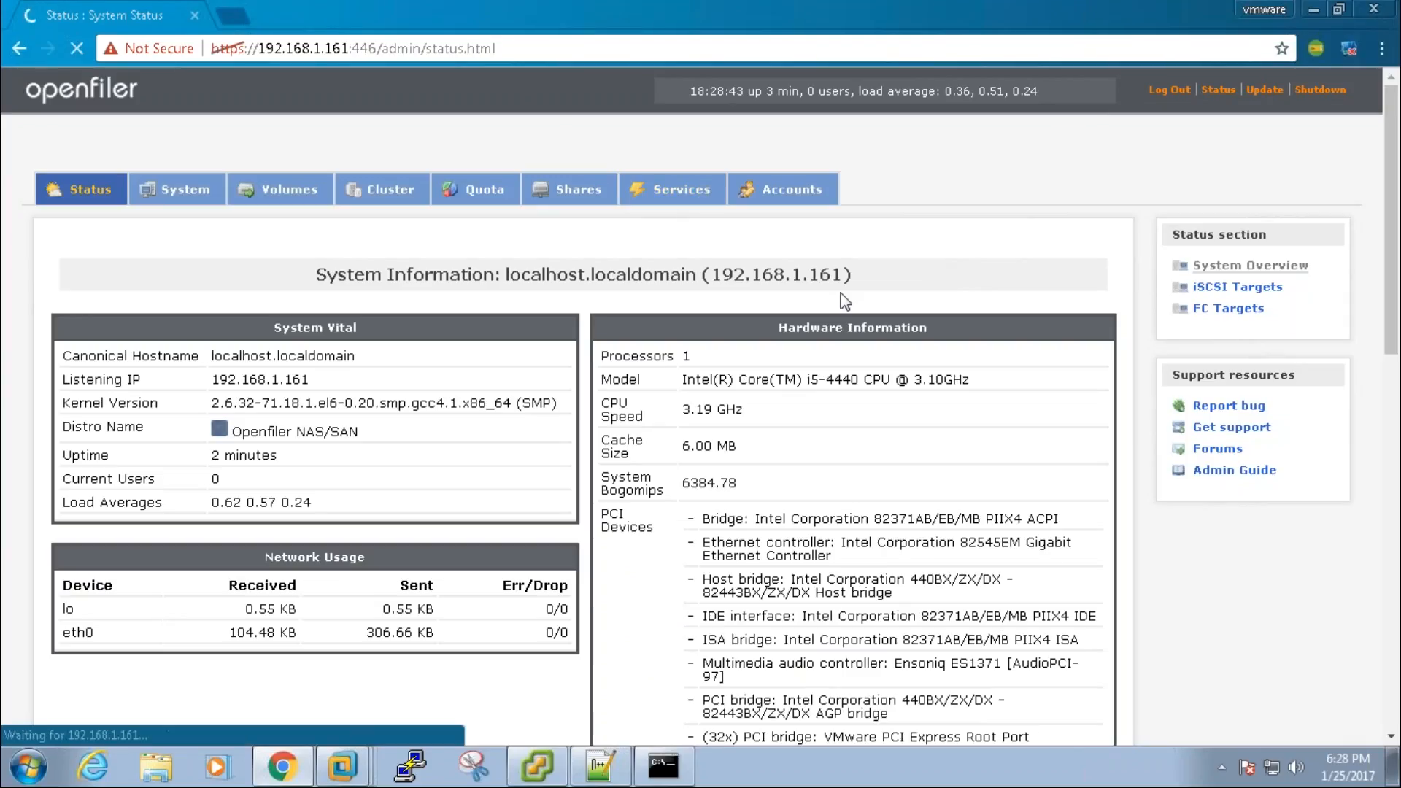
scroll(893, 380, down, 3)
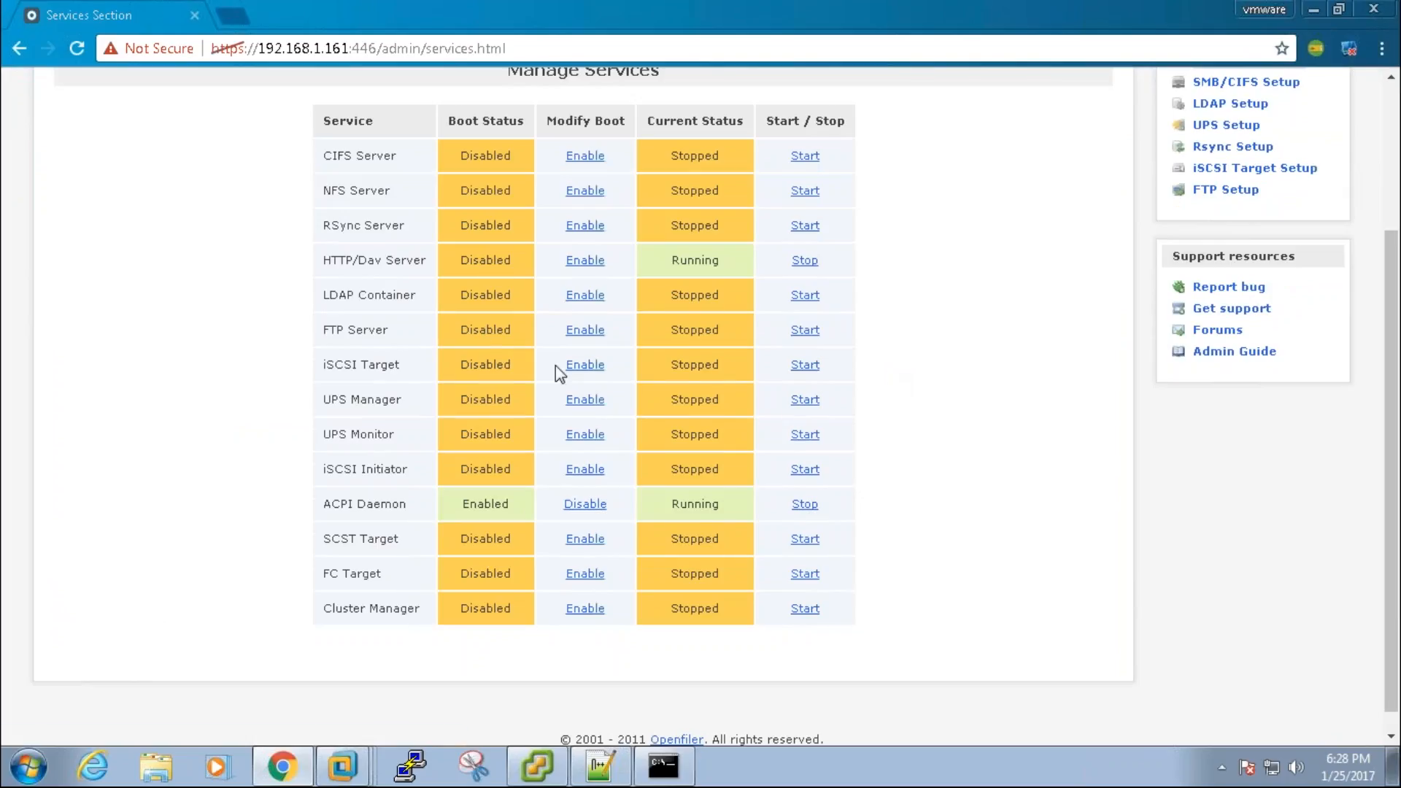
click(584, 365)
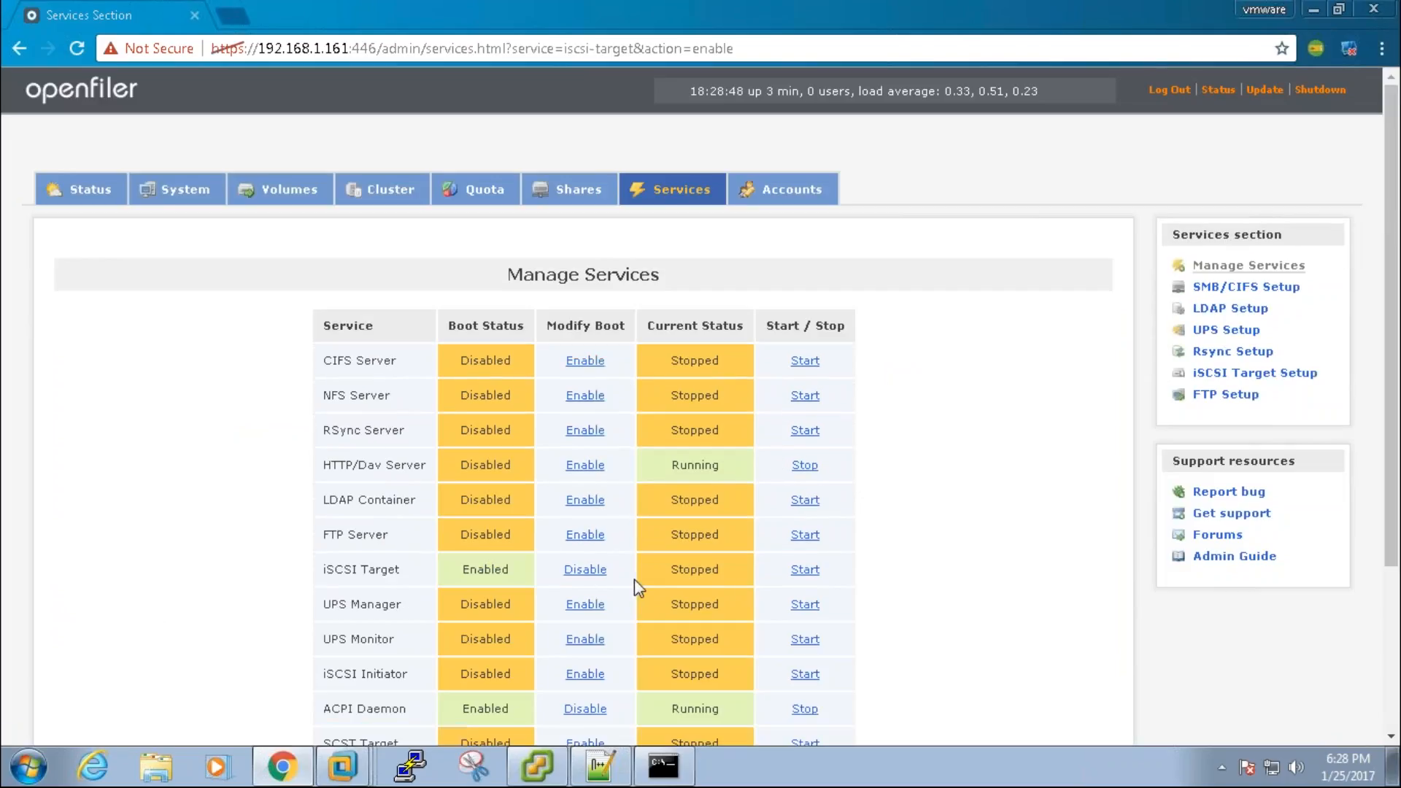
click(797, 572)
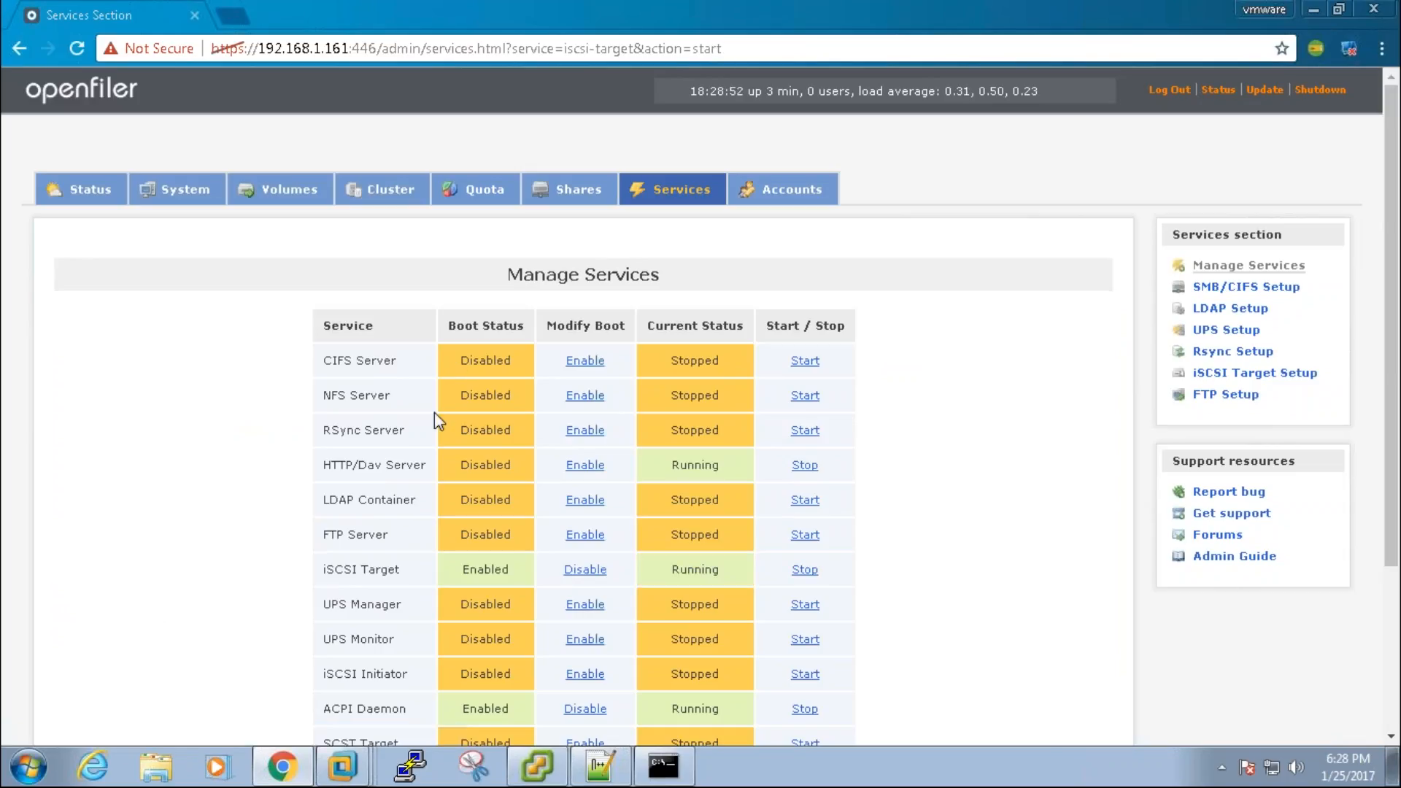
double_click(467, 395)
click(585, 396)
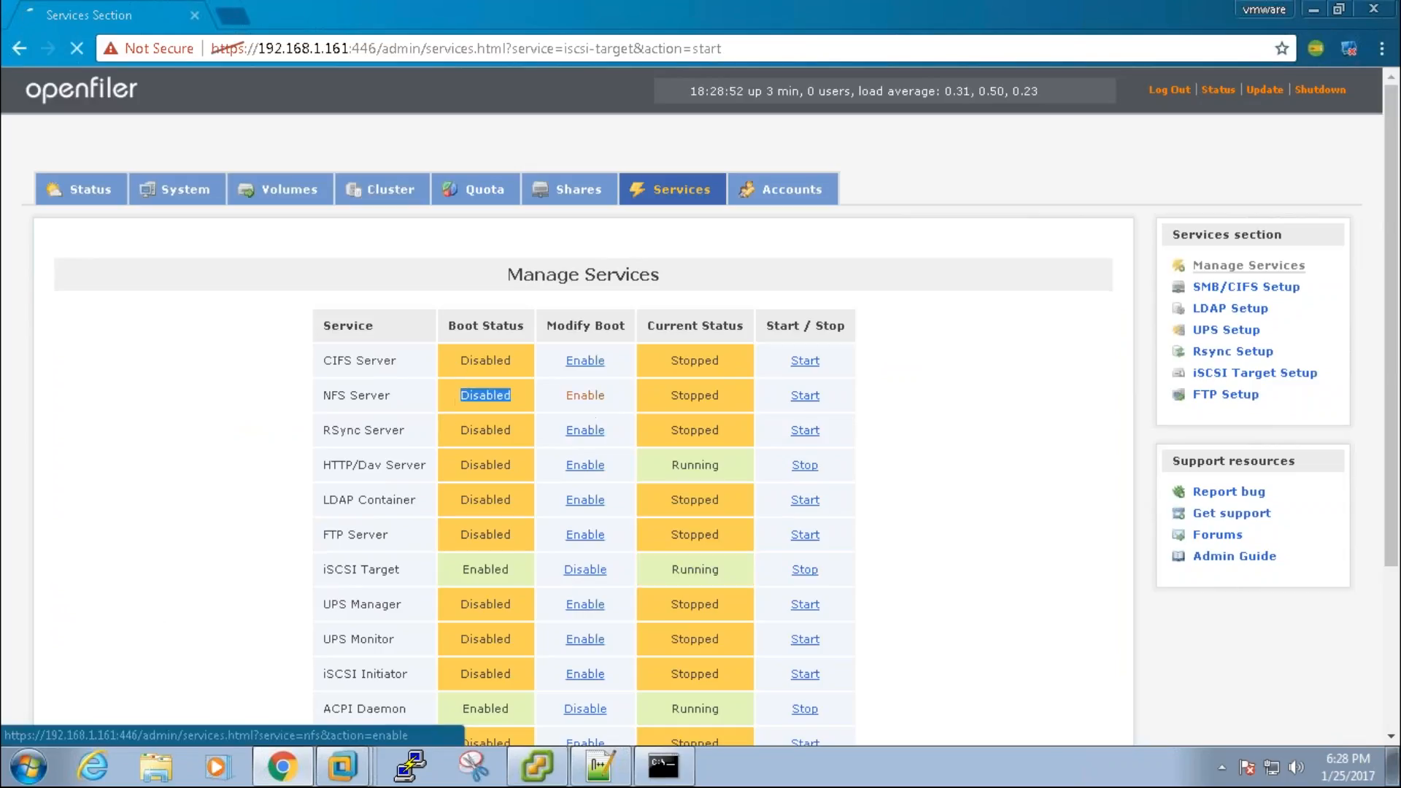
click(807, 395)
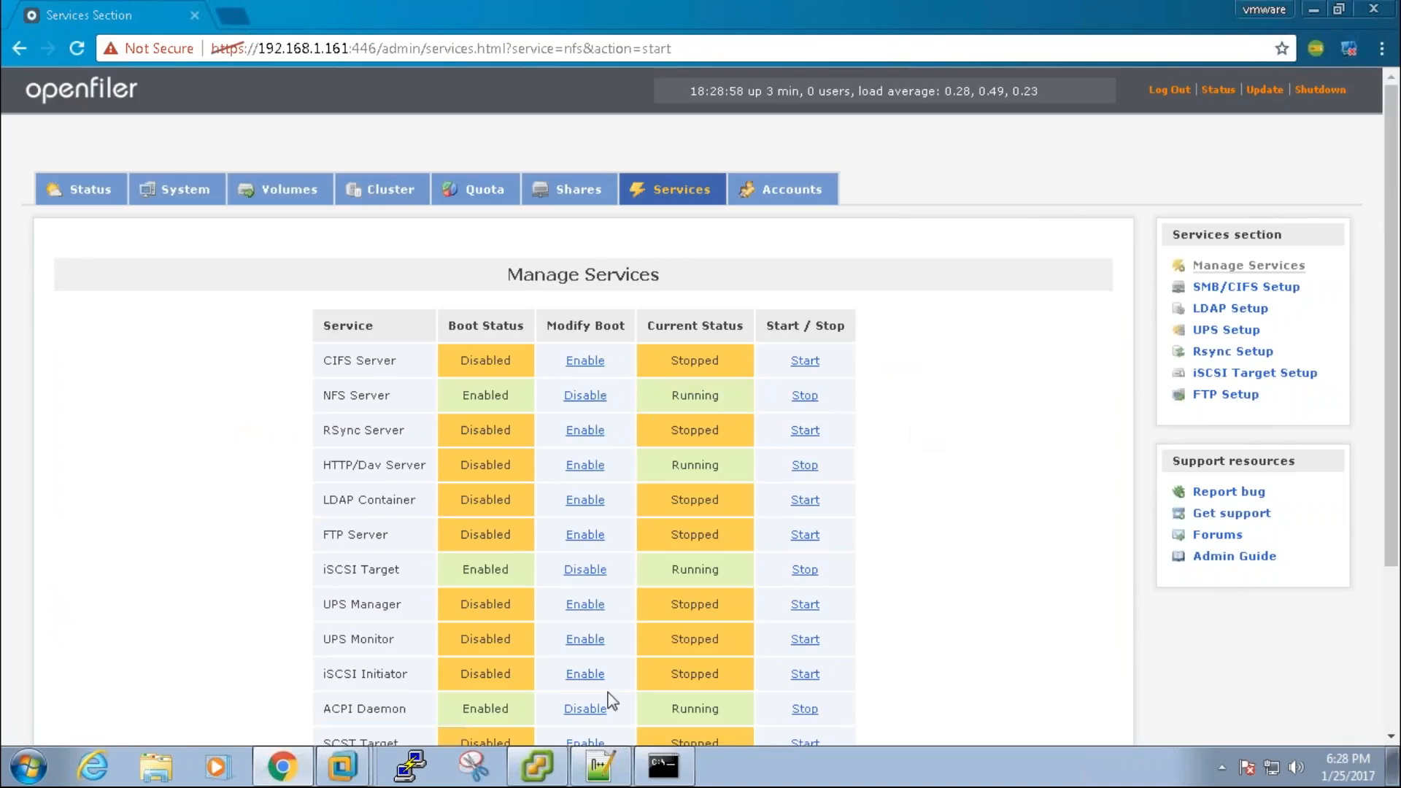
click(580, 729)
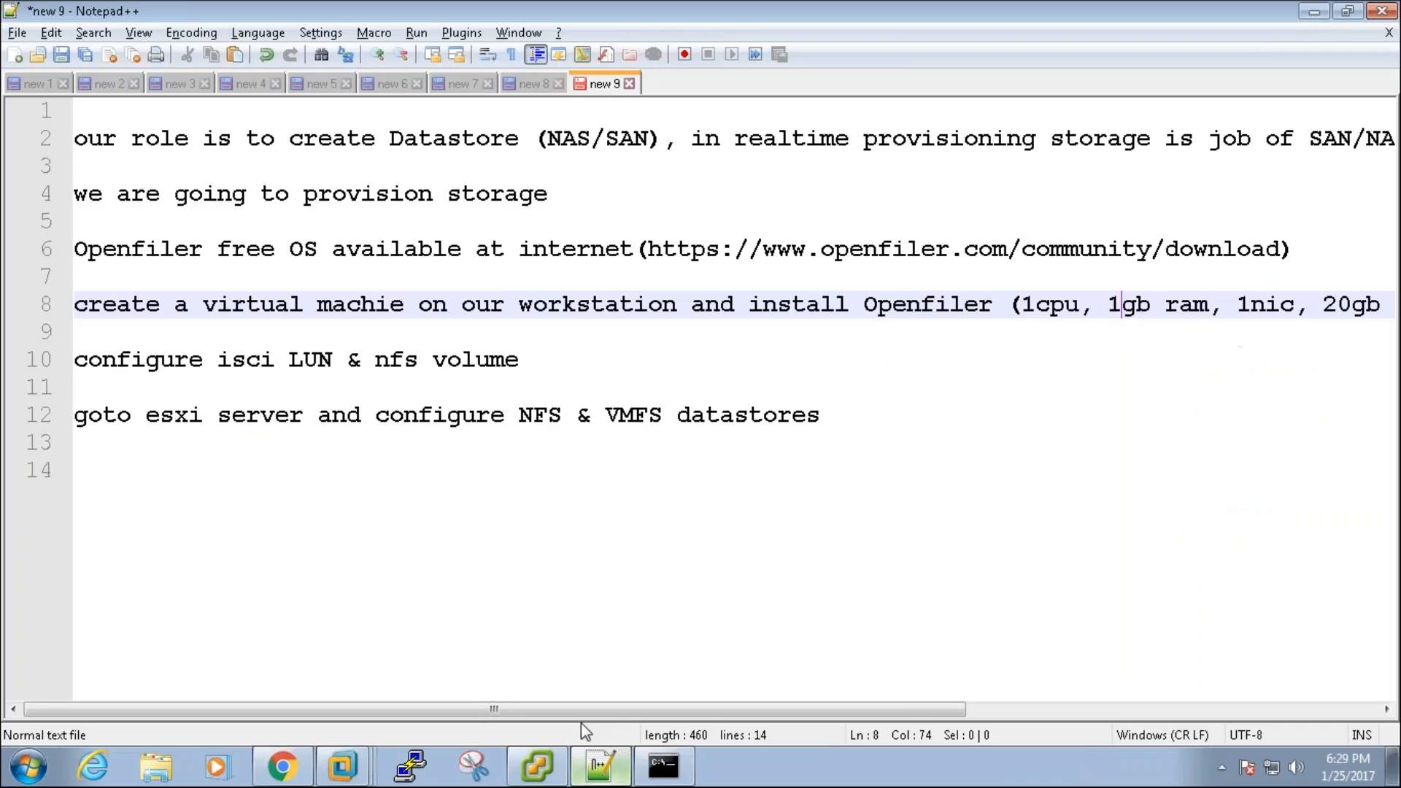
click(851, 359)
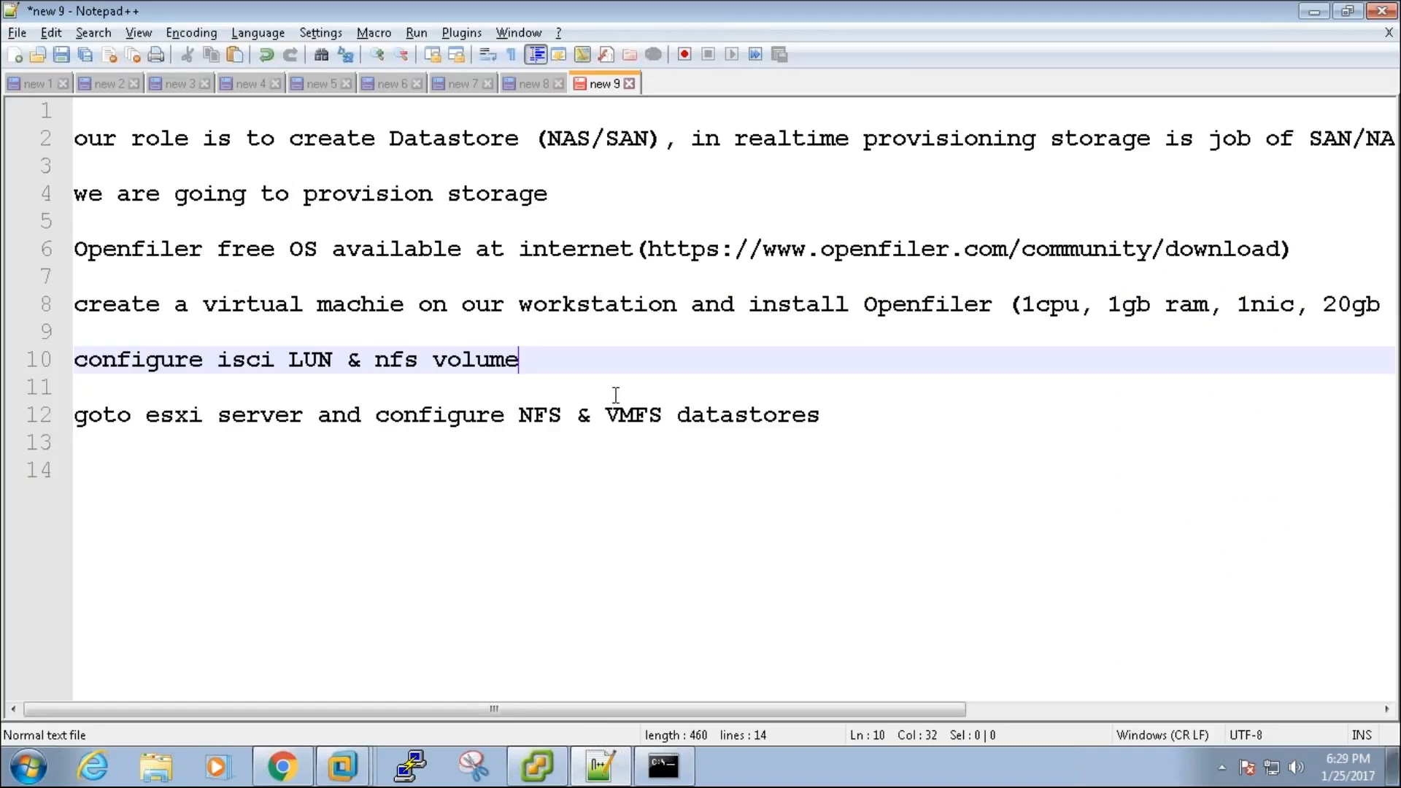
click(881, 309)
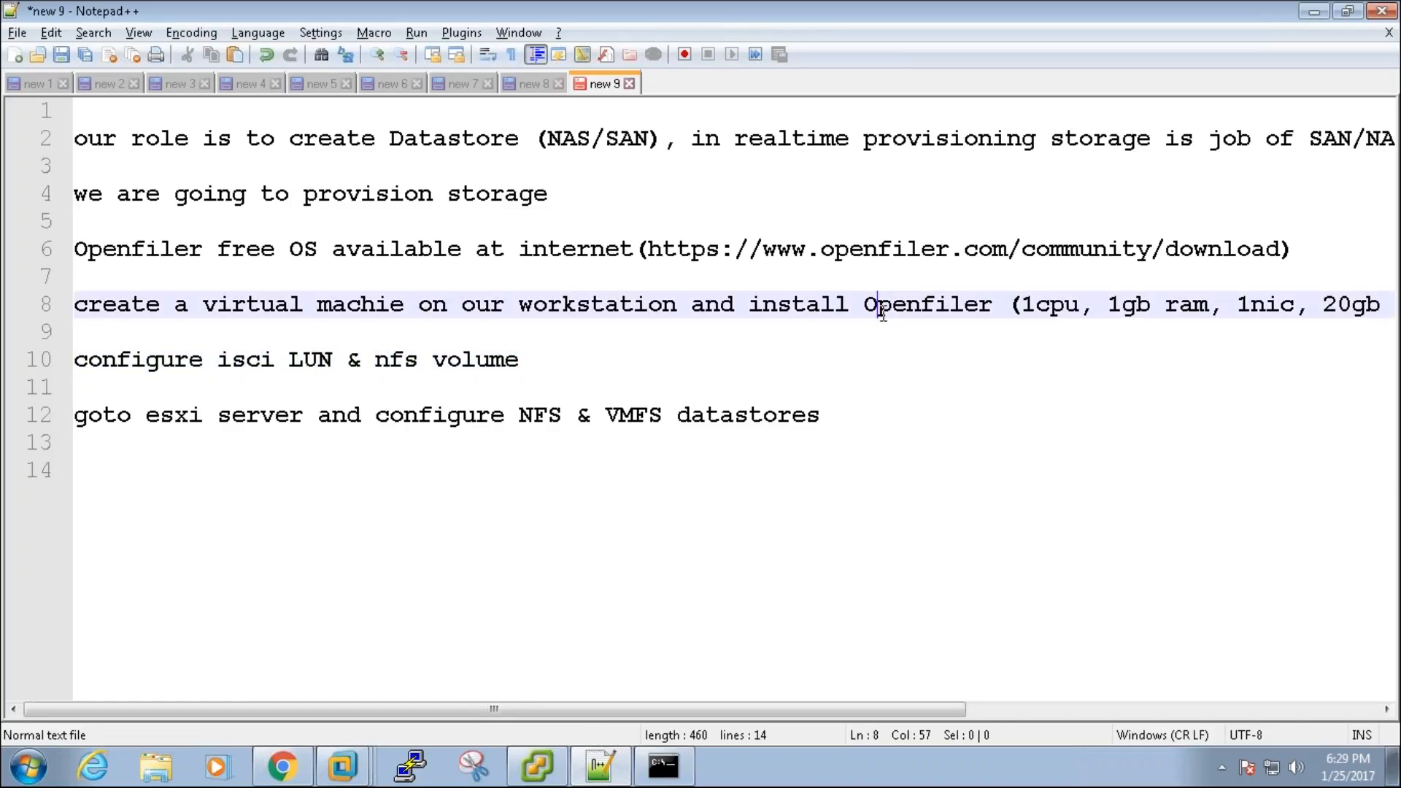
key(End)
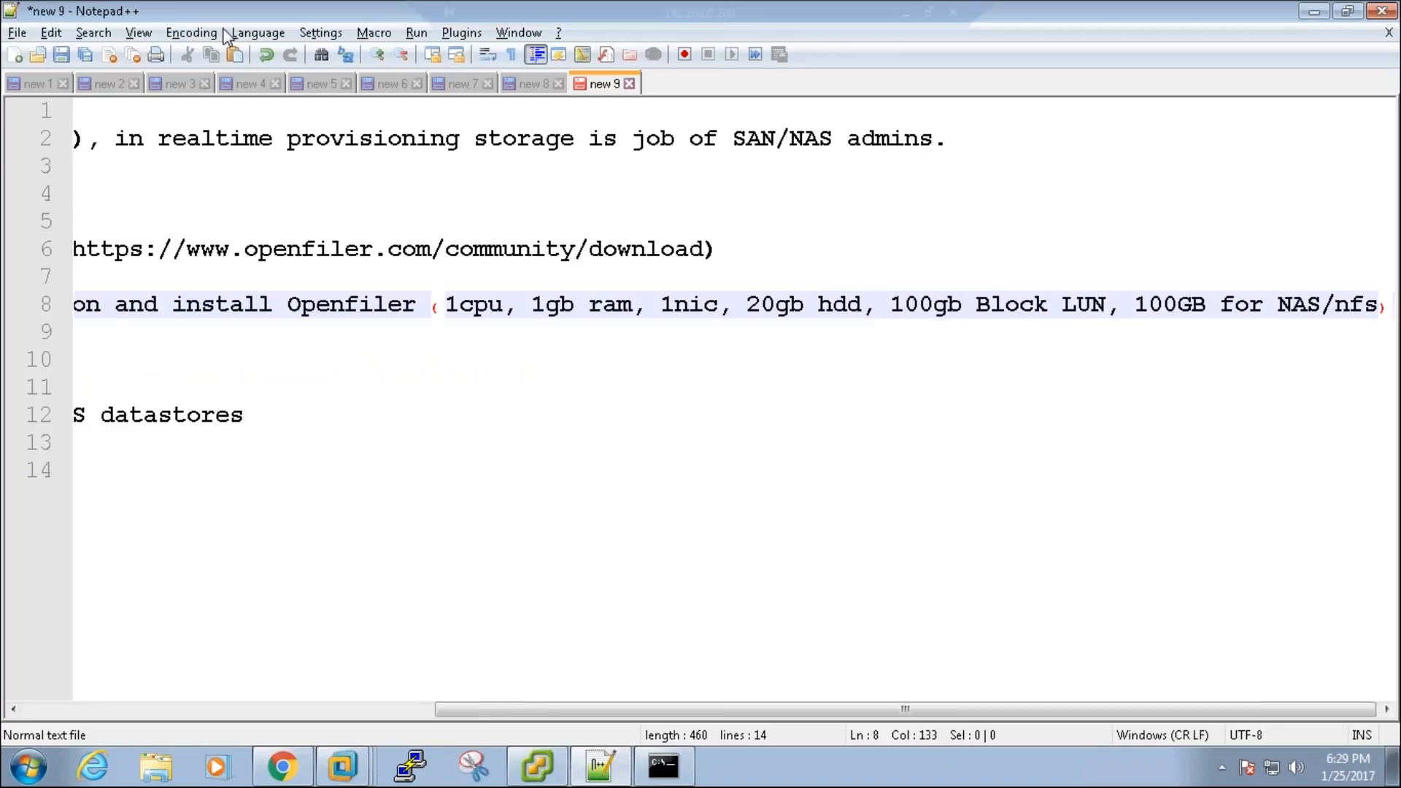
click(144, 36)
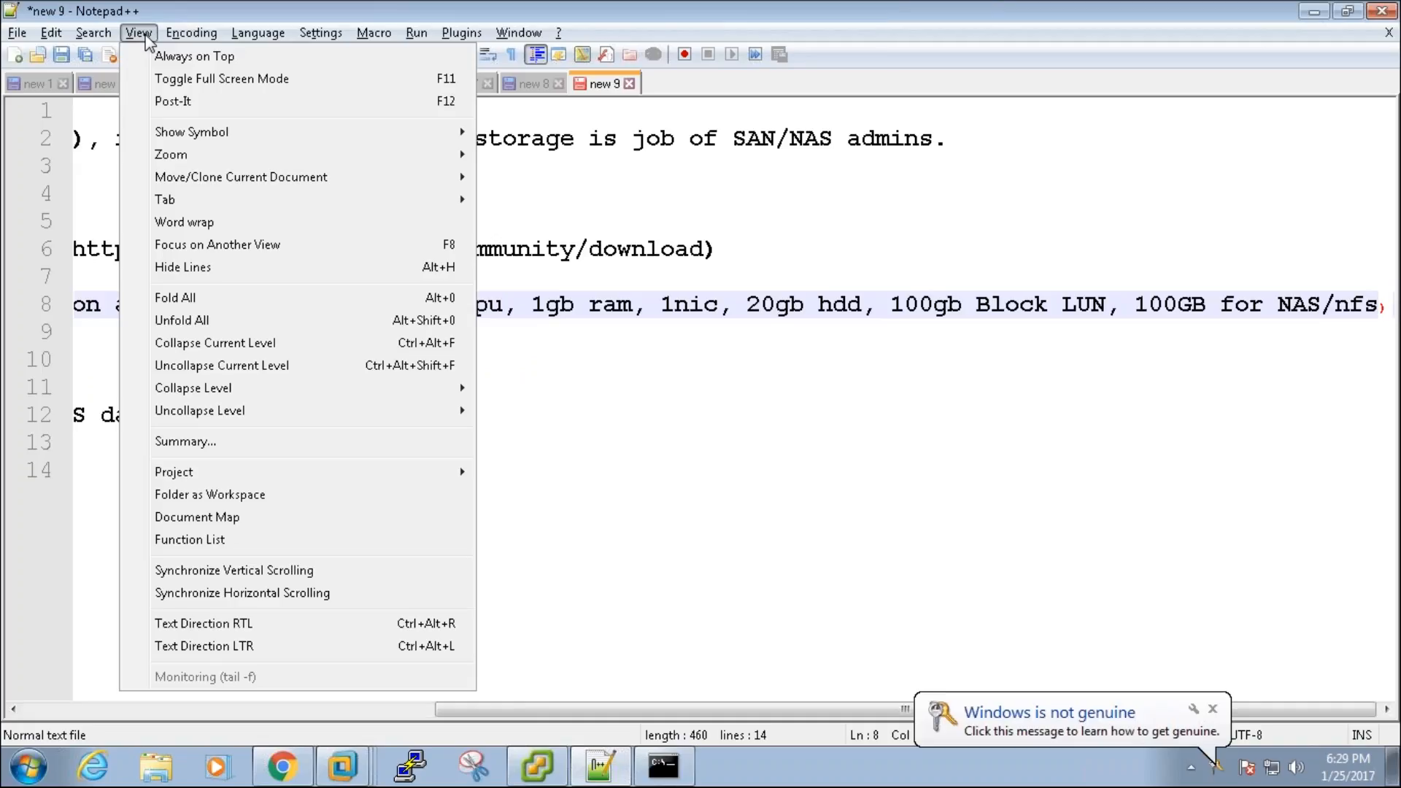
click(144, 37)
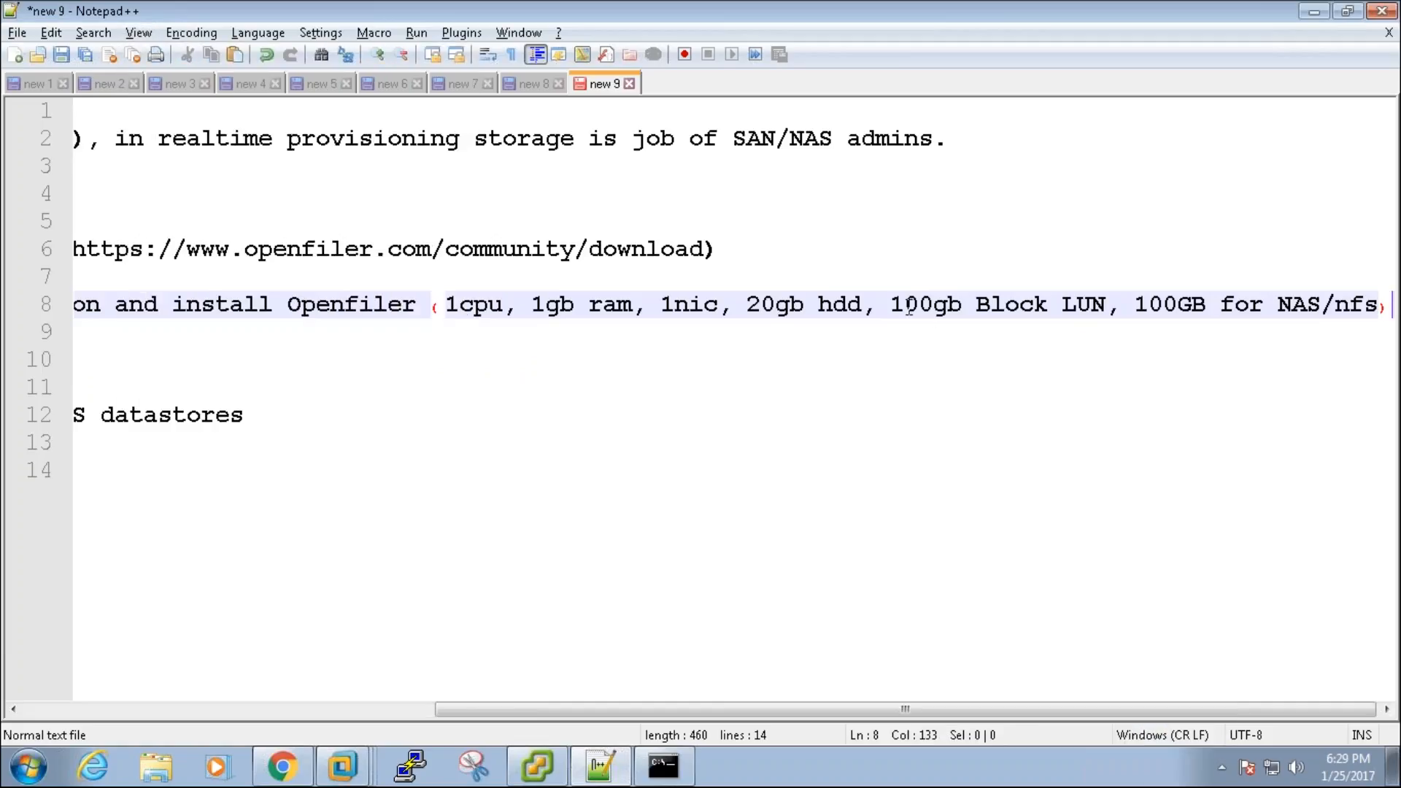
drag(890, 305, 1038, 305)
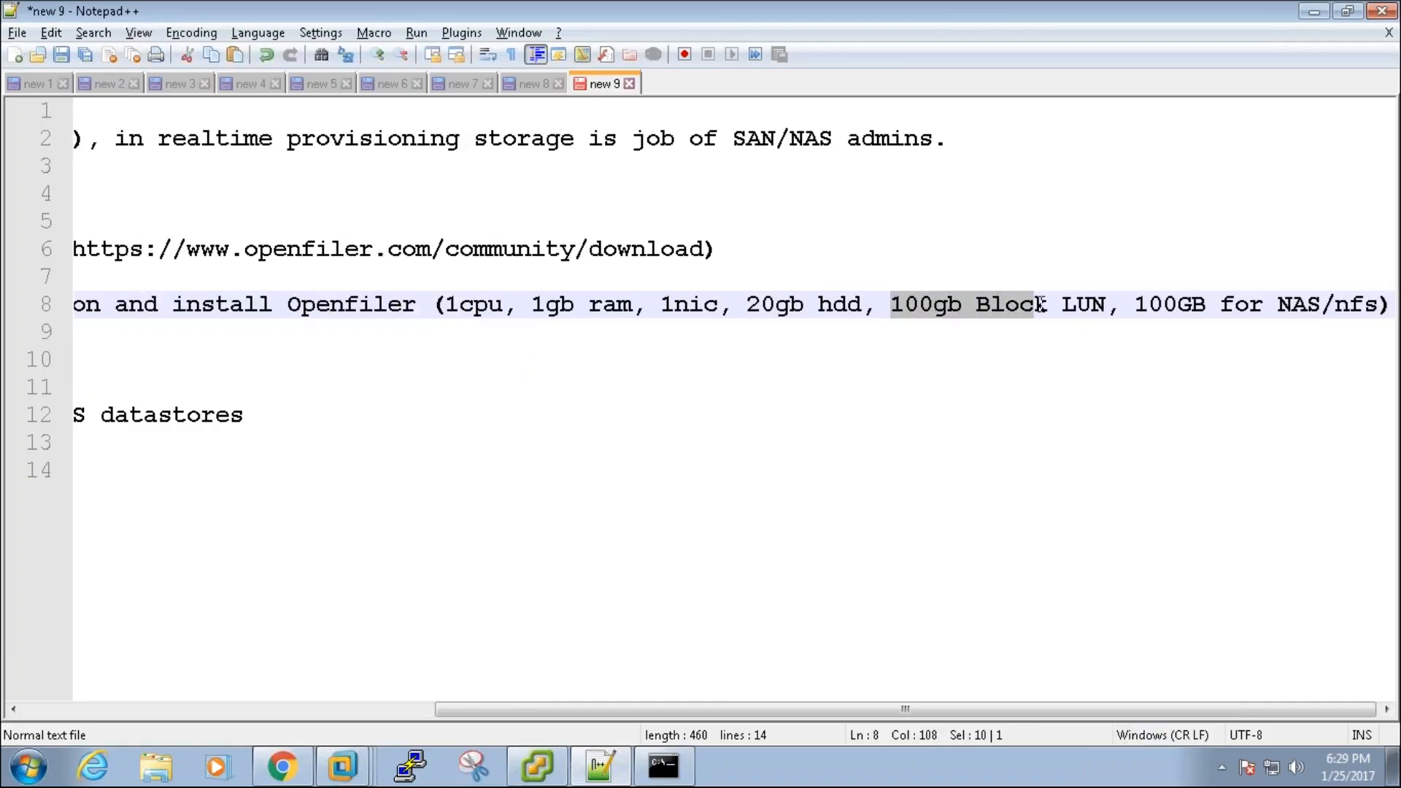
drag(1151, 305, 1233, 305)
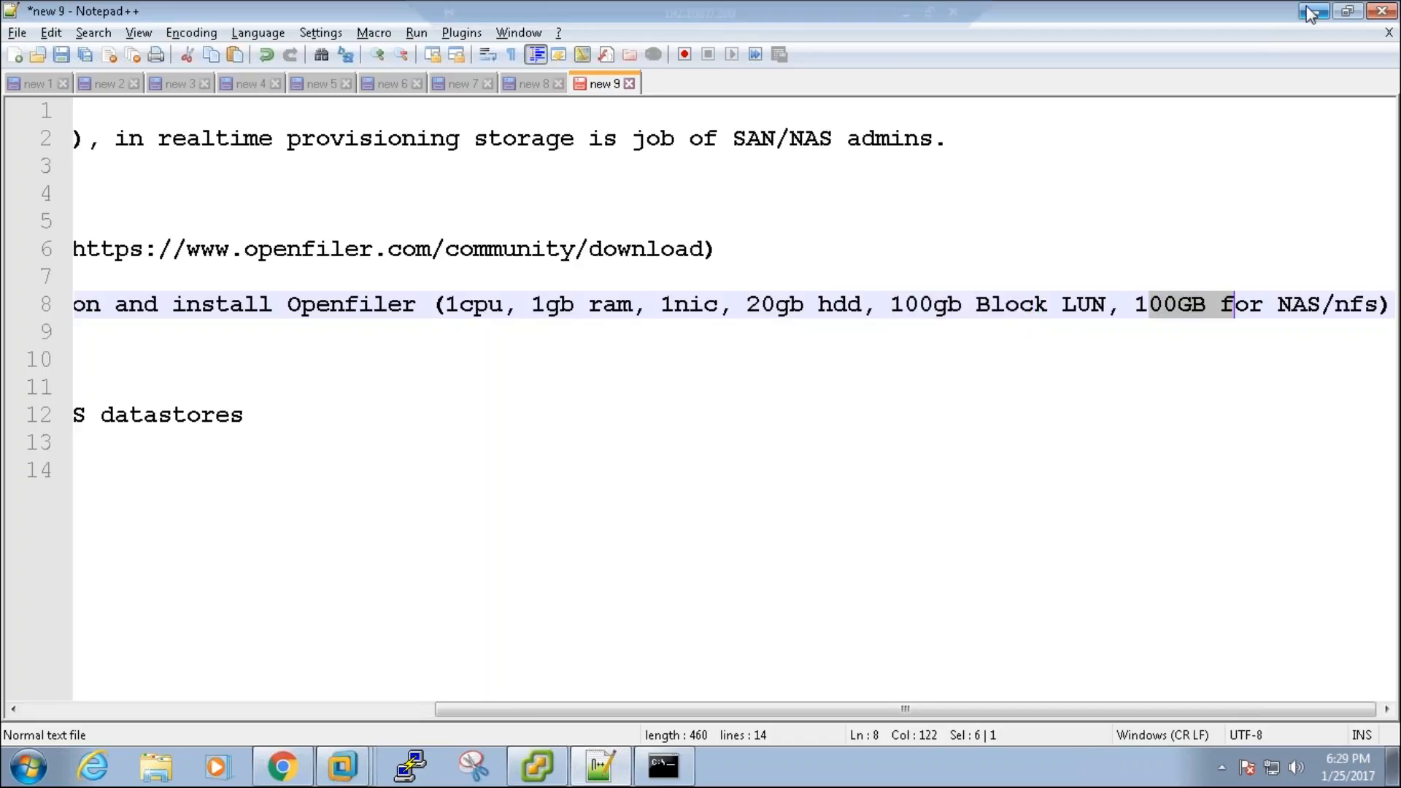
click(1312, 11)
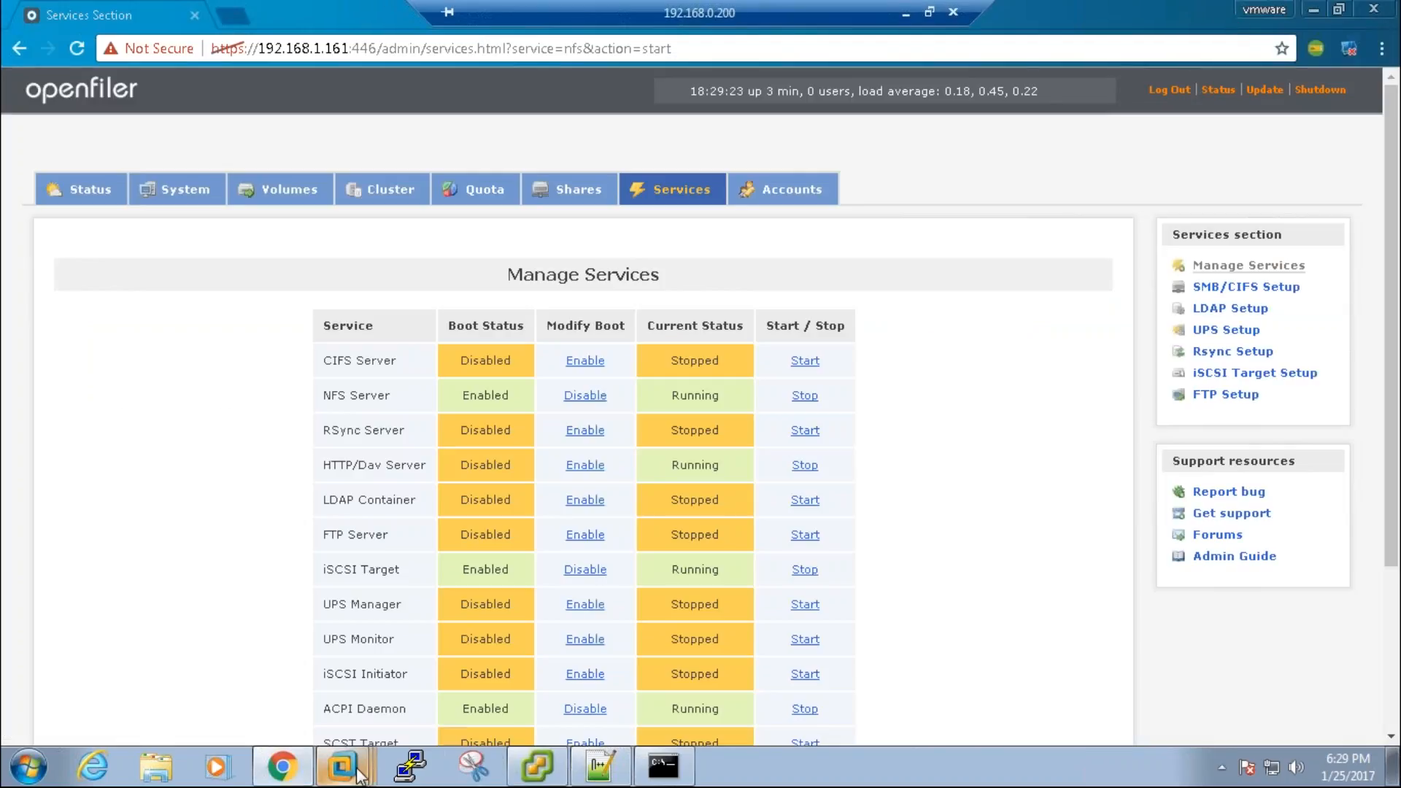
Step: Open the SAN virtual machine's settings and start adding hardware with administrator rights
mouse_move(343, 766)
click(292, 684)
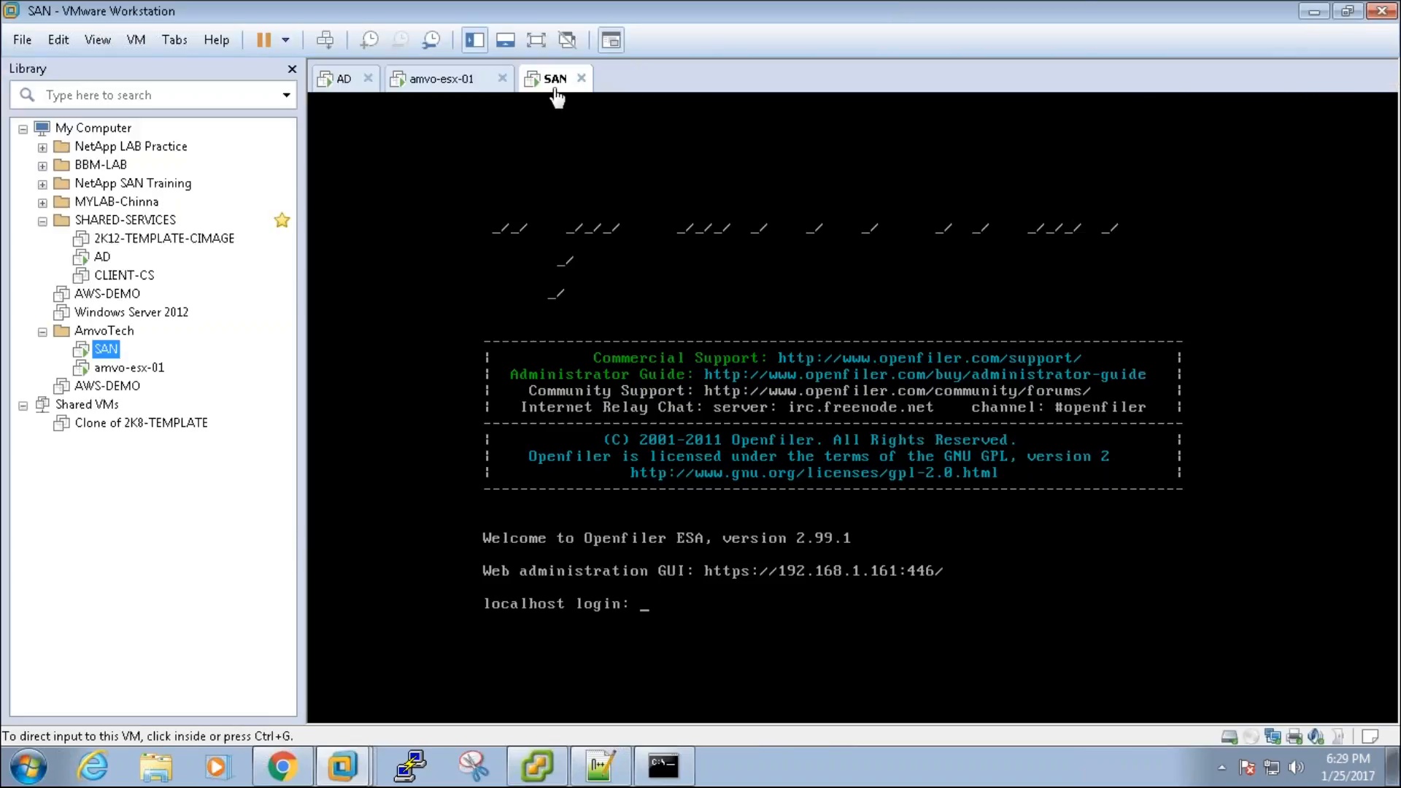
right_click(556, 79)
click(619, 363)
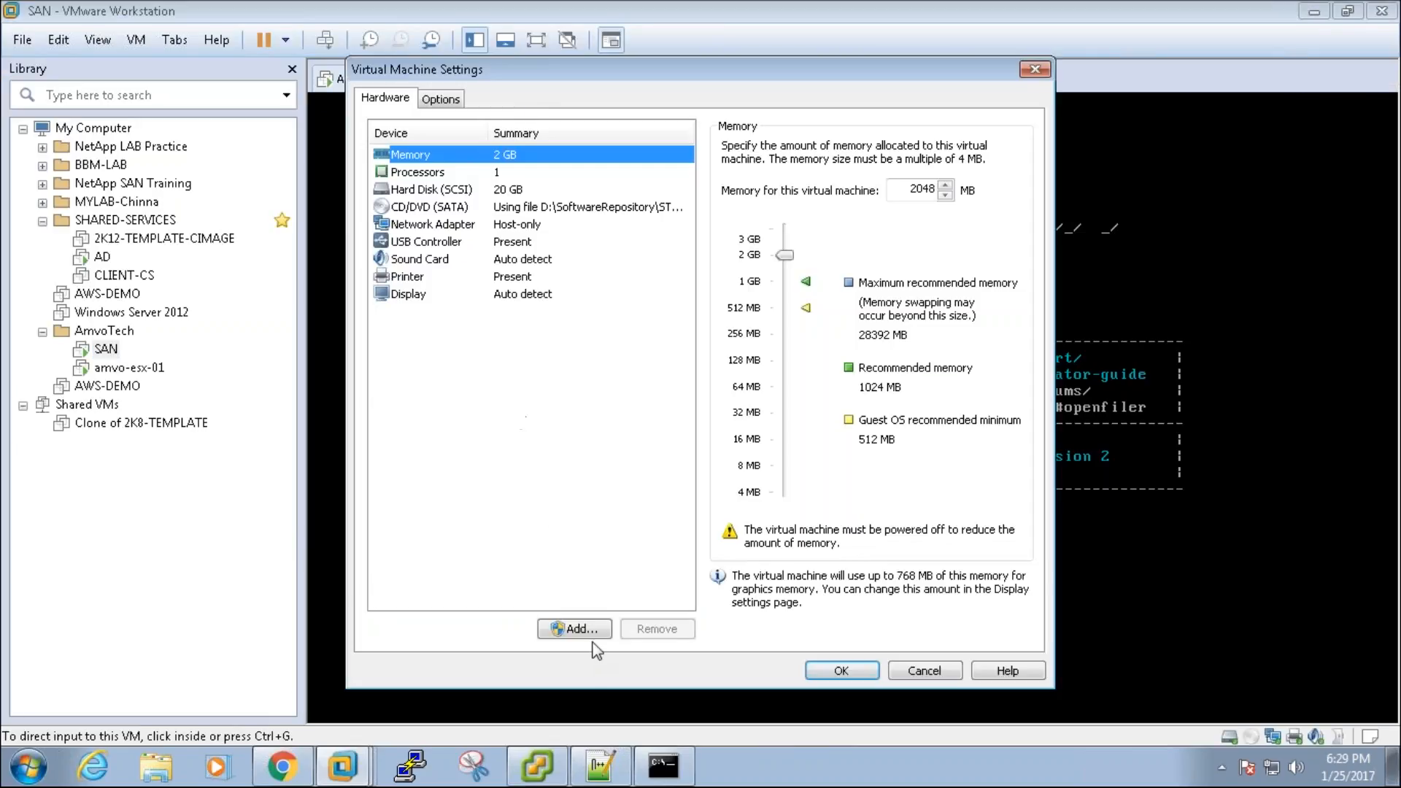
click(593, 630)
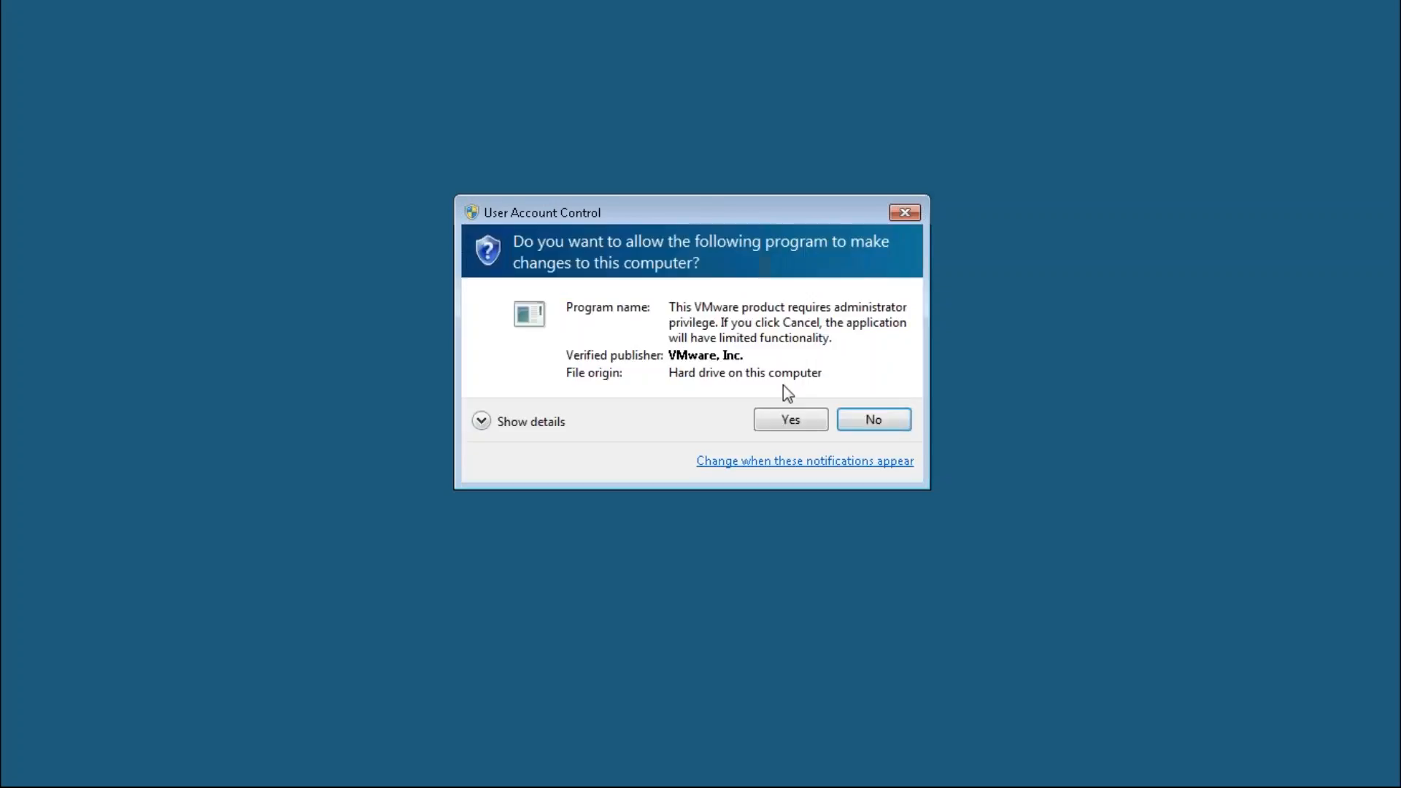
click(784, 418)
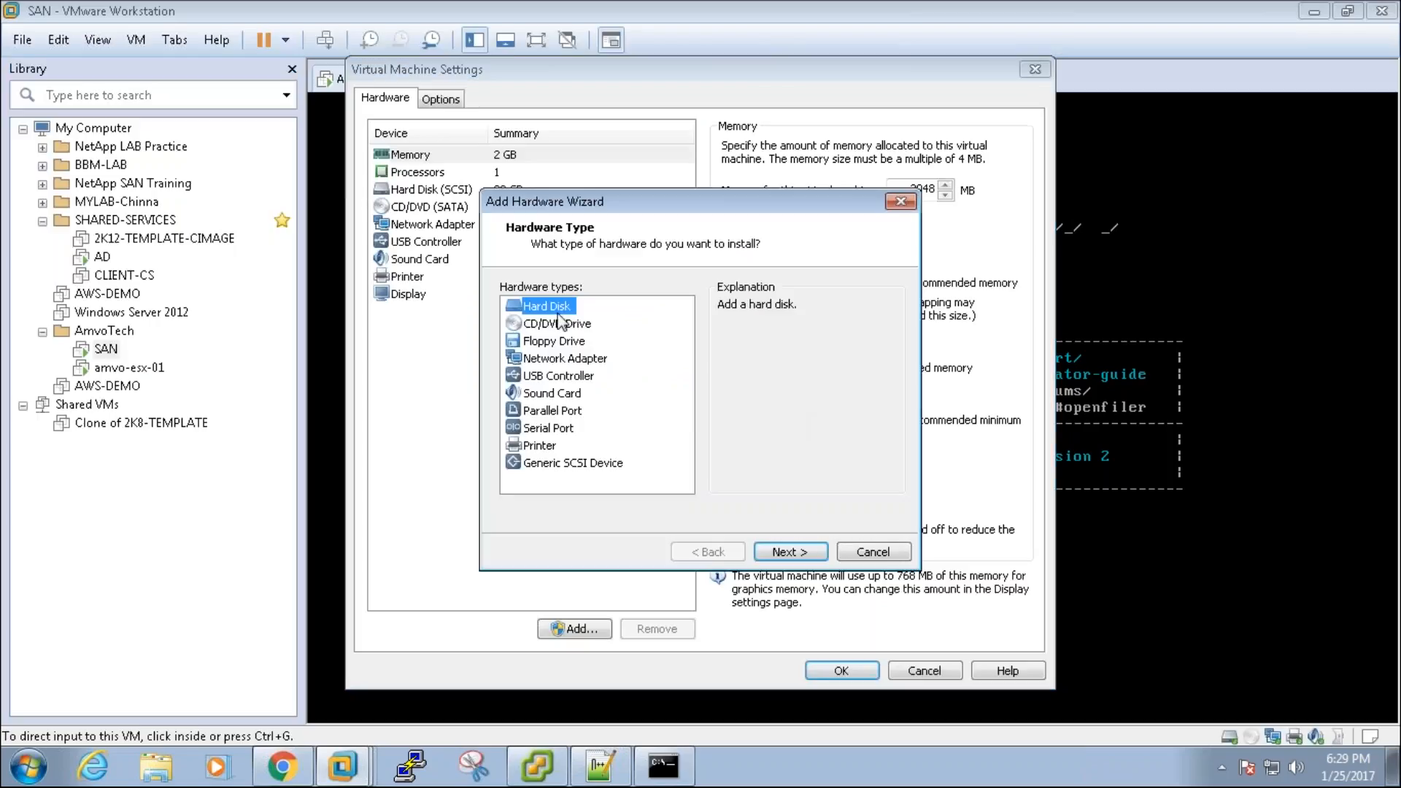
Step: Create the first new 100 GB SCSI virtual hard disk
click(812, 558)
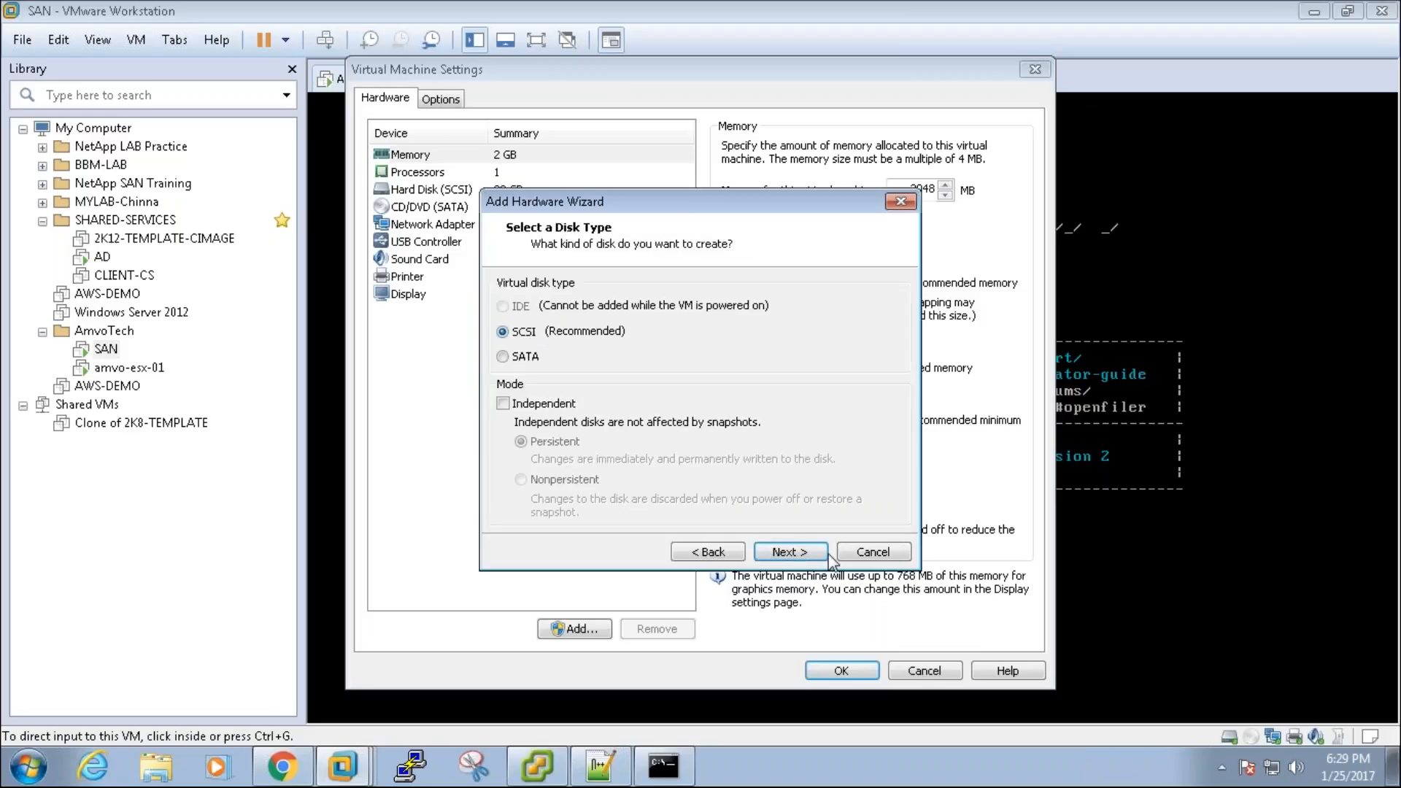
click(797, 554)
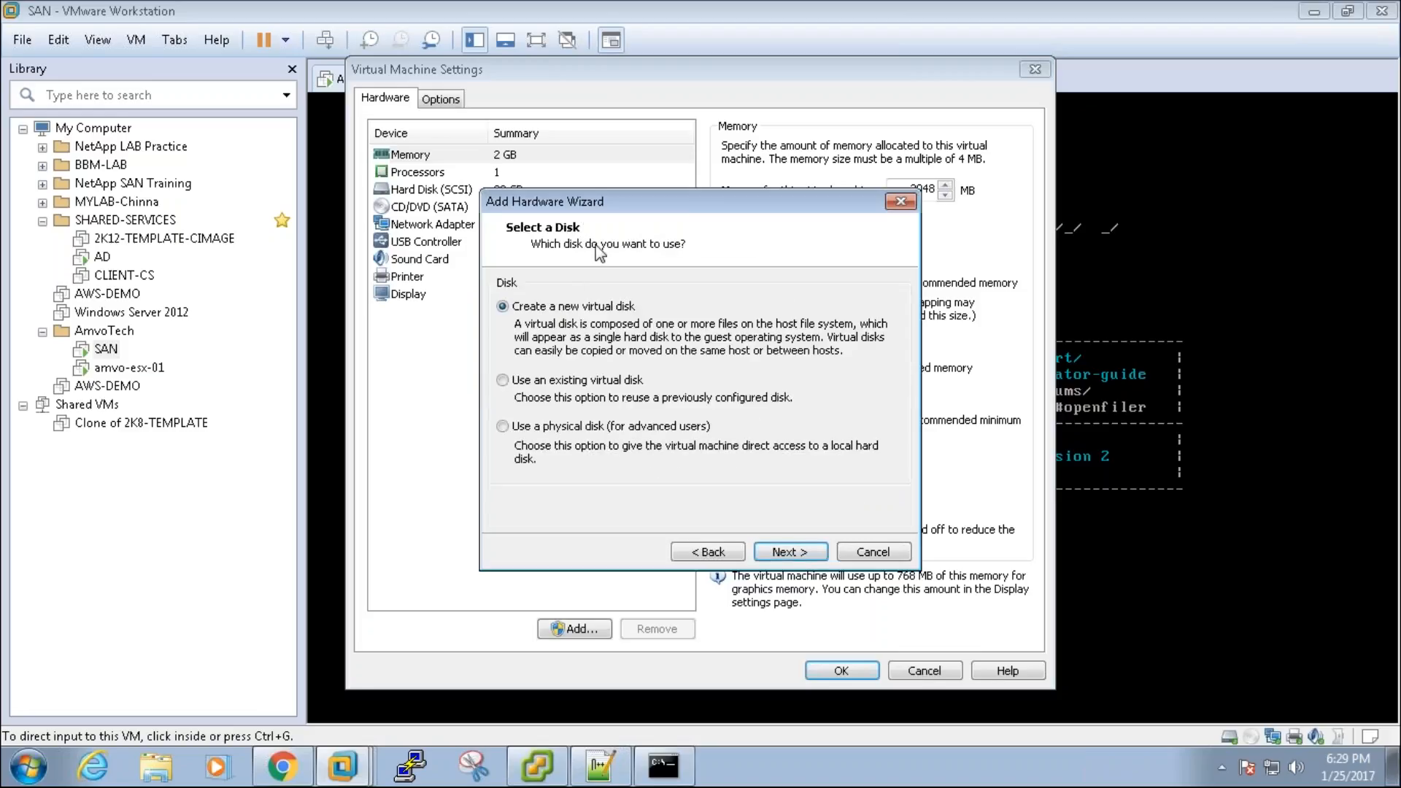
click(791, 552)
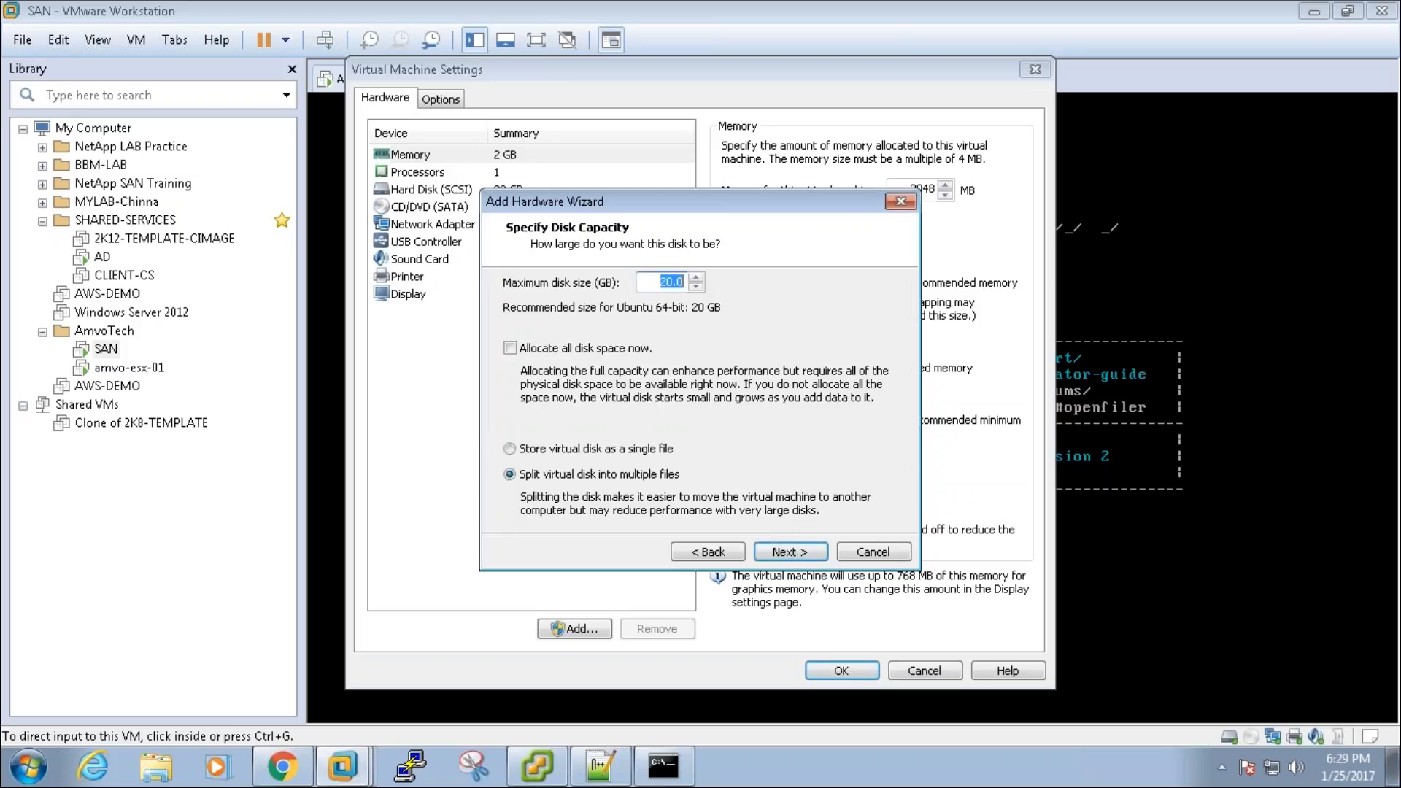
text(10)
drag(664, 283, 743, 287)
click(661, 283)
drag(662, 283, 726, 290)
click(655, 281)
drag(655, 281, 745, 269)
click(808, 554)
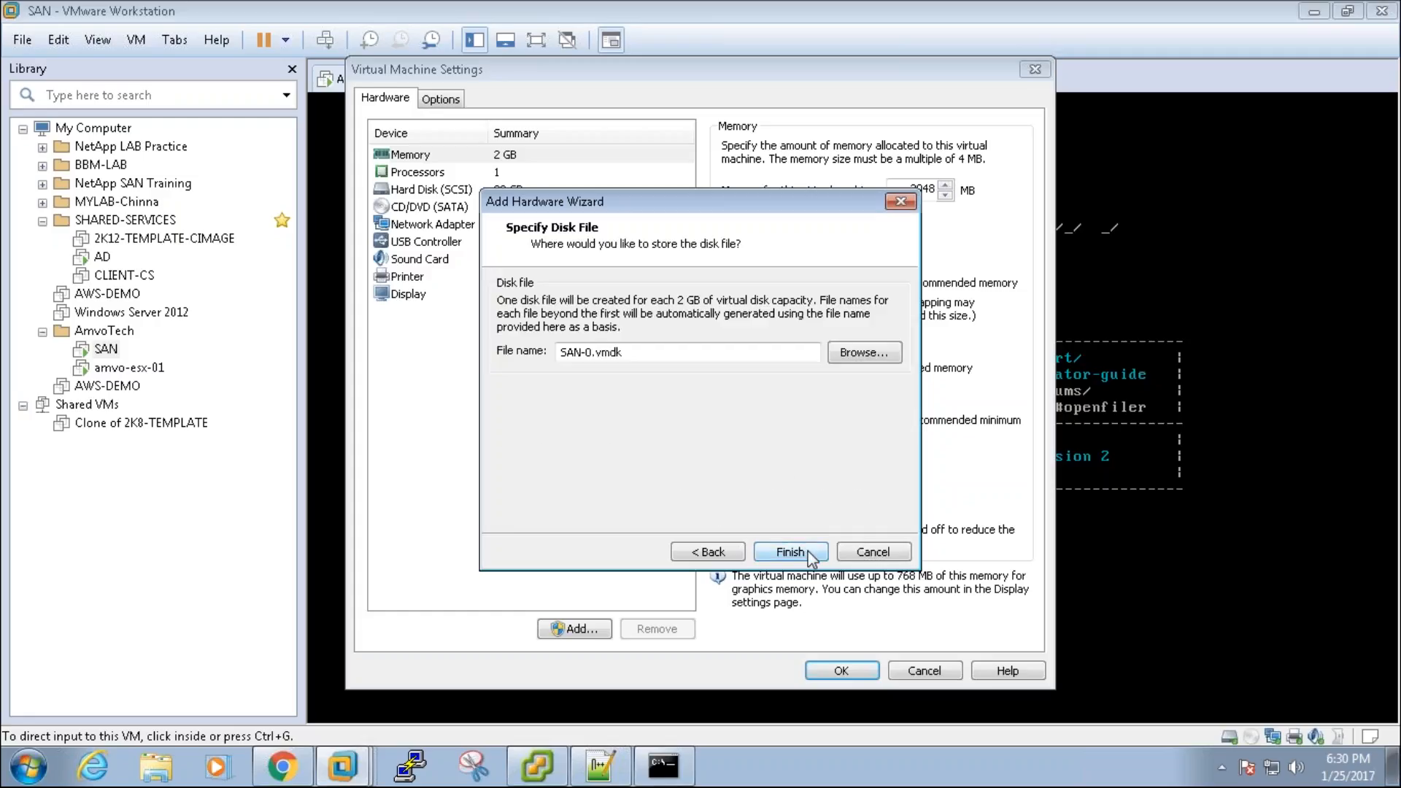
click(810, 556)
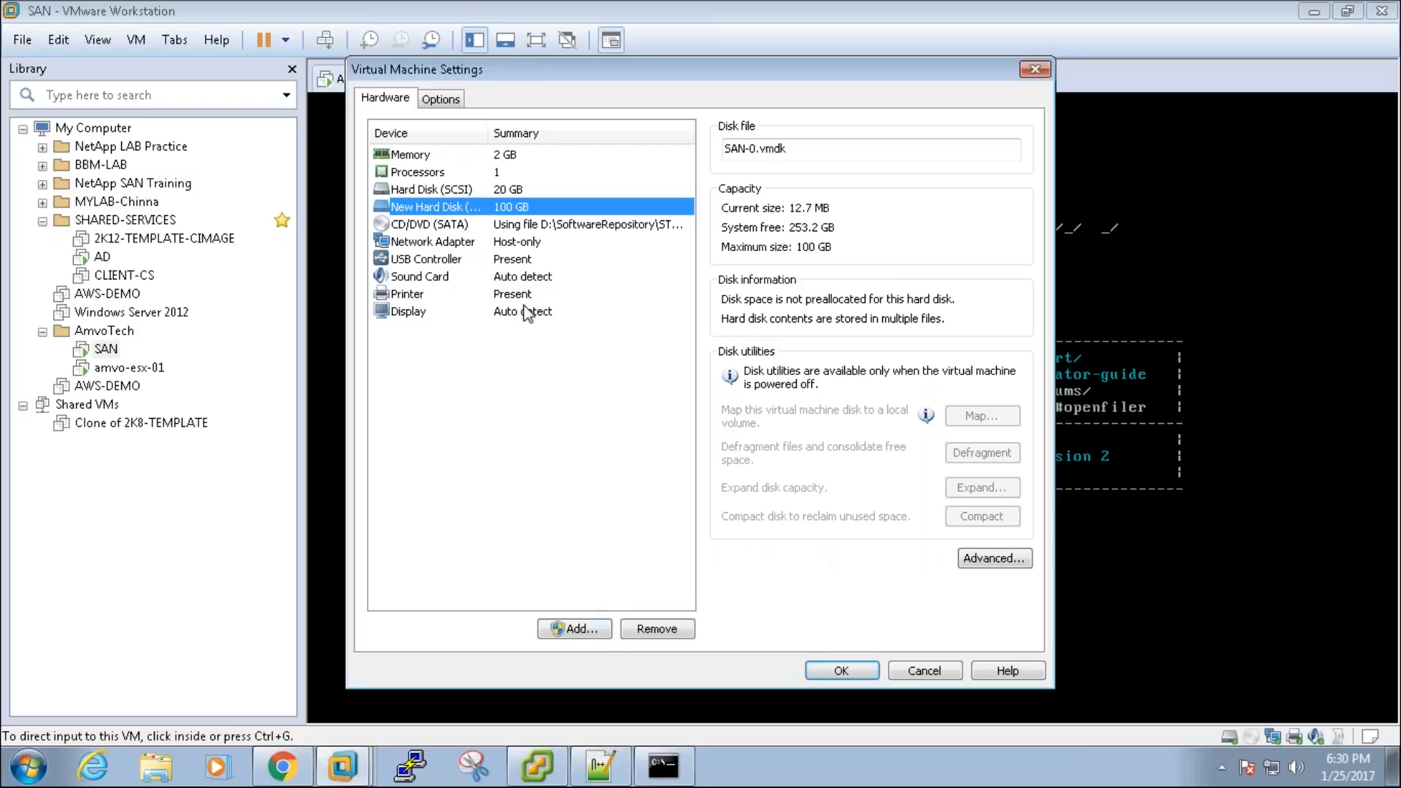
Step: Add a second new 100 GB SCSI virtual hard disk and apply the settings
click(593, 632)
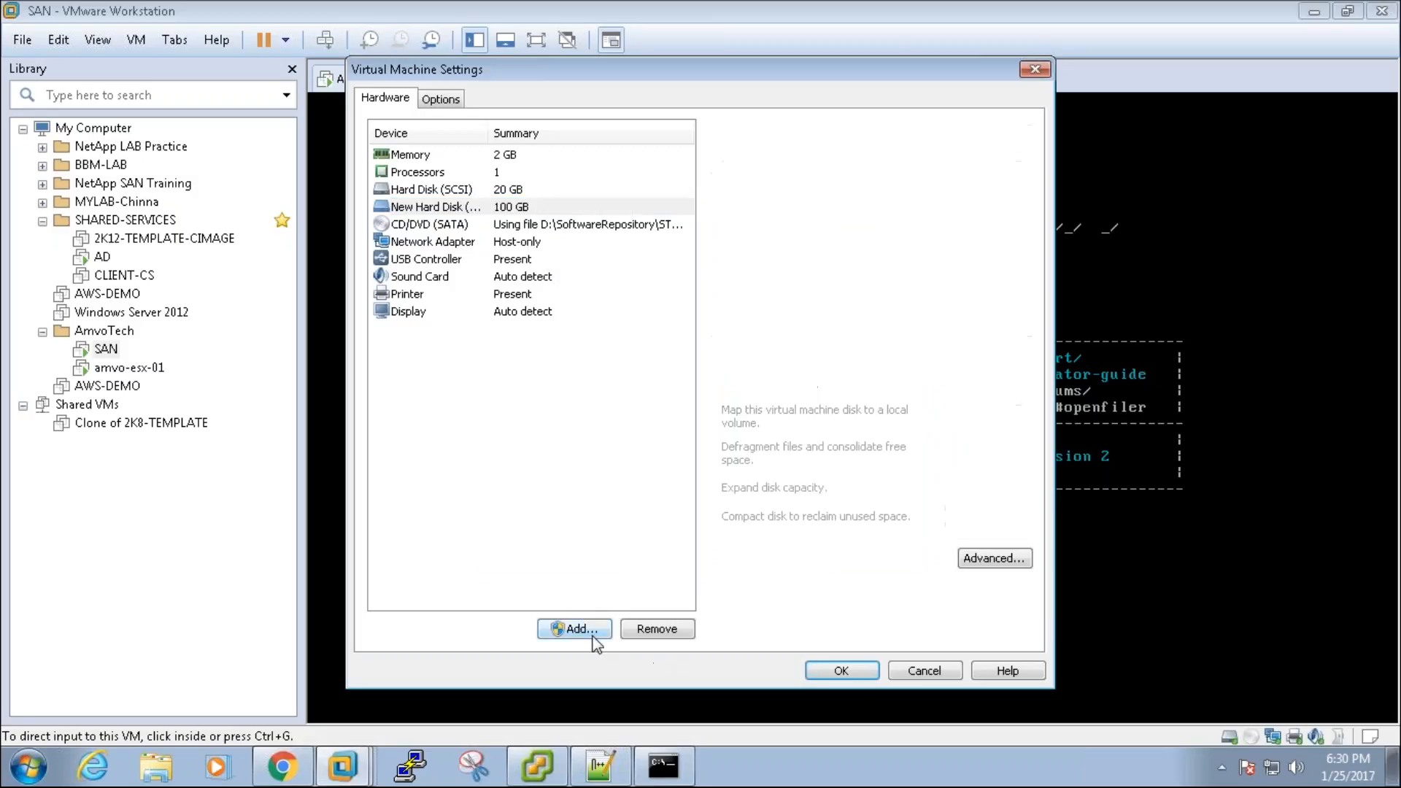
click(811, 554)
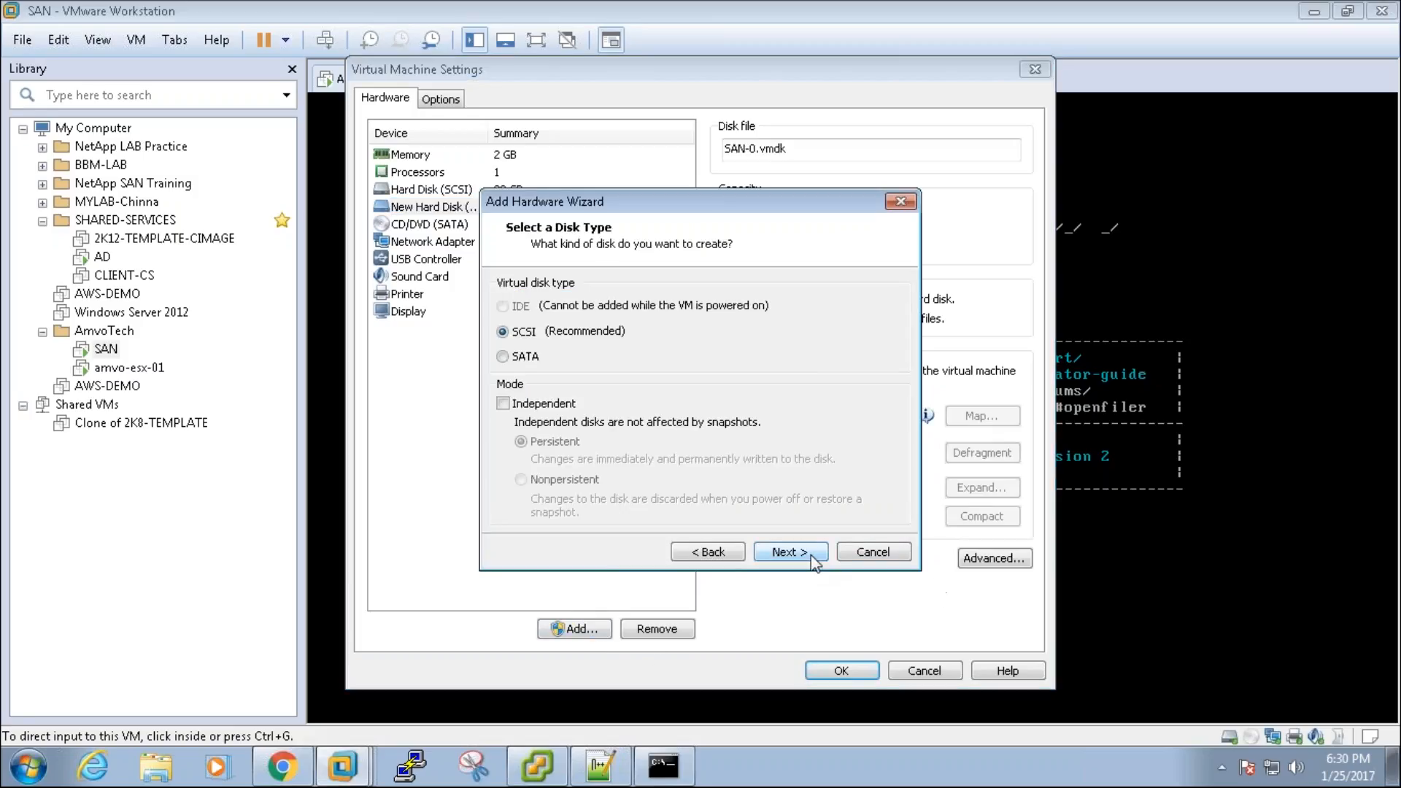
click(811, 555)
click(811, 555)
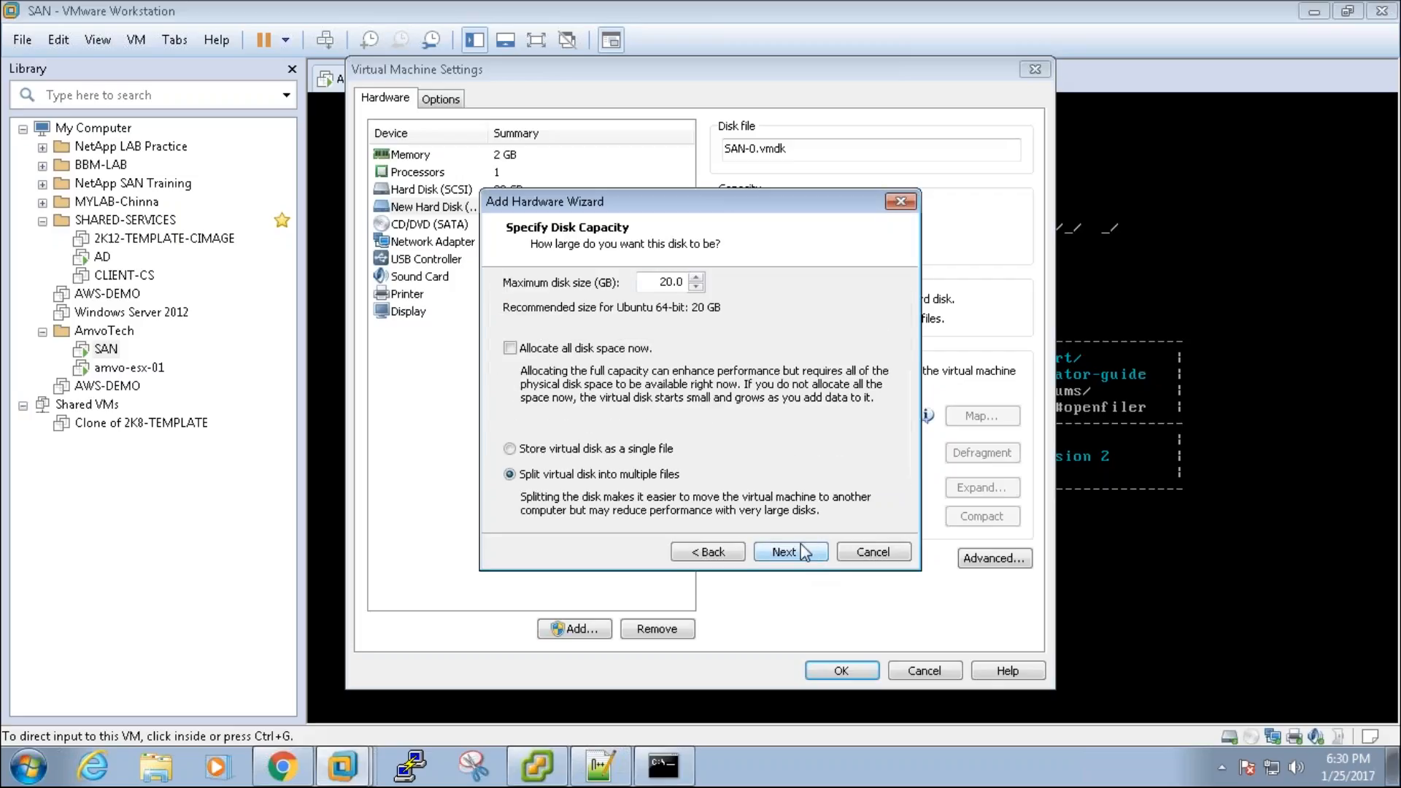
text(1)
click(790, 552)
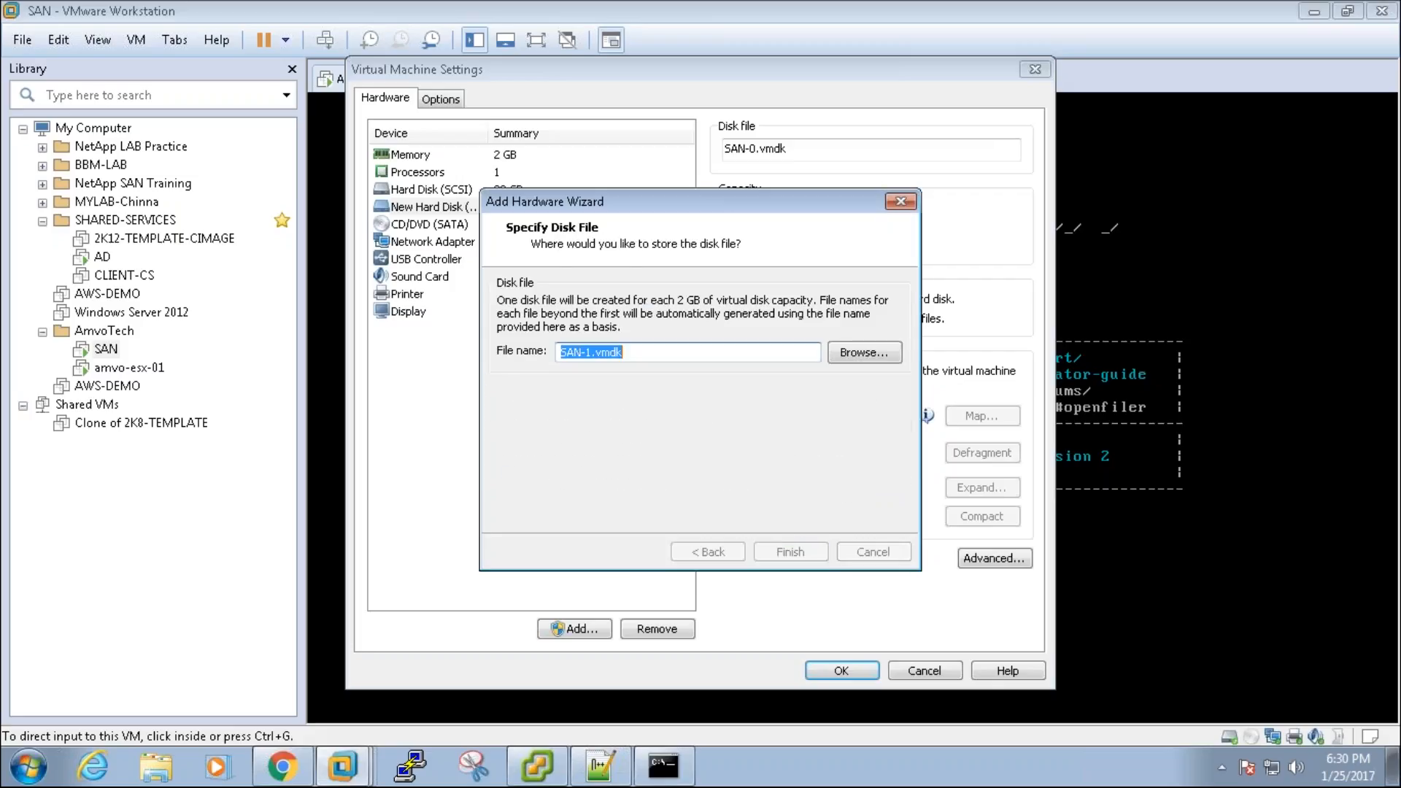
click(790, 551)
click(839, 670)
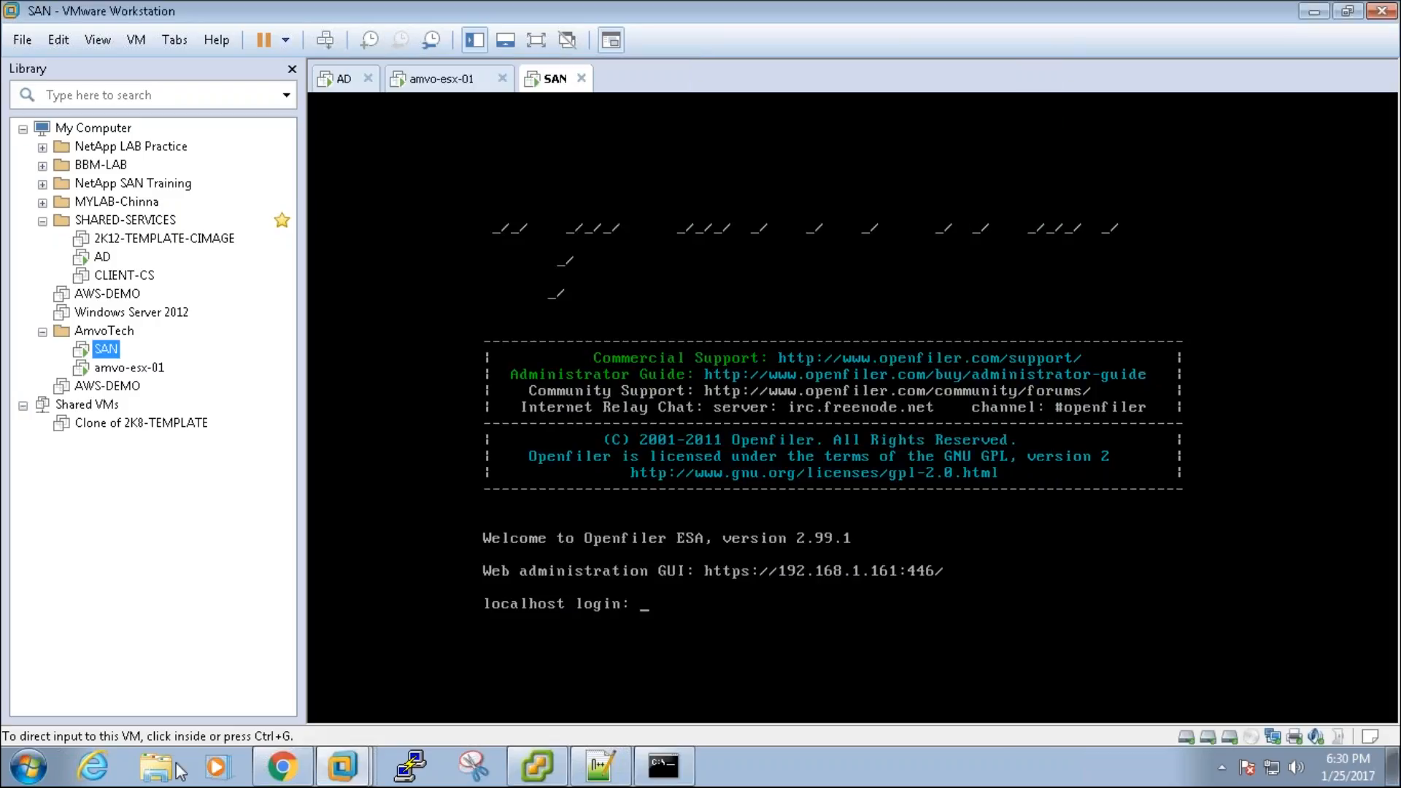
click(173, 765)
Step: Browse to D:\WORKSTATION\AmvoTech and check the SAN folder's 3.34 GB size in Properties
click(109, 389)
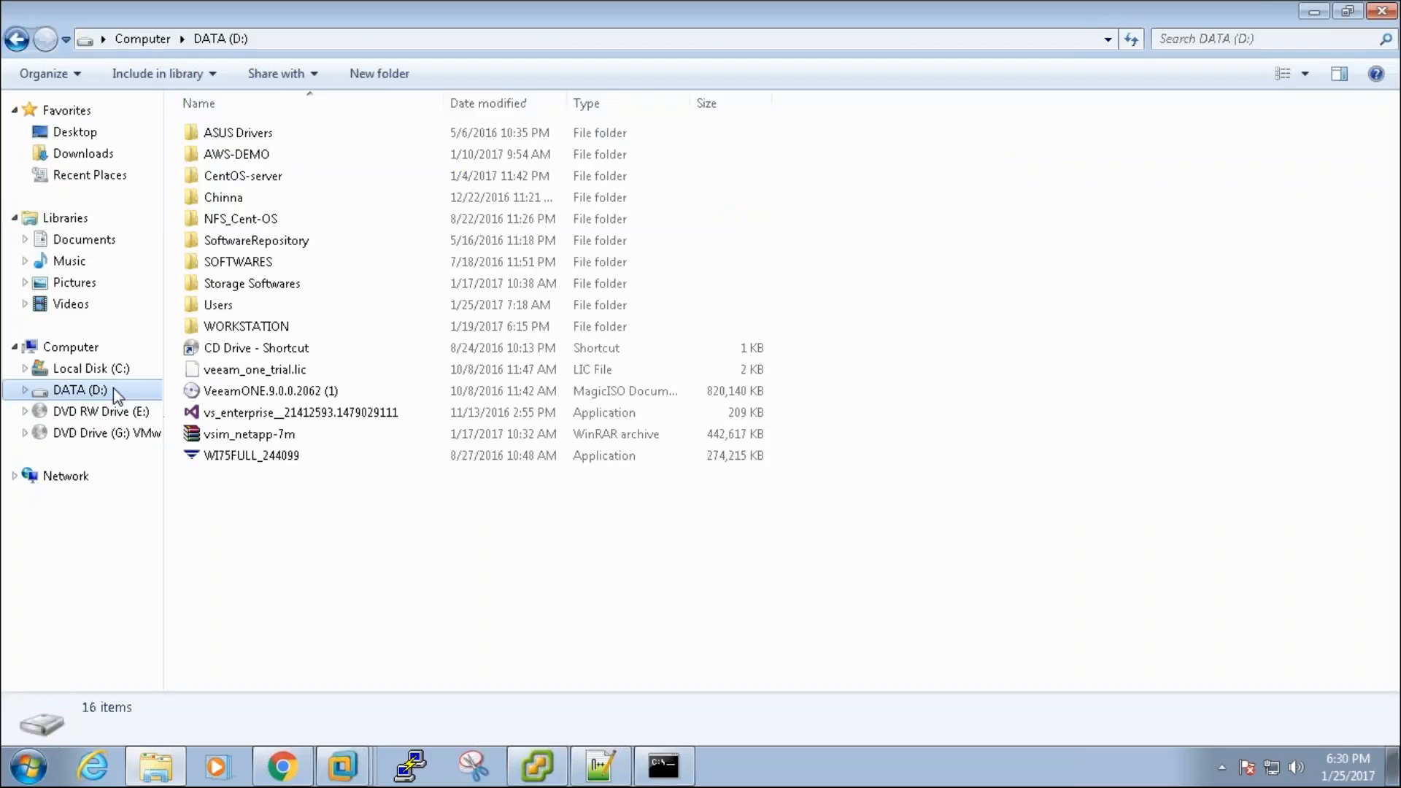
double_click(268, 328)
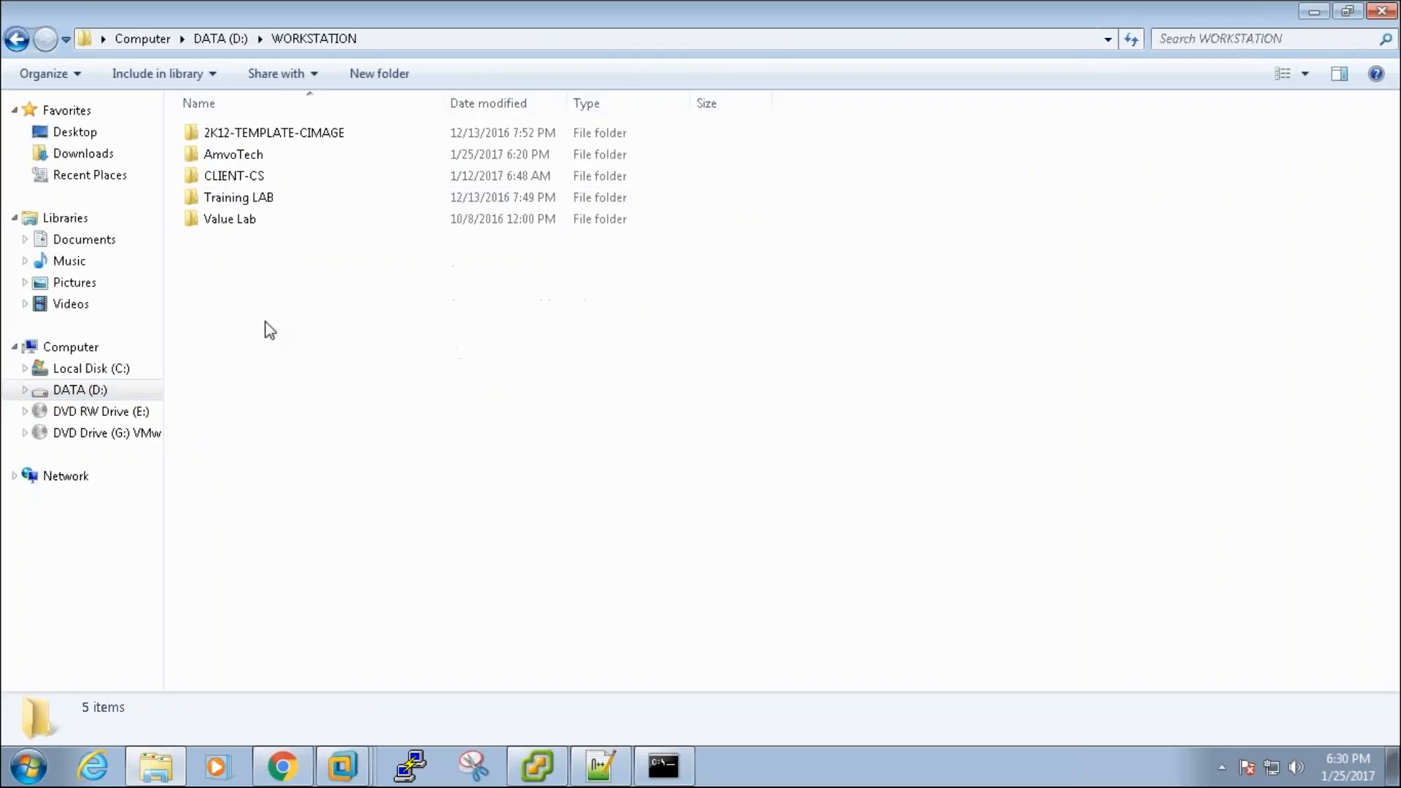
double_click(250, 154)
click(249, 164)
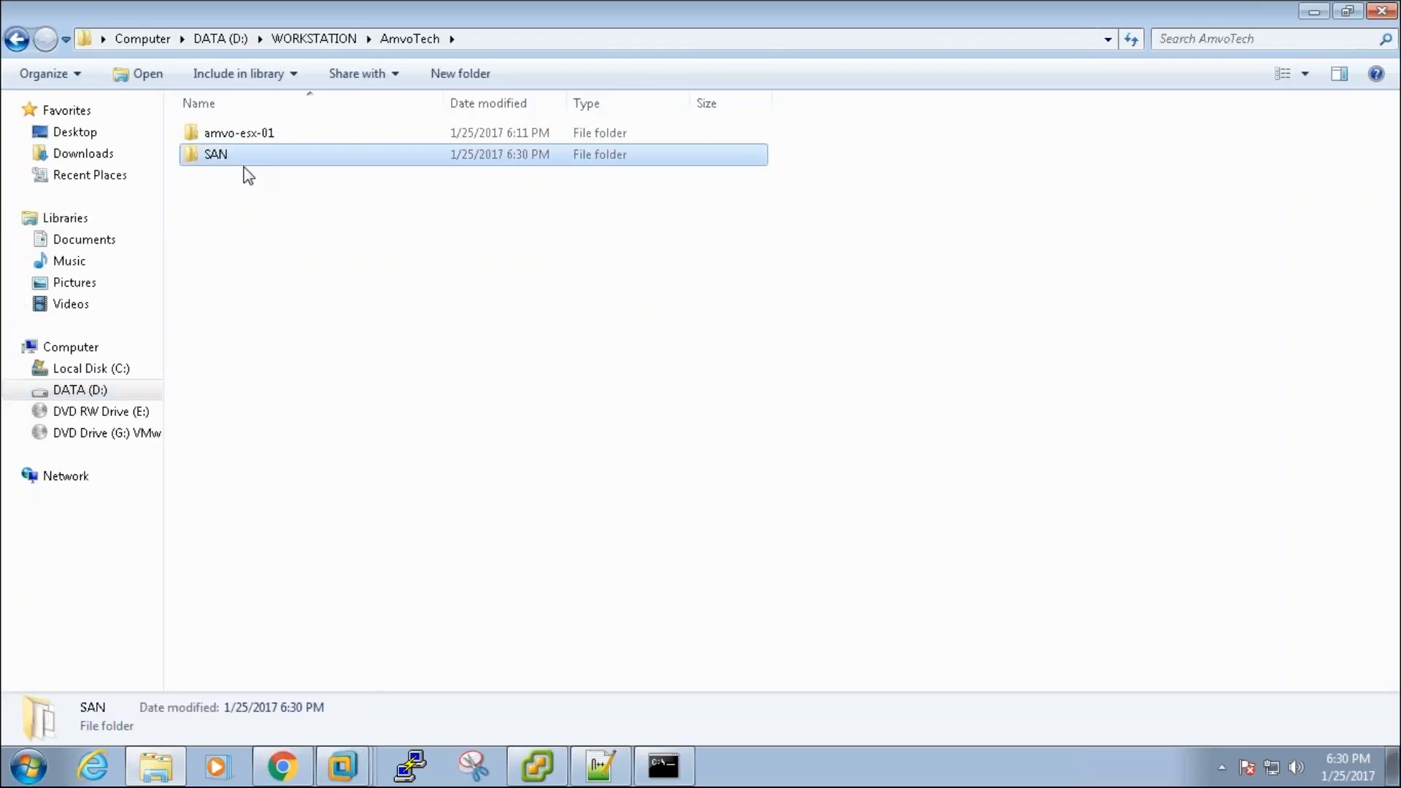
right_click(251, 160)
click(354, 622)
drag(357, 348, 404, 351)
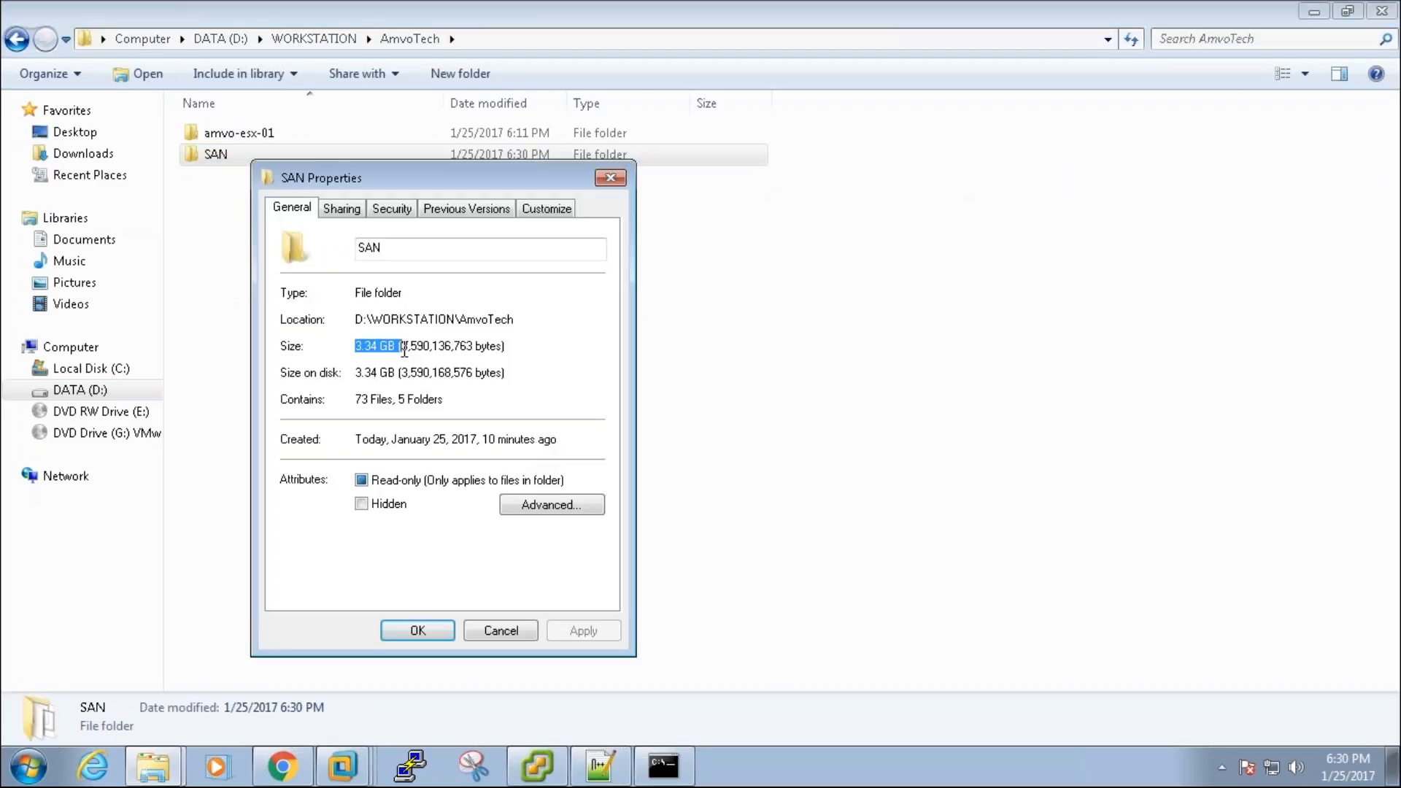
click(610, 178)
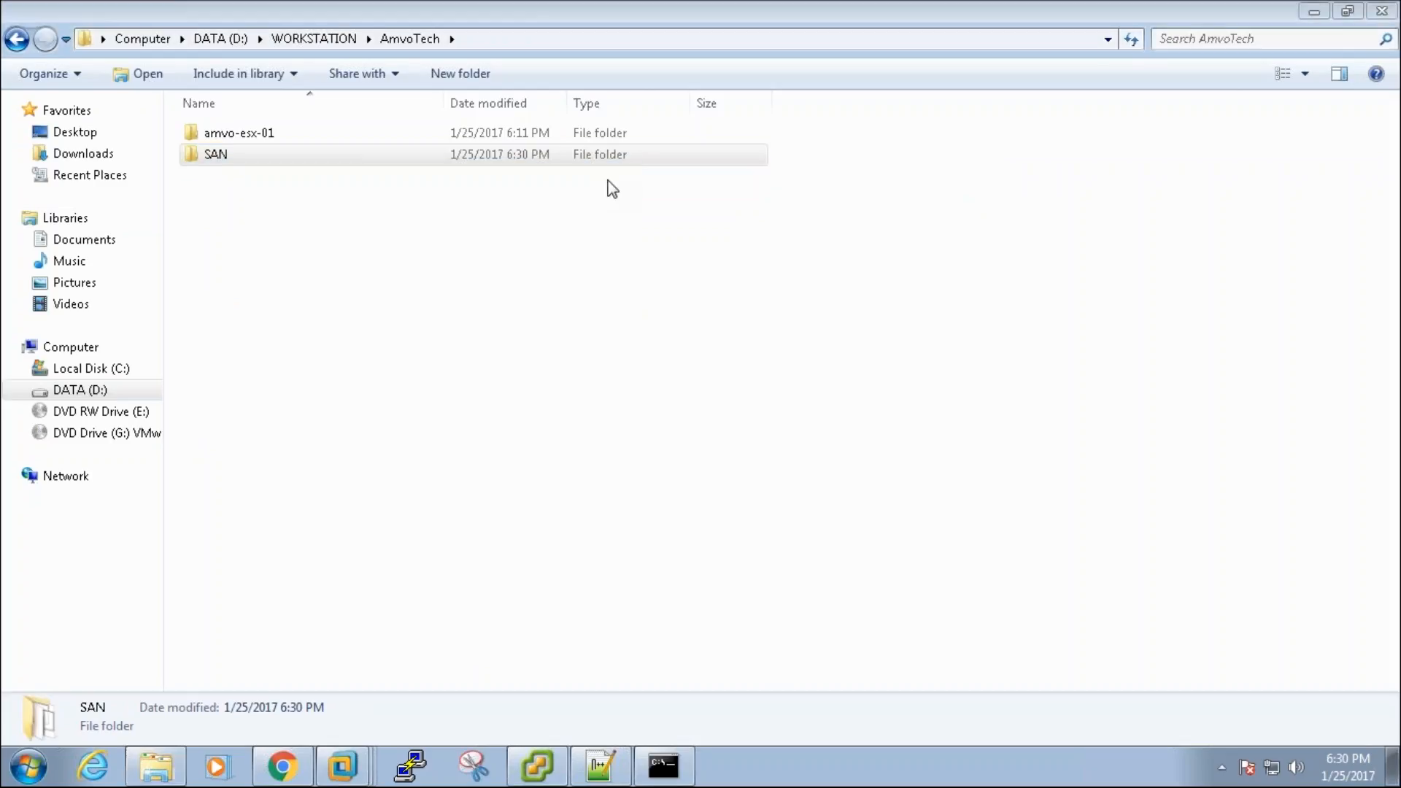
Step: Look inside the SAN folder, return to AmvoTech, and minimize Explorer
double_click(363, 152)
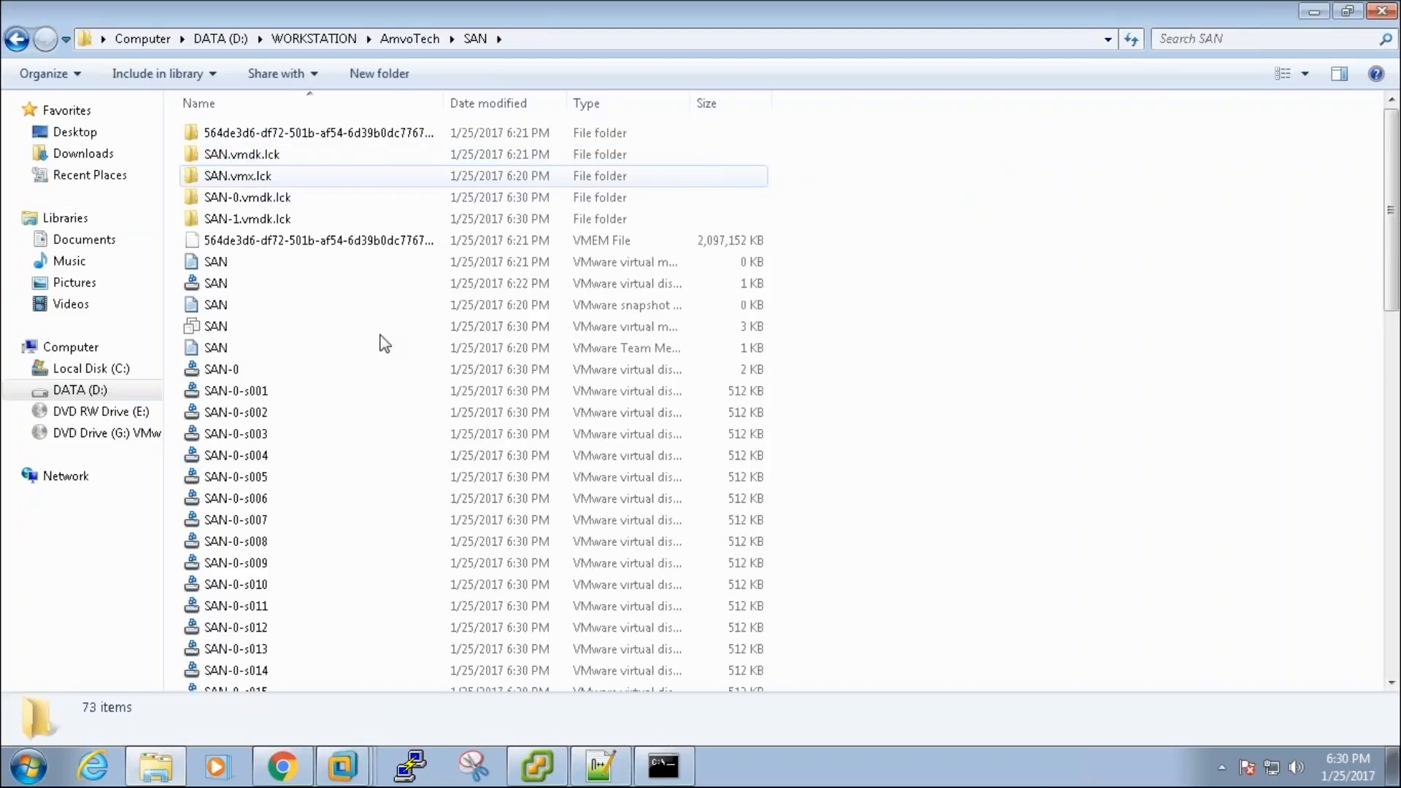
click(409, 40)
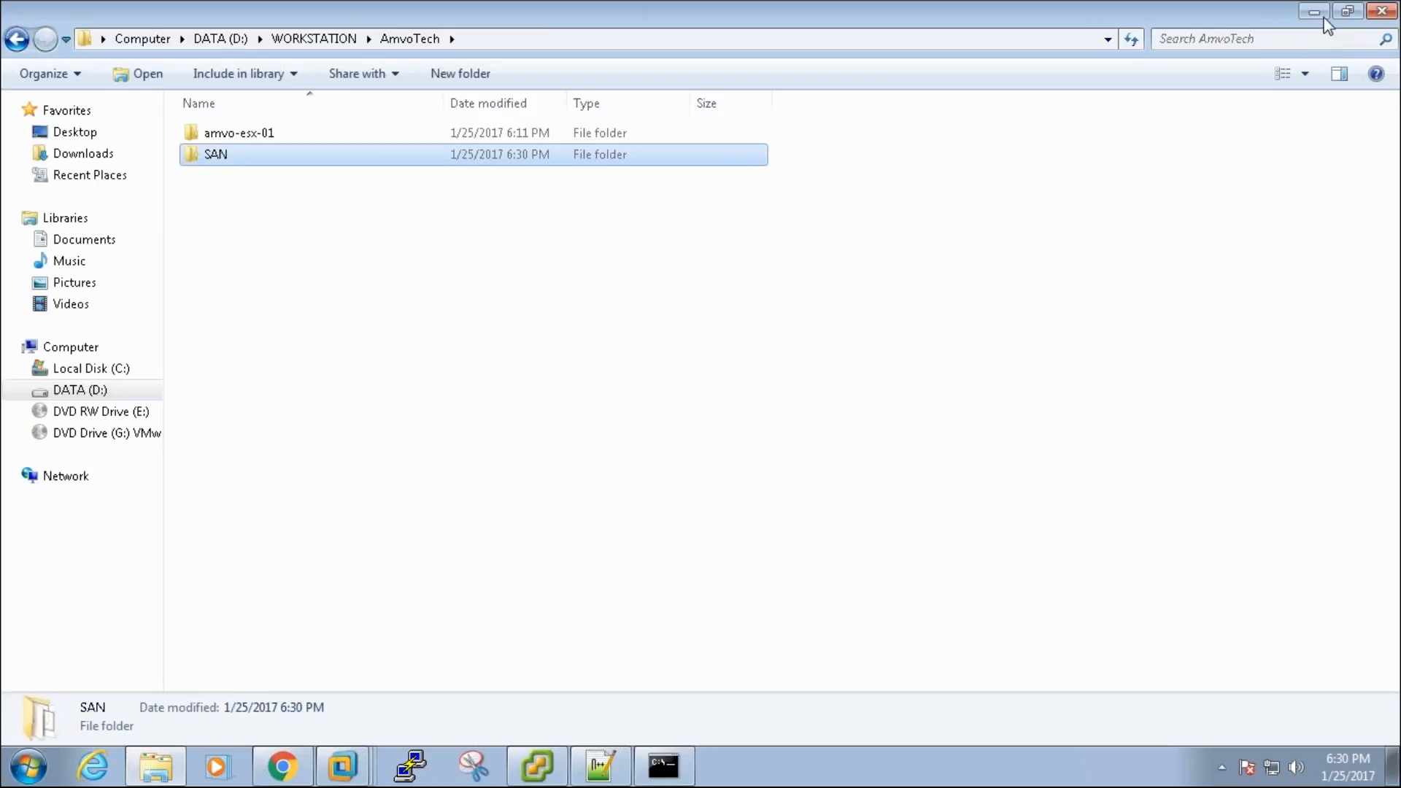
click(1316, 12)
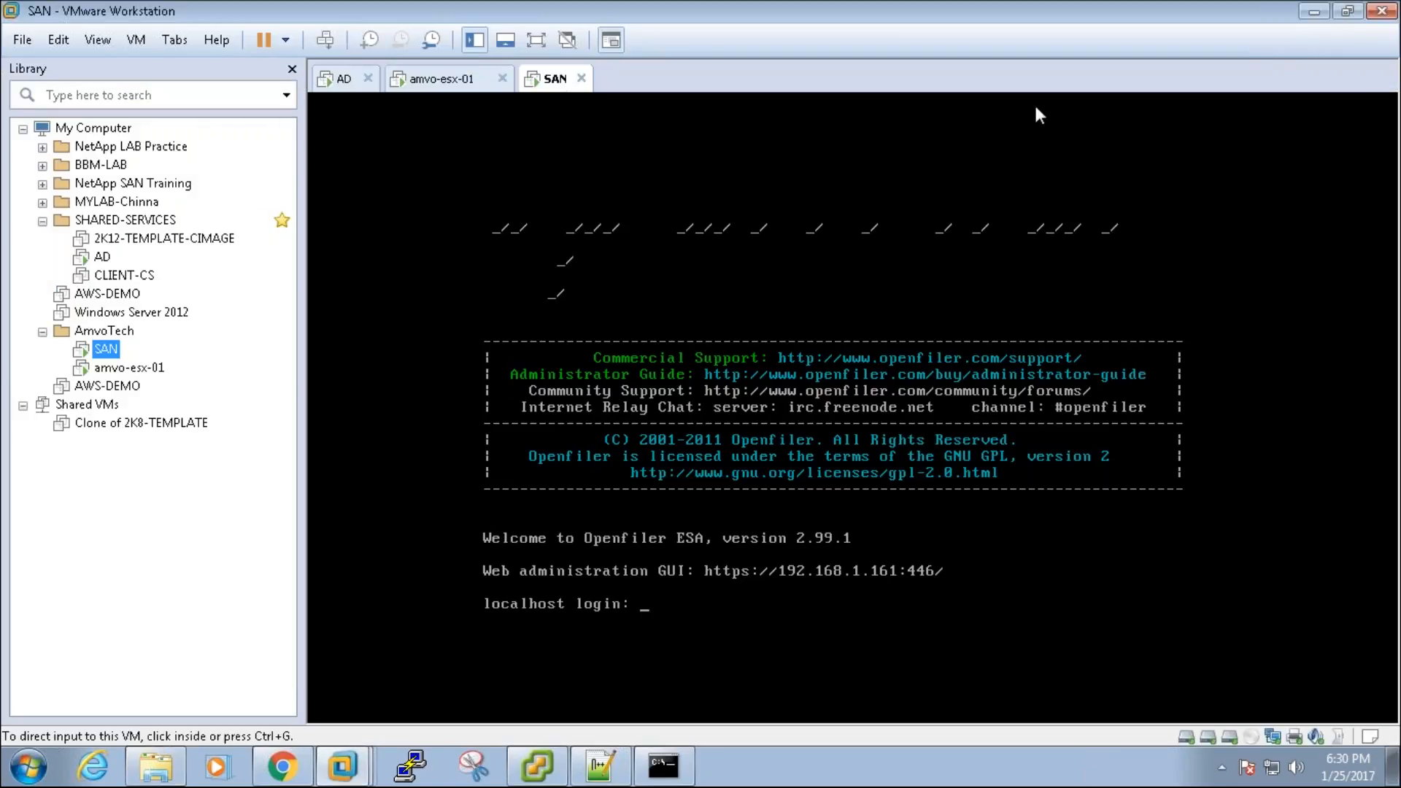
Step: Change the Openfiler hostname to san in Network Setup
click(1312, 11)
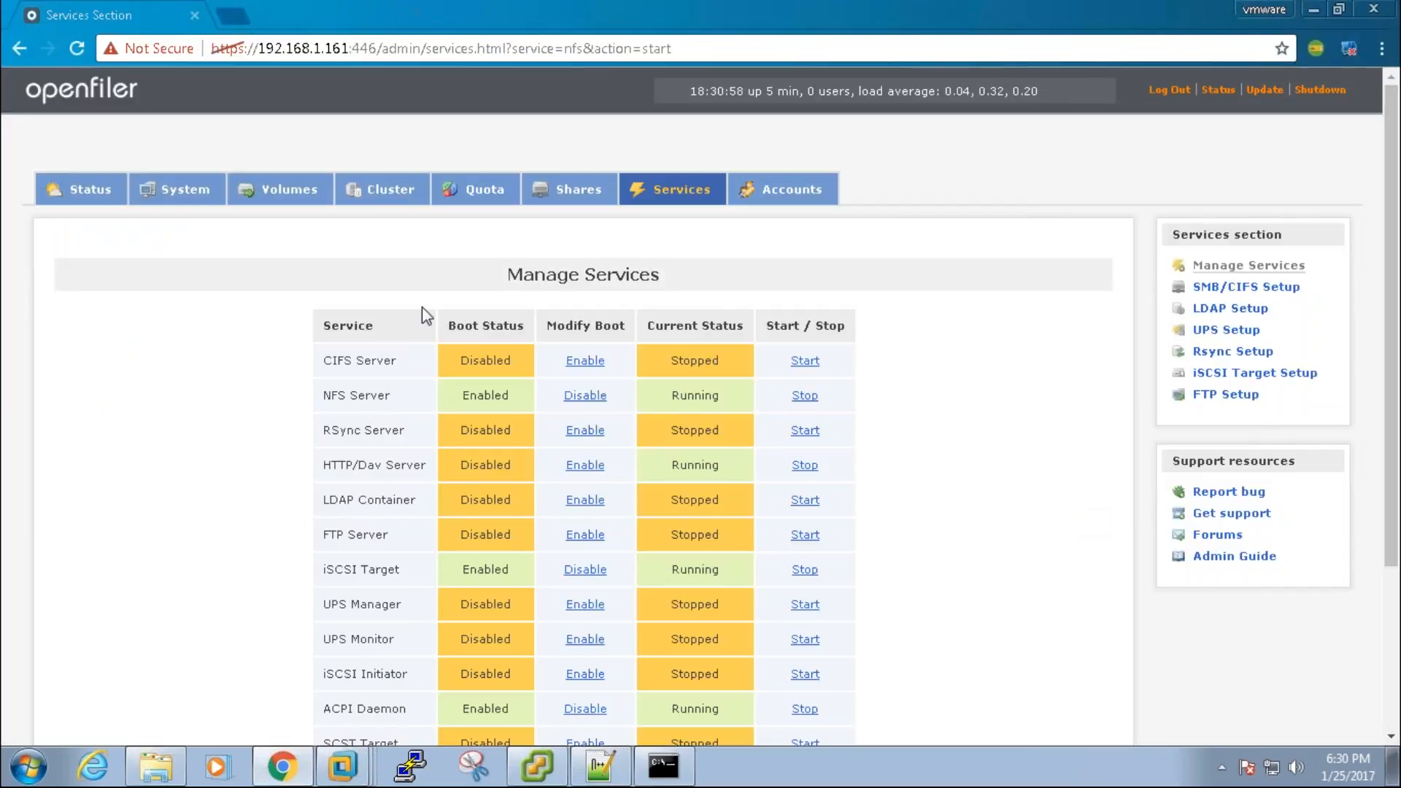
click(189, 192)
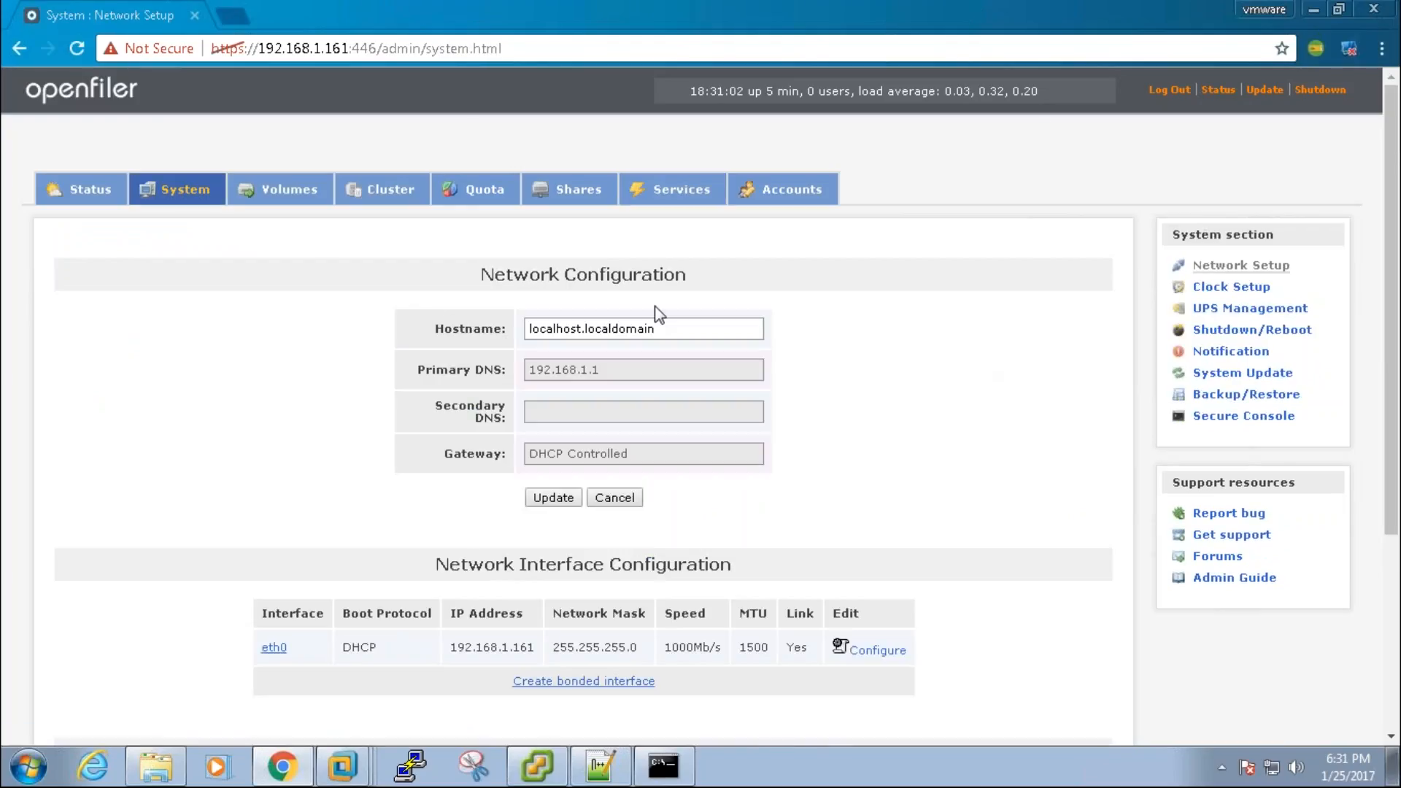
click(672, 329)
drag(667, 330, 419, 341)
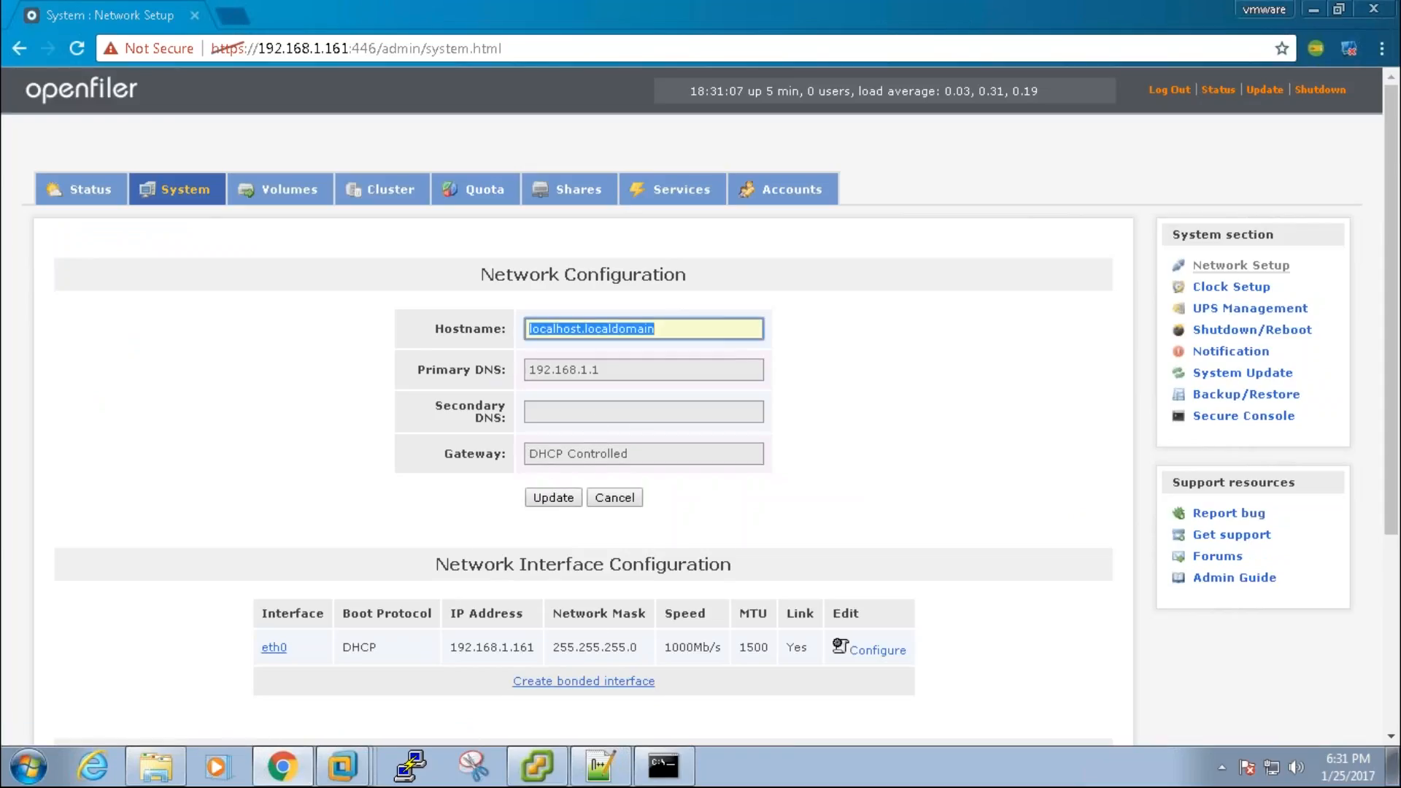
text(san)
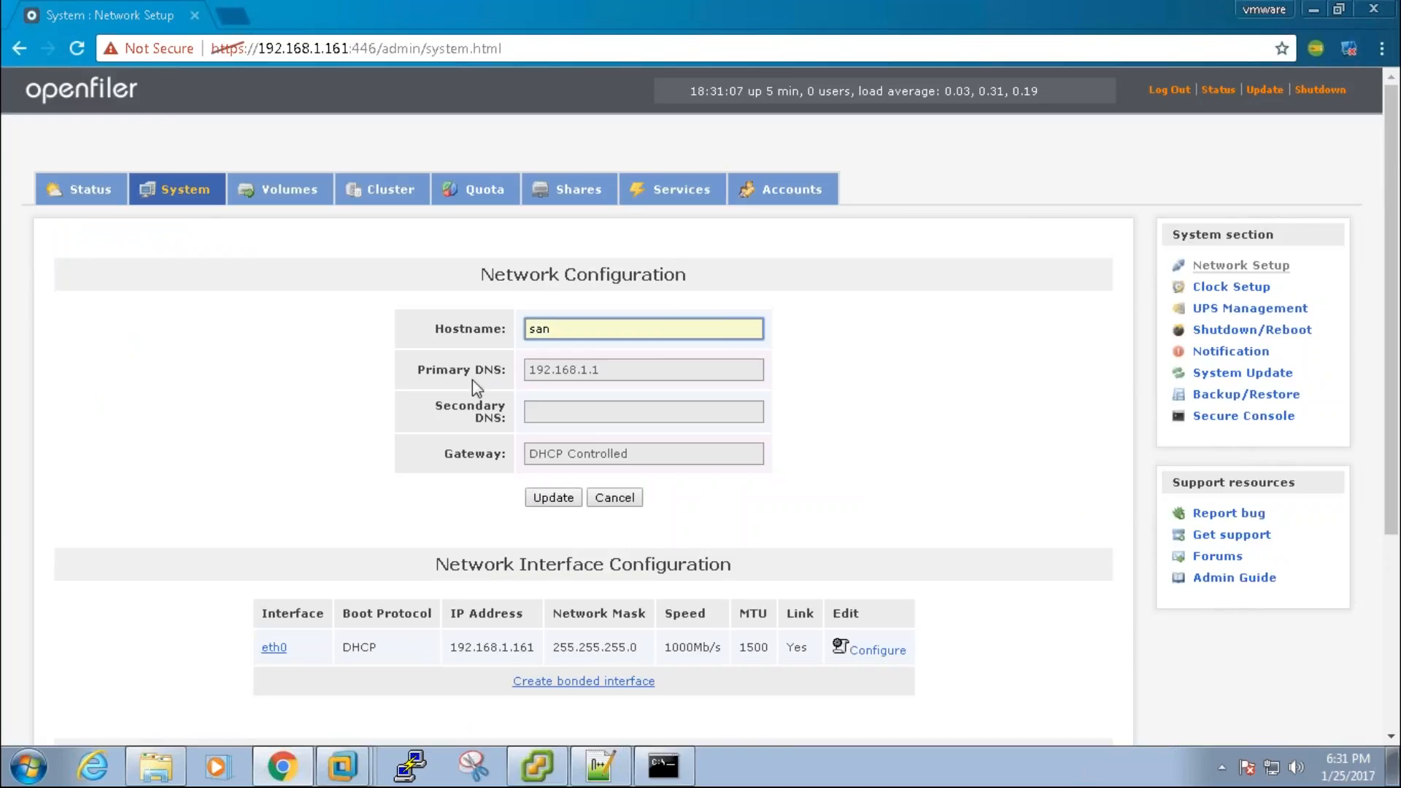
click(549, 497)
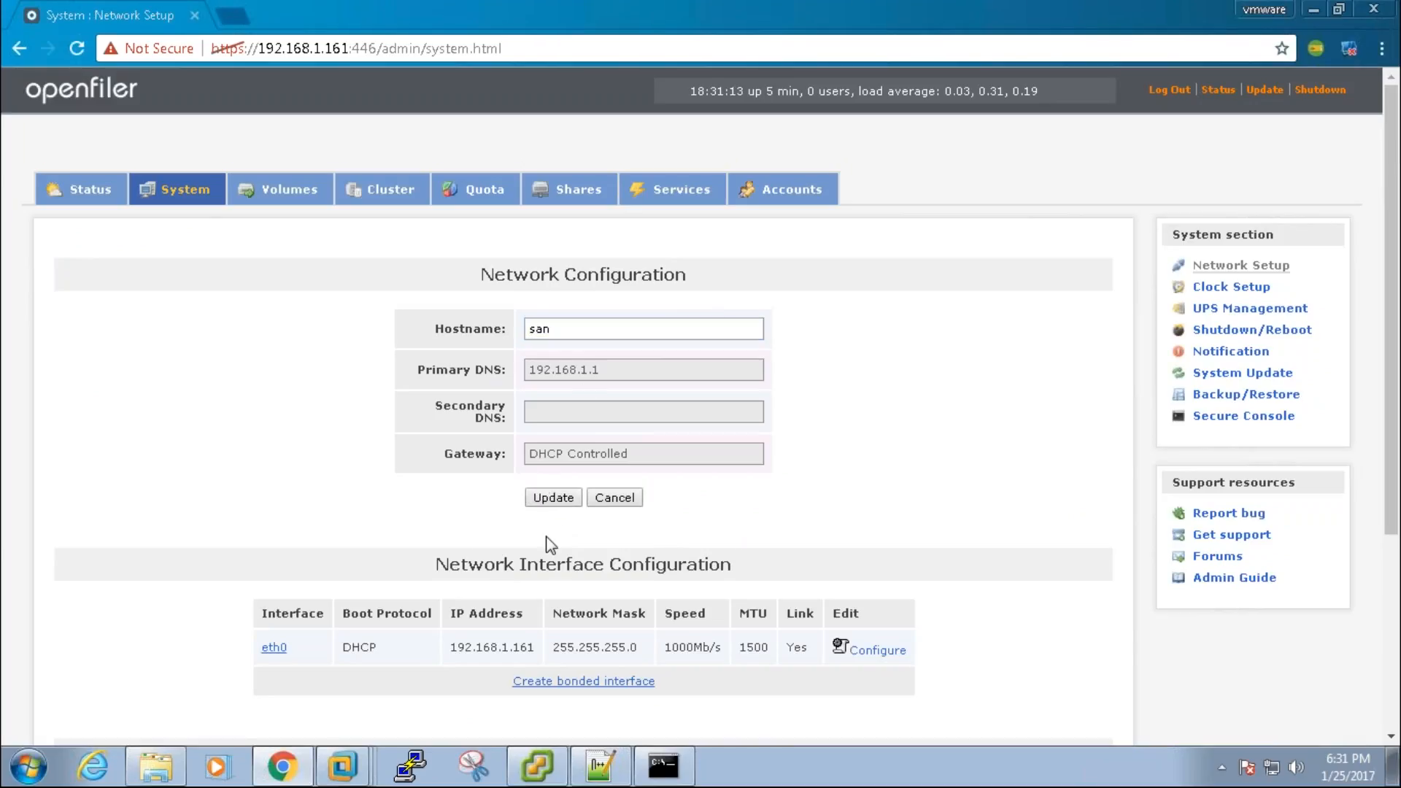
Step: Configure eth0 with a static IP address of 192.168.1.50
drag(373, 647, 370, 647)
click(876, 649)
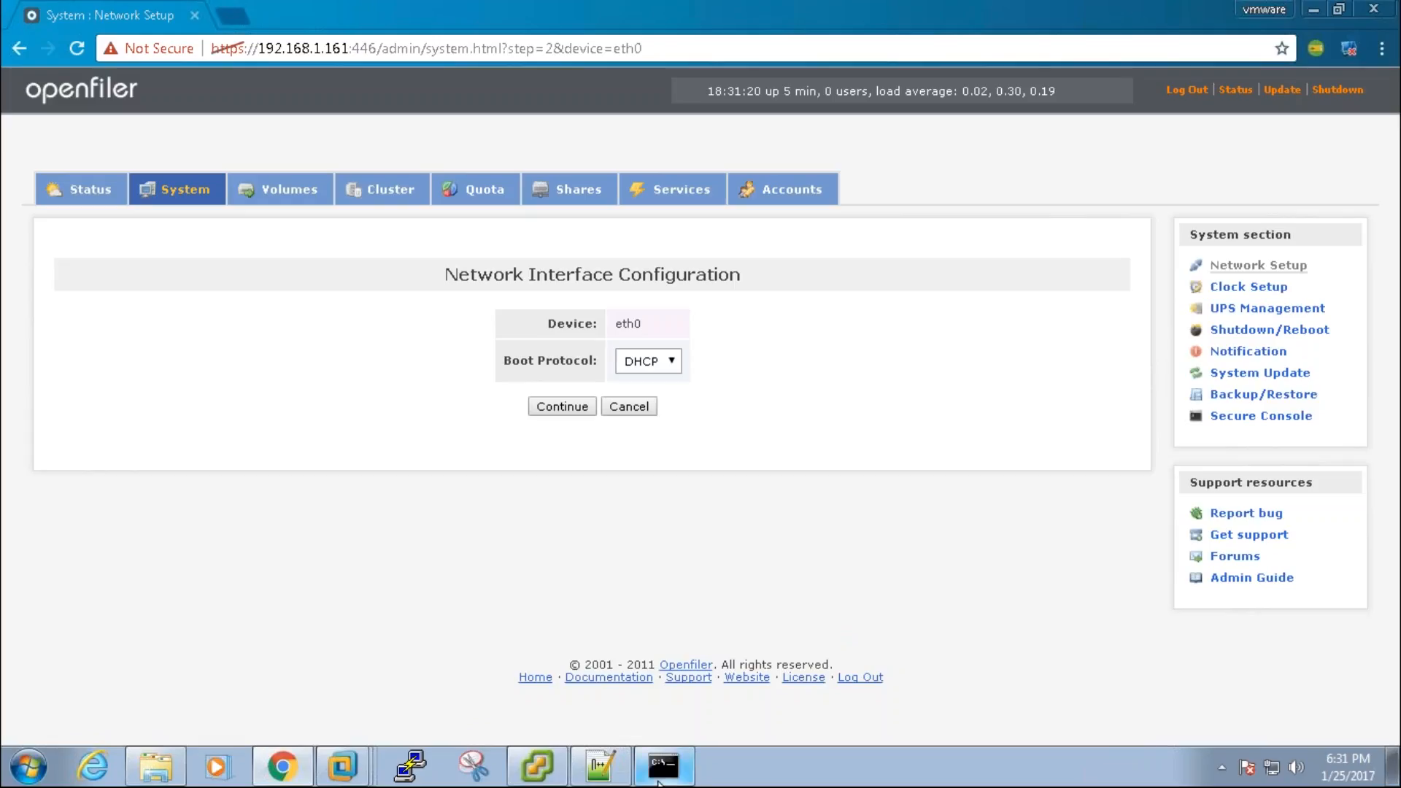
click(675, 771)
click(685, 779)
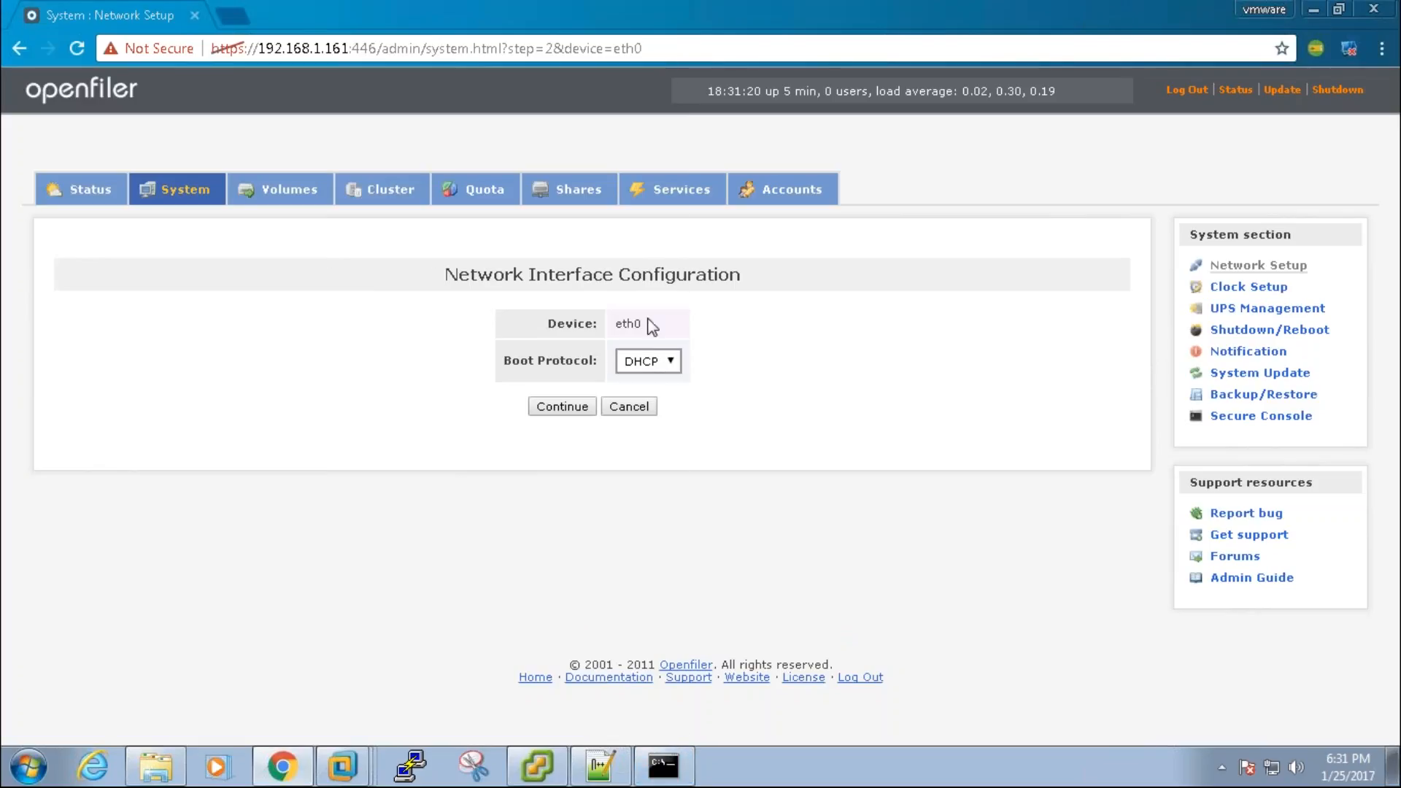
click(667, 365)
click(642, 396)
click(578, 408)
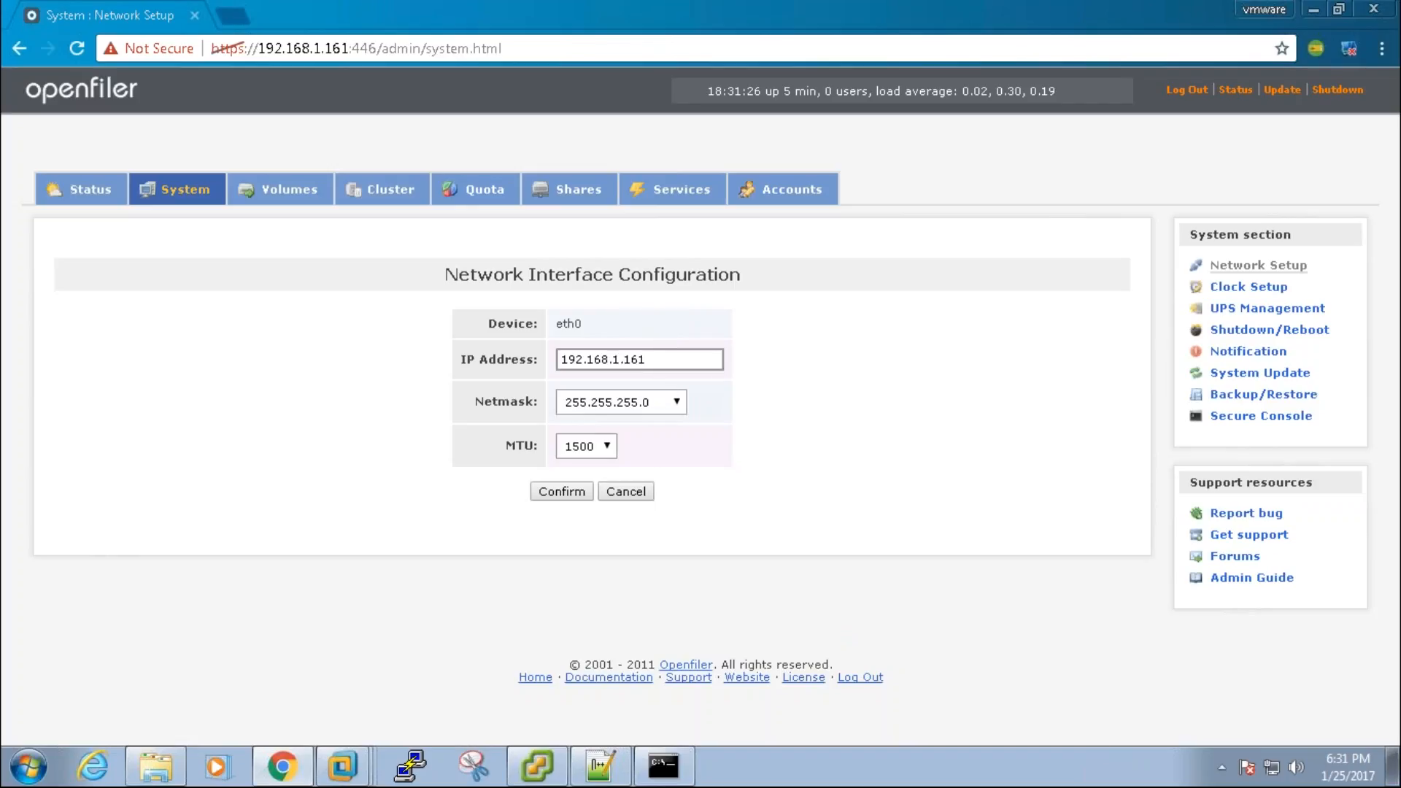
click(677, 362)
key(BackSpace)
key(BackSpace)
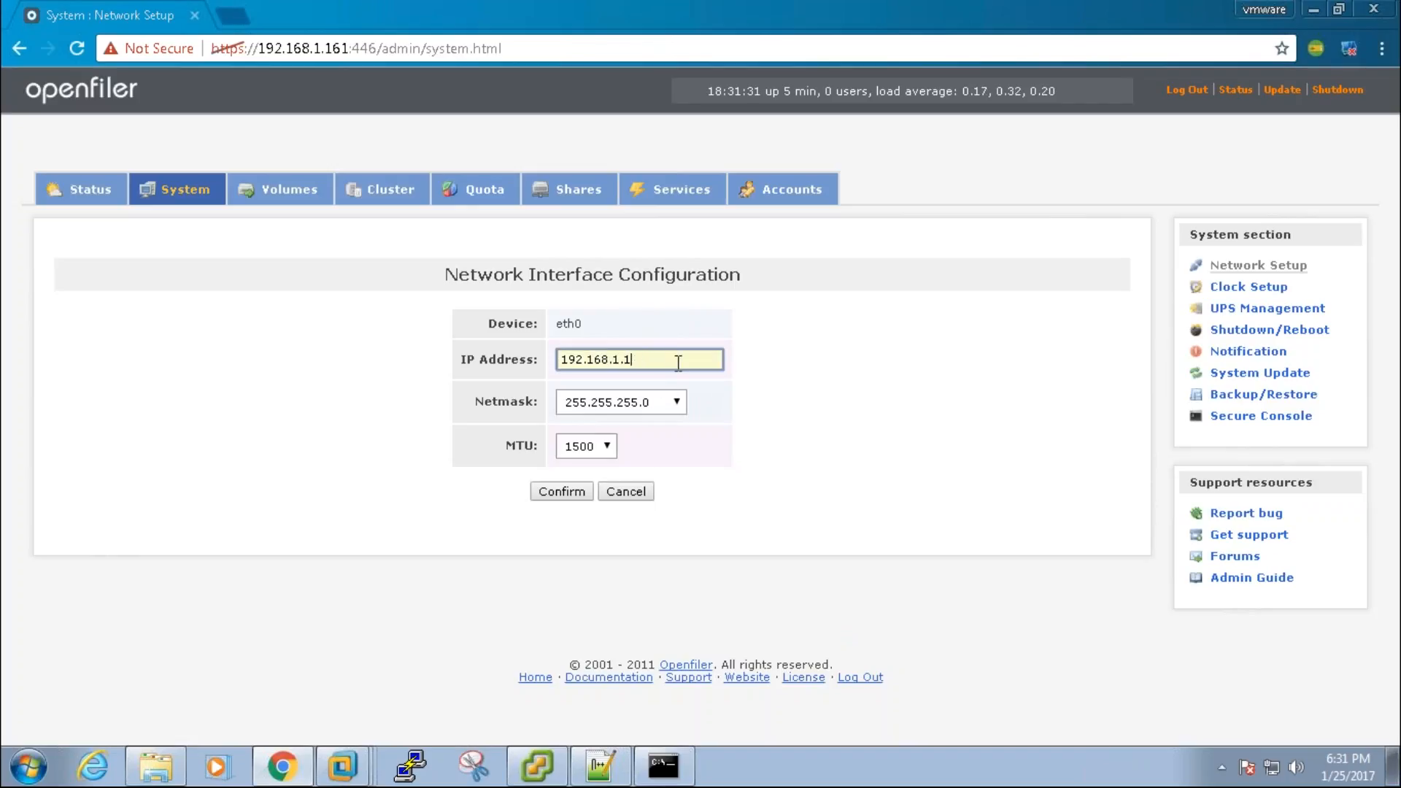
key(BackSpace)
text(50)
click(582, 494)
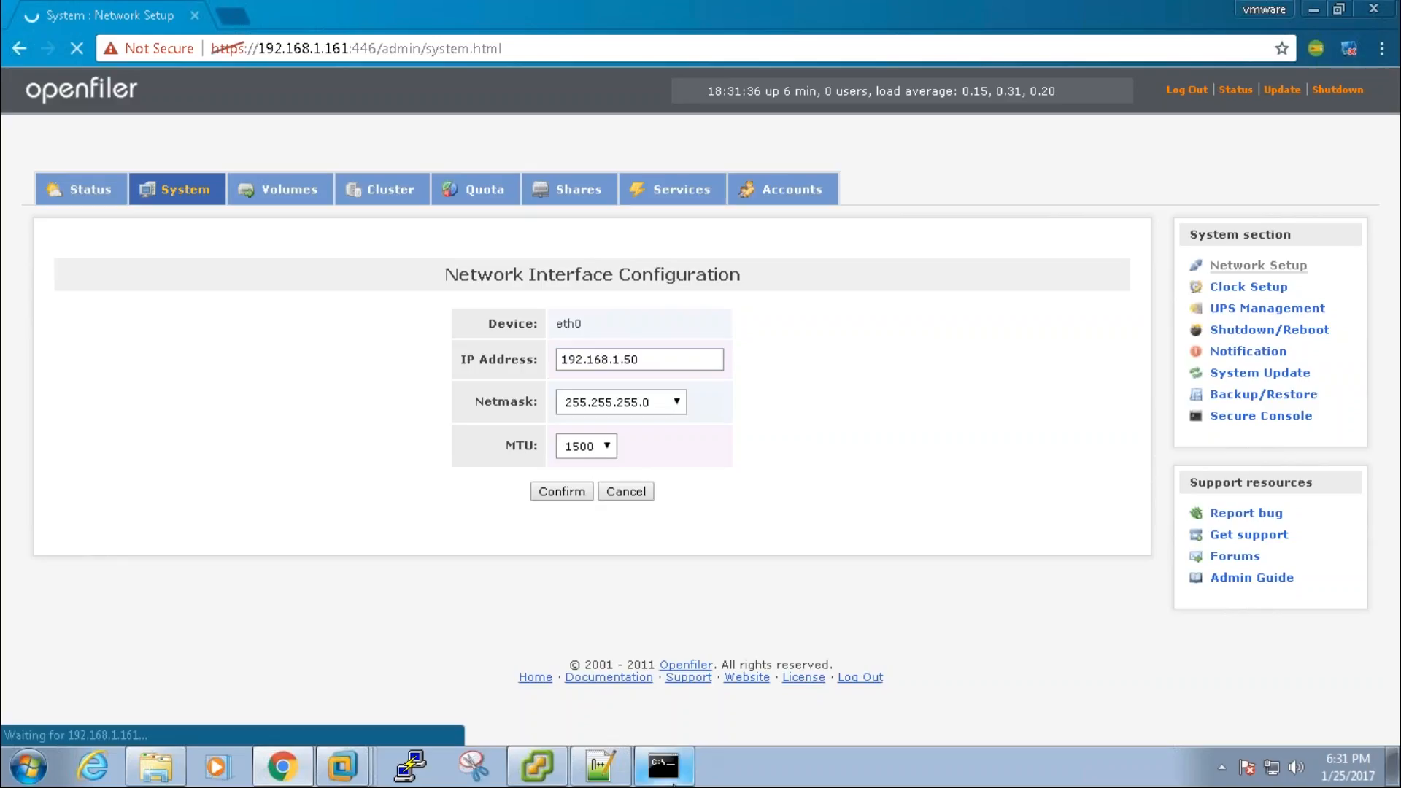
Step: Watch the ping window for the address change, then return to the browser
click(662, 765)
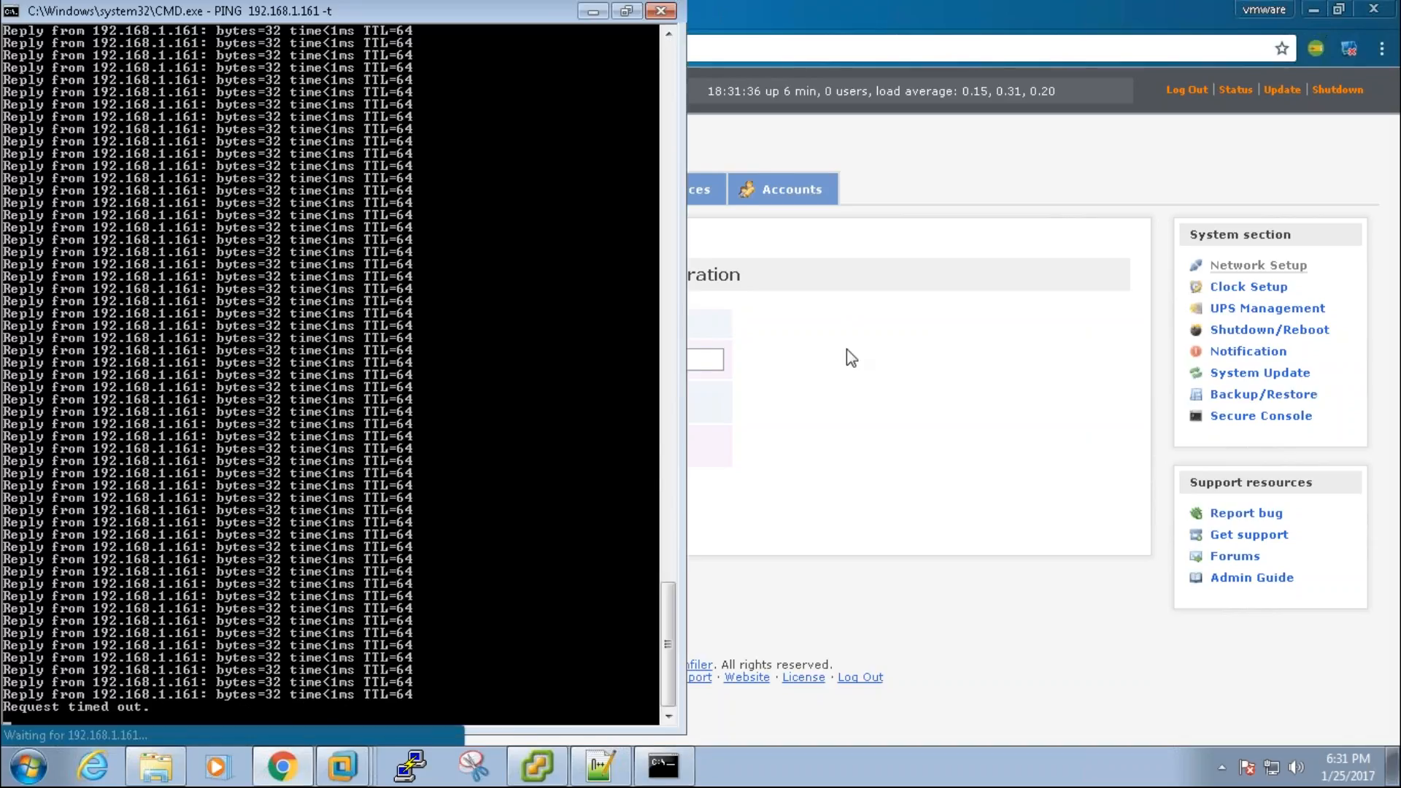
click(733, 348)
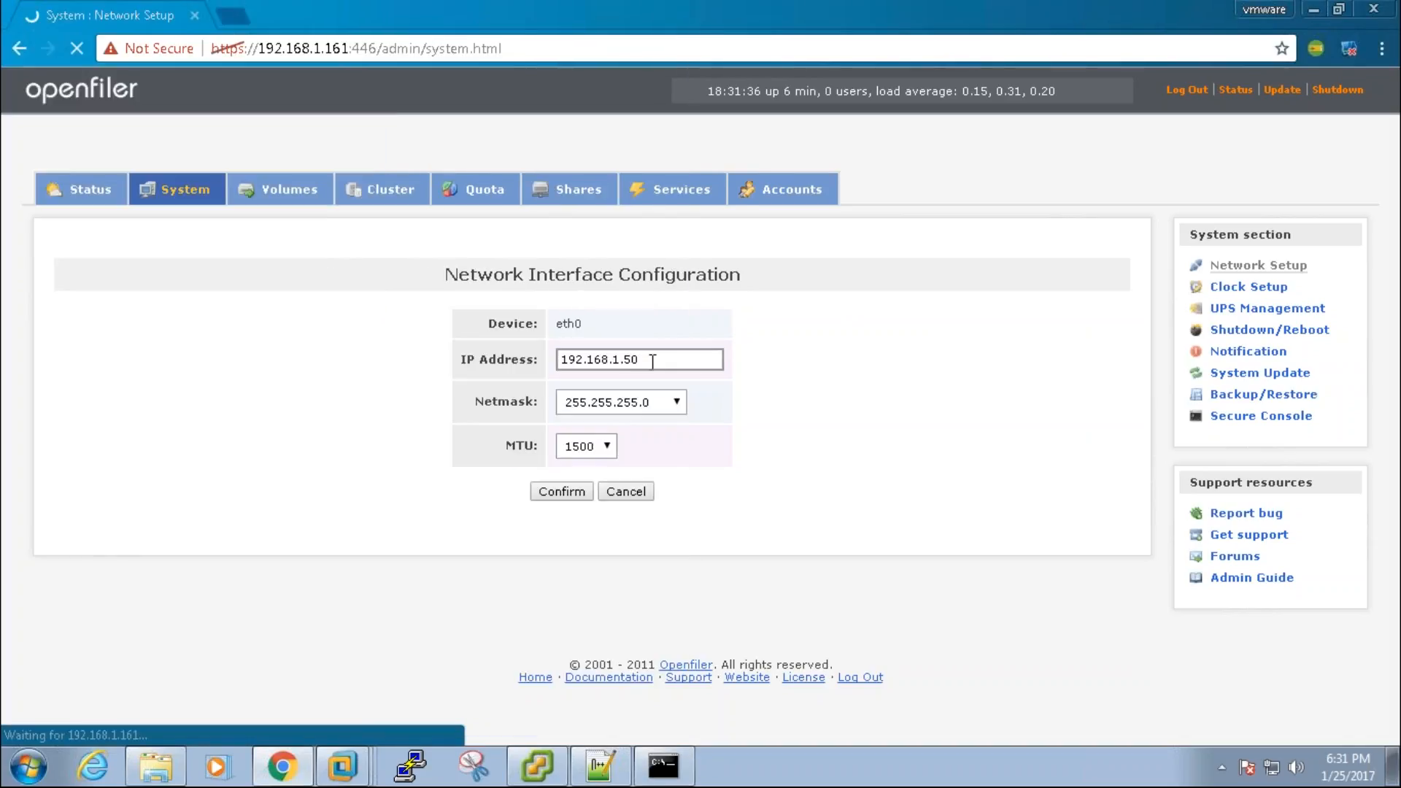
key(alt+Tab)
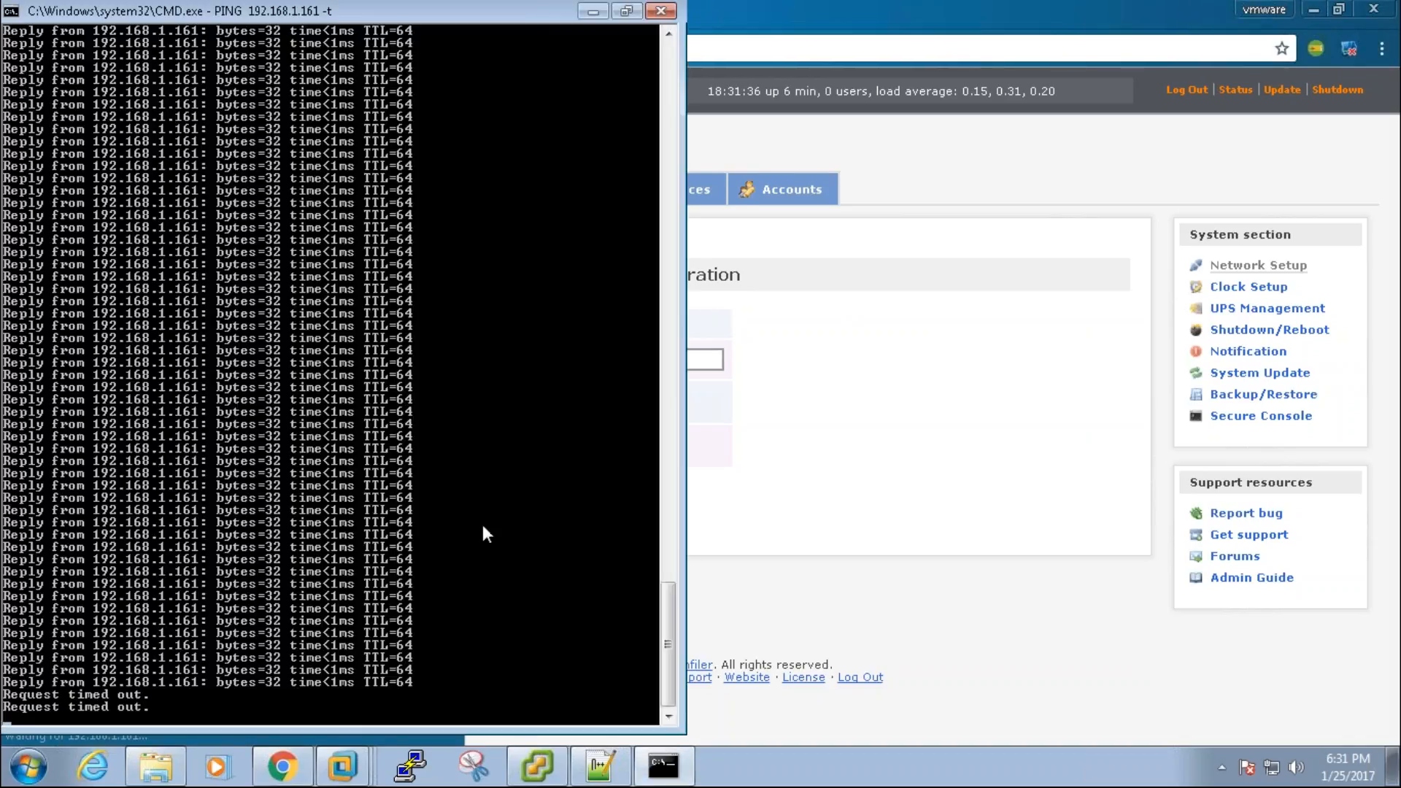
key(alt+Tab)
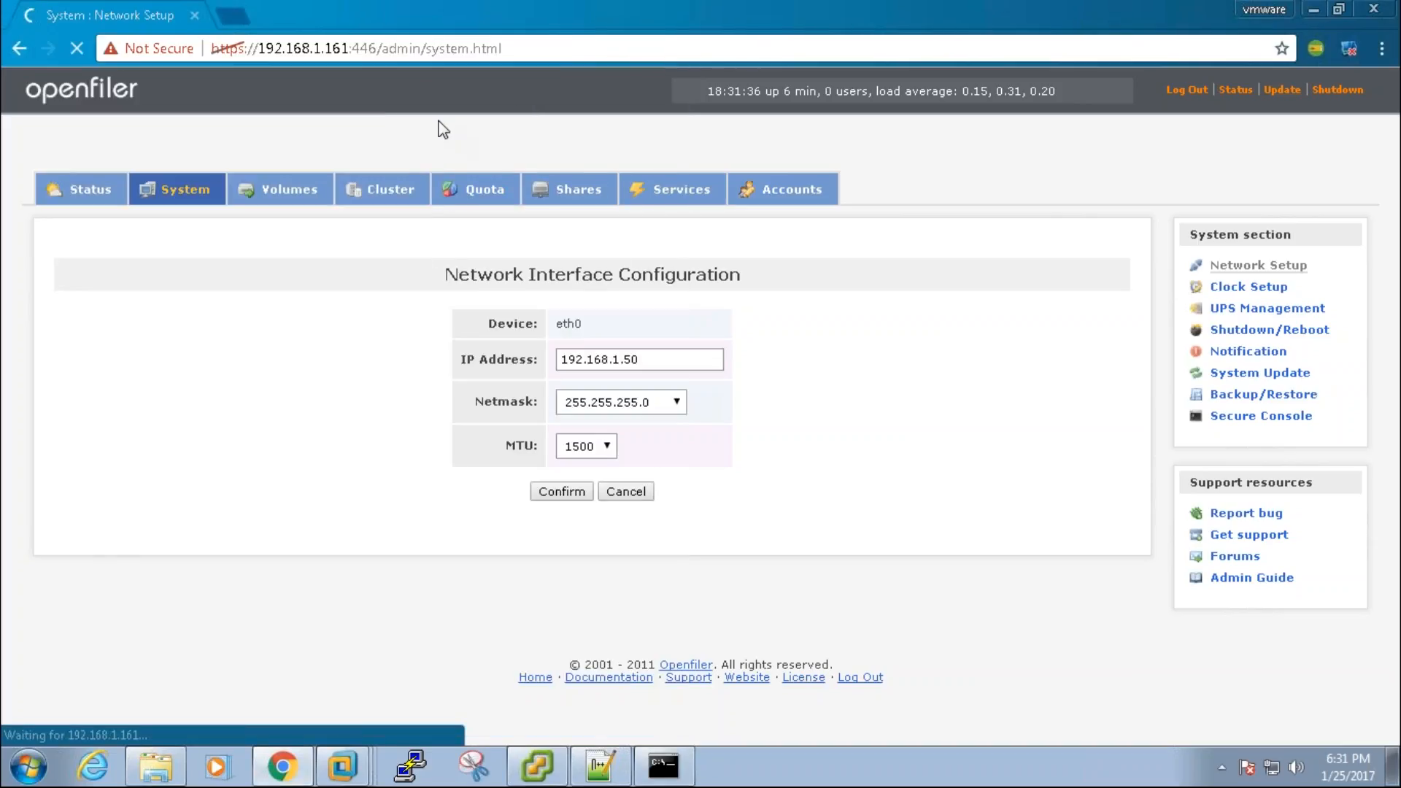
click(336, 48)
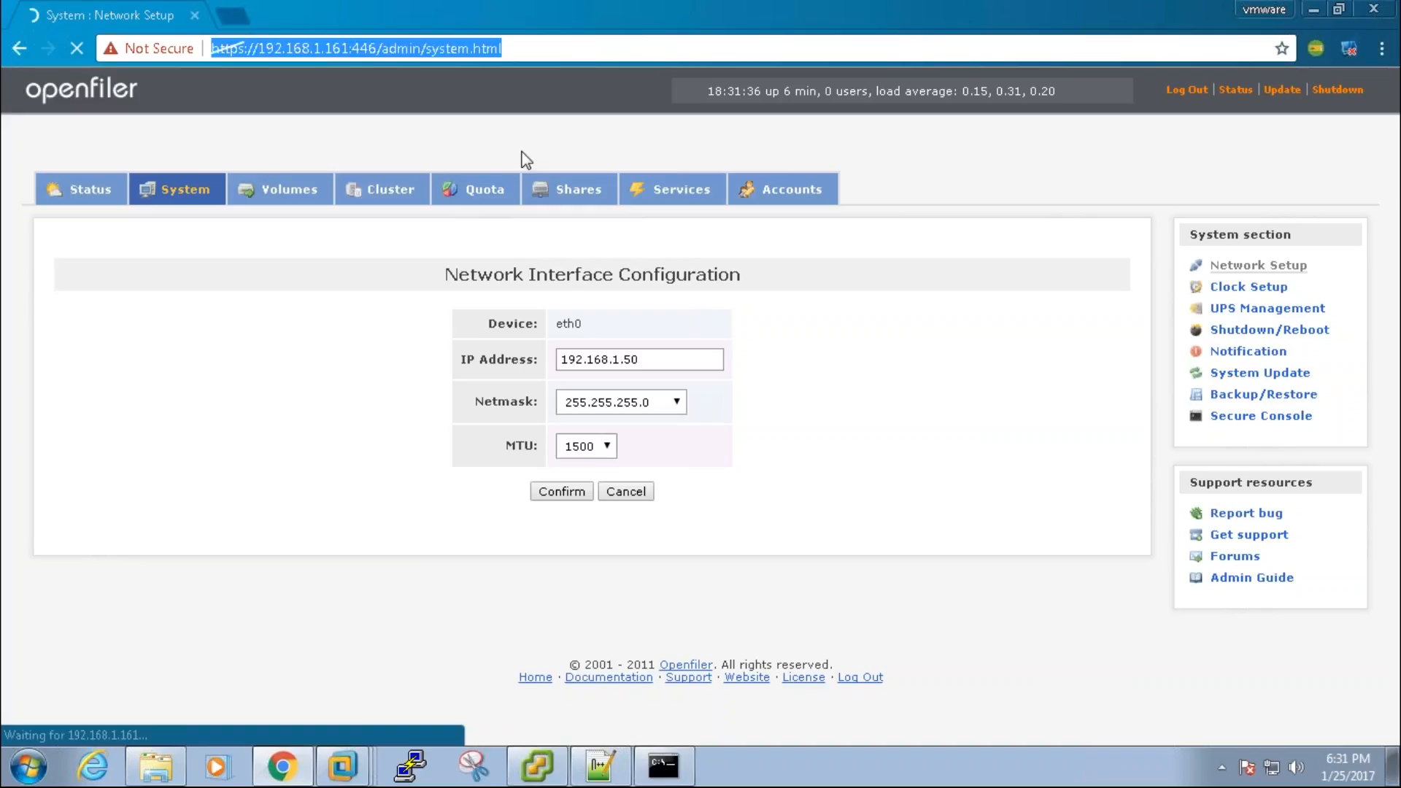
click(340, 46)
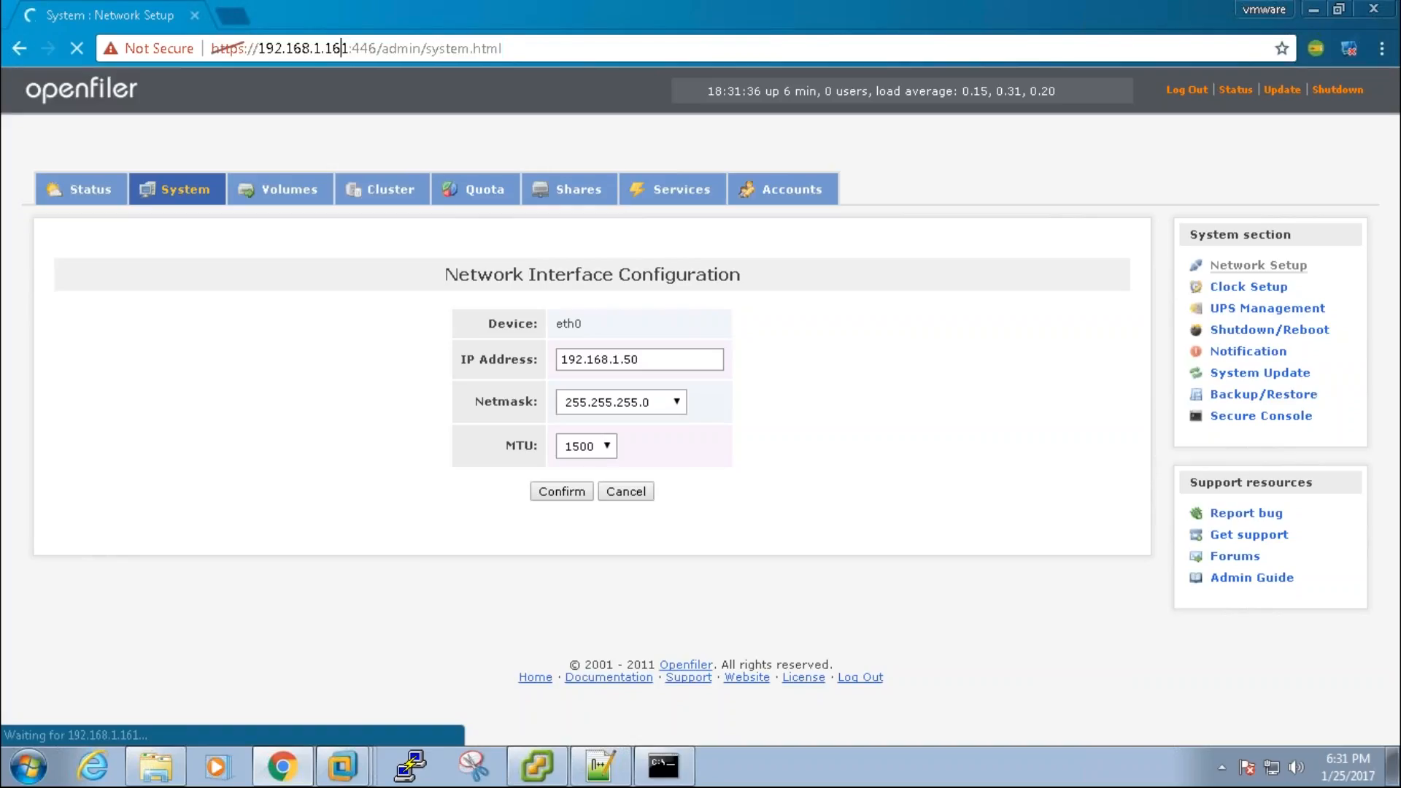
key(BackSpace)
key(BackSpace)
key(BackSpace)
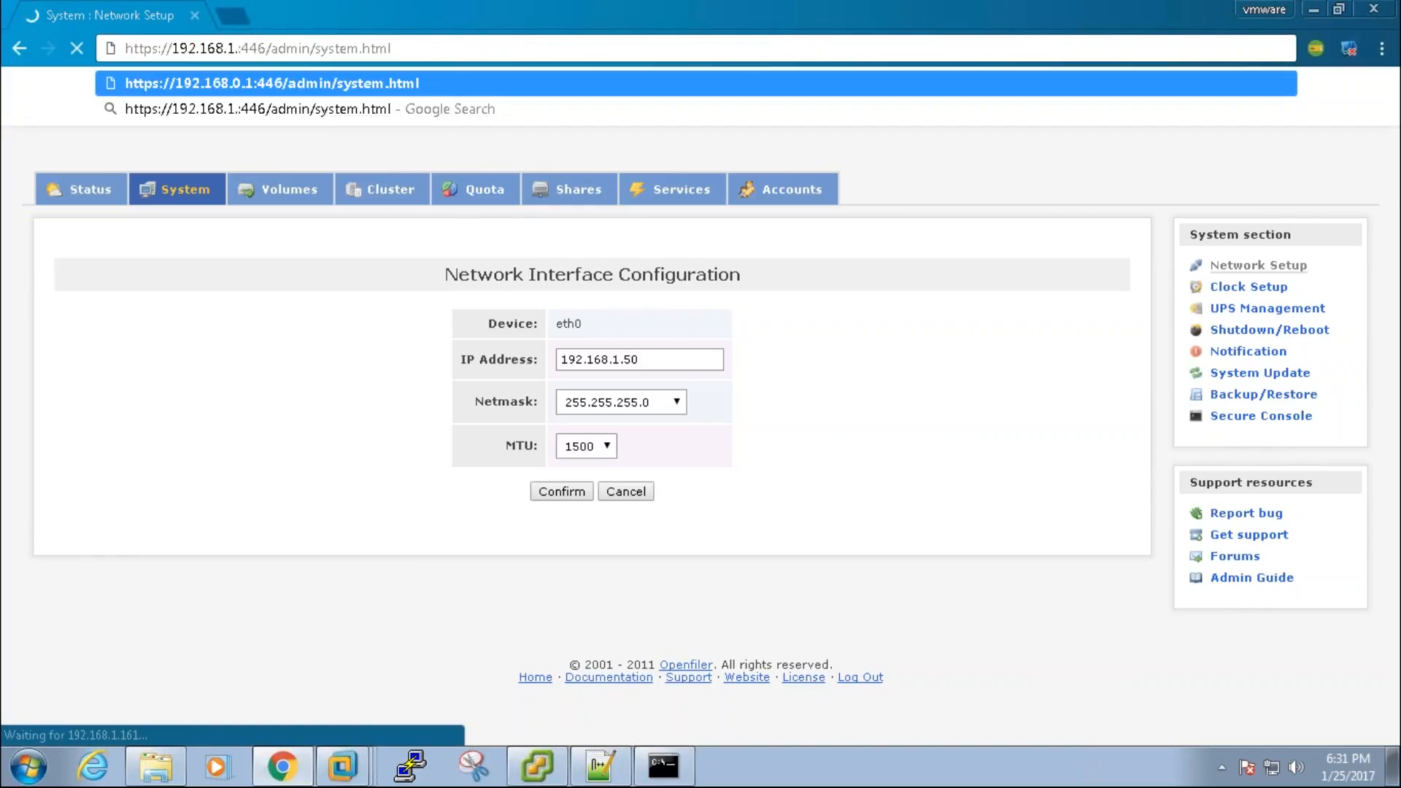
text(50)
key(Right)
key(Right)
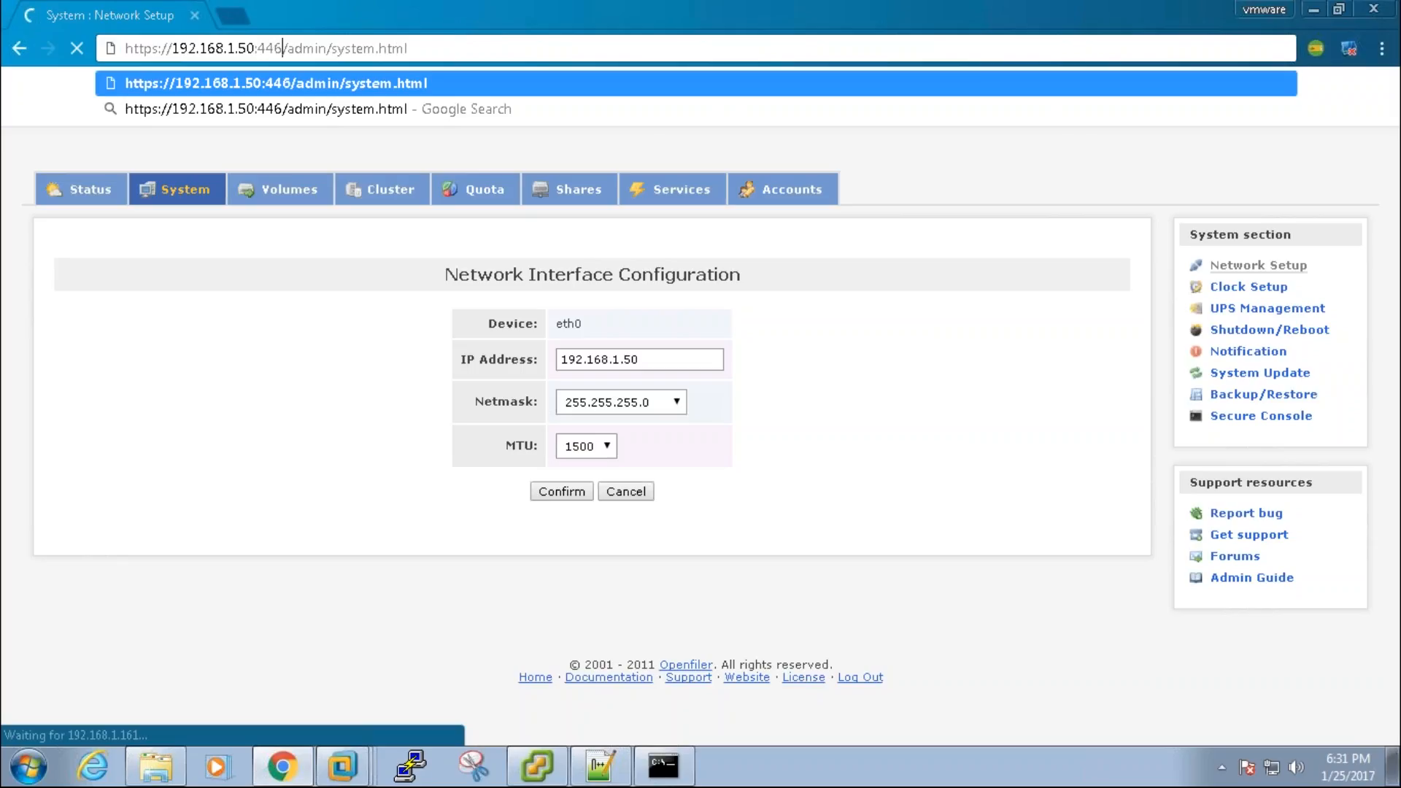
key(shift+End)
key(BackSpace)
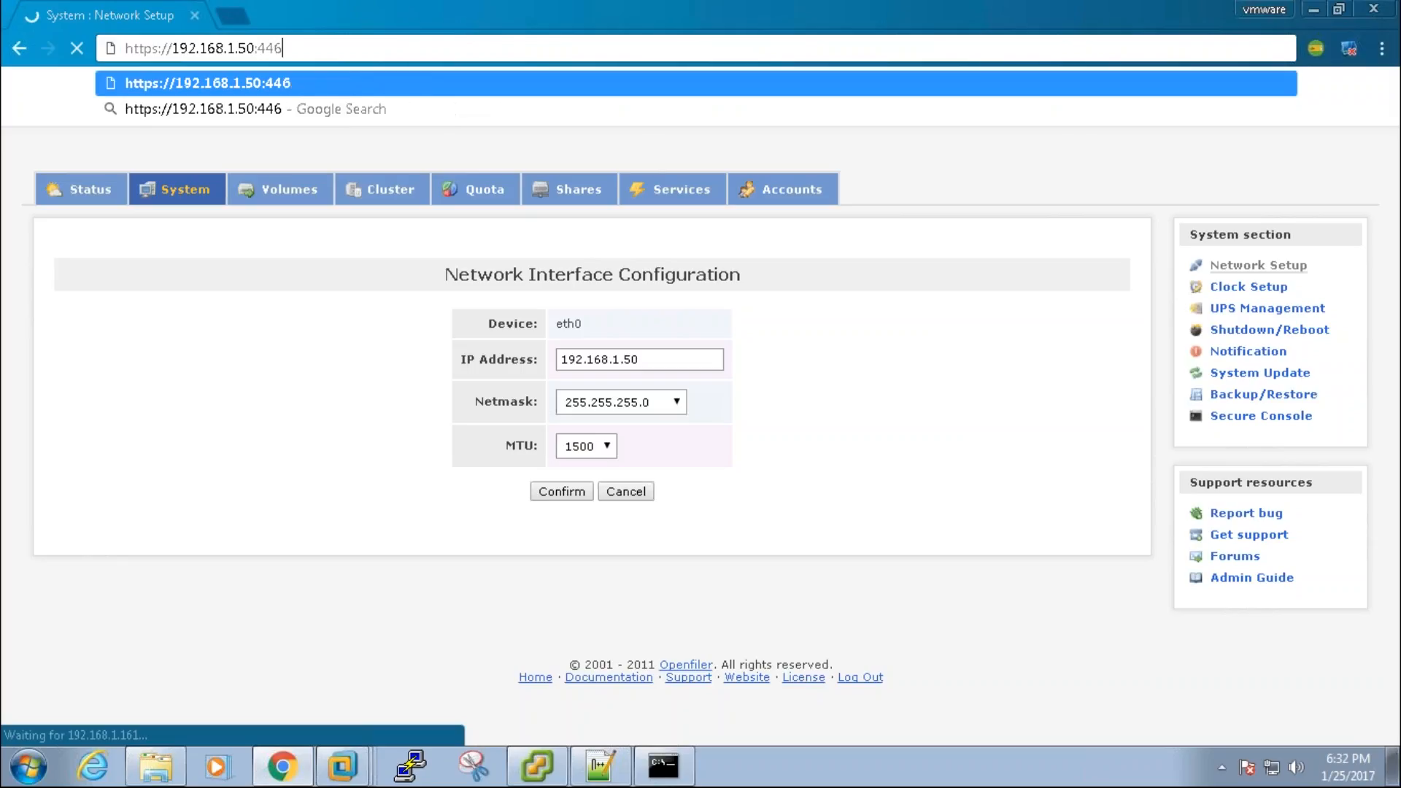
key(Return)
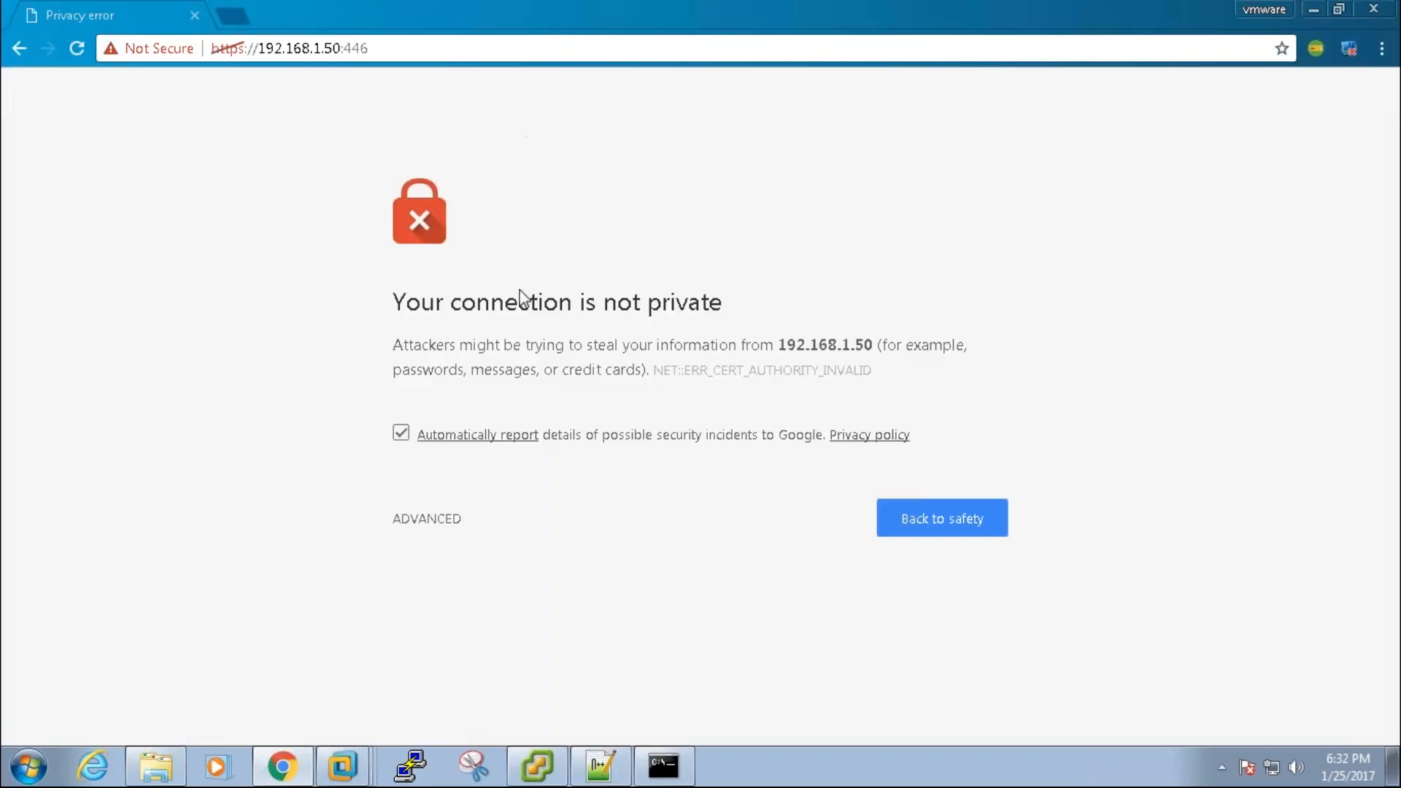
Step: Proceed past the certificate warning and restart a continuous ping to 192.168.1.50
click(427, 518)
click(471, 692)
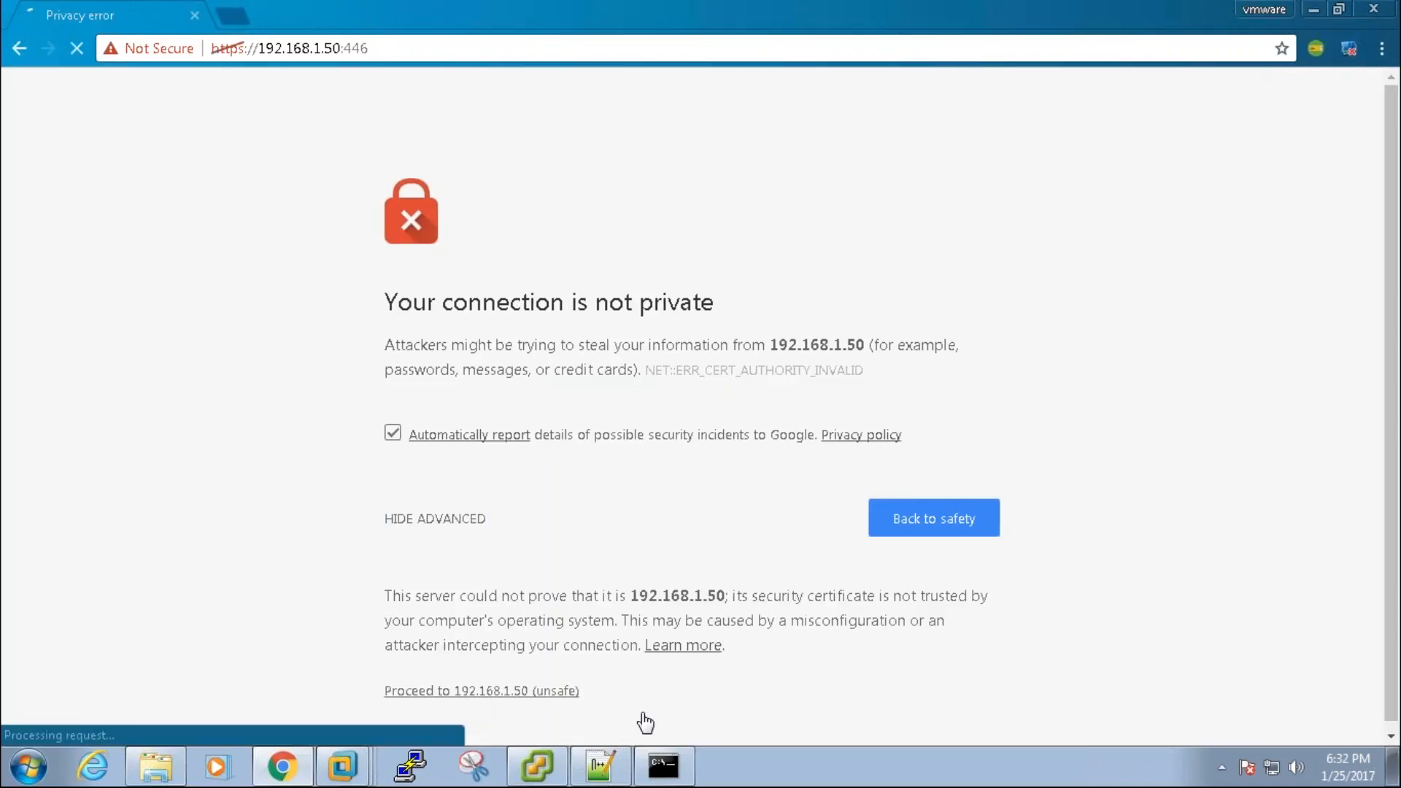
click(663, 767)
key(ctrl+c)
key(Return)
key(Return)
key(Return)
key(Up)
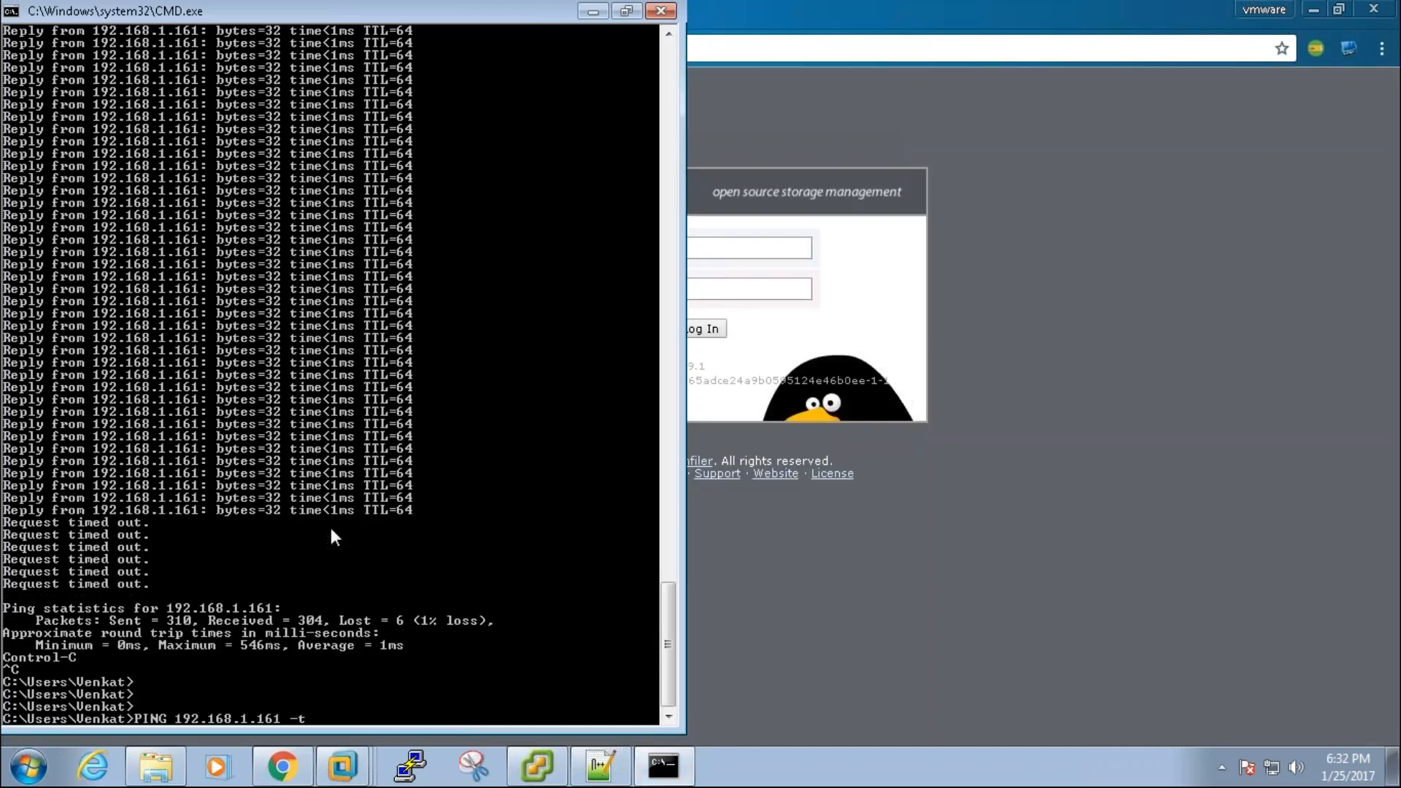
key(Left)
key(Left)
key(Left)
key(BackSpace)
key(BackSpace)
key(BackSpace)
text(50)
key(Return)
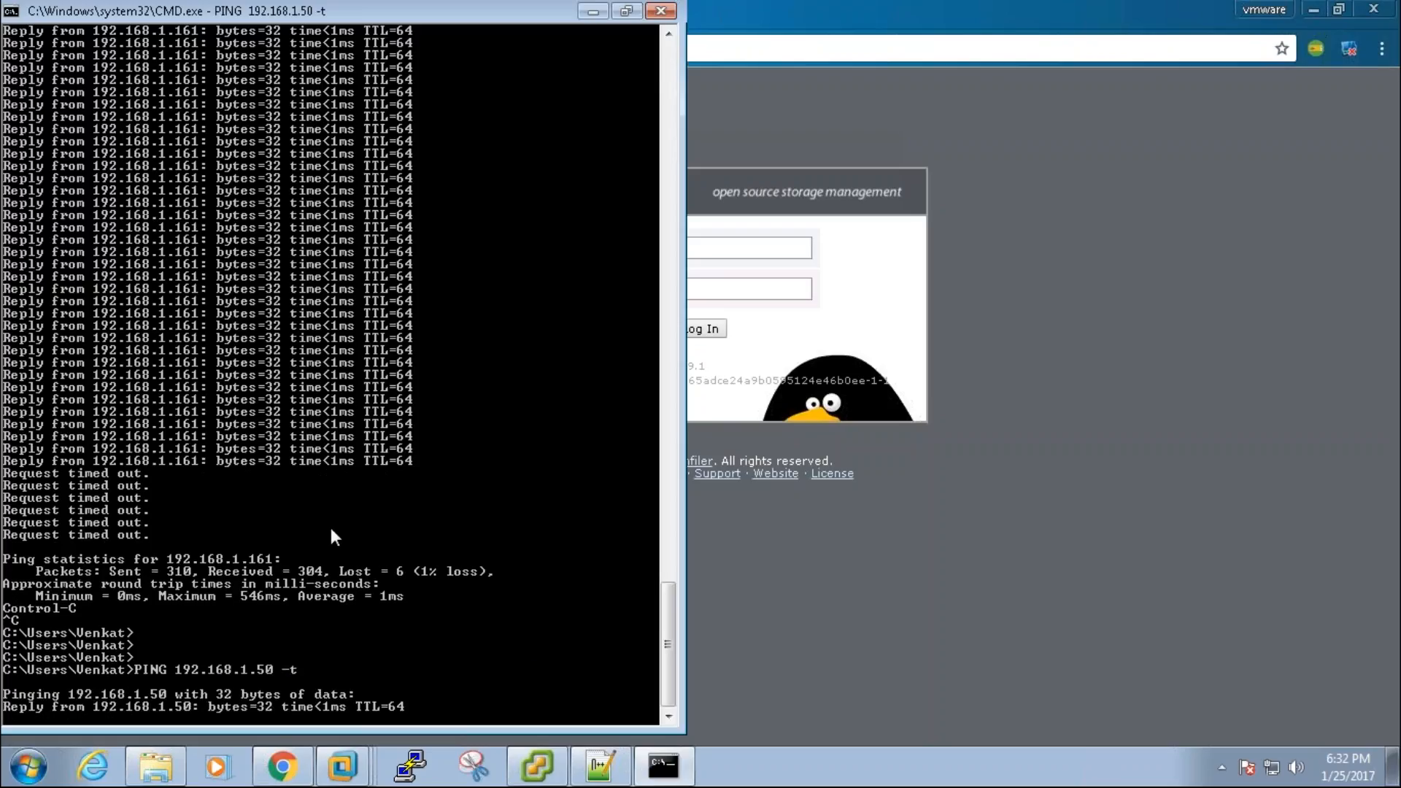
Step: Log in to the Openfiler web admin with the administrator username and password
click(869, 557)
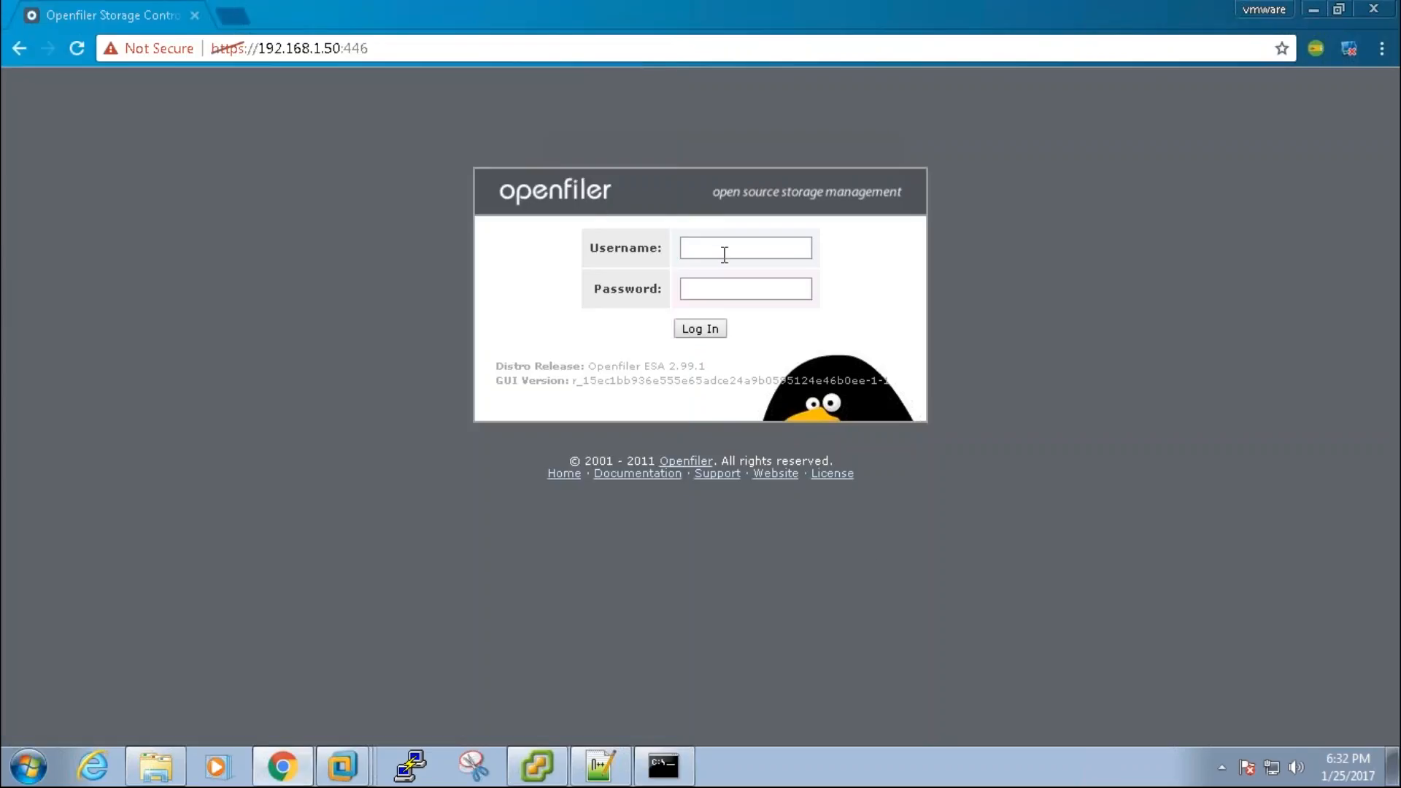
click(725, 250)
text(openfiler)
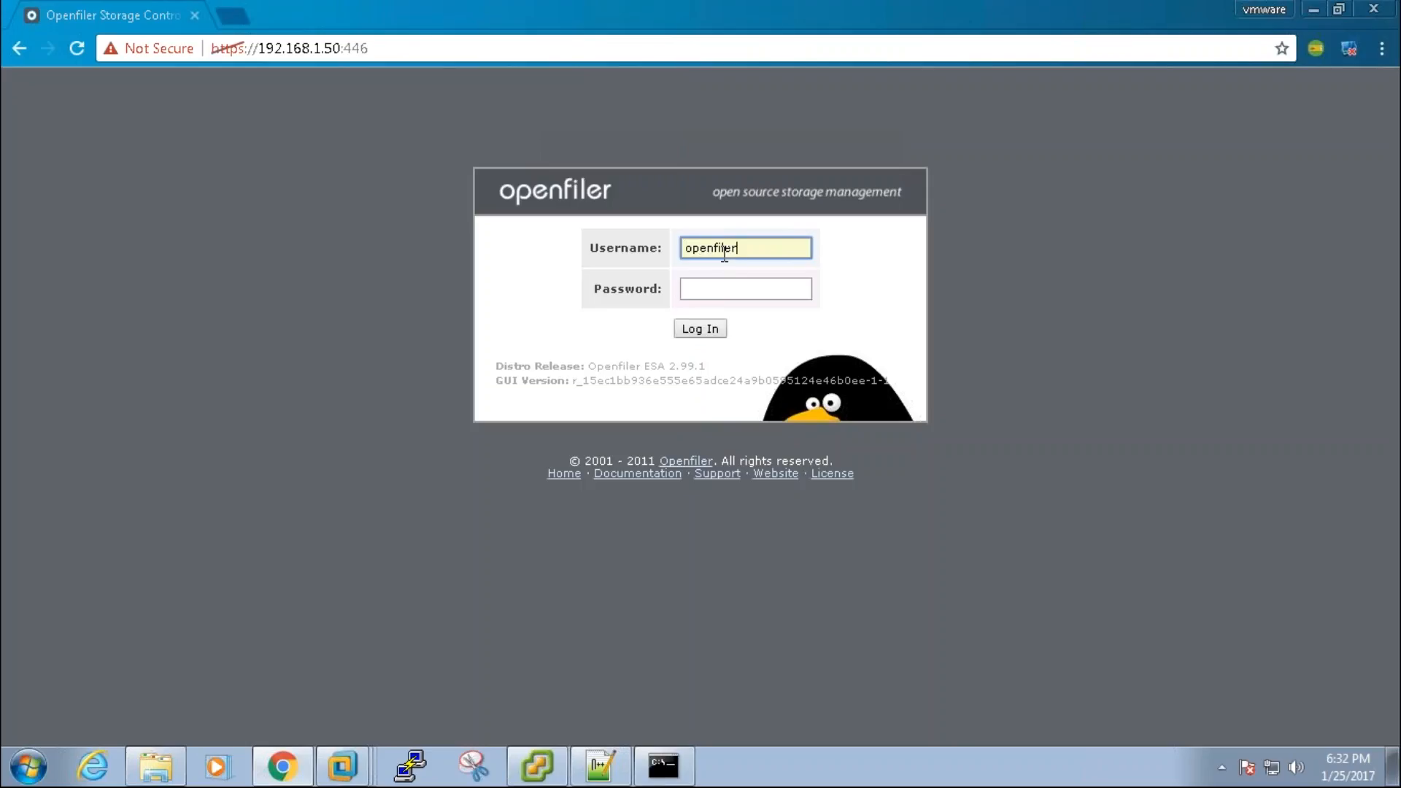
key(Tab)
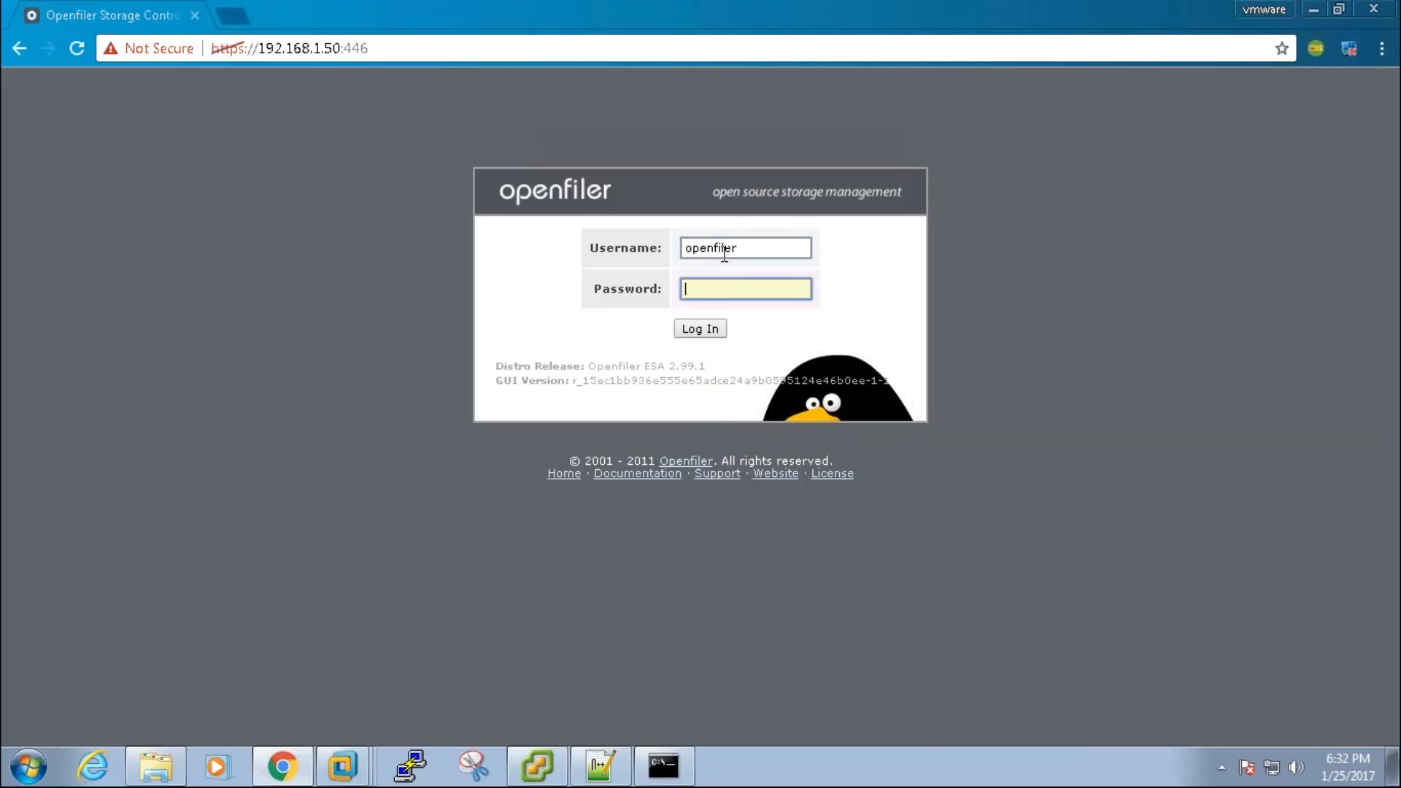
text(password)
key(Return)
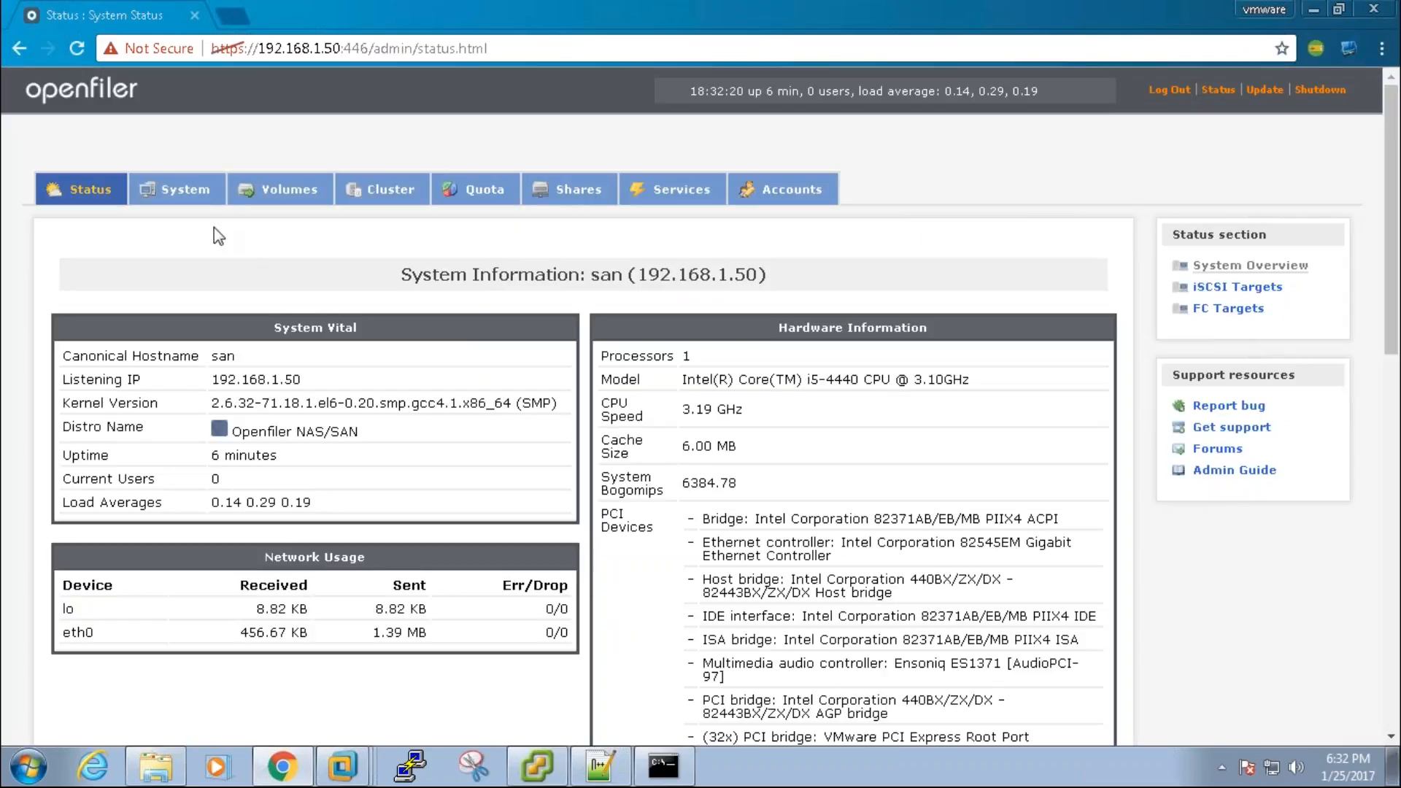
Step: Review hostname san and the eth0 settings in Network Setup, then go to Volumes
click(182, 190)
double_click(547, 328)
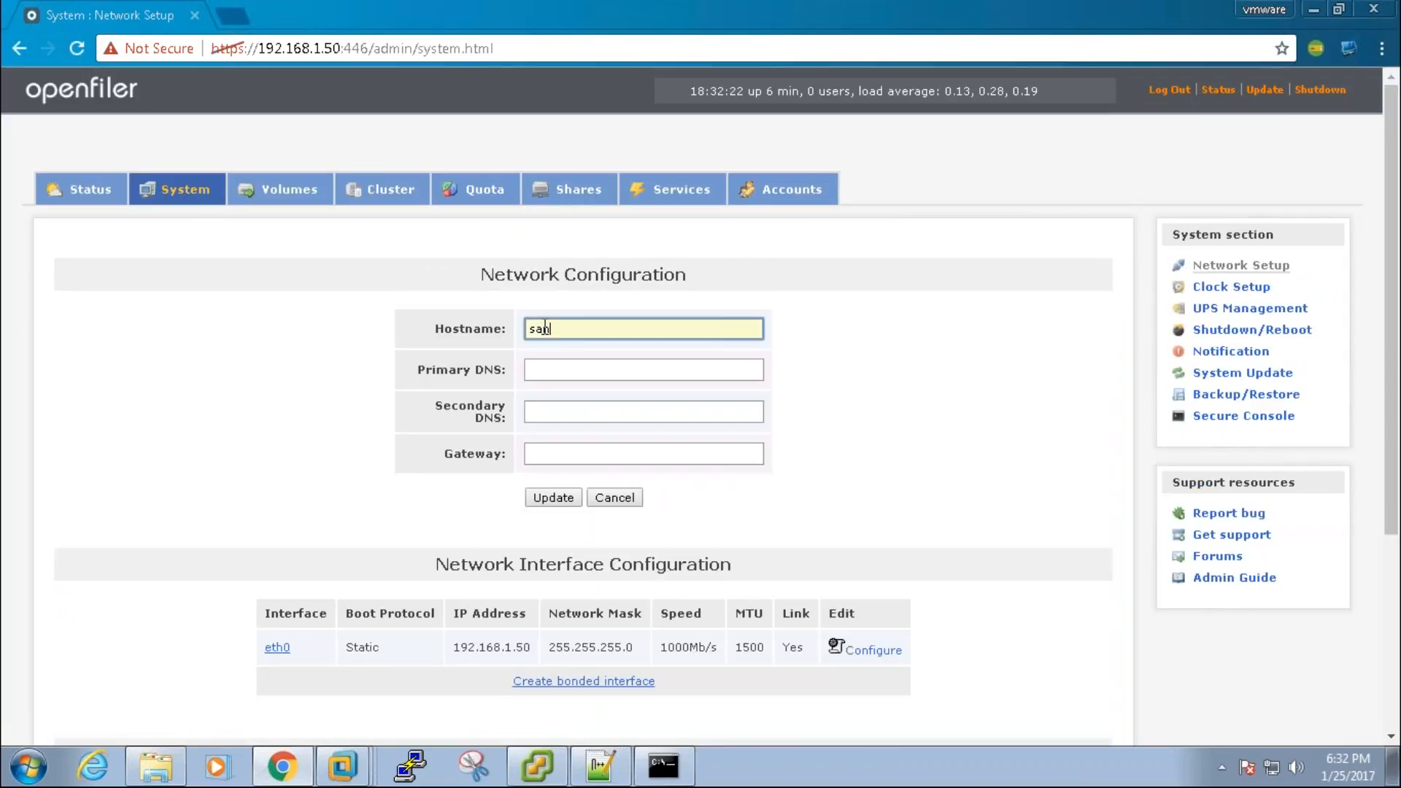
drag(575, 647, 667, 655)
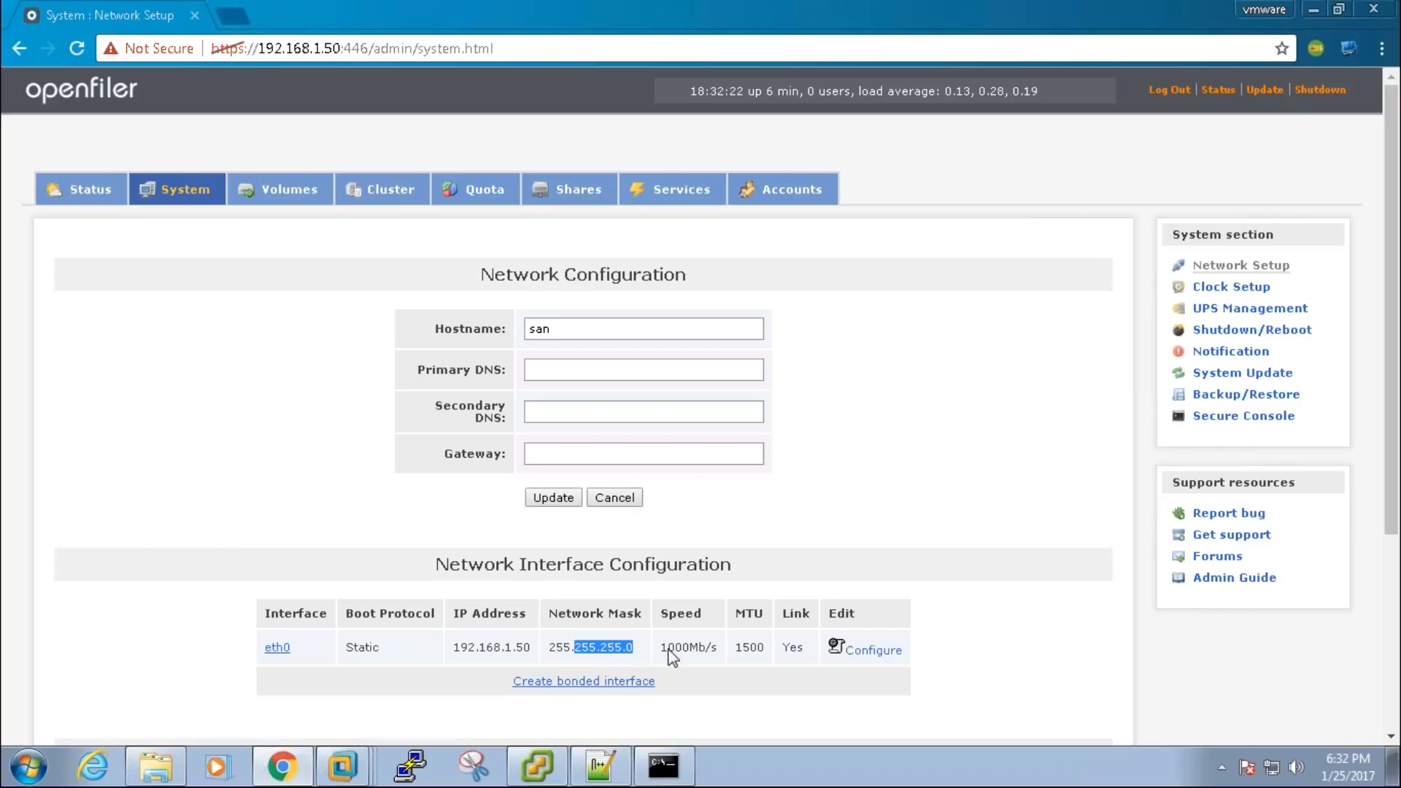
drag(1394, 469, 1396, 512)
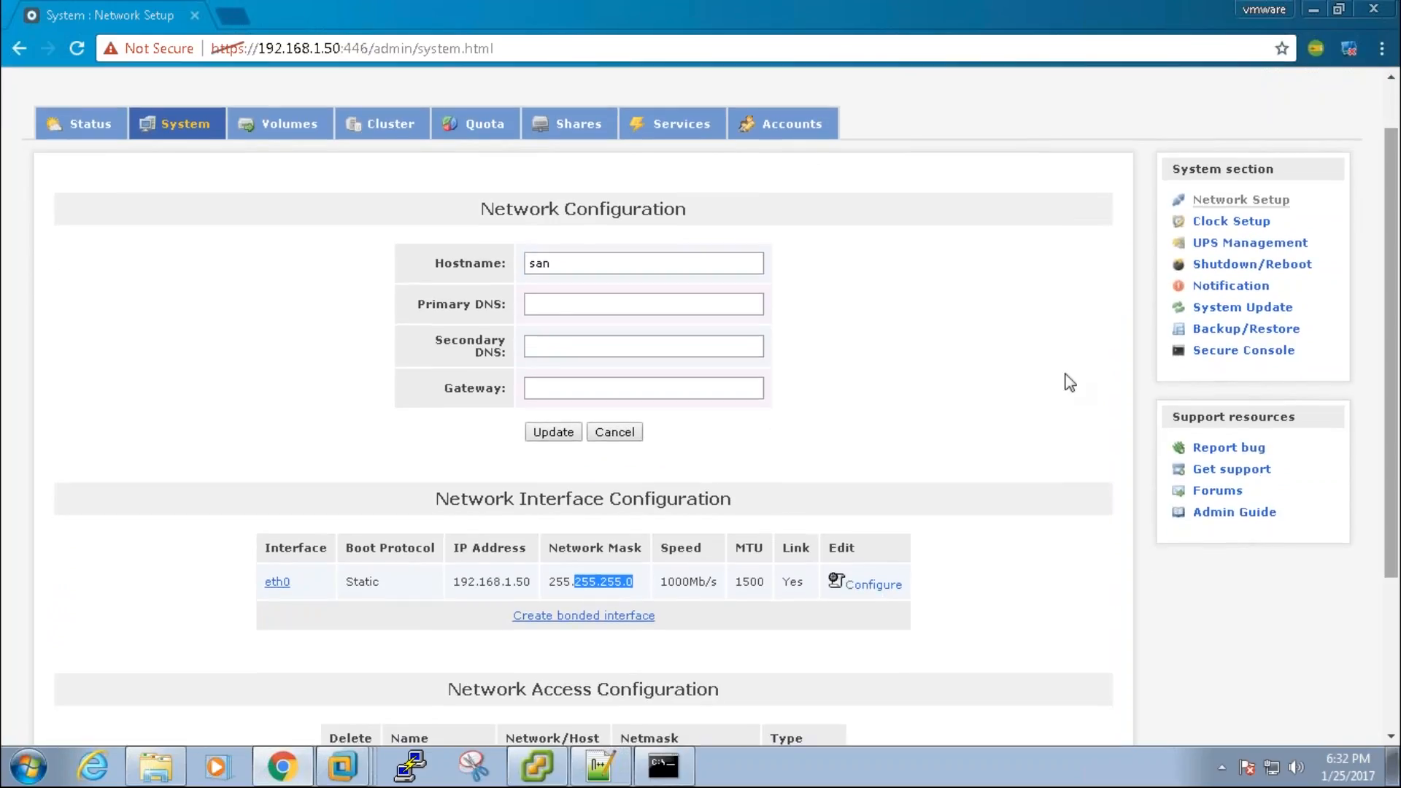
click(299, 134)
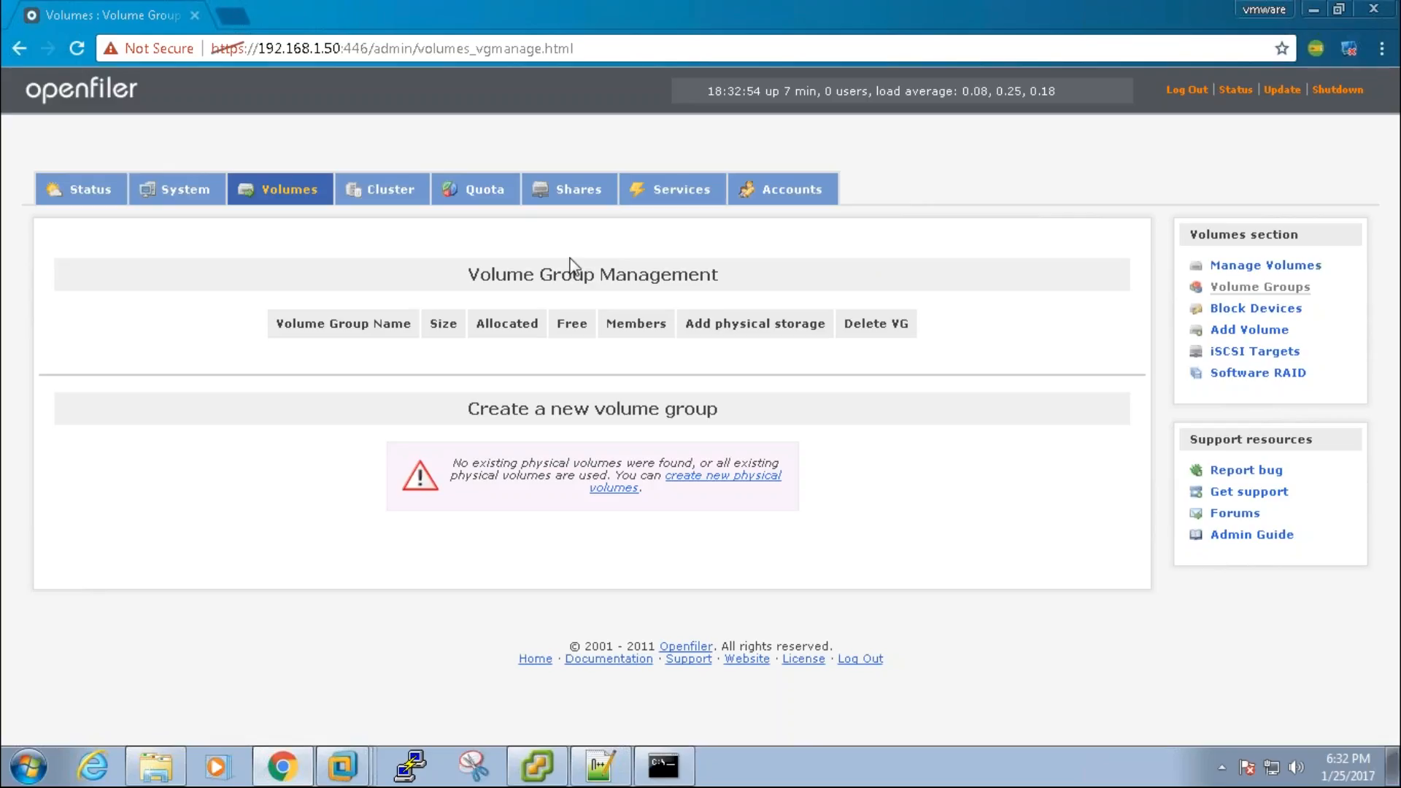
Step: List the block devices /dev/sda, /dev/sdb and /dev/sdc via the physical volumes link
click(1265, 334)
click(751, 479)
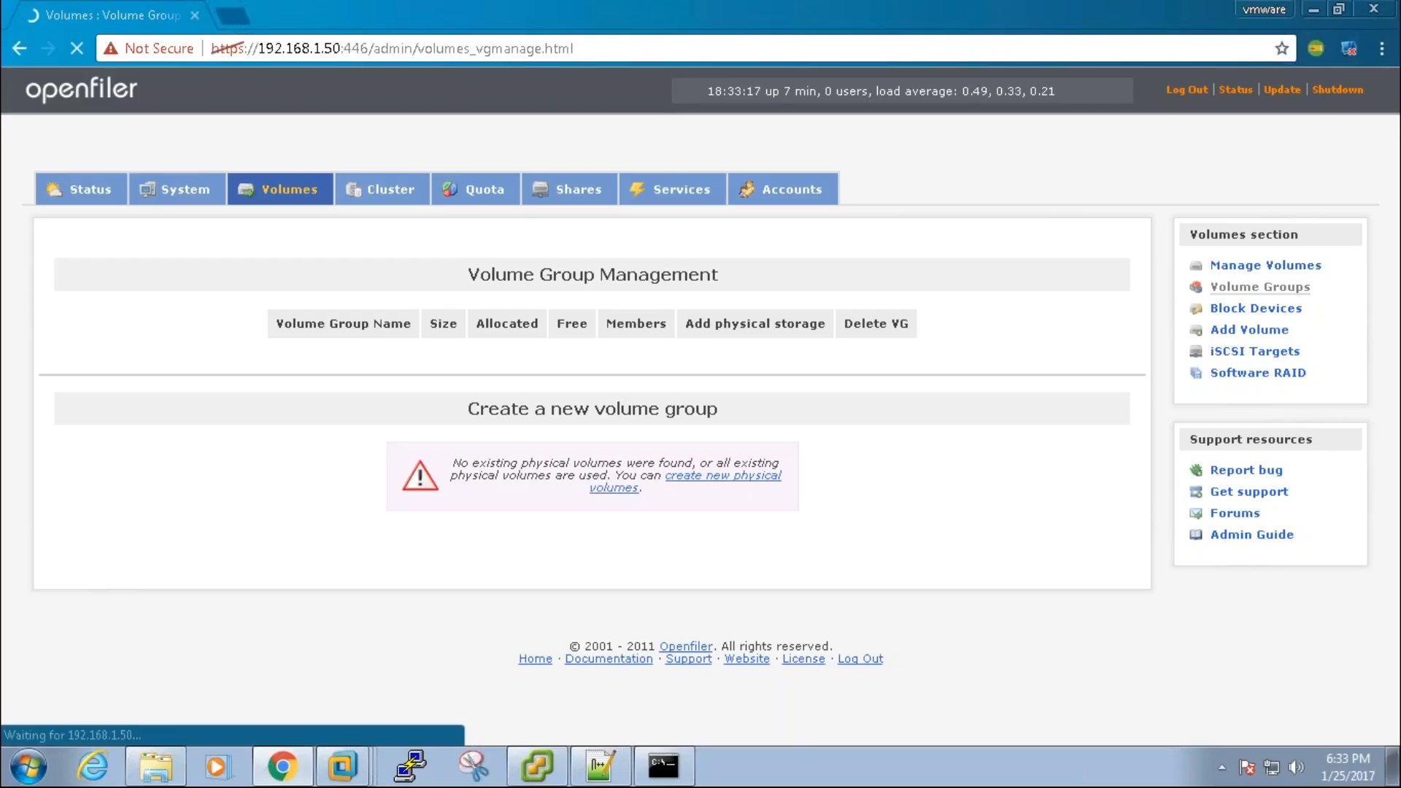
click(1256, 309)
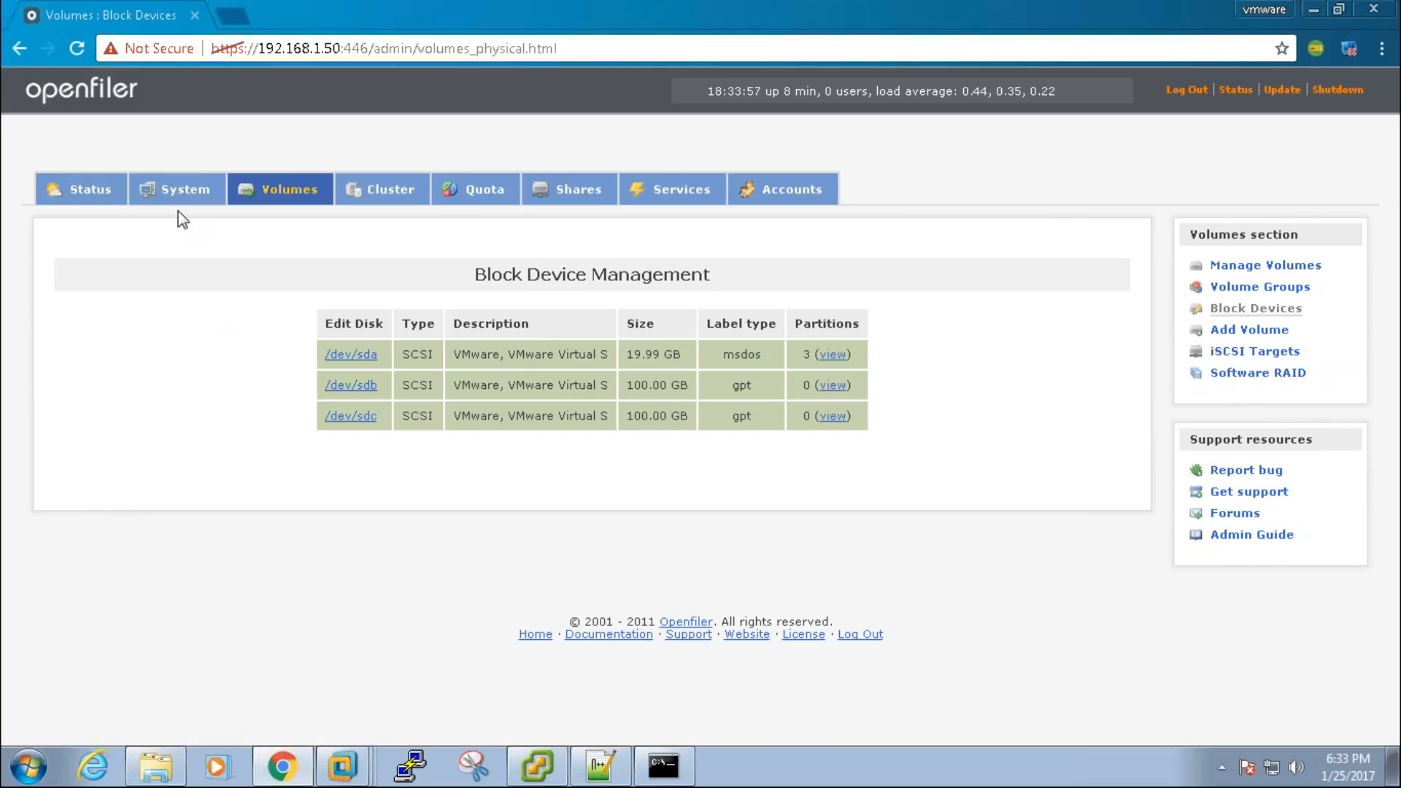
click(183, 189)
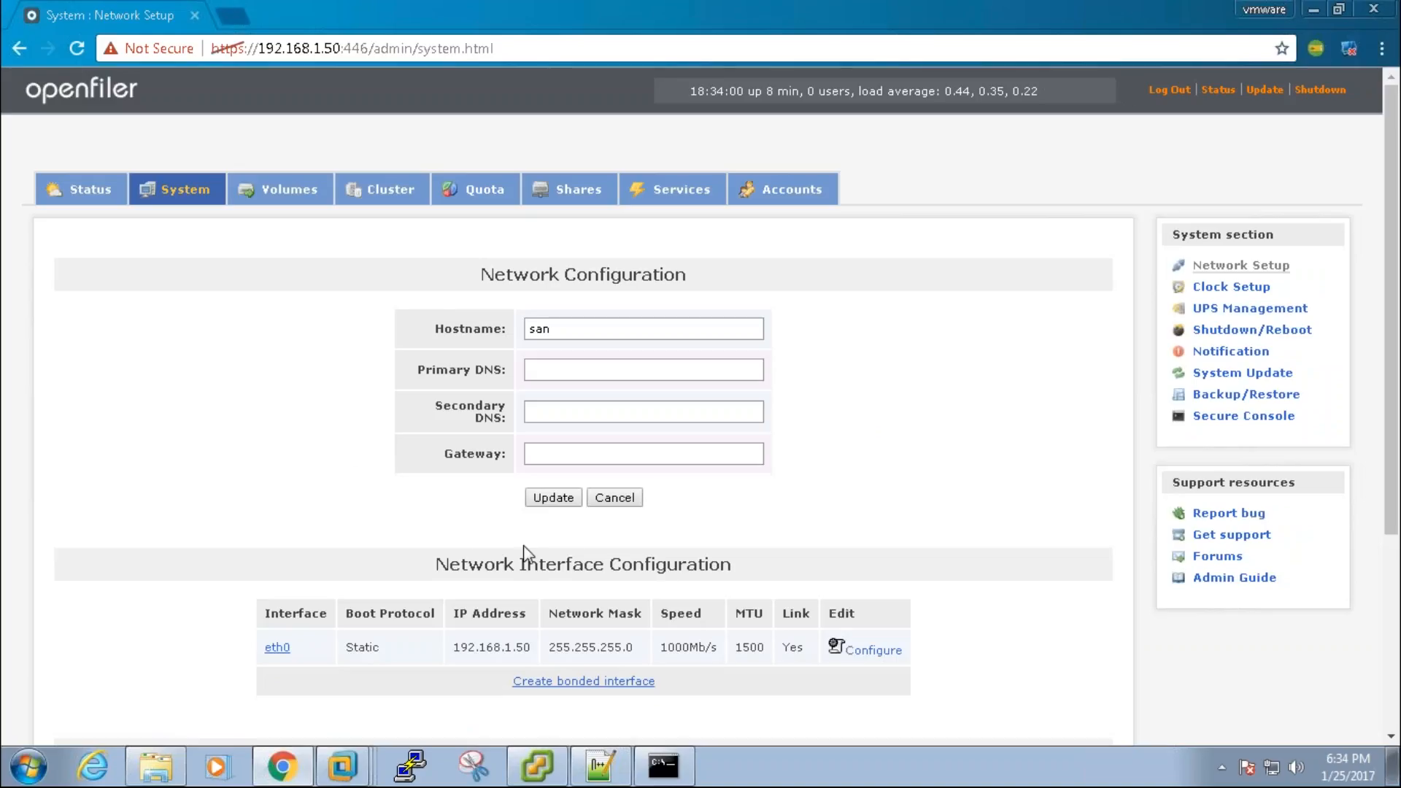
double_click(363, 647)
click(385, 668)
drag(346, 647, 383, 647)
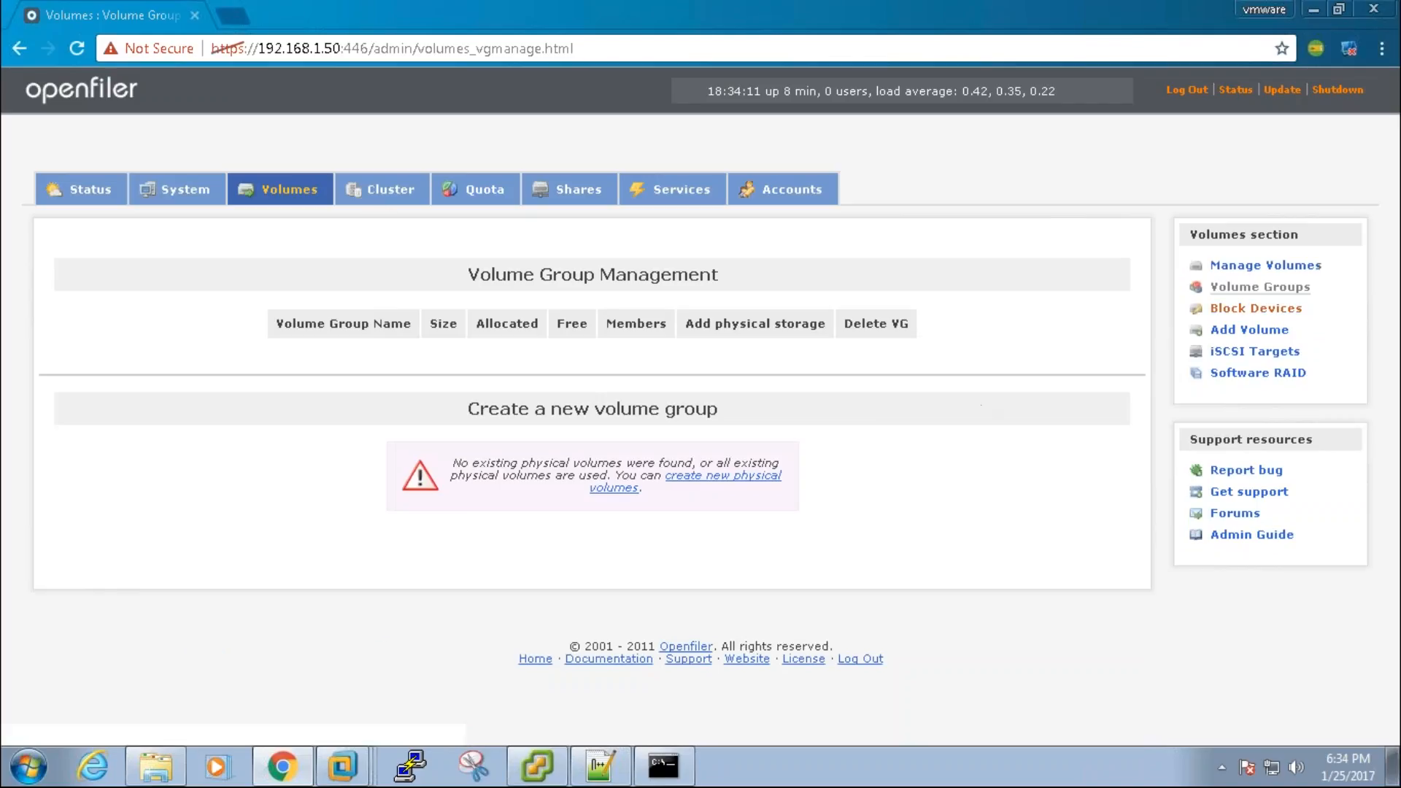
click(1237, 308)
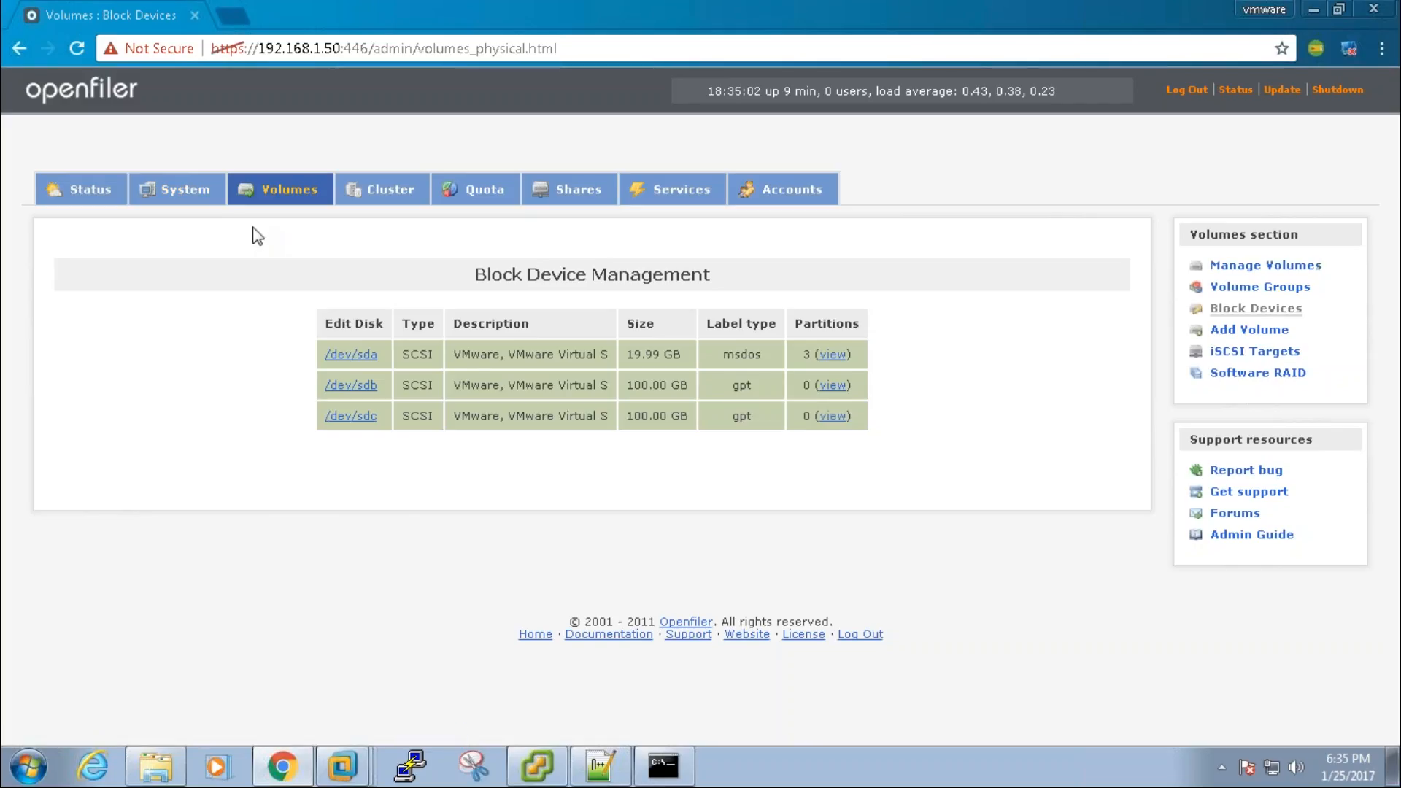
Step: Create a primary 95.37 GB physical volume partition sdb1 on /dev/sdb, then return to Block Devices
click(354, 385)
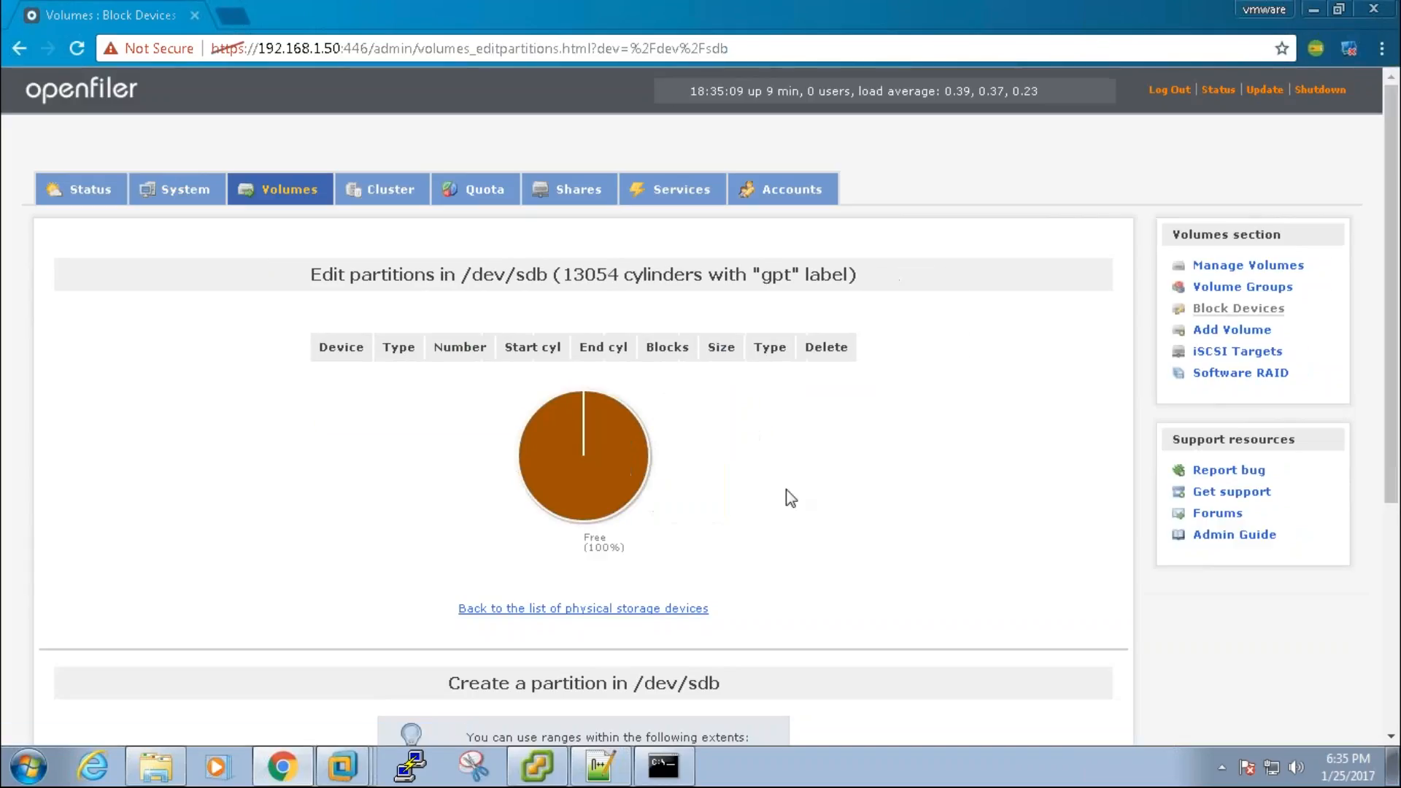
scroll(853, 622, down, 5)
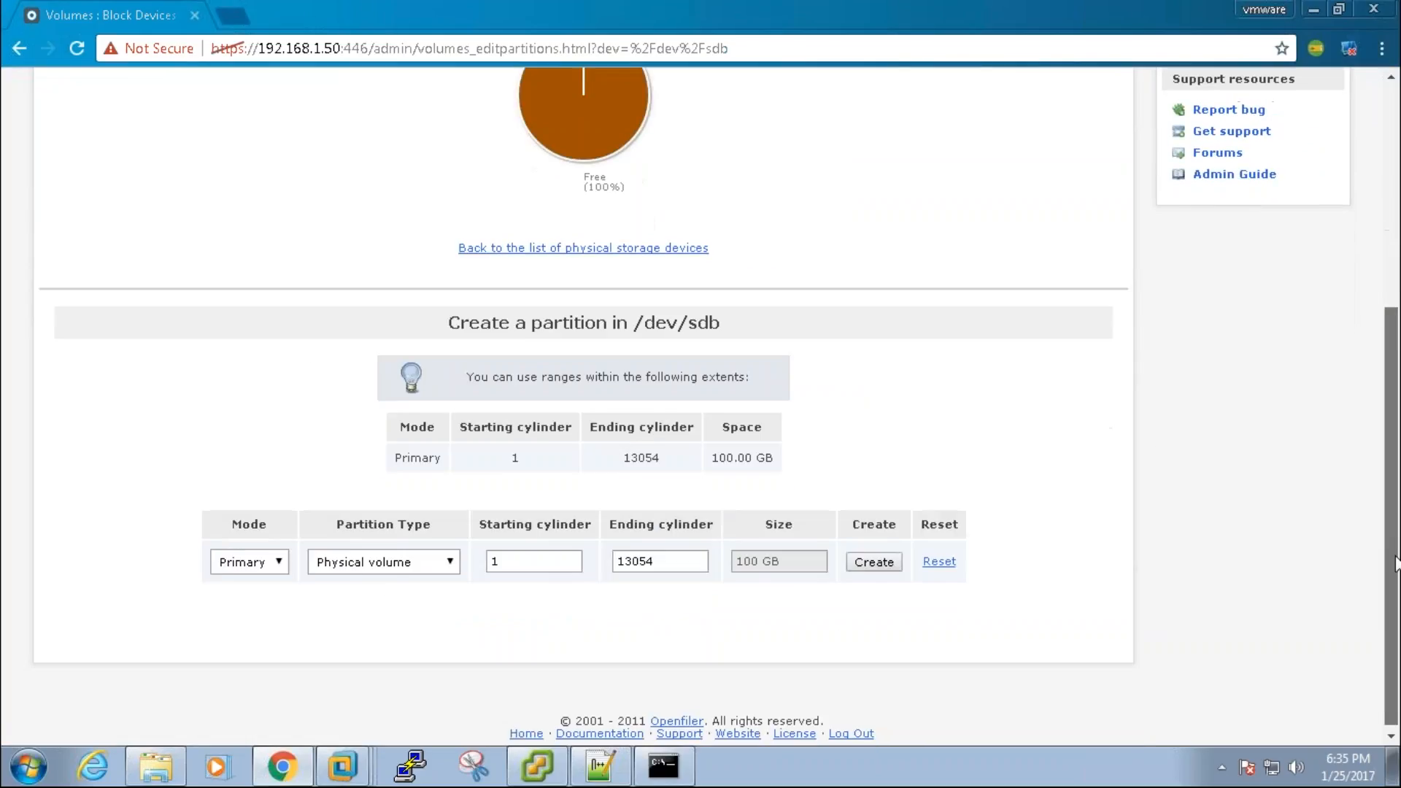
click(886, 560)
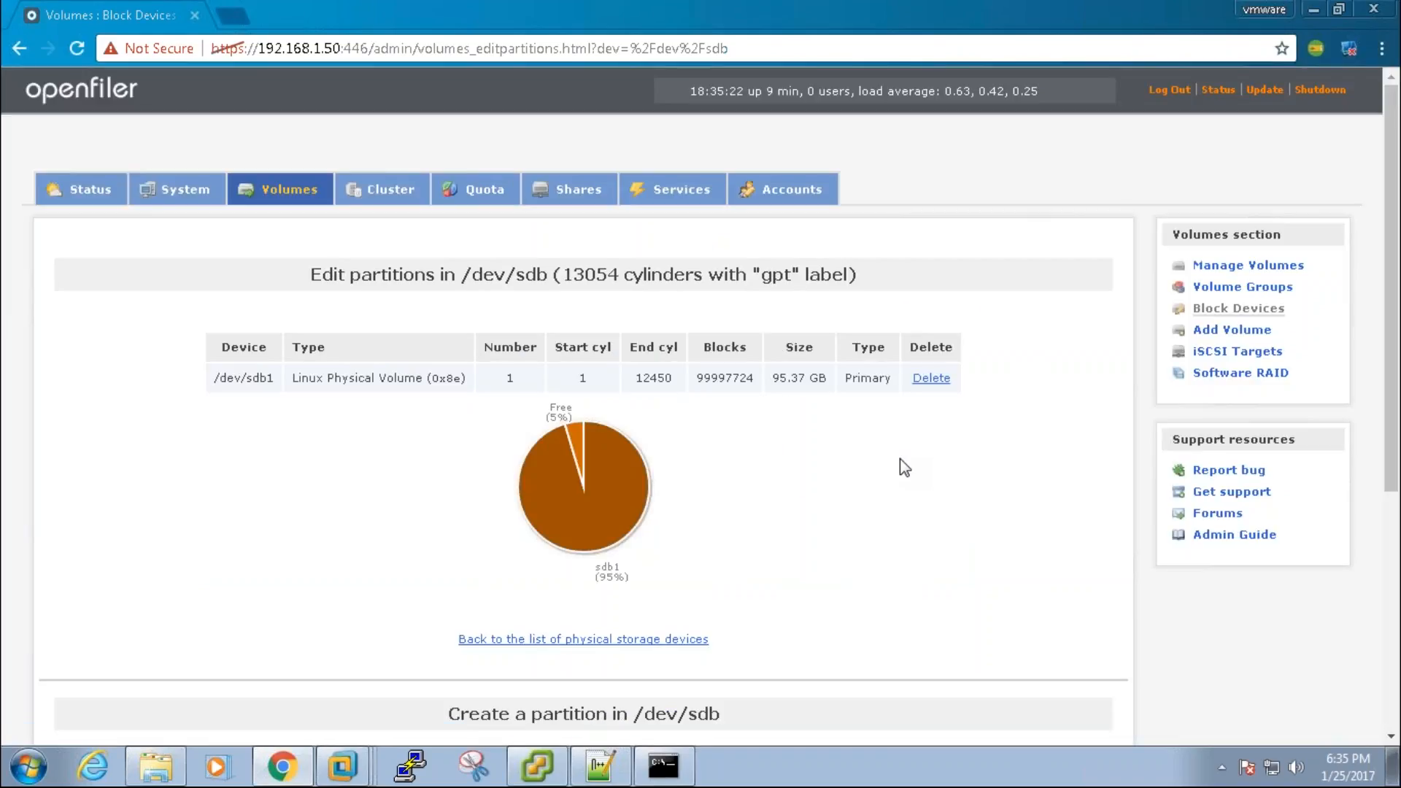
click(1211, 309)
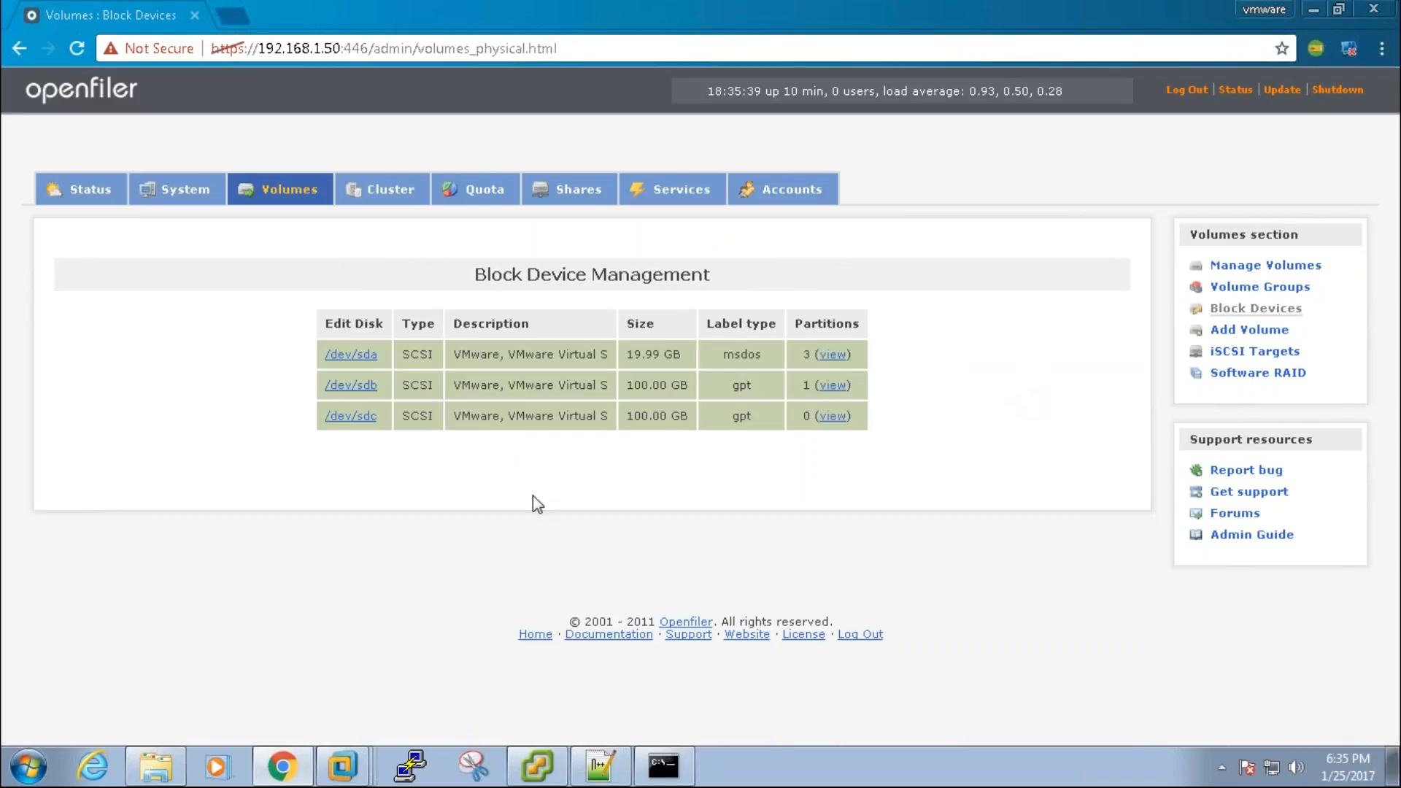
Step: Create a primary 95.37 GB physical volume partition sdc1 on /dev/sdc
click(351, 416)
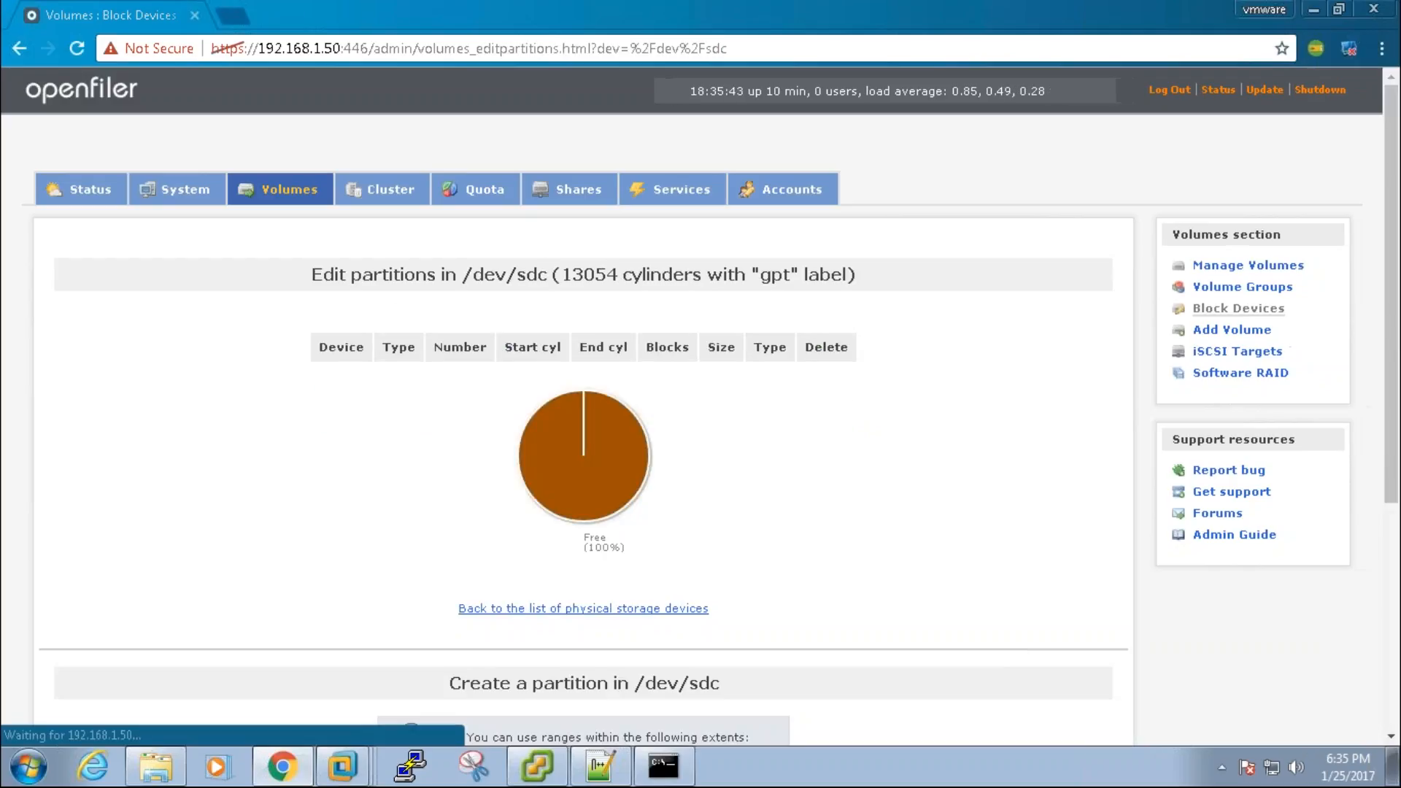
scroll(1395, 575, down, 5)
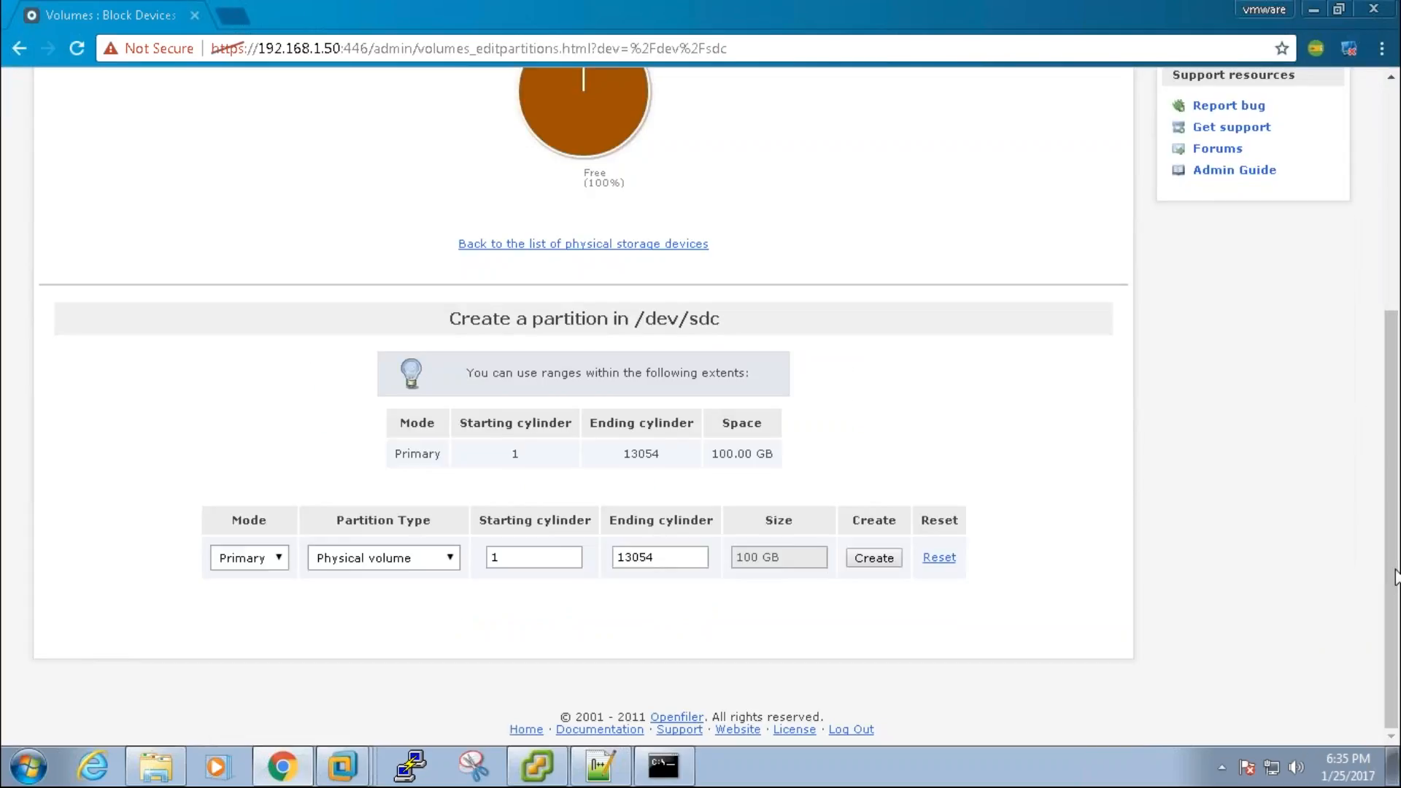
click(882, 559)
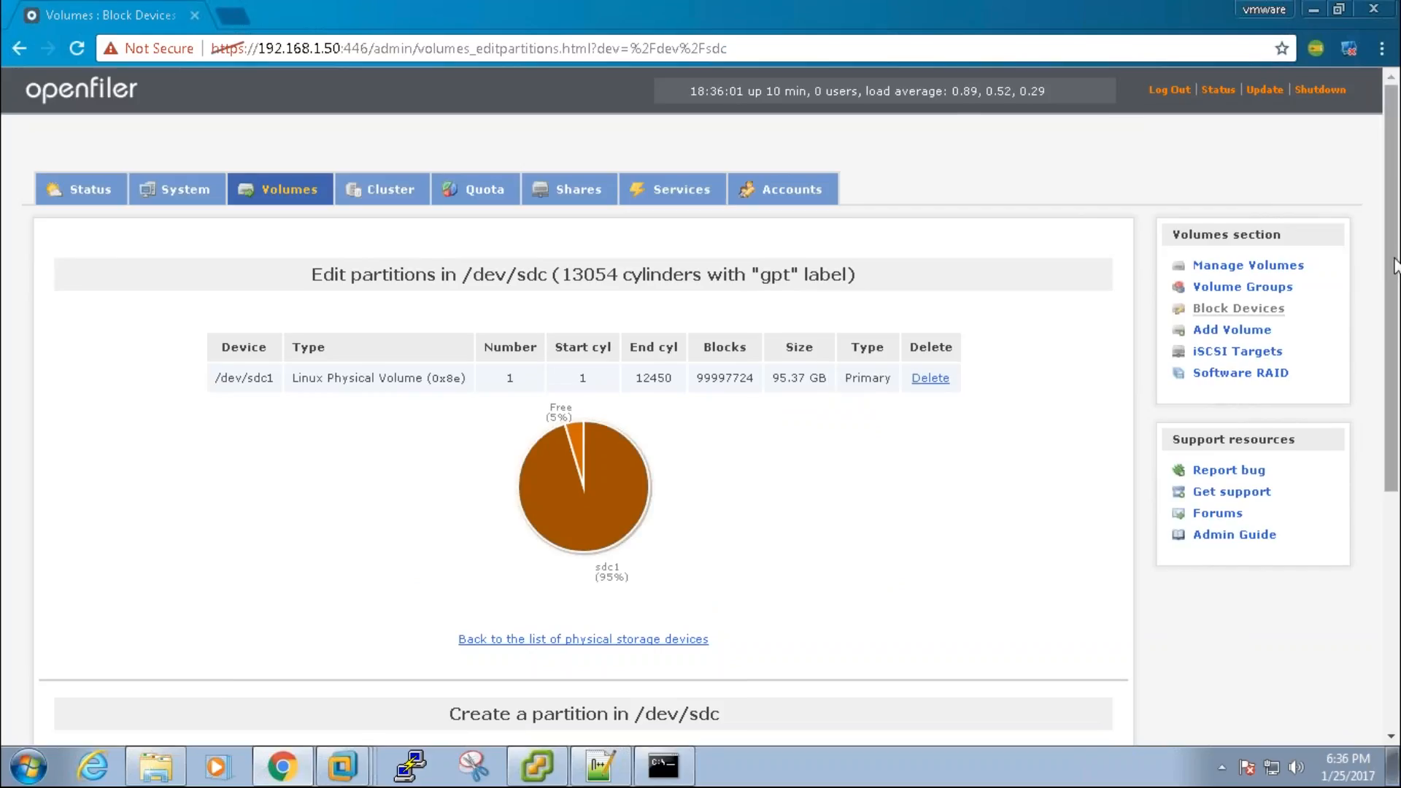
mouse_move(1393, 264)
mouse_down()
mouse_move(1393, 517)
mouse_move(1394, 264)
mouse_up()
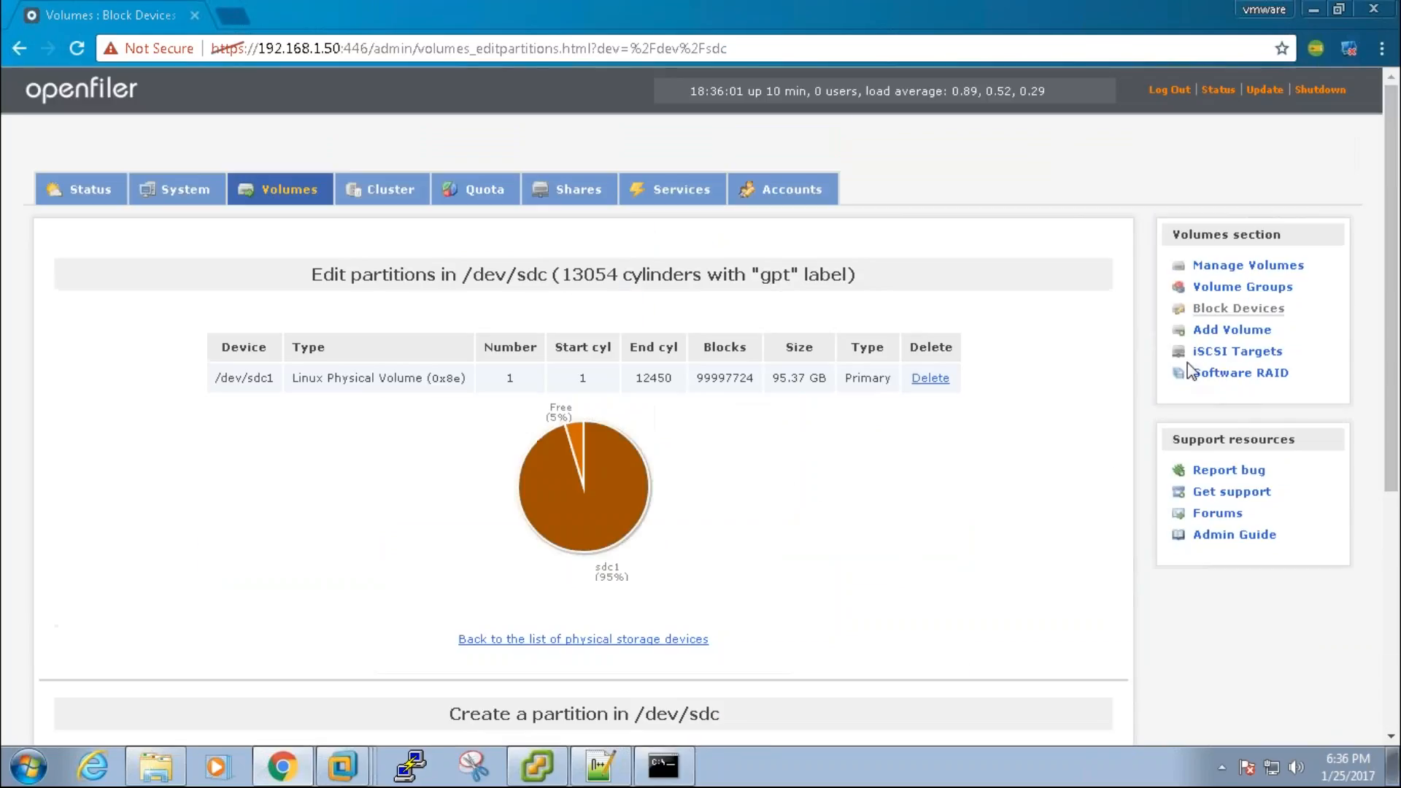
Step: Create volume group san from /dev/sdb1
click(1236, 289)
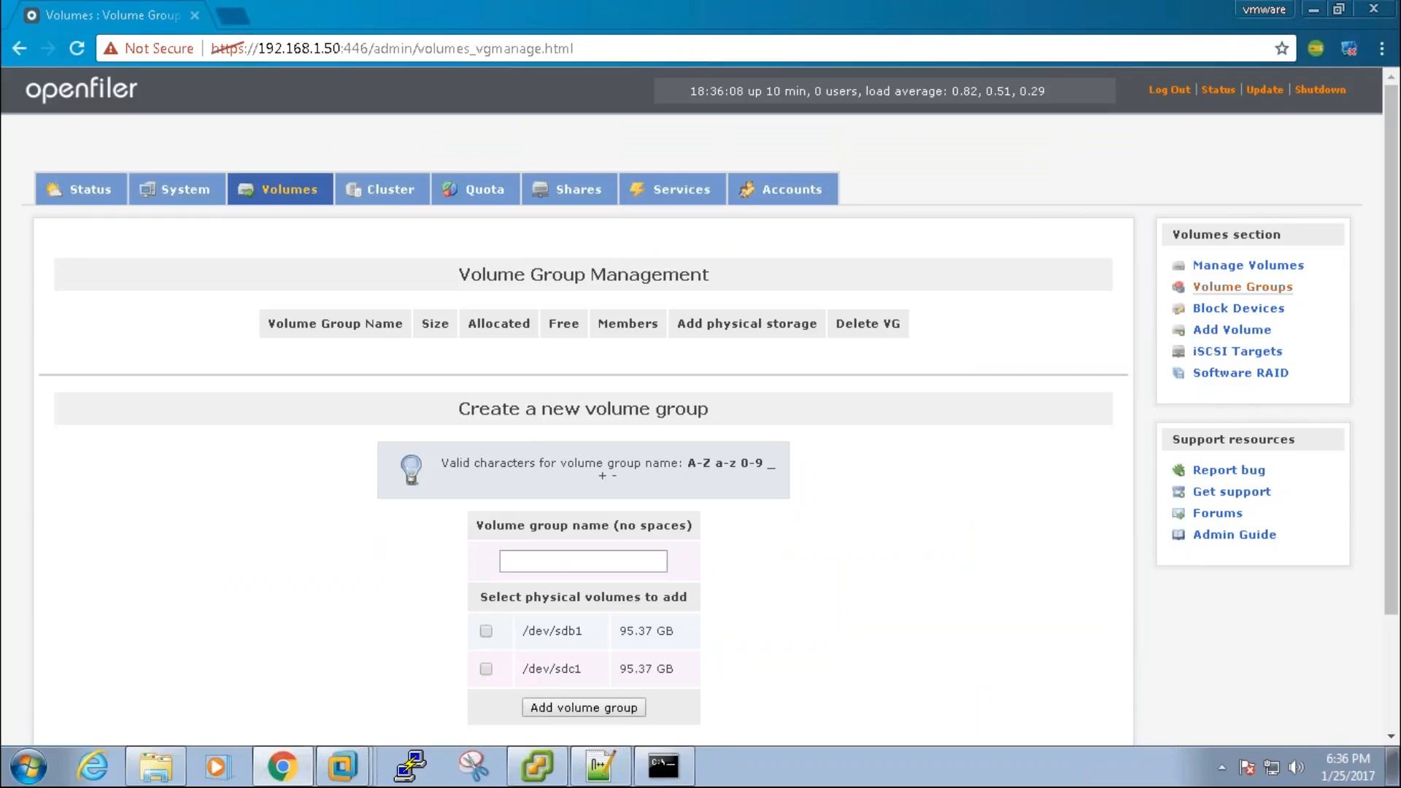
click(627, 563)
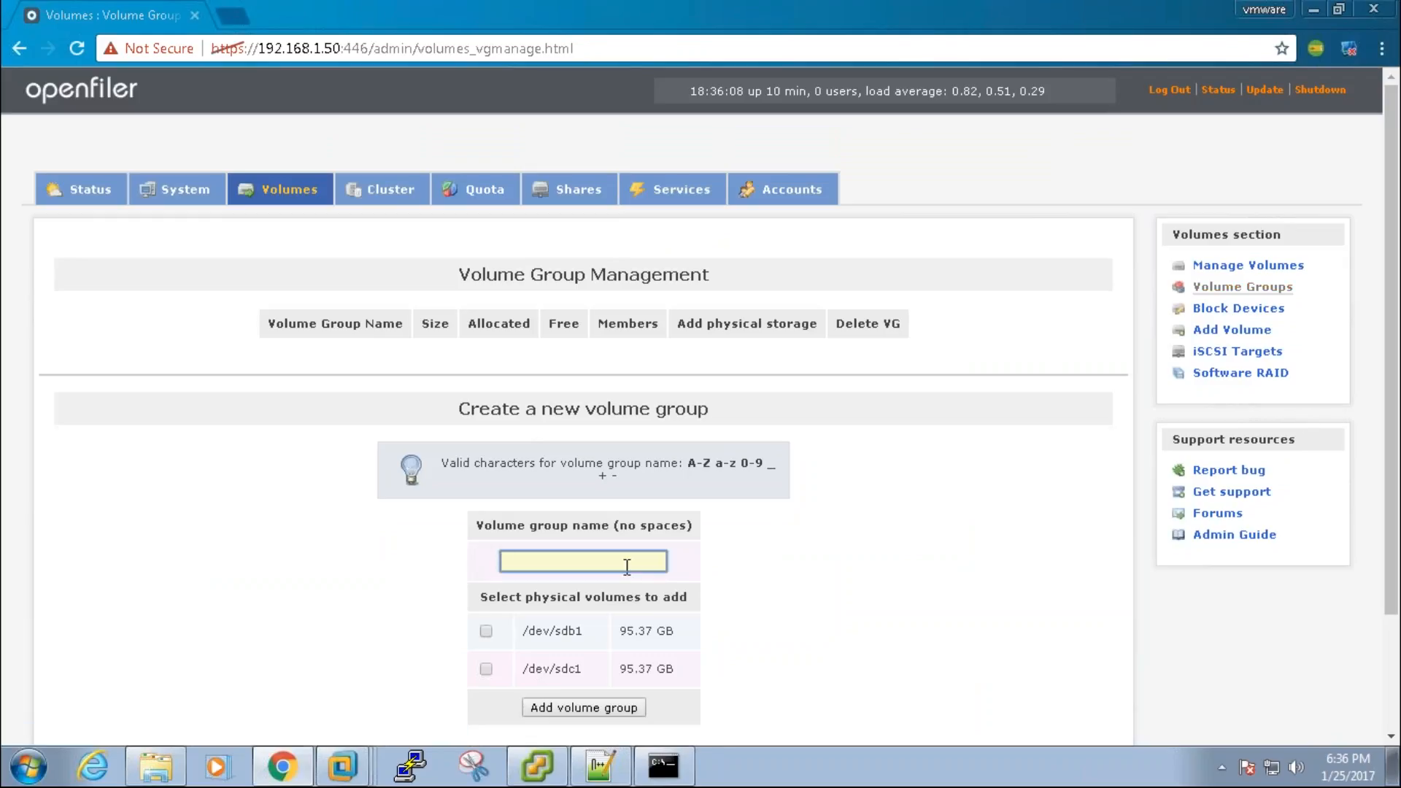
text(SAN)
click(486, 631)
click(604, 714)
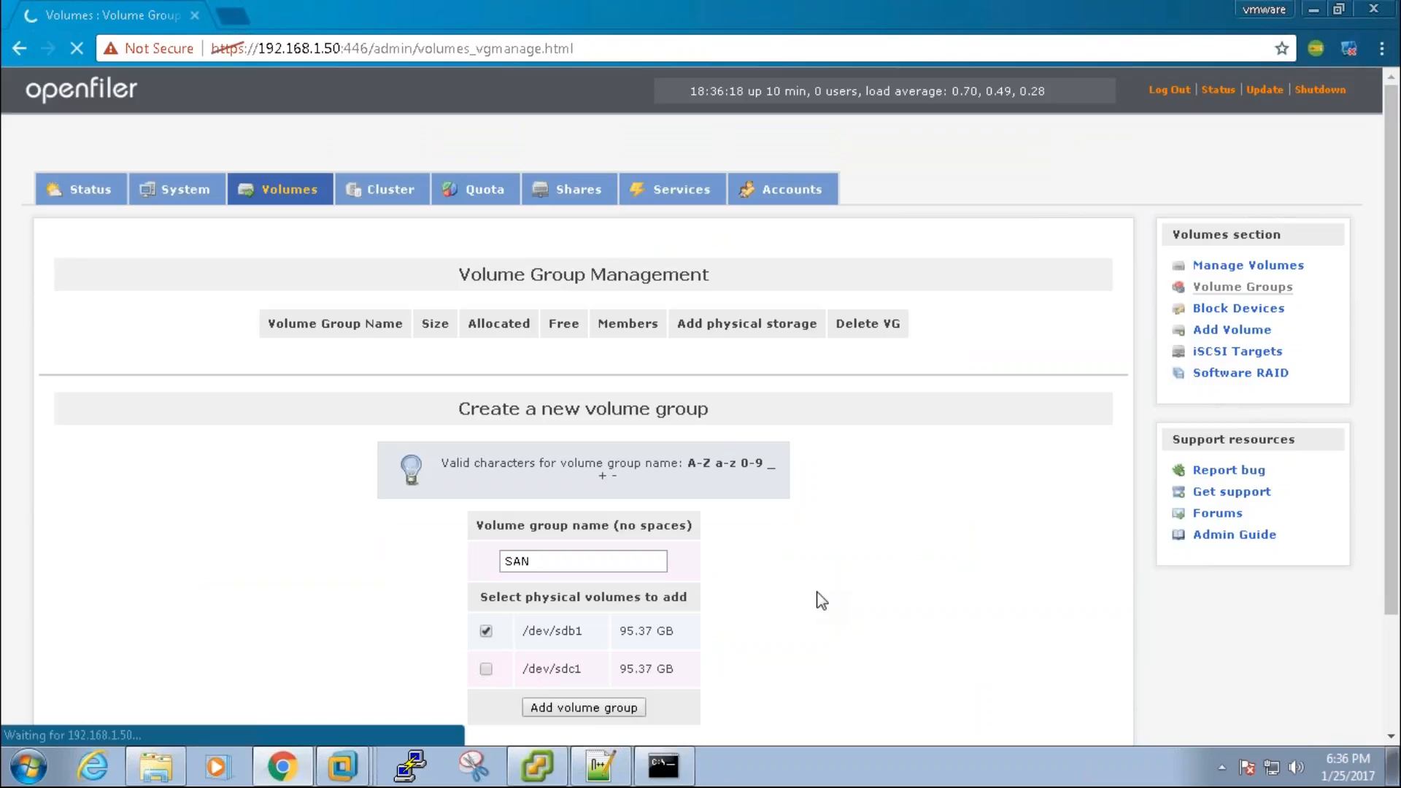
Step: Create volume group nas from /dev/sdc1 and go to the Add Volume page
click(588, 592)
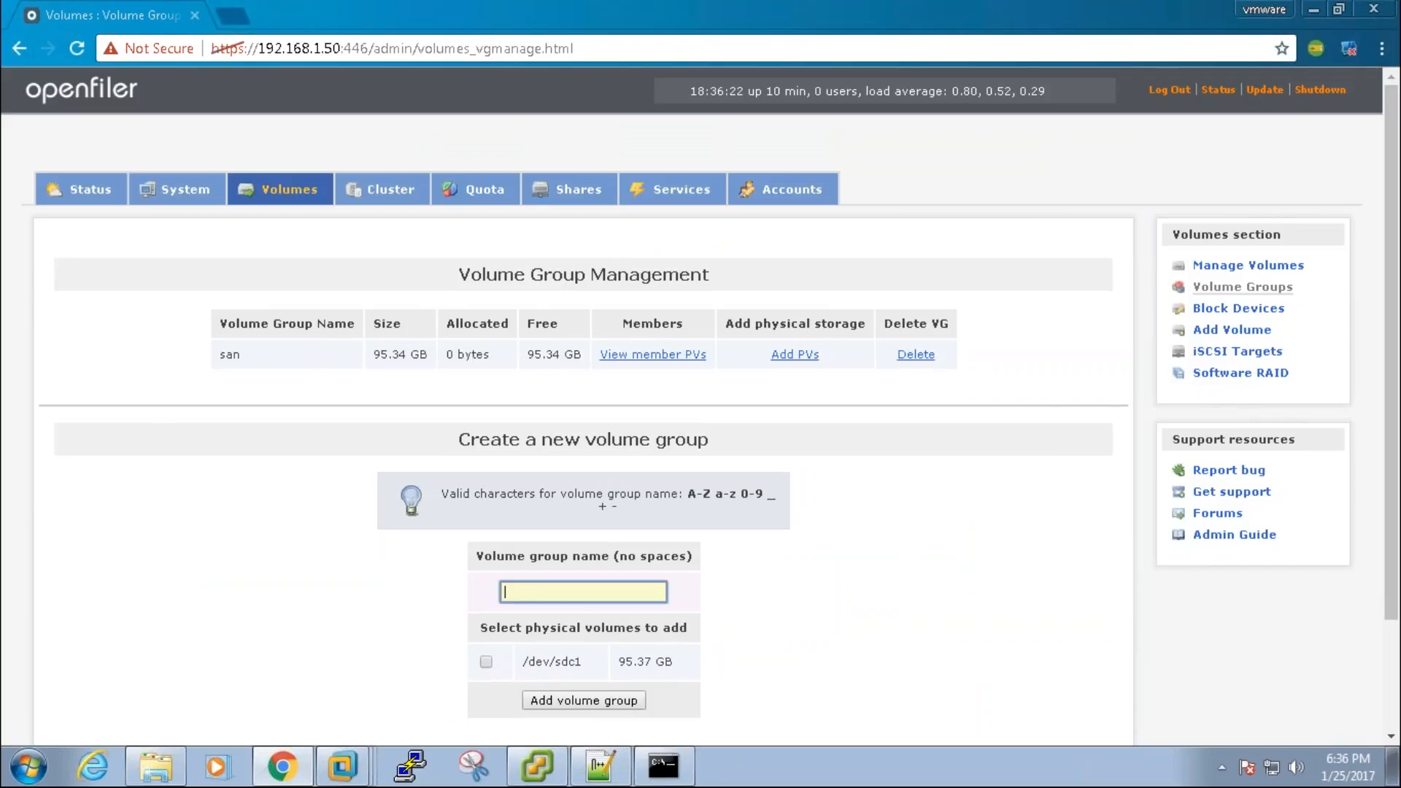
text(NAS)
click(486, 662)
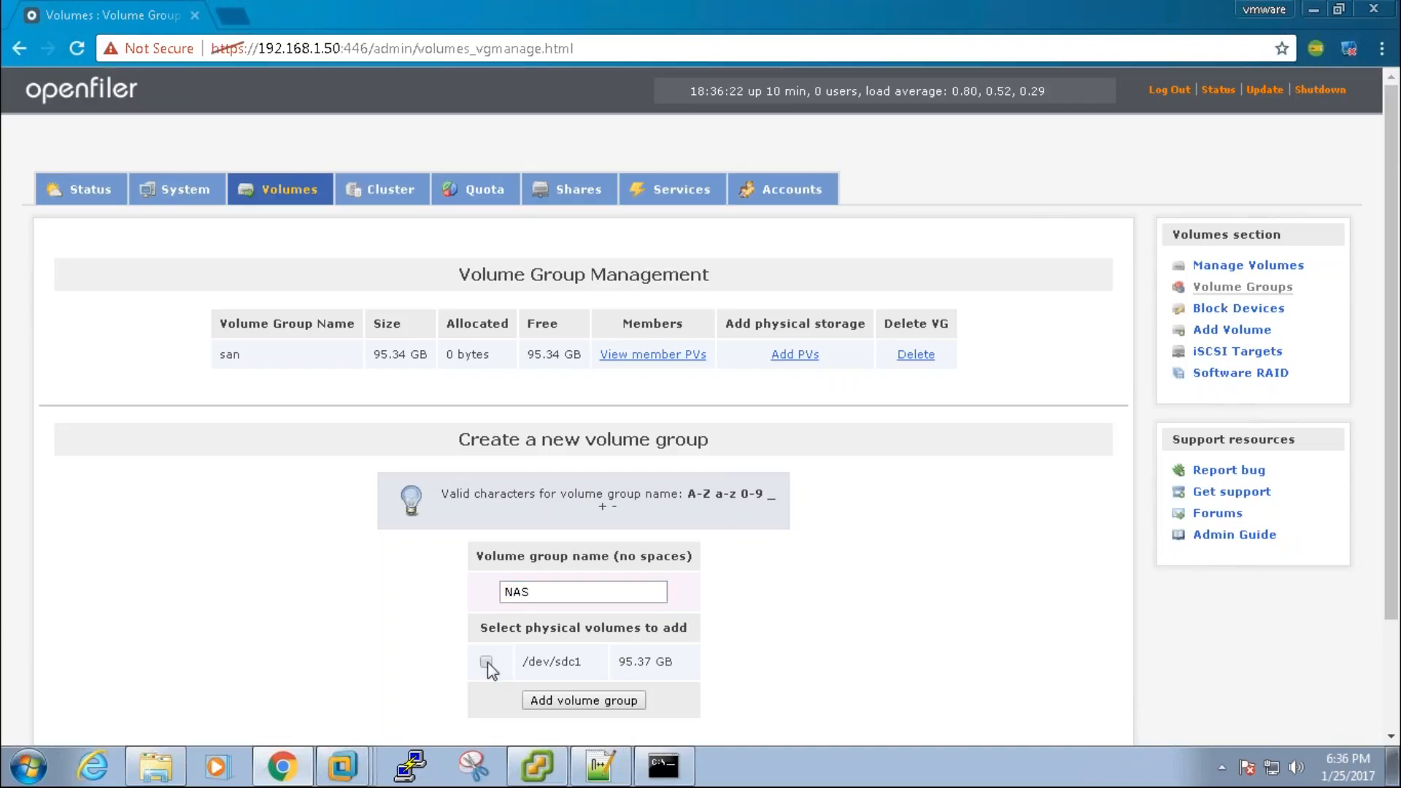
click(554, 700)
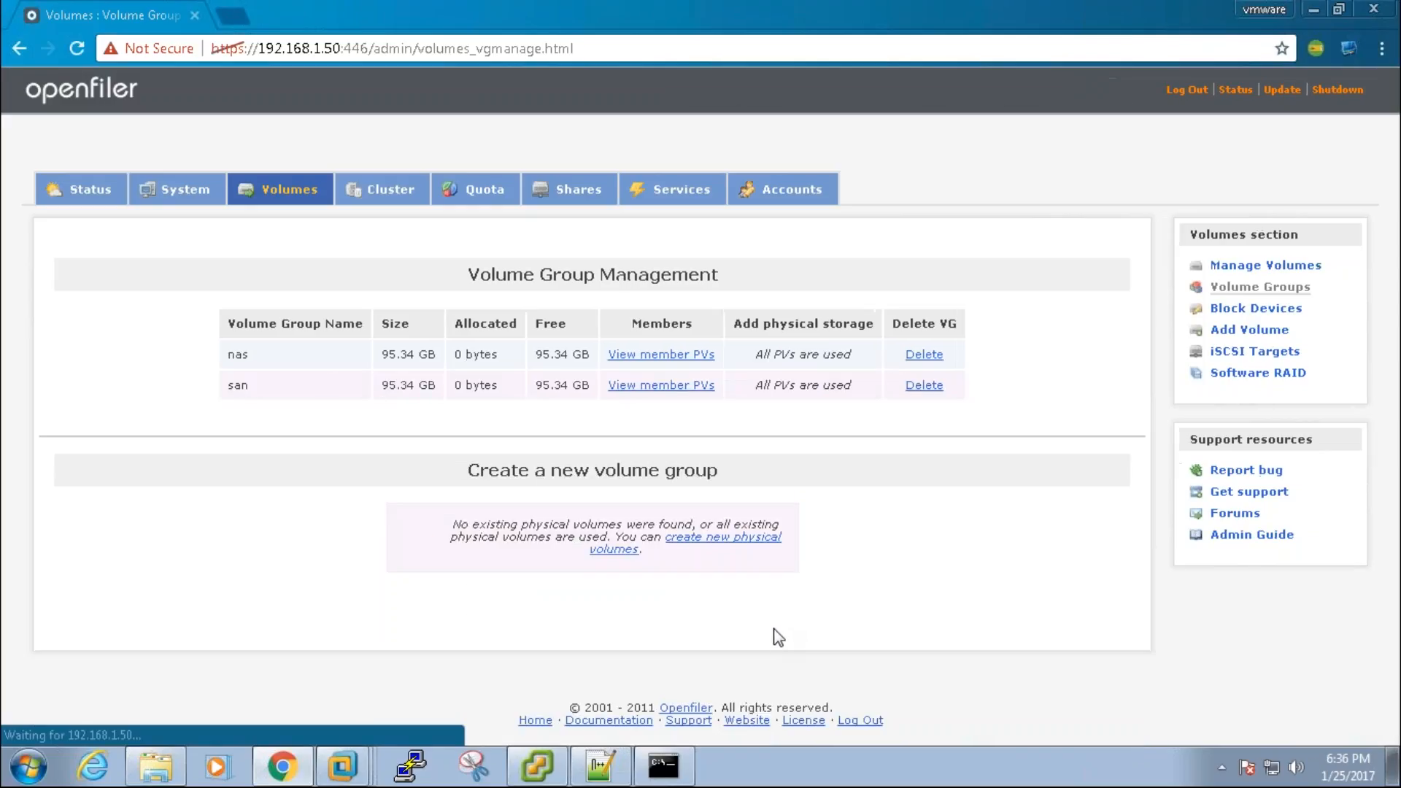
drag(283, 354, 228, 384)
click(1004, 405)
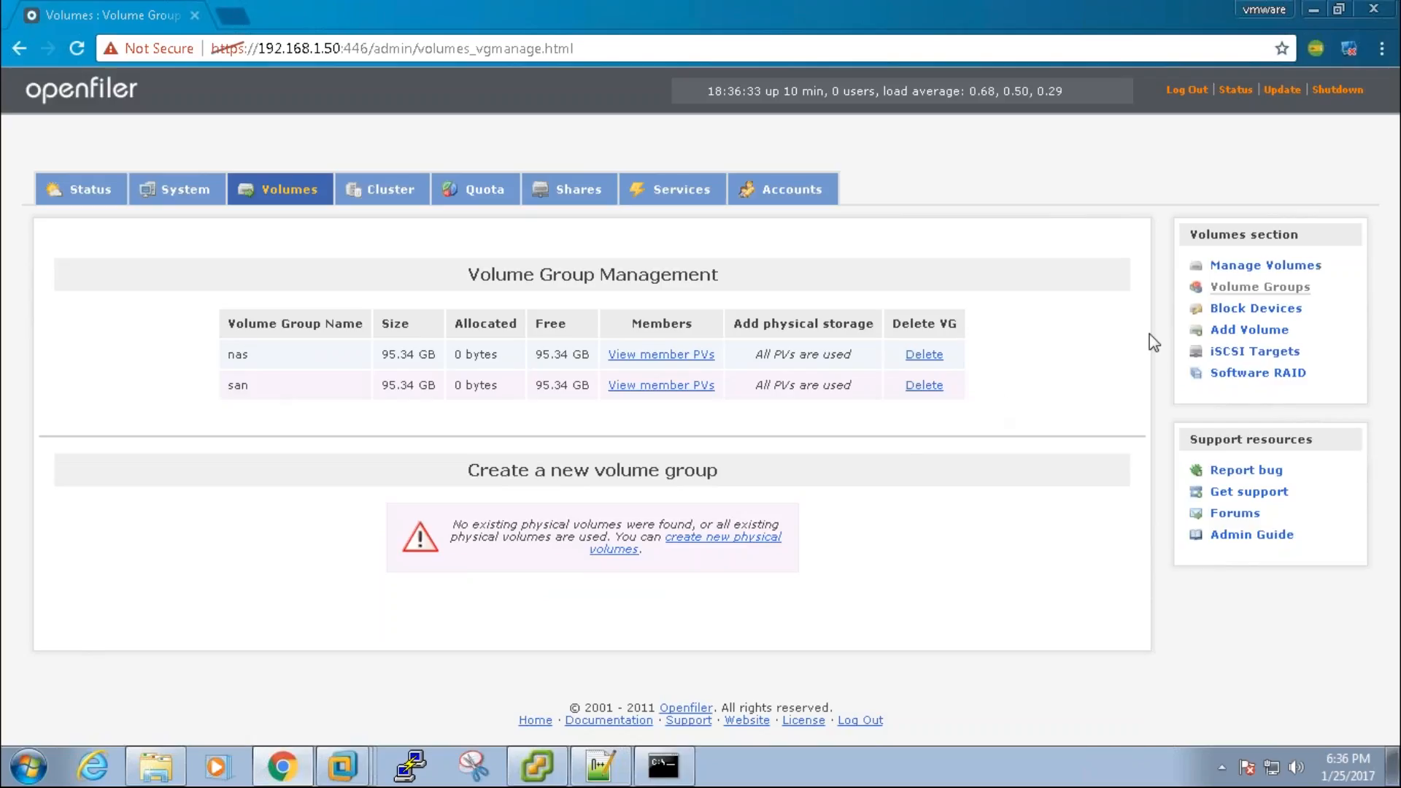
click(1241, 337)
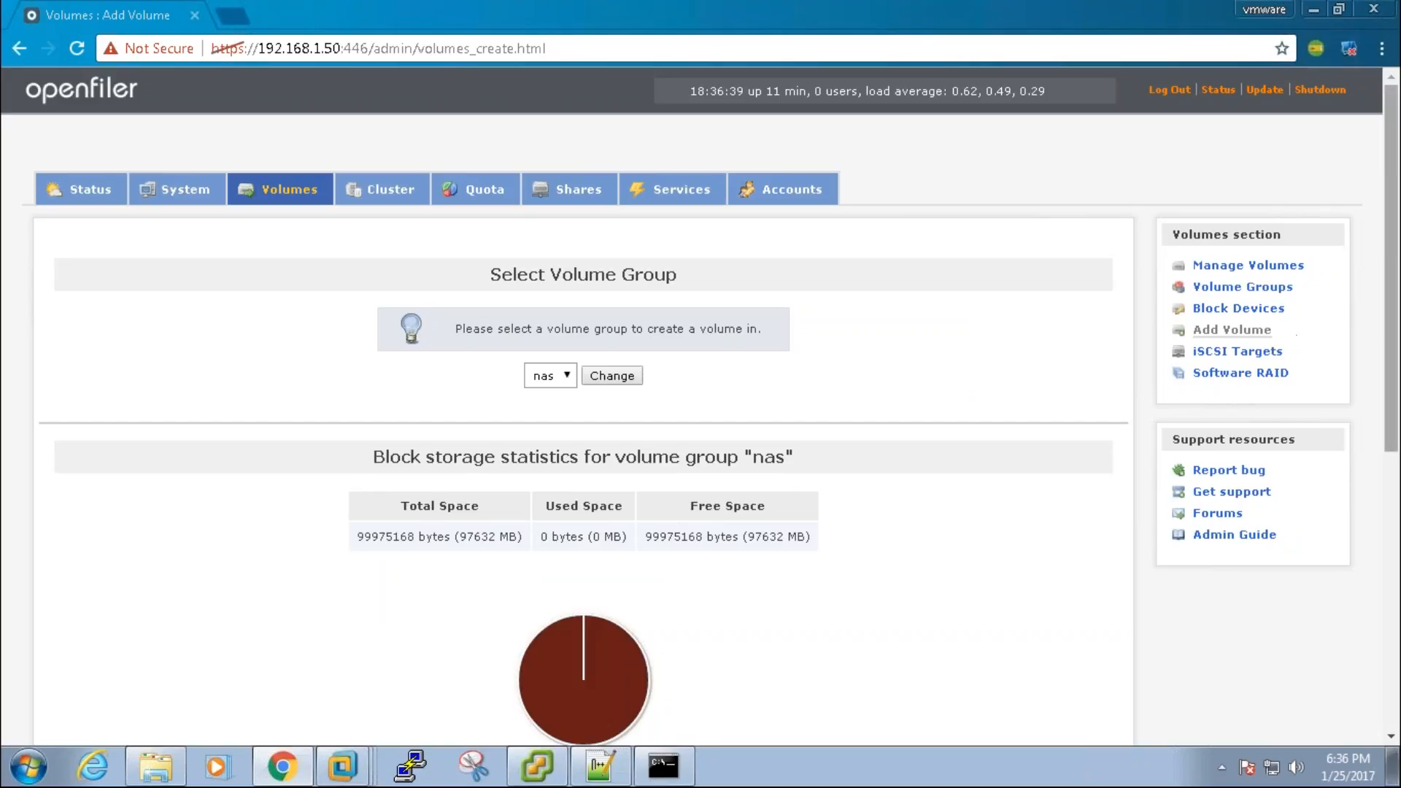
Step: Name the new volume 'volume1' with the description nas volume 1
scroll(1383, 334, down, 3)
scroll(803, 510, down, 4)
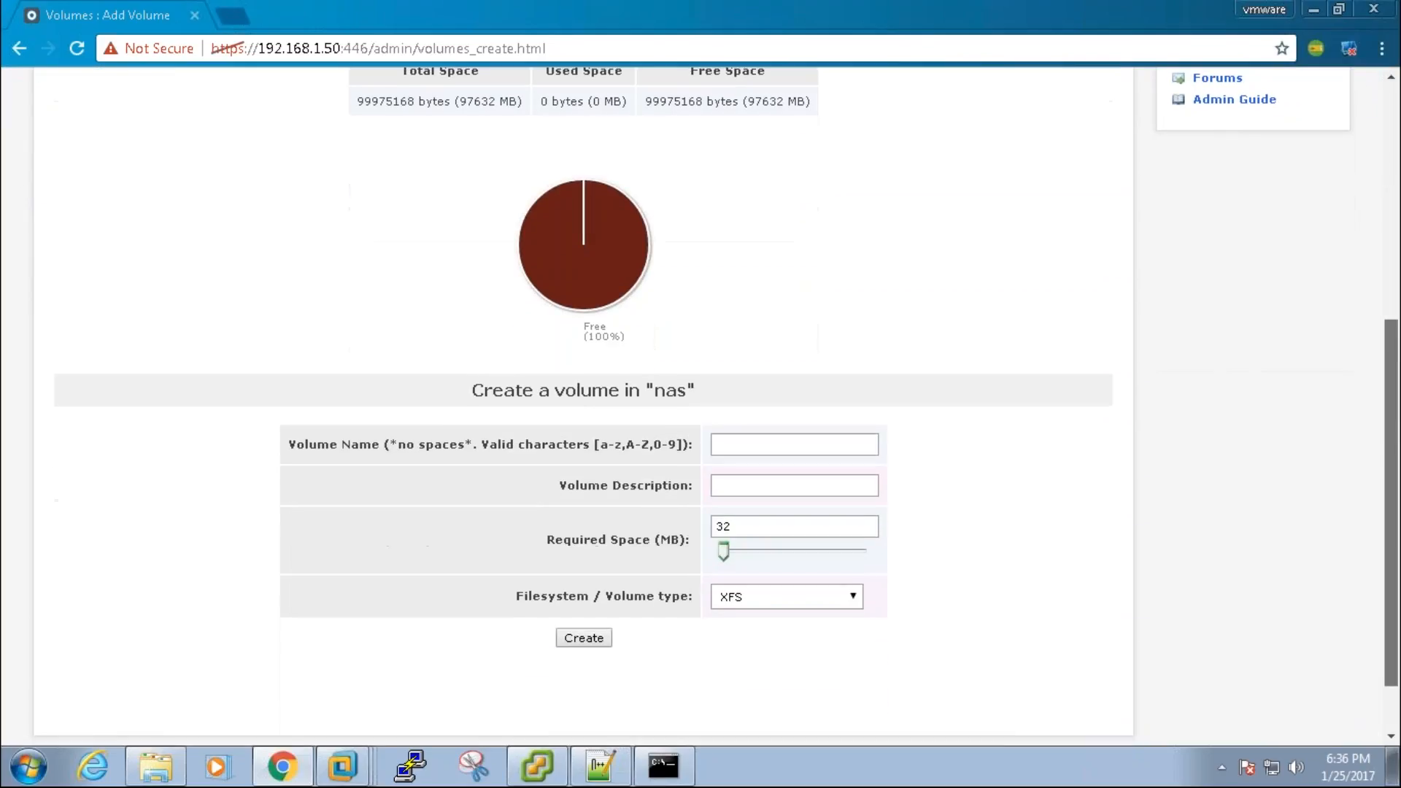
click(777, 432)
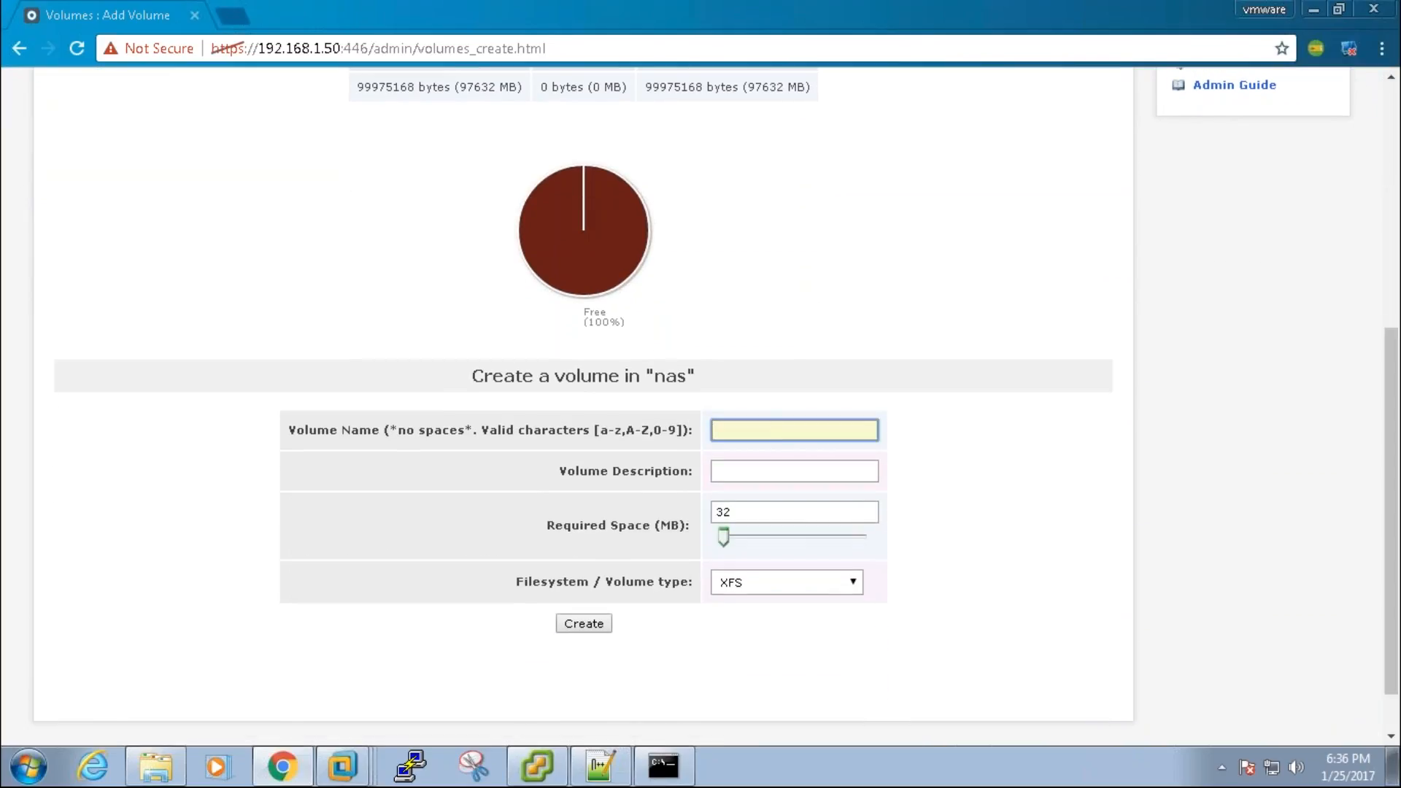
text(volume1)
click(772, 461)
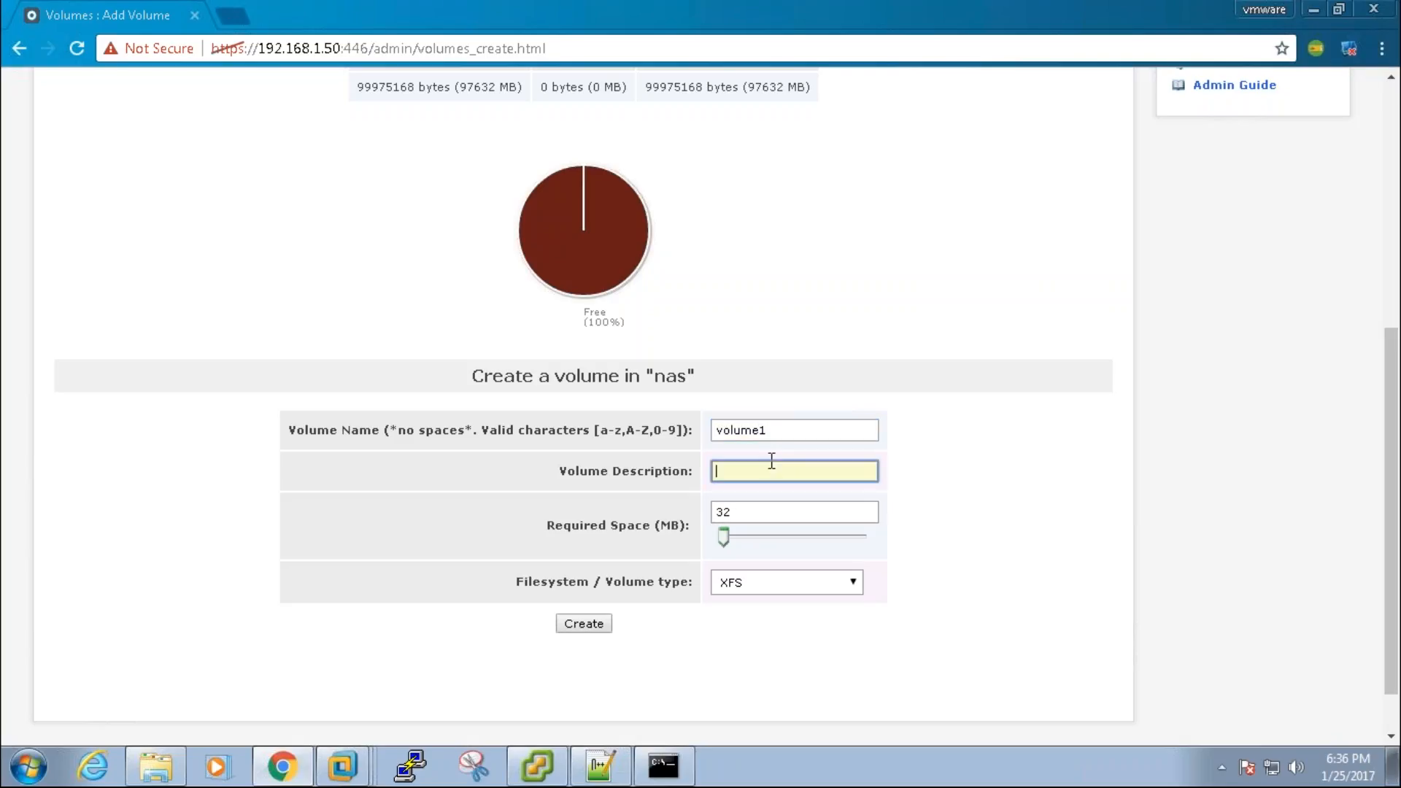
text(volume )
text(1)
text(nas)
Step: Give volume1 all 97632 MB of the nas group as an XFS filesystem and create it
drag(725, 539, 786, 520)
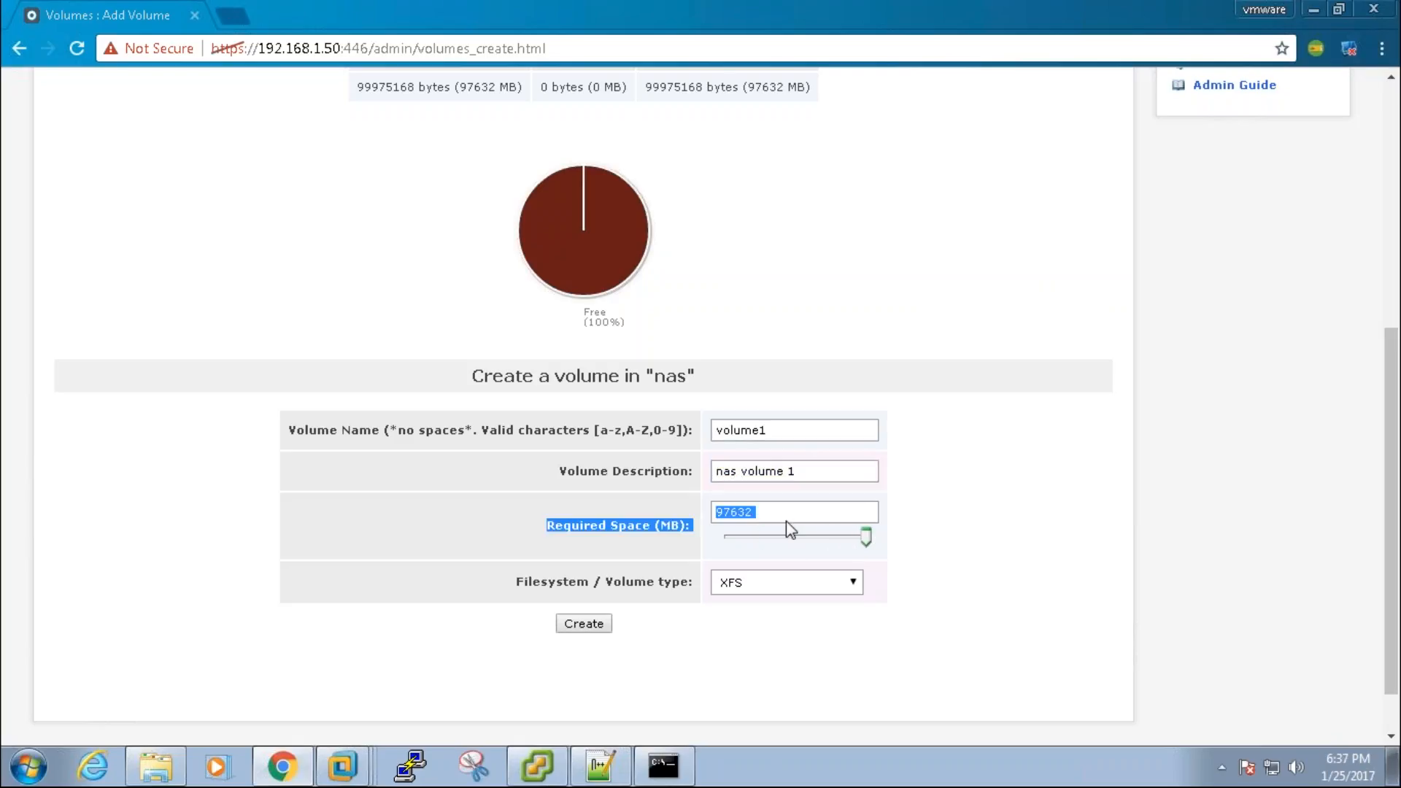
click(969, 544)
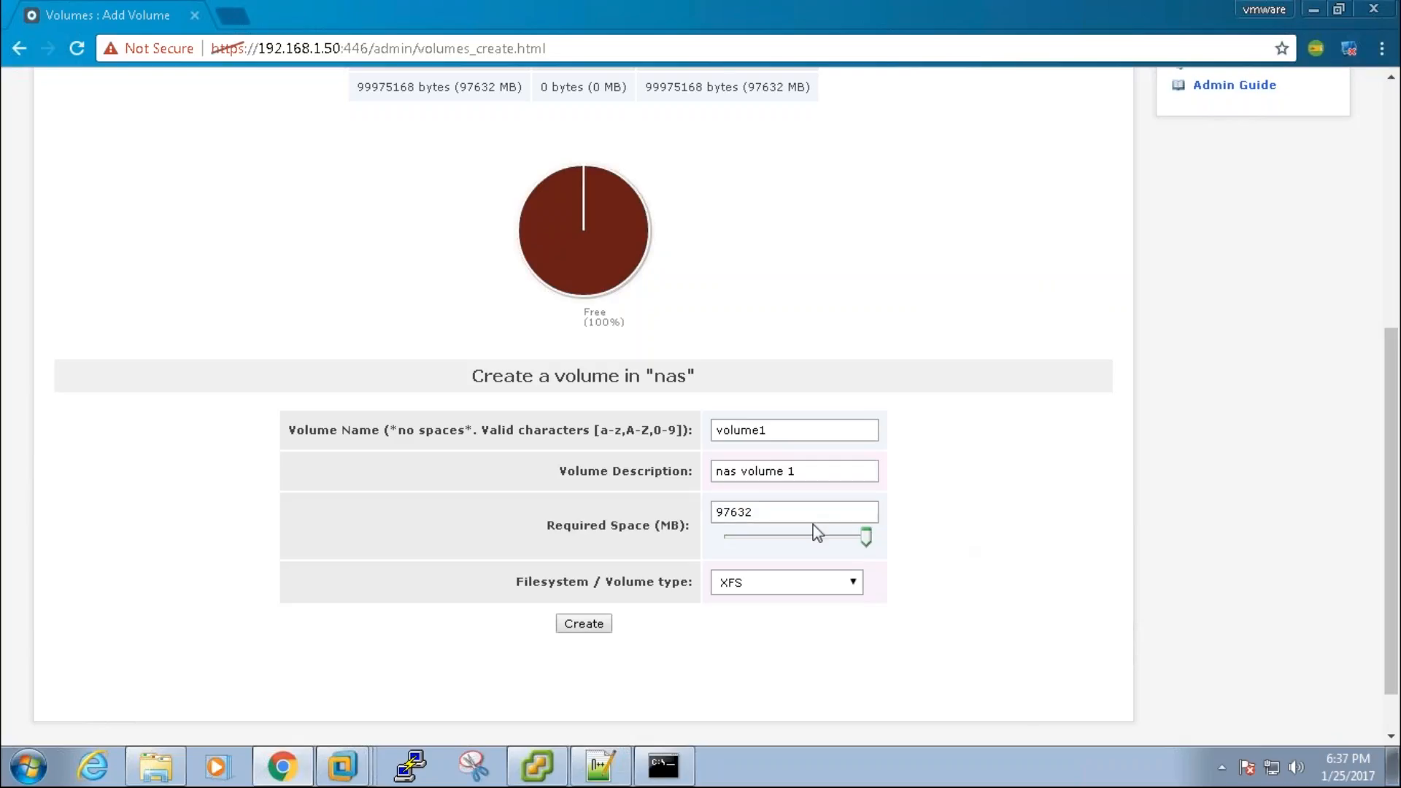
drag(868, 542, 778, 552)
drag(760, 540, 875, 540)
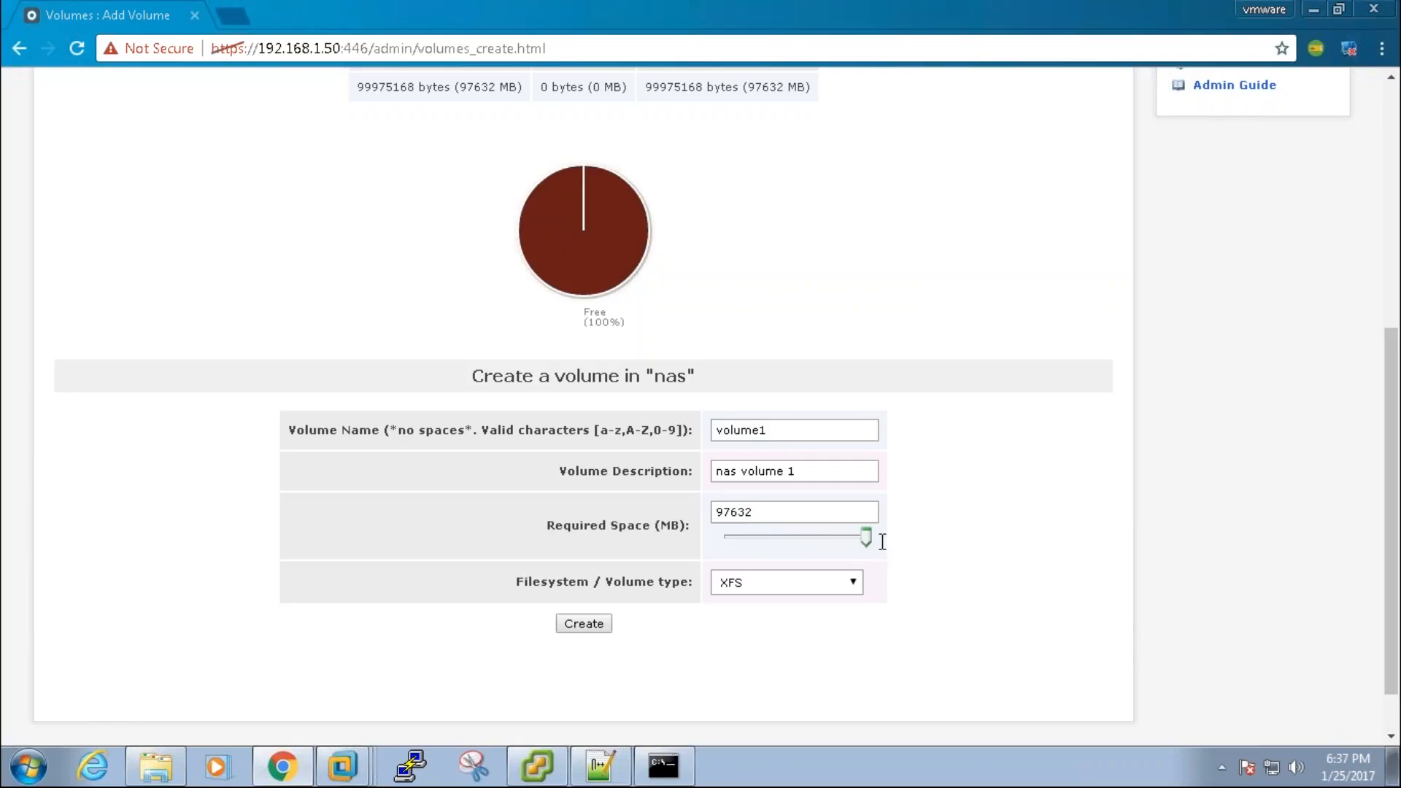
click(849, 589)
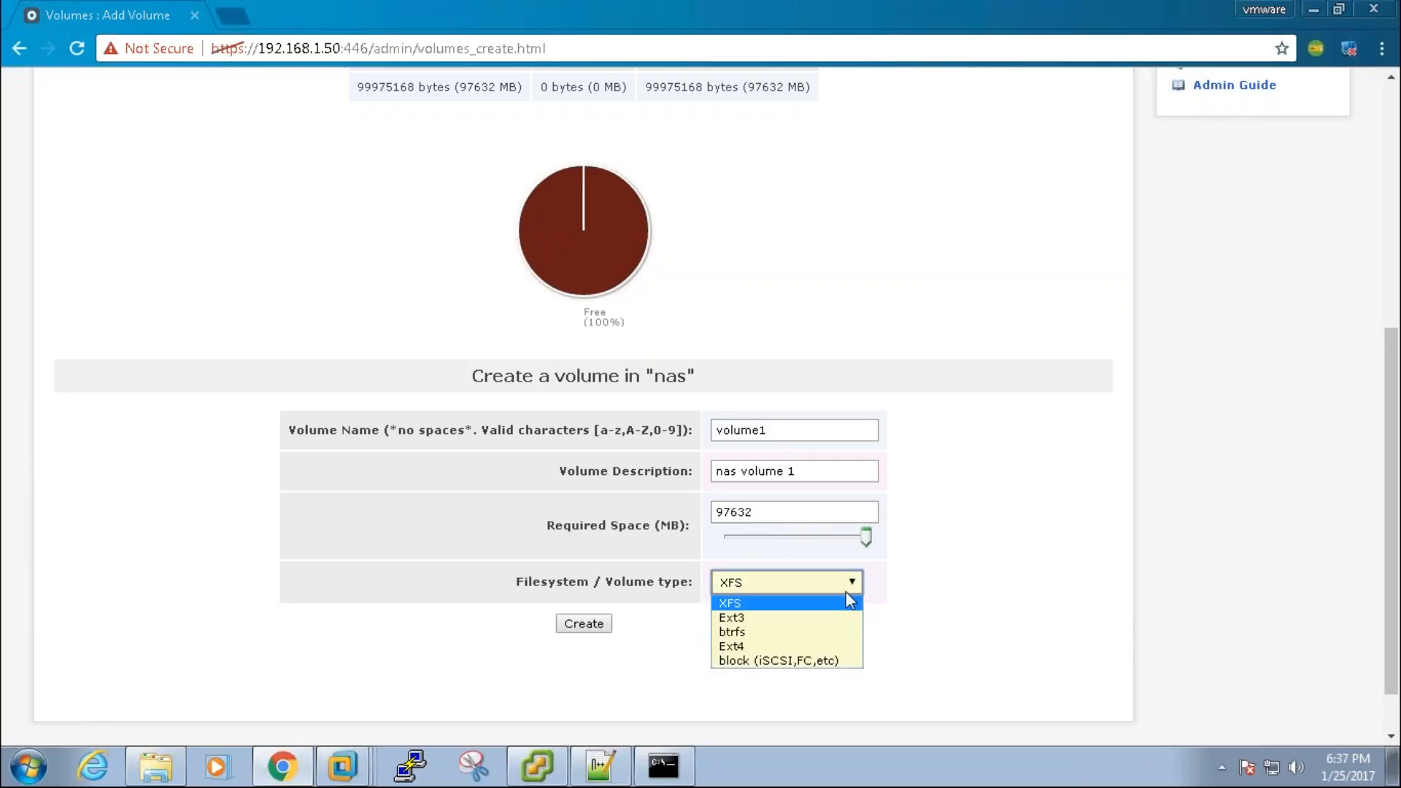
click(849, 602)
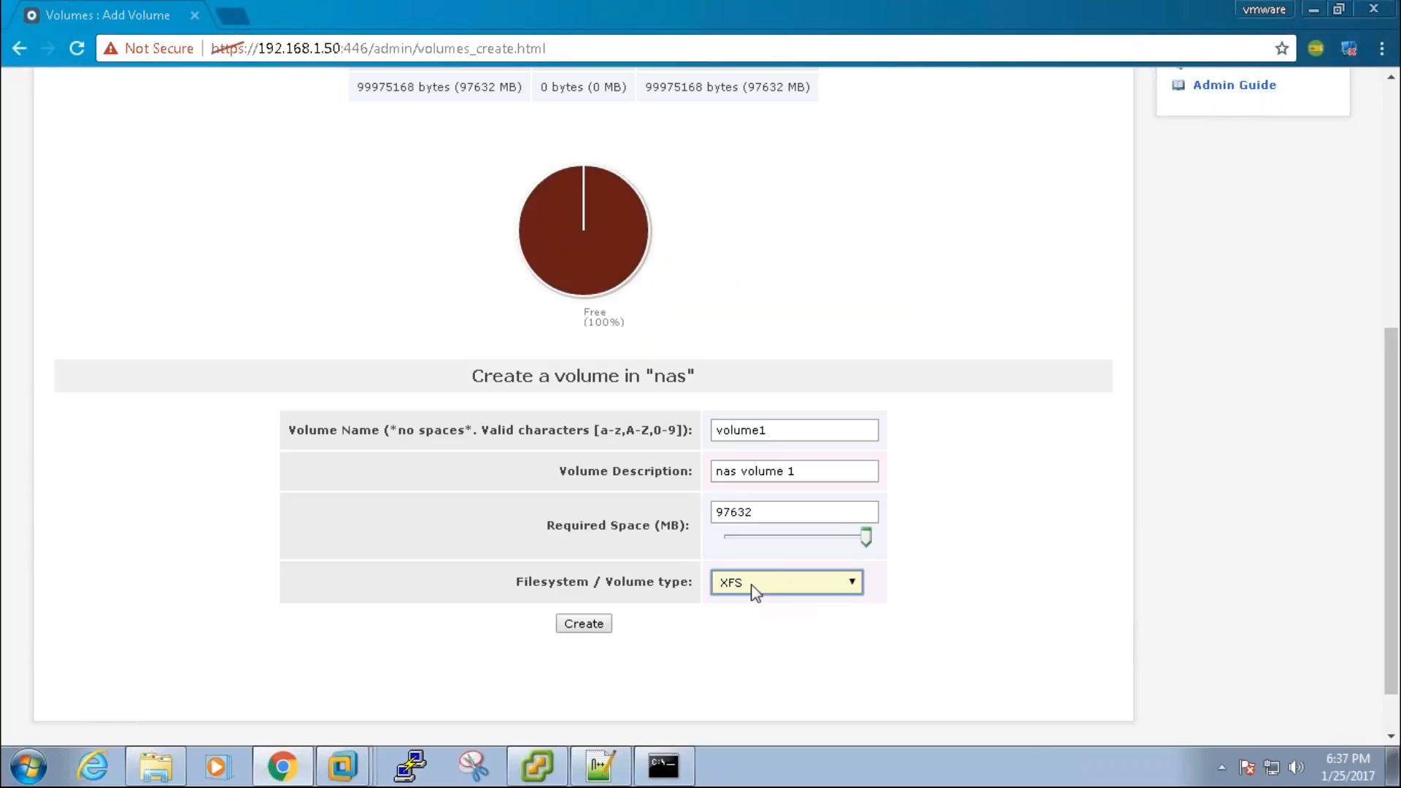
click(595, 625)
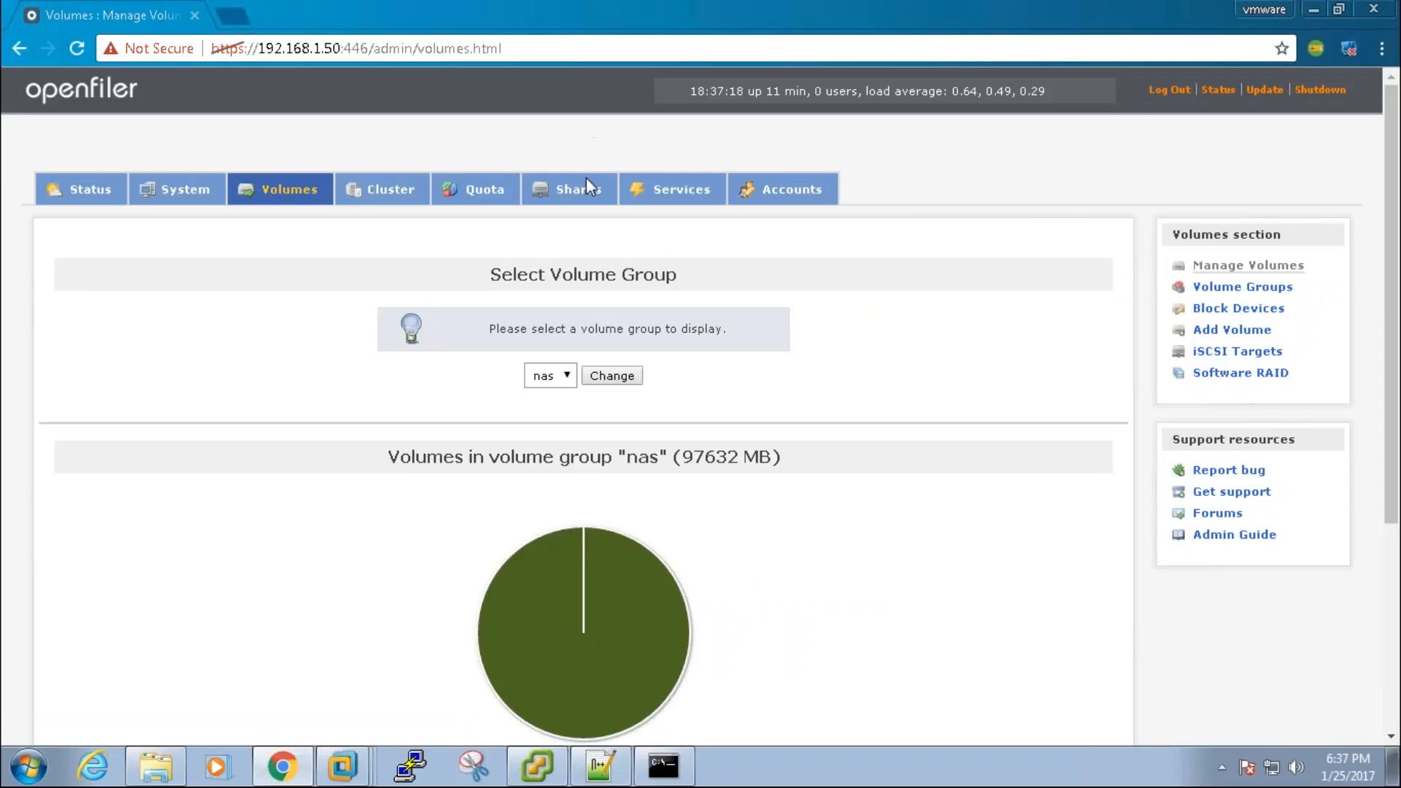
Step: Create a volume1 sub-folder under nas volume 1 in Shares
click(584, 191)
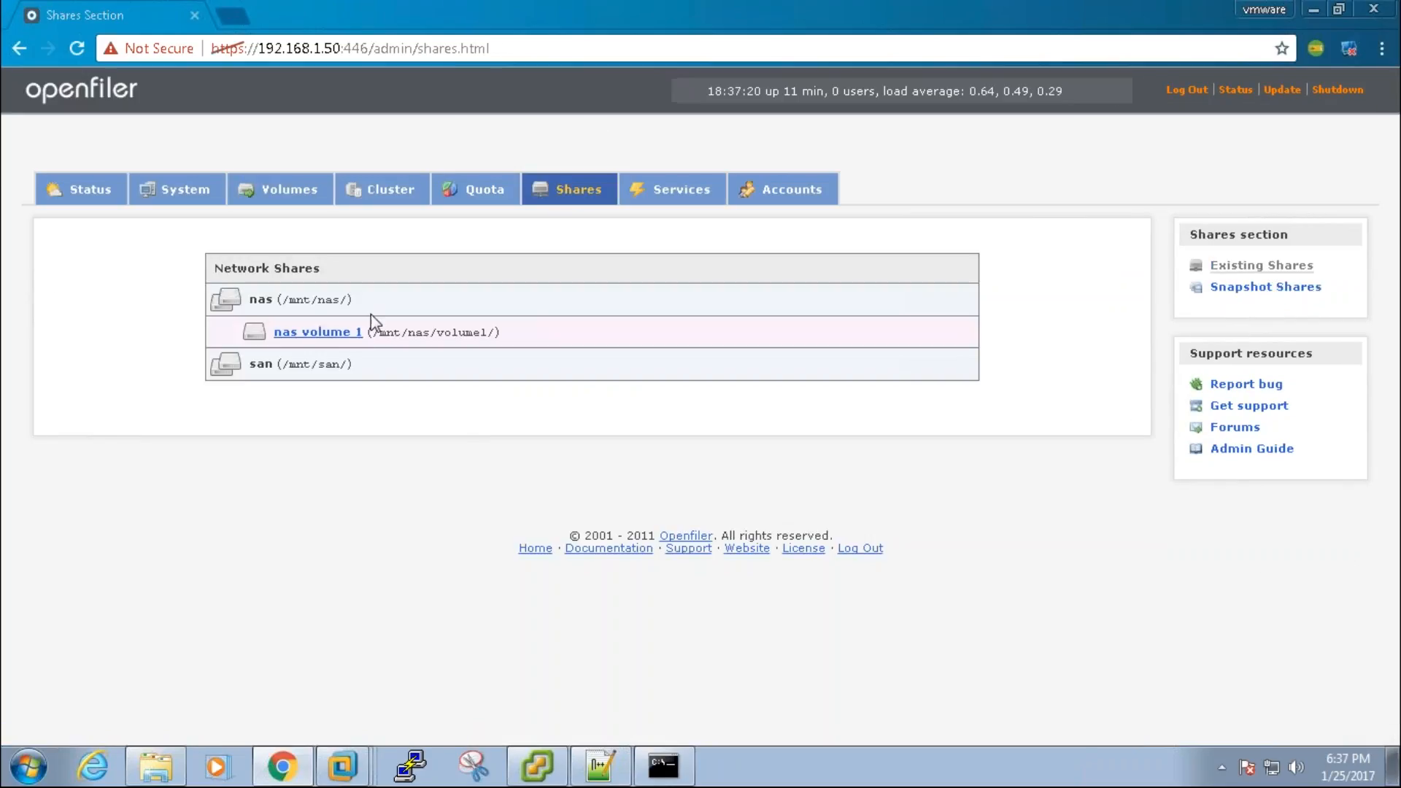
click(342, 335)
click(464, 427)
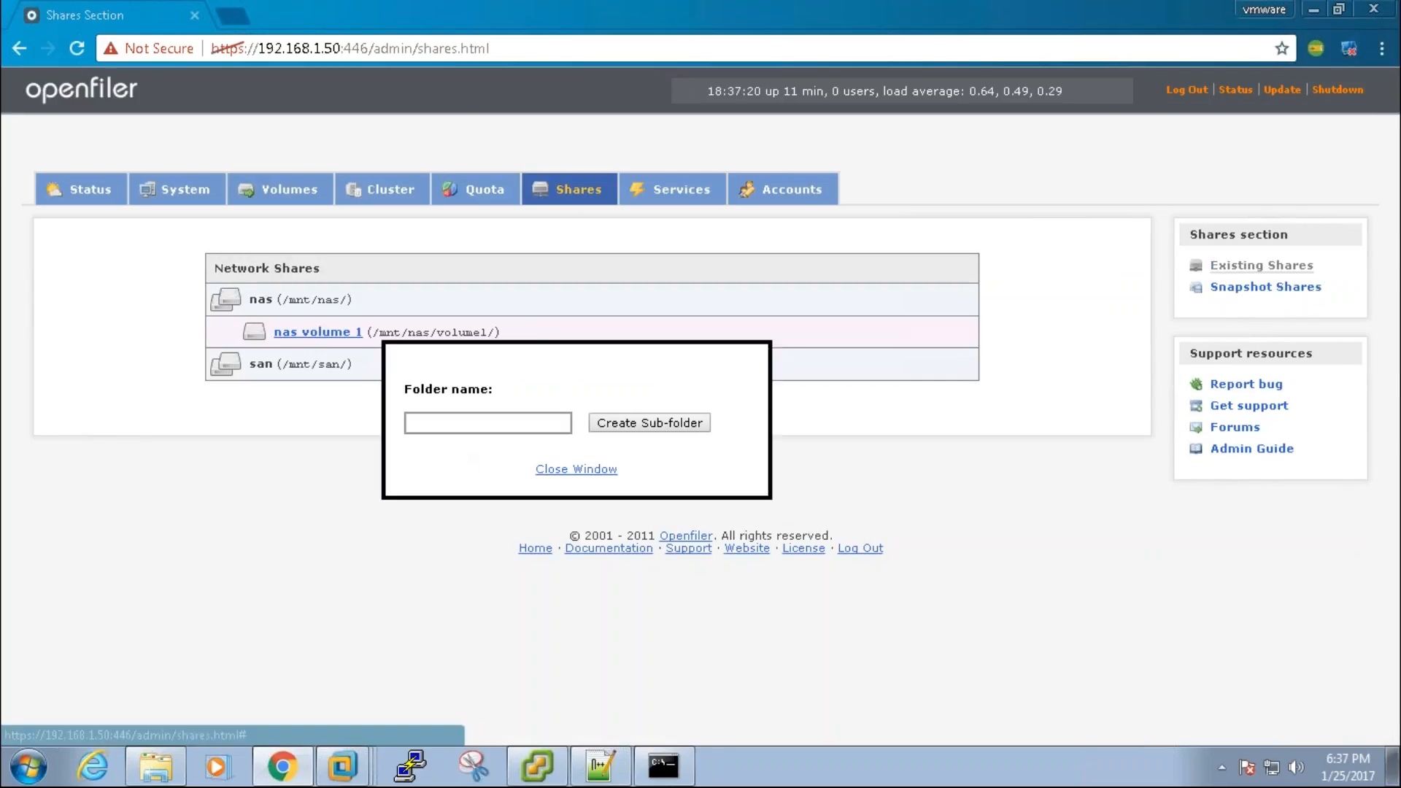
text(volume1)
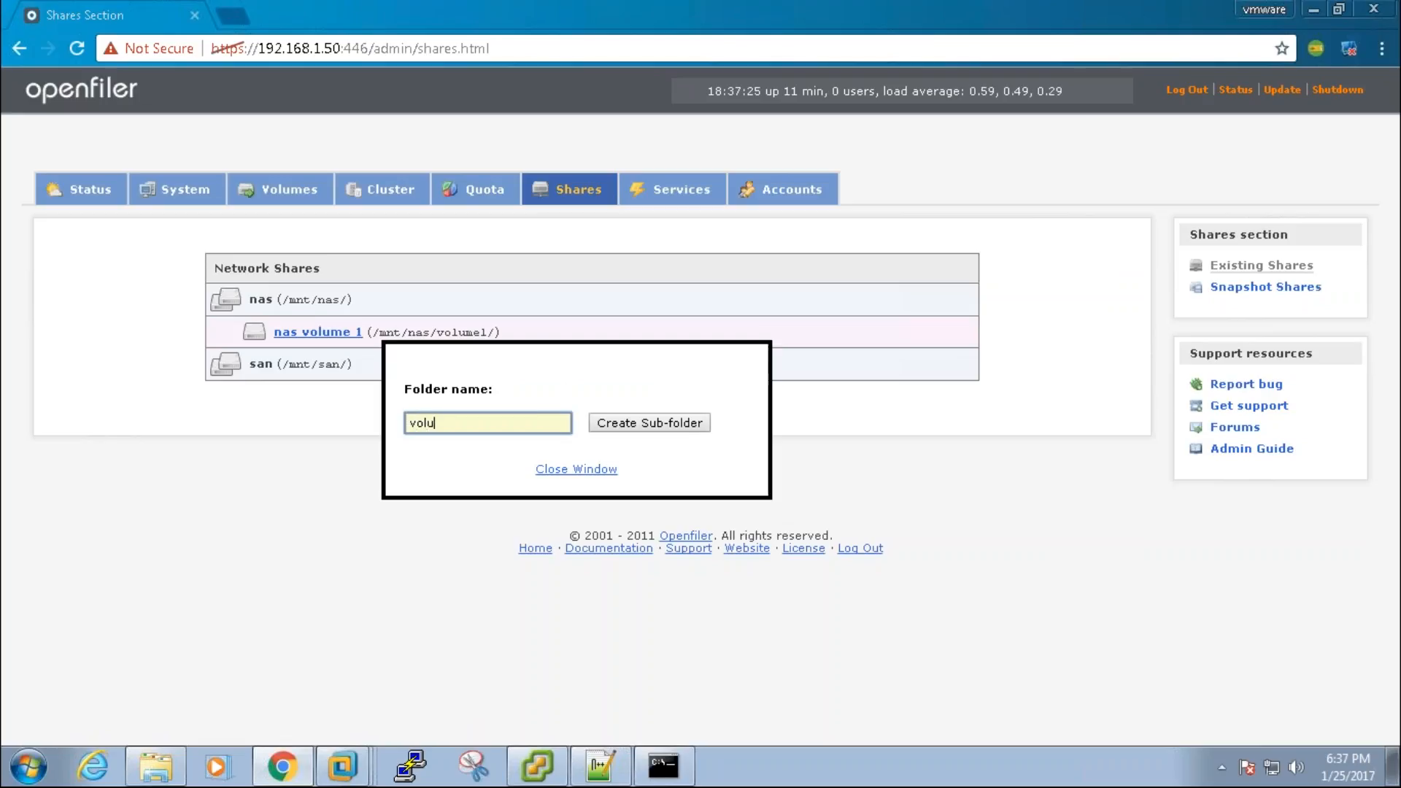
click(602, 423)
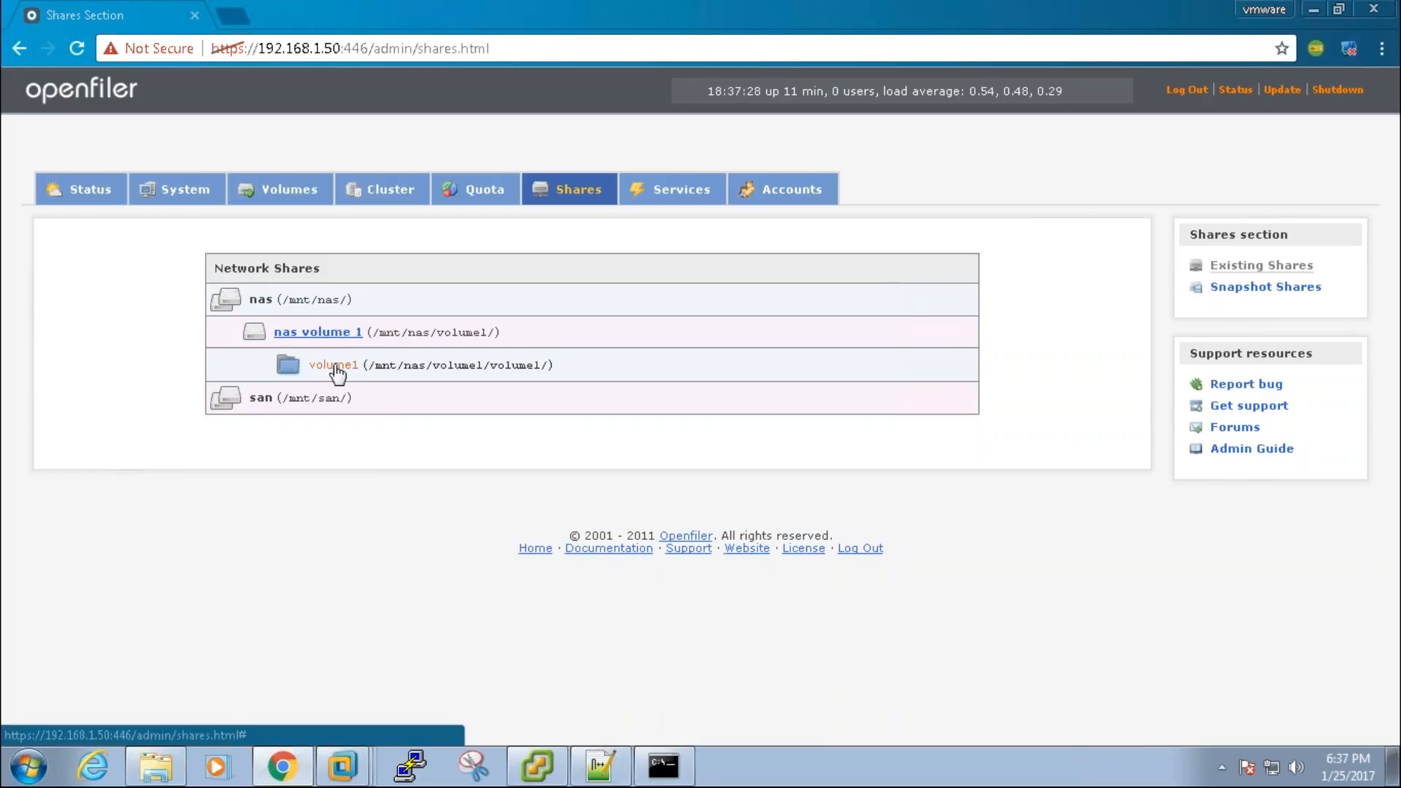
Step: Share the volume1 folder with public guest access and copy its path /mnt/nas/volume1/volume1/
click(343, 366)
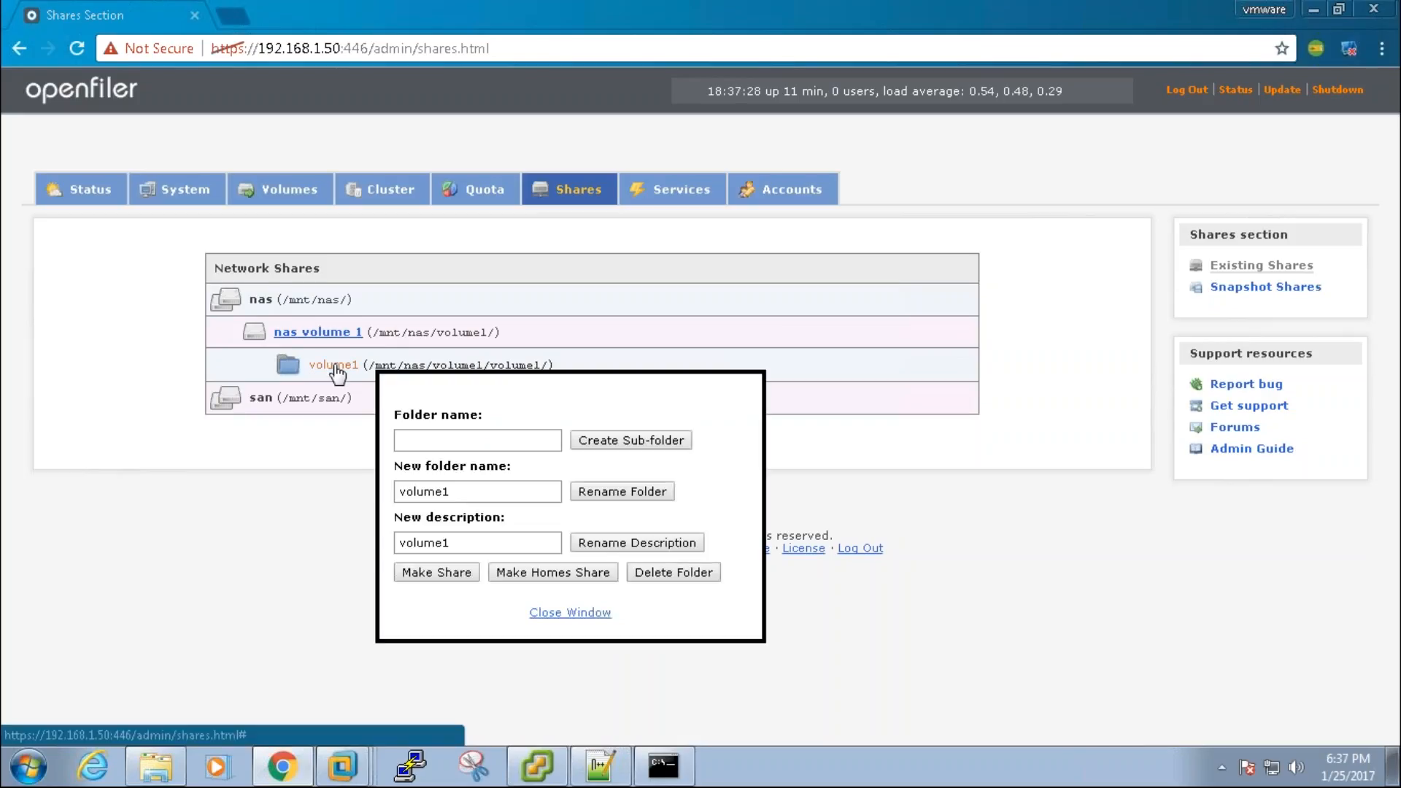
click(441, 577)
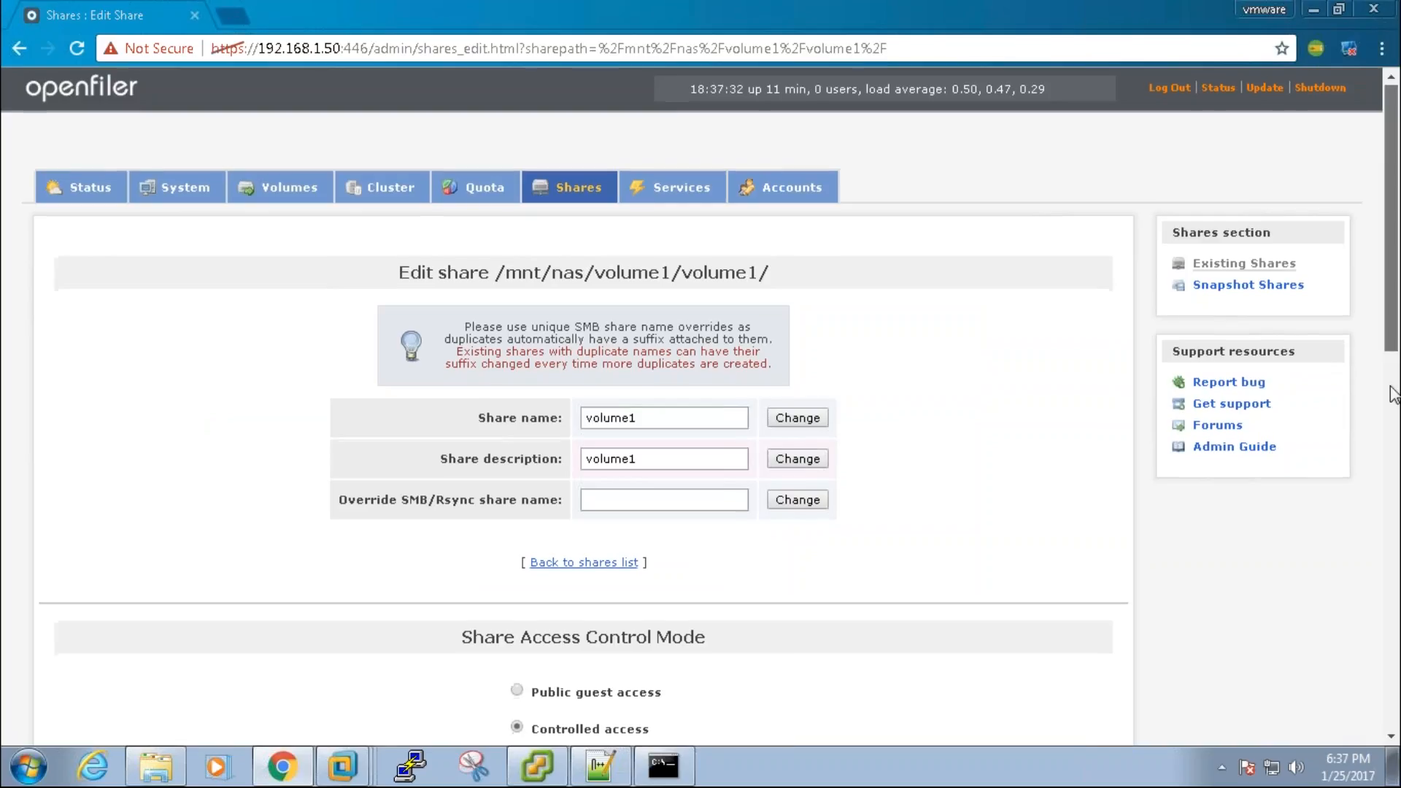
drag(1393, 316, 1394, 450)
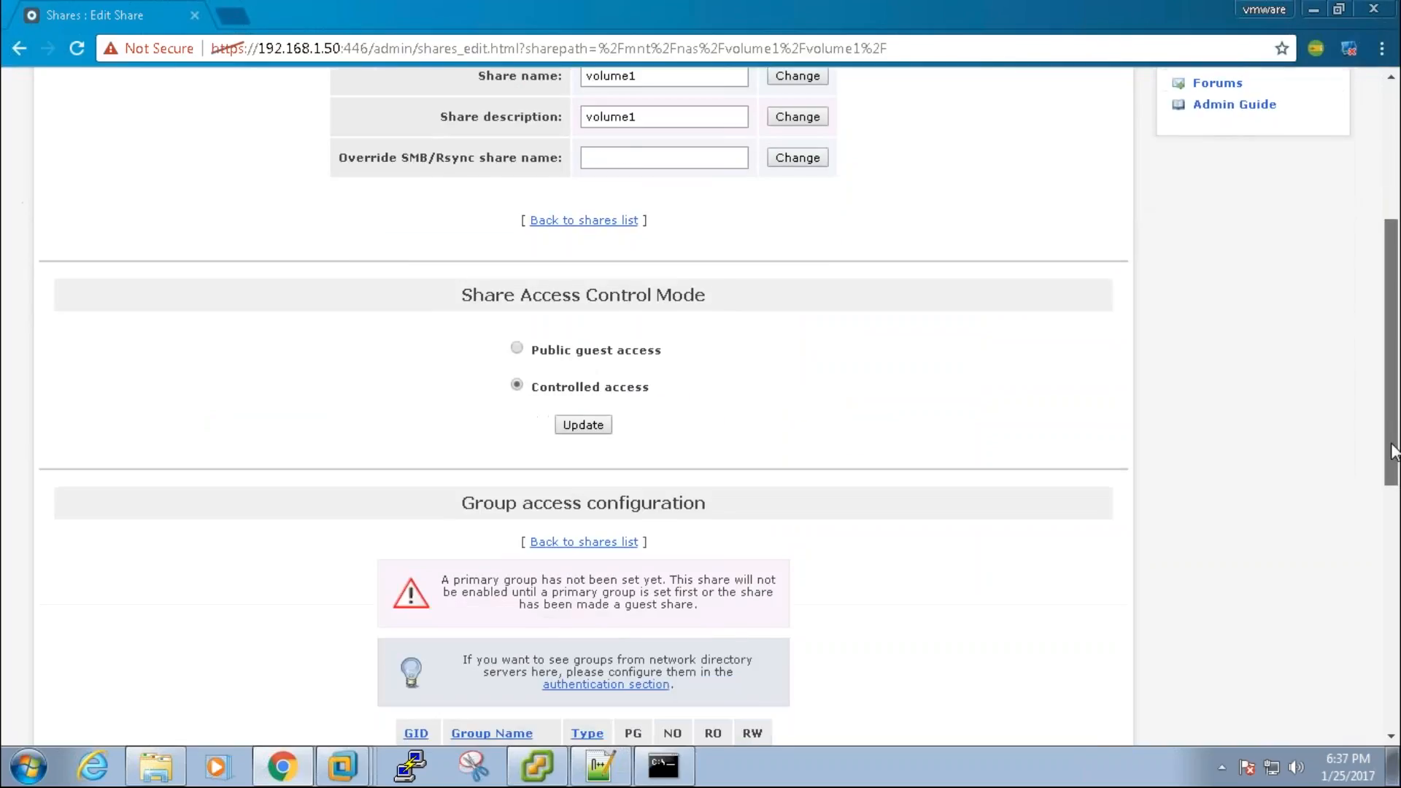
click(518, 349)
click(584, 425)
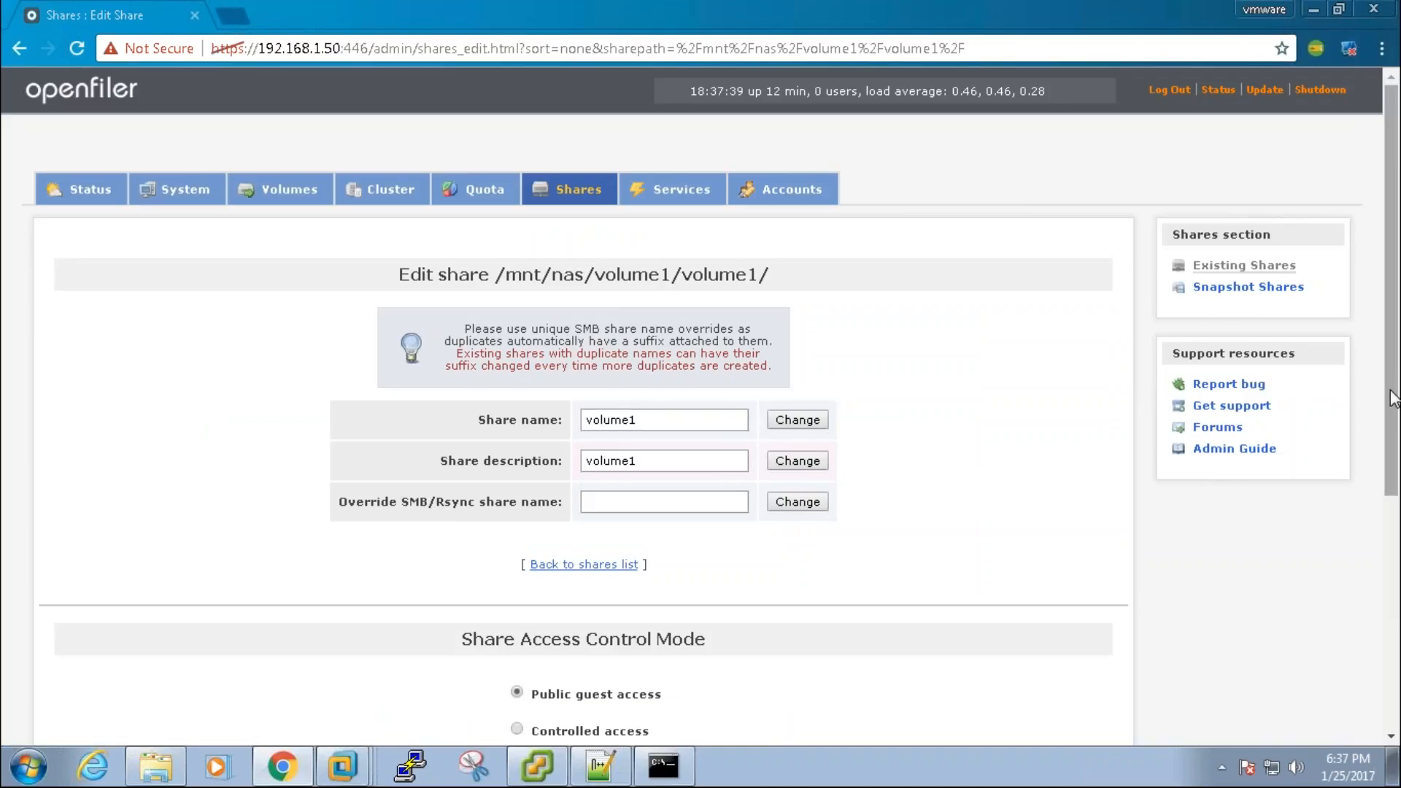
drag(1393, 401, 1393, 633)
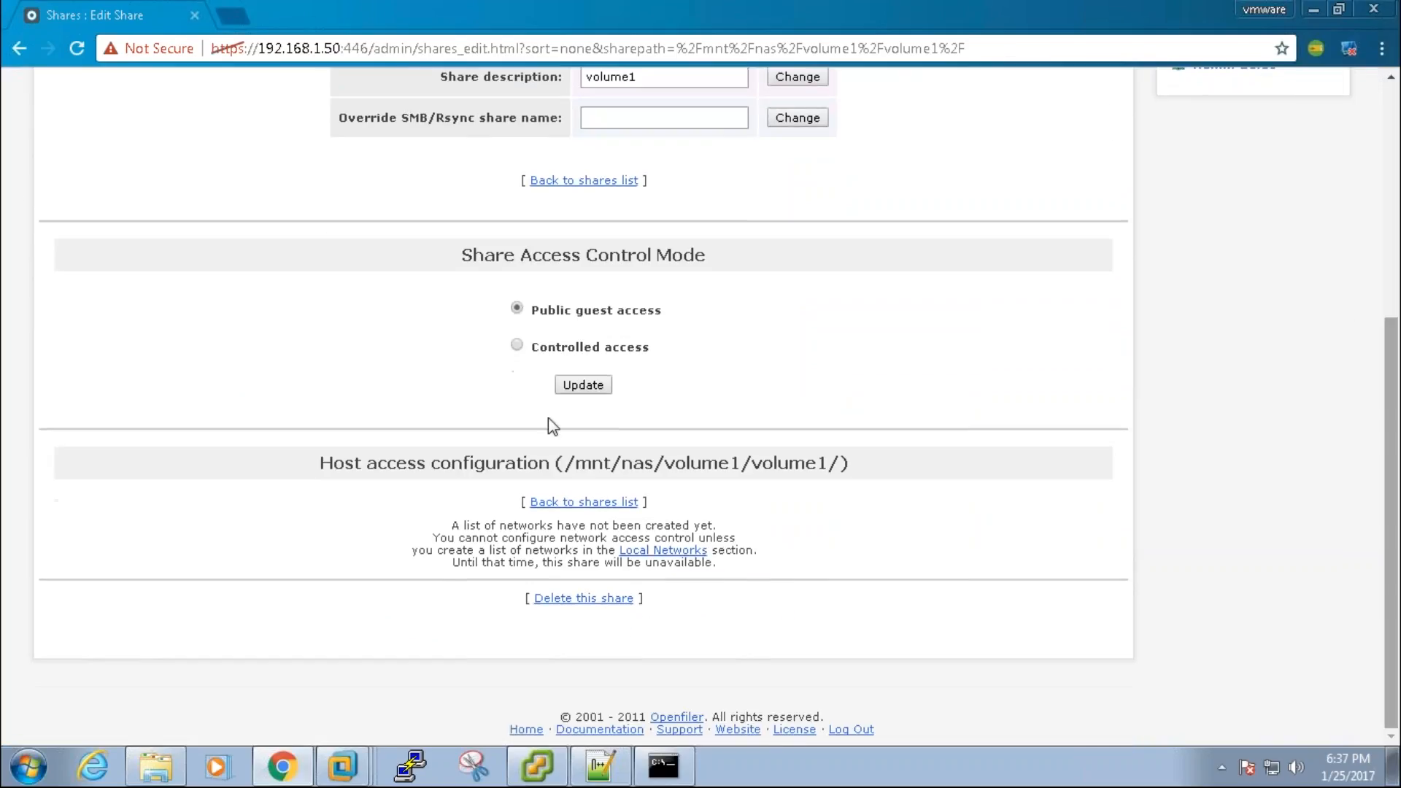
click(588, 387)
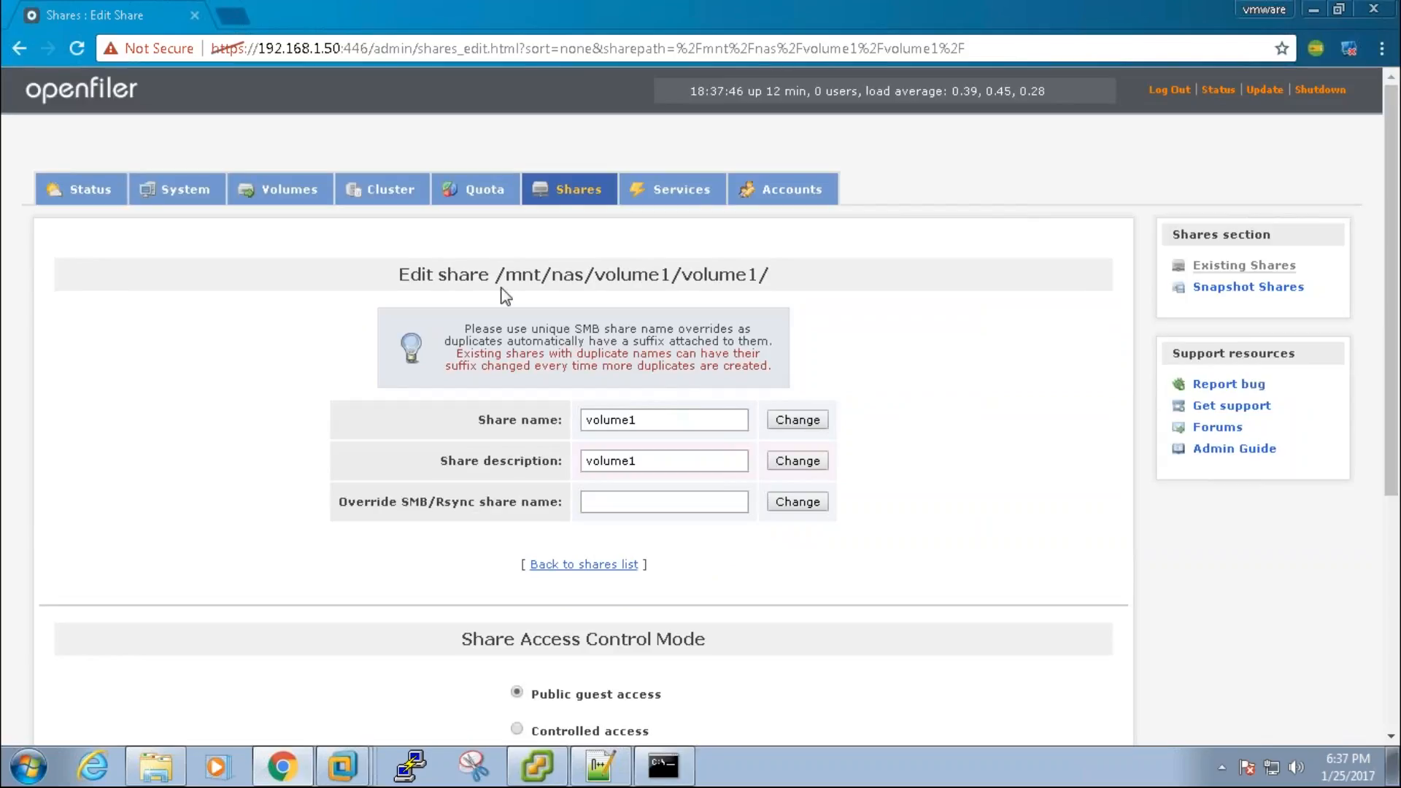
drag(496, 275, 779, 276)
key(ctrl+c)
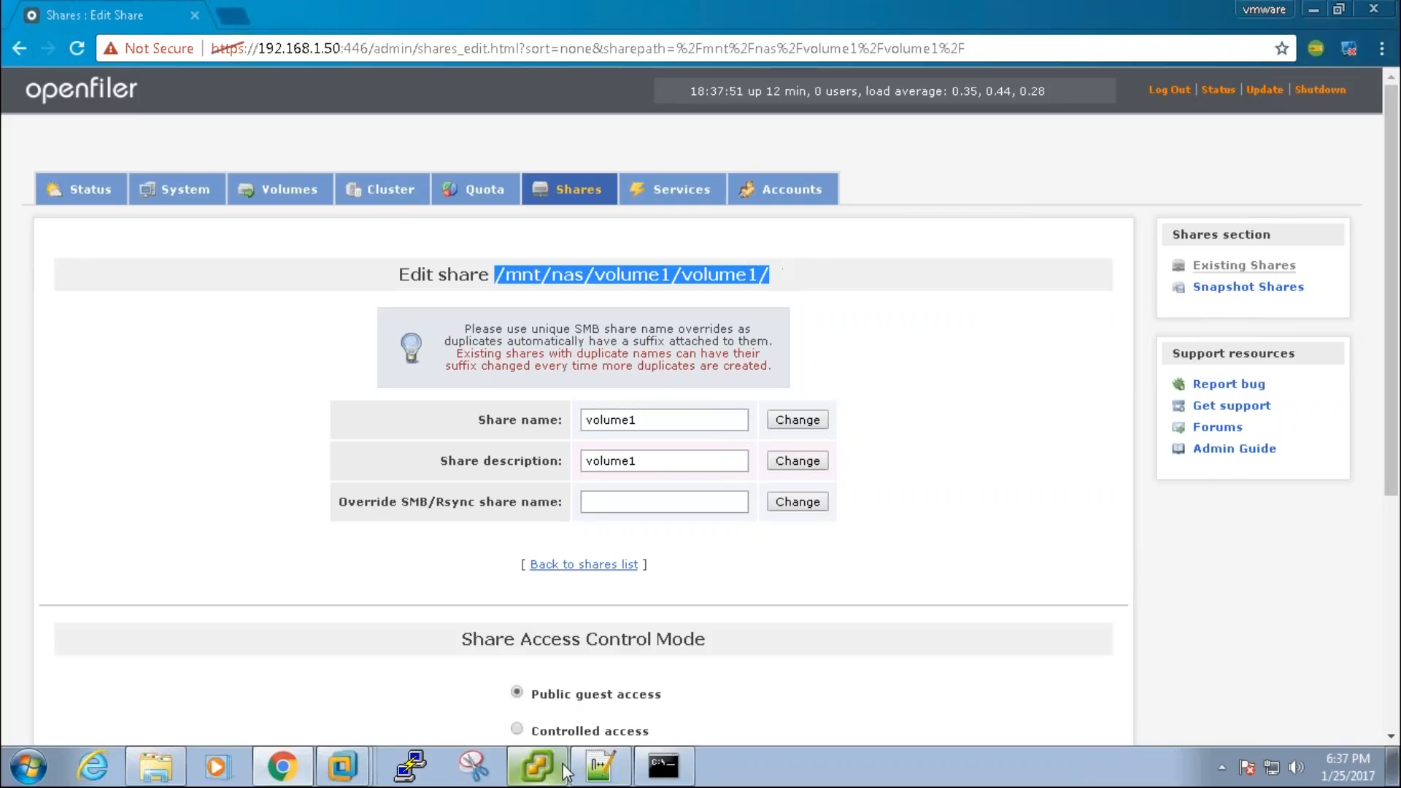
click(598, 766)
Step: Paste the share path into the notes with server address 192.168.1.50 above it
click(489, 471)
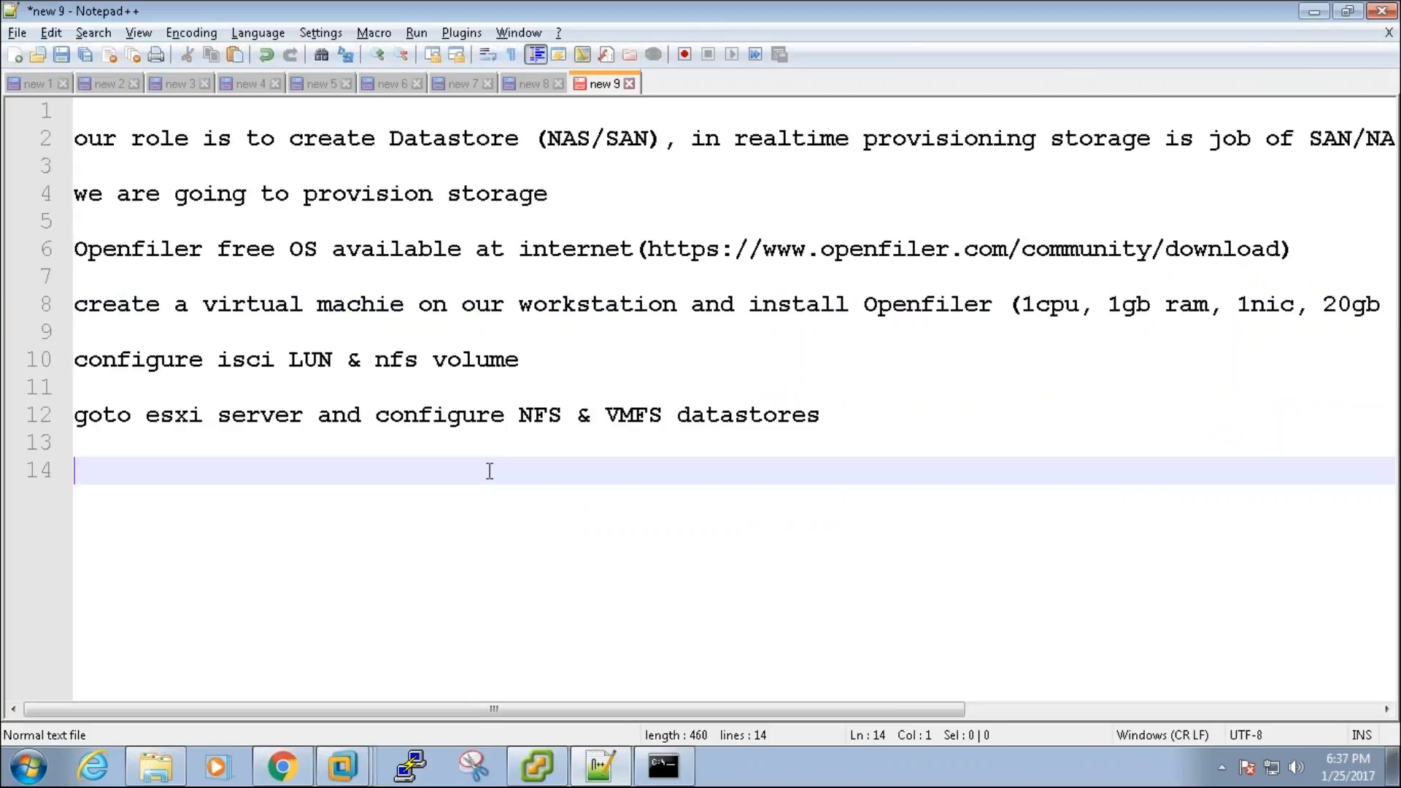
key(ctrl+v)
key(Home)
key(Return)
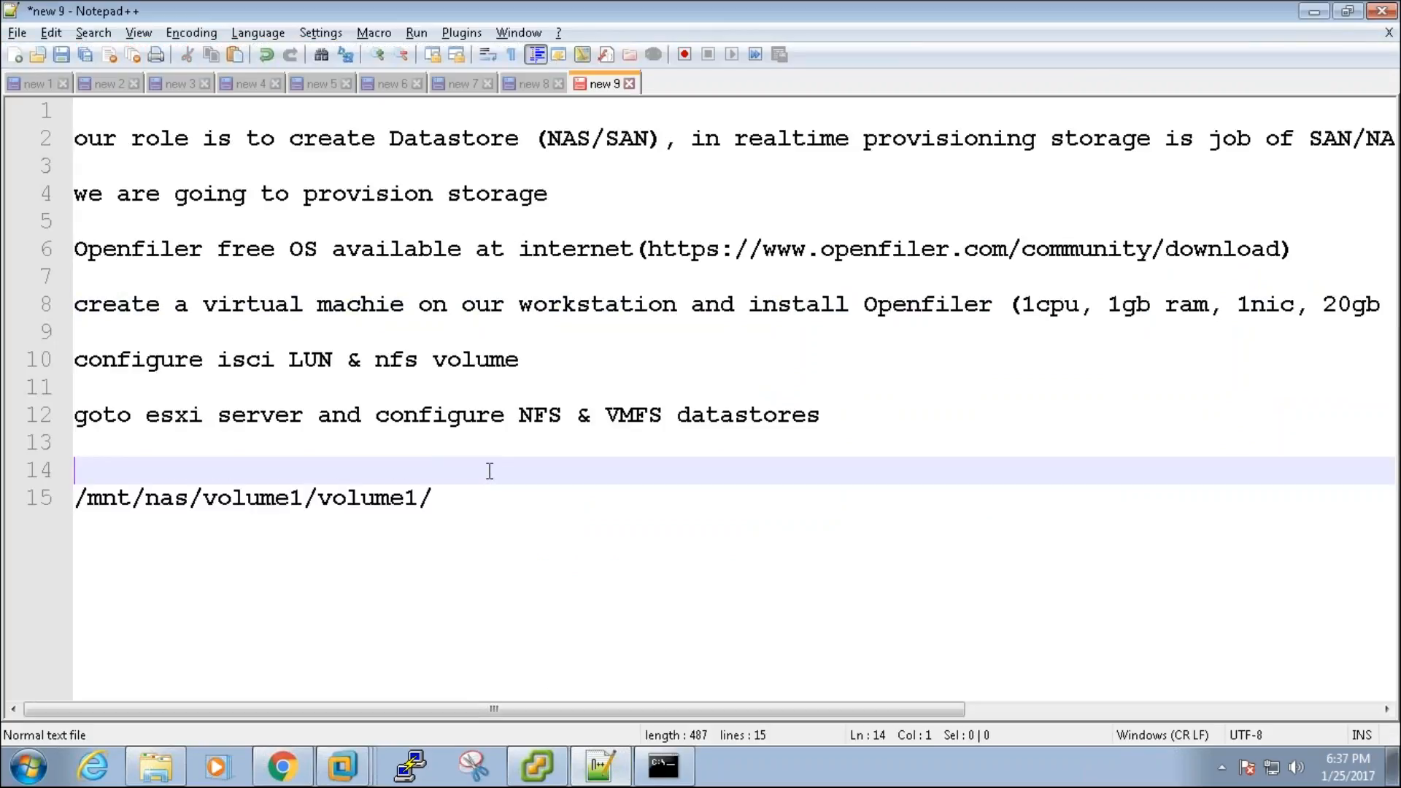
key(Return)
key(Up)
text(192.168.1.)
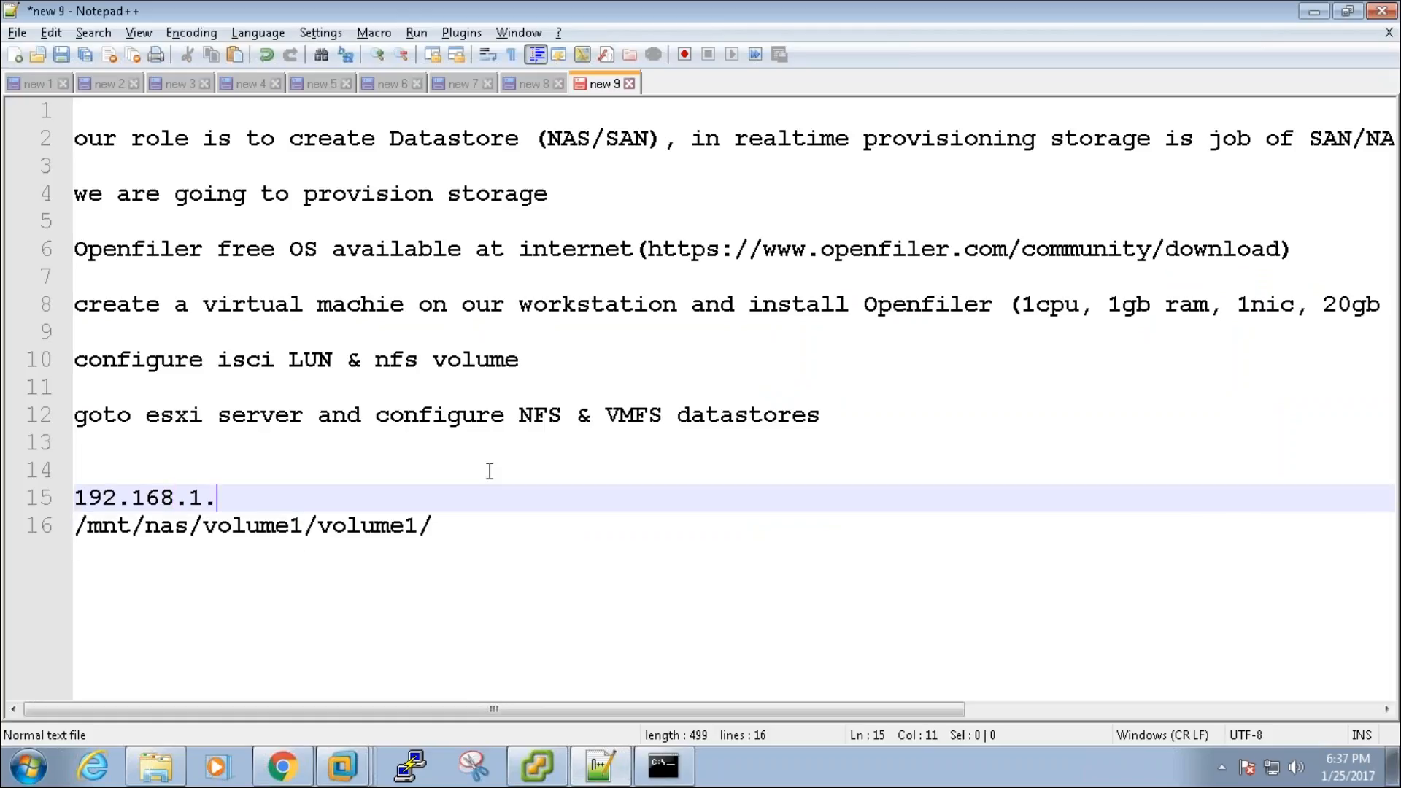
text(50)
key(shift+Home)
key(End)
key(Down)
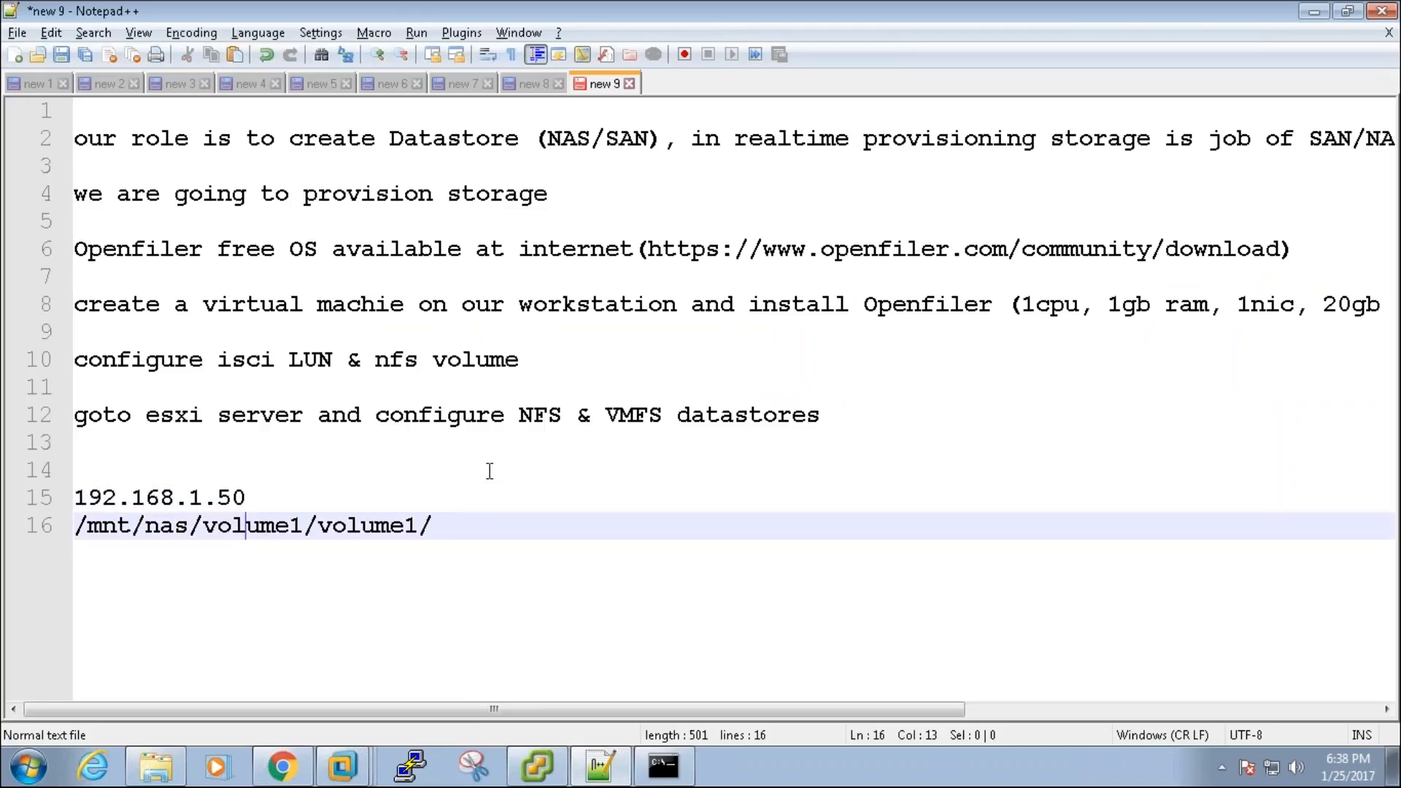
key(Home)
key(shift+End)
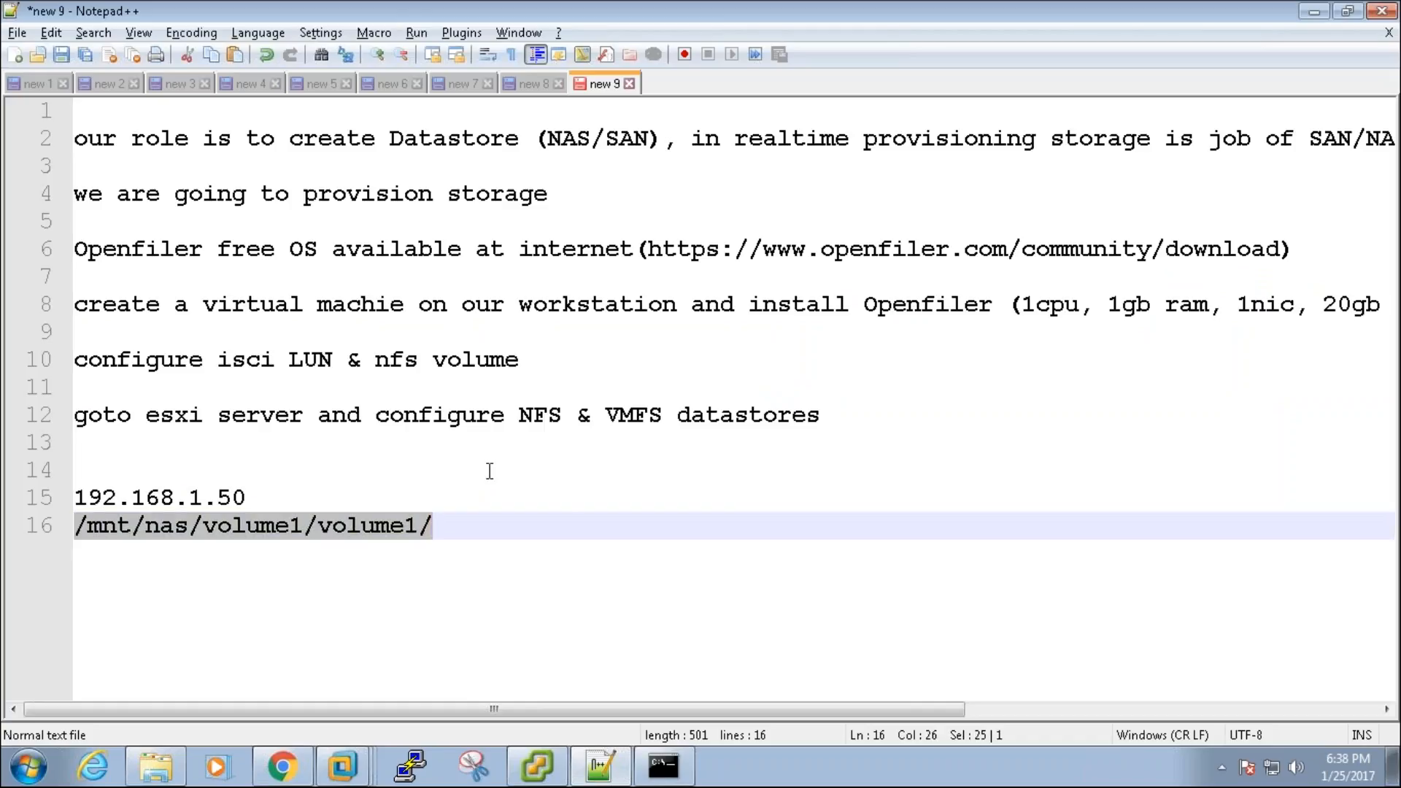
key(alt+Tab)
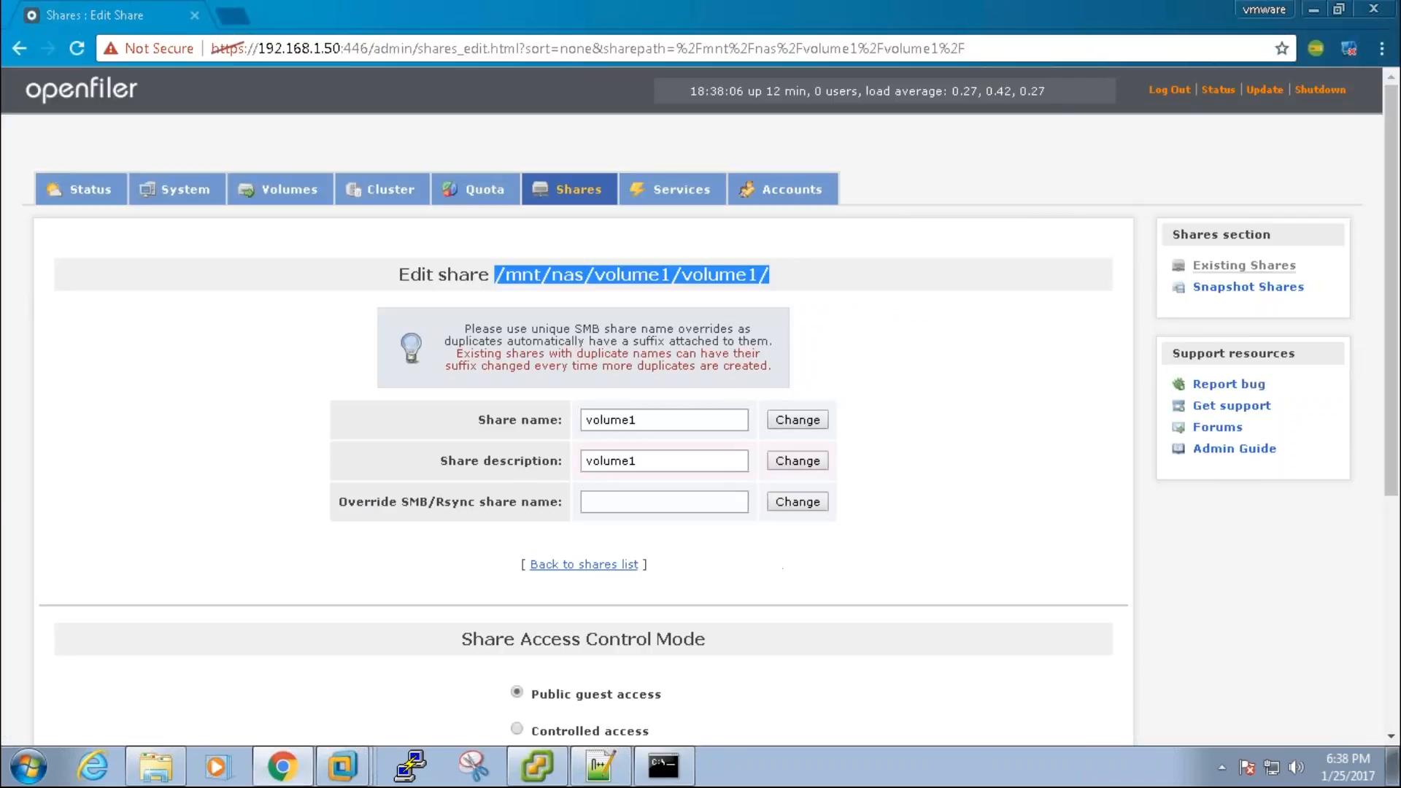
key(alt+Tab)
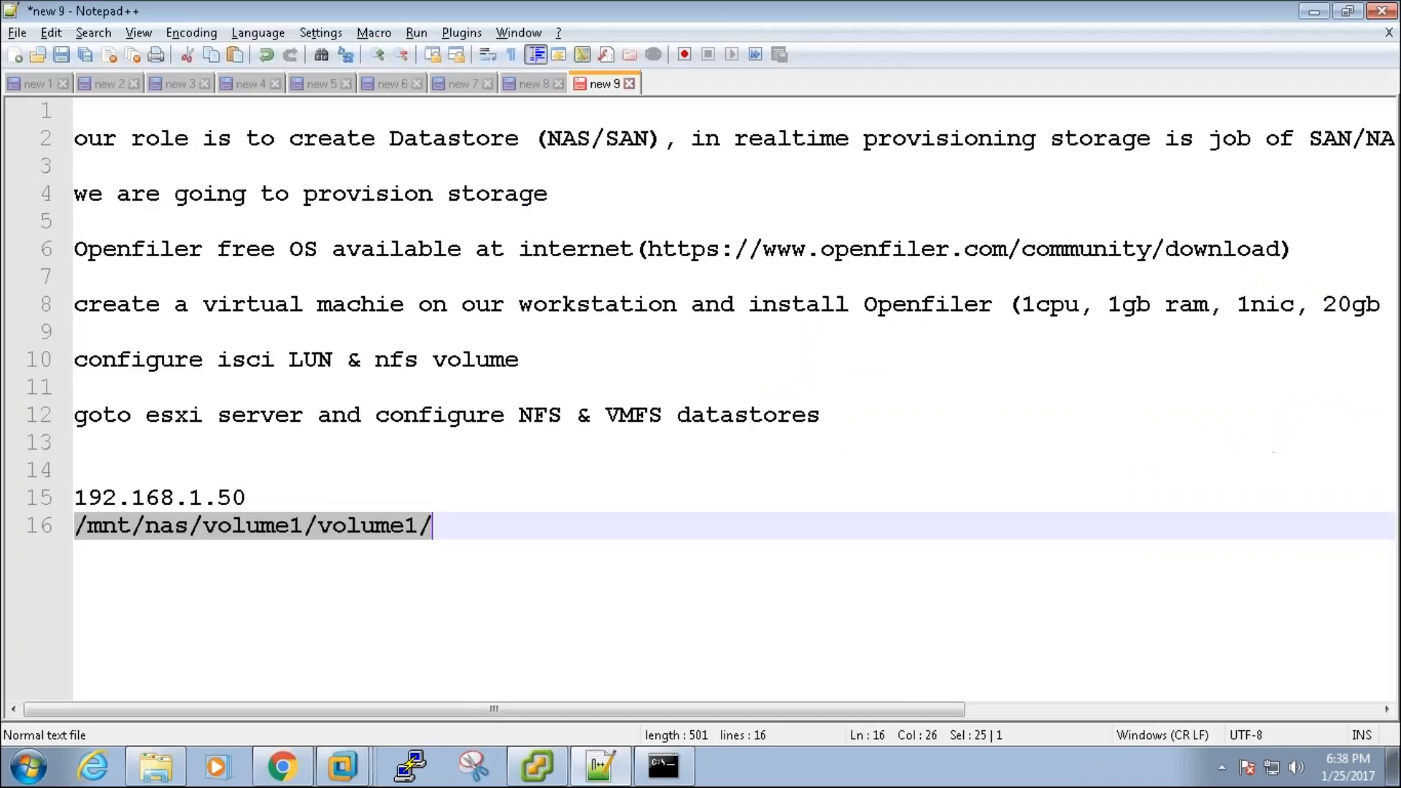
click(457, 527)
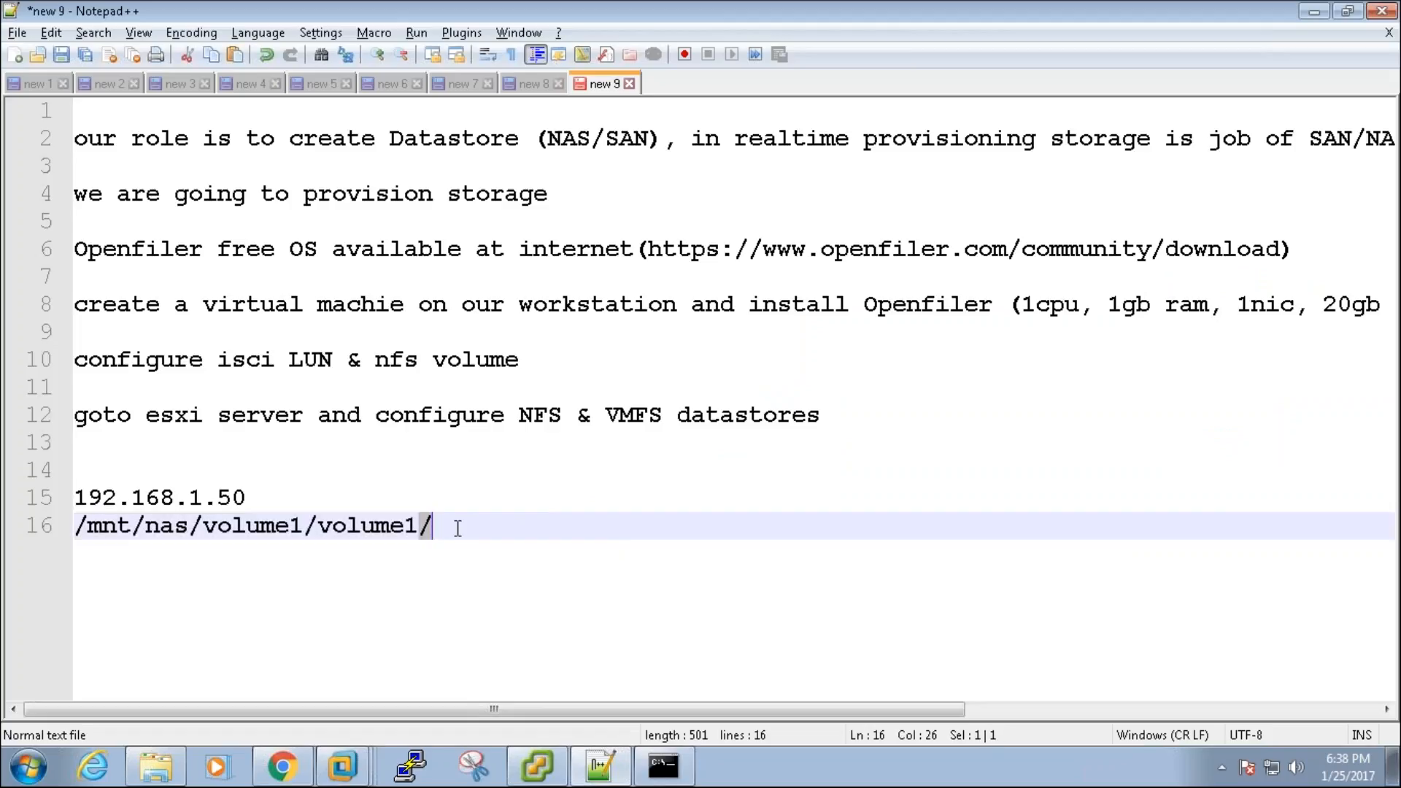
Step: Label the address and path entry '100GB NAS storage' in the notes
shift+click(11, 493)
click(161, 483)
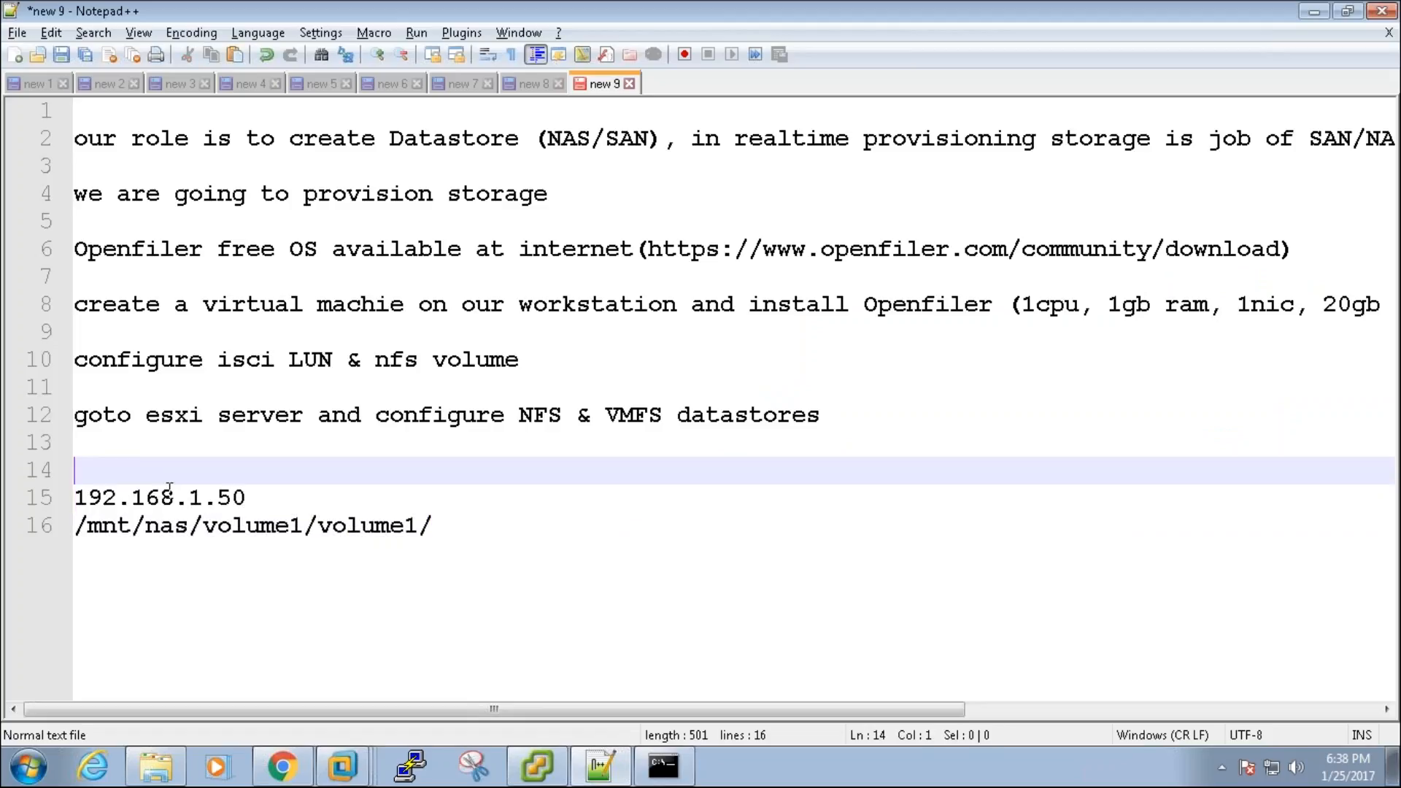
text(100GB NSA)
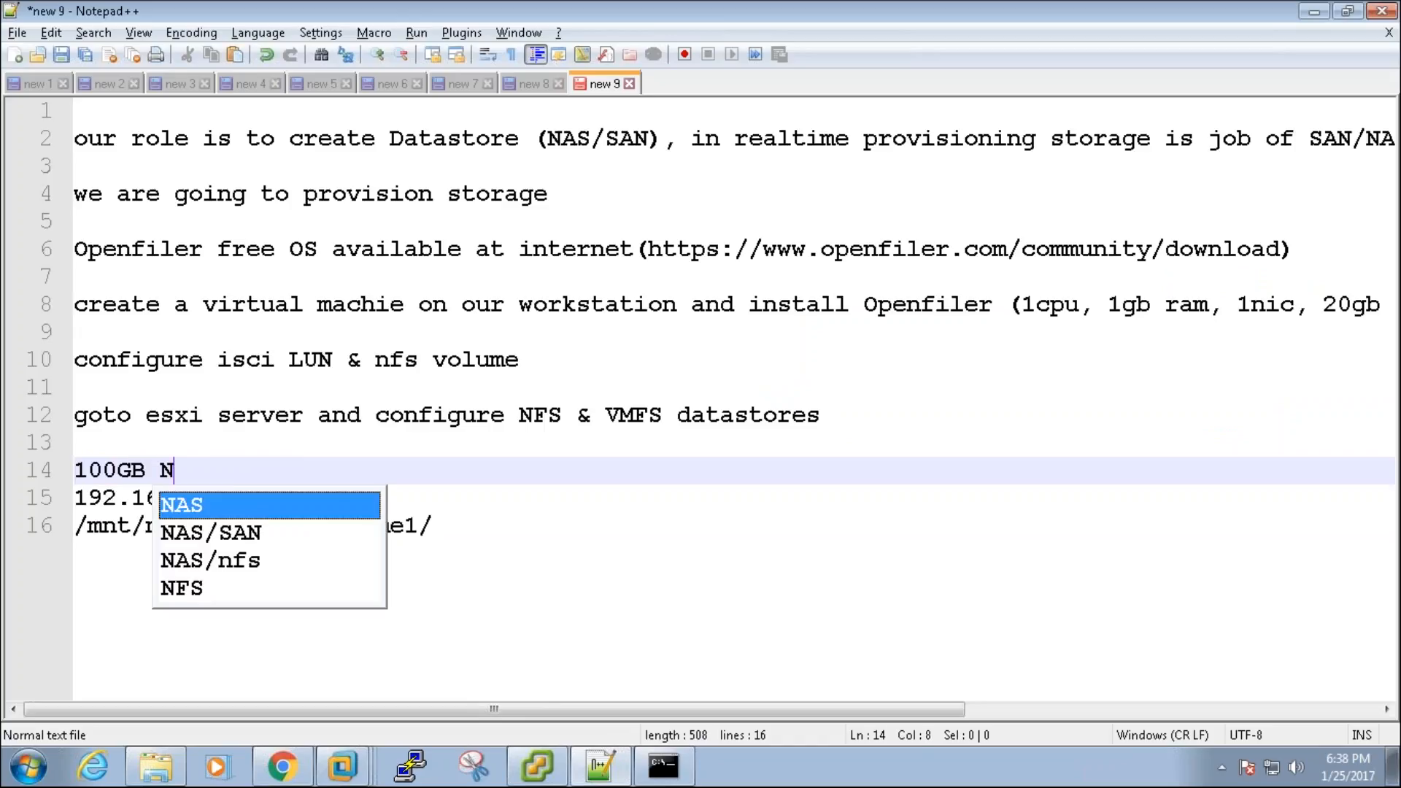
key(BackSpace)
key(BackSpace)
text(A)
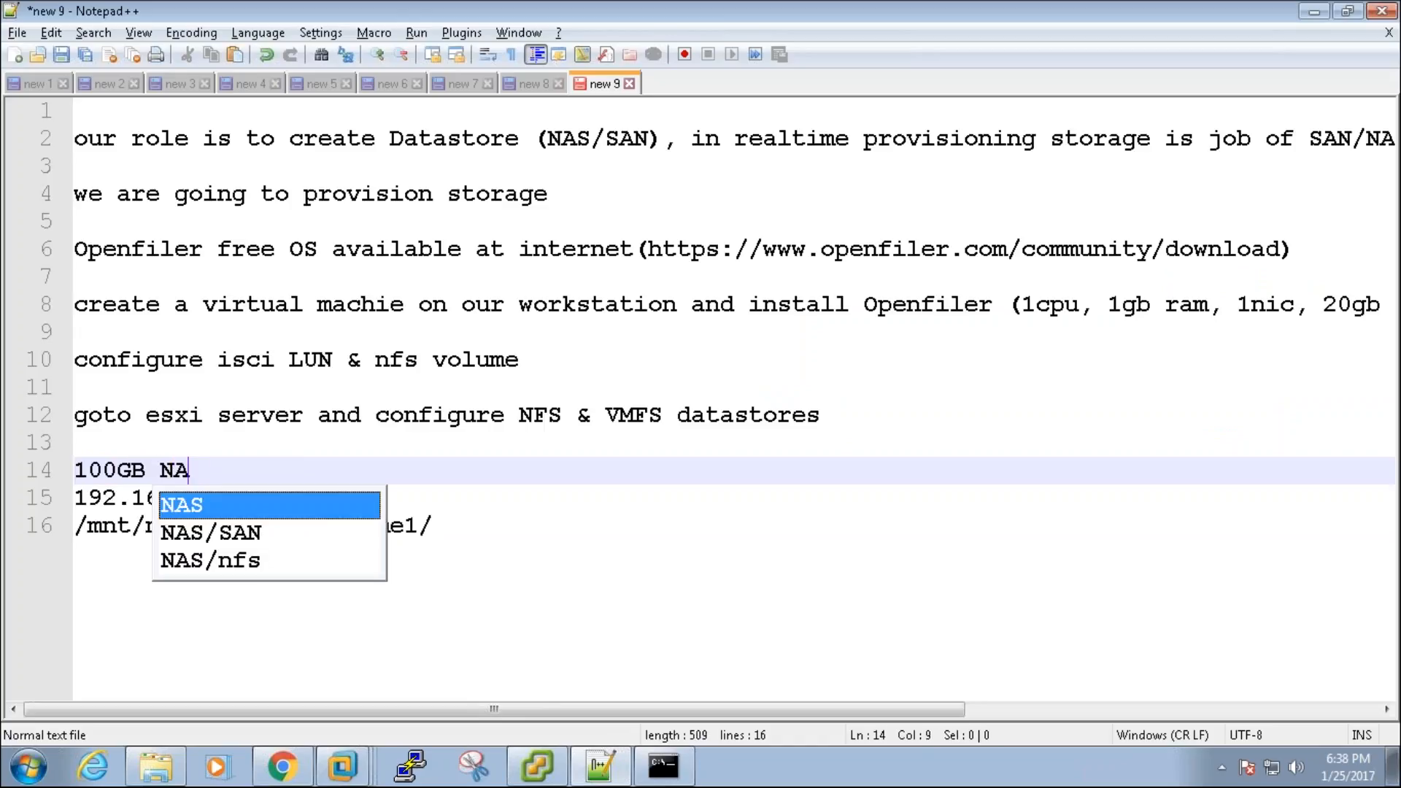
text(S storage )
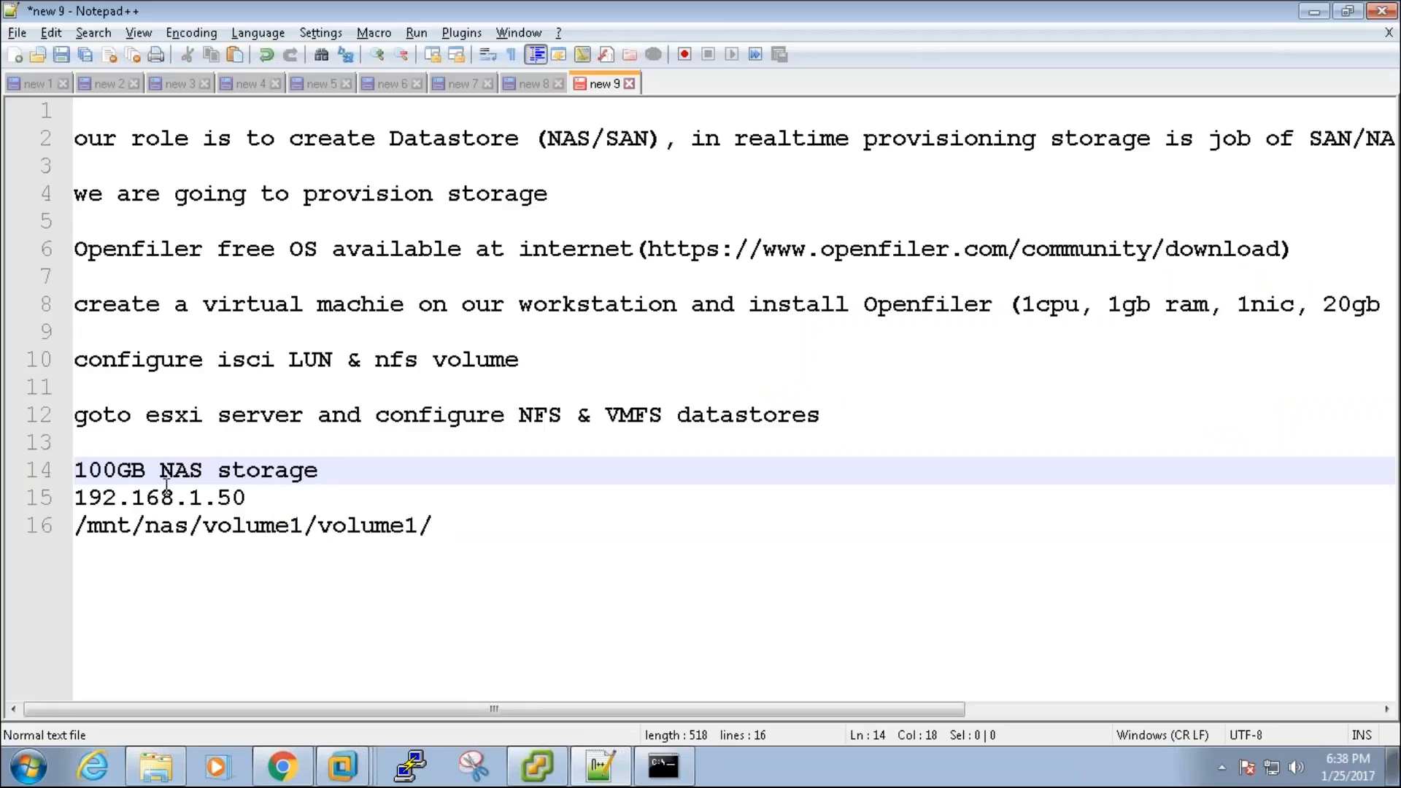
text(:)
key(BackSpace)
key(BackSpace)
drag(460, 532, 66, 496)
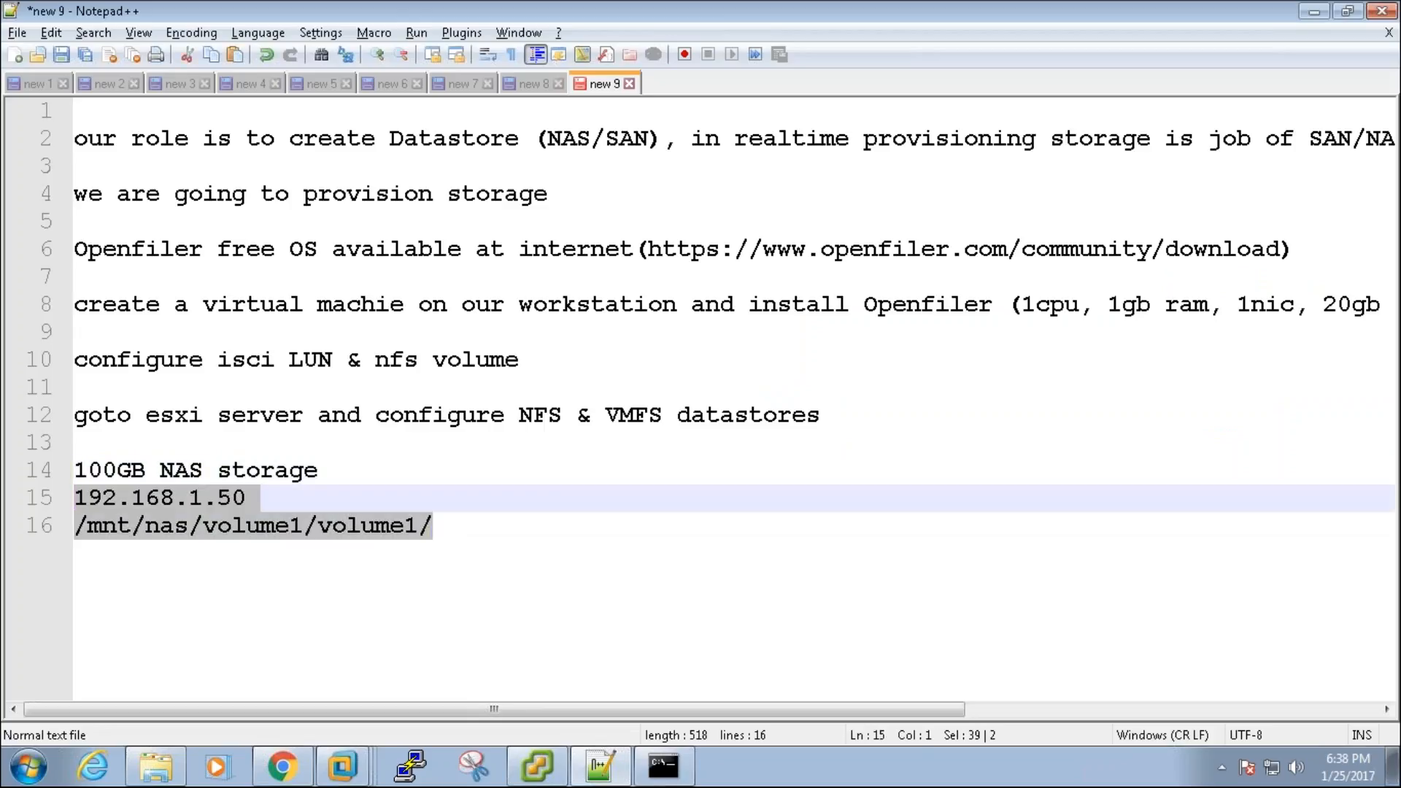
key(End)
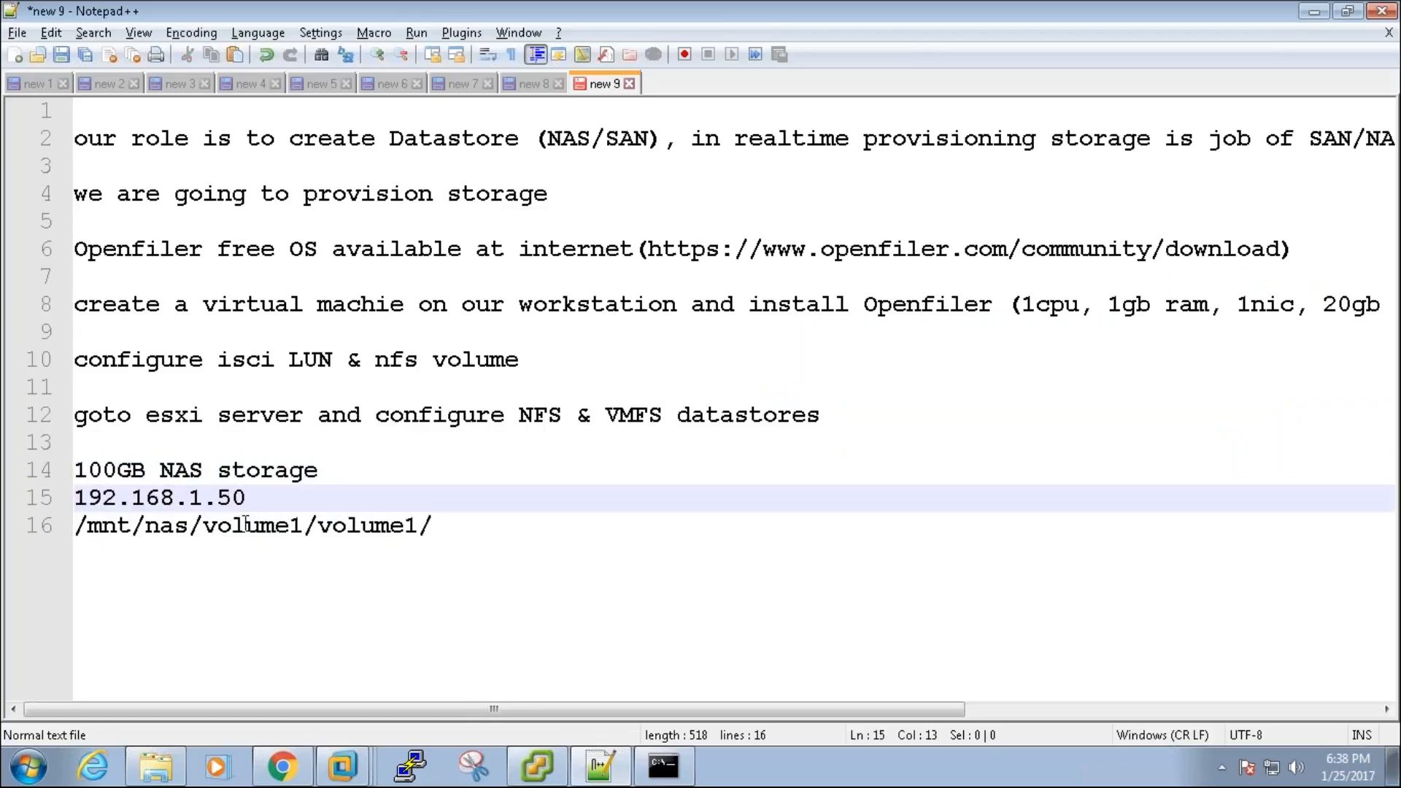
click(249, 524)
key(alt+Tab)
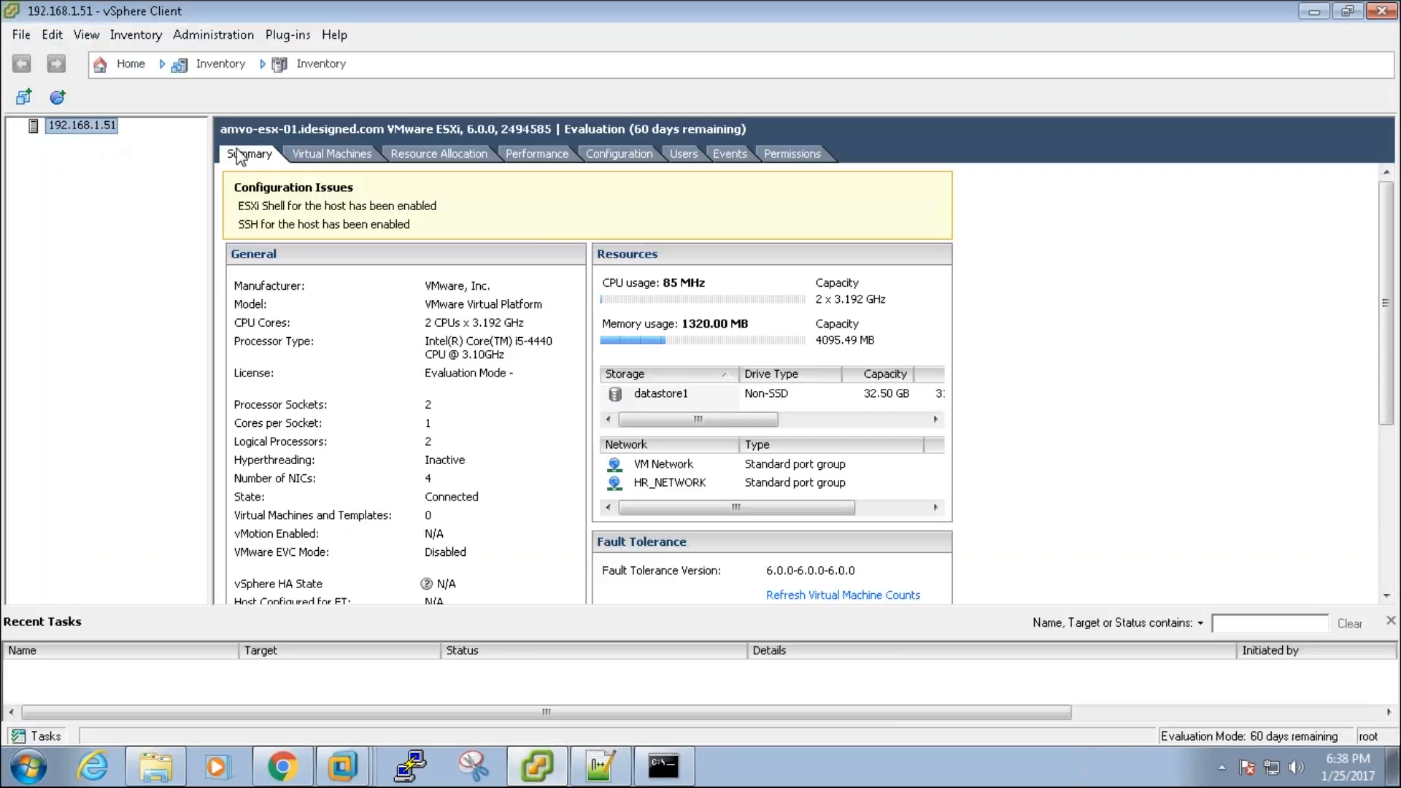
Step: Start adding a Network File System datastore from the host's Storage configuration
click(623, 159)
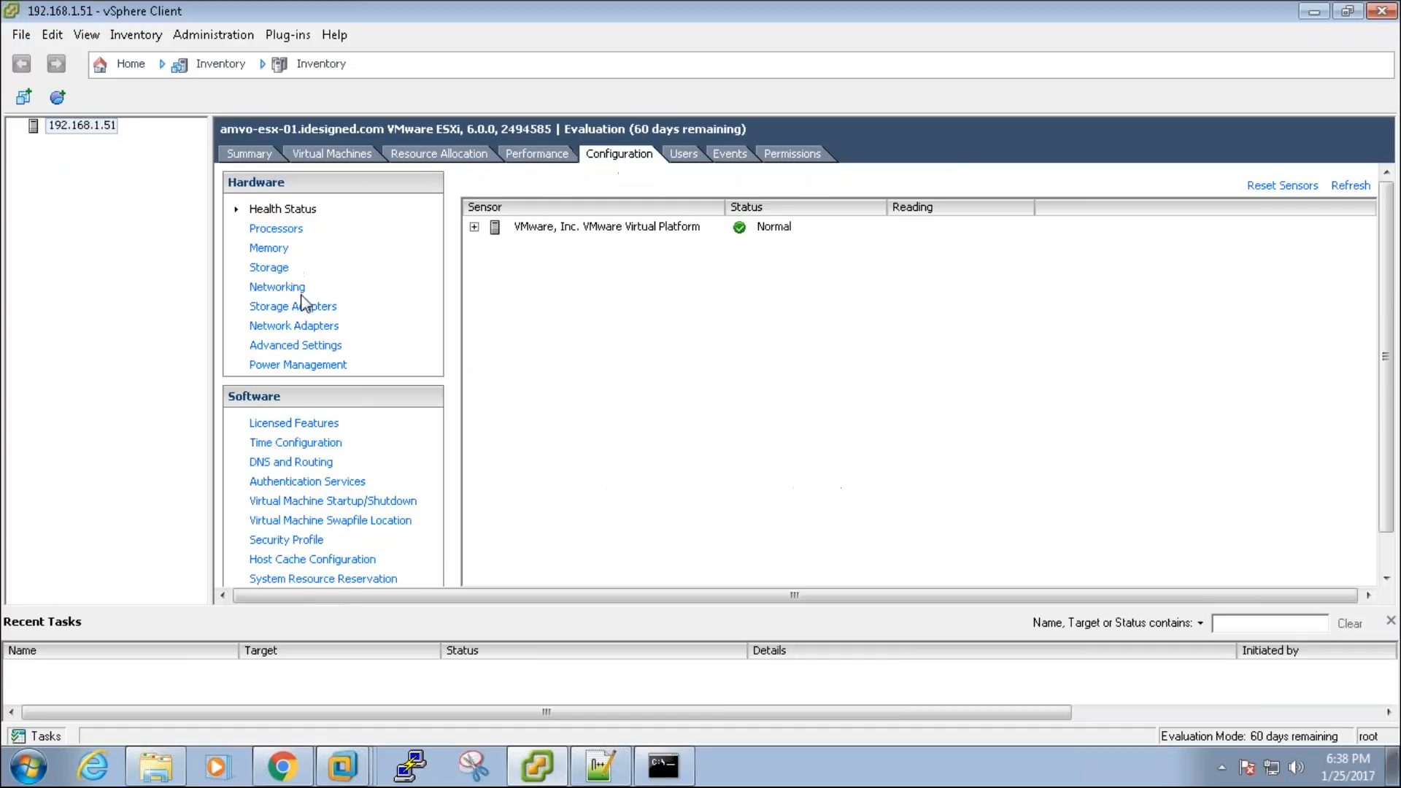
click(276, 276)
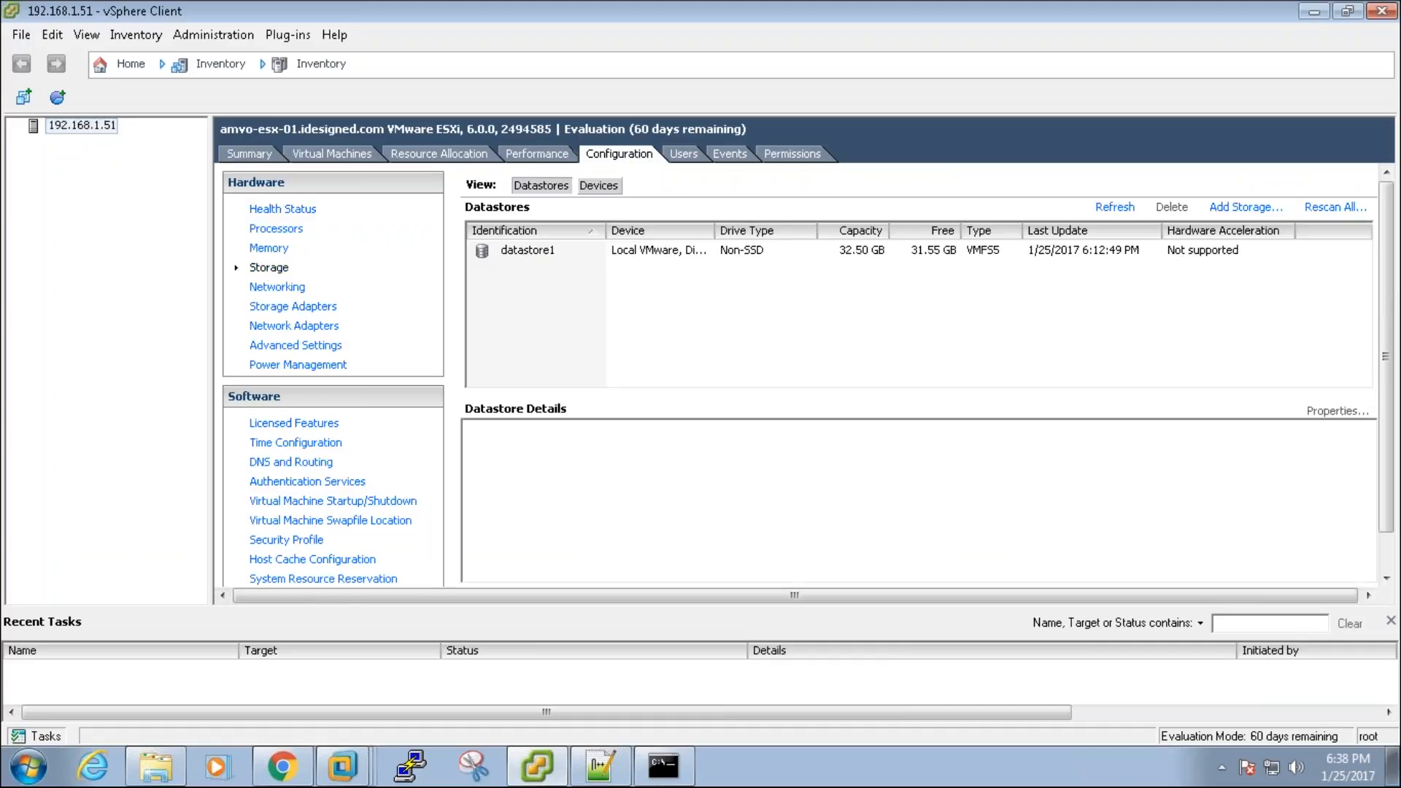
click(1245, 207)
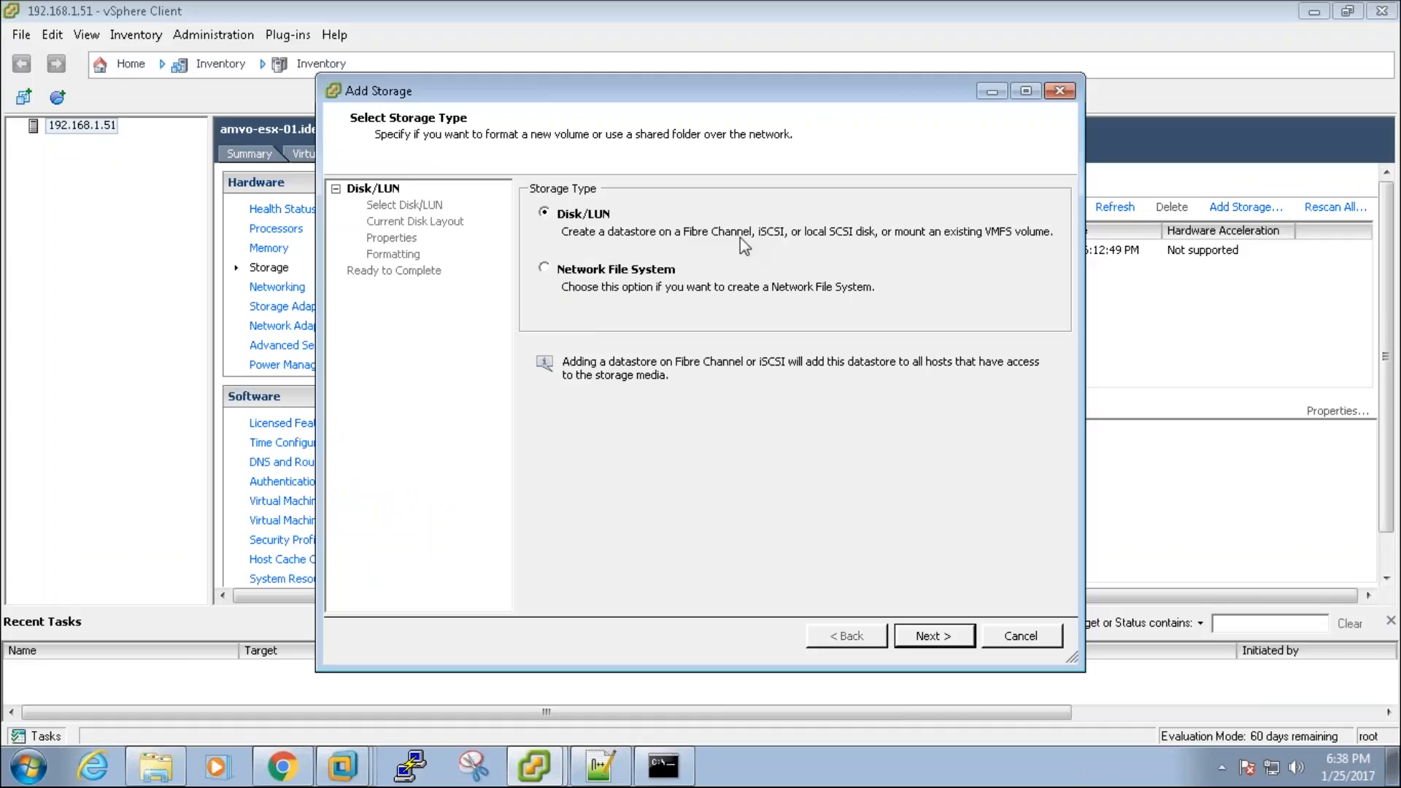
click(569, 276)
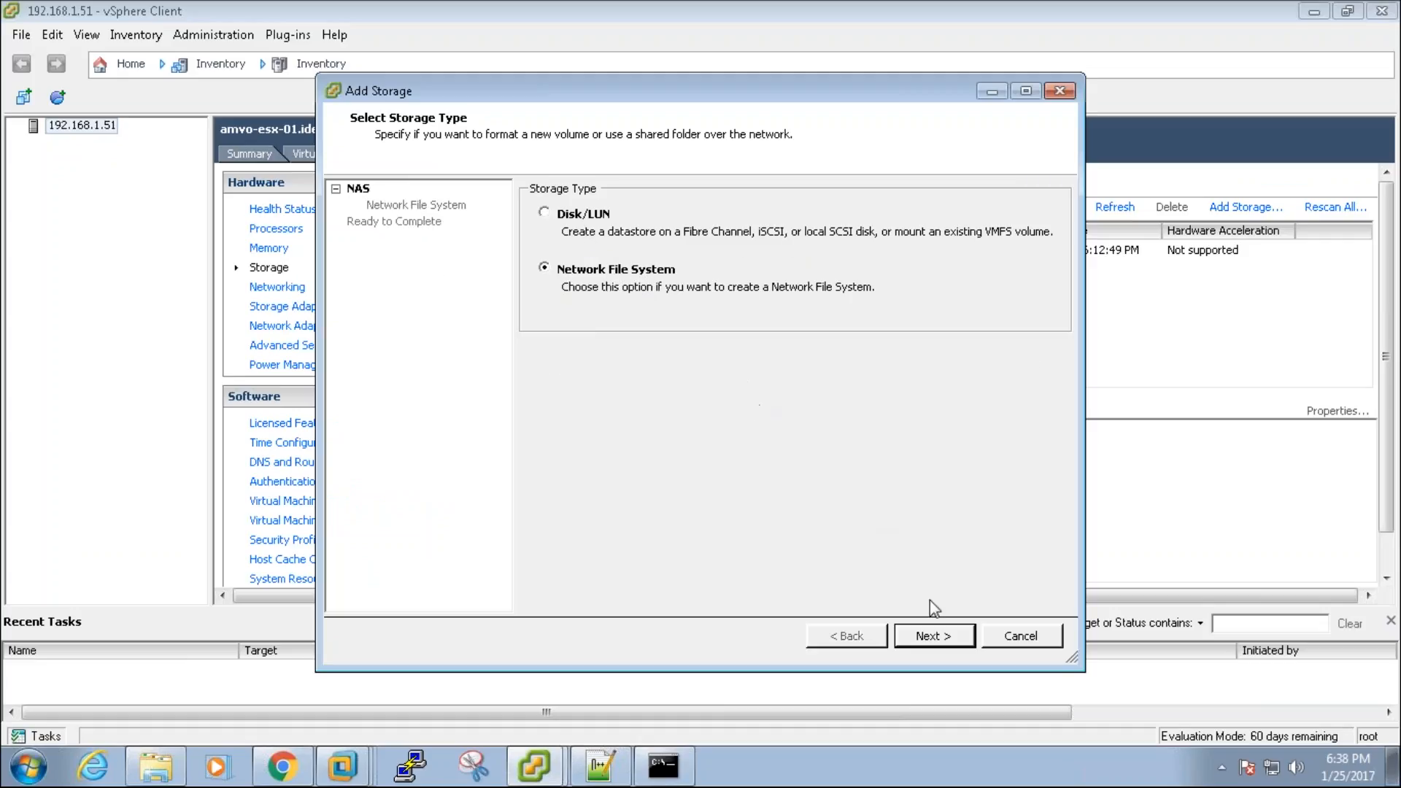
click(959, 646)
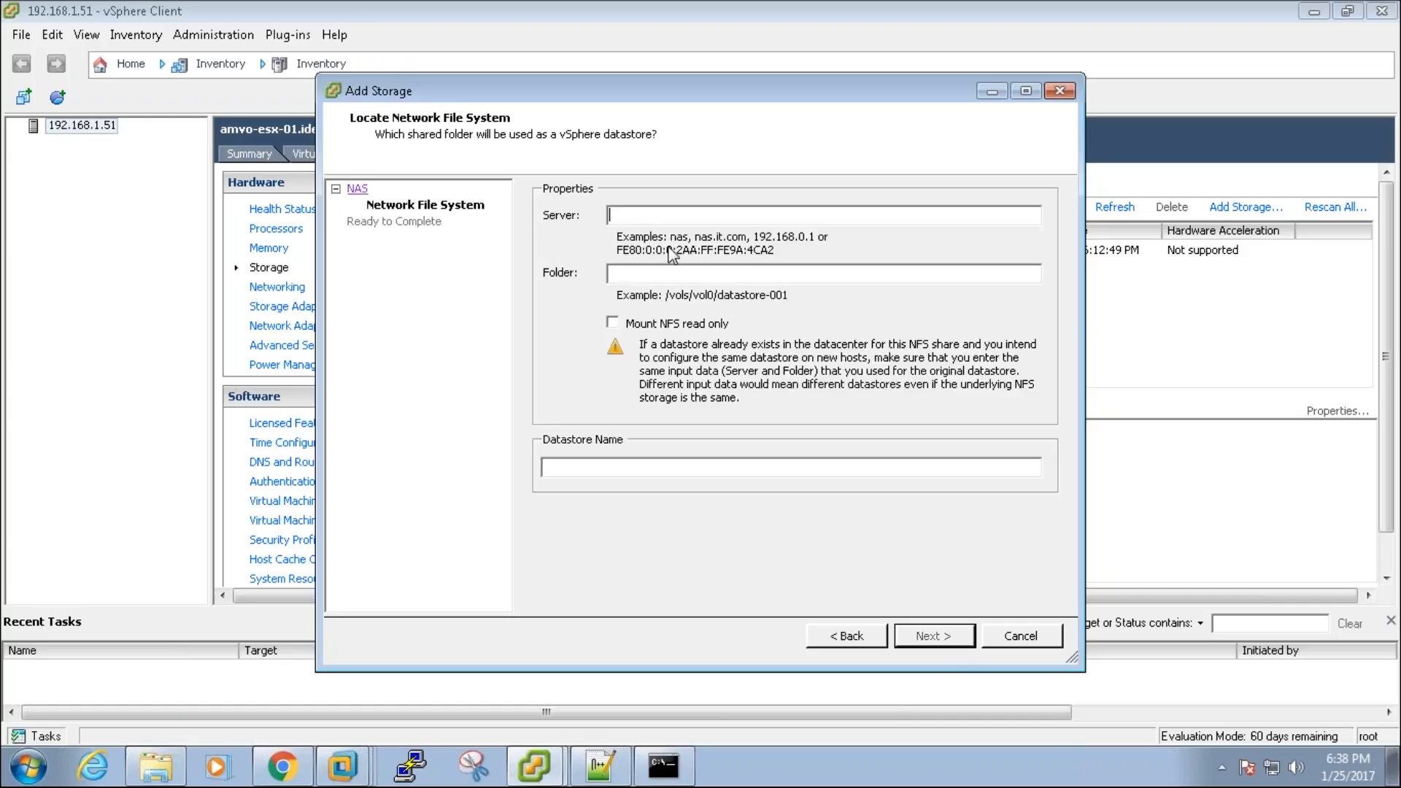
Step: Fill in NFS server 192.168.1.50 and folder /mnt/nas/volume1/volume1/ from the notes
click(599, 765)
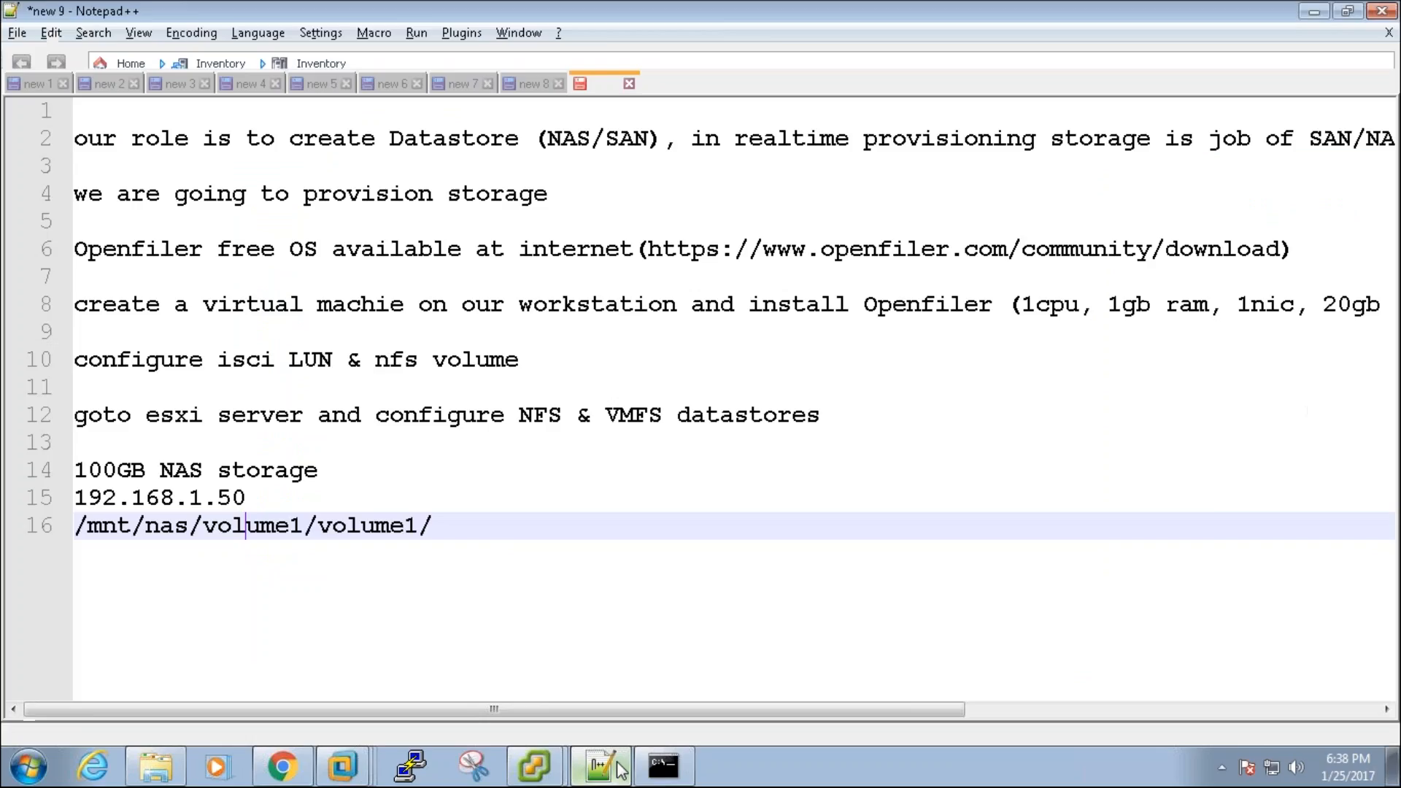
click(268, 496)
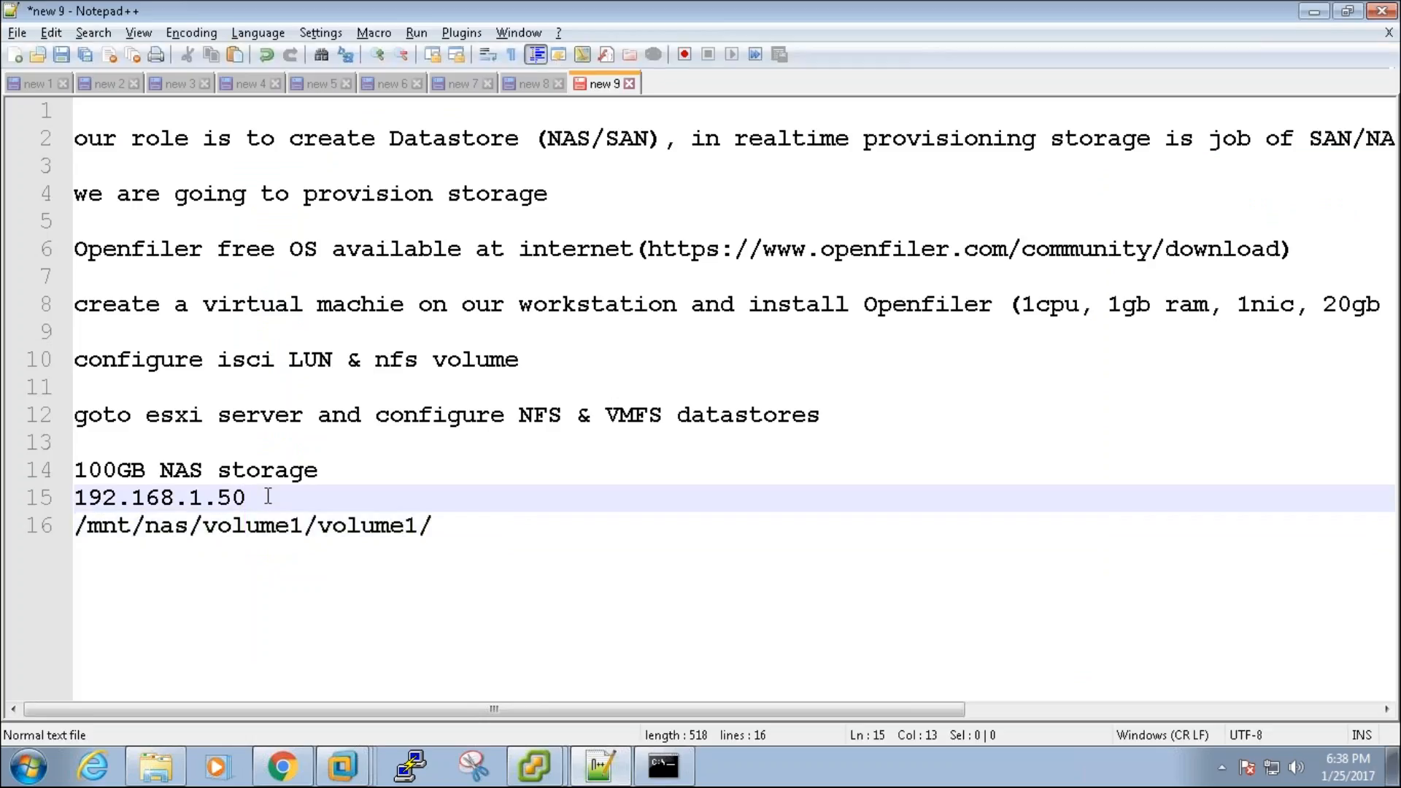
key(shift+Home)
key(ctrl+c)
key(alt+Tab)
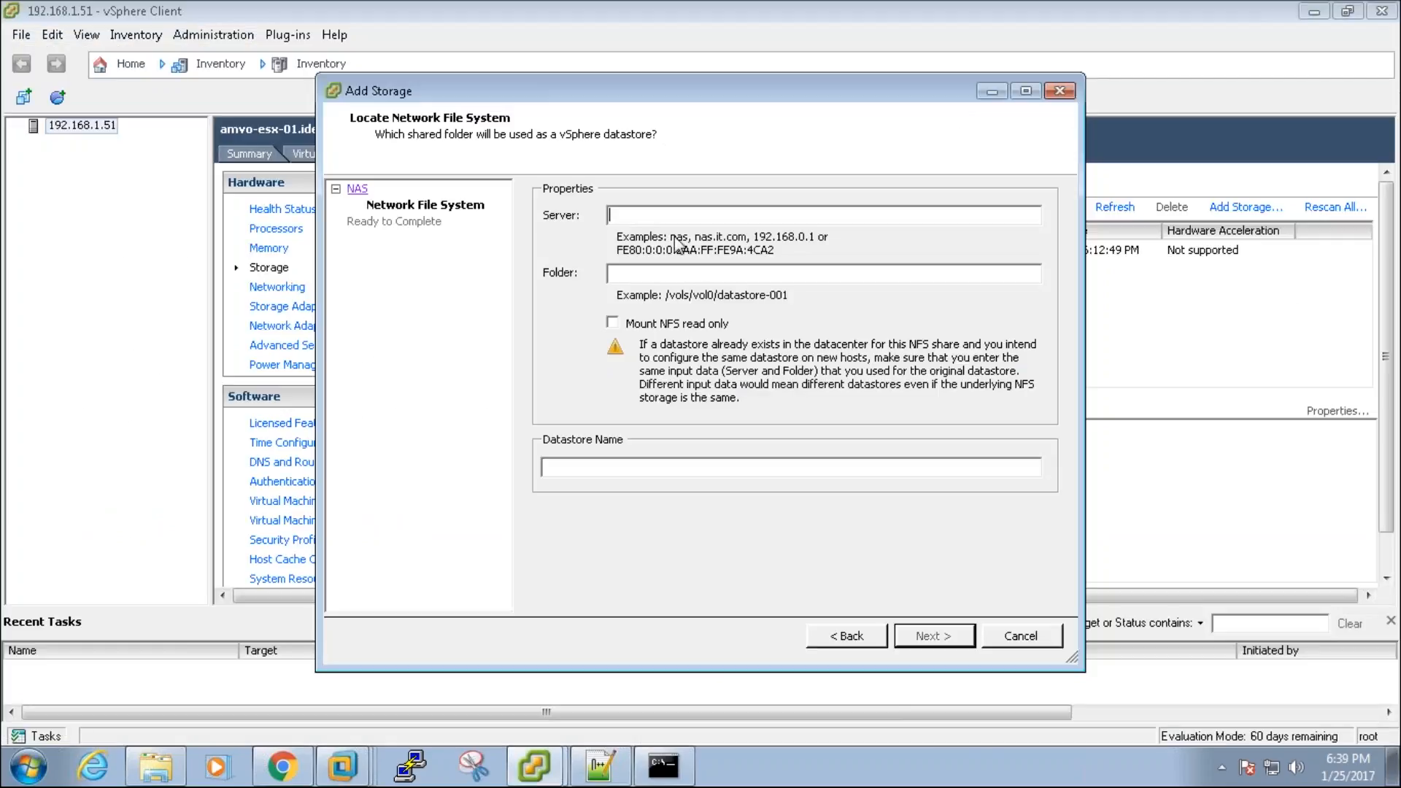
key(ctrl+v)
click(679, 273)
key(alt+Tab)
click(445, 526)
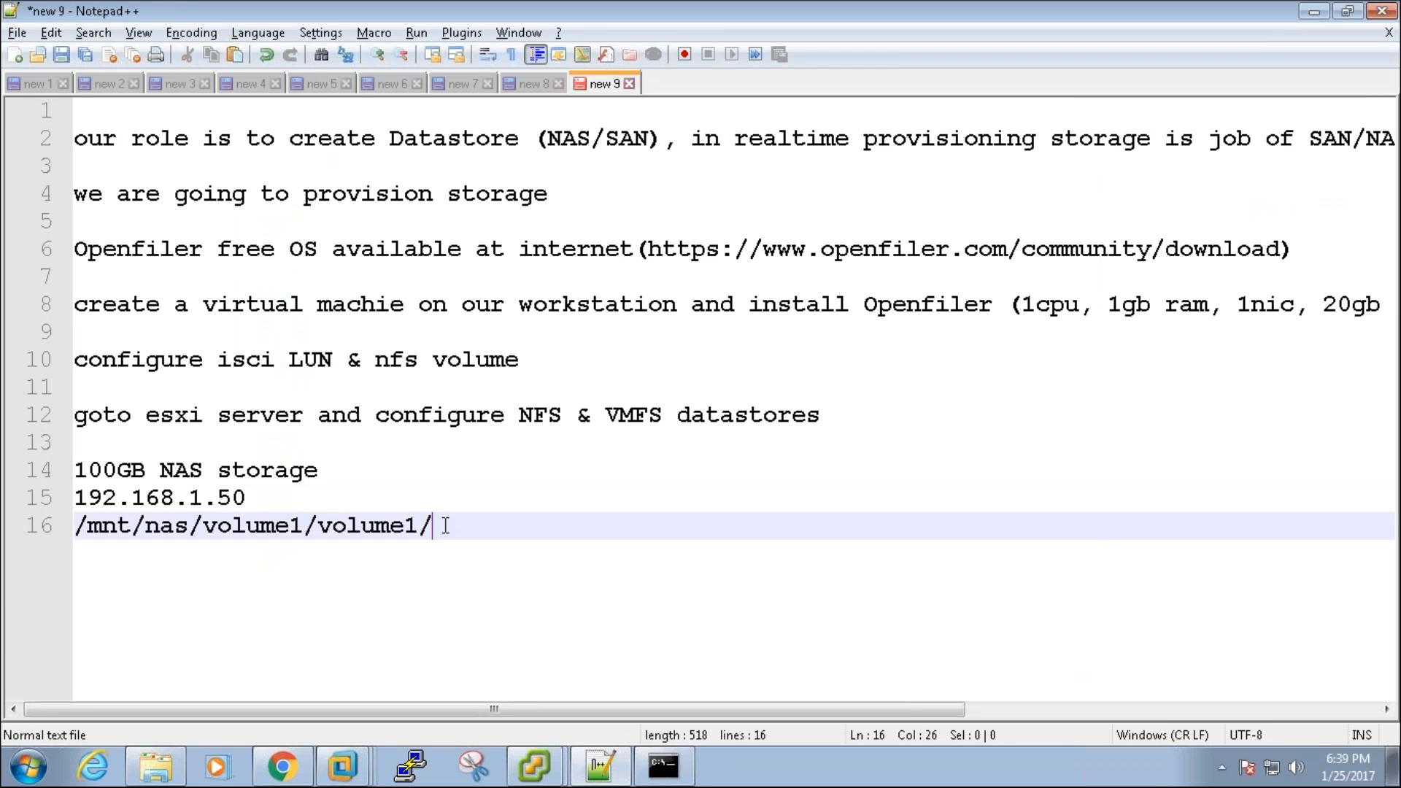
key(shift+Home)
key(ctrl+c)
key(alt+Tab)
click(656, 276)
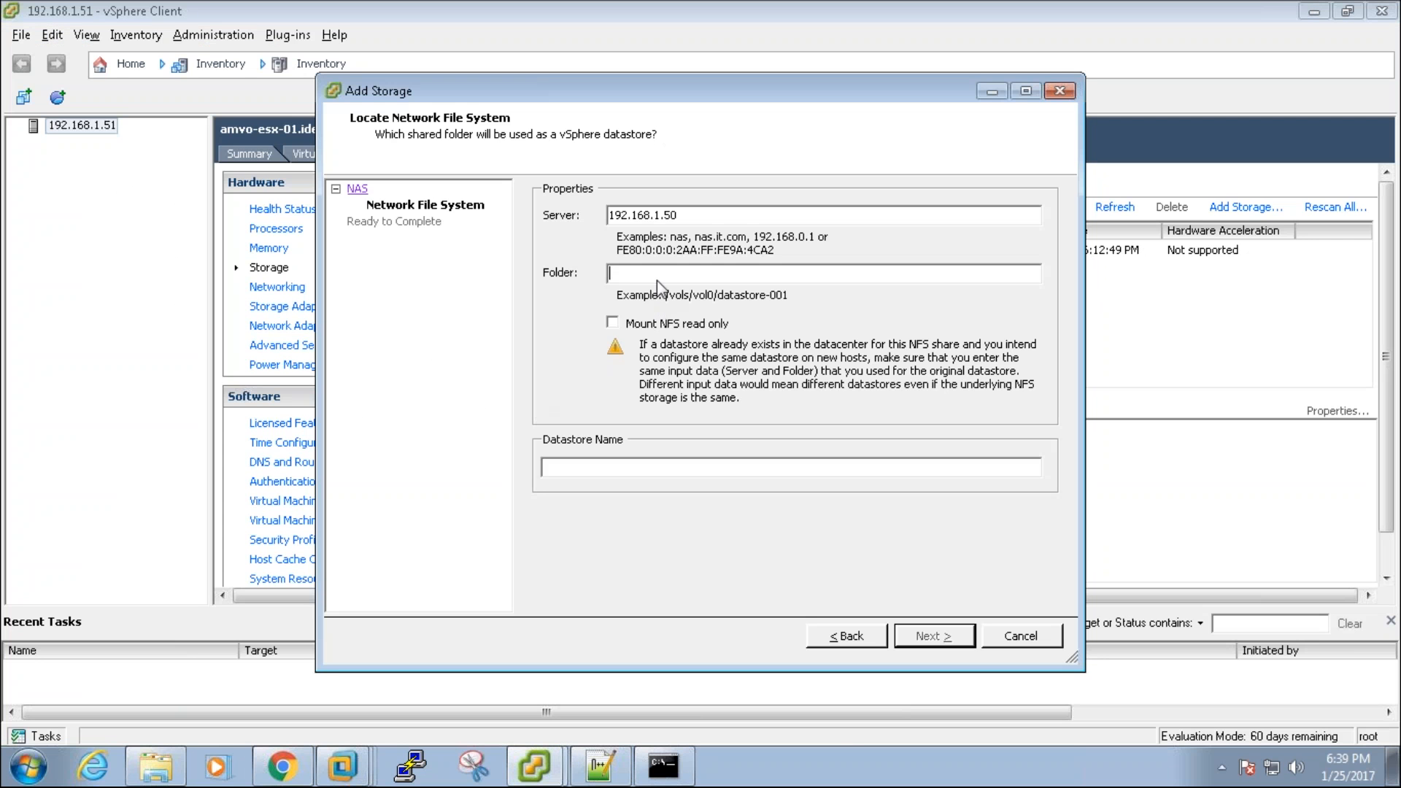
key(ctrl+v)
Step: Name the datastore NAS_VOLUME-01, finish the wizard, and dismiss the mount-permission error
click(622, 470)
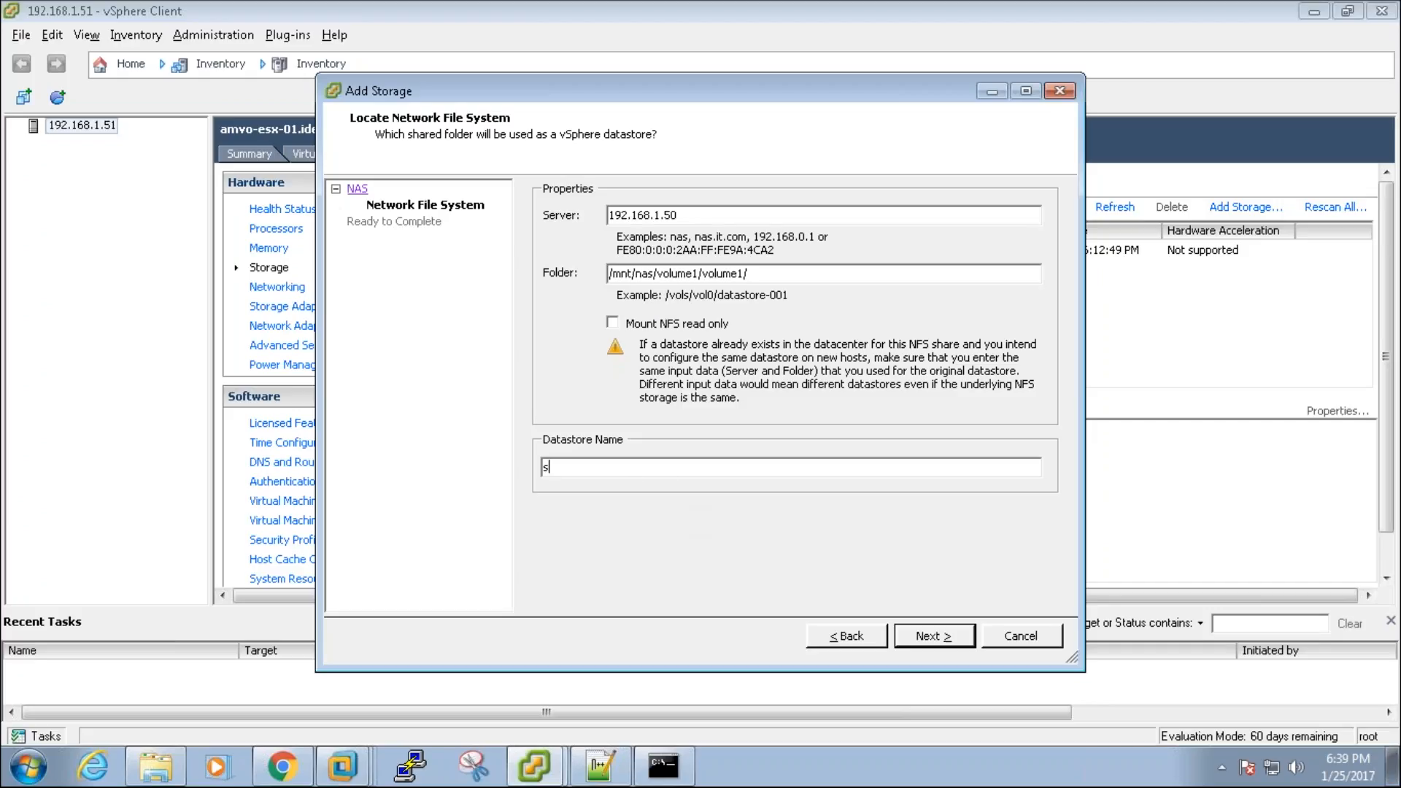
text(VOLU)
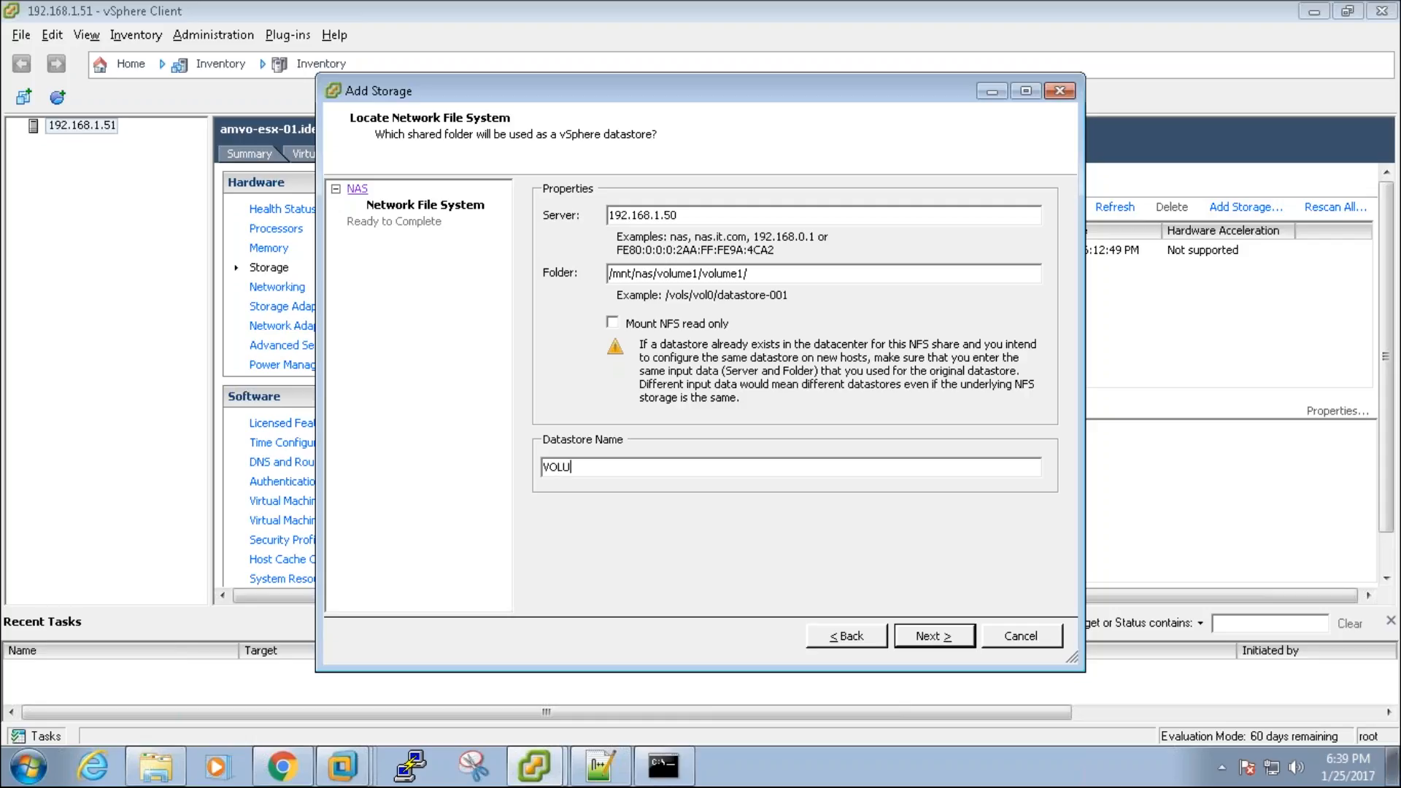
text(L01NAS_)
click(672, 473)
key(BackSpace)
key(BackSpace)
text(UME1)
click(613, 467)
text(-0)
click(936, 636)
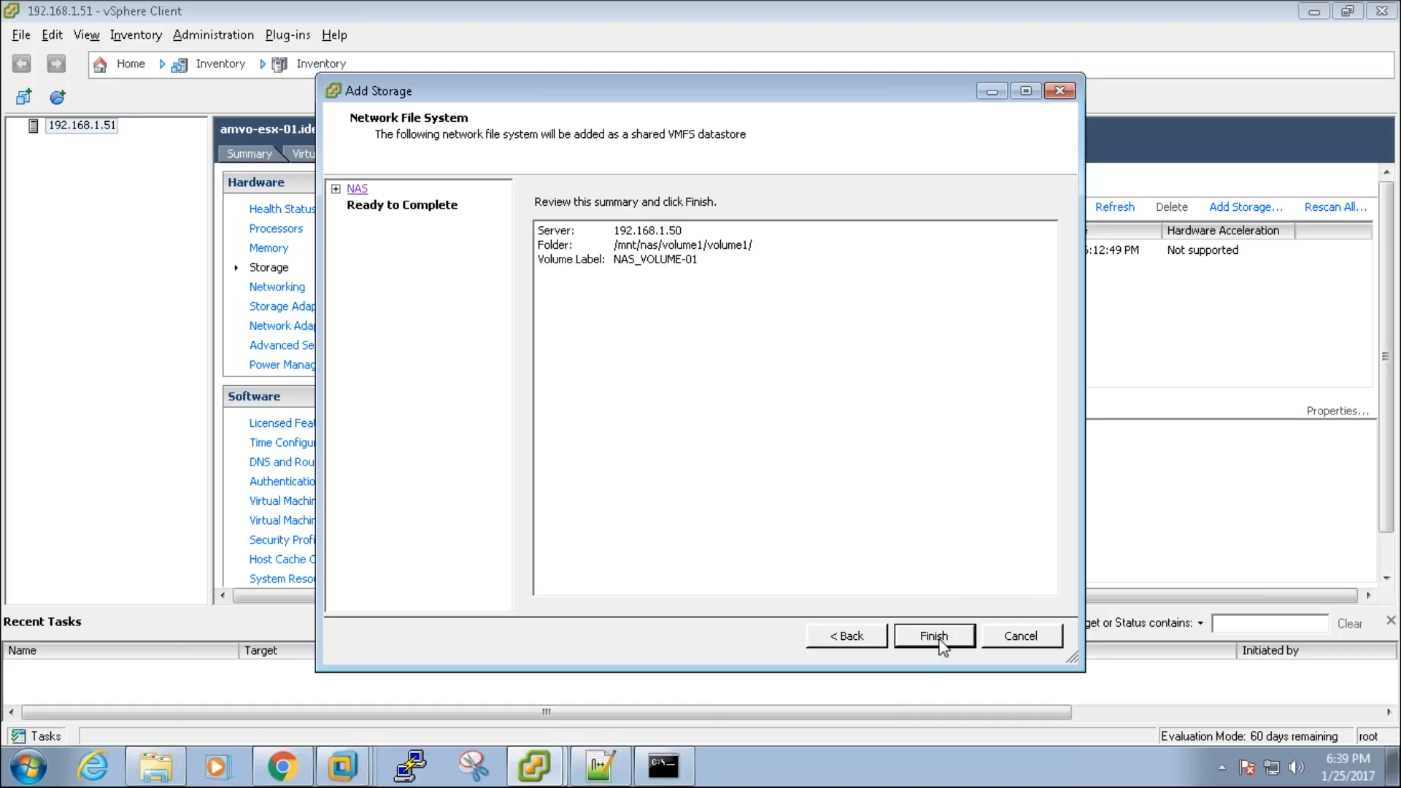
click(939, 639)
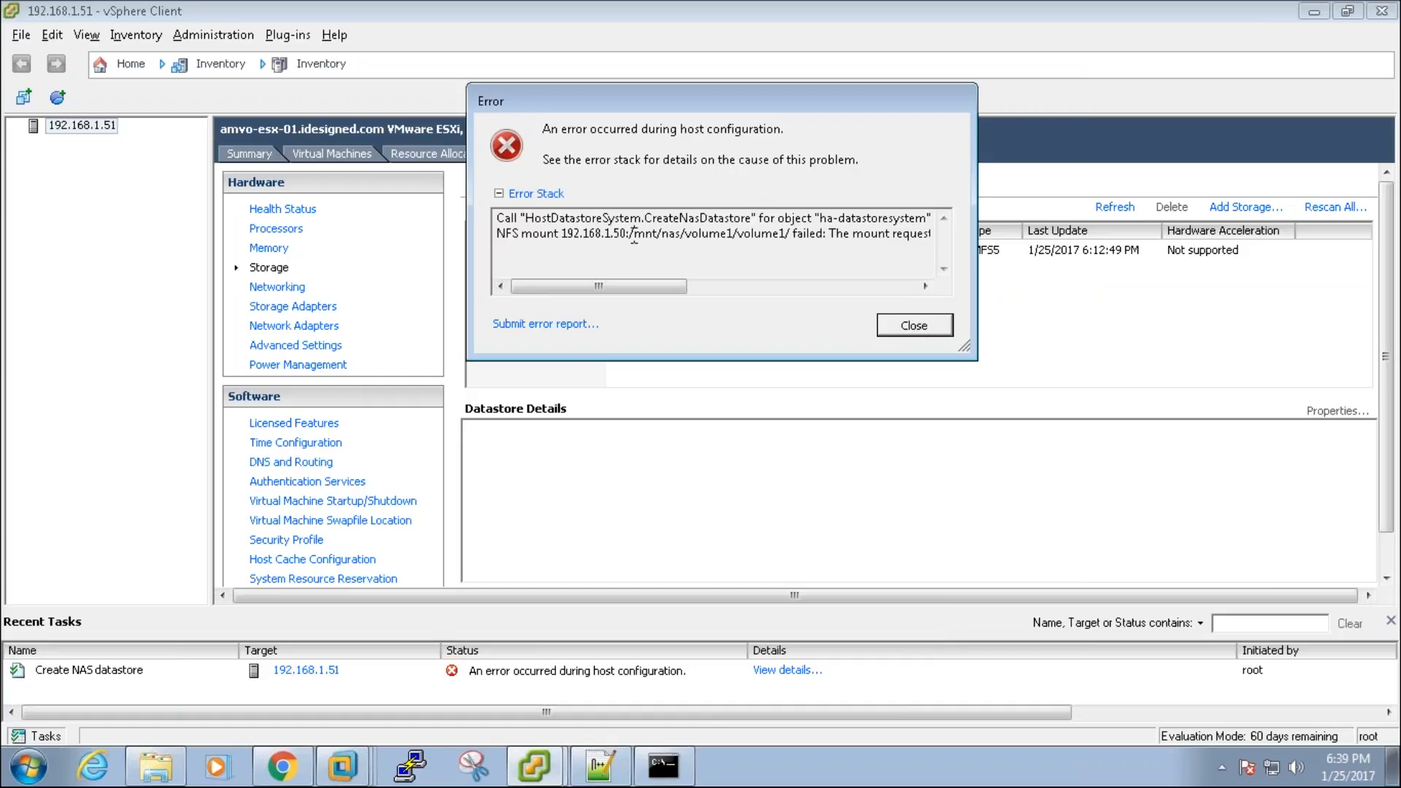
drag(635, 233, 914, 252)
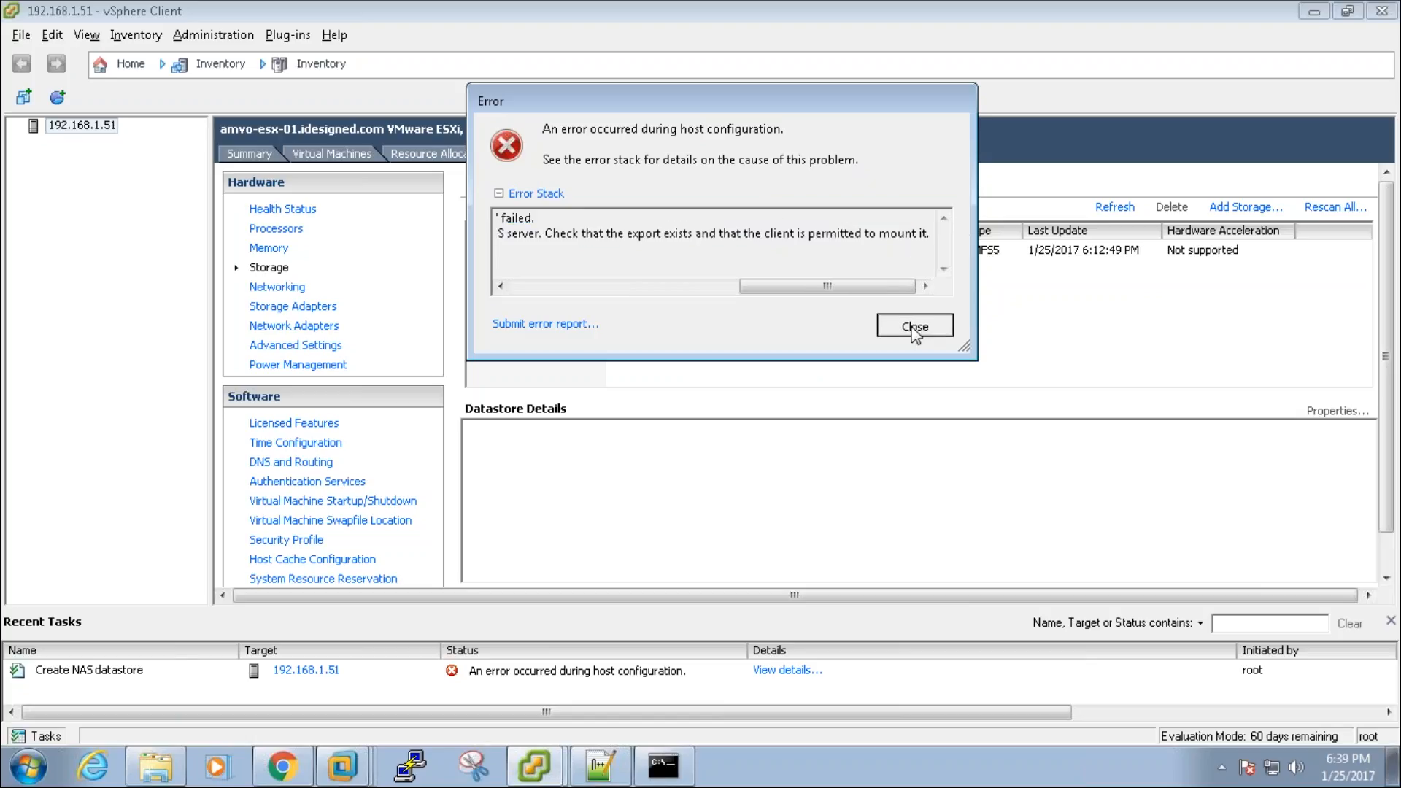
click(914, 325)
click(282, 766)
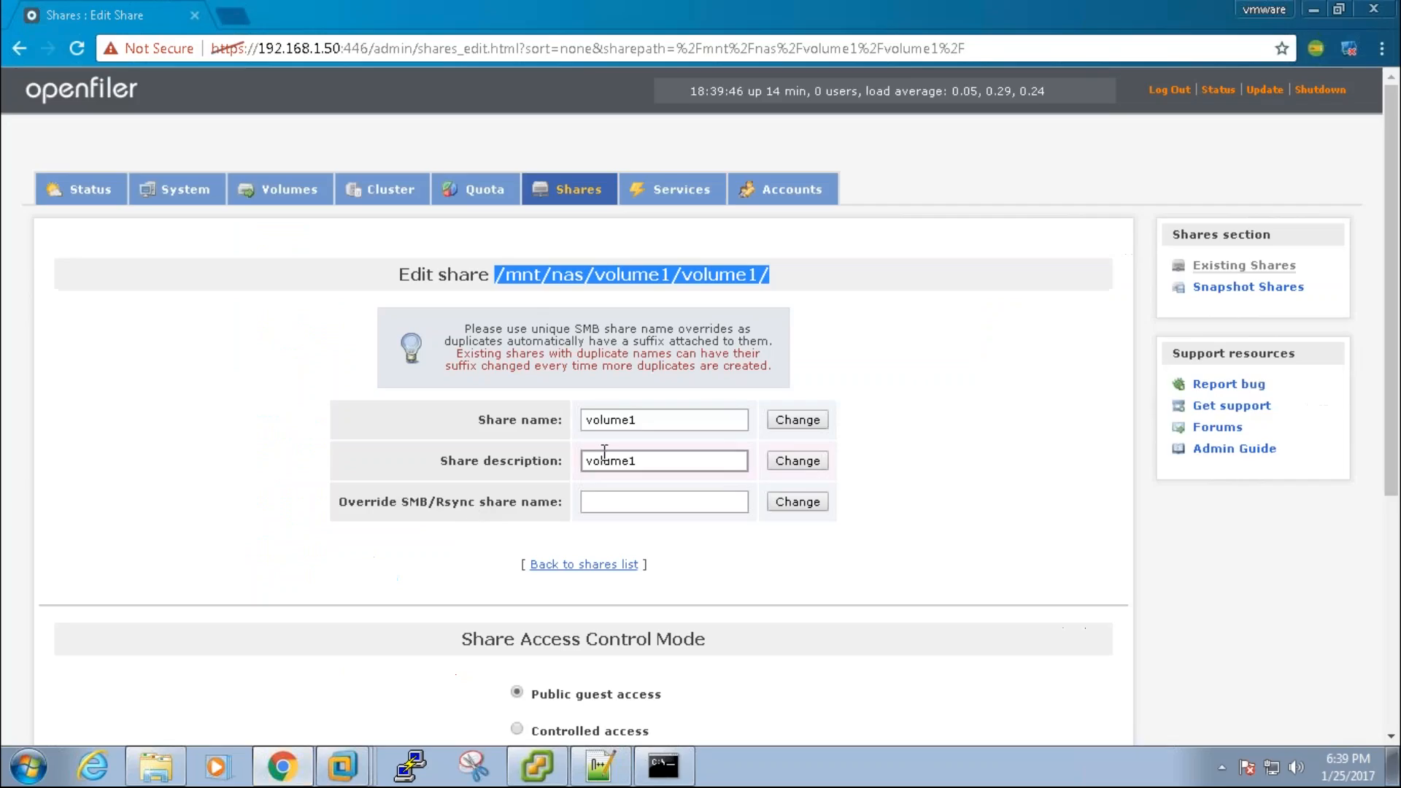
Step: Set the volume1 share to controlled access and submit group desktop_admin_r read-write access
click(517, 729)
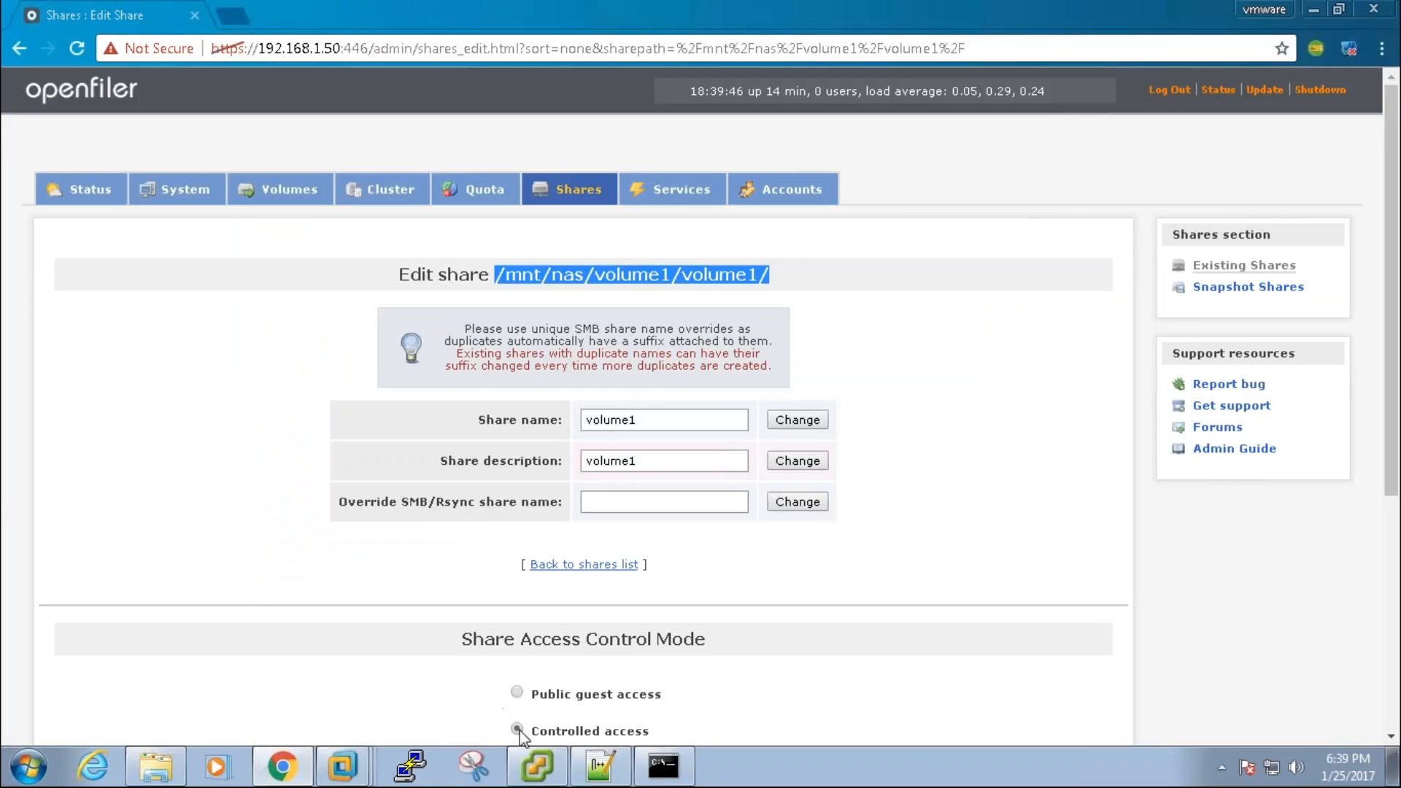
drag(1395, 469, 1396, 585)
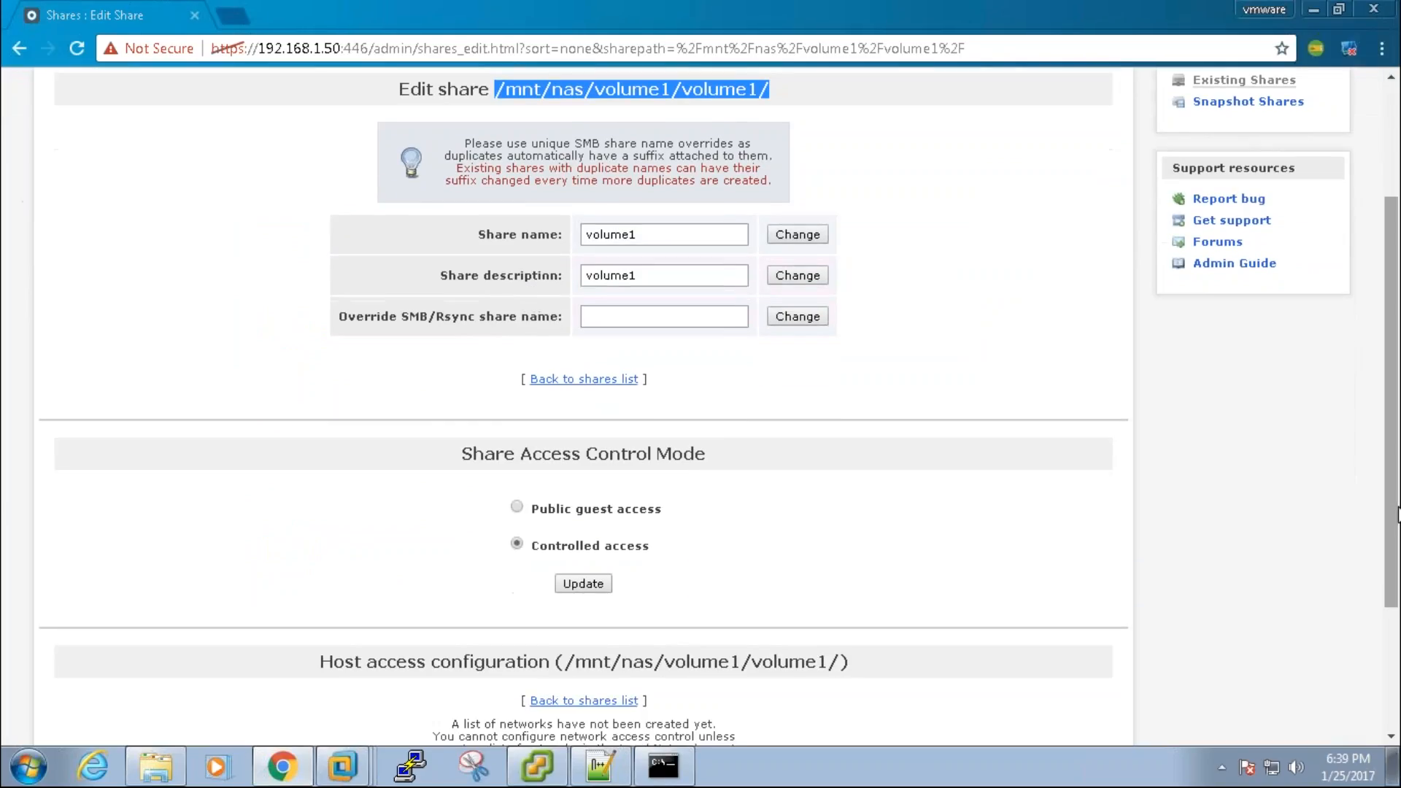
click(570, 593)
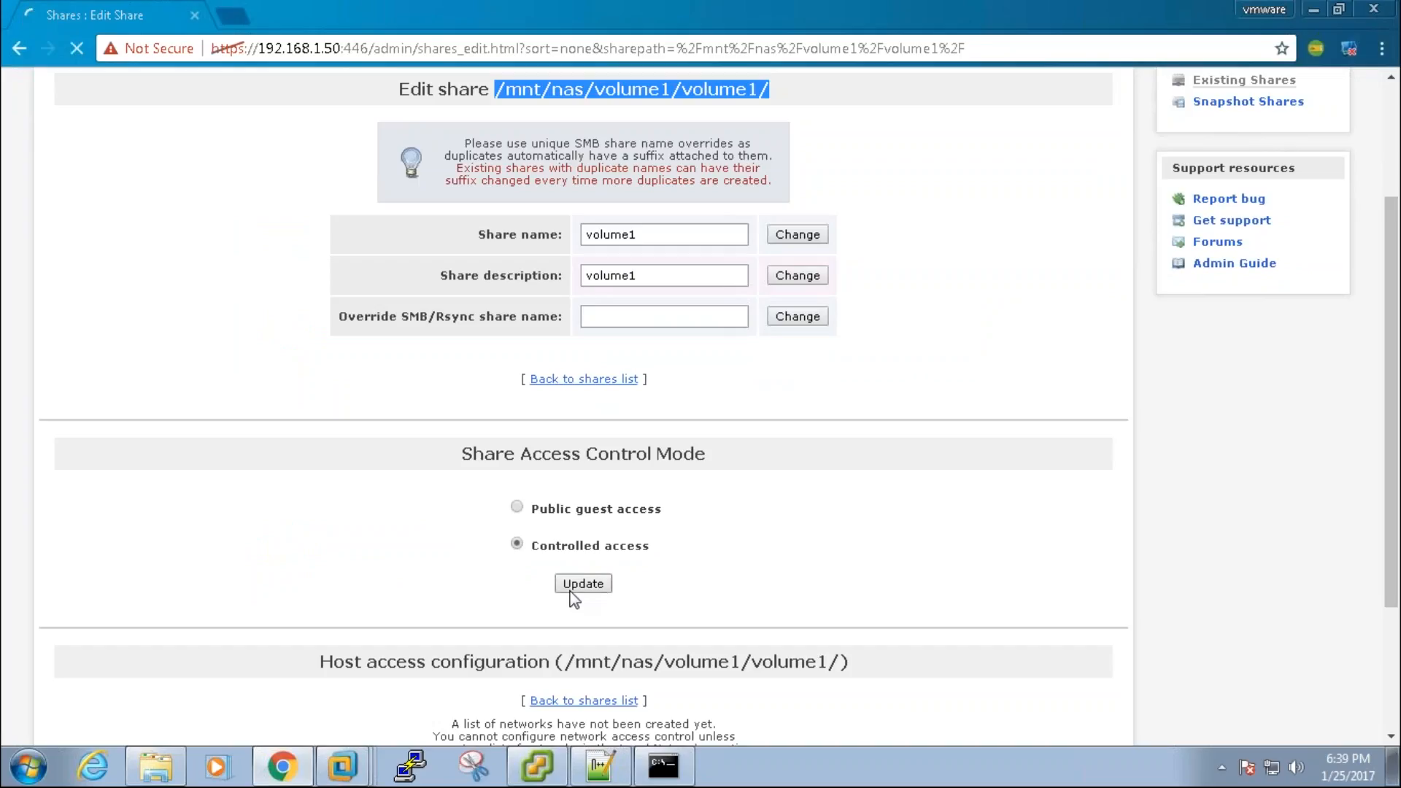
click(1395, 381)
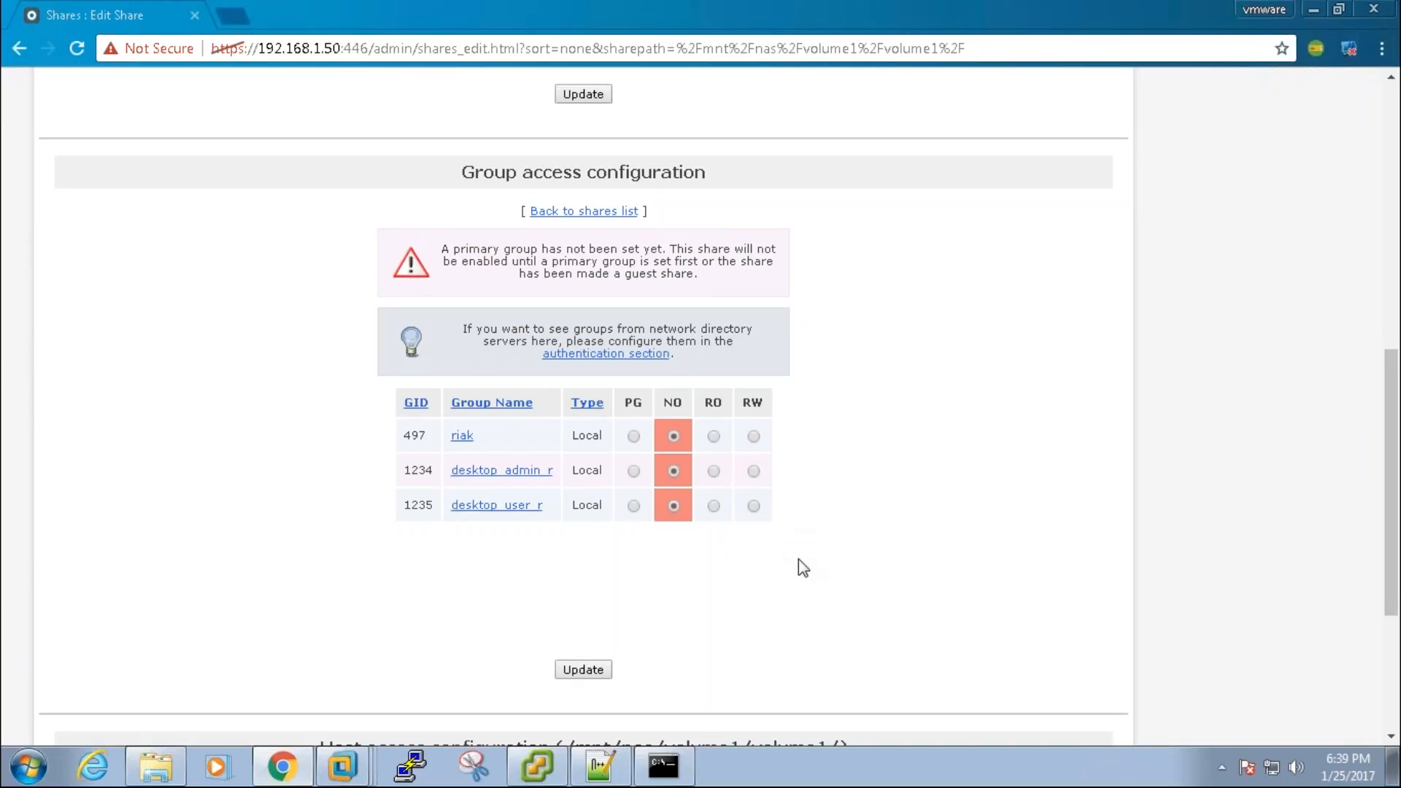
drag(1393, 556, 1375, 524)
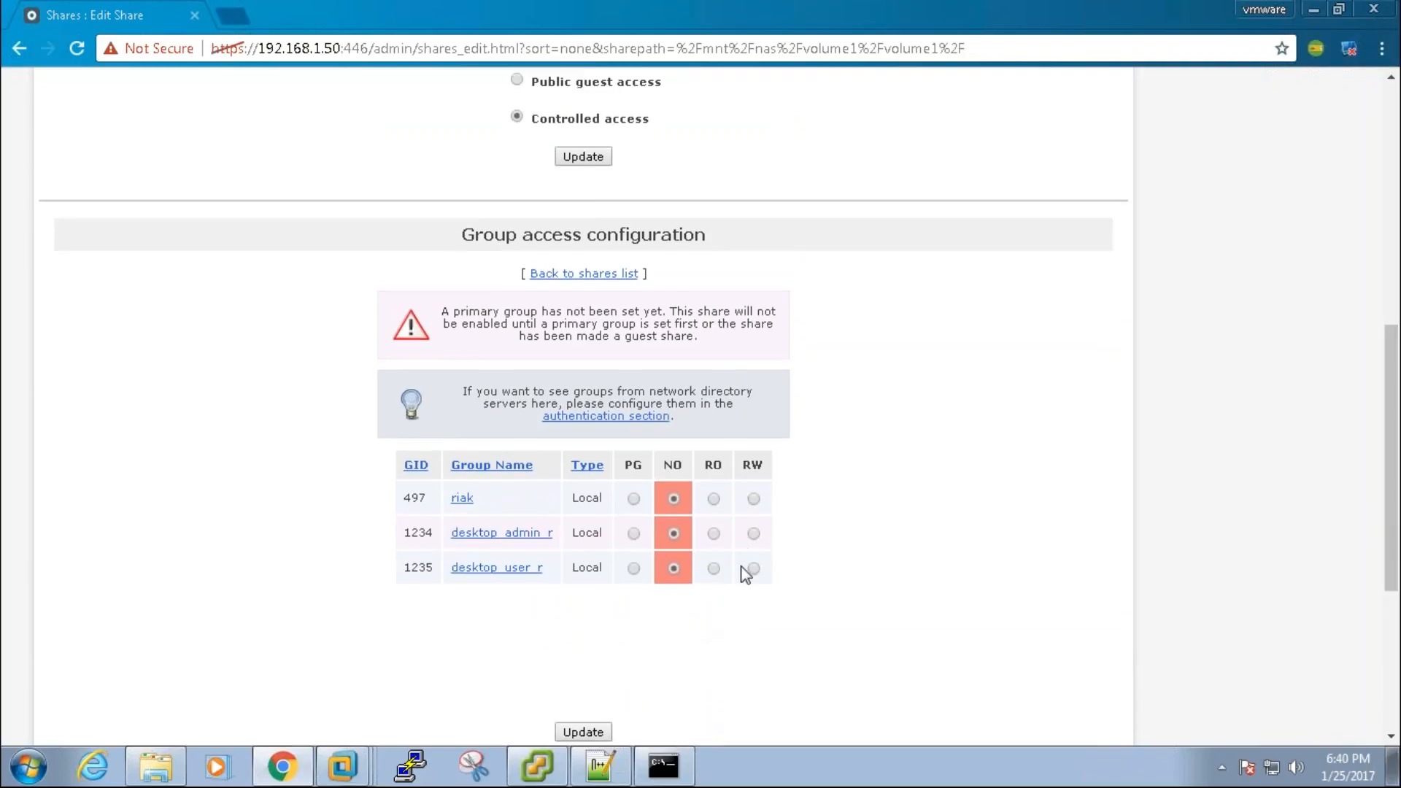
click(591, 737)
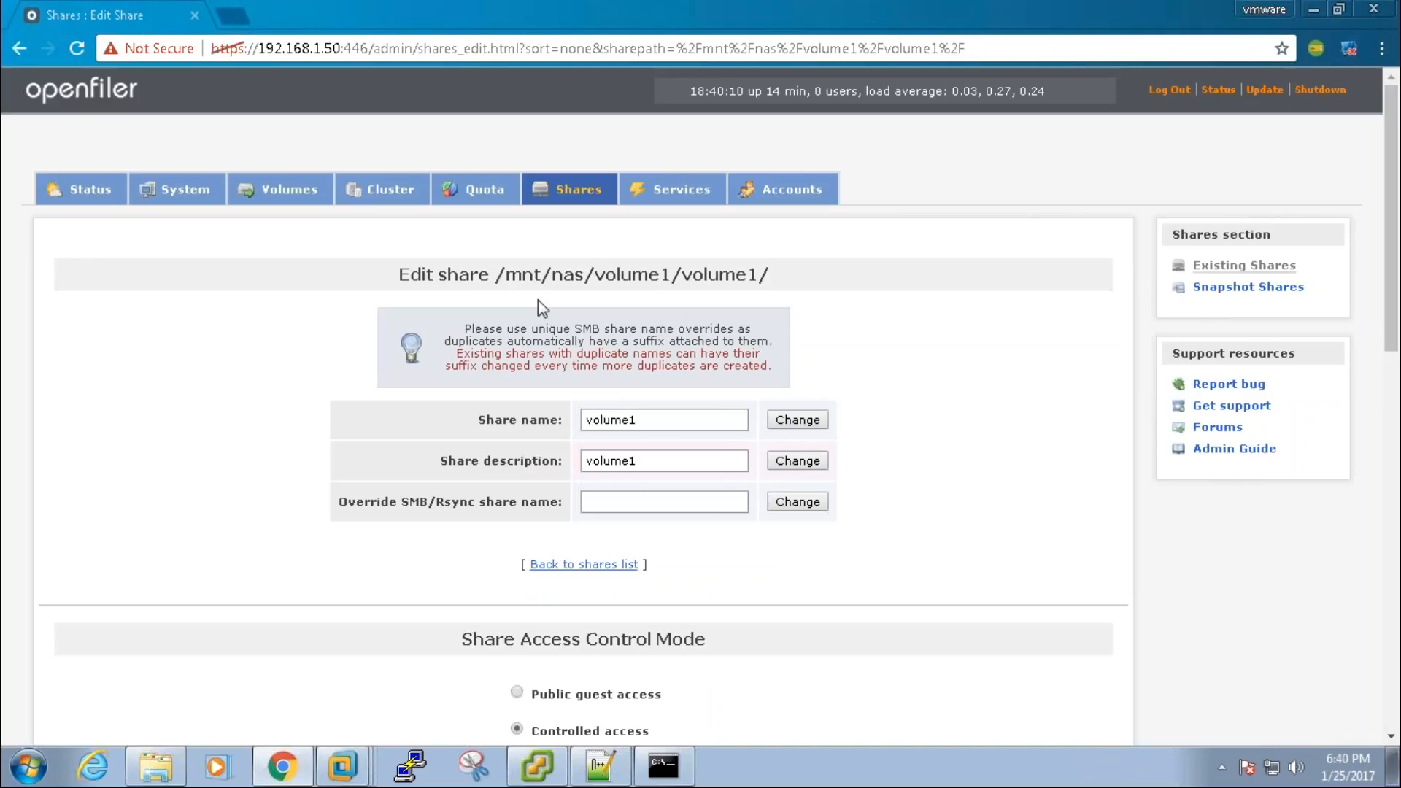
key(alt+Tab)
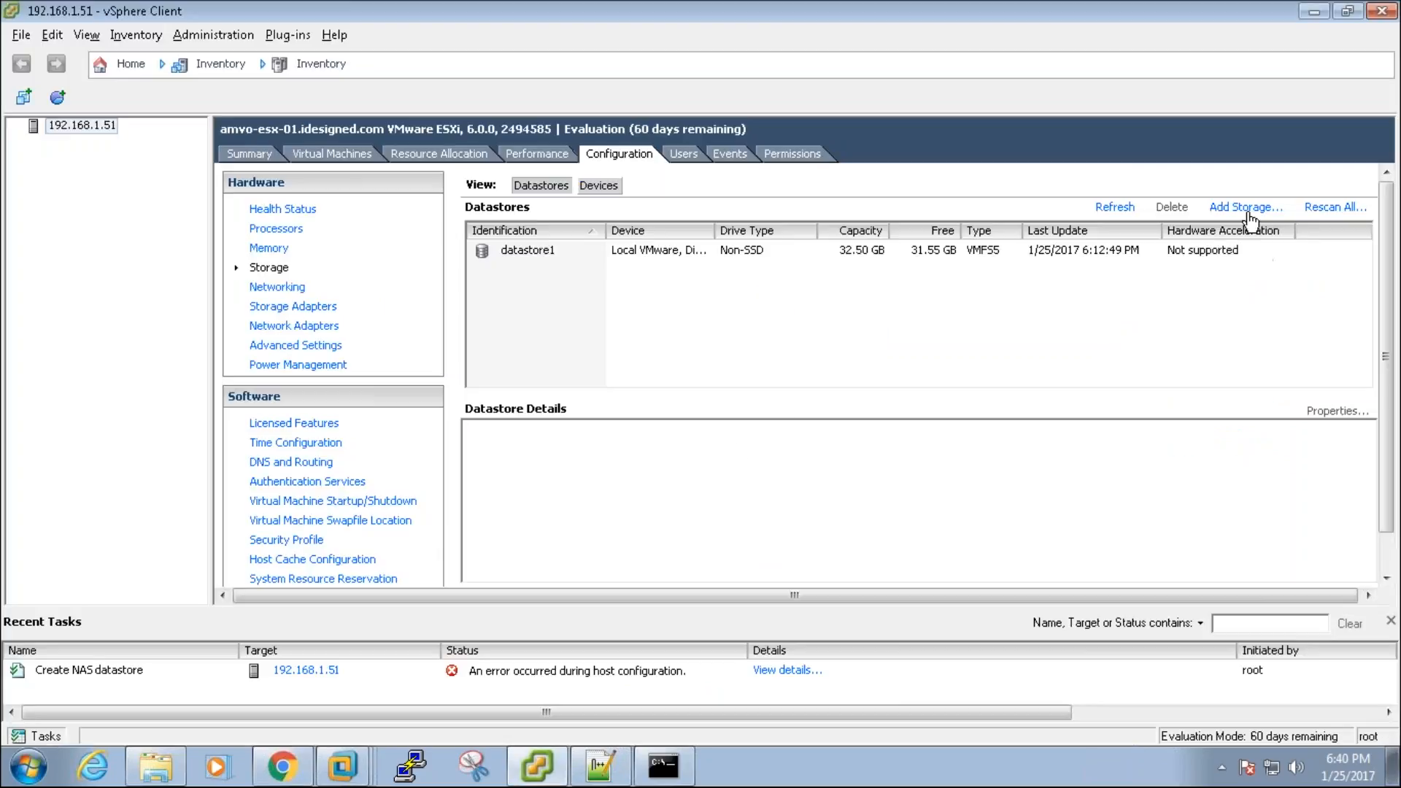
Step: Start a new NFS datastore with server 192.168.1.50 and folder /mnt/nas/volume1/volume1 without trailing slash
click(1245, 208)
click(653, 277)
key(Return)
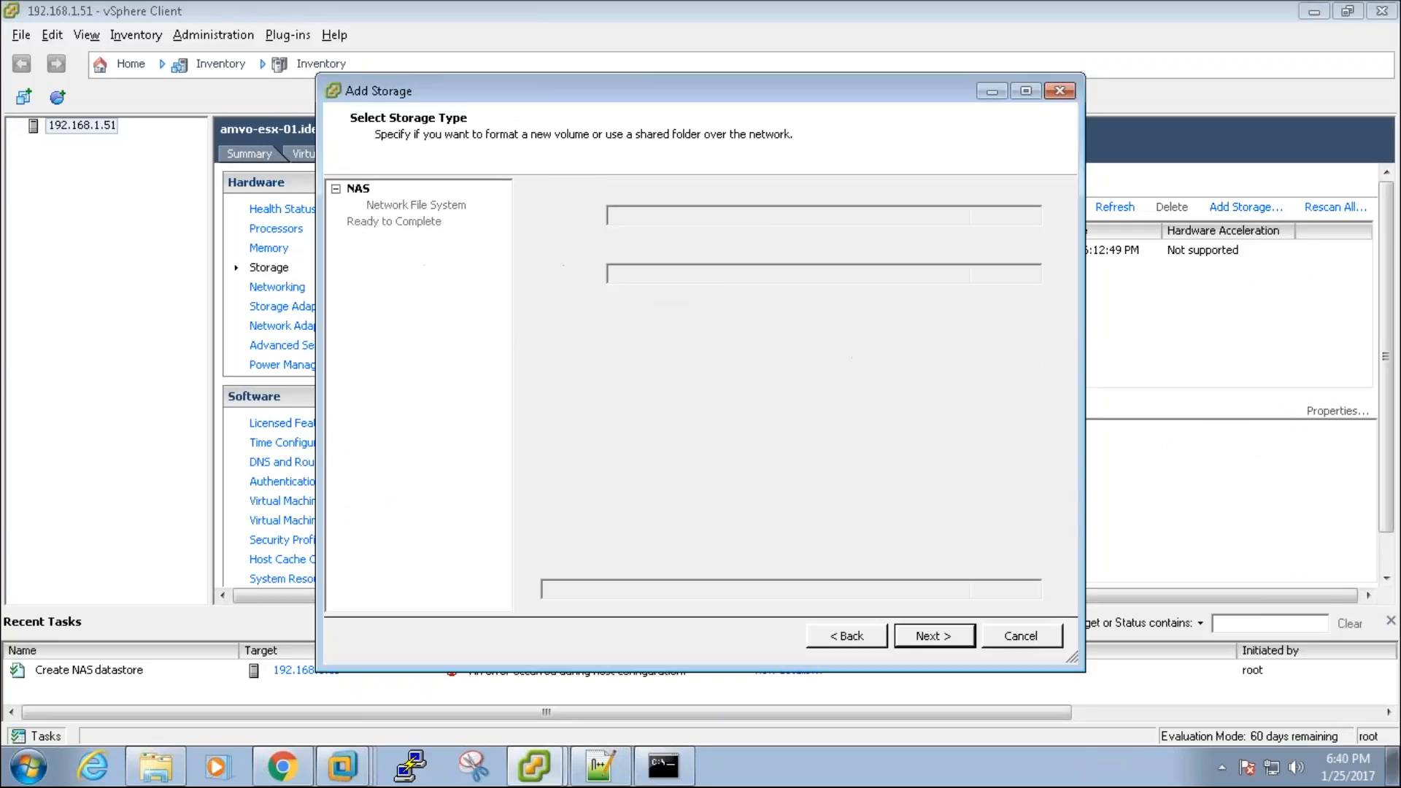
text(19)
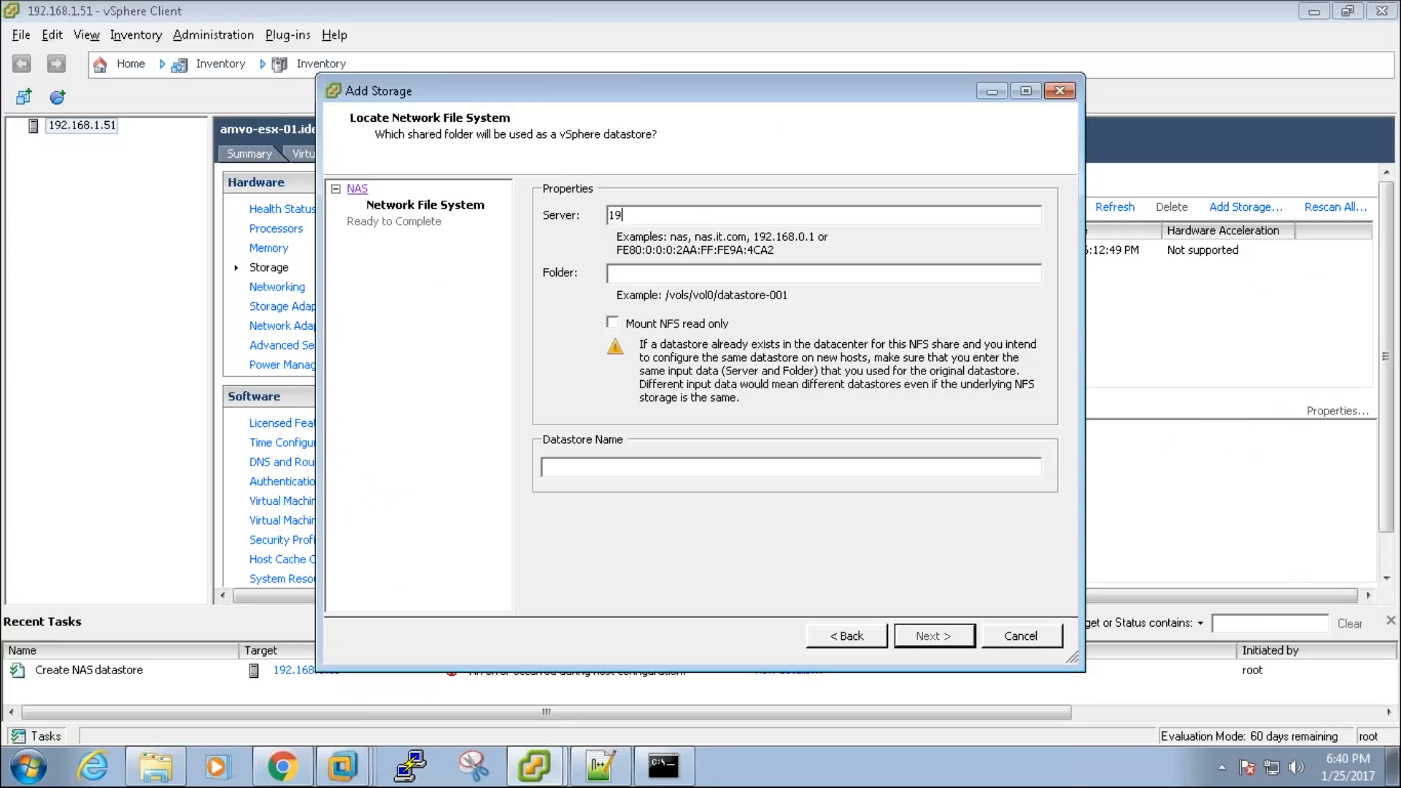
text(2.168.1.50)
key(alt+Tab)
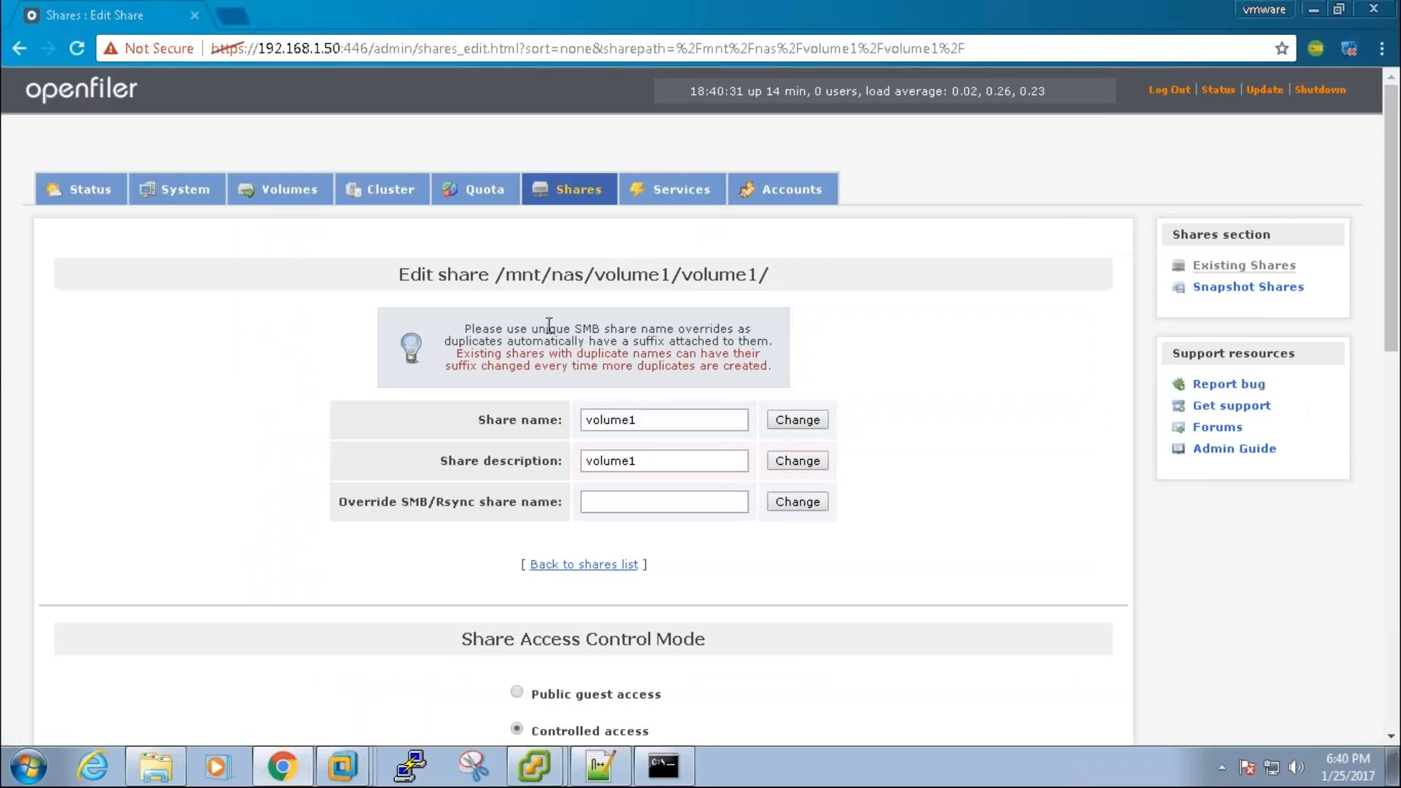
drag(497, 274, 780, 275)
key(ctrl+c)
key(alt+Tab)
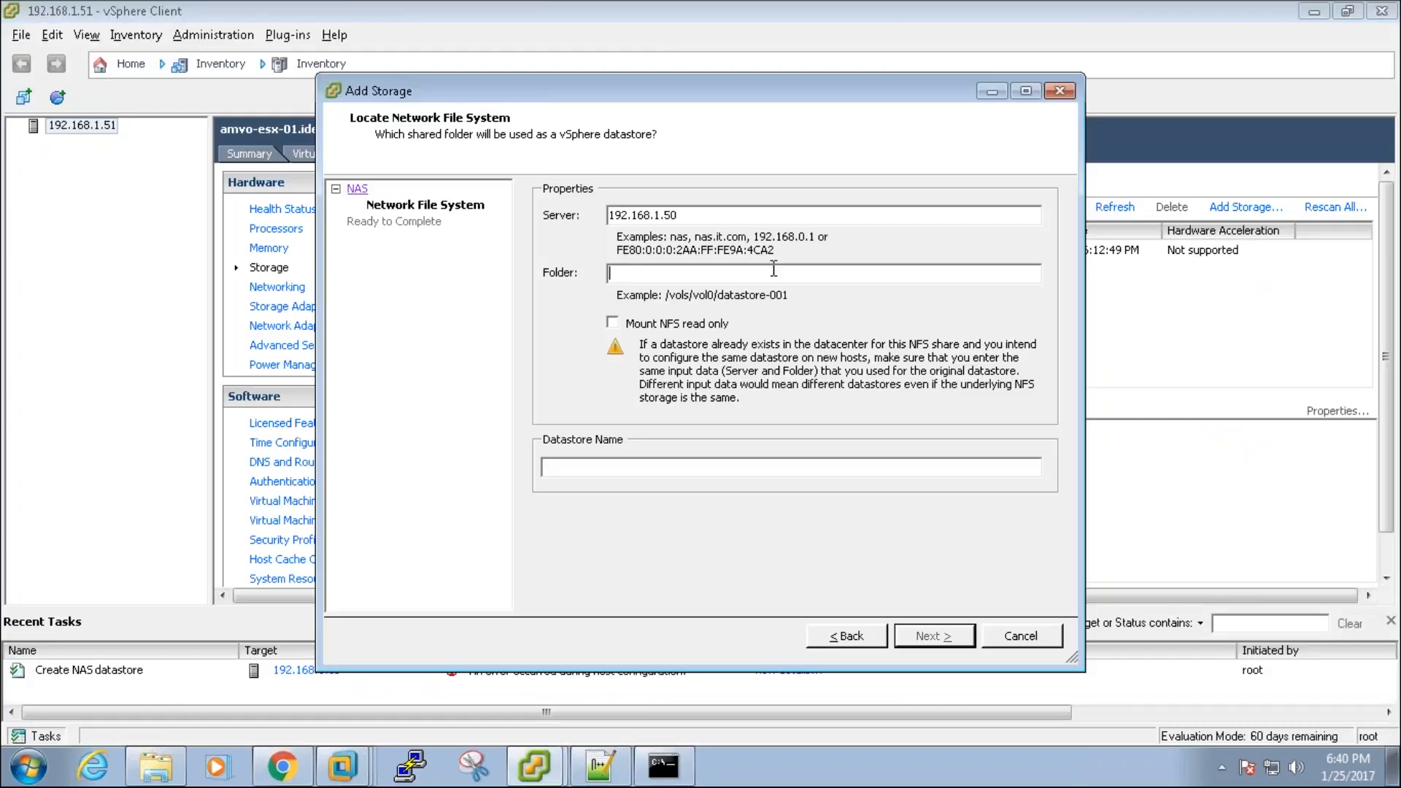
key(ctrl+v)
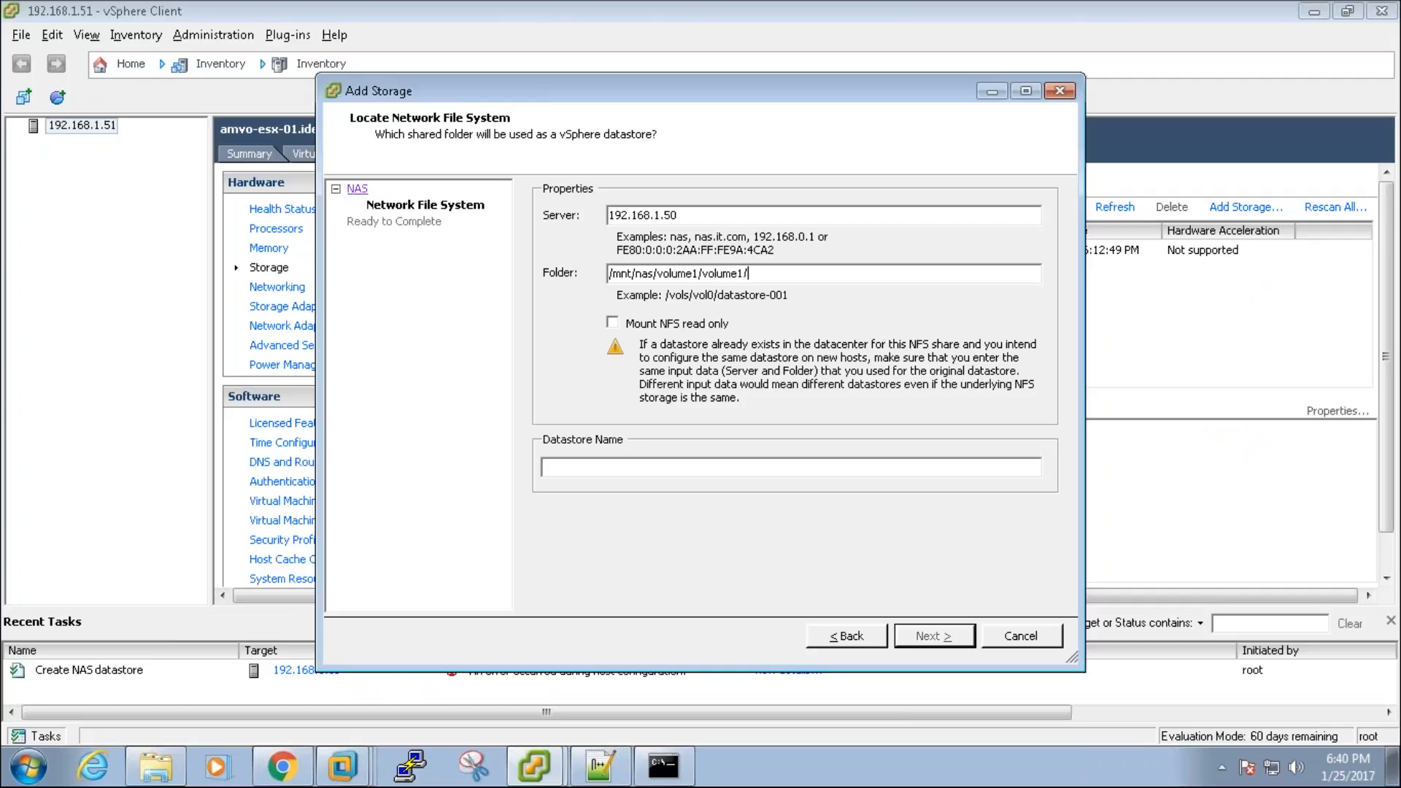
key(BackSpace)
key(Tab)
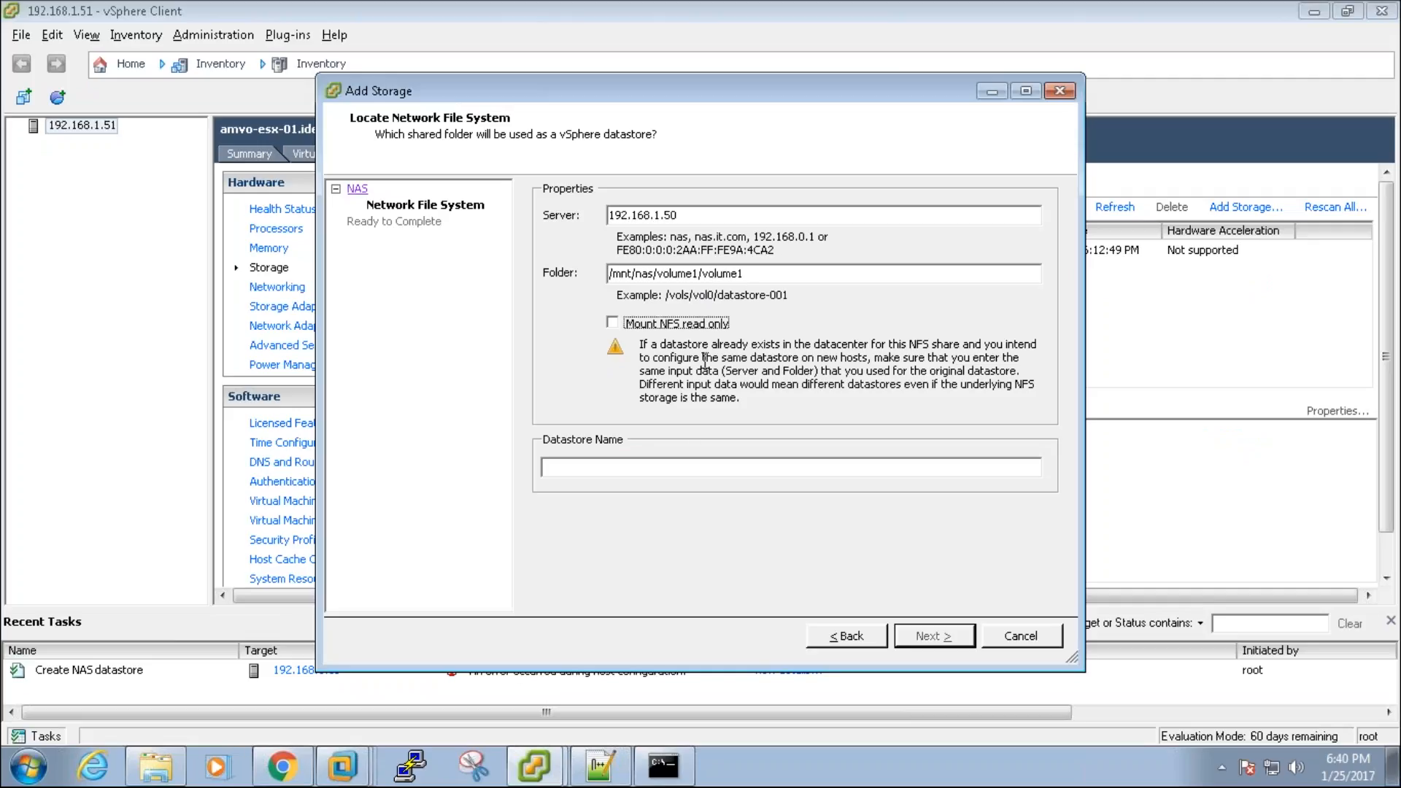
Step: Name the datastore NAS-VOLUME-01, finish the wizard, and dismiss the resulting error
click(613, 766)
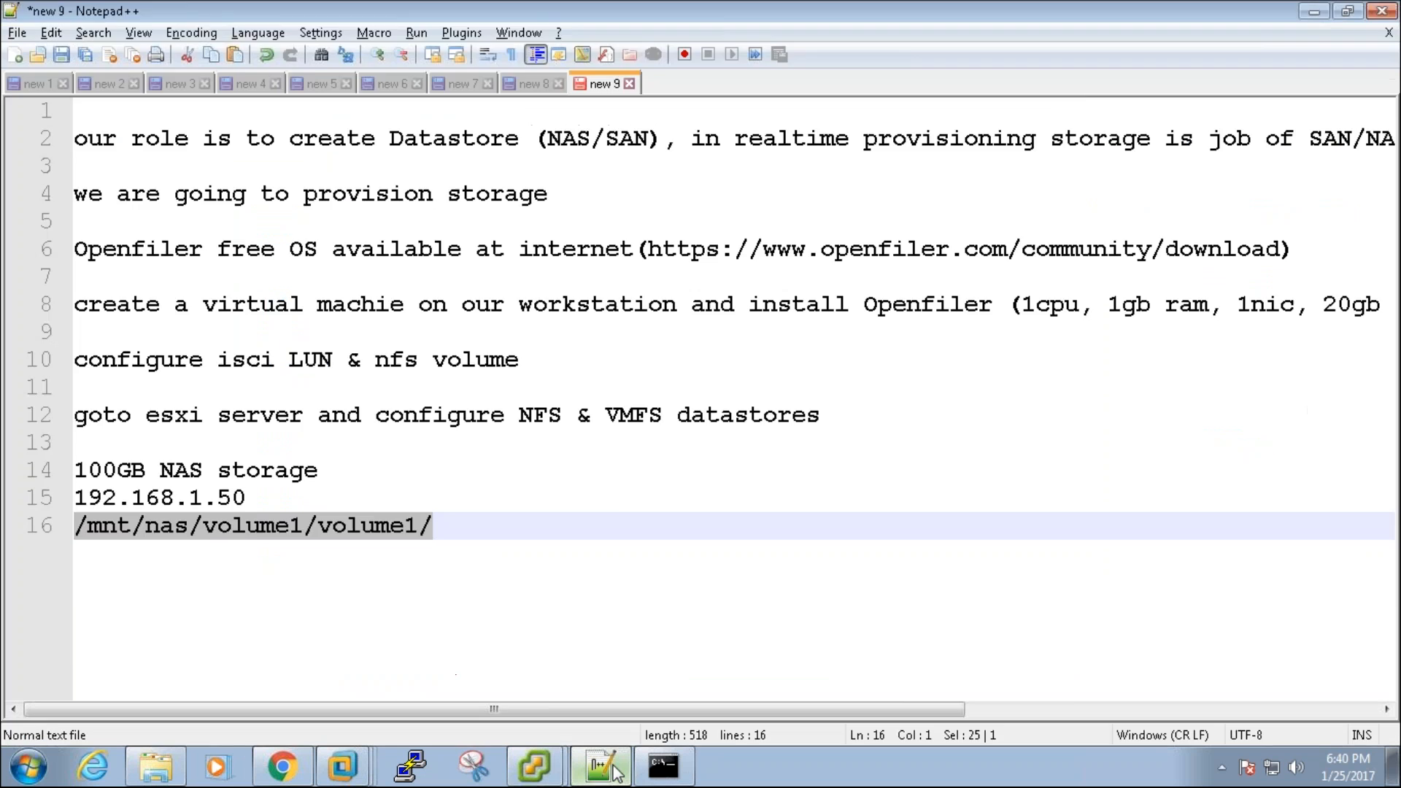
click(614, 766)
click(676, 469)
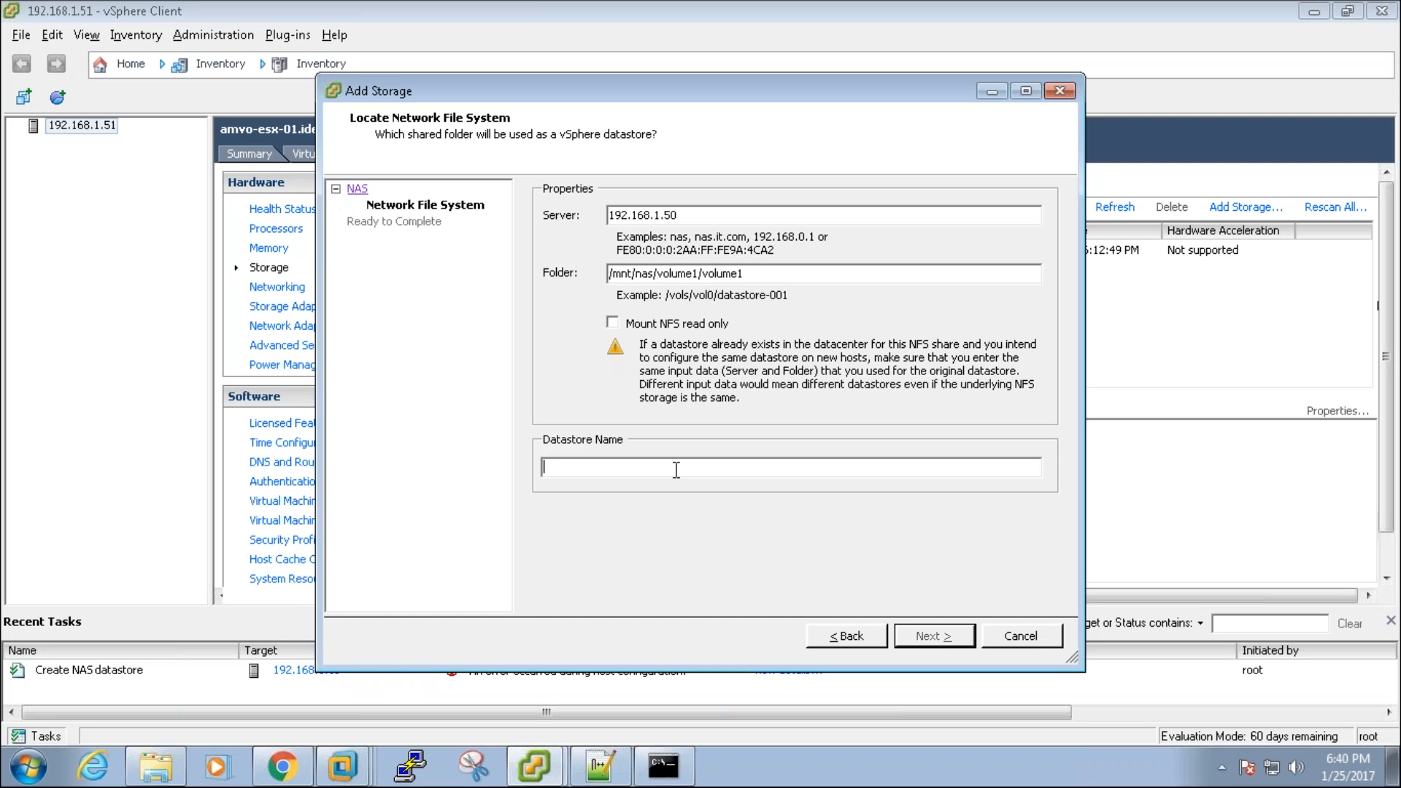
text(NAS-VOLUME)
text(-01)
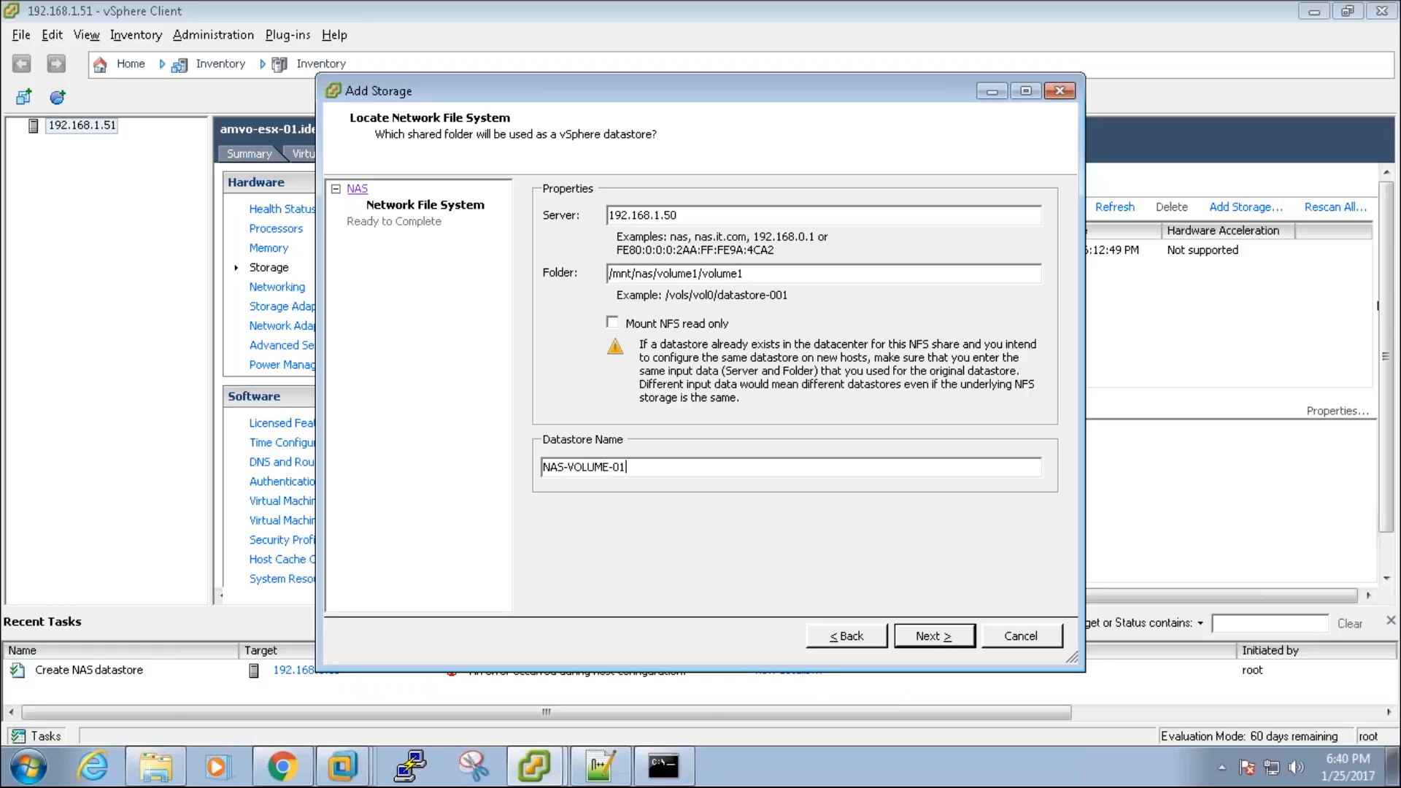
click(953, 633)
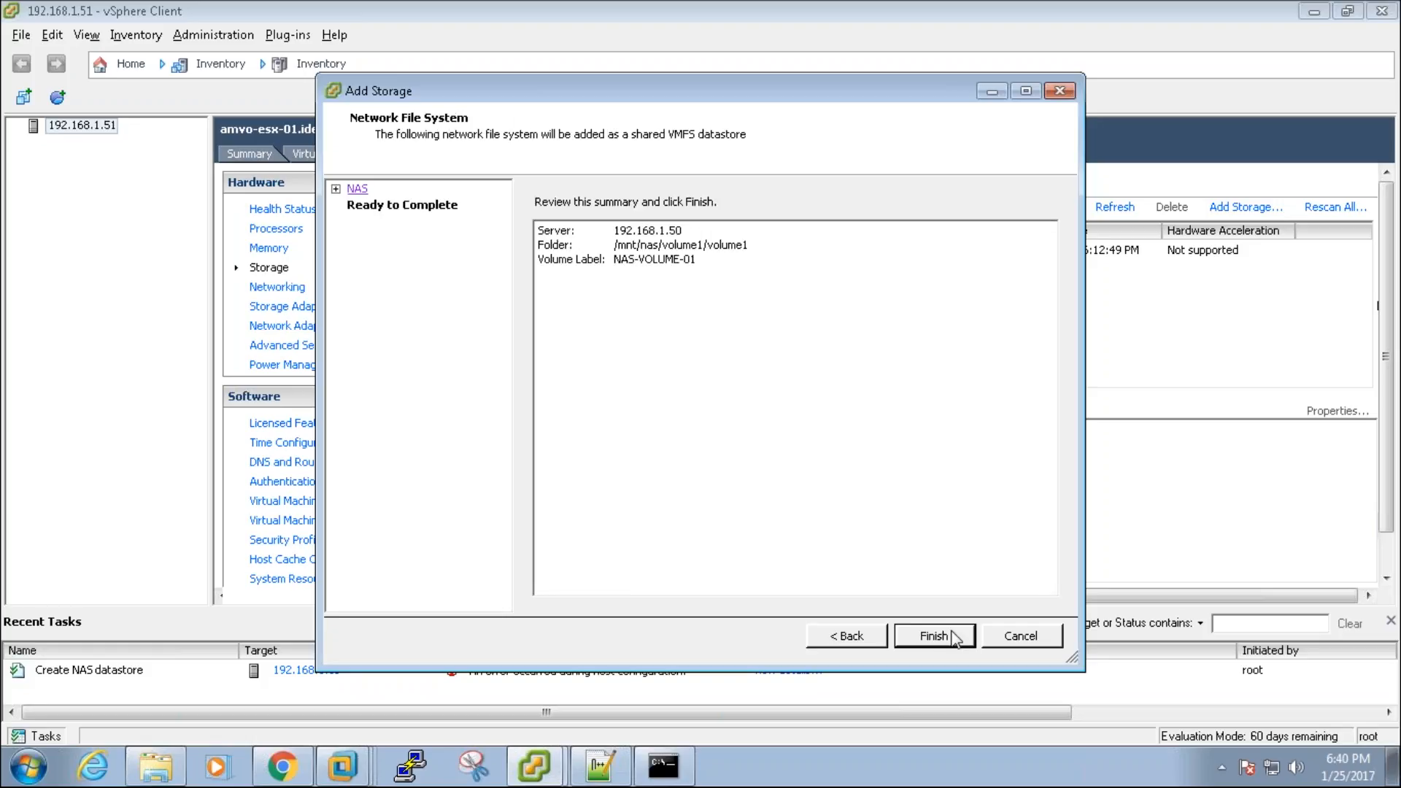
click(953, 633)
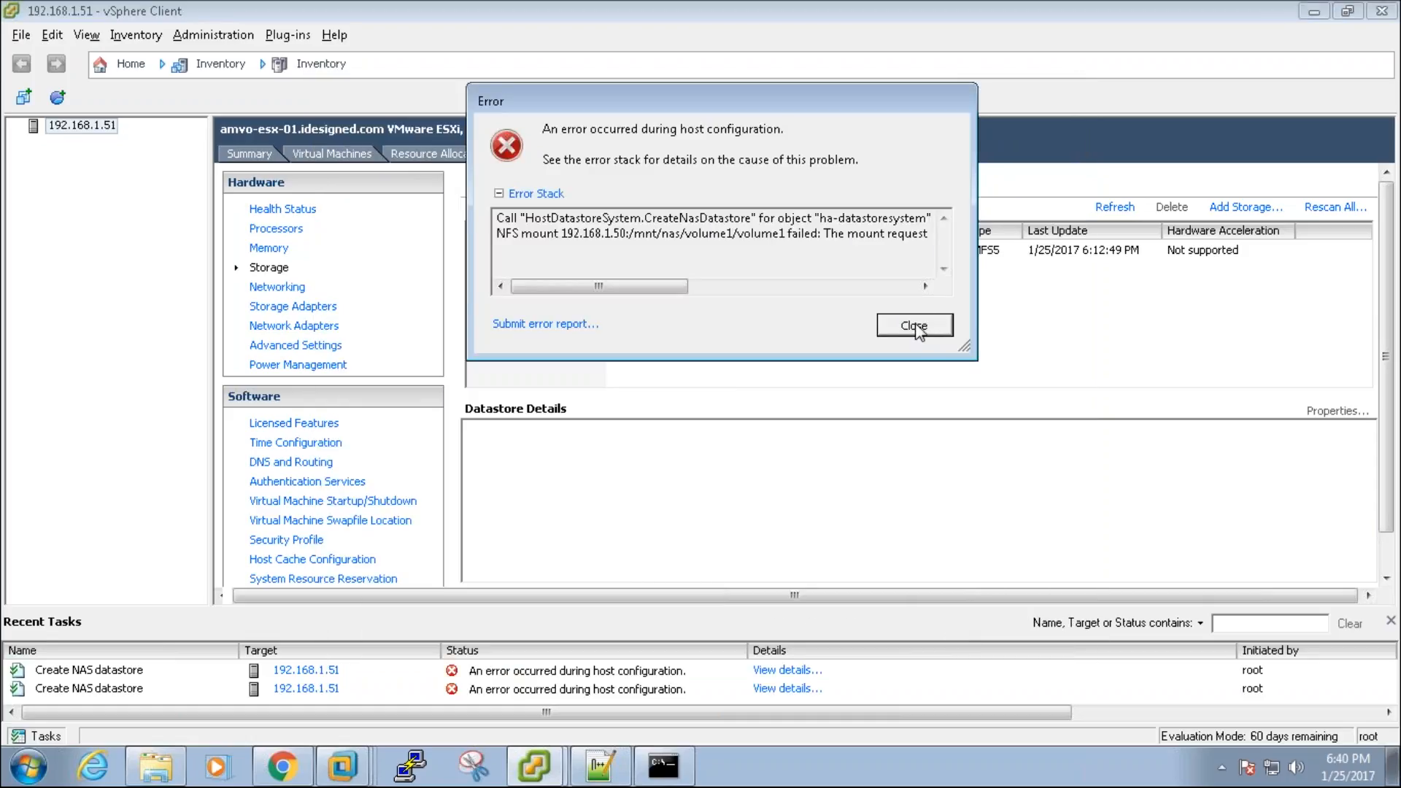
click(916, 327)
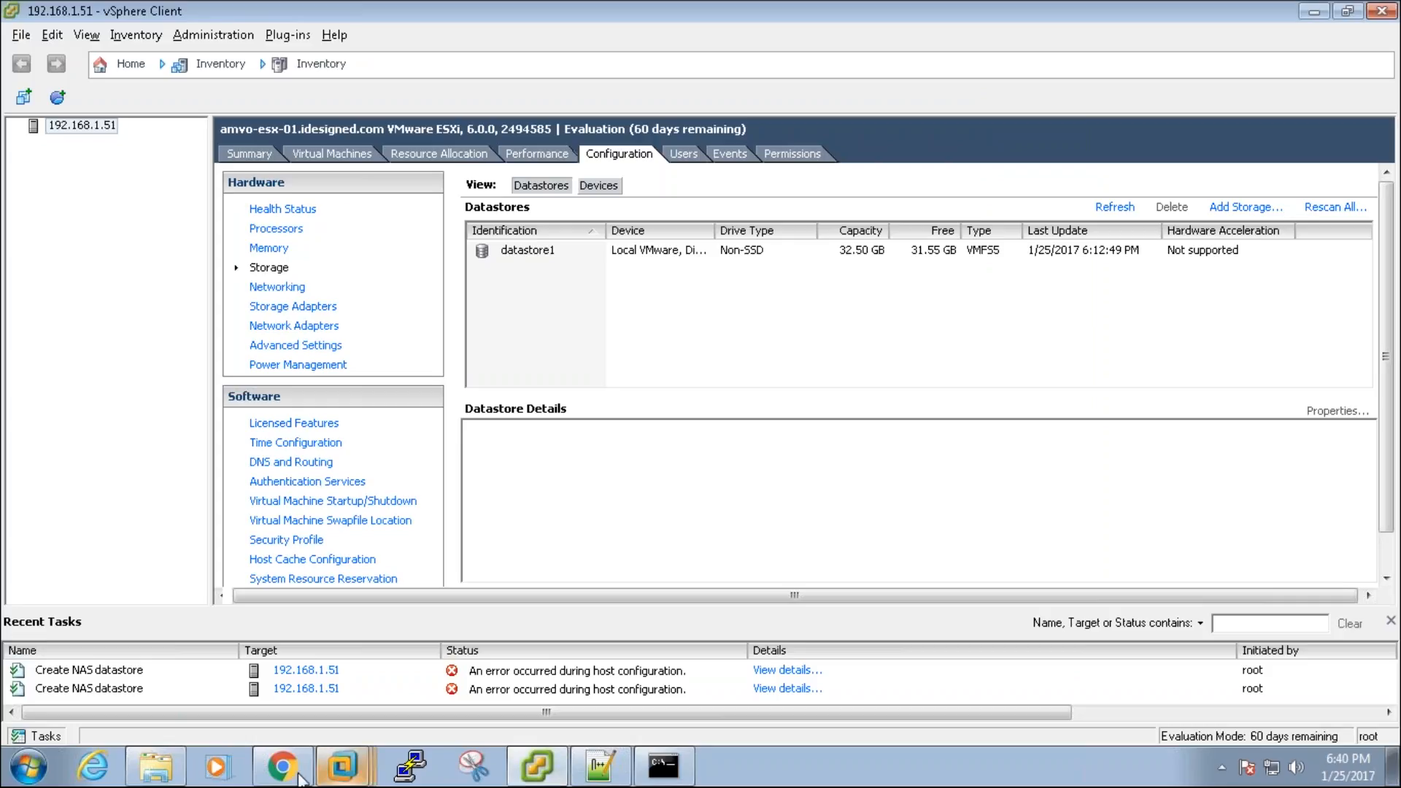
Step: Switch the volume1 share back to public guest access and save it
click(299, 779)
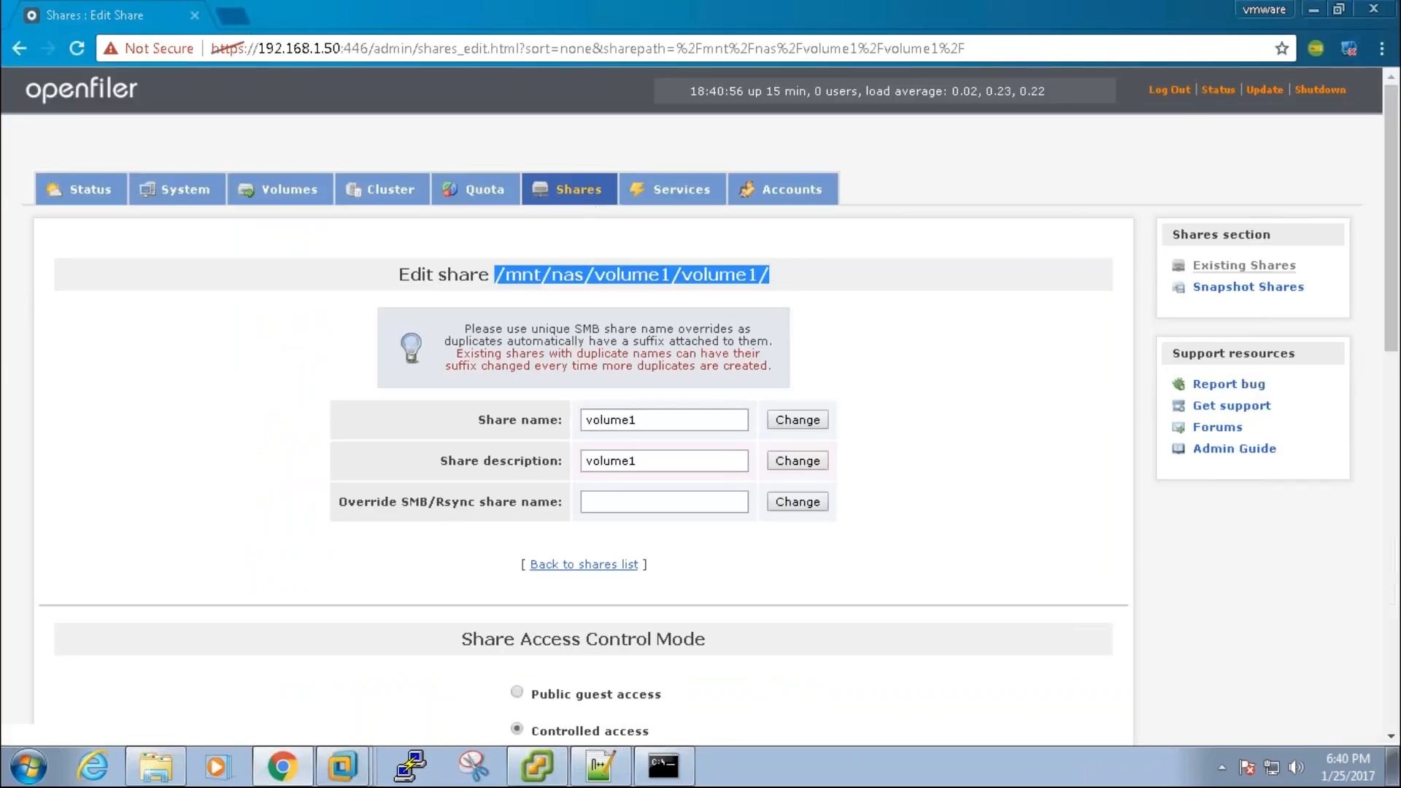
click(516, 691)
scroll(838, 601, down, 8)
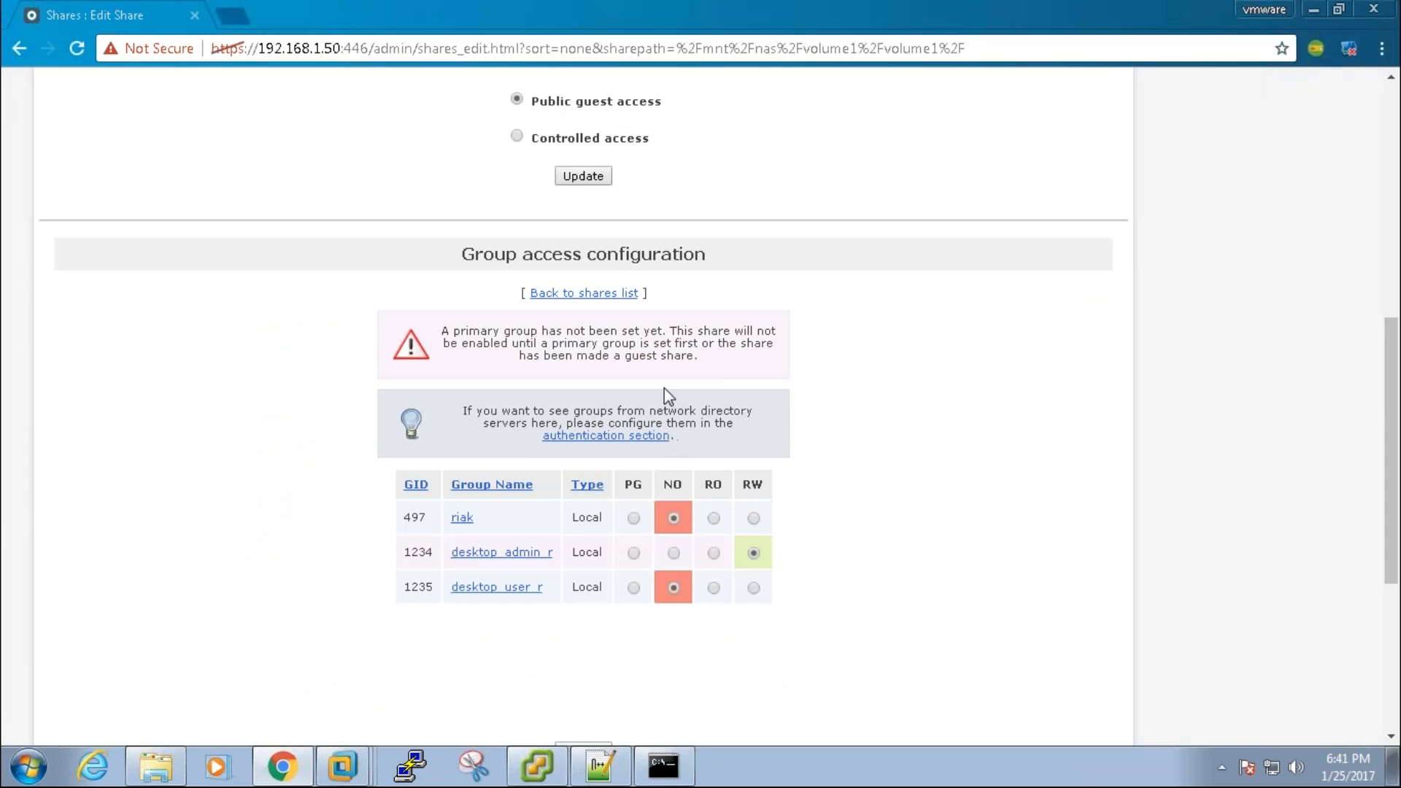
click(583, 178)
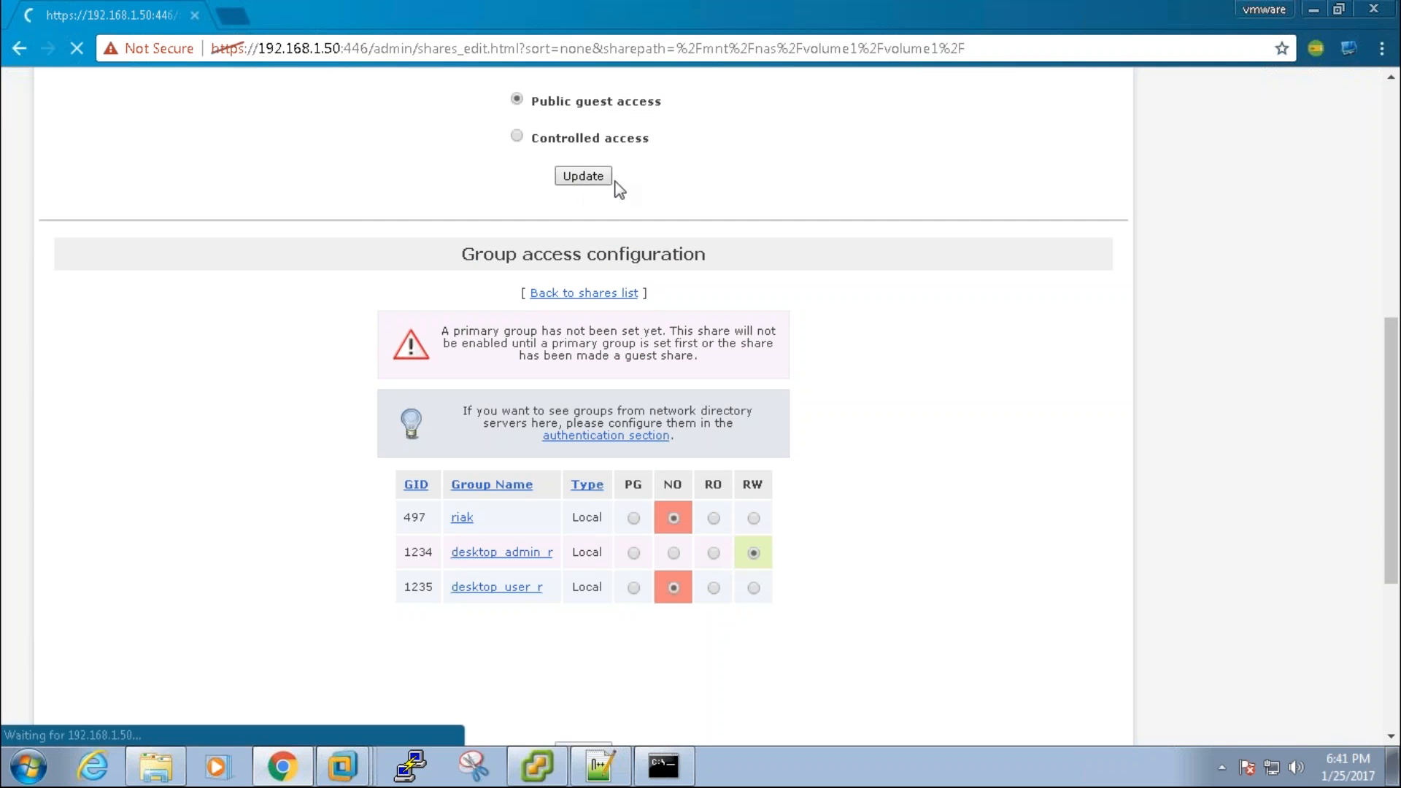
key(alt+Tab)
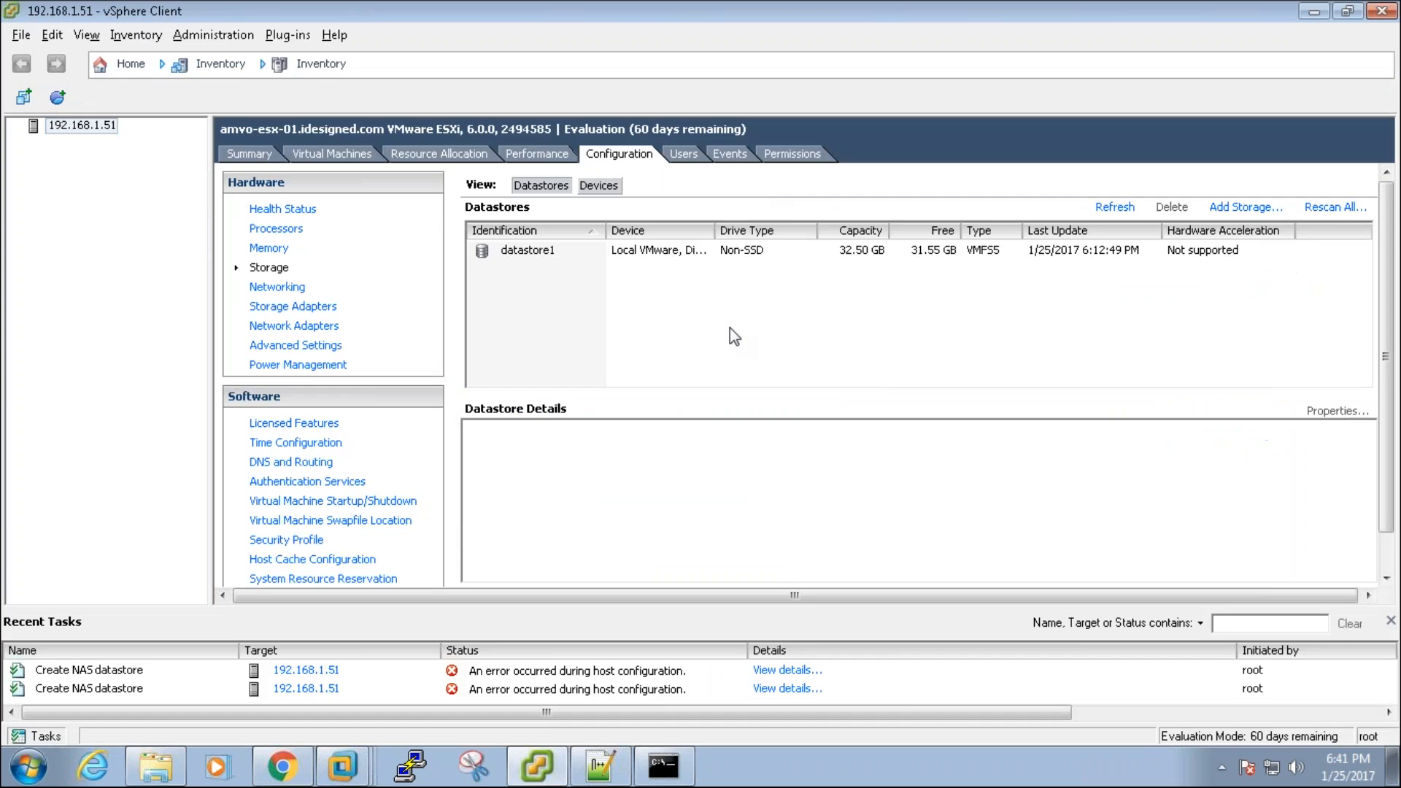
Step: Add NFS datastore NAS from 192.168.1.50 folder /mnt/nas/volume1/volume1 and dismiss the error
click(1226, 207)
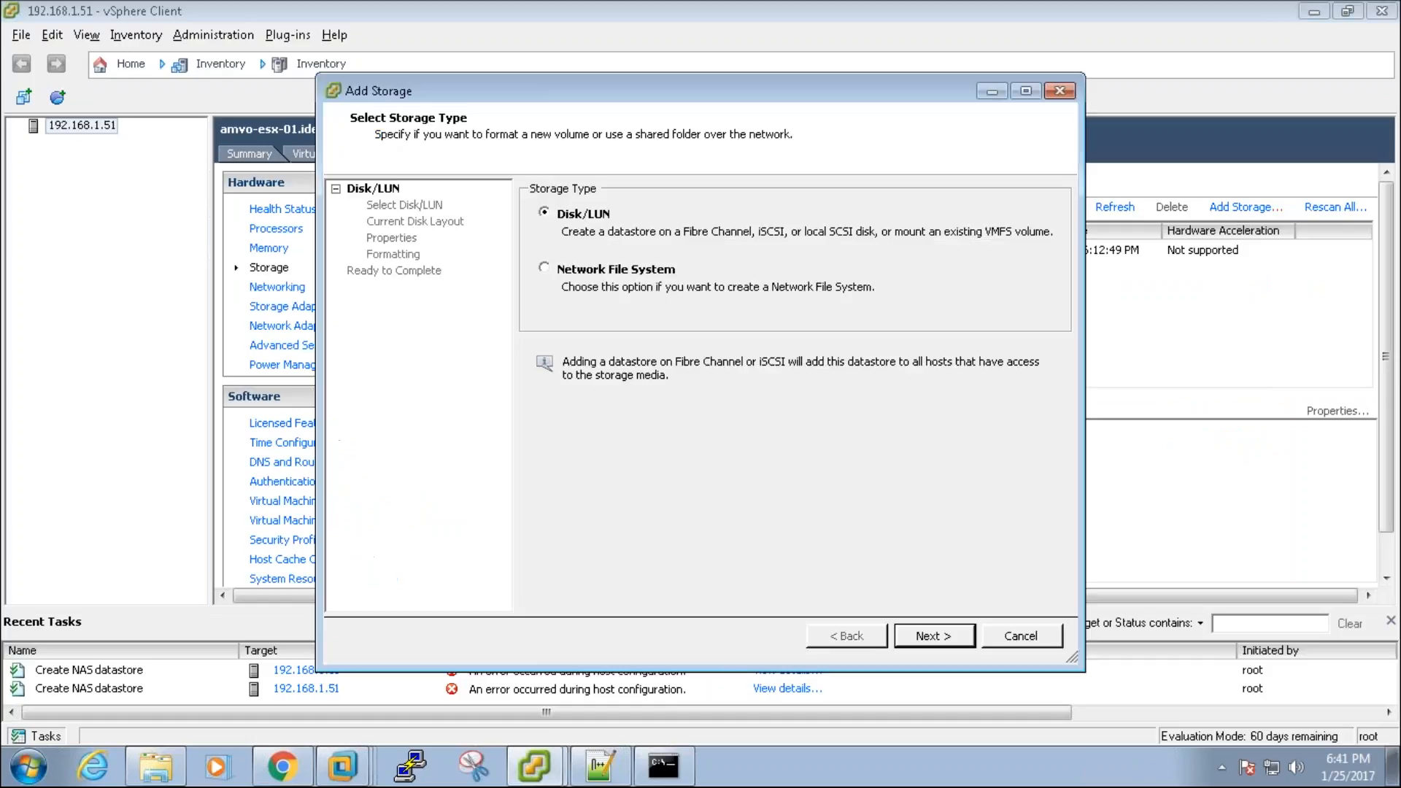
click(633, 272)
key(Return)
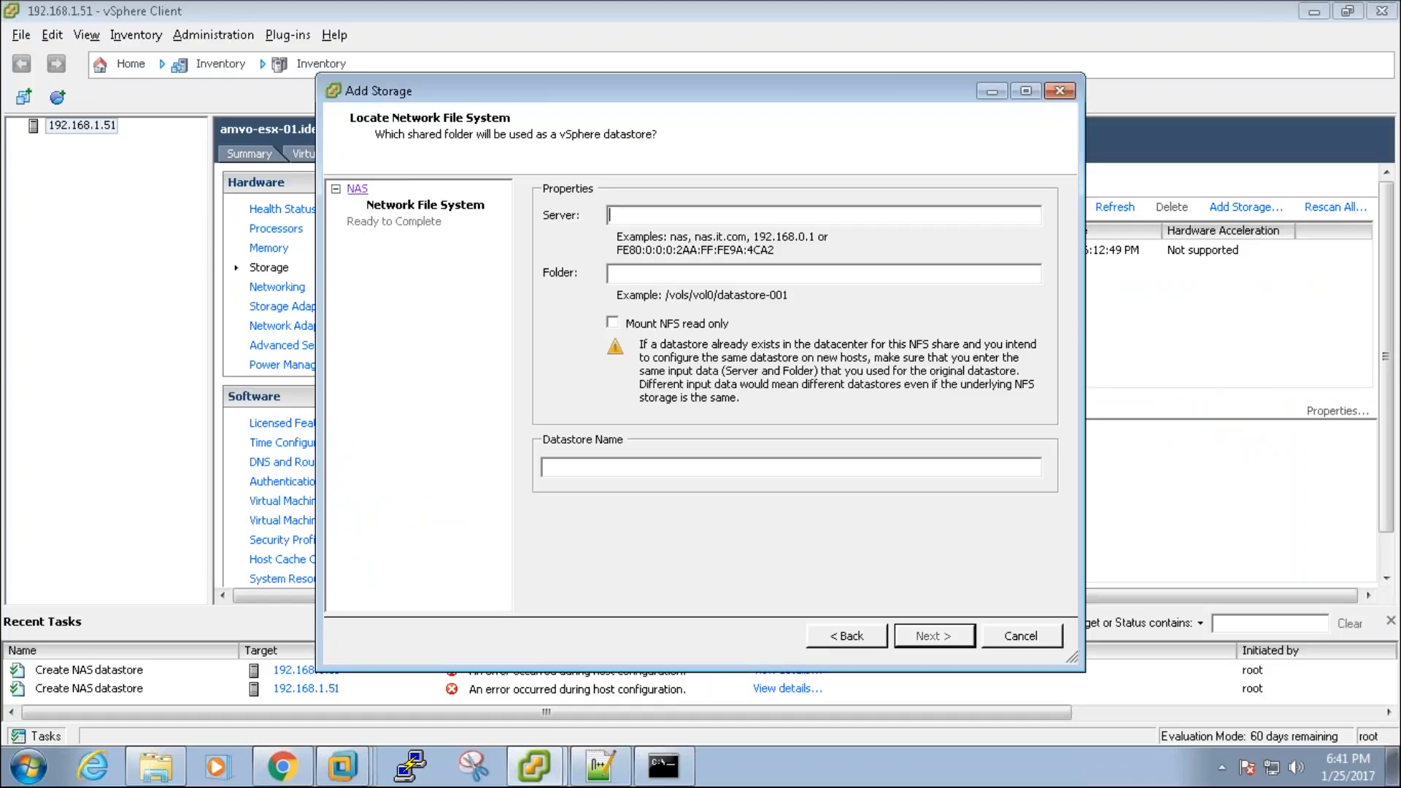
text(192.168.1.50)
text(/mnt/nas/volume1/volume1/)
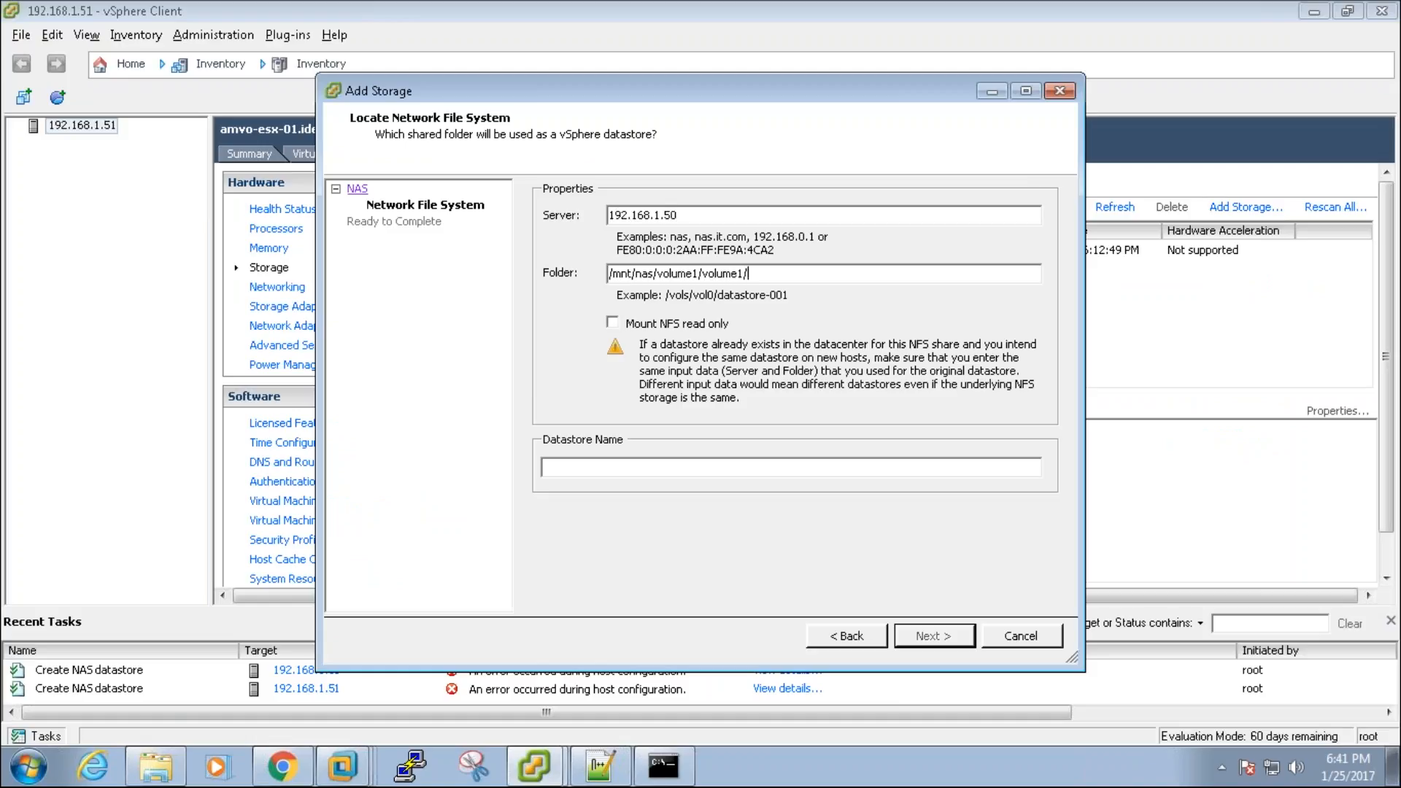
click(651, 466)
text(NAS)
click(951, 637)
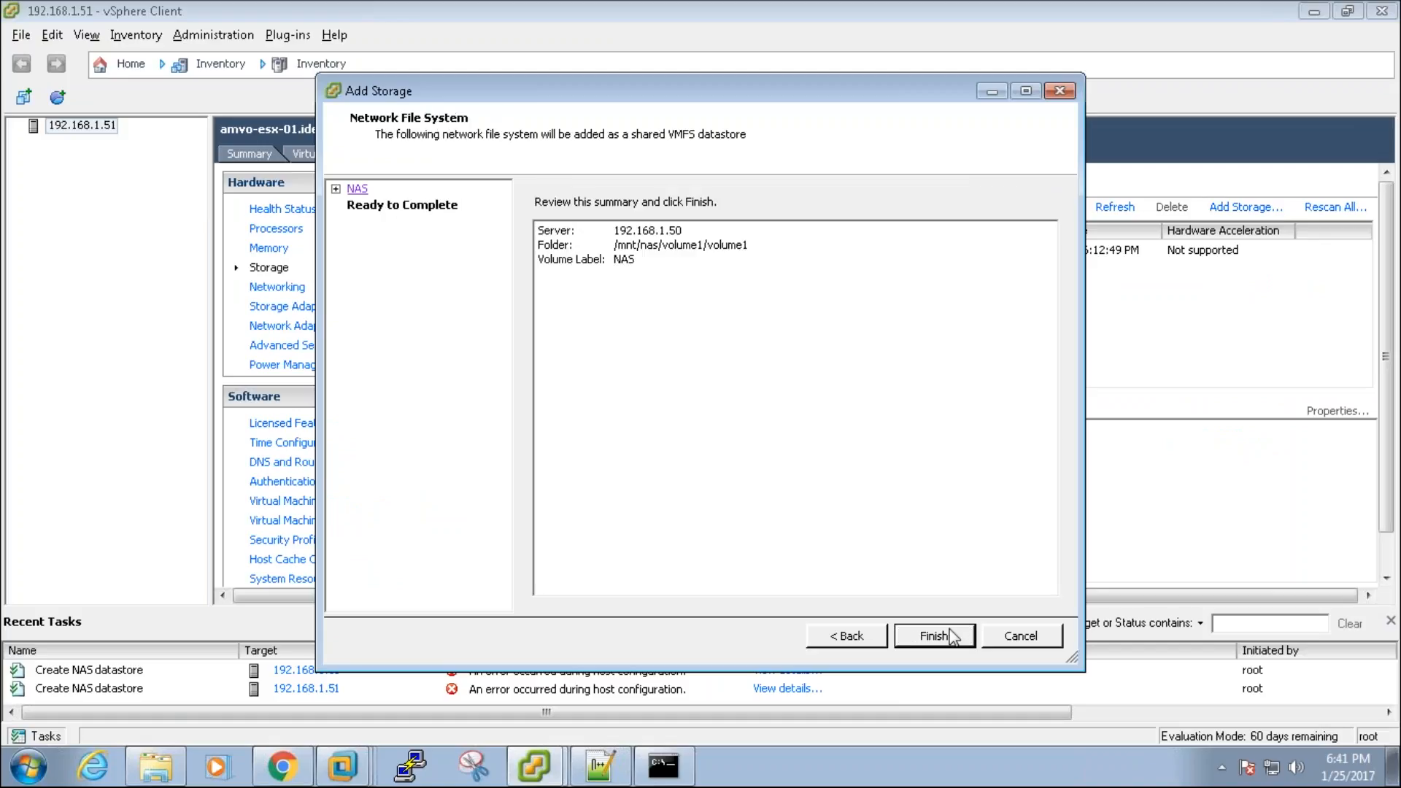
click(950, 637)
click(921, 326)
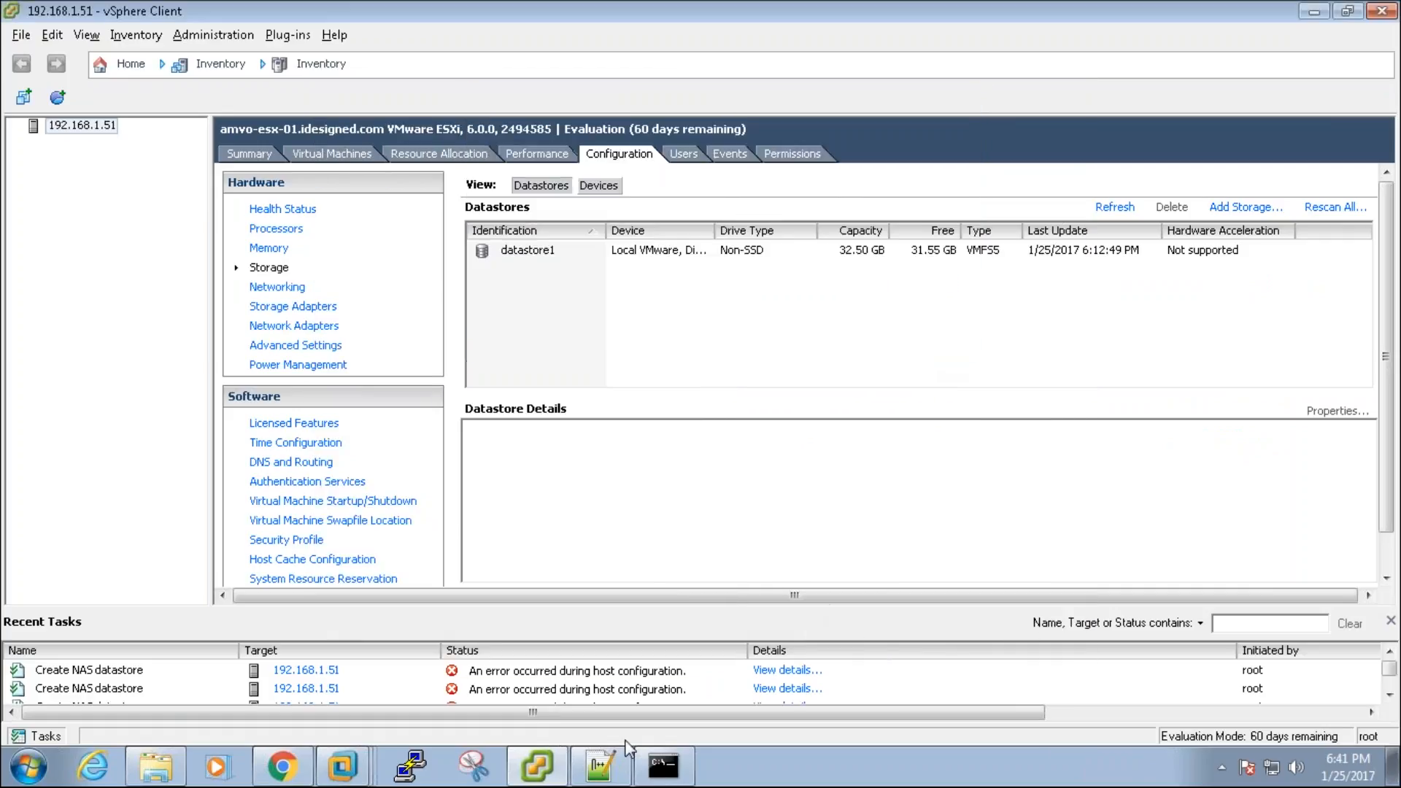
click(281, 766)
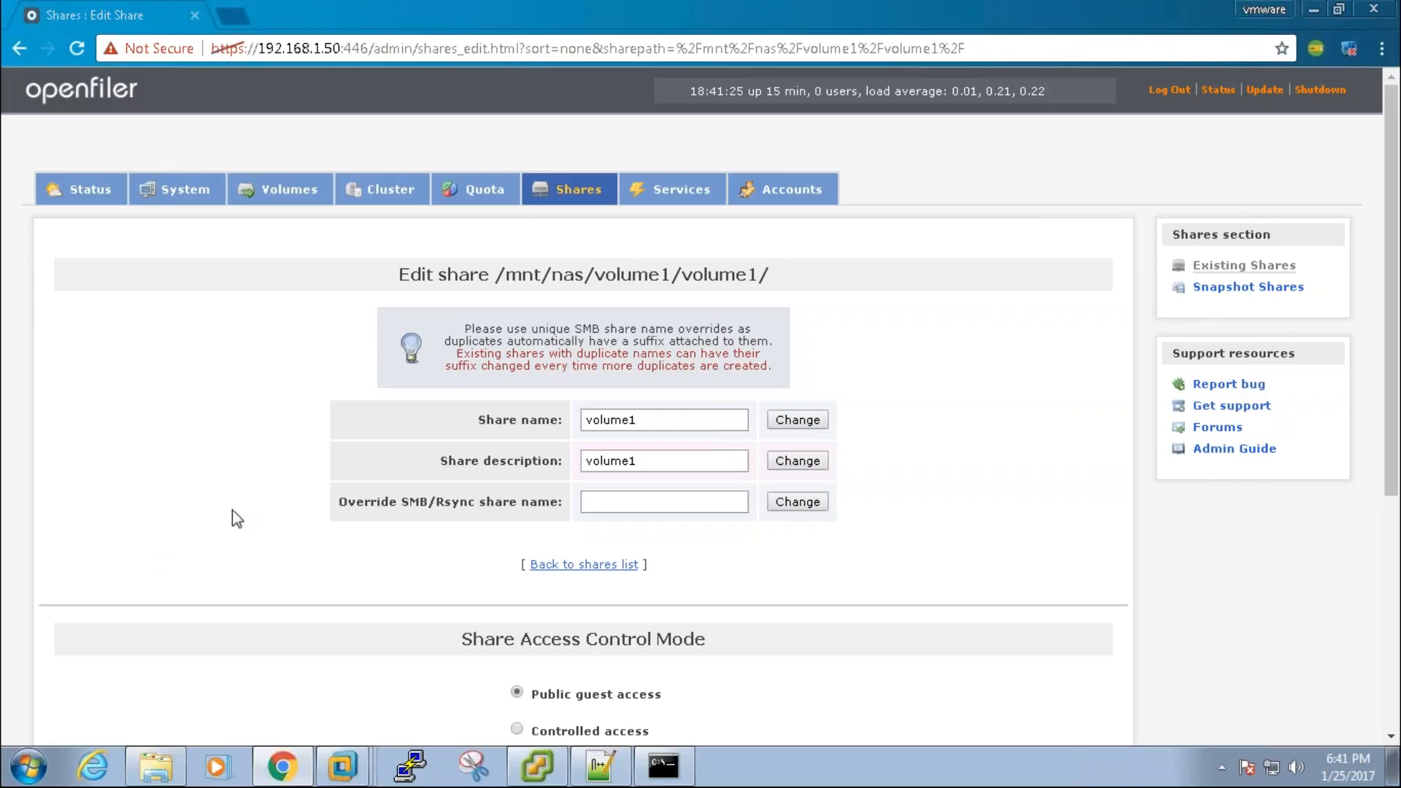
Step: Look over Openfiler's network shares list and its nas volume1 link
click(543, 196)
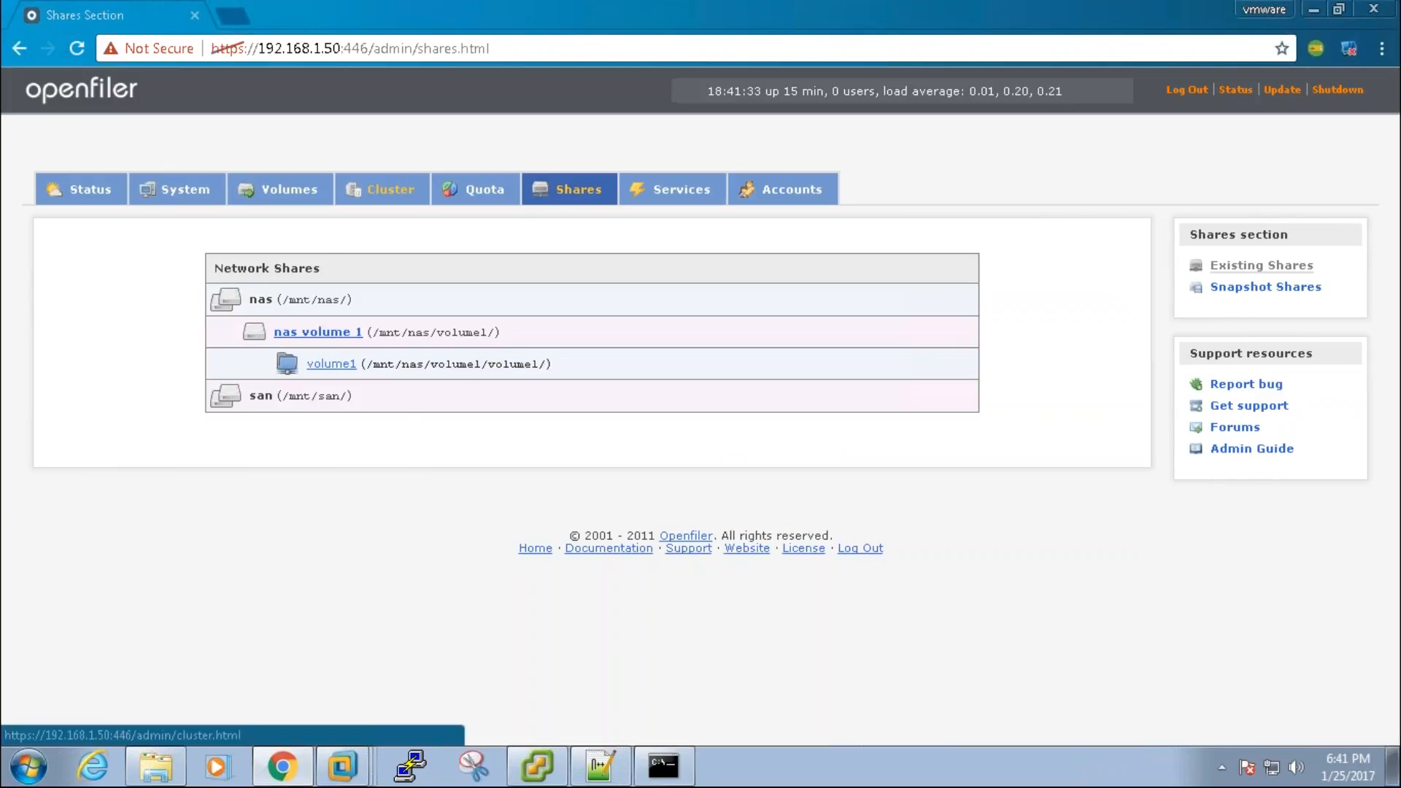
right_click(308, 332)
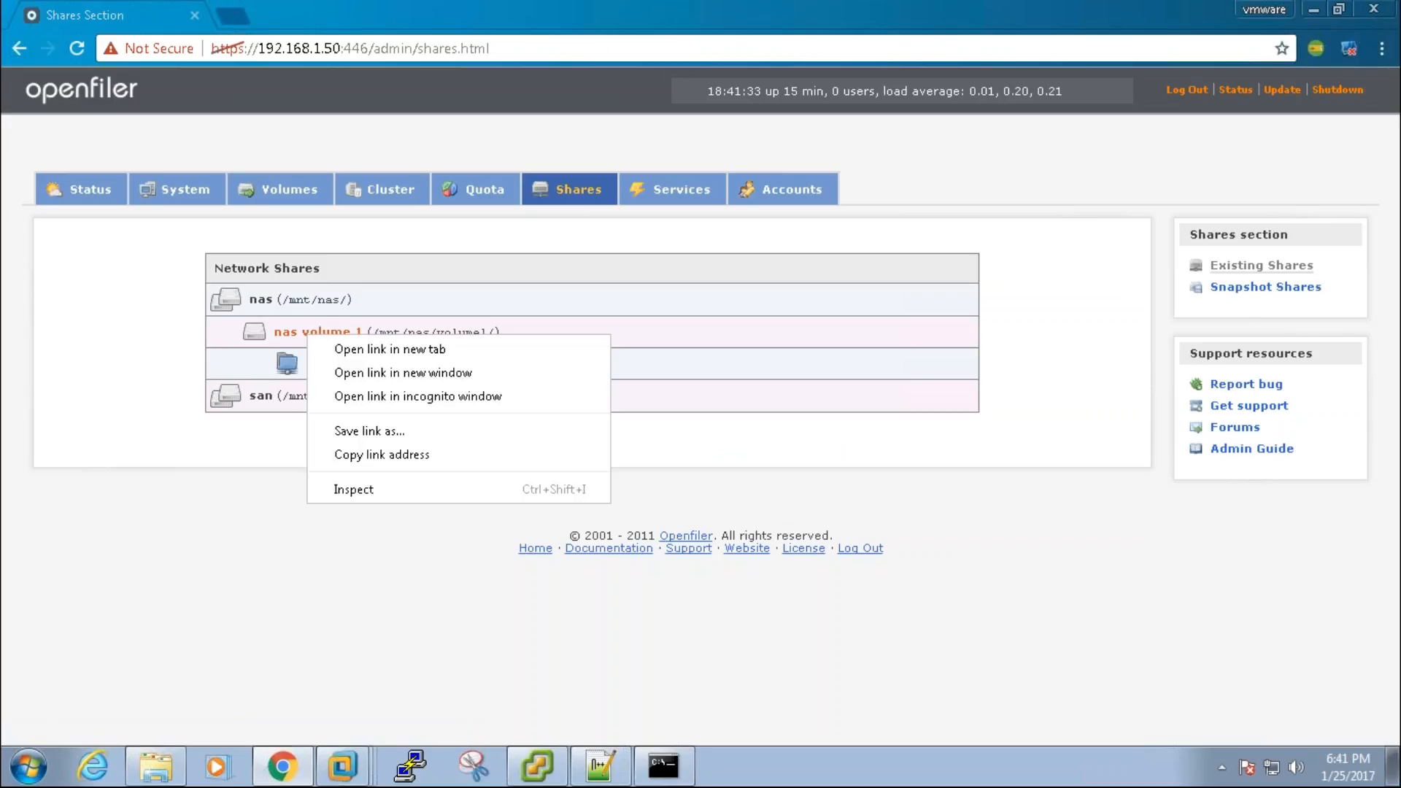
click(335, 287)
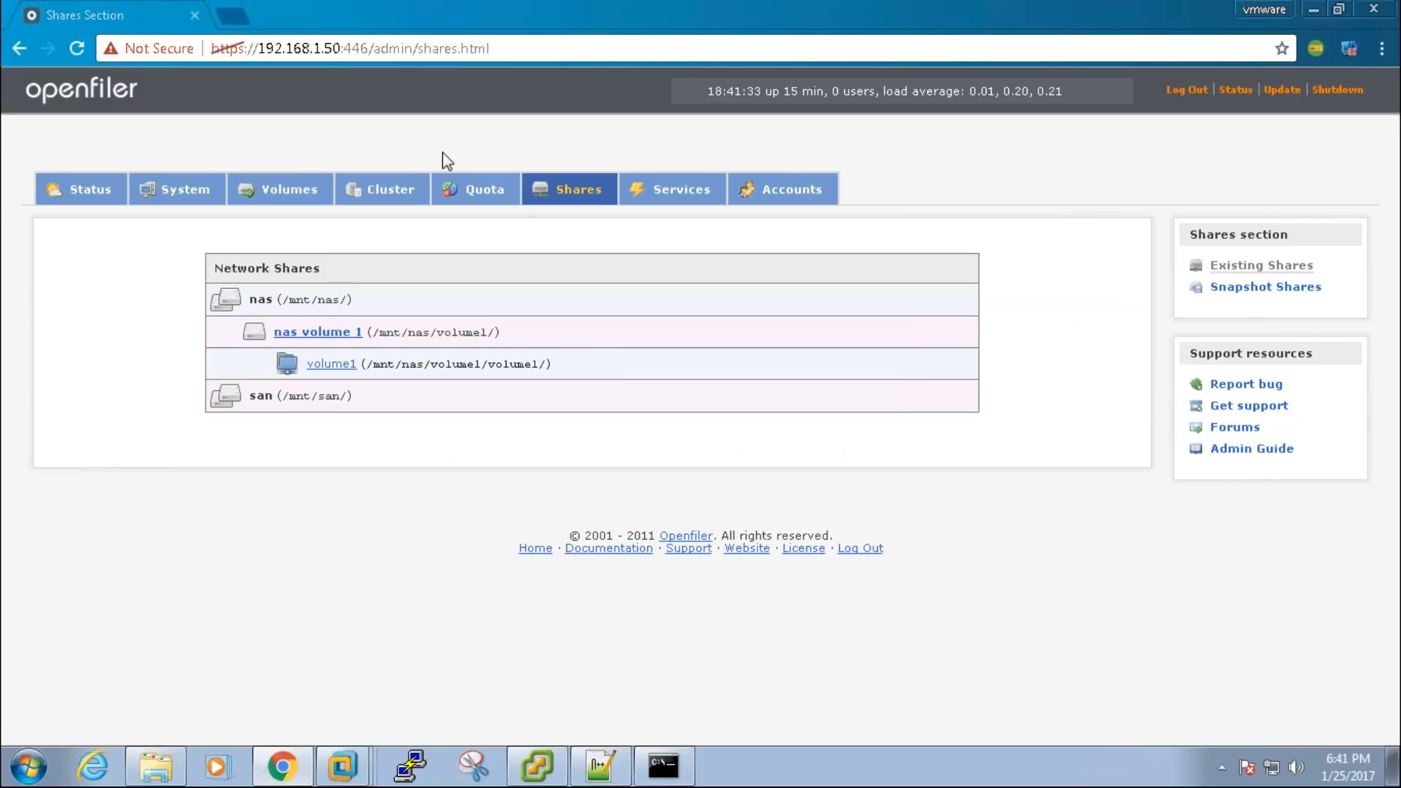
Step: On the Volumes page, cancel the volume1 delete prompt and highlight its XFS file system
click(290, 191)
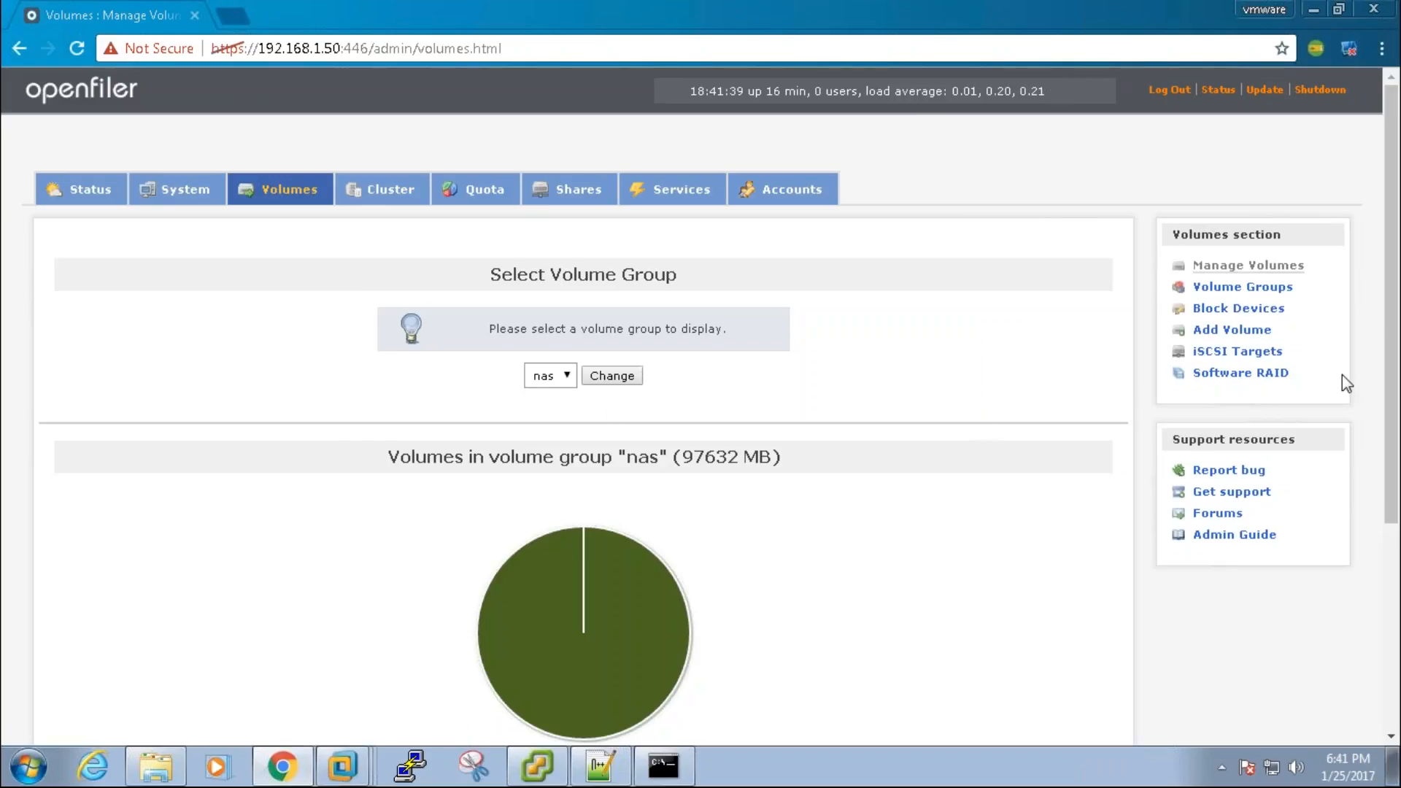
scroll(1395, 378, down, 5)
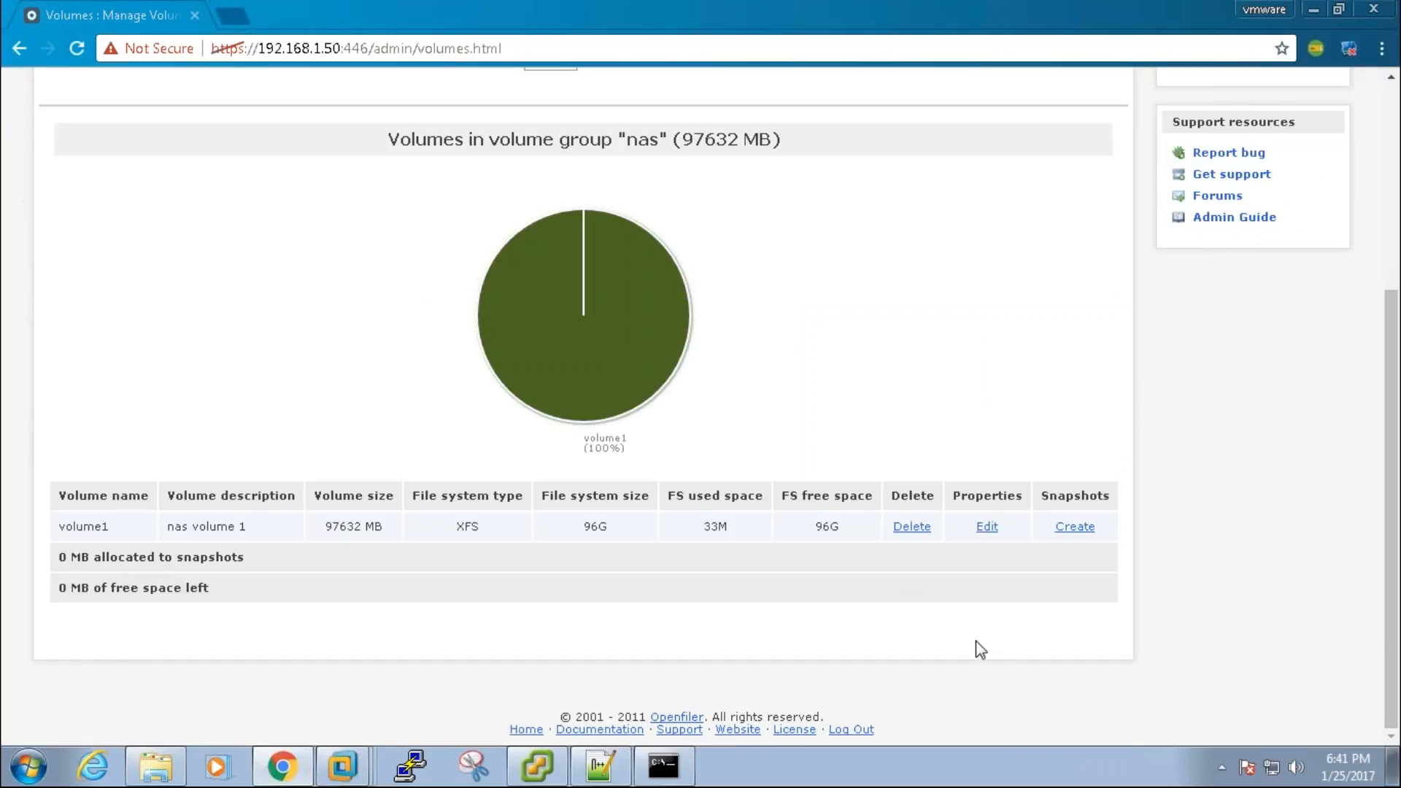
click(921, 526)
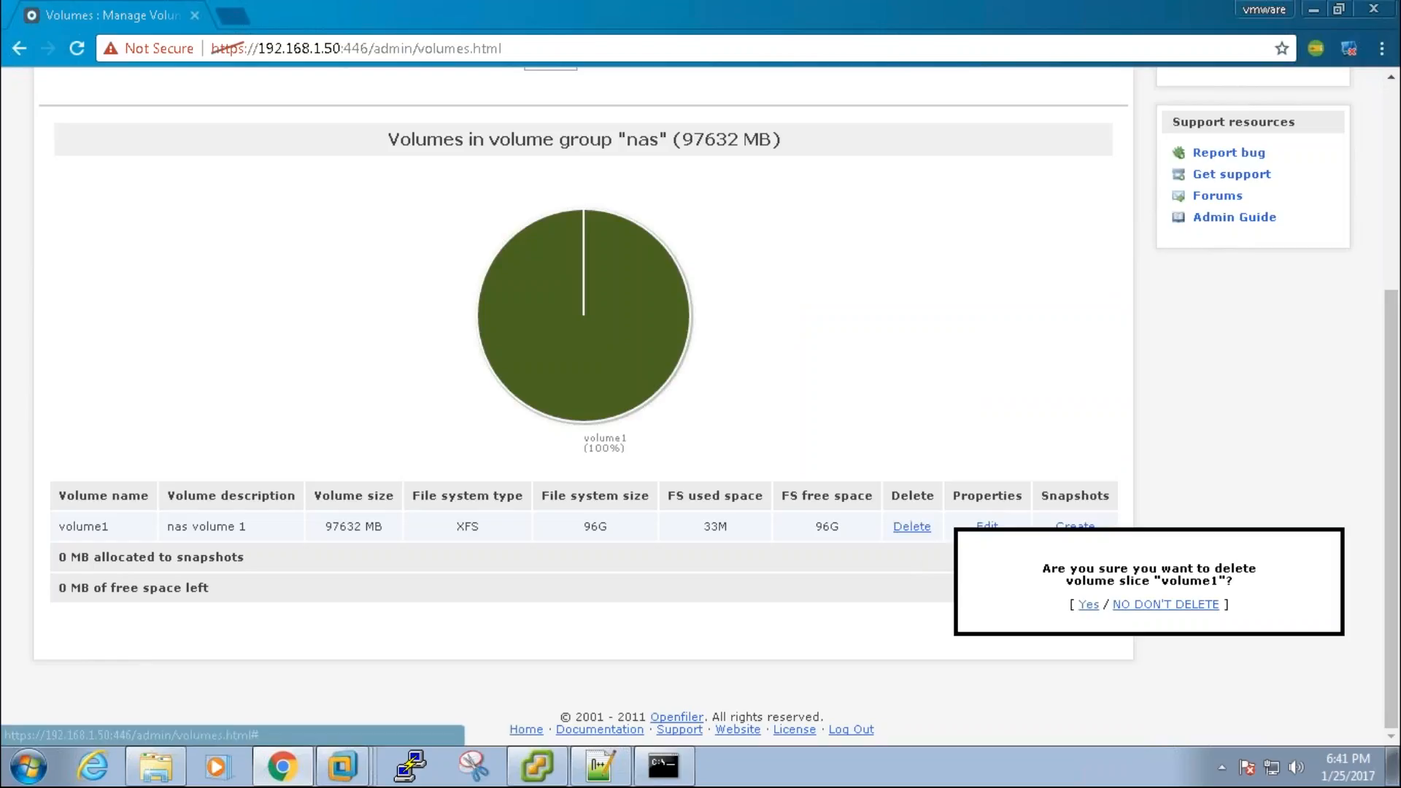
click(1138, 605)
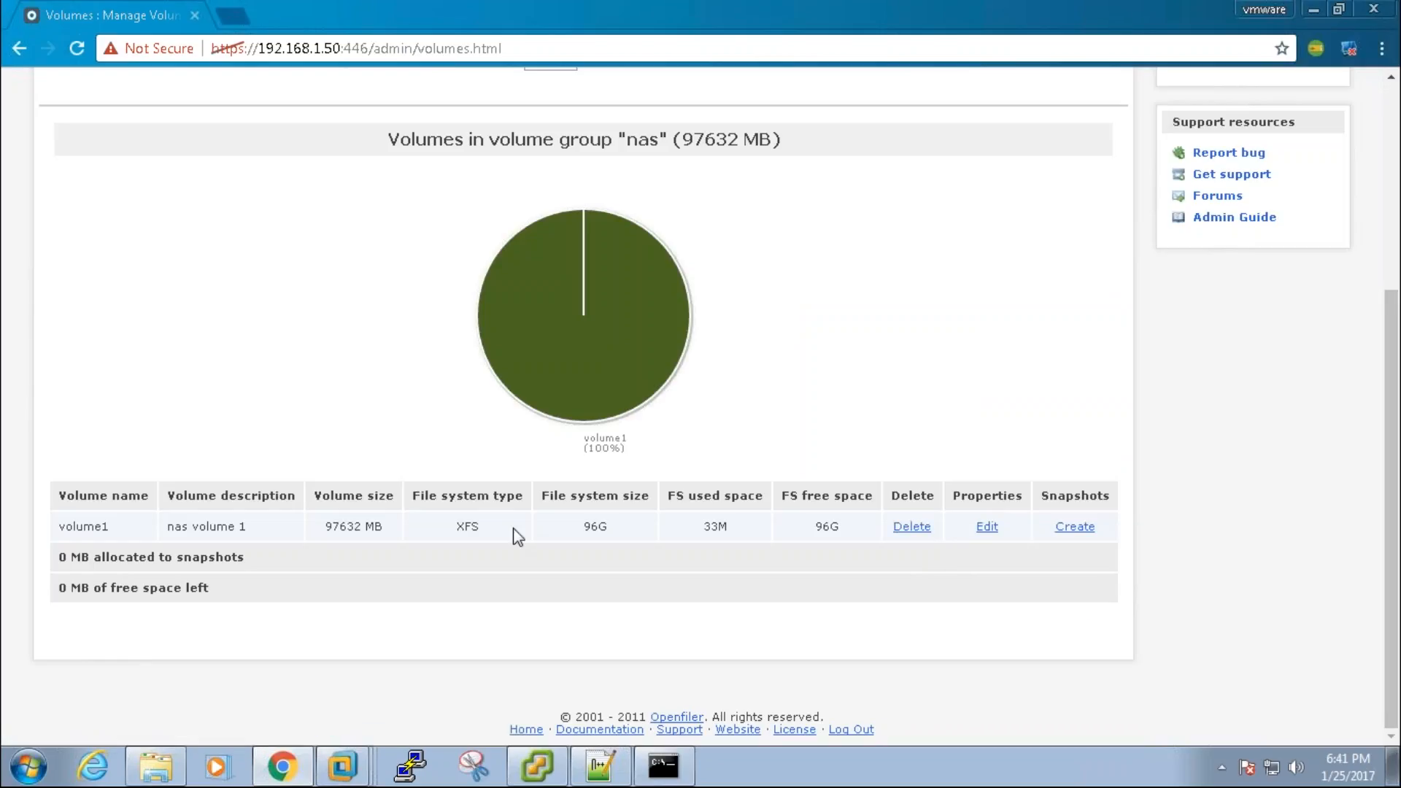
drag(457, 526, 480, 526)
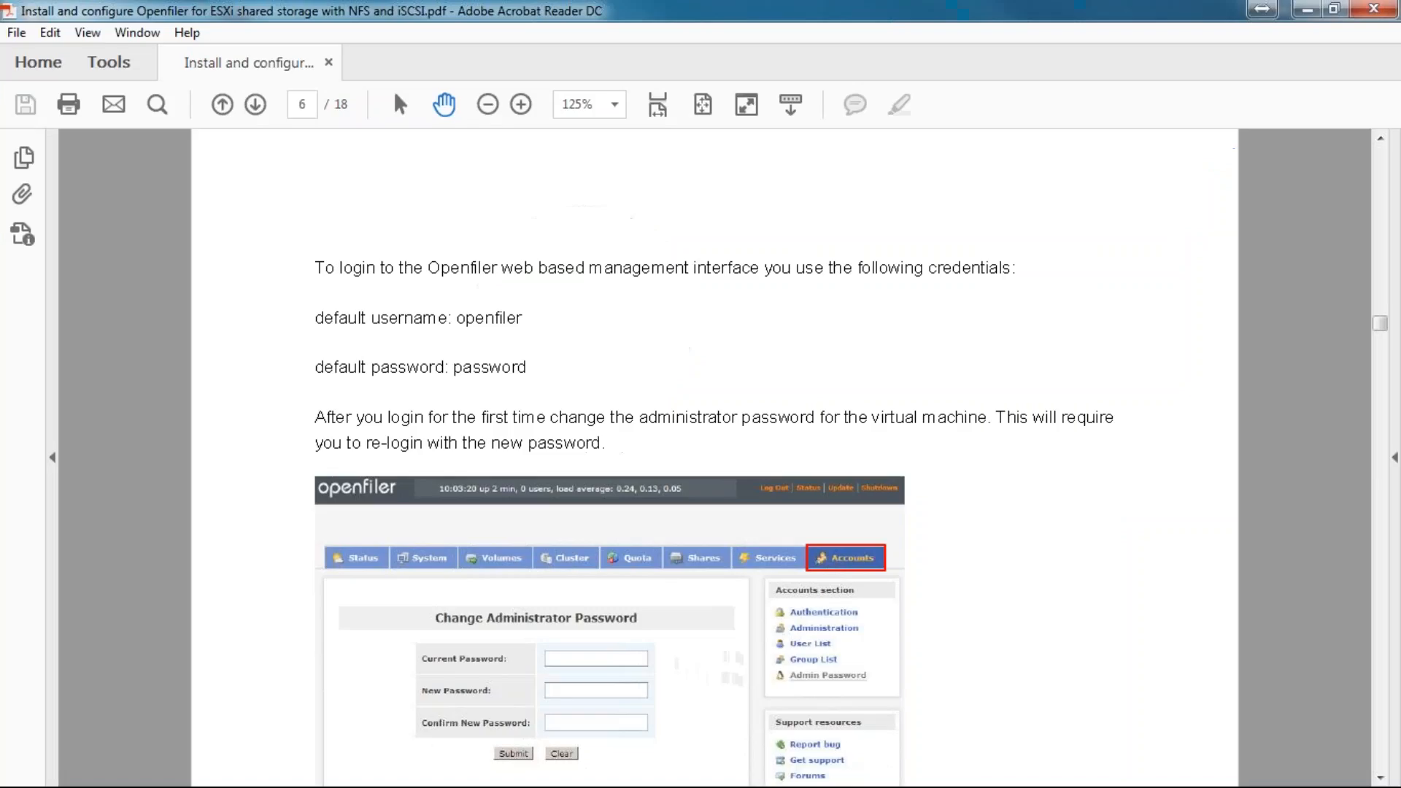
Step: Read the Openfiler guide from page 6 to the page 10 Shares section, then minimize Acrobat Reader
scroll(775, 414, down, 15)
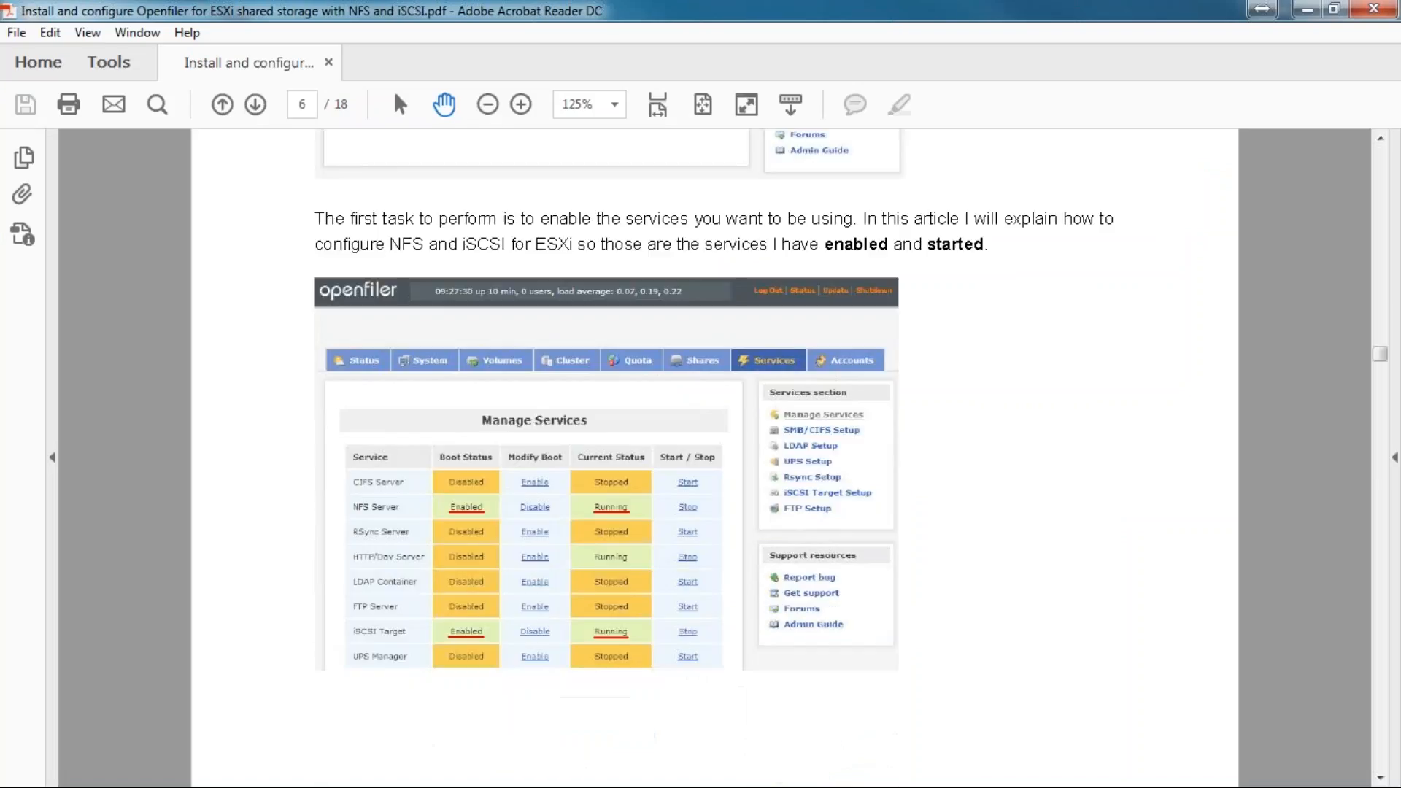
scroll(715, 458, down, 6)
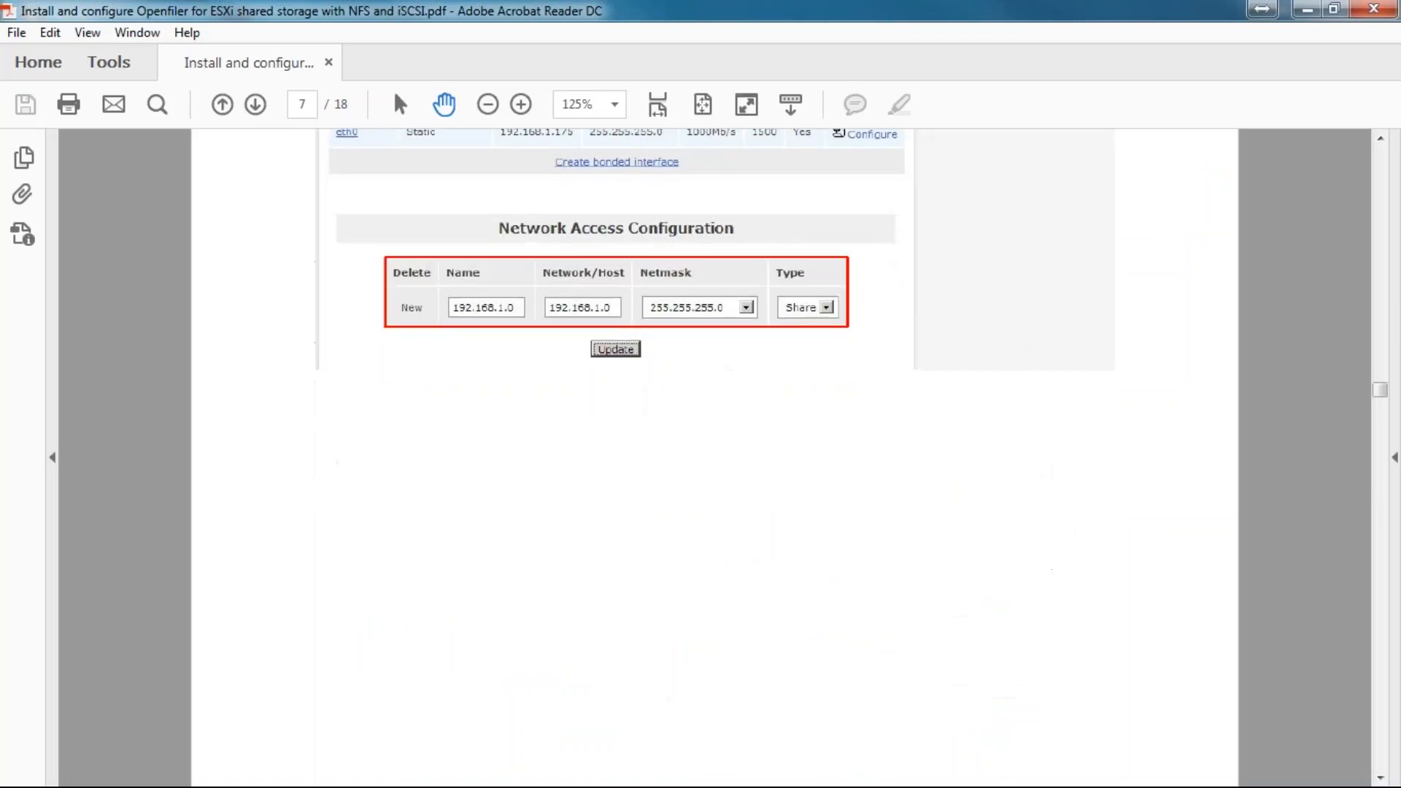
scroll(715, 458, up, 6)
scroll(715, 458, down, 6)
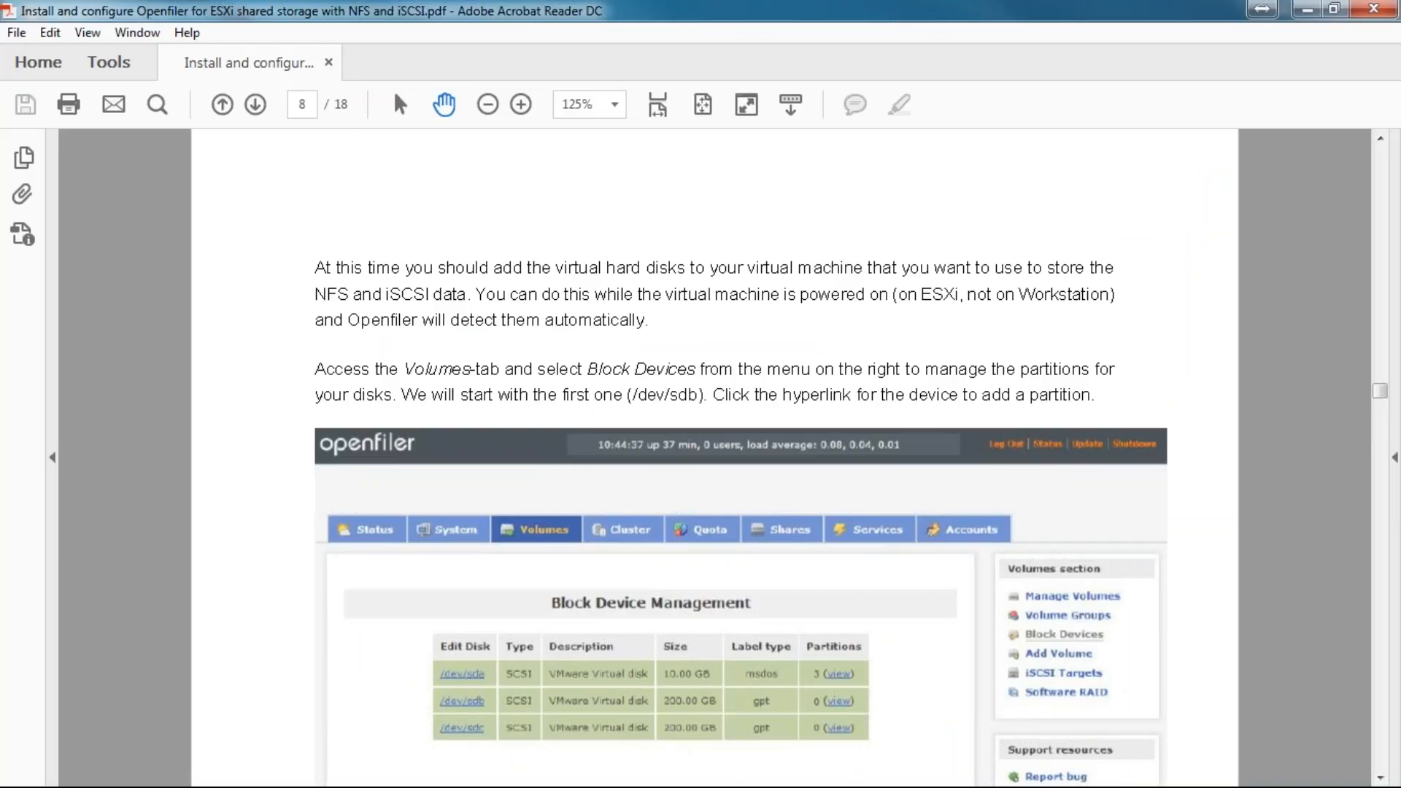
scroll(715, 459, down, 6)
scroll(715, 458, down, 6)
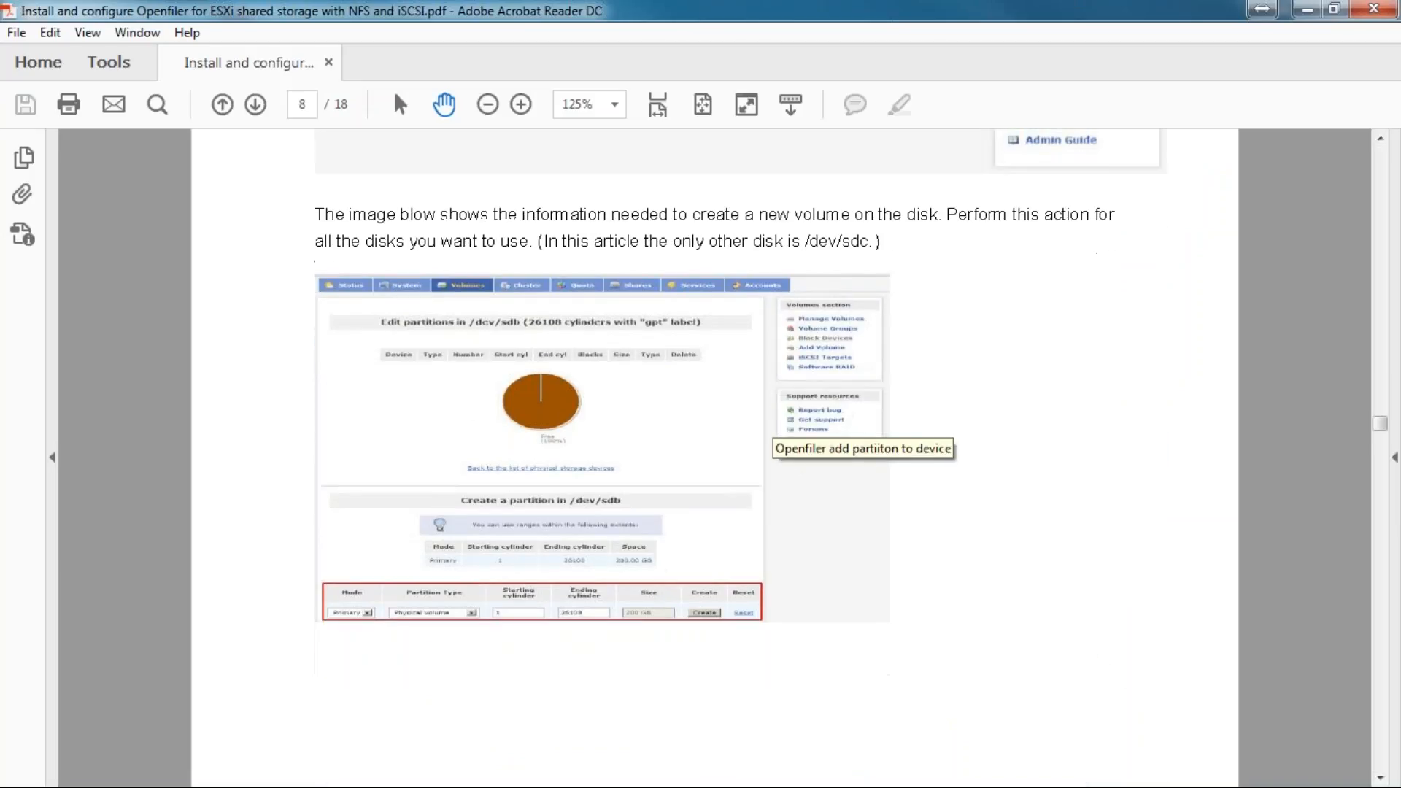
scroll(715, 459, down, 6)
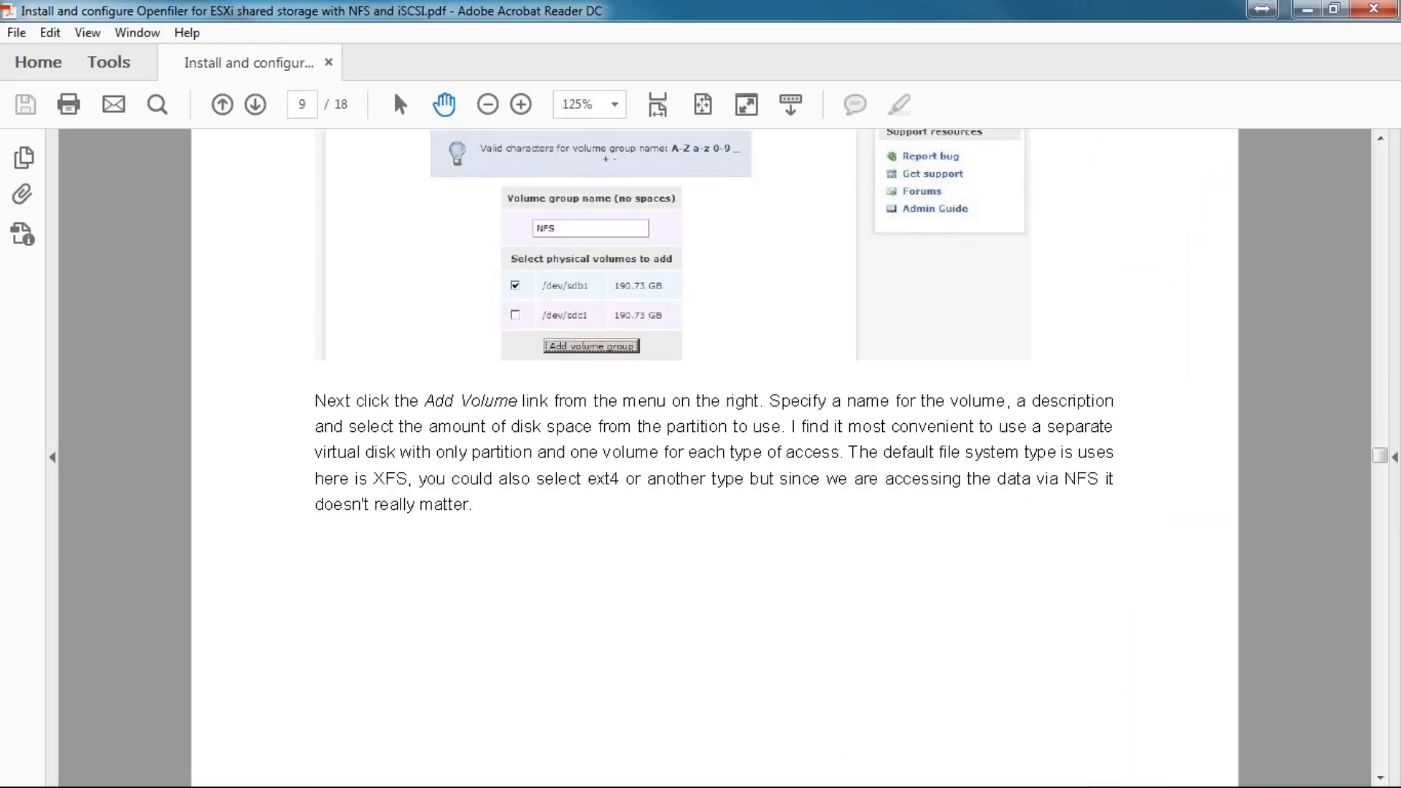
scroll(715, 459, down, 6)
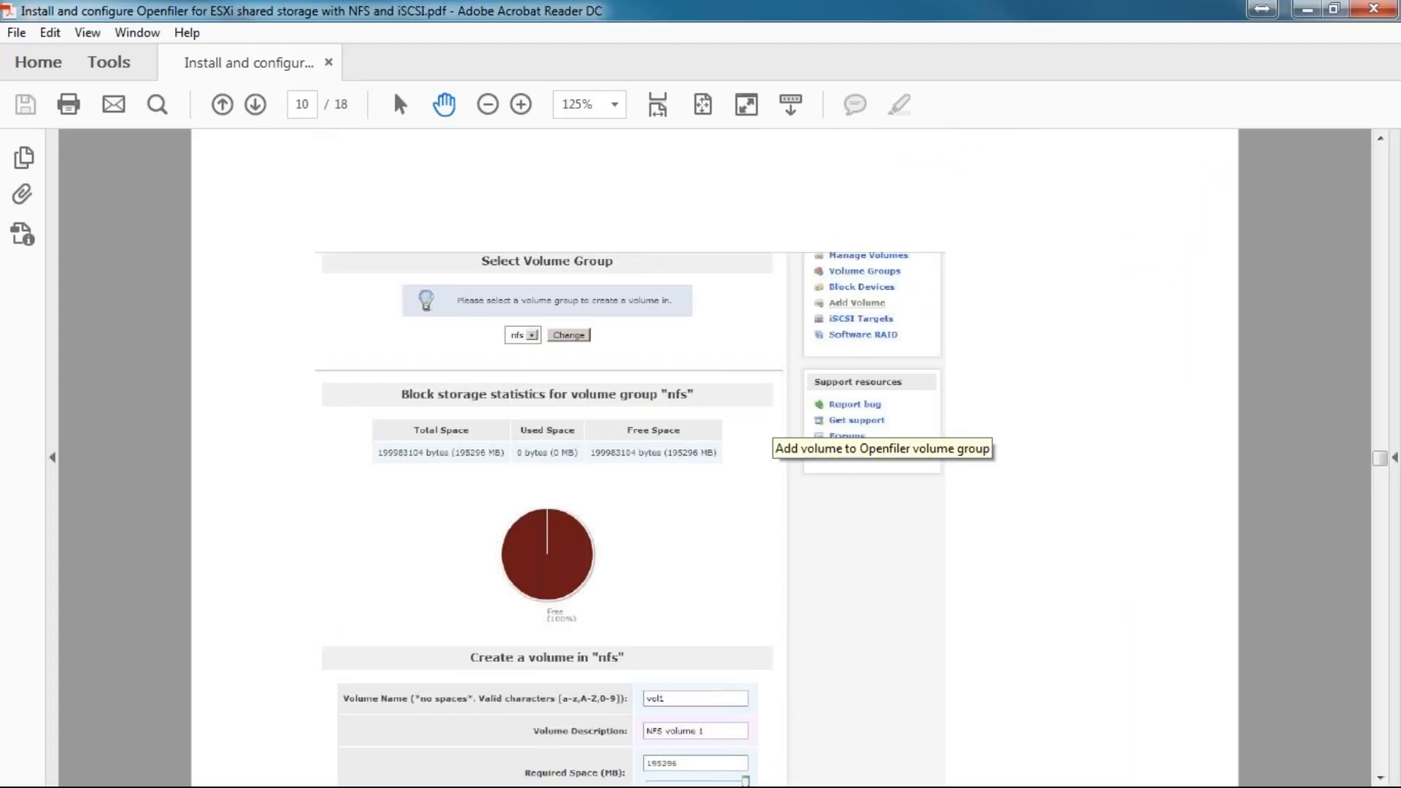
scroll(715, 458, down, 3)
scroll(715, 458, down, 5)
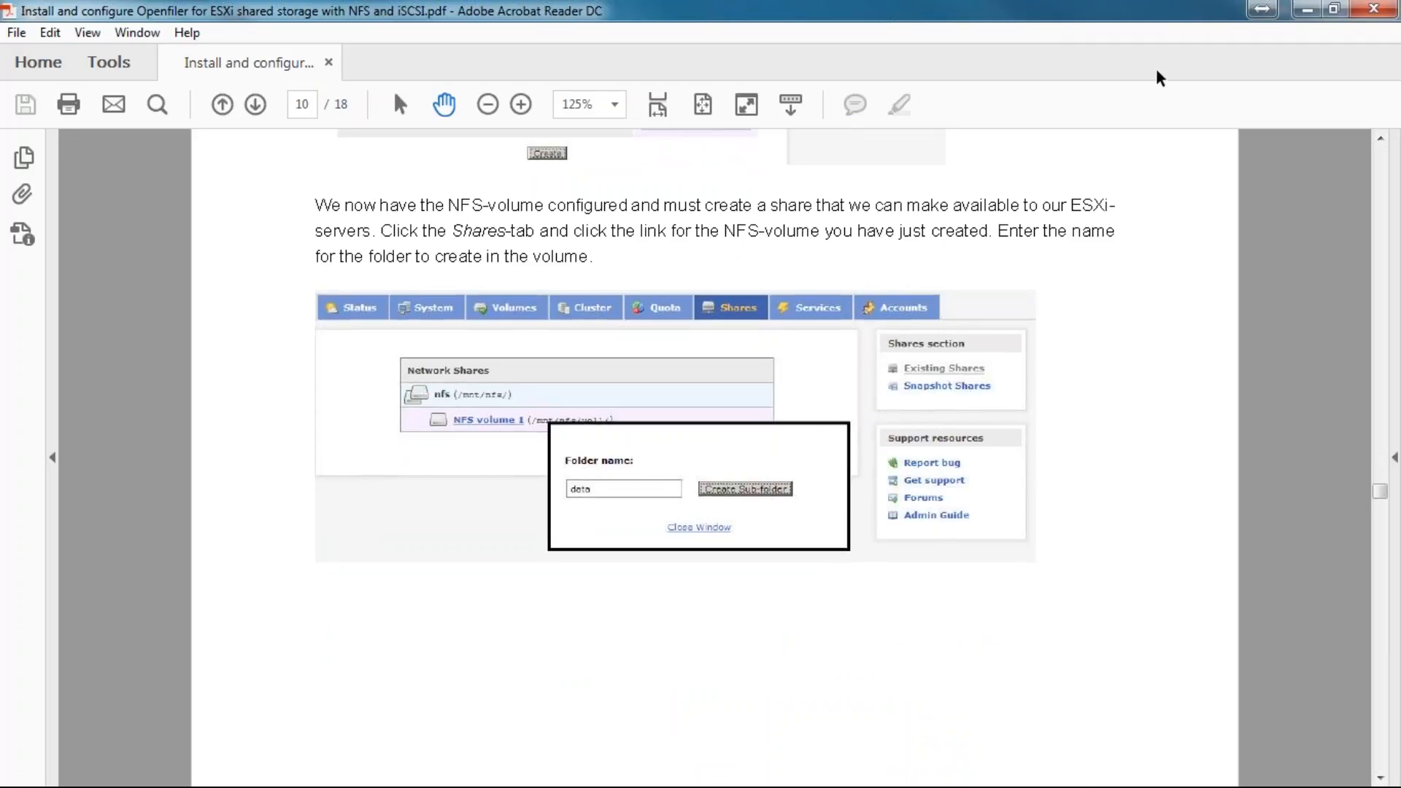
click(1306, 10)
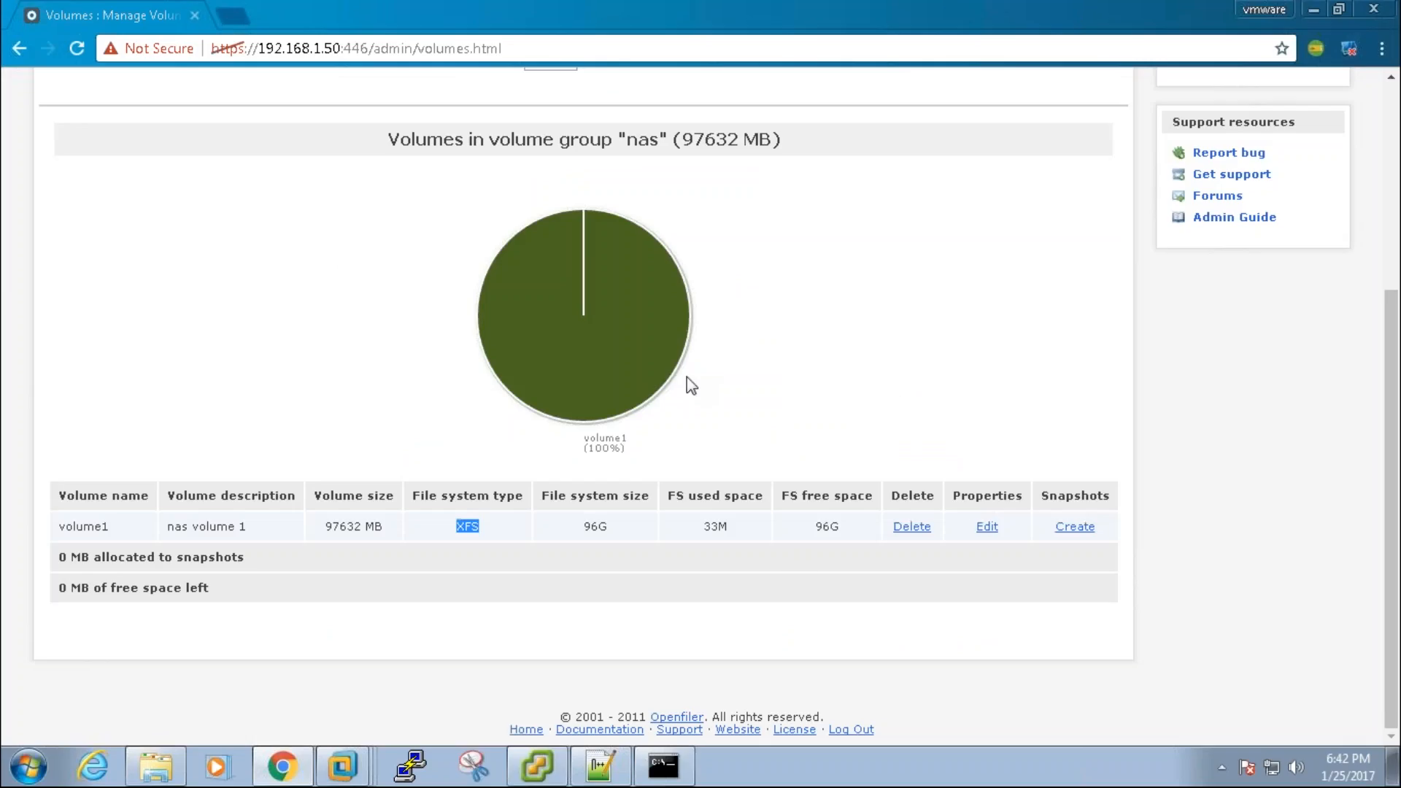
Step: Go to Openfiler's System Network Setup page and scroll to Network Access Configuration
click(820, 421)
click(1392, 210)
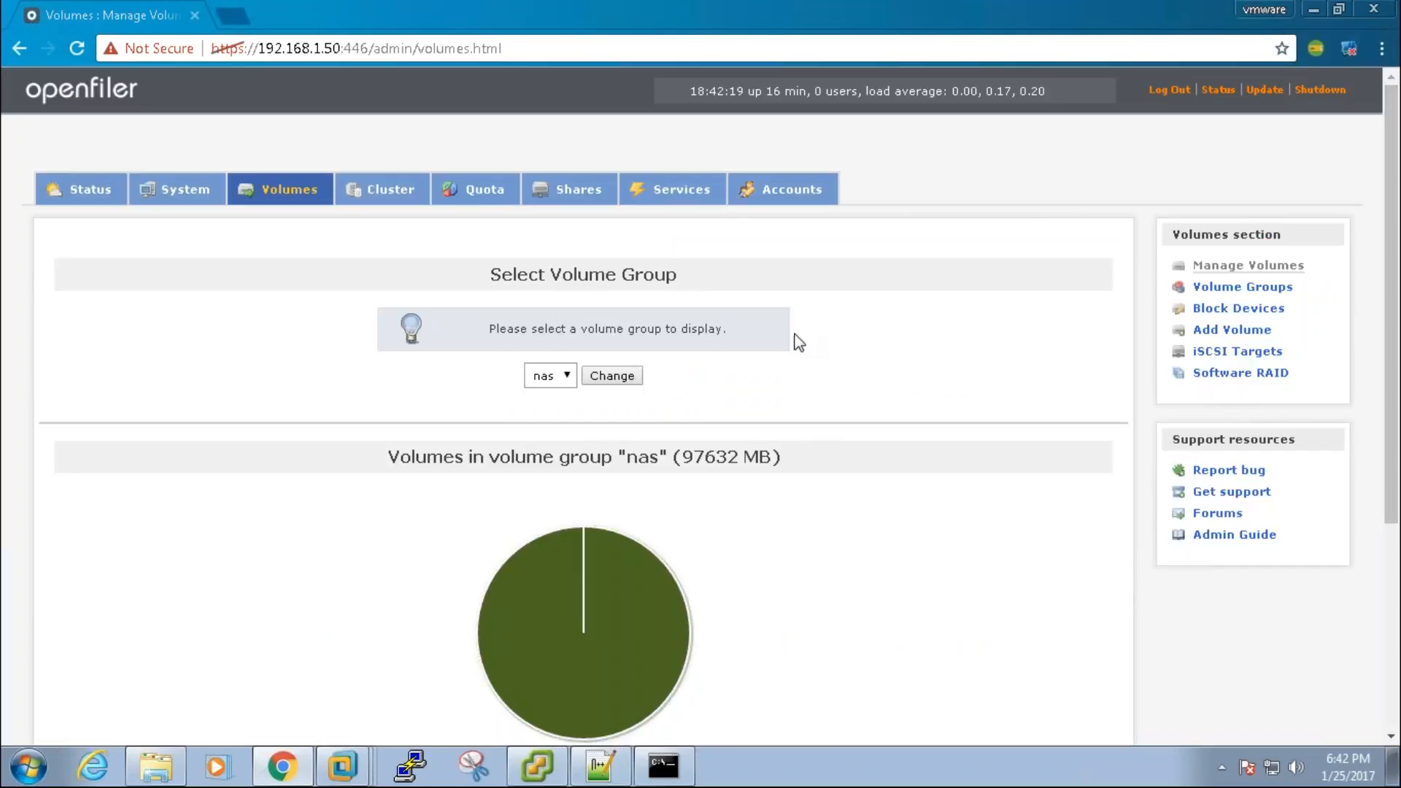
click(178, 193)
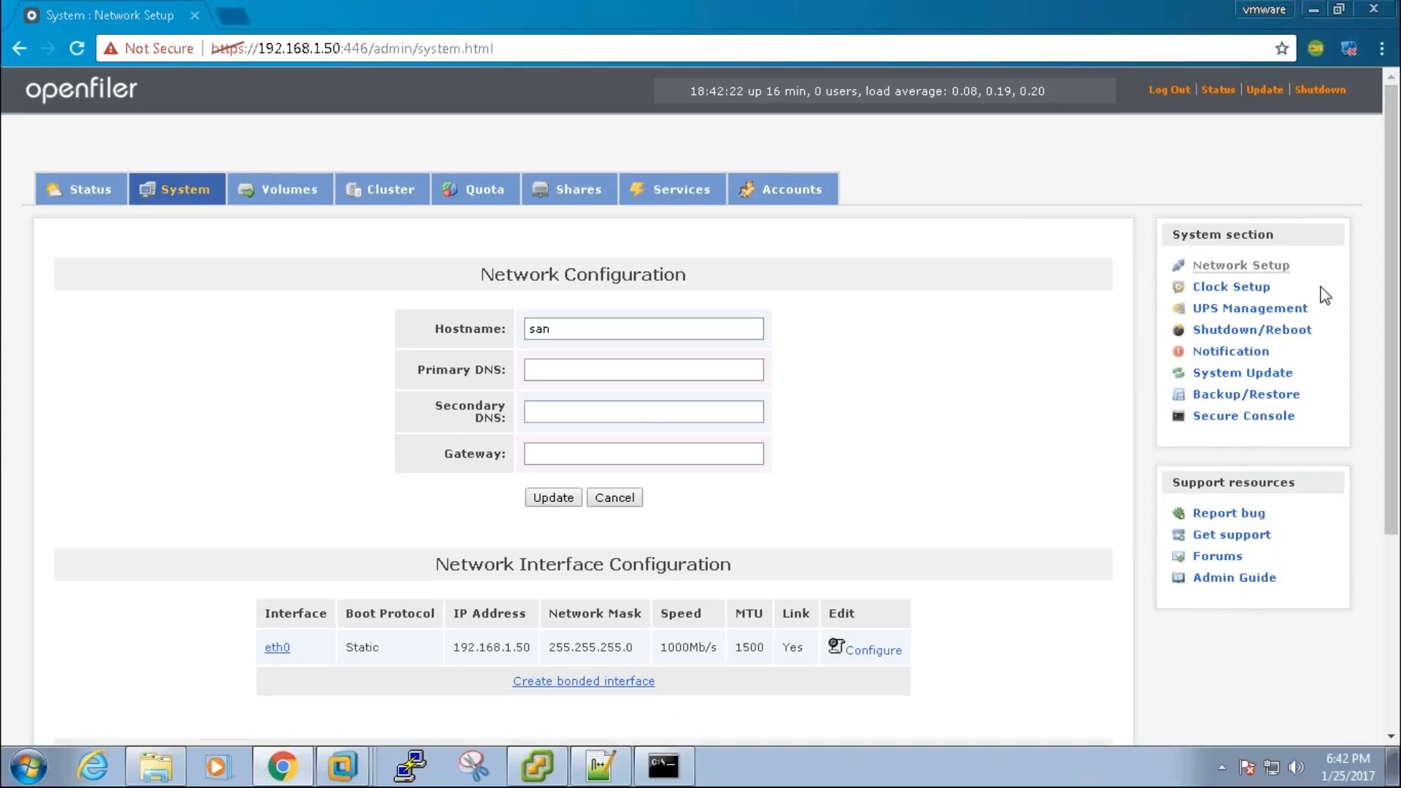
drag(1388, 280, 1386, 540)
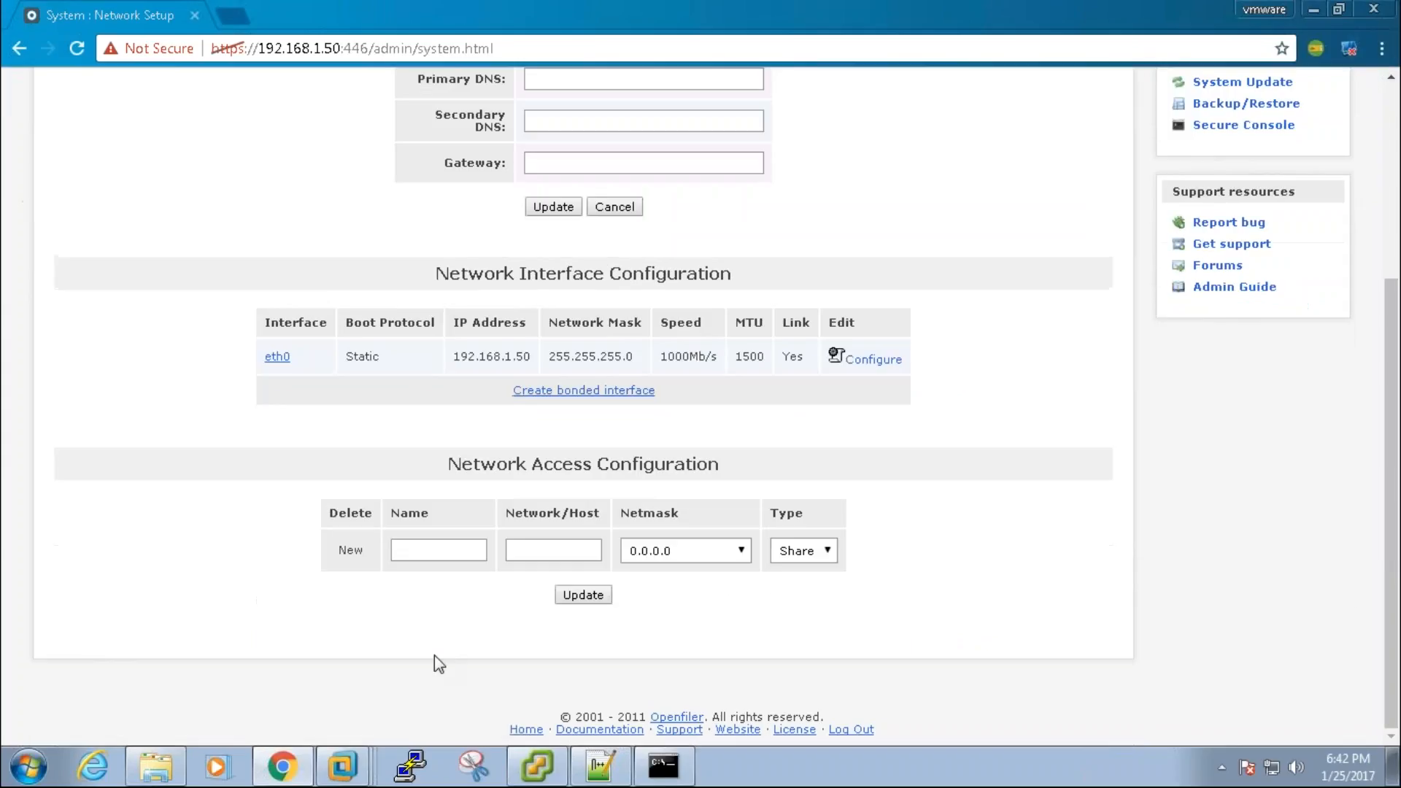
Step: Name the new network access entry ESX_NETWORK
click(427, 550)
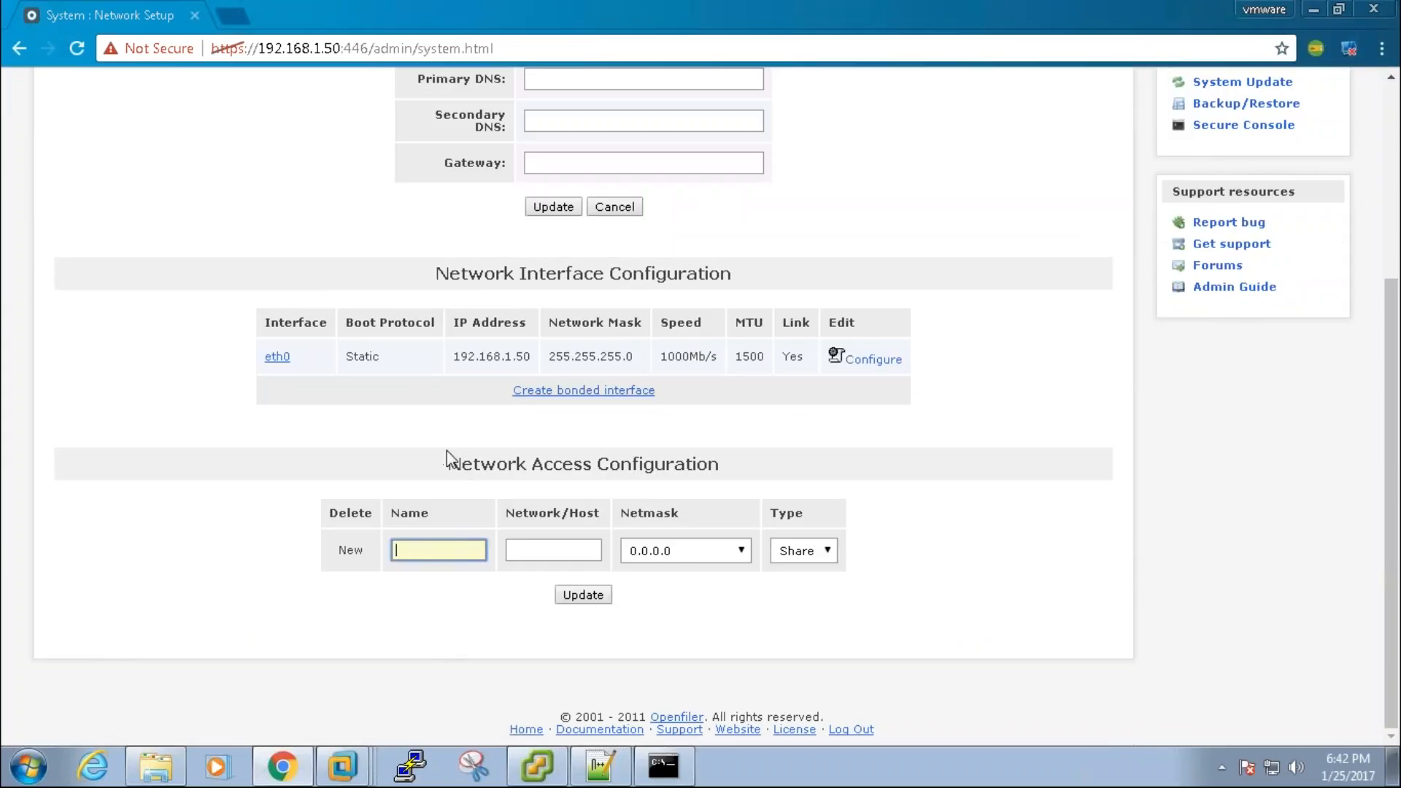
drag(447, 456, 699, 456)
click(410, 556)
text(ESXHOST)
key(BackSpace)
key(BackSpace)
key(BackSpace)
key(BackSpace)
text(_NETWORK)
Step: Give the entry network 192.168.1.0 and netmask 255.255.255.0, then submit it with Update
key(Tab)
text(19)
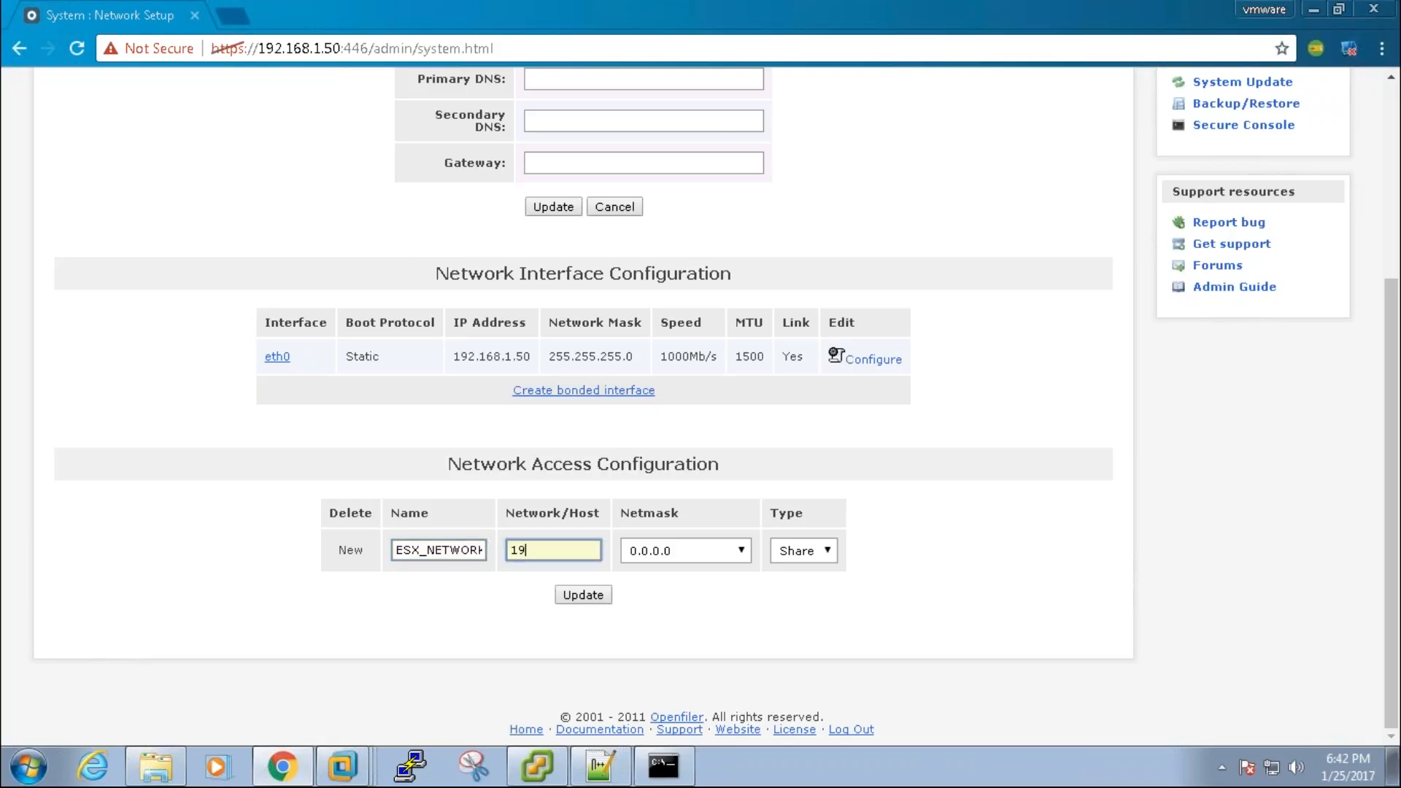
text(2.168.1)
key(Tab)
key(Down)
key(Down)
key(Down)
key(Down)
key(Down)
key(Down)
key(Down)
key(Down)
key(Down)
key(Down)
key(Down)
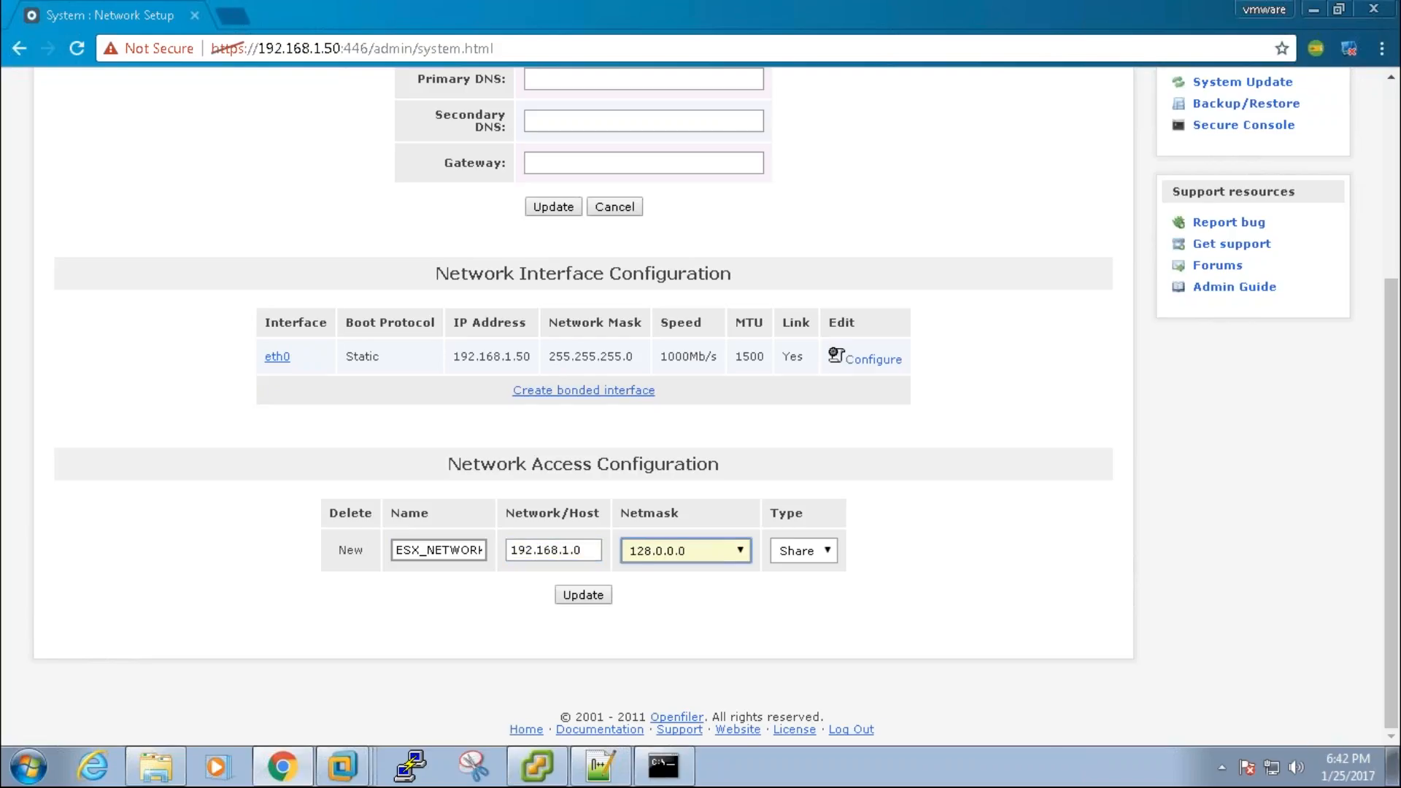
key(Down)
key(Down)
key(Down)
key(Down)
key(Down)
key(Down)
key(Down)
key(Down)
key(Down)
key(Down)
key(Down)
key(Down)
key(Down)
key(Down)
key(Down)
key(Down)
key(Down)
key(Up)
key(Up)
click(603, 597)
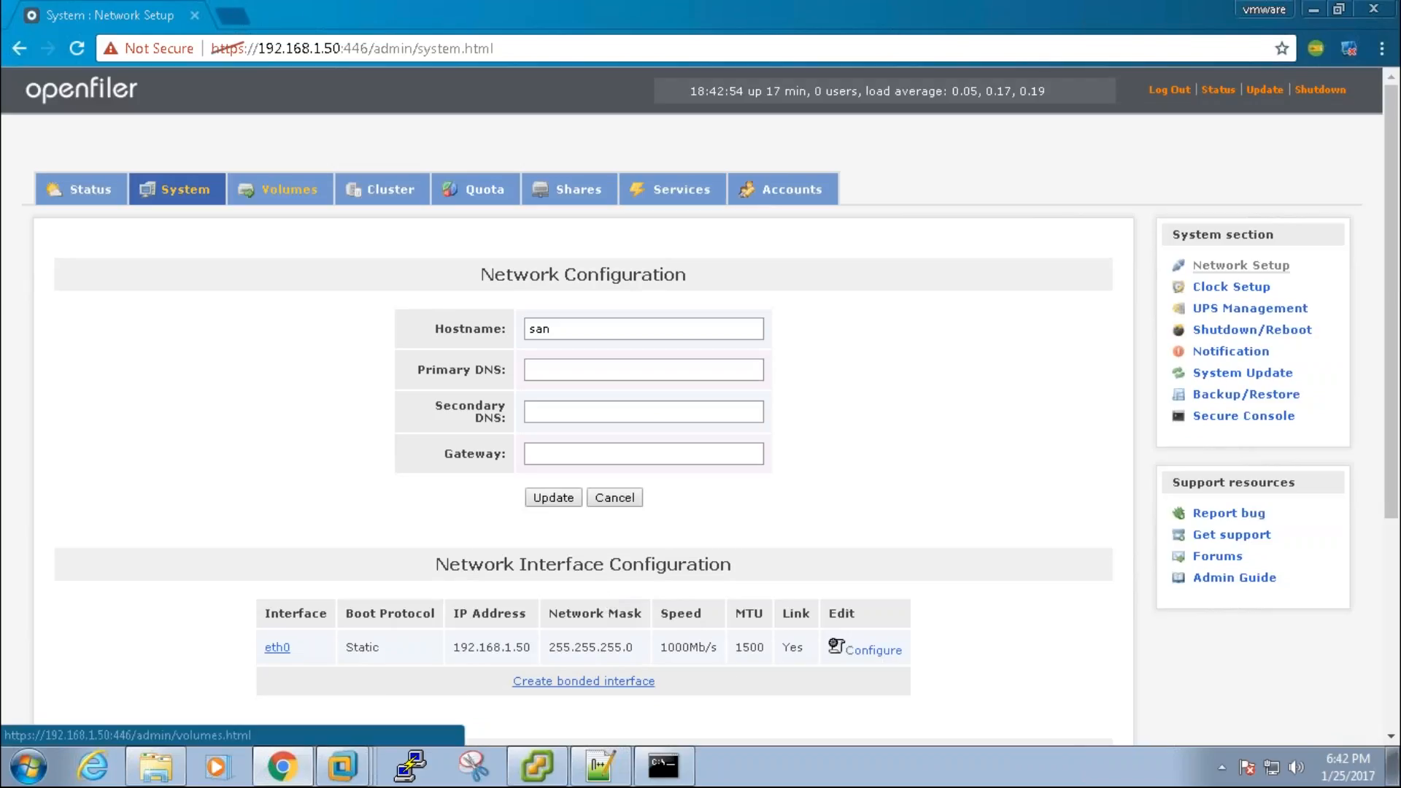
Step: Copy the volume1 share path /mnt/nas/volume1/volume1/ from its Openfiler settings, then return to vSphere Client
click(289, 189)
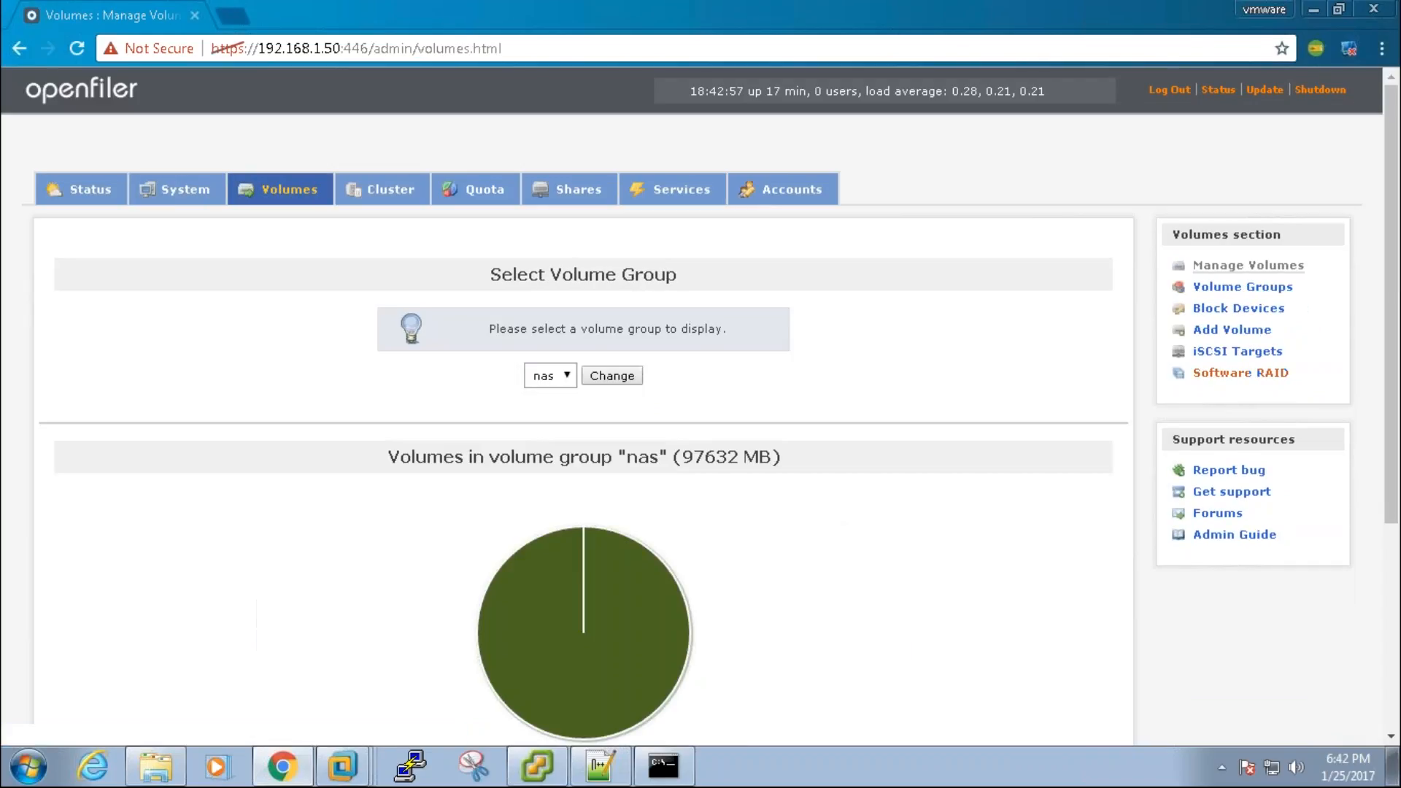
click(579, 191)
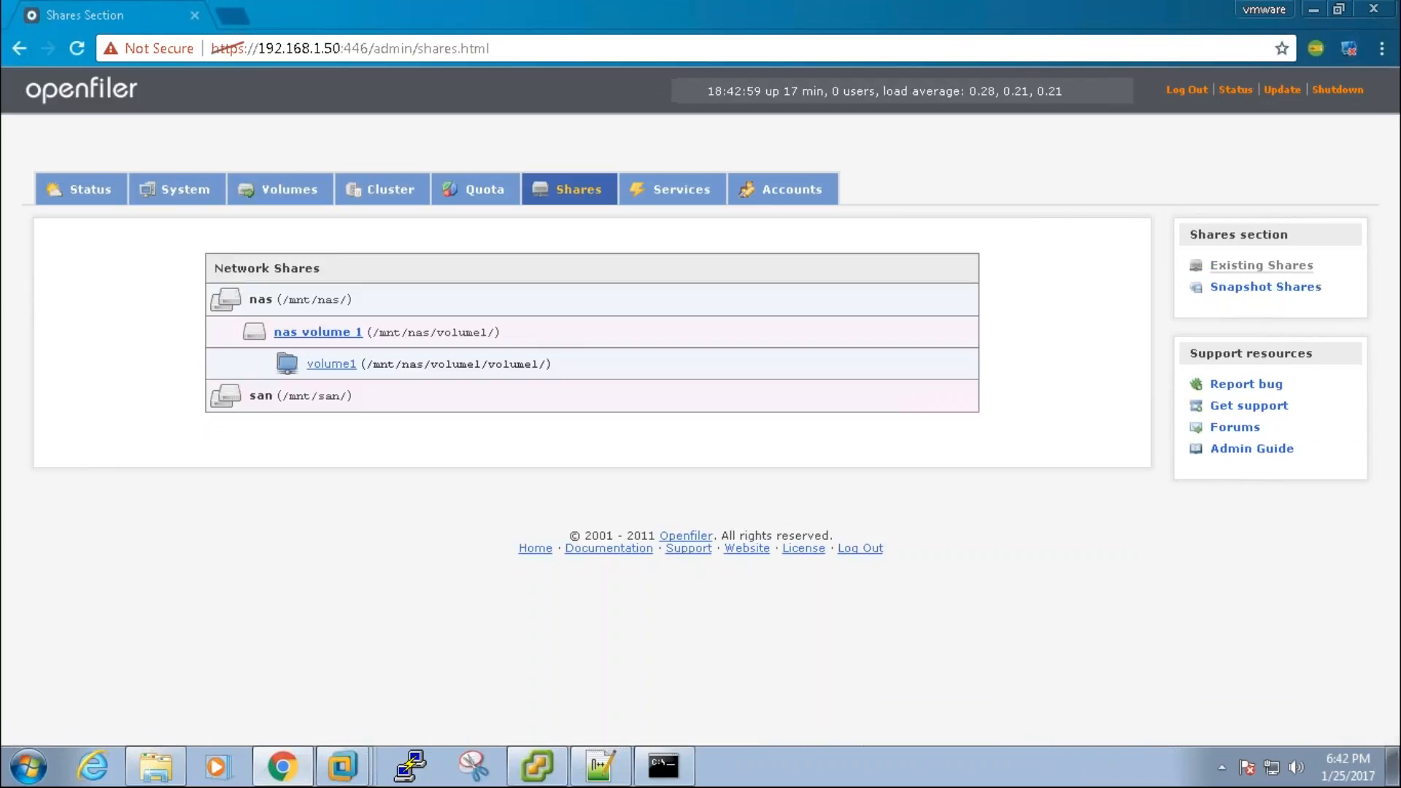
click(339, 367)
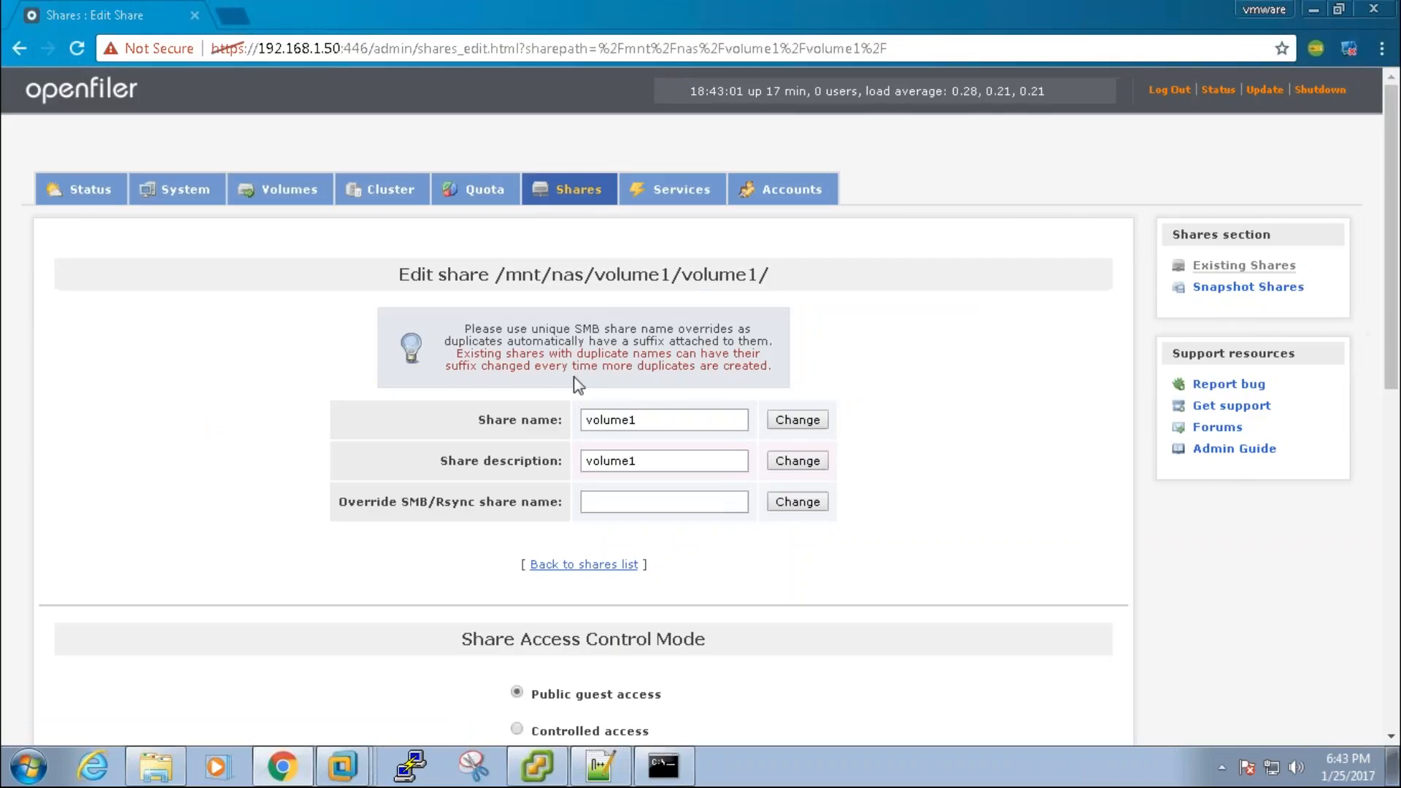
drag(496, 274, 773, 275)
key(ctrl+c)
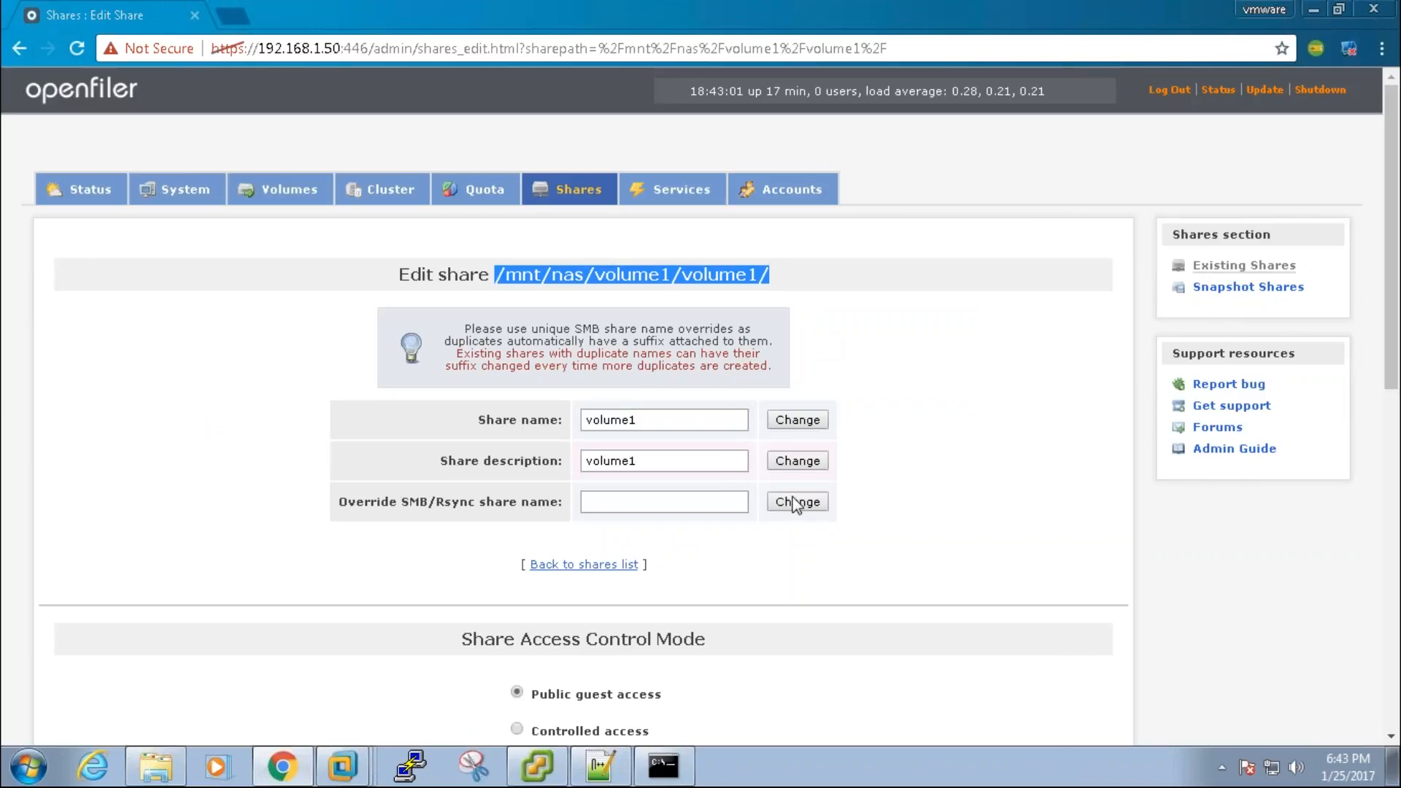
click(537, 766)
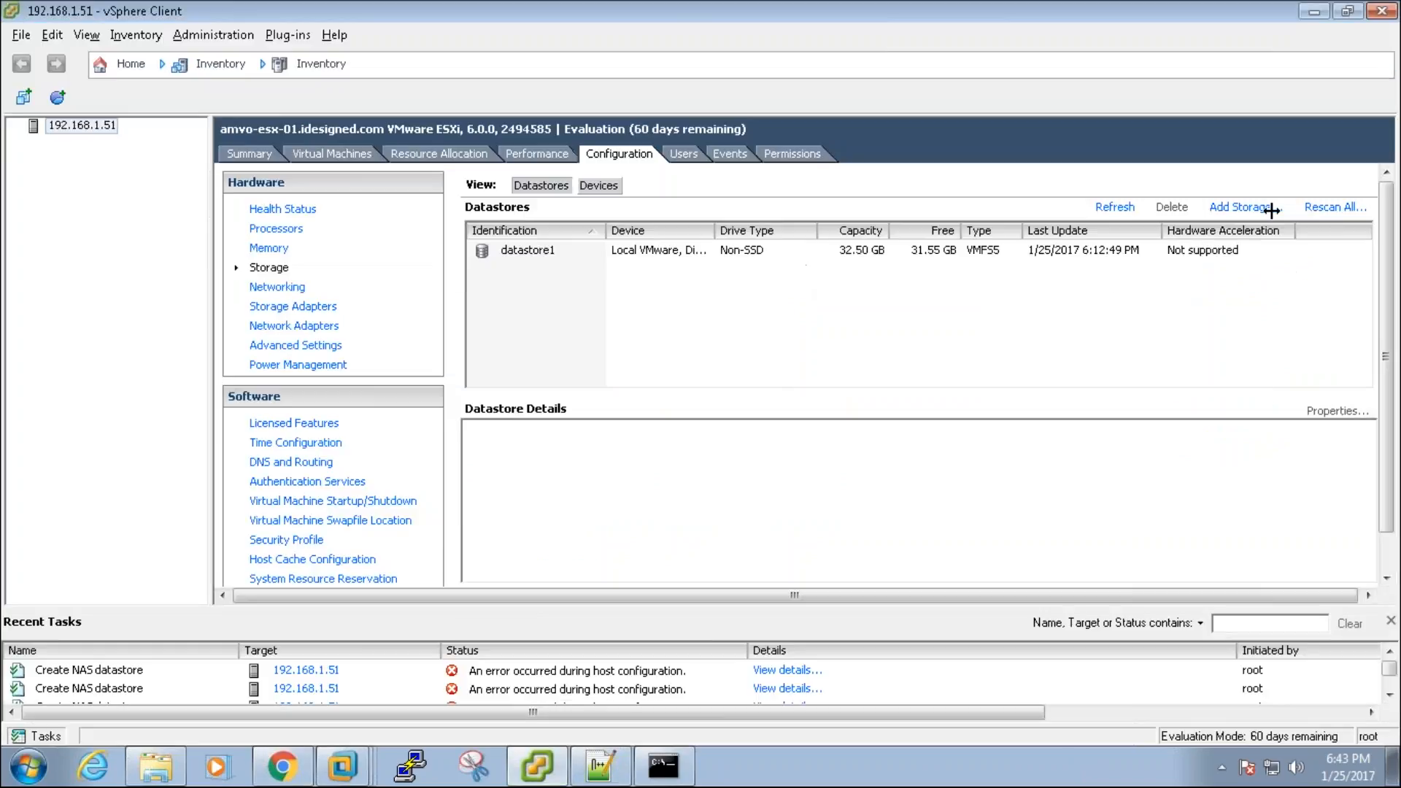
Step: Add an NFS datastore named NAS with the pasted /mnt/nas/volume1/volume1 folder and the Openfiler server
click(1266, 207)
click(607, 278)
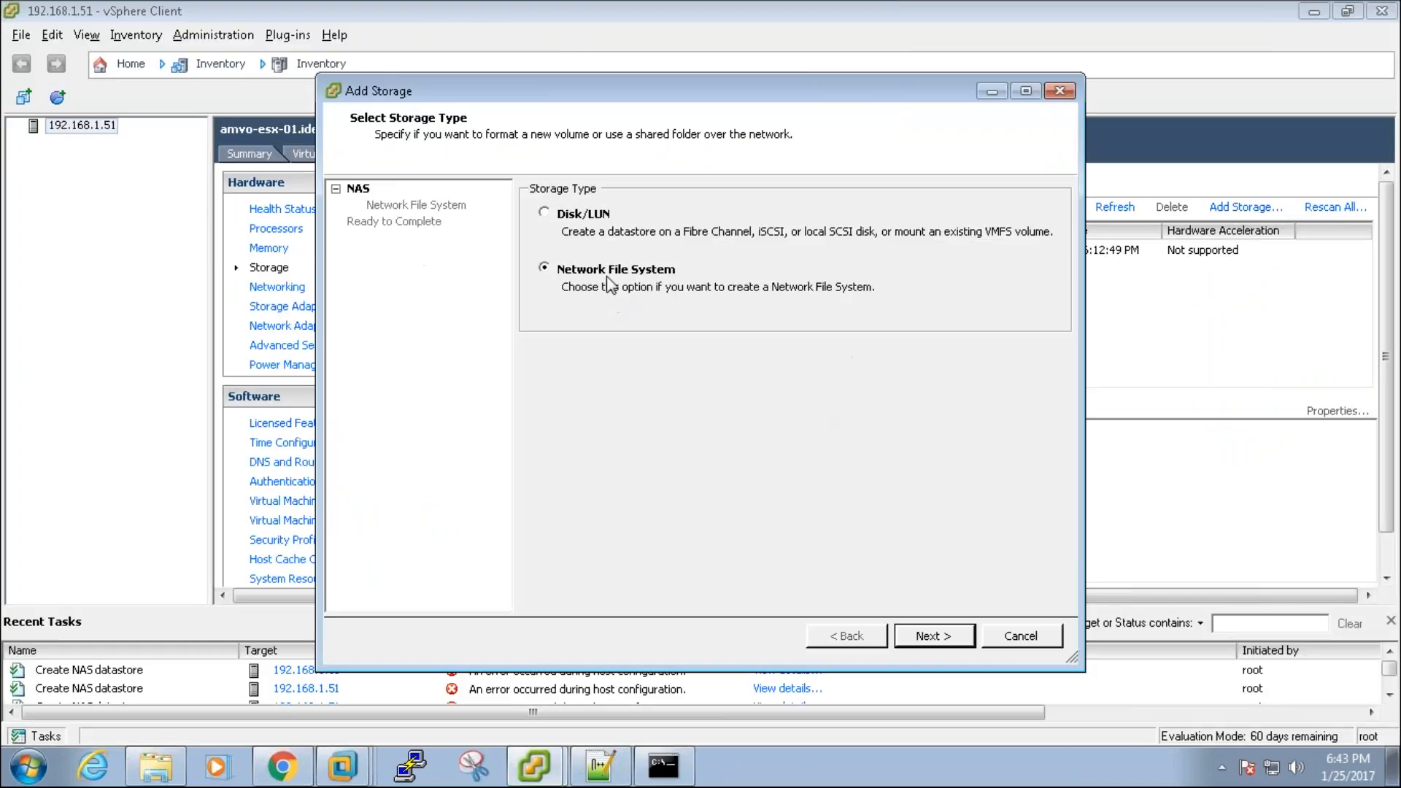
key(Return)
key(ctrl+v)
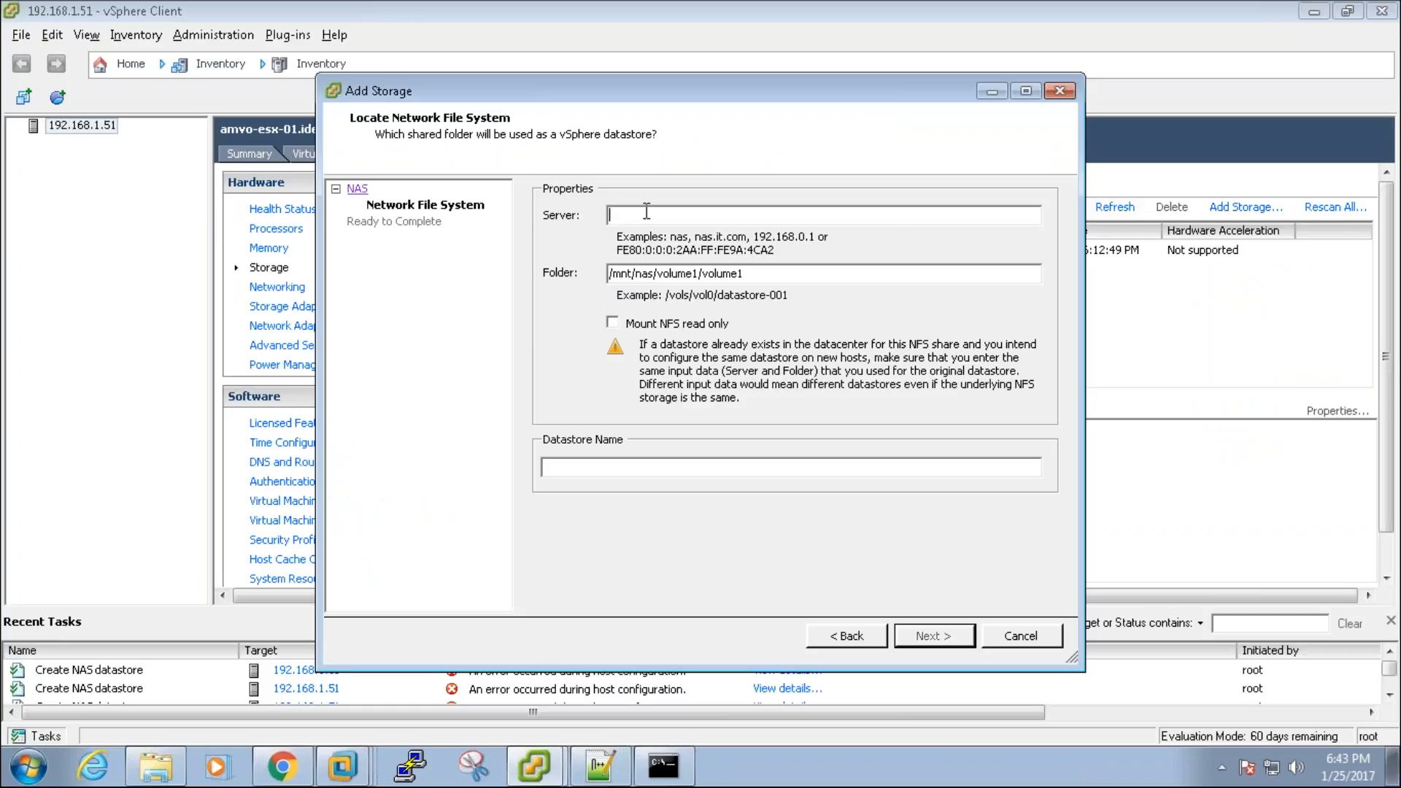
text(192.168.1.50)
click(670, 467)
text(NAS)
key(Return)
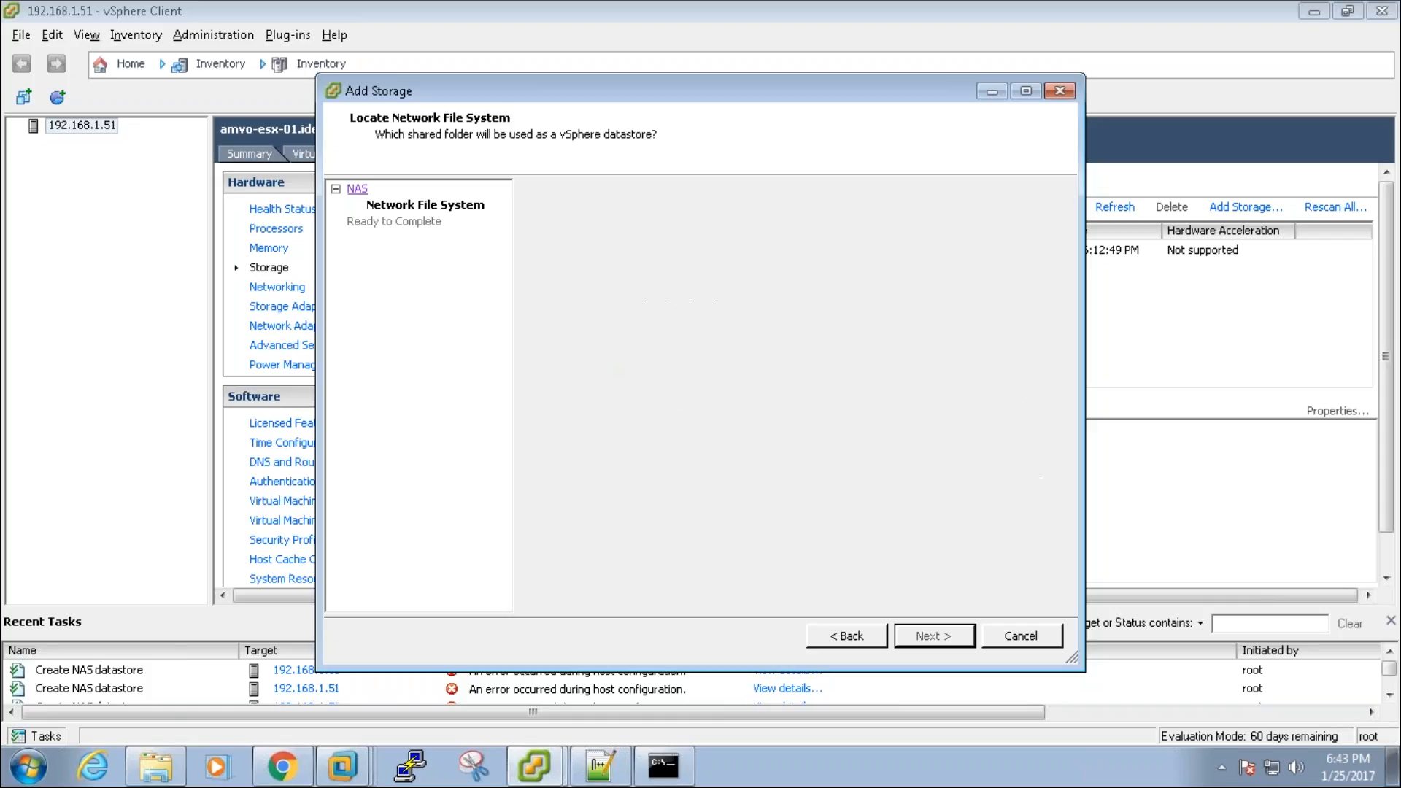
key(Return)
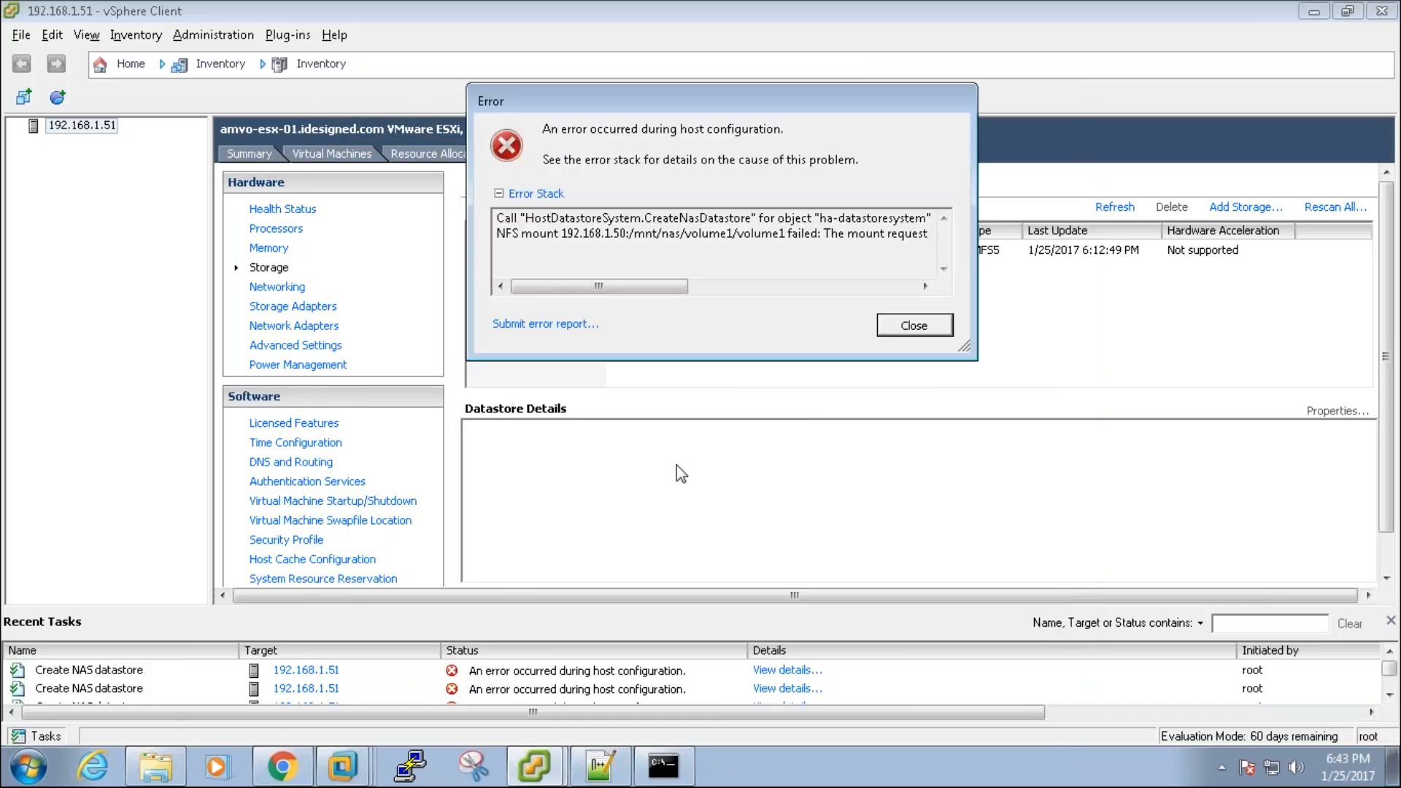
Step: Read the 'mount denied by NFS server' error, close it, and go back to Openfiler
drag(710, 233, 984, 235)
click(577, 234)
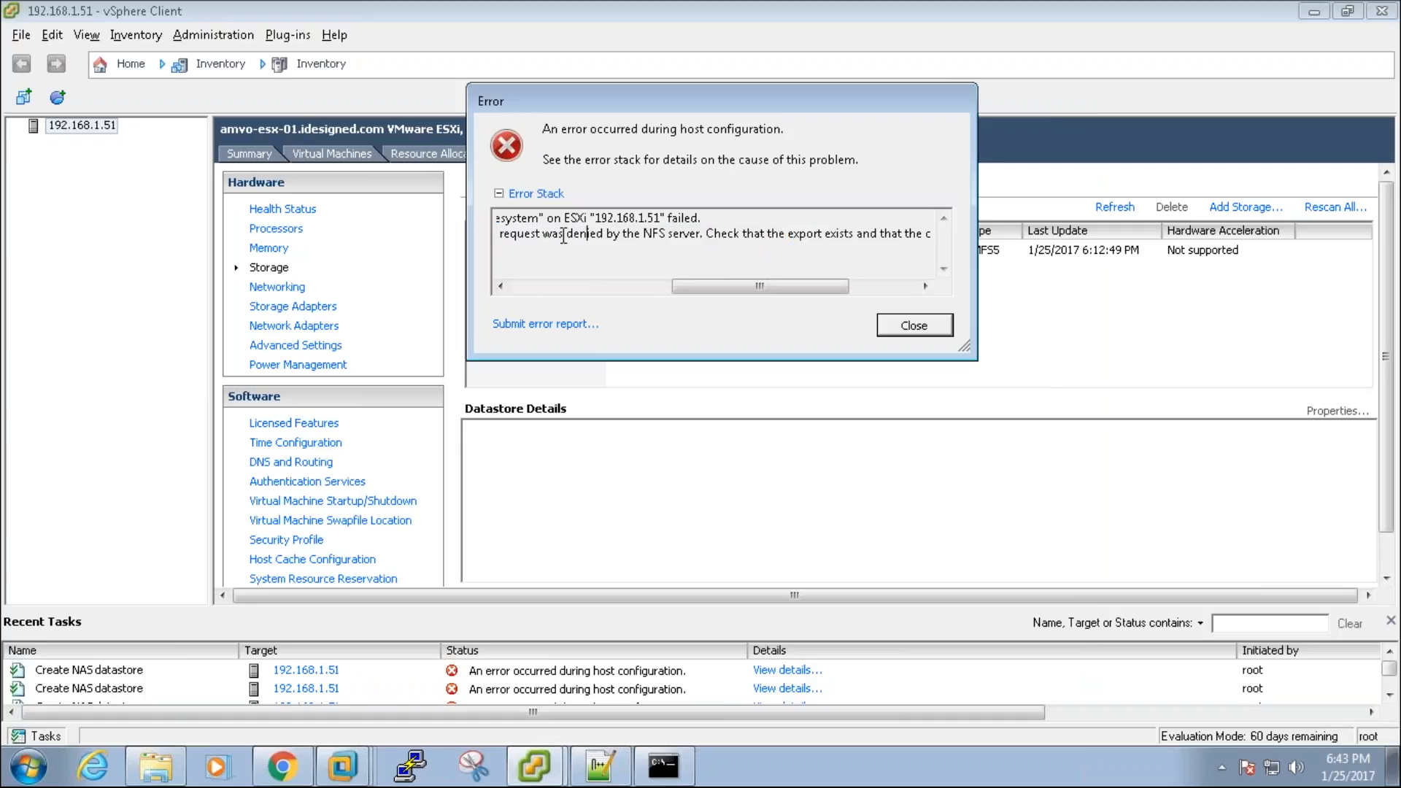
drag(542, 235, 684, 235)
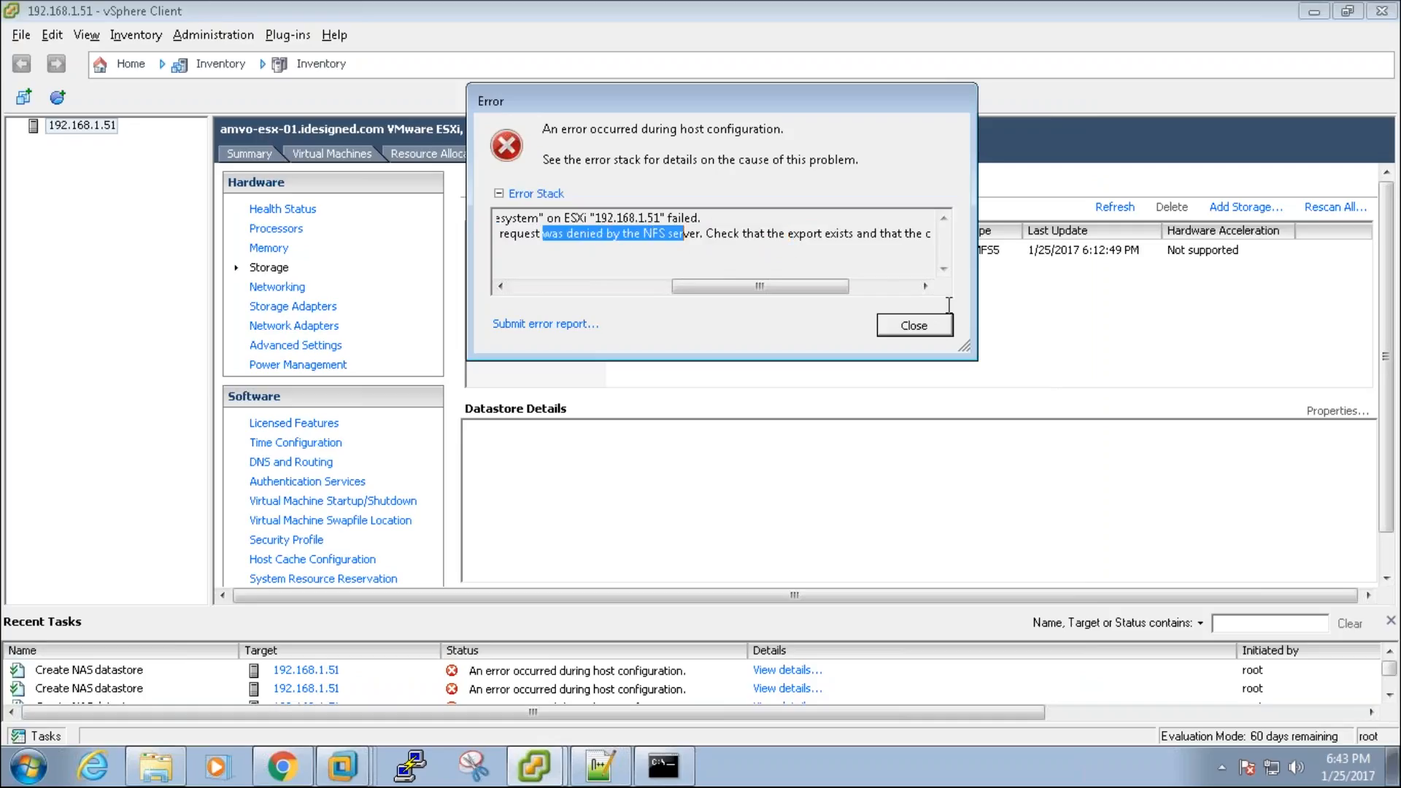
click(935, 326)
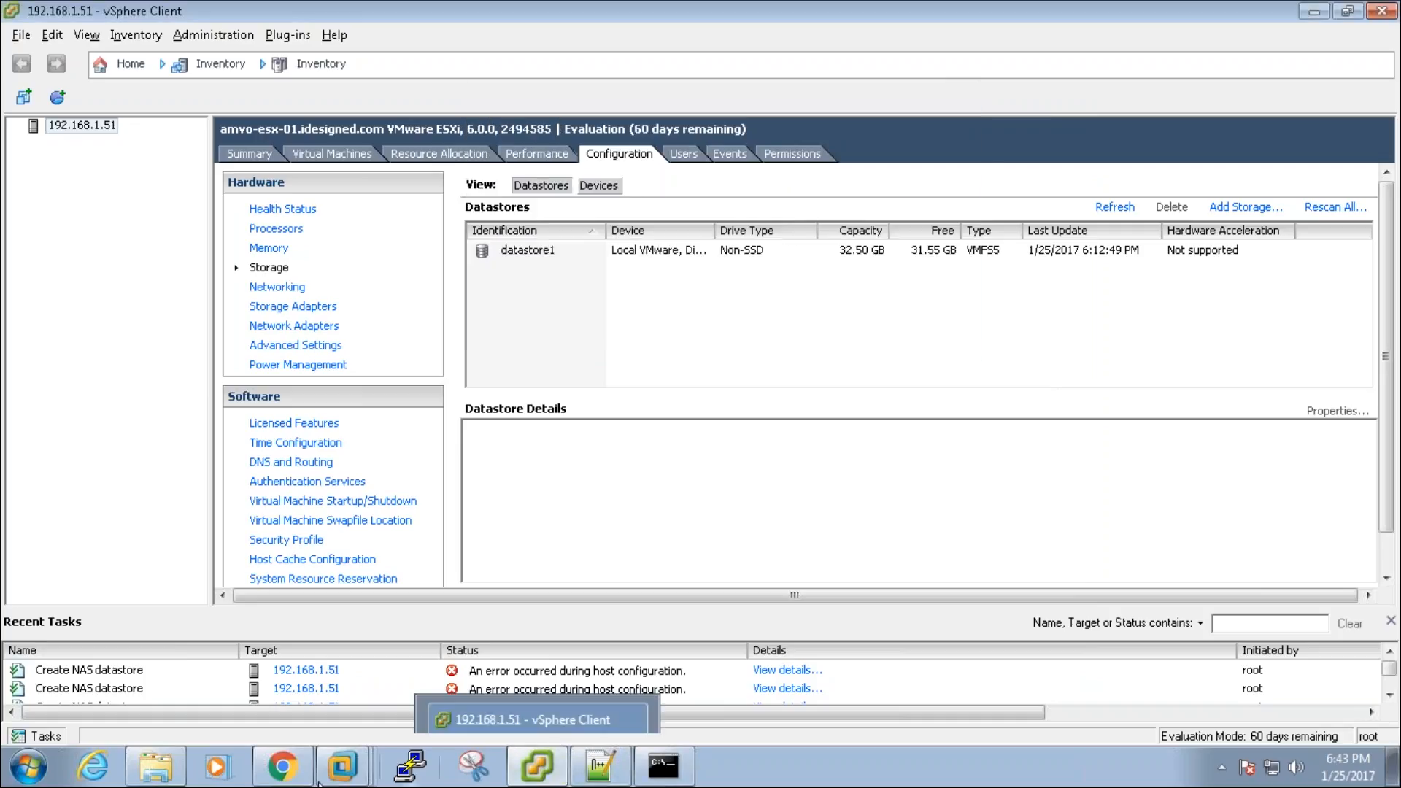
click(282, 766)
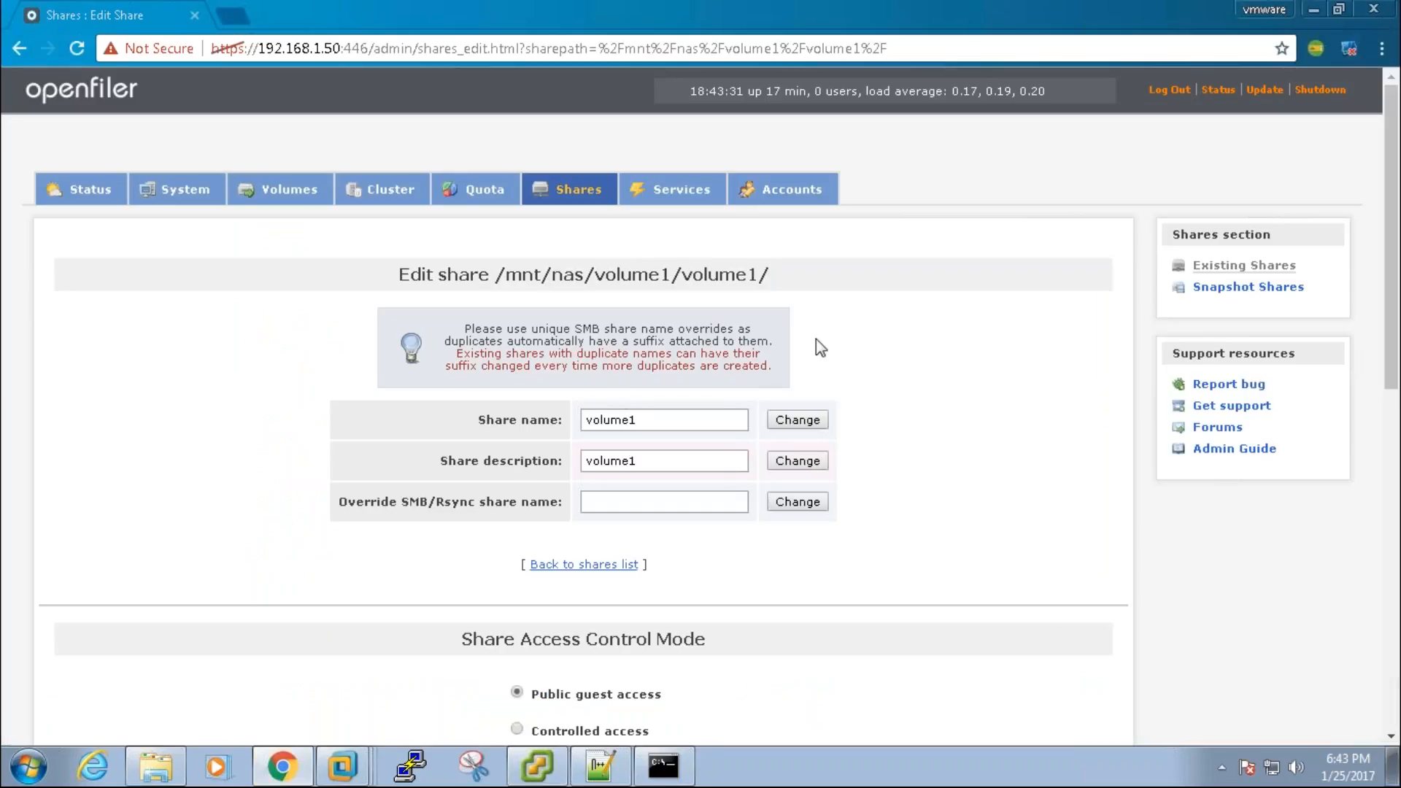
Step: Apply the public guest access mode under Share Access Control Mode
click(1394, 485)
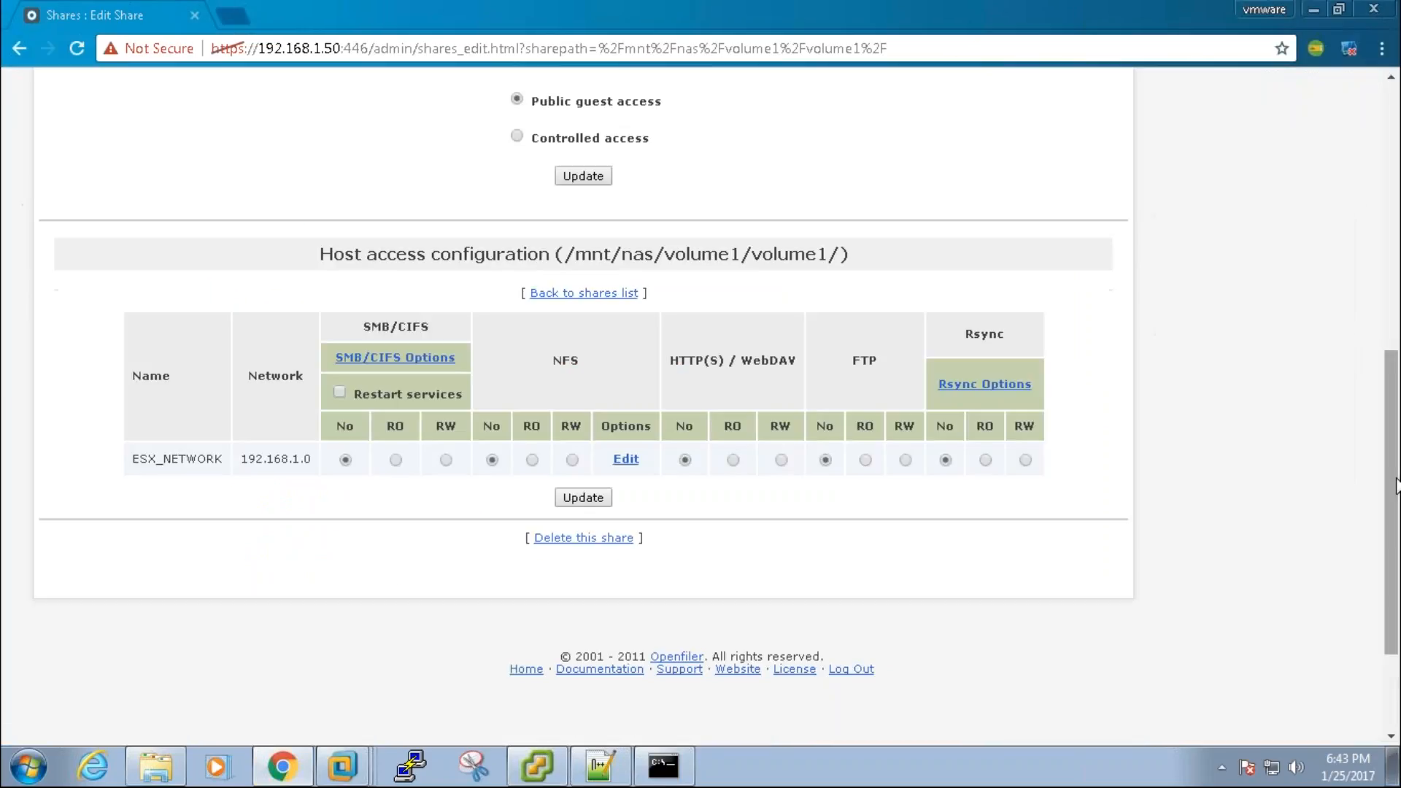
drag(1396, 479, 1392, 418)
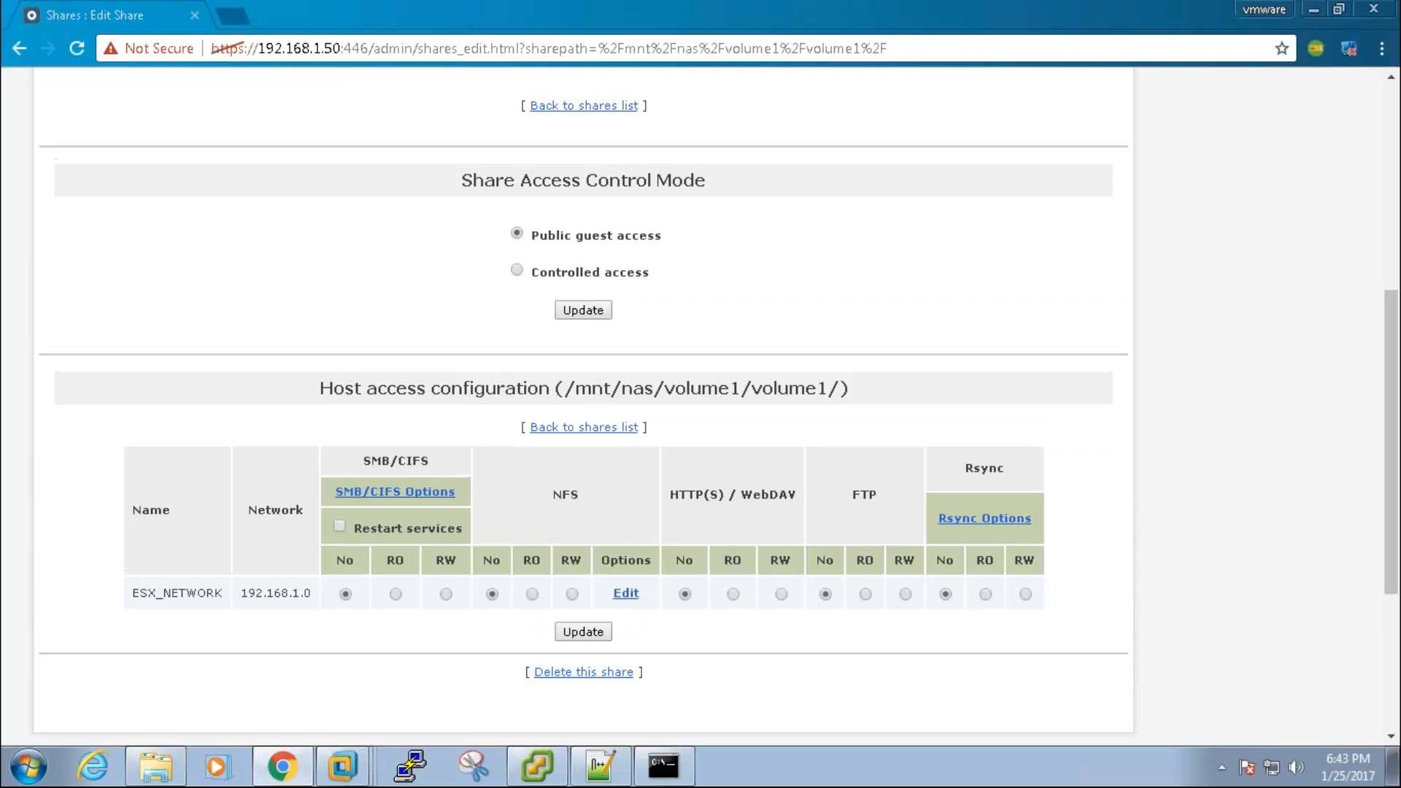
click(582, 312)
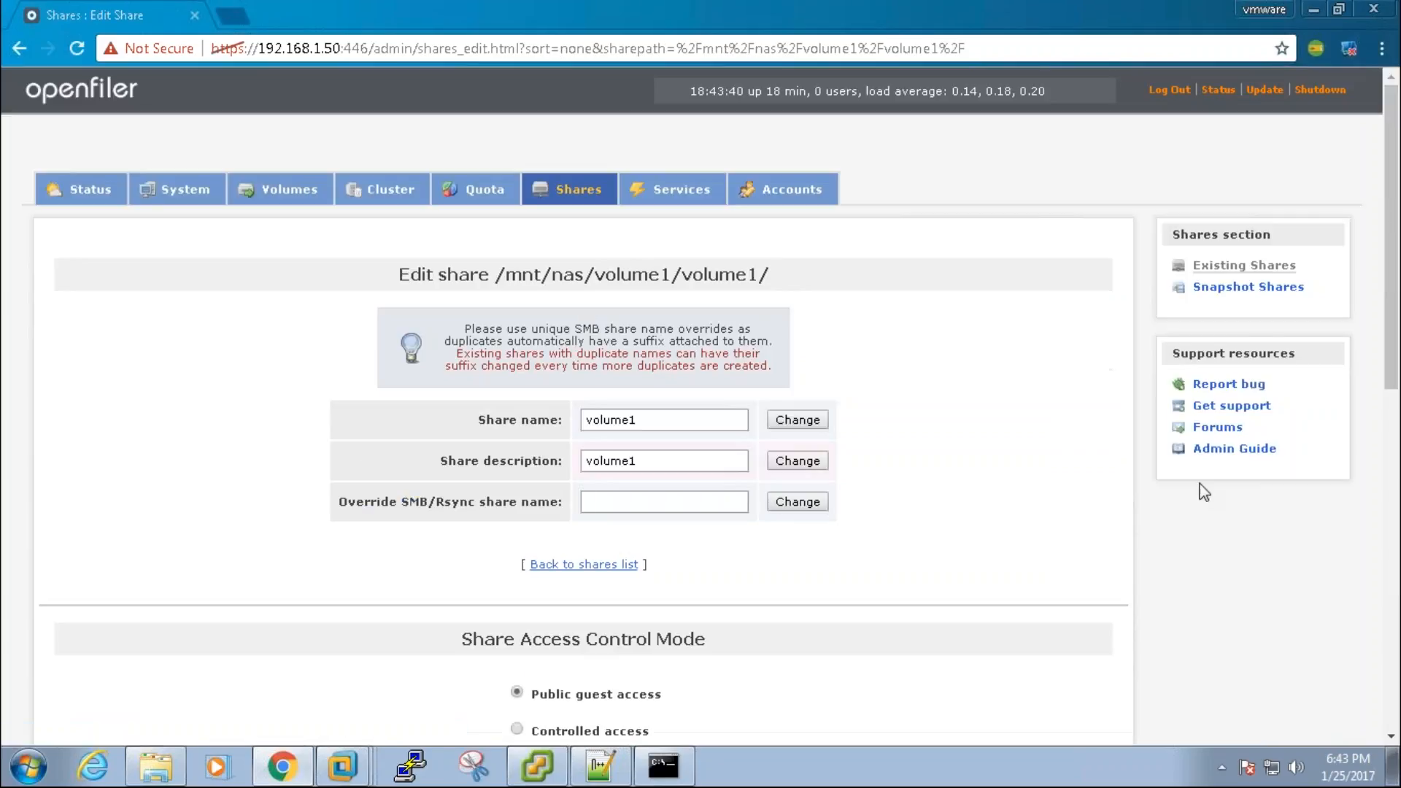
Step: Give ESX_NETWORK read-write NFS access, save the host access settings, and return to vSphere Client
click(1395, 478)
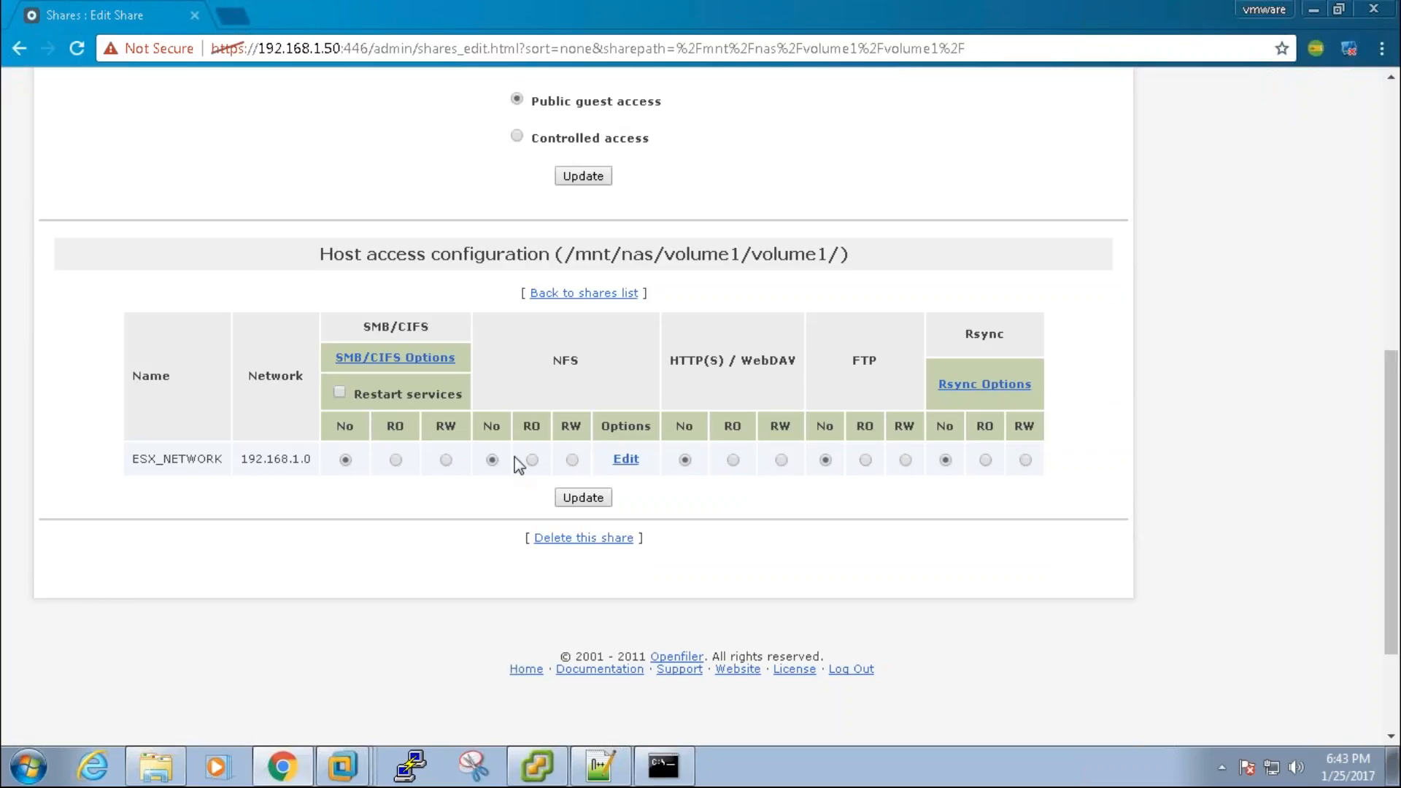
drag(552, 360, 572, 360)
click(572, 459)
click(582, 498)
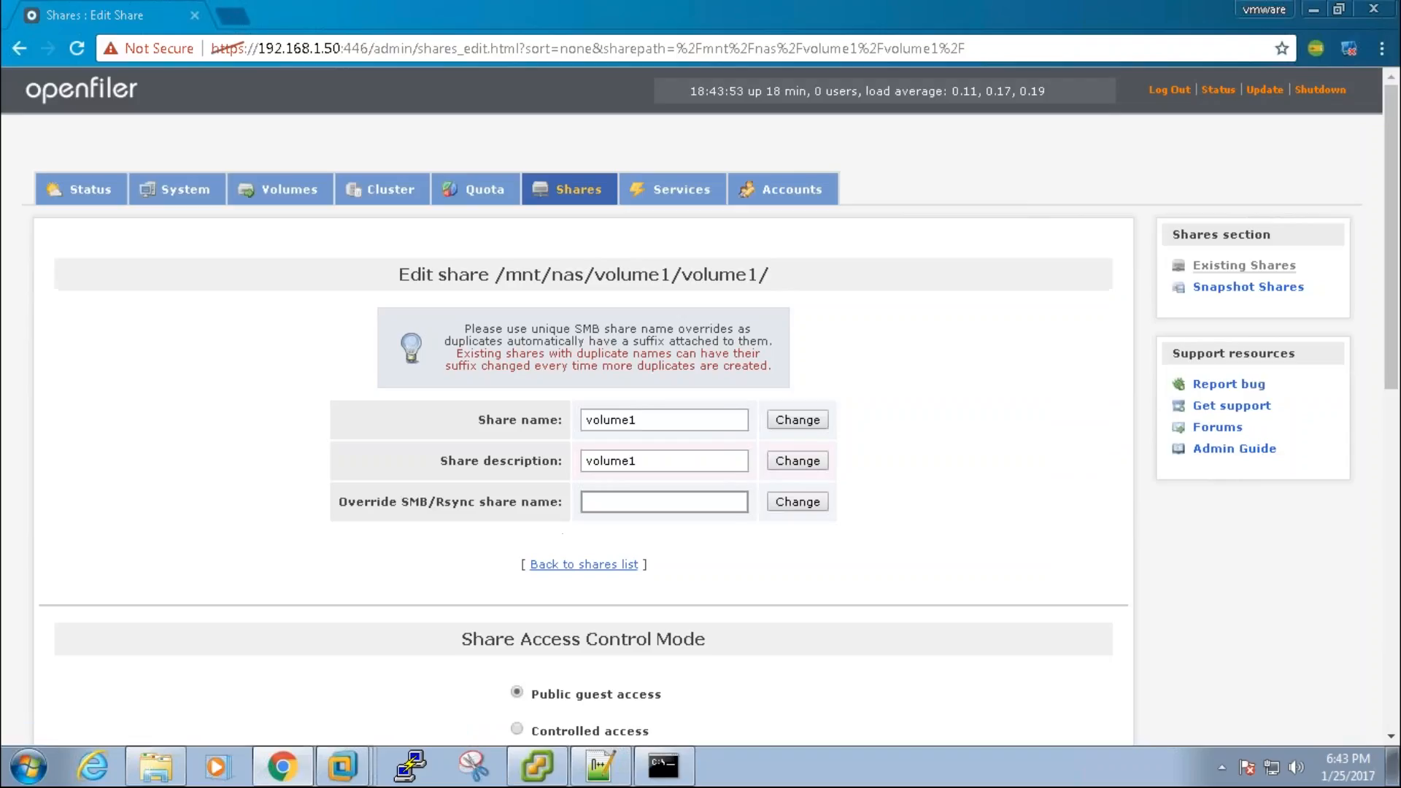
key(alt+Tab)
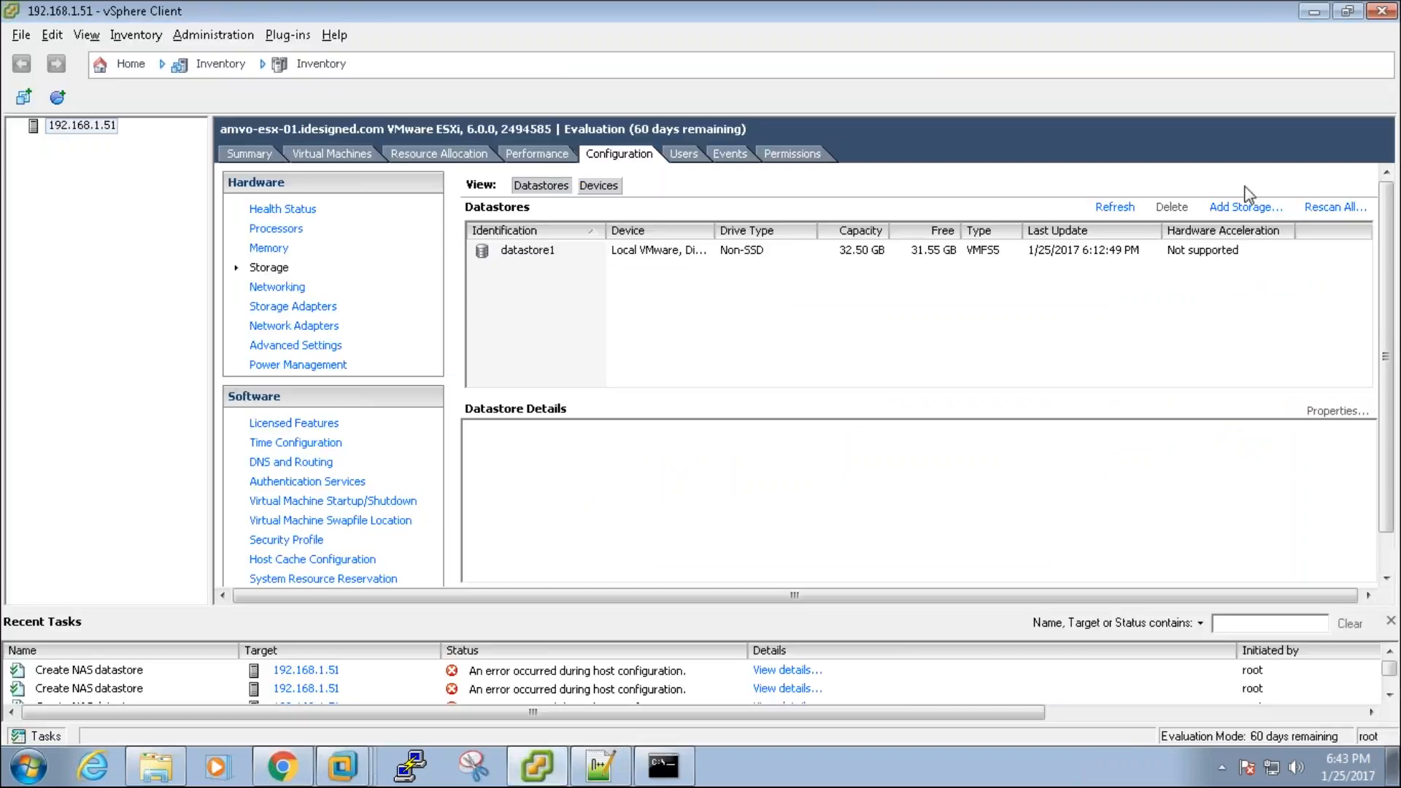
Step: Create NFS datastore NAS from 192.168.1.50:/mnt/nas/volume1/volume1 and confirm its task completed
click(1246, 207)
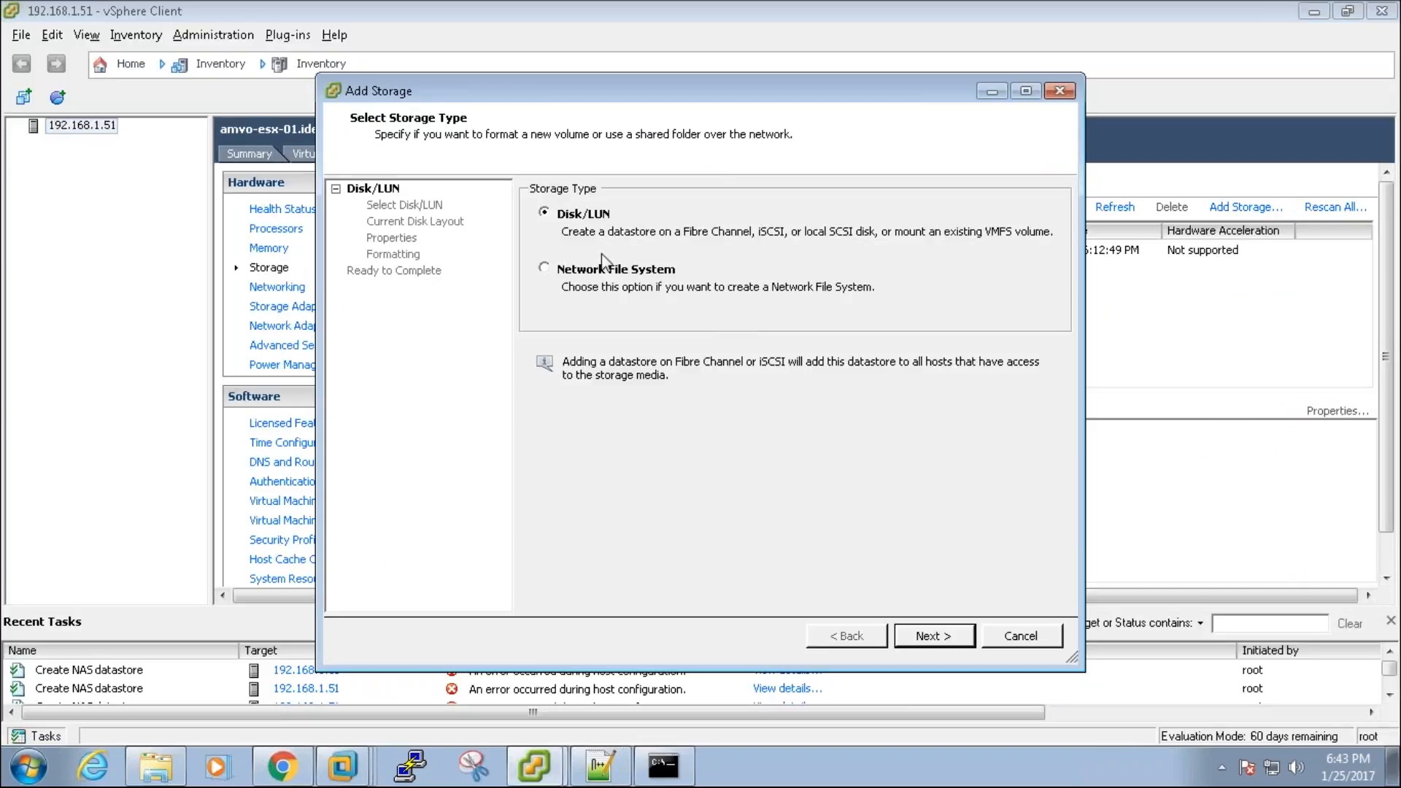
click(602, 270)
click(946, 637)
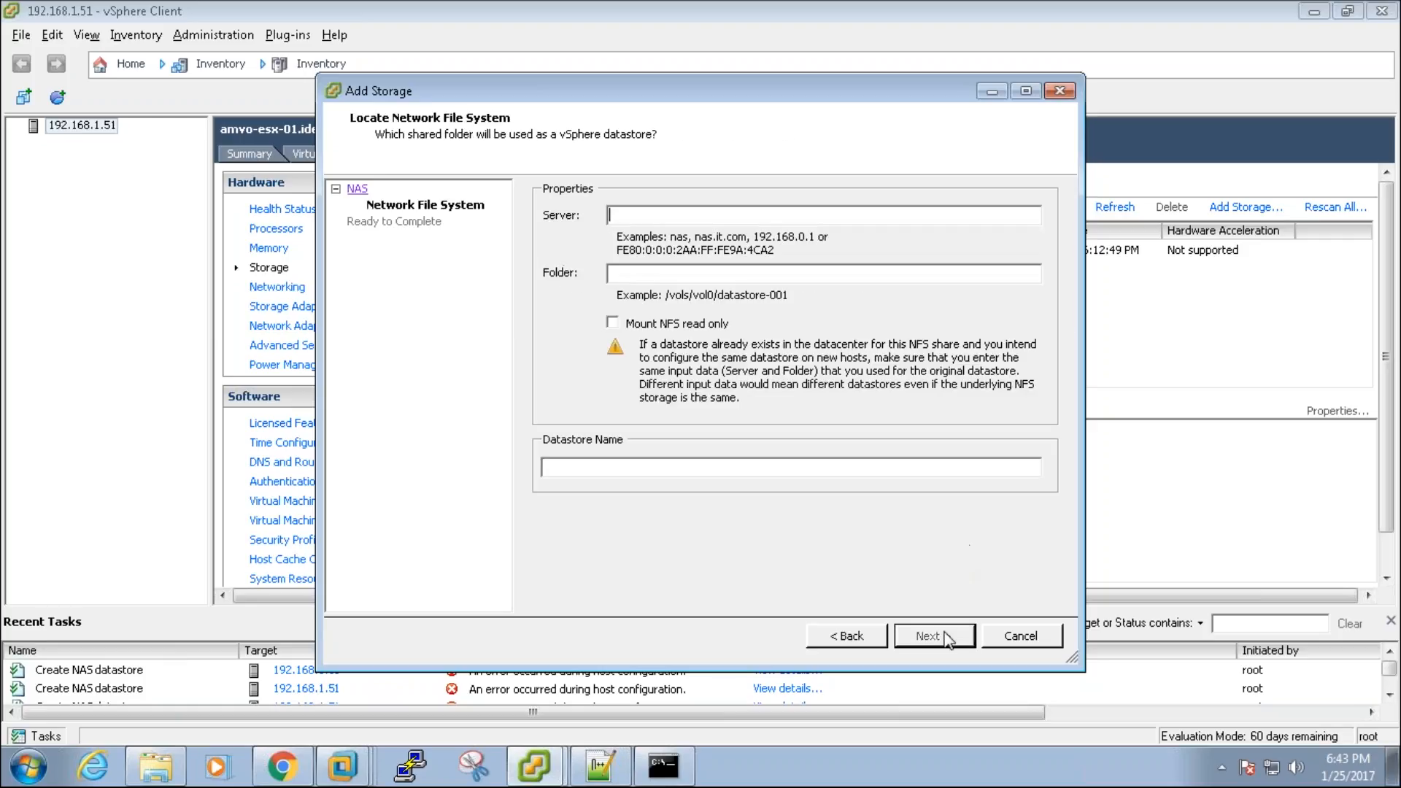
text(192.168.1.50)
text(/mnt/nas/volume1/volume1/)
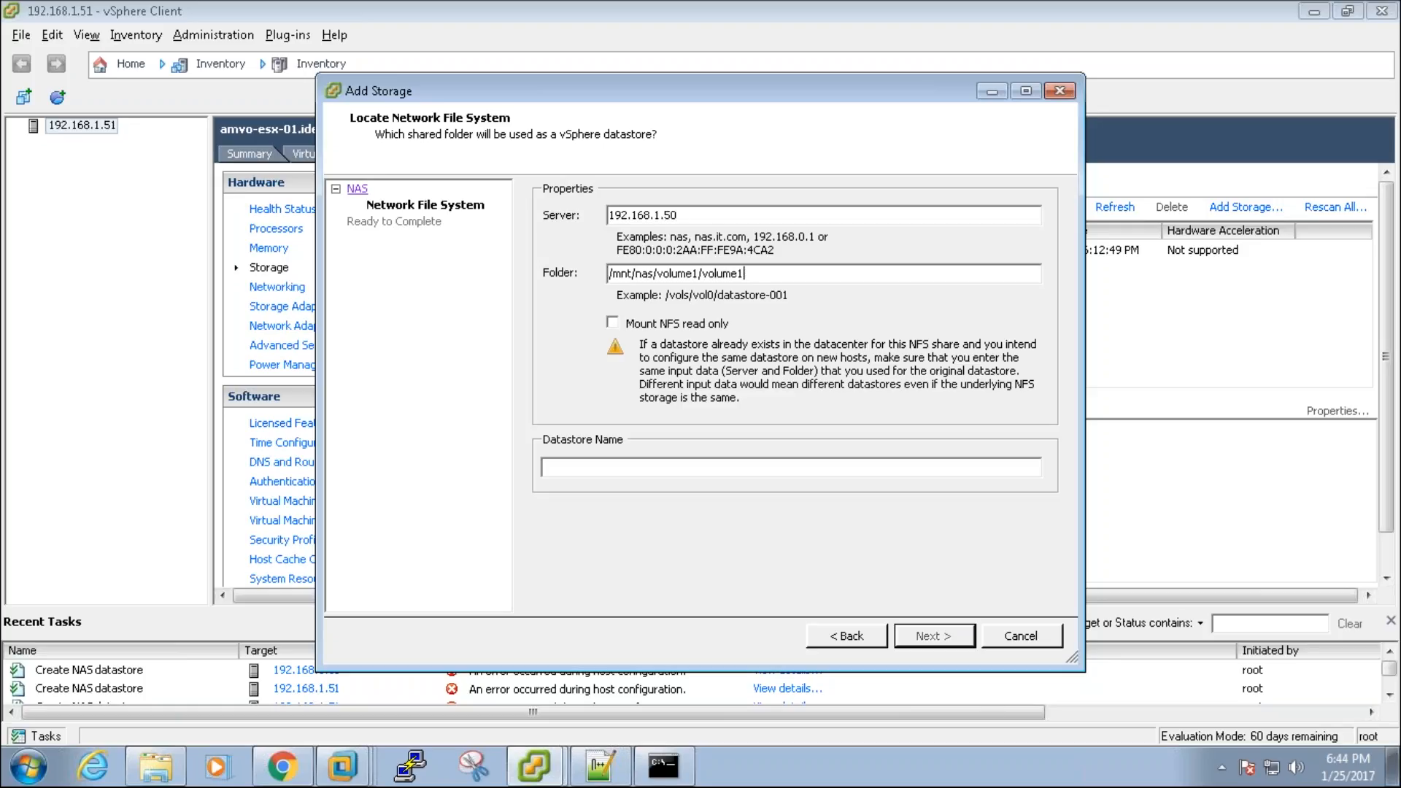
click(811, 468)
text(NAS)
key(Return)
key(Return)
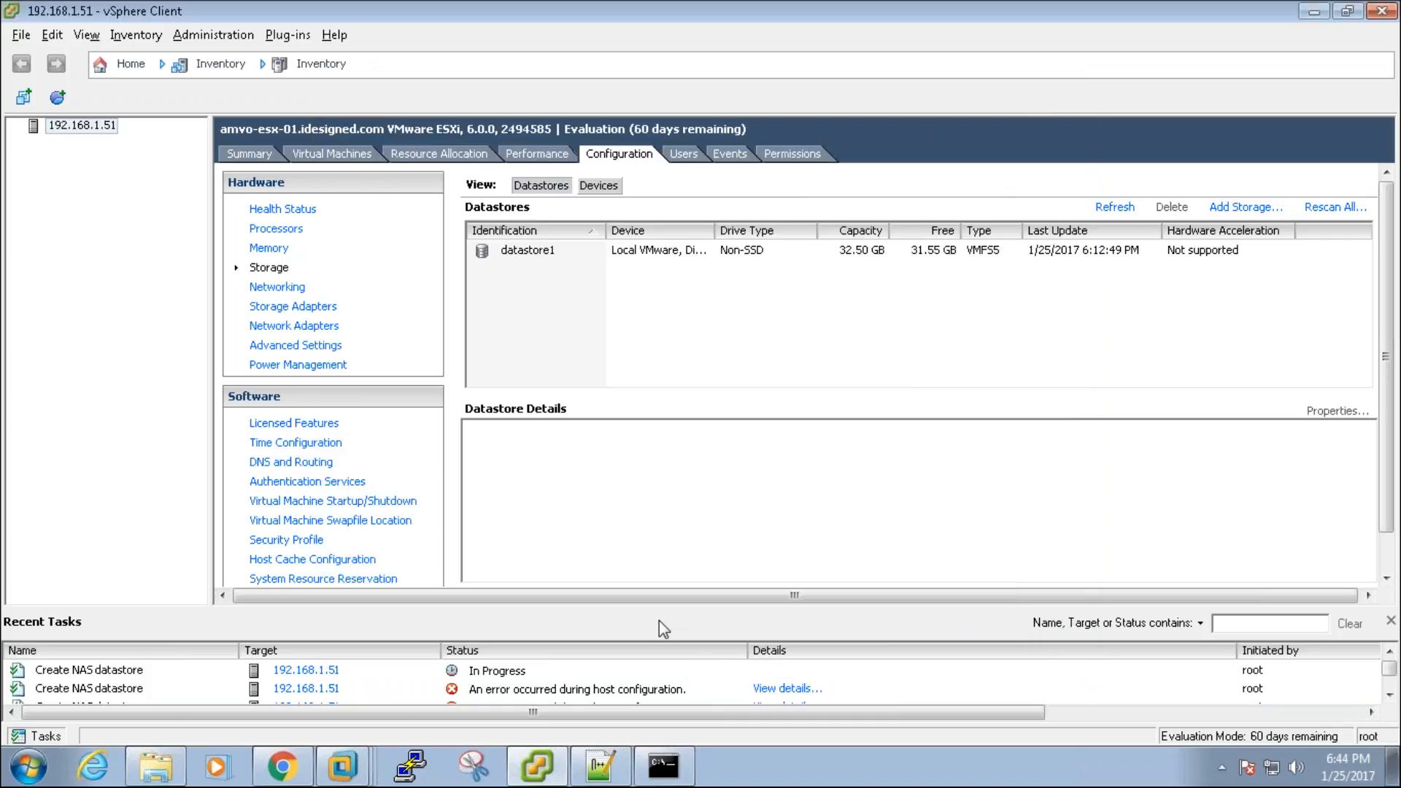
click(574, 677)
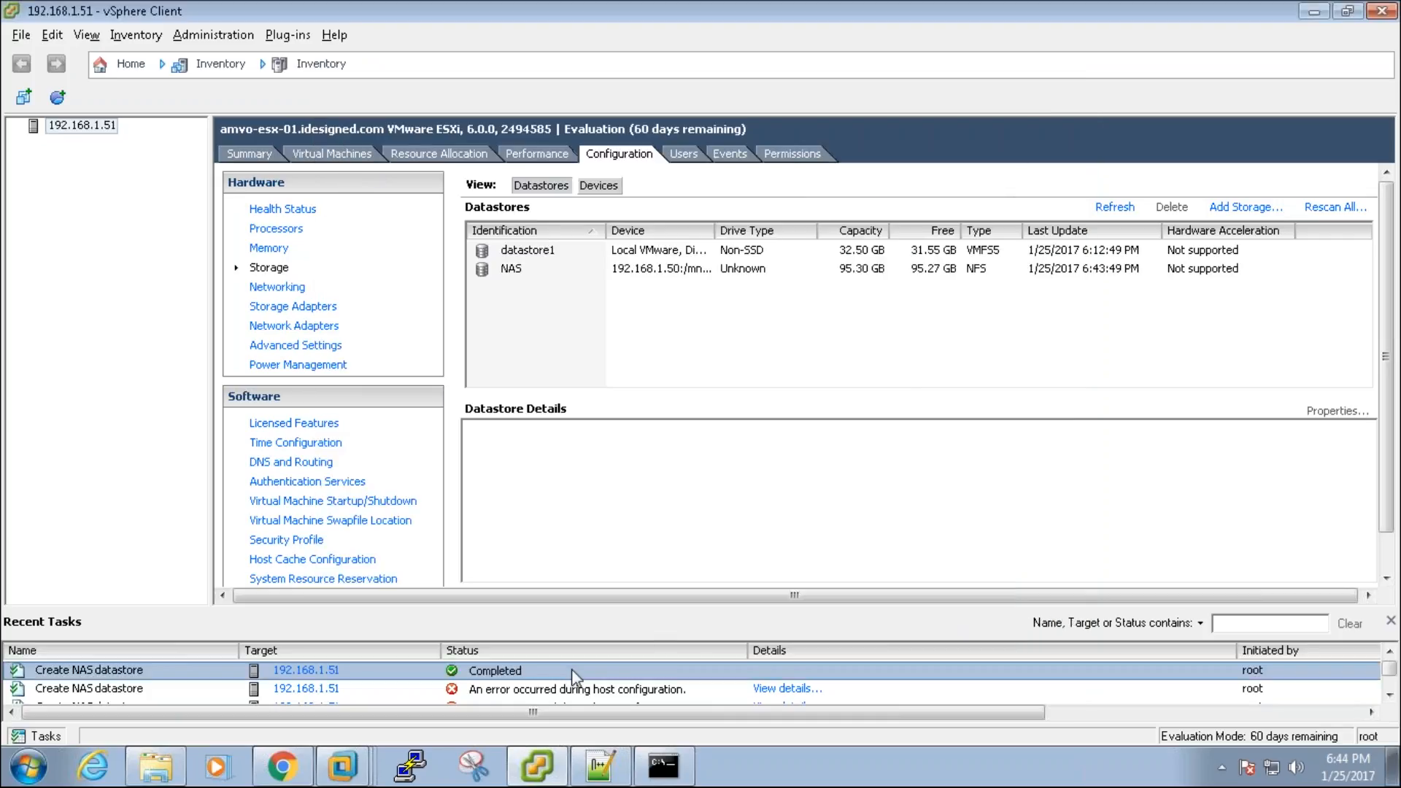
Step: Rename the NAS datastore to NAS_VOLUME-01
click(545, 269)
click(552, 269)
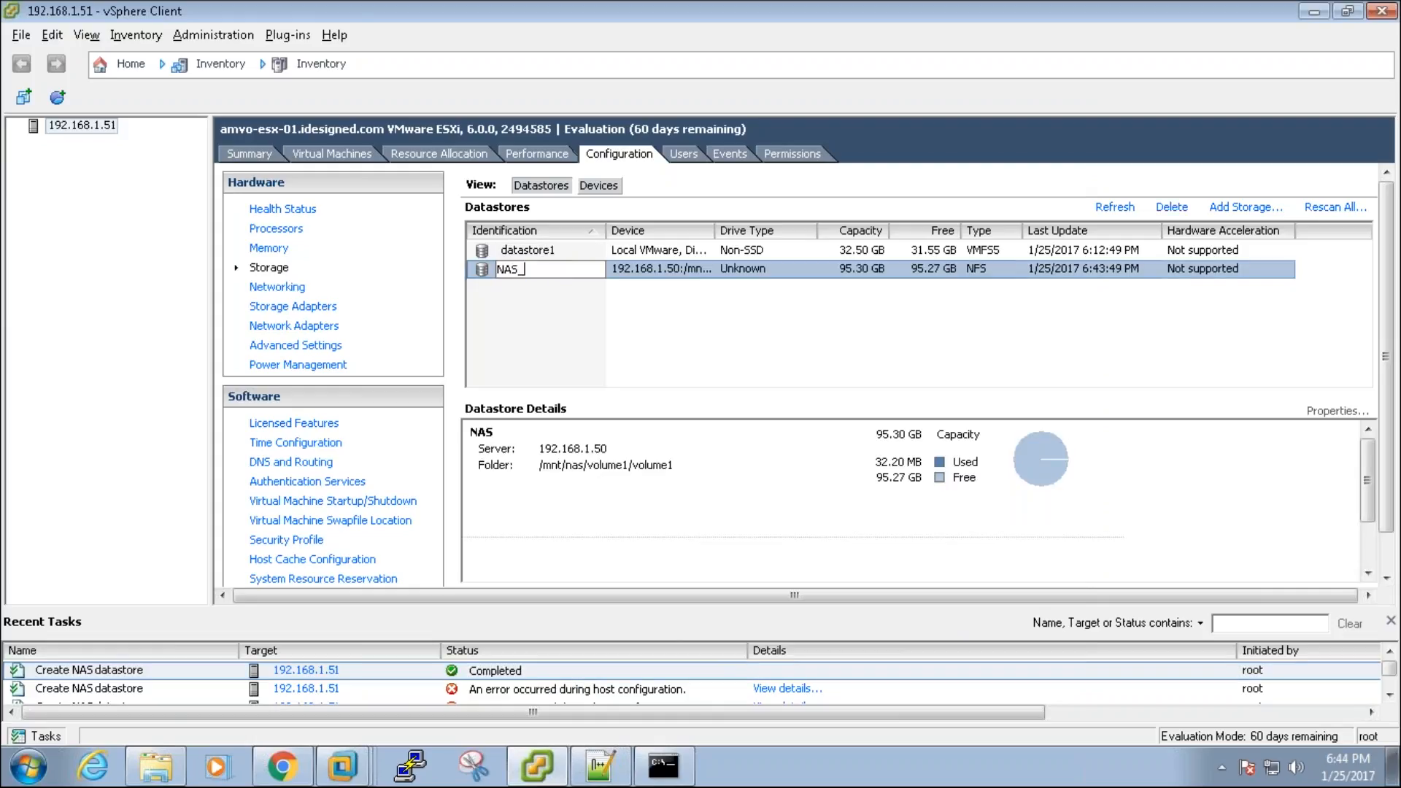
text(_VOLUME-01)
key(Return)
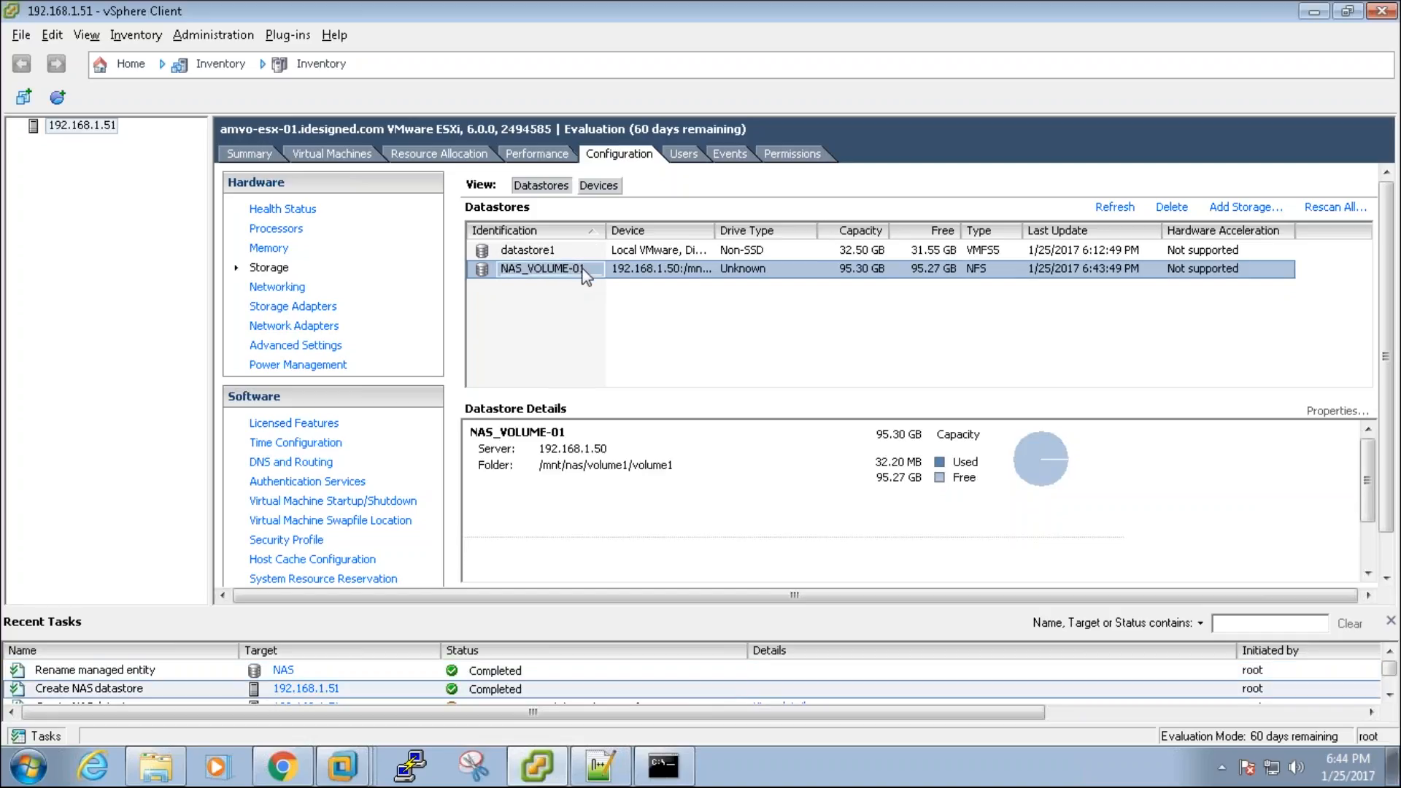
Step: Widen the Device column to show full paths and view details of datastore1 and NAS_VOLUME-01
double_click(719, 232)
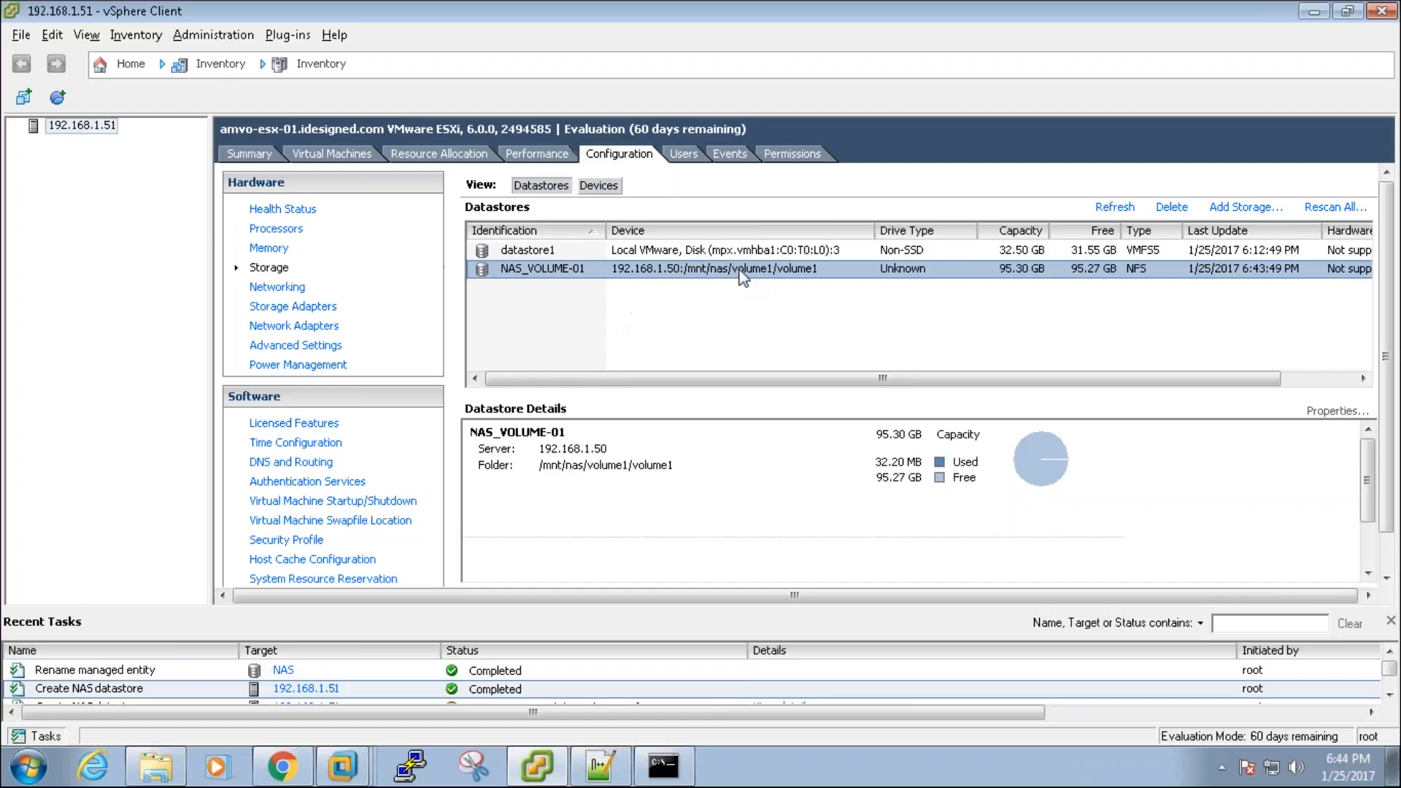
click(727, 252)
click(731, 267)
click(730, 252)
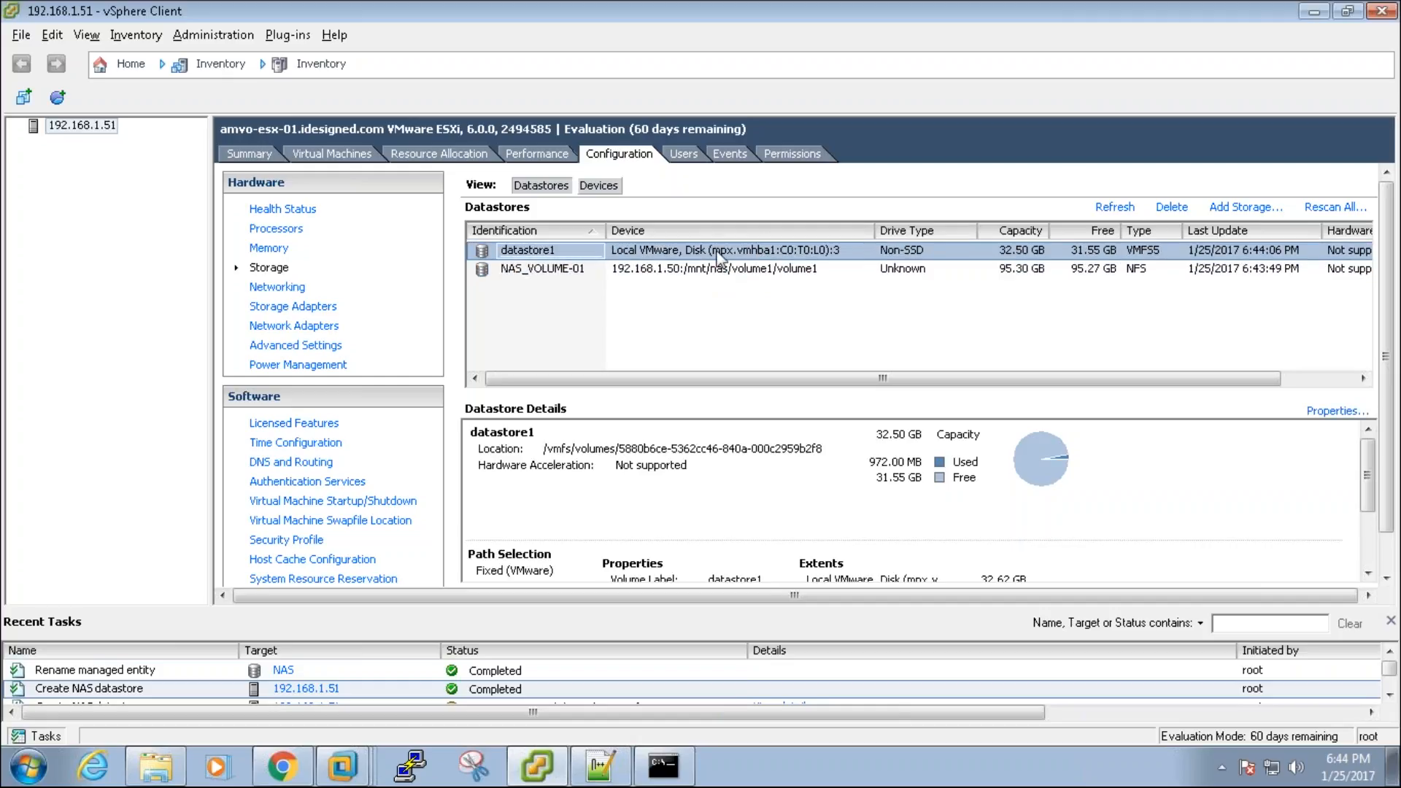
click(1028, 270)
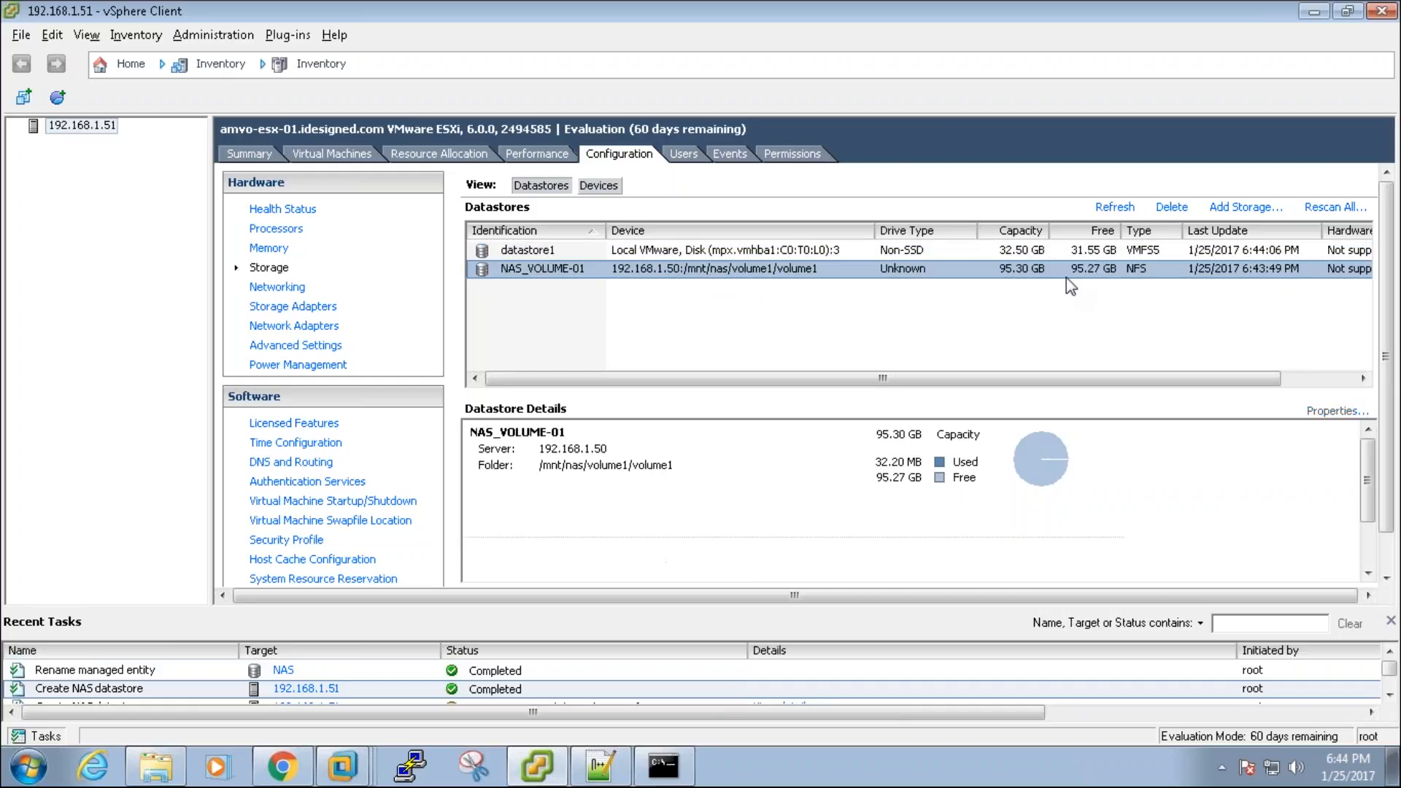
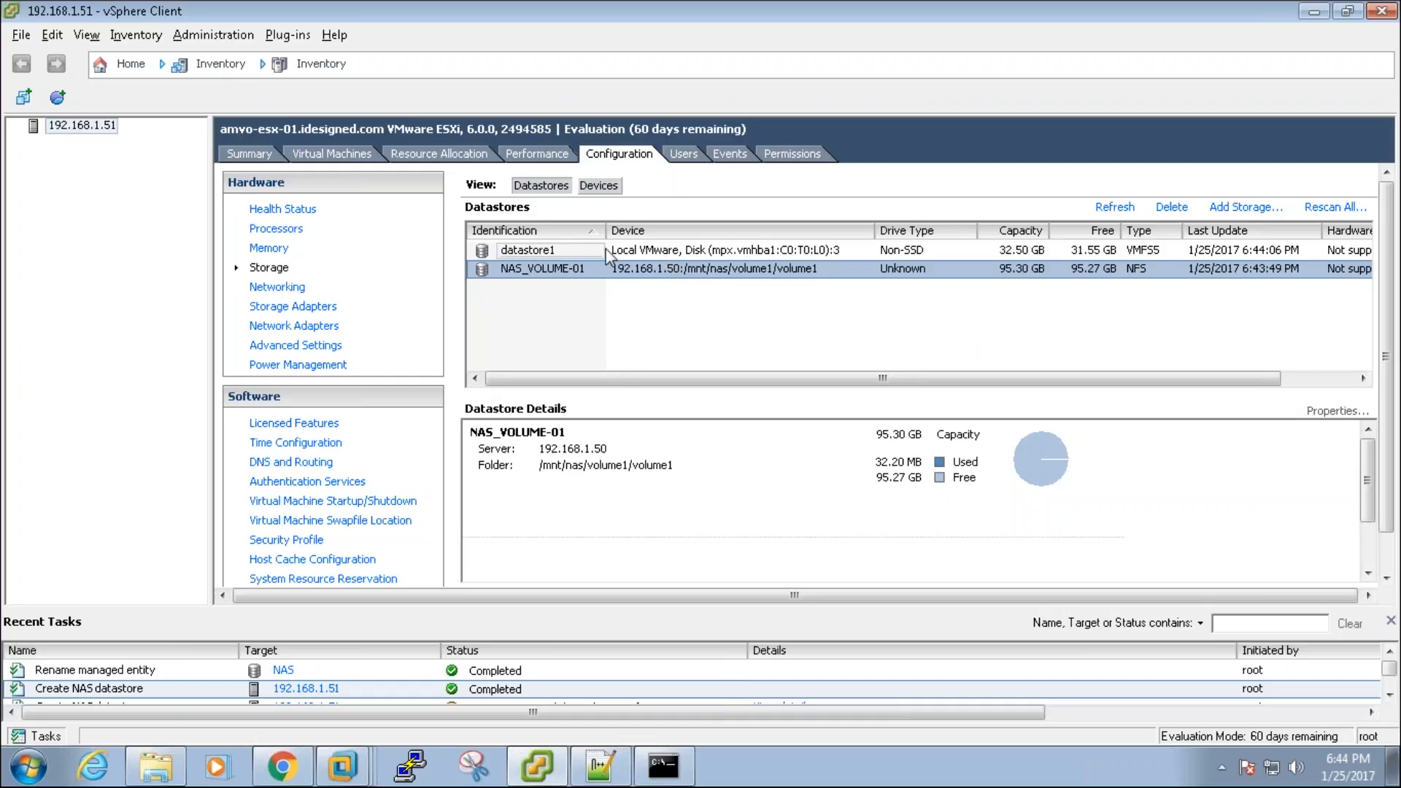
Step: Compare the details of datastore1 and NAS_VOLUME-01, then bring Openfiler's share edit page forward
click(650, 253)
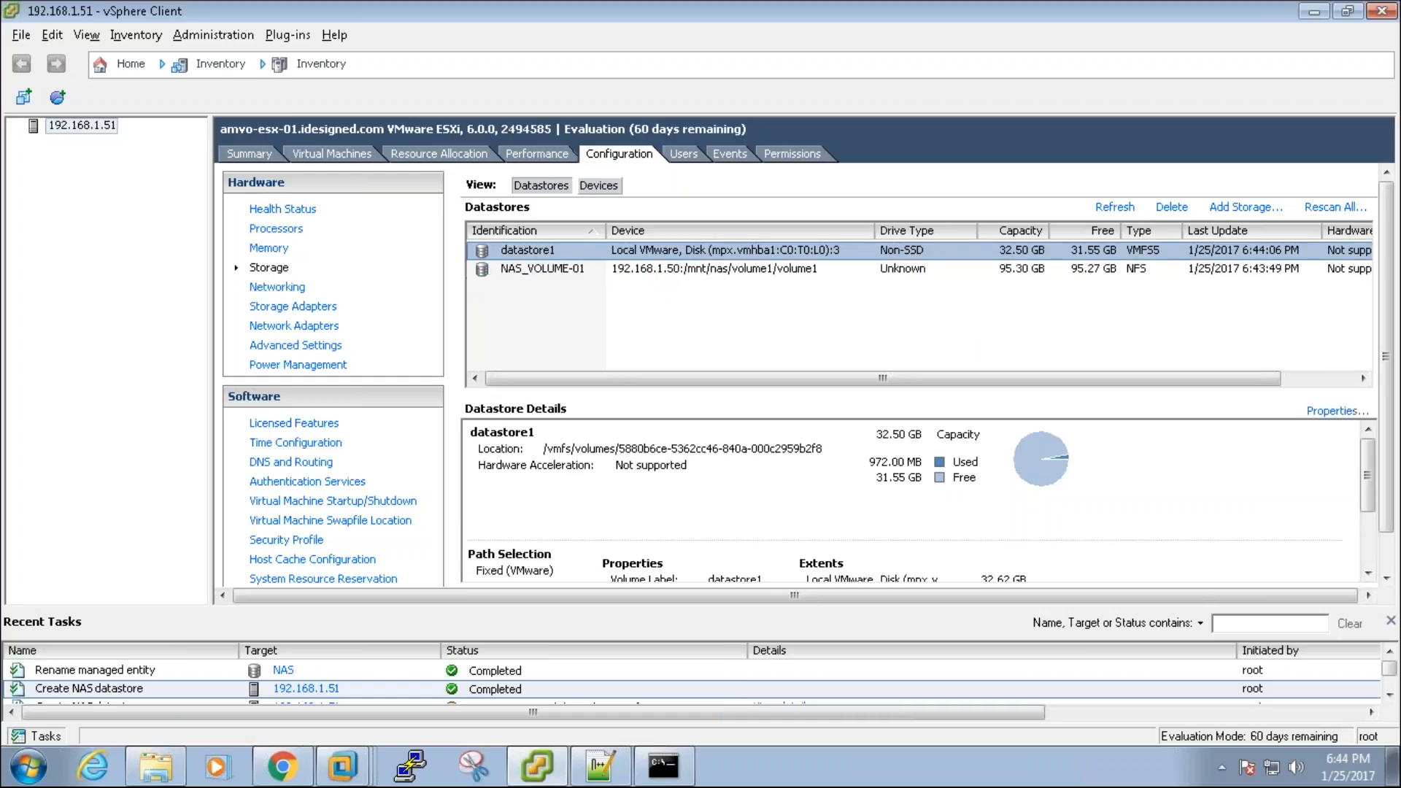
click(659, 269)
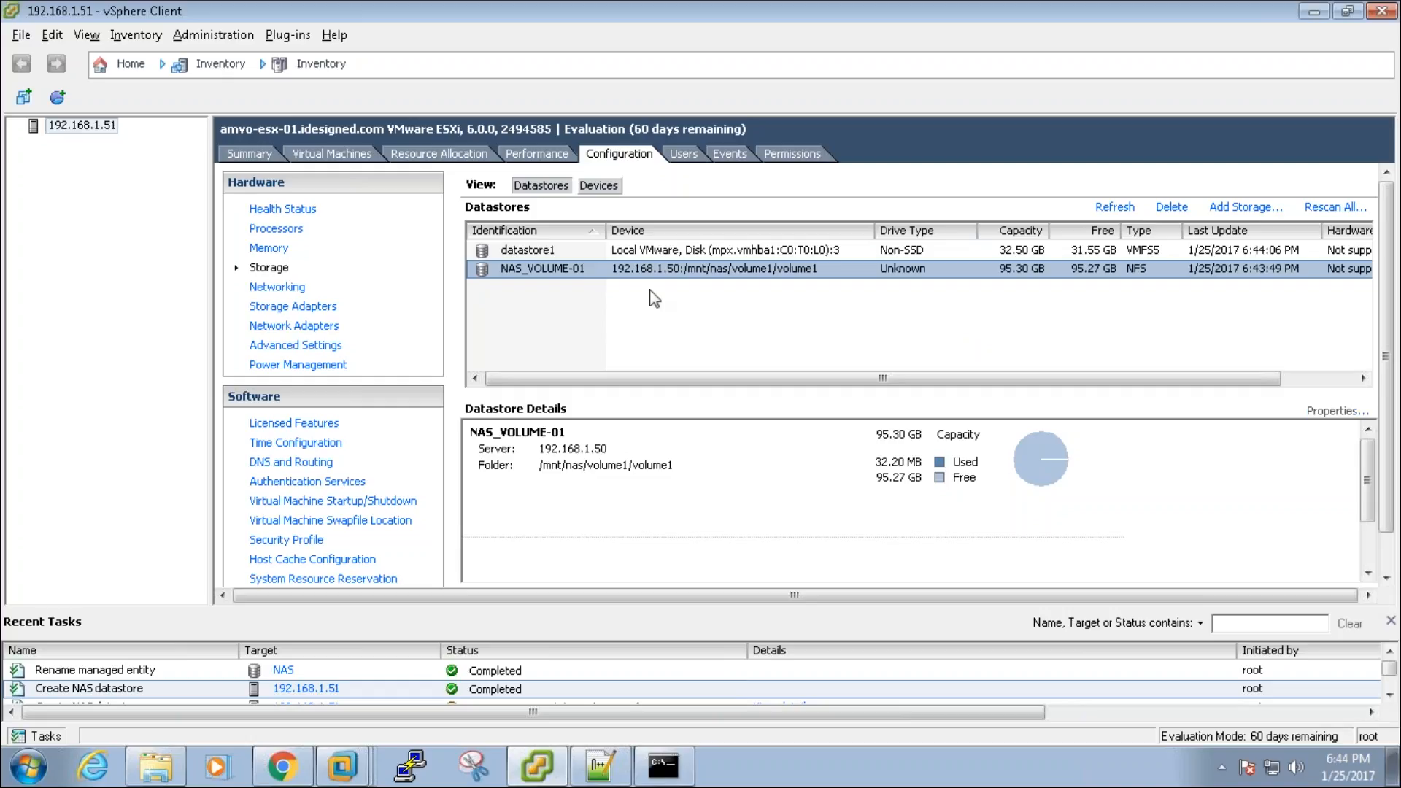
click(303, 770)
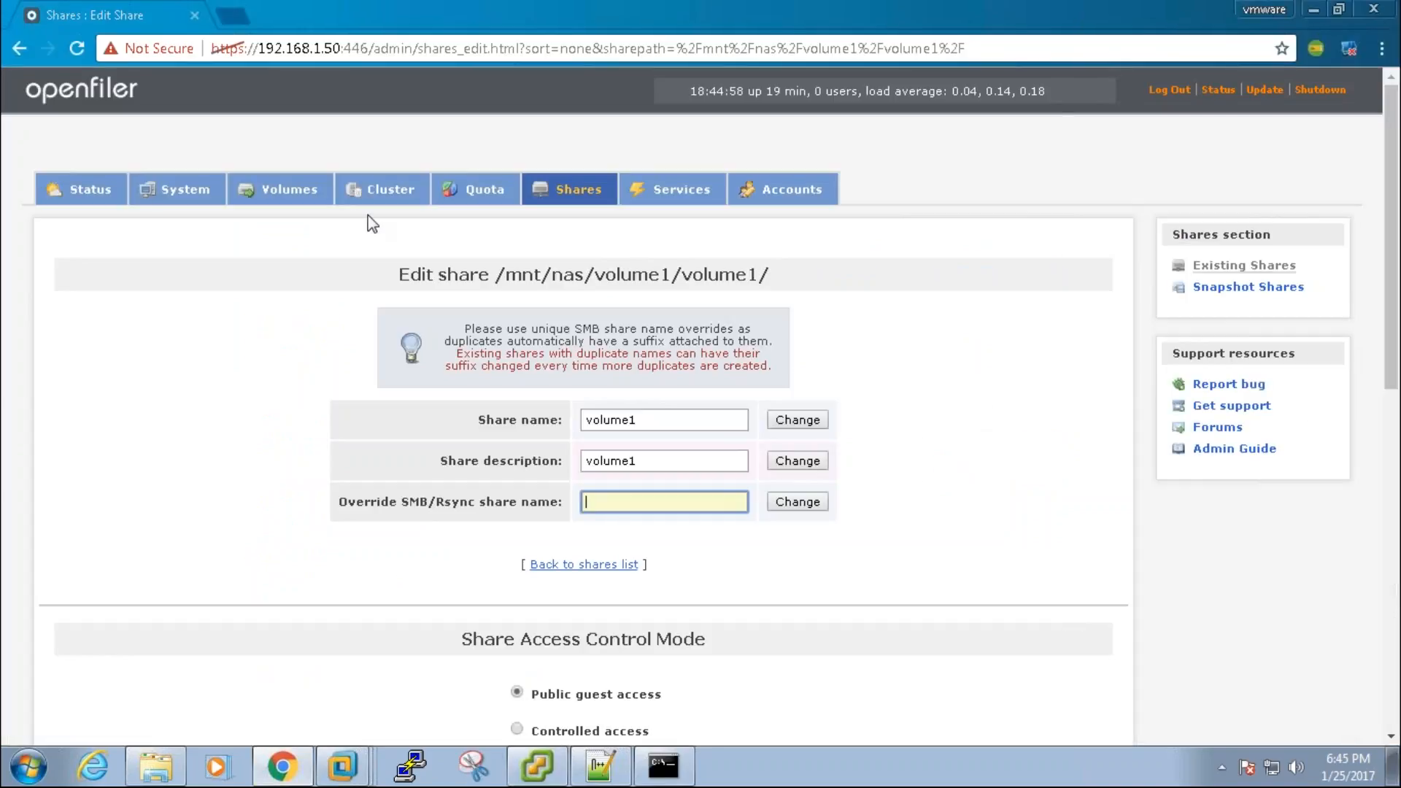
Step: Review the ESX_NETWORK rule in Openfiler's Network Access Configuration
click(154, 191)
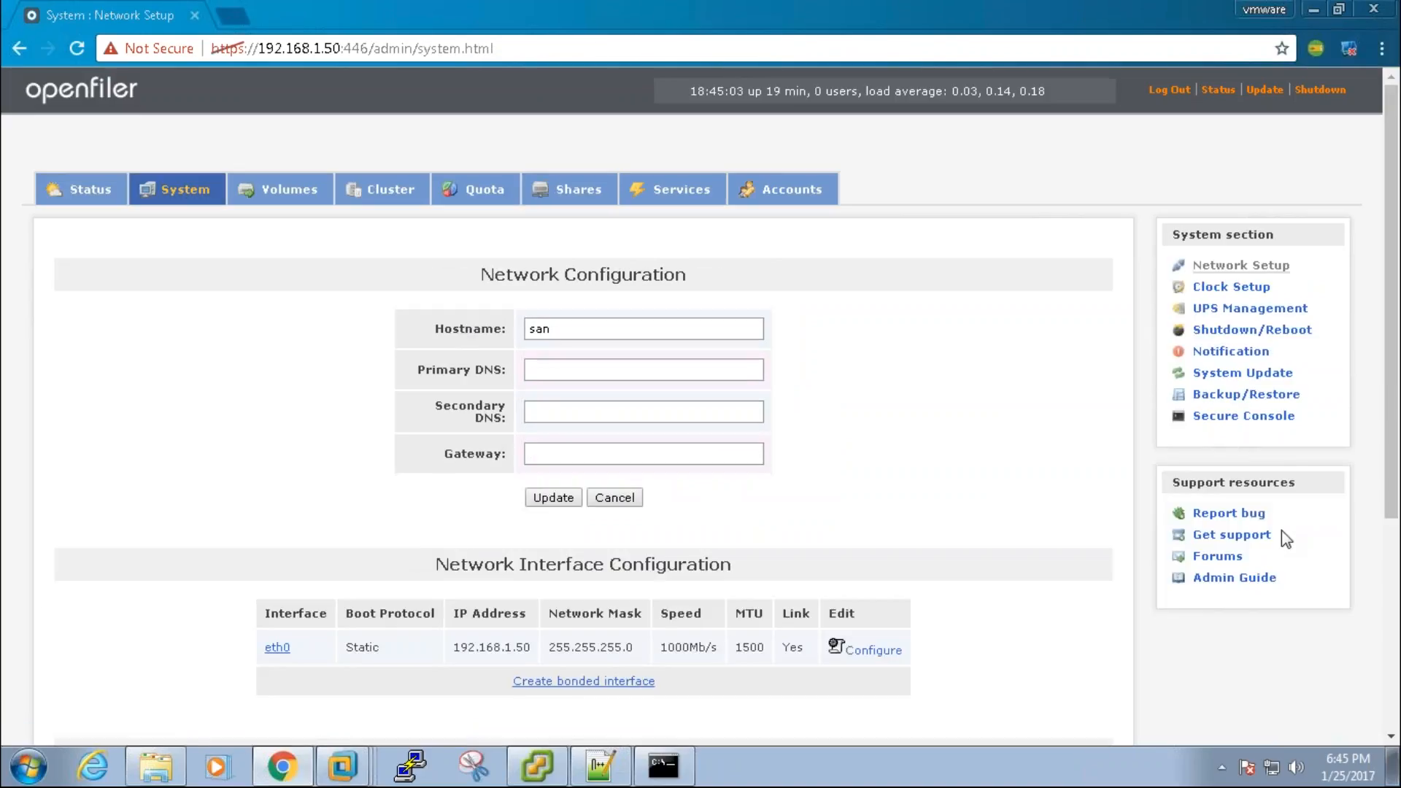
scroll(1395, 598, down, 3)
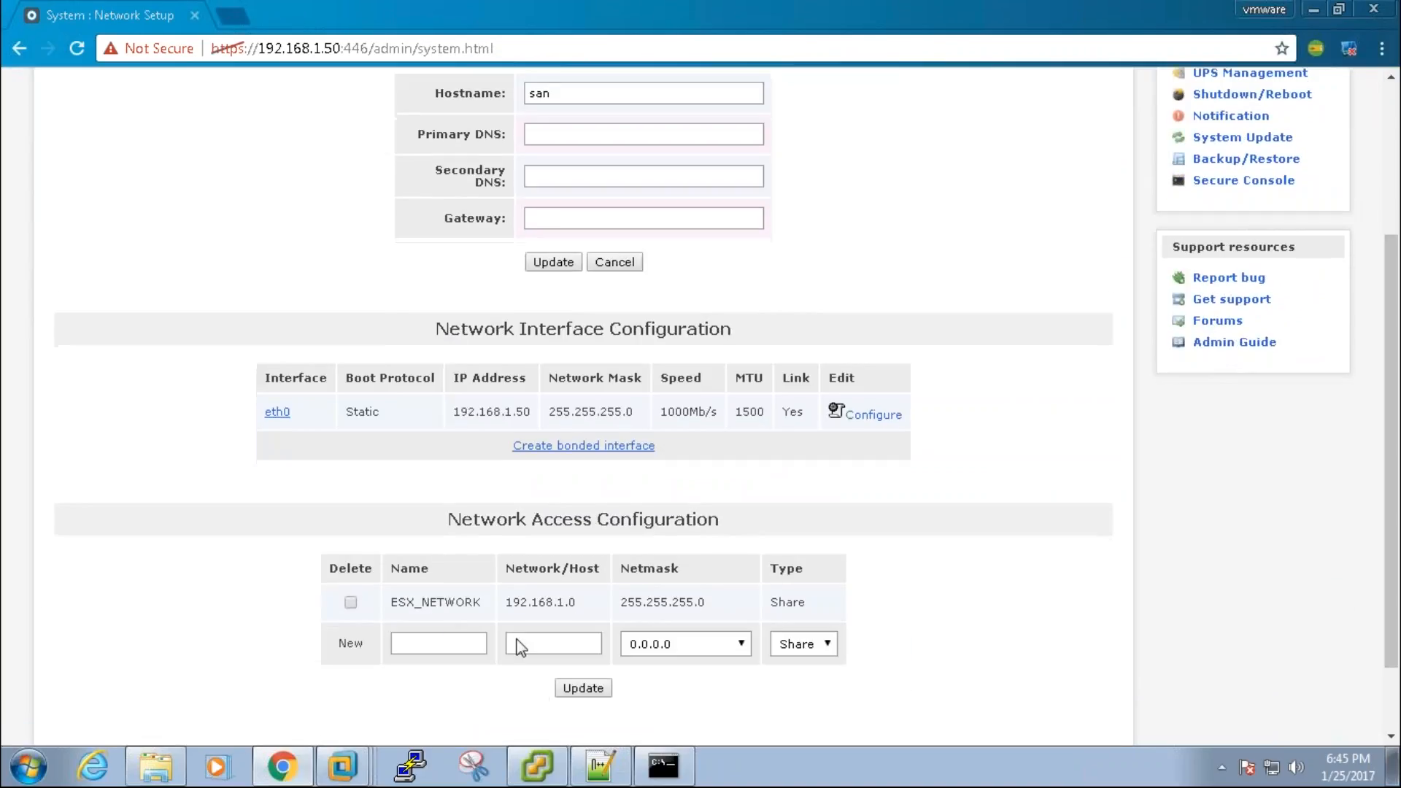
drag(415, 602, 707, 596)
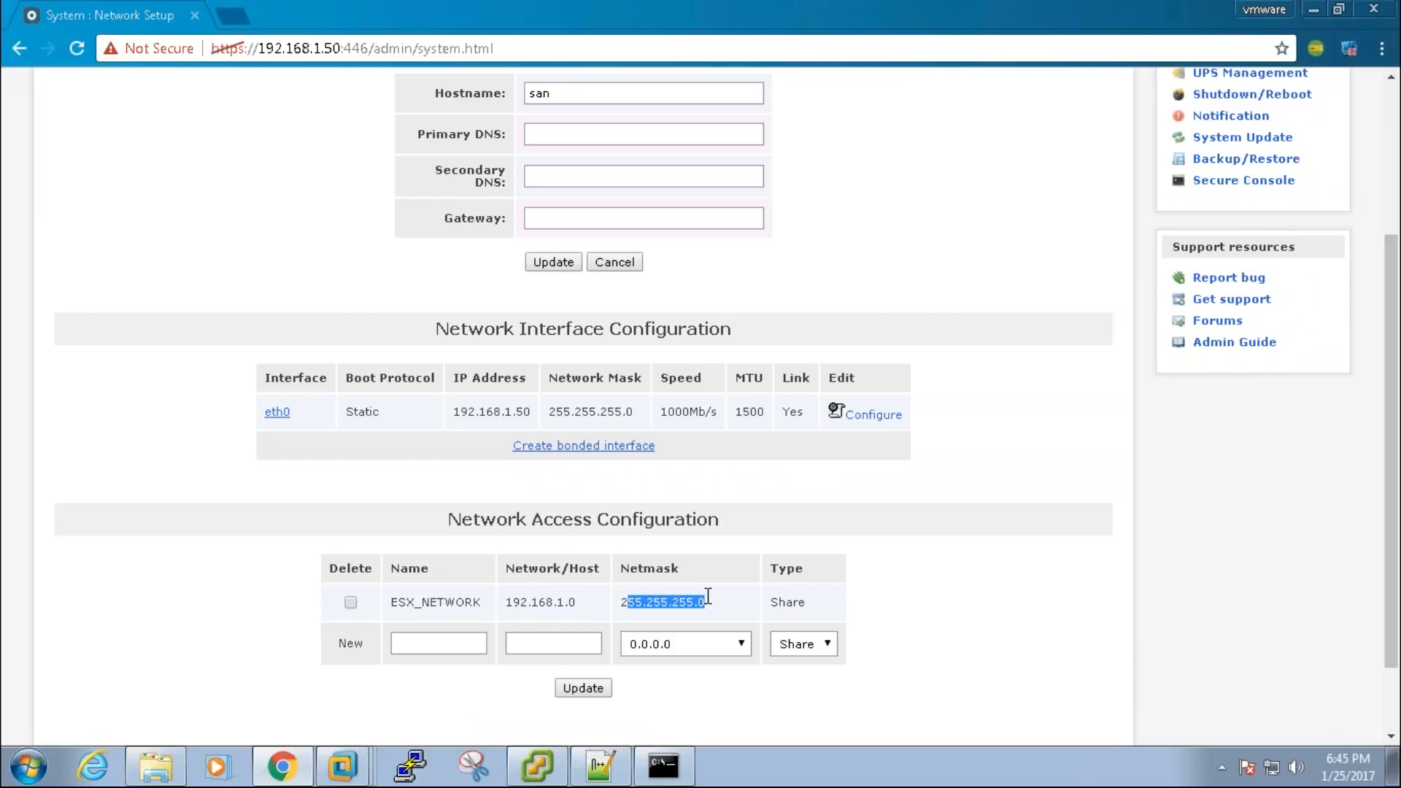
click(716, 596)
drag(1386, 317, 1375, 129)
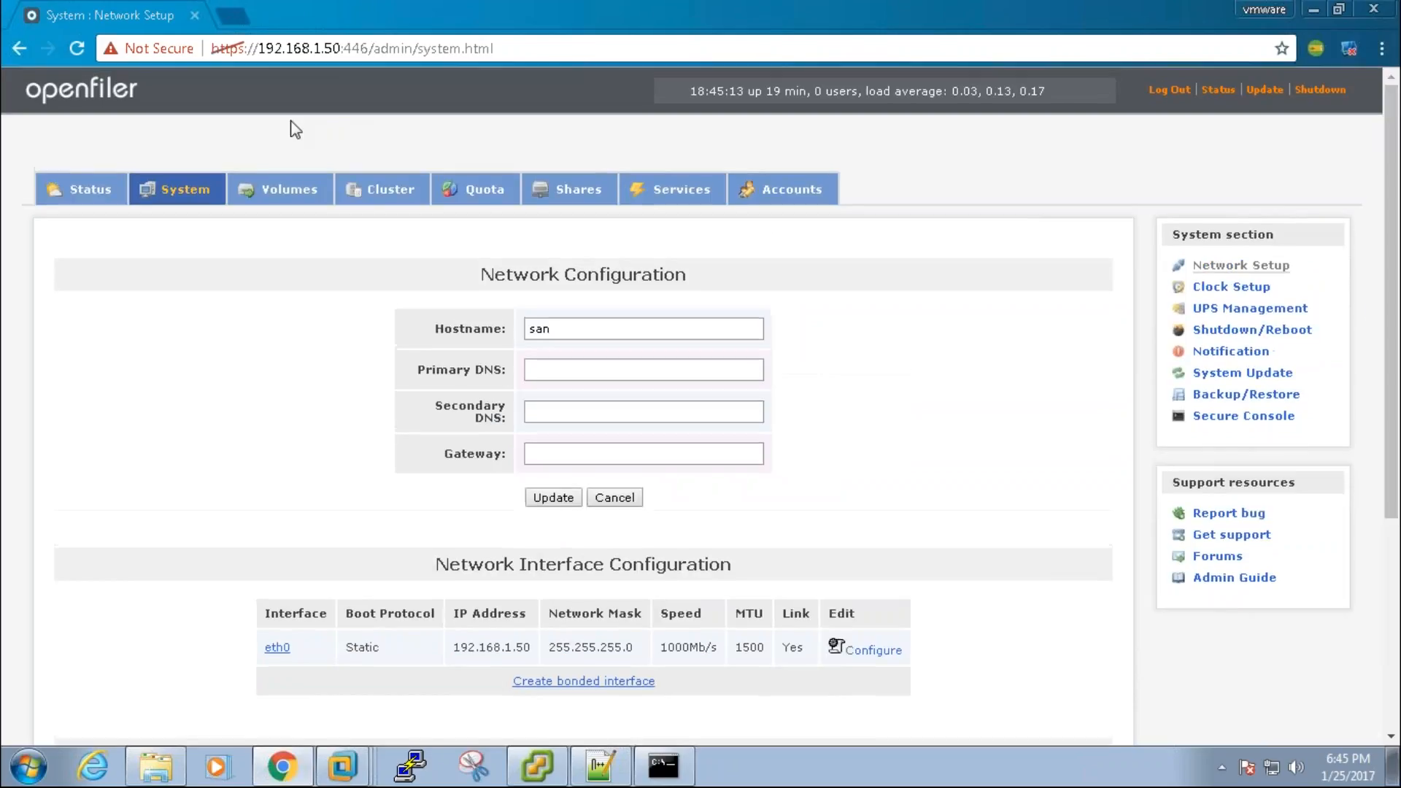
Step: Check the NFS host access column for the volume1 share
click(291, 207)
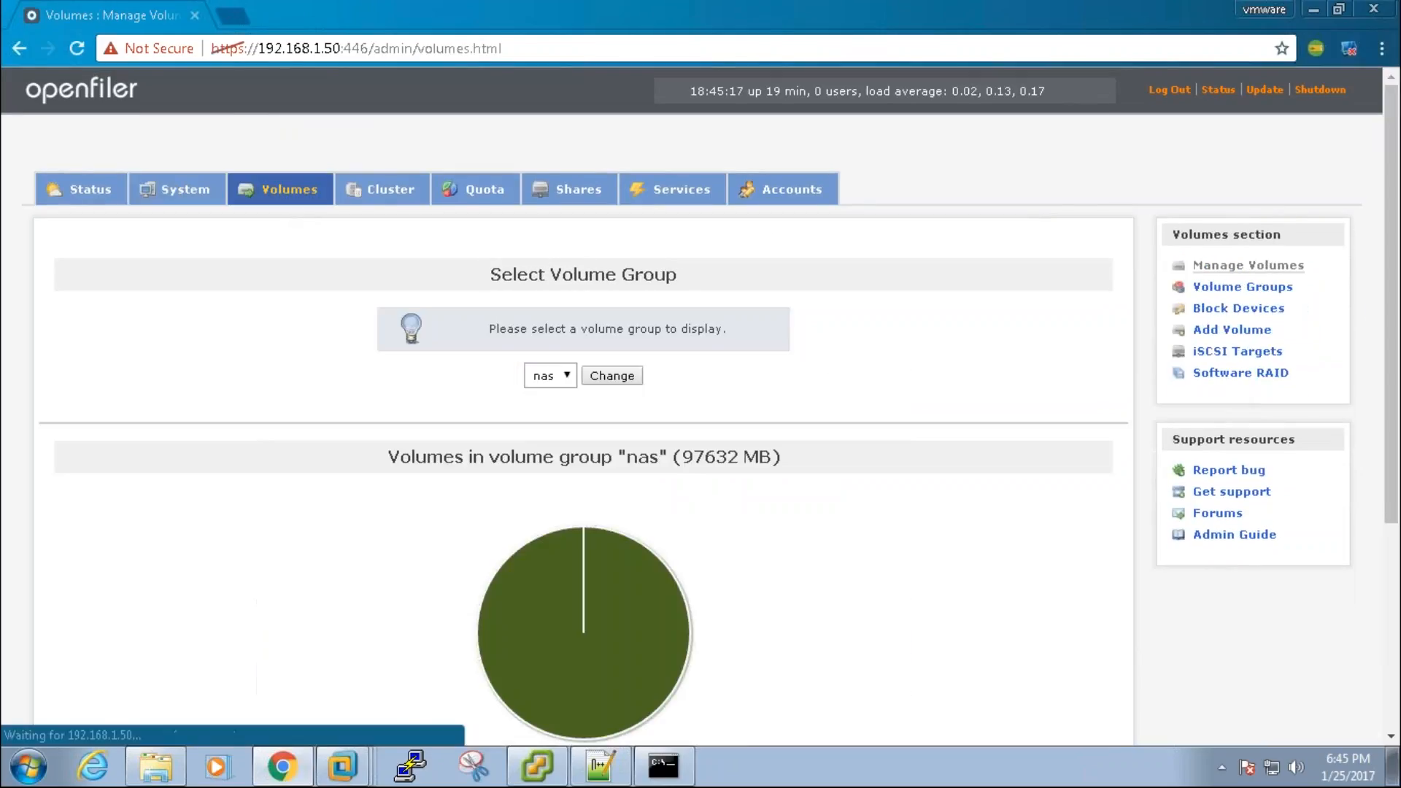
click(576, 189)
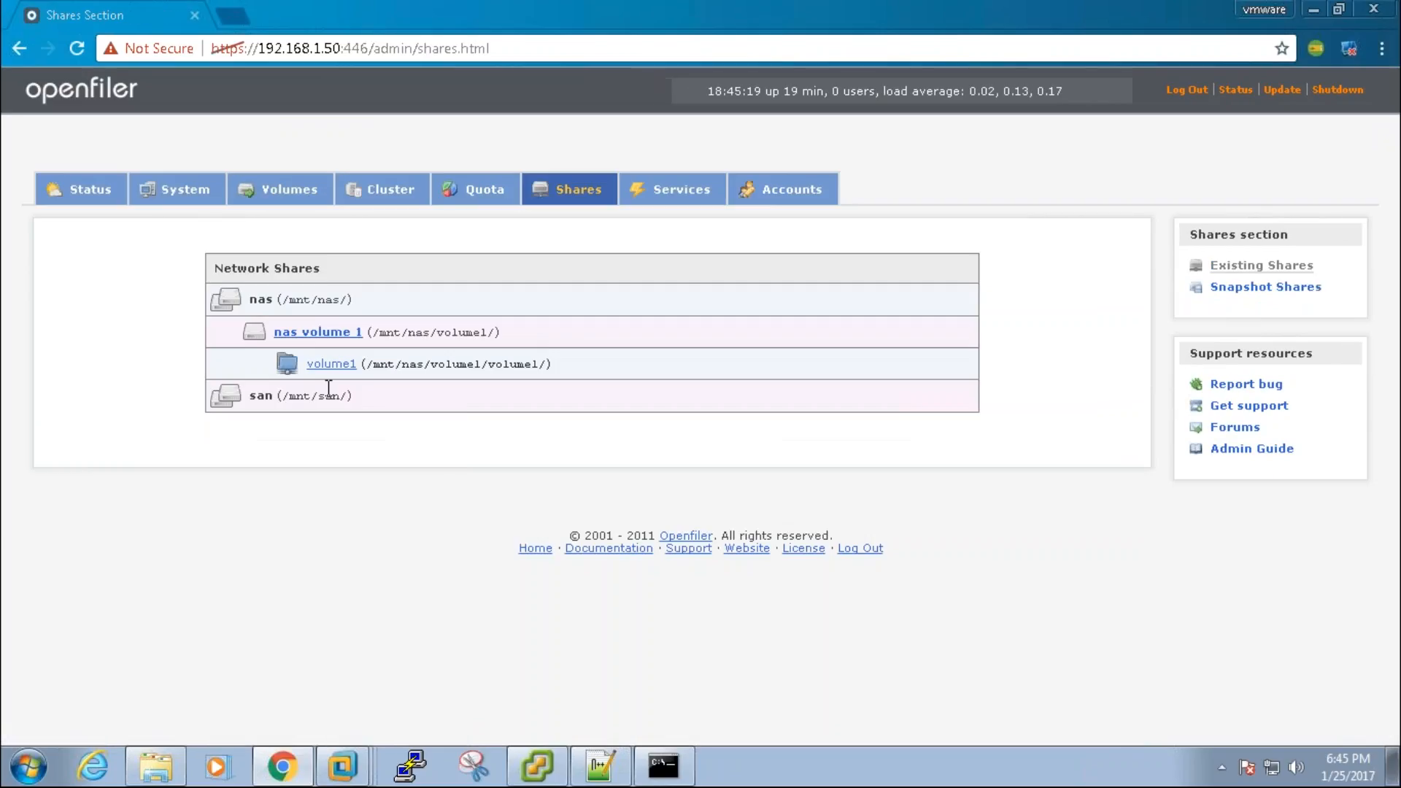
click(331, 363)
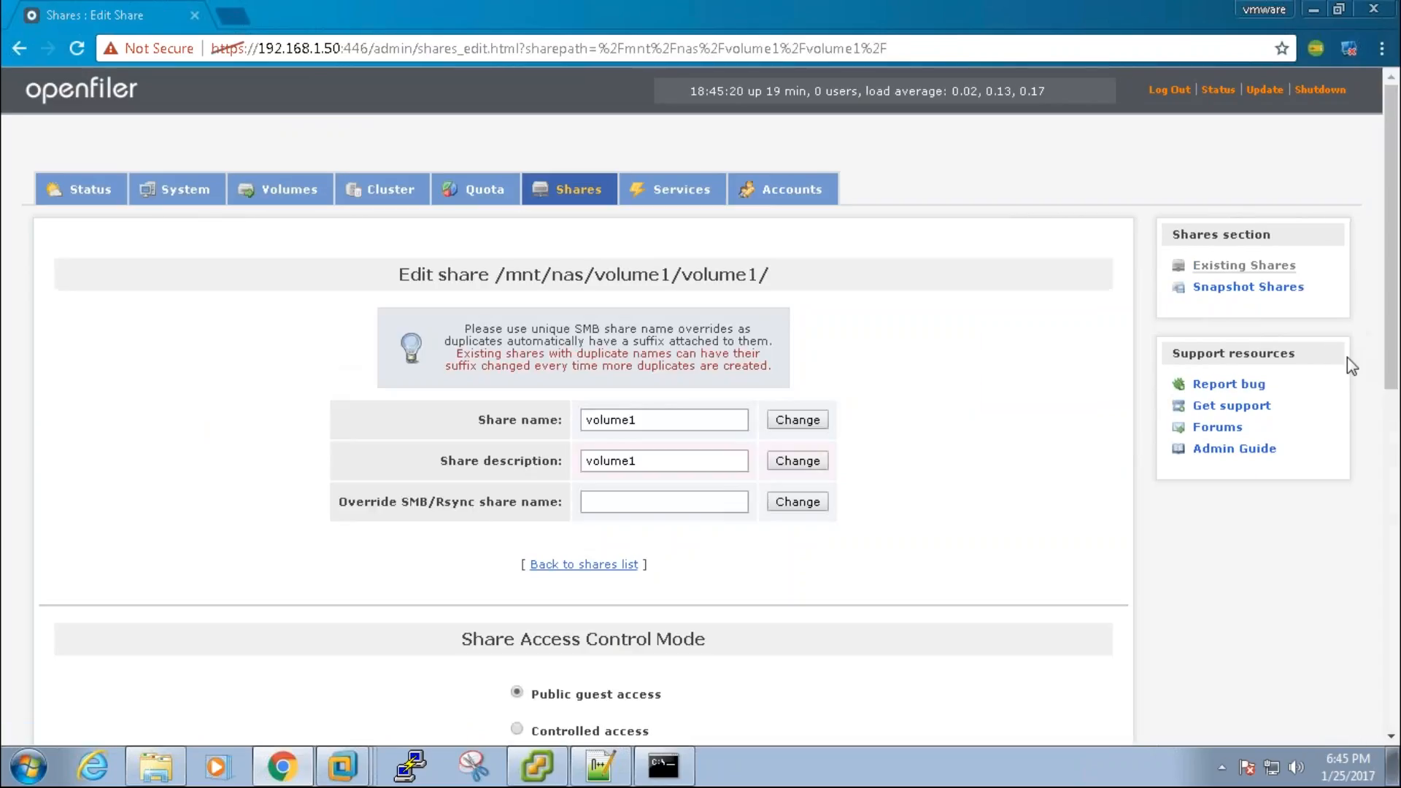
scroll(1392, 422, down, 7)
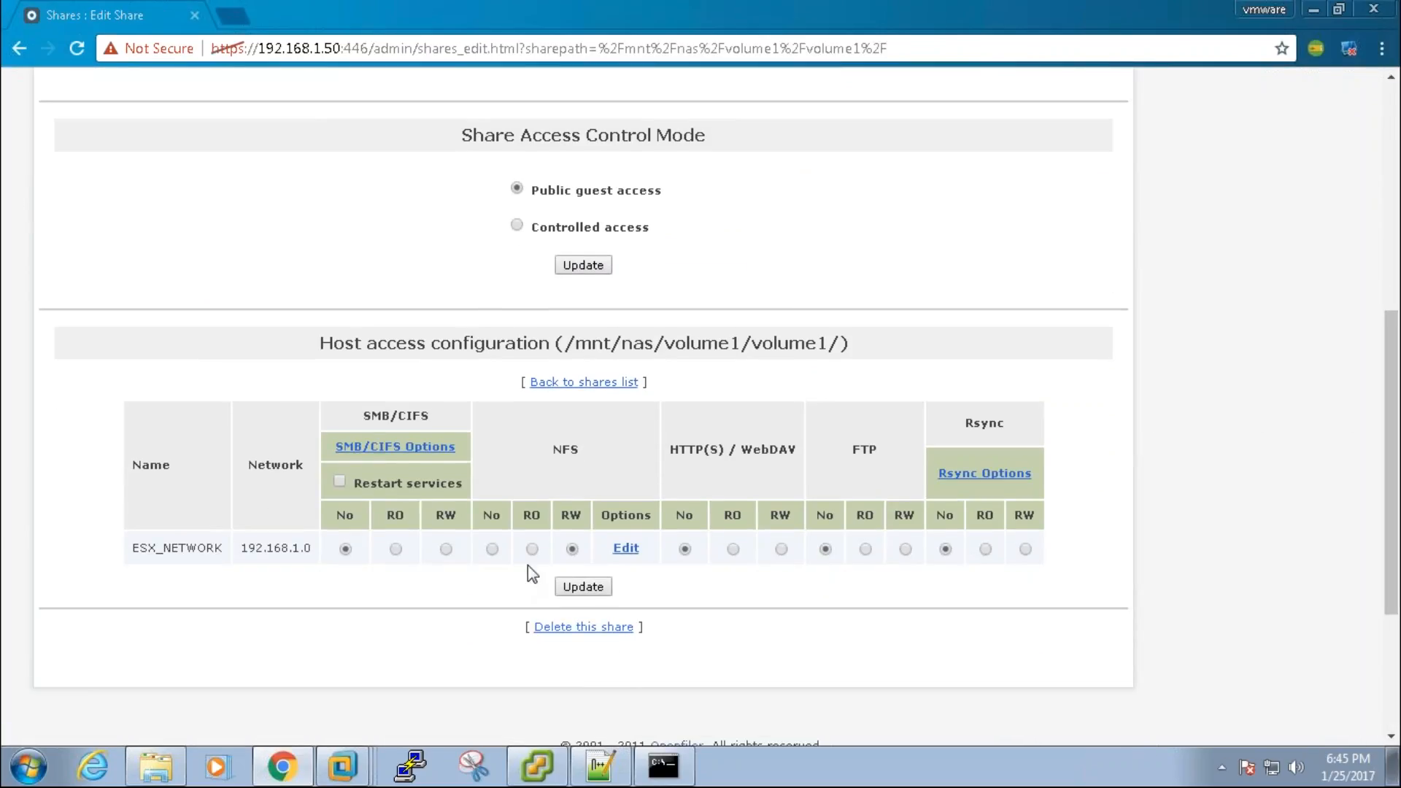
double_click(566, 449)
click(1390, 134)
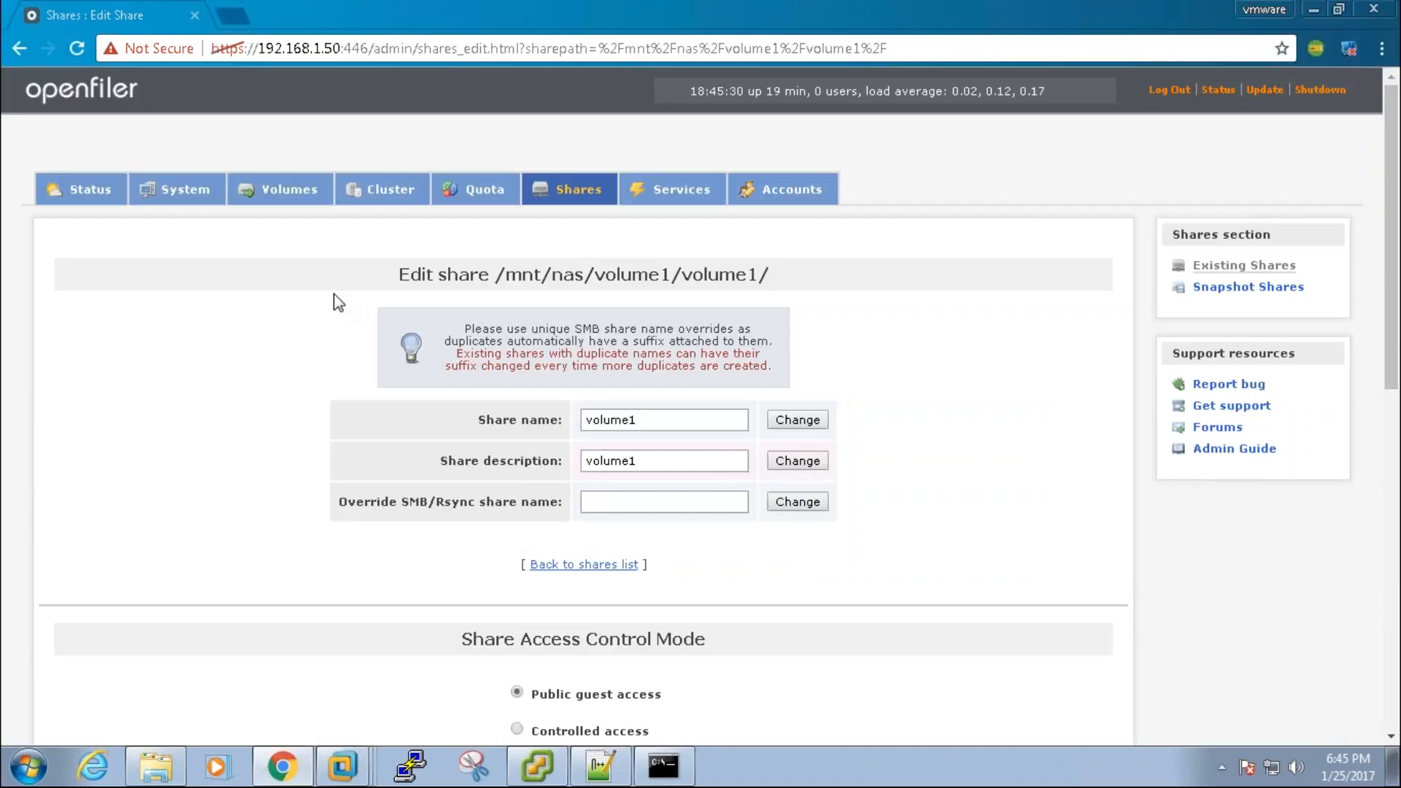
Step: Go to the block device list in Volume Management, then return to the Notepad++ notes
click(289, 192)
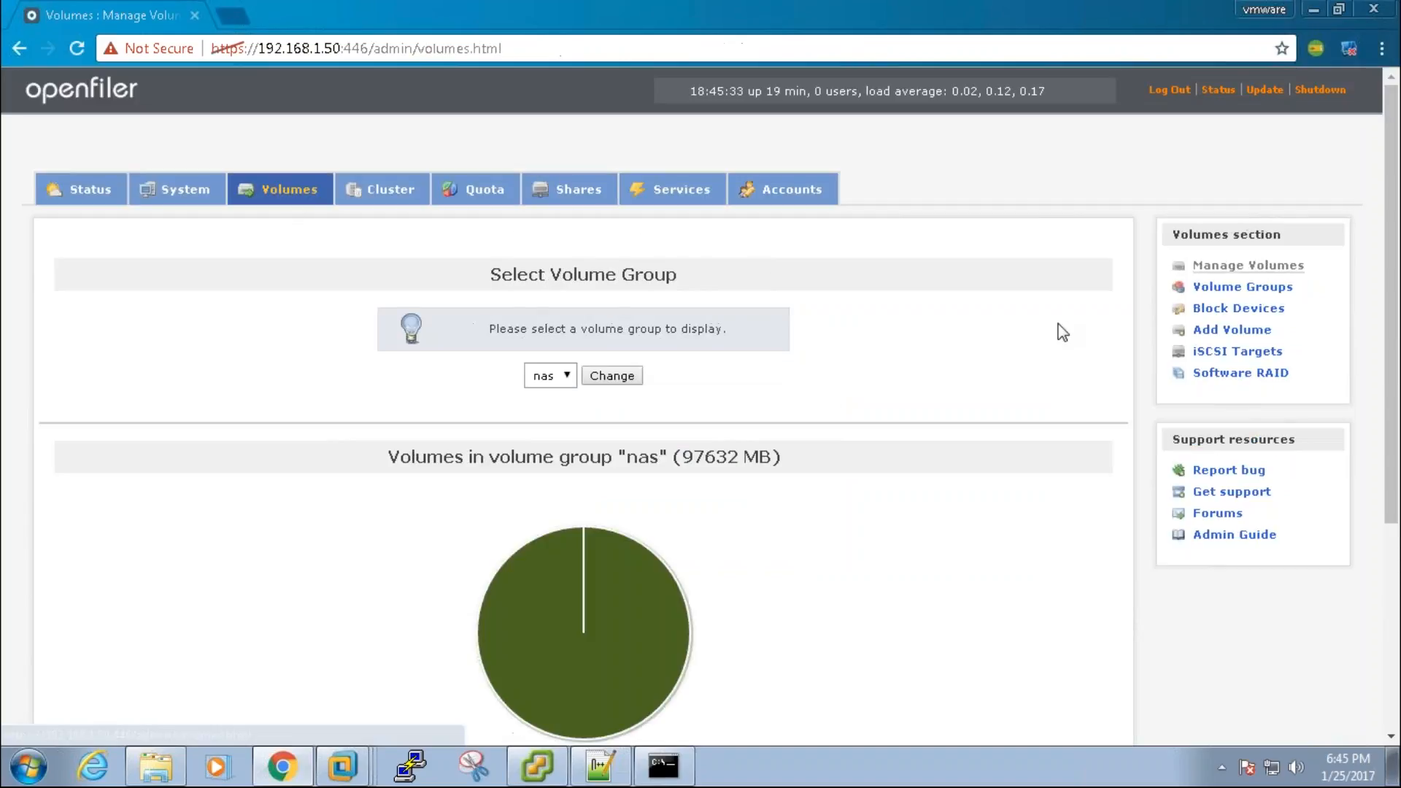
click(1256, 310)
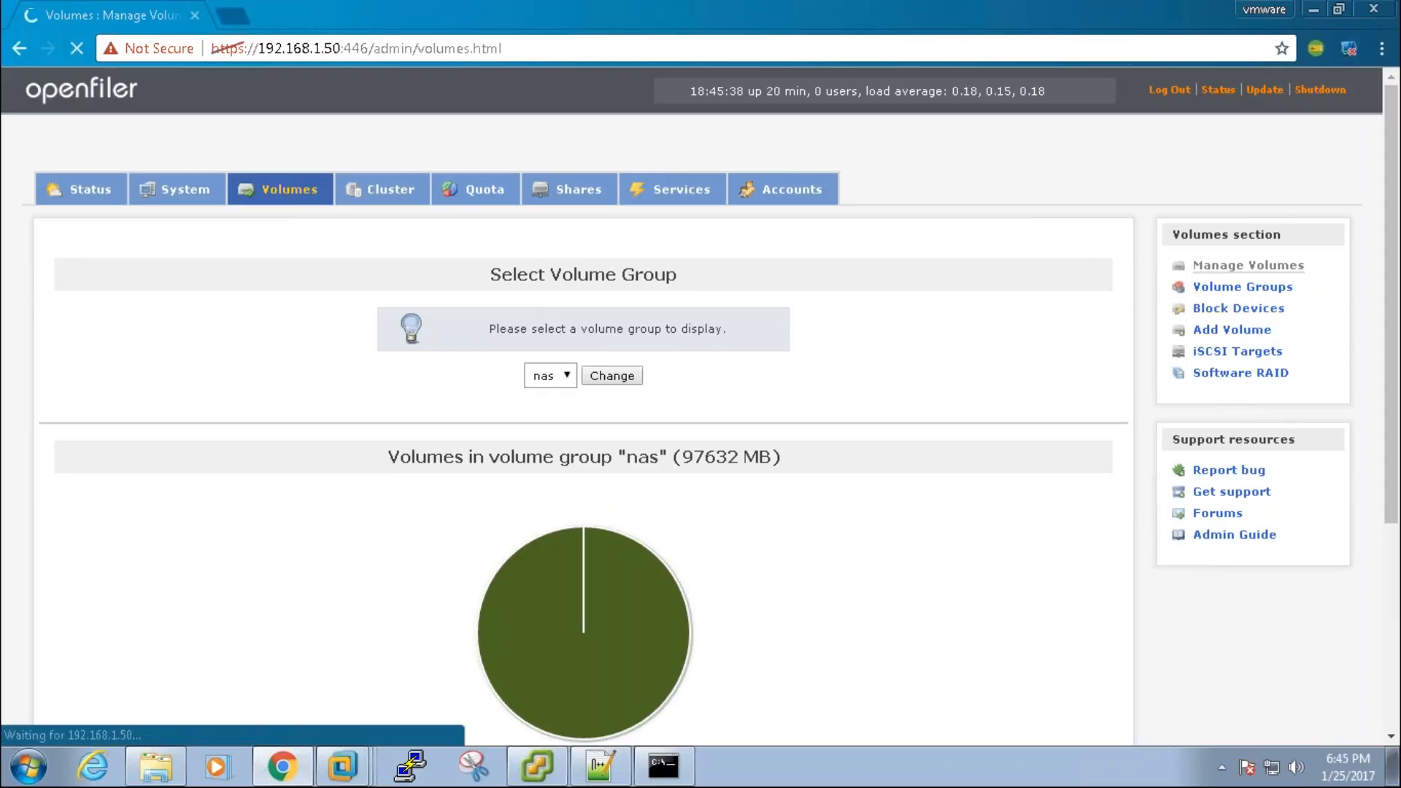
click(599, 766)
click(450, 531)
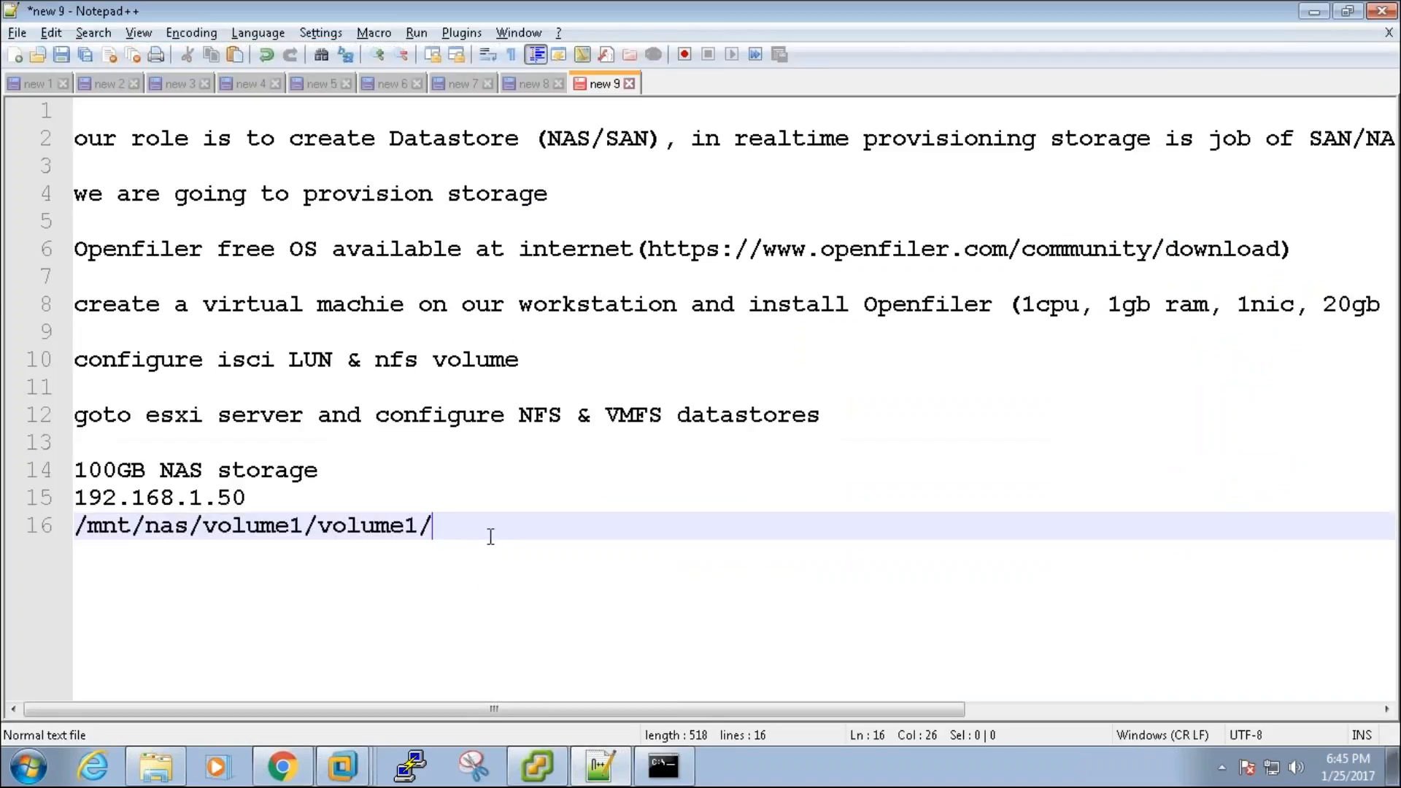
Step: Check the noted 192.168.1.50 and share path against NAS_VOLUME-01, then return to Openfiler Block Devices
drag(434, 525, 76, 498)
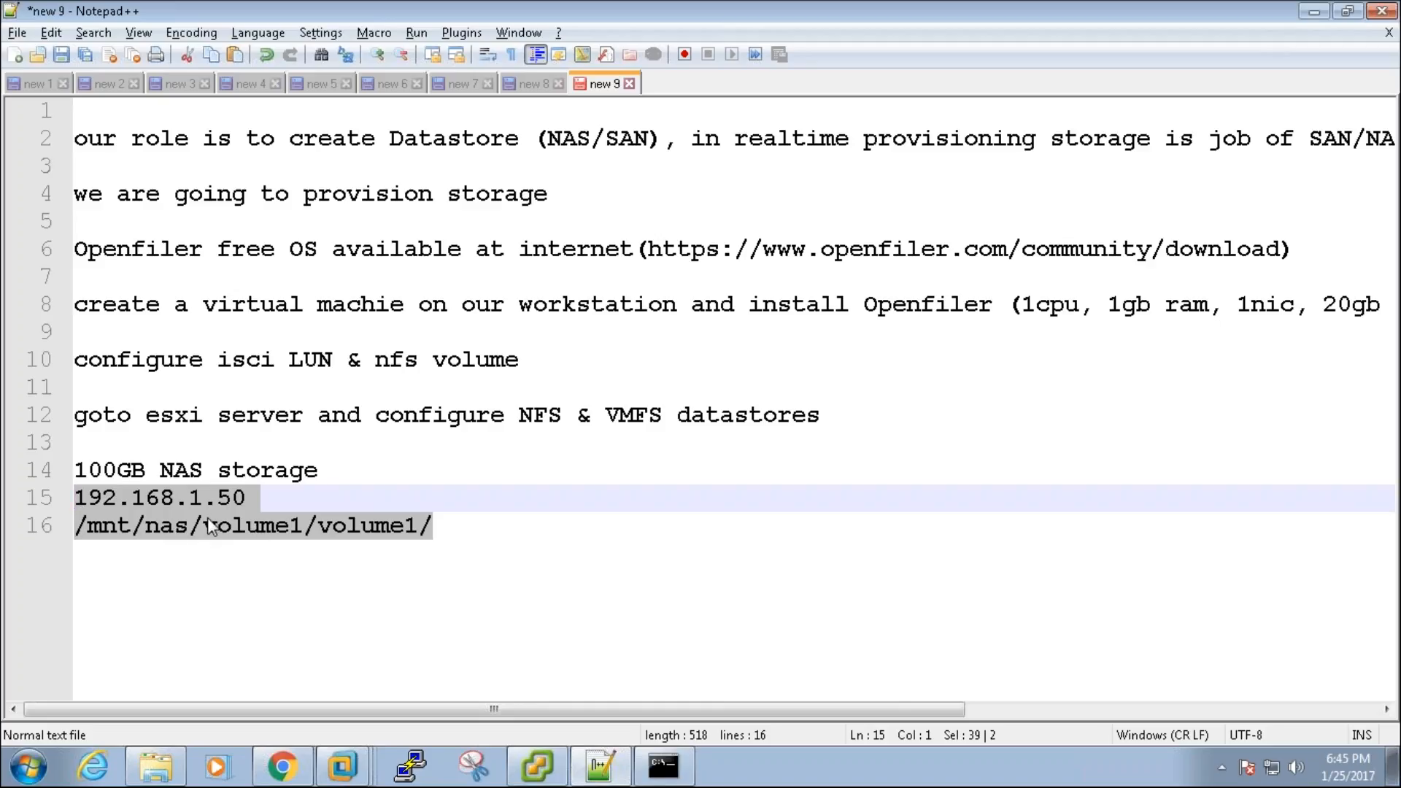
click(281, 499)
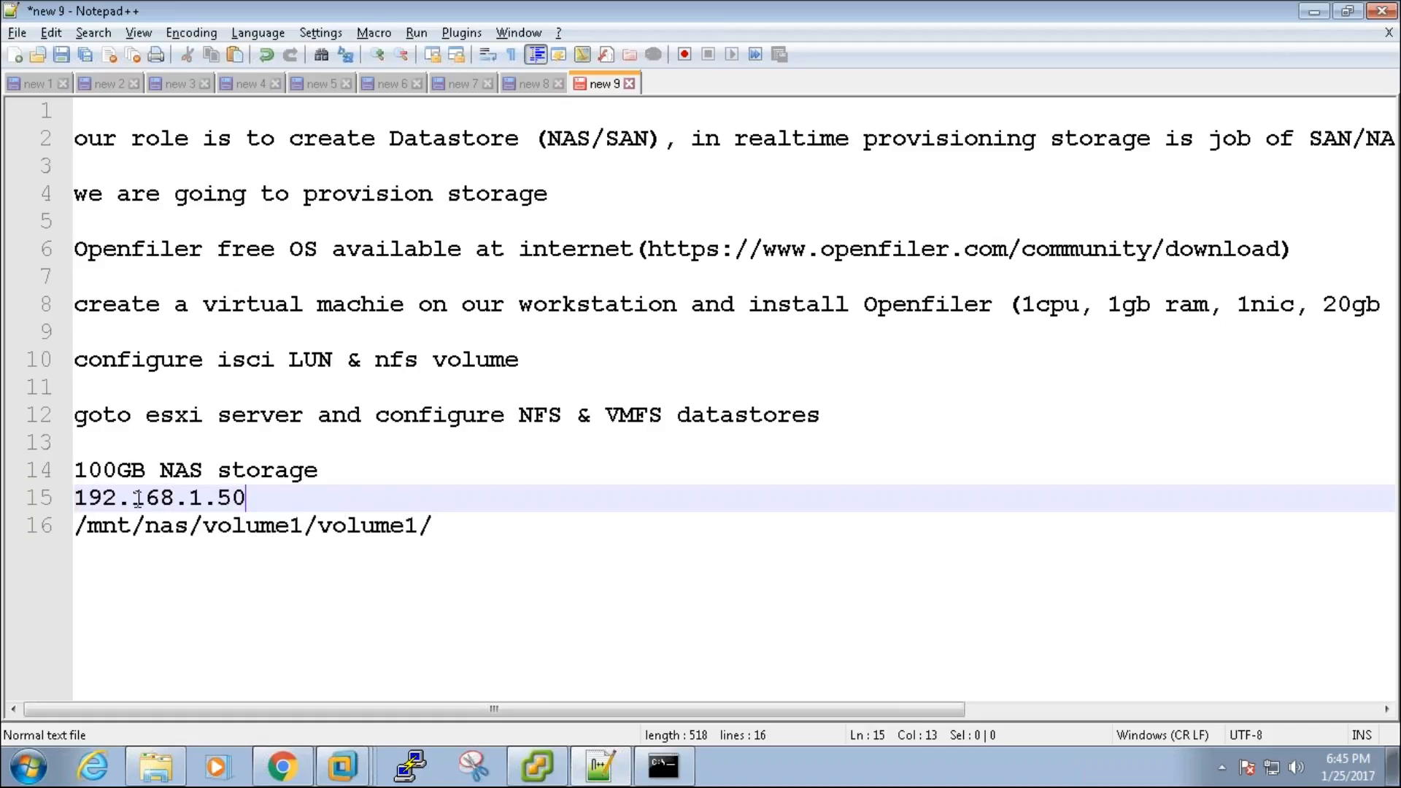
drag(257, 499, 433, 526)
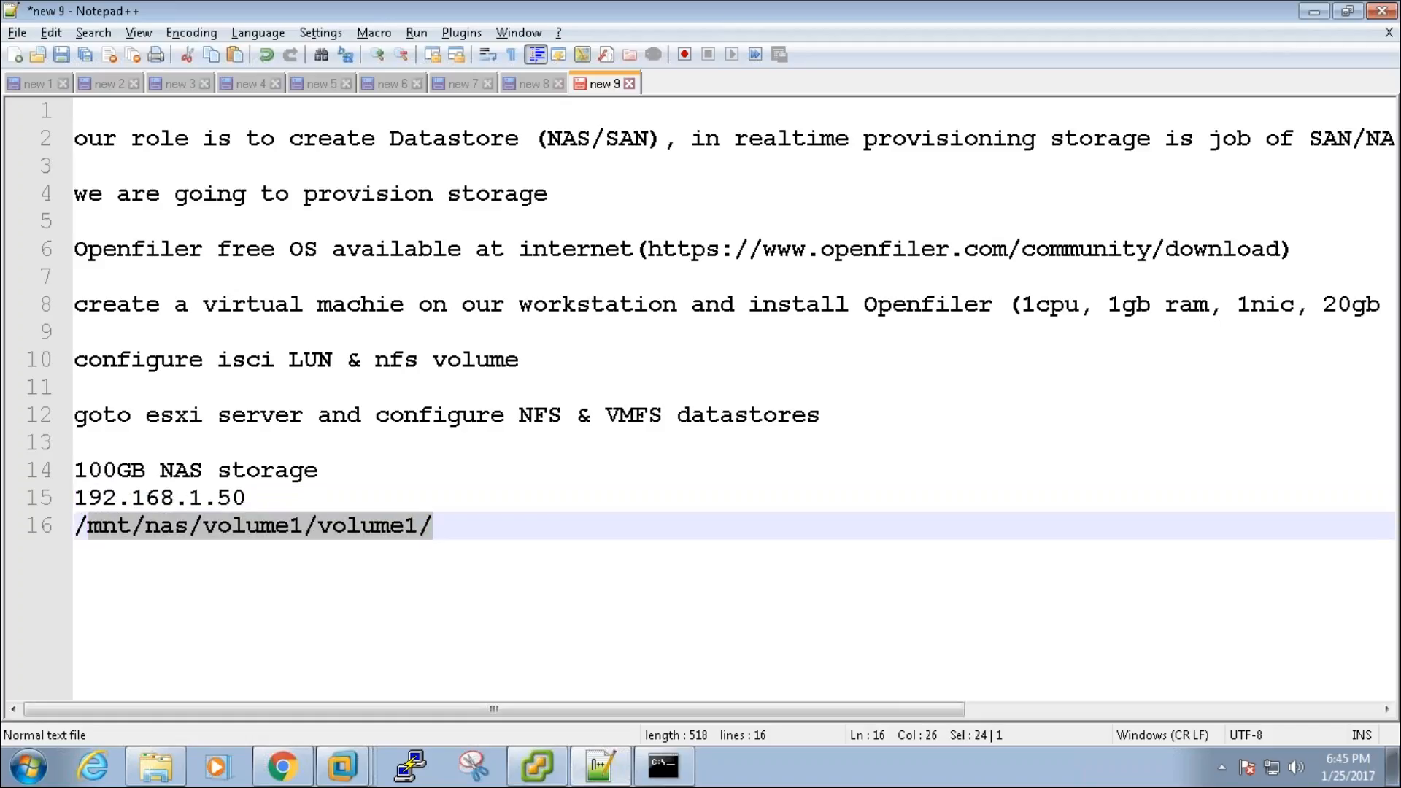
click(538, 766)
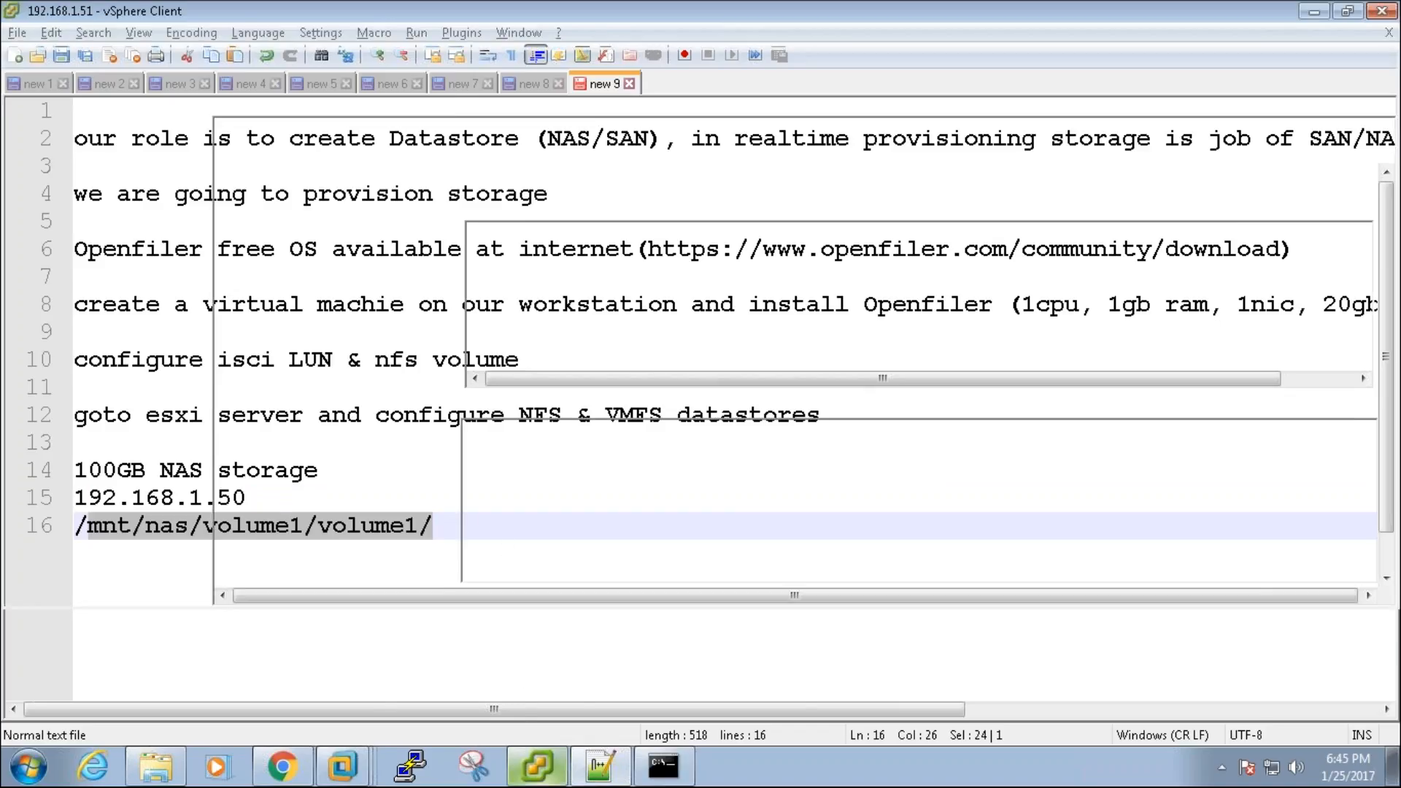
click(533, 272)
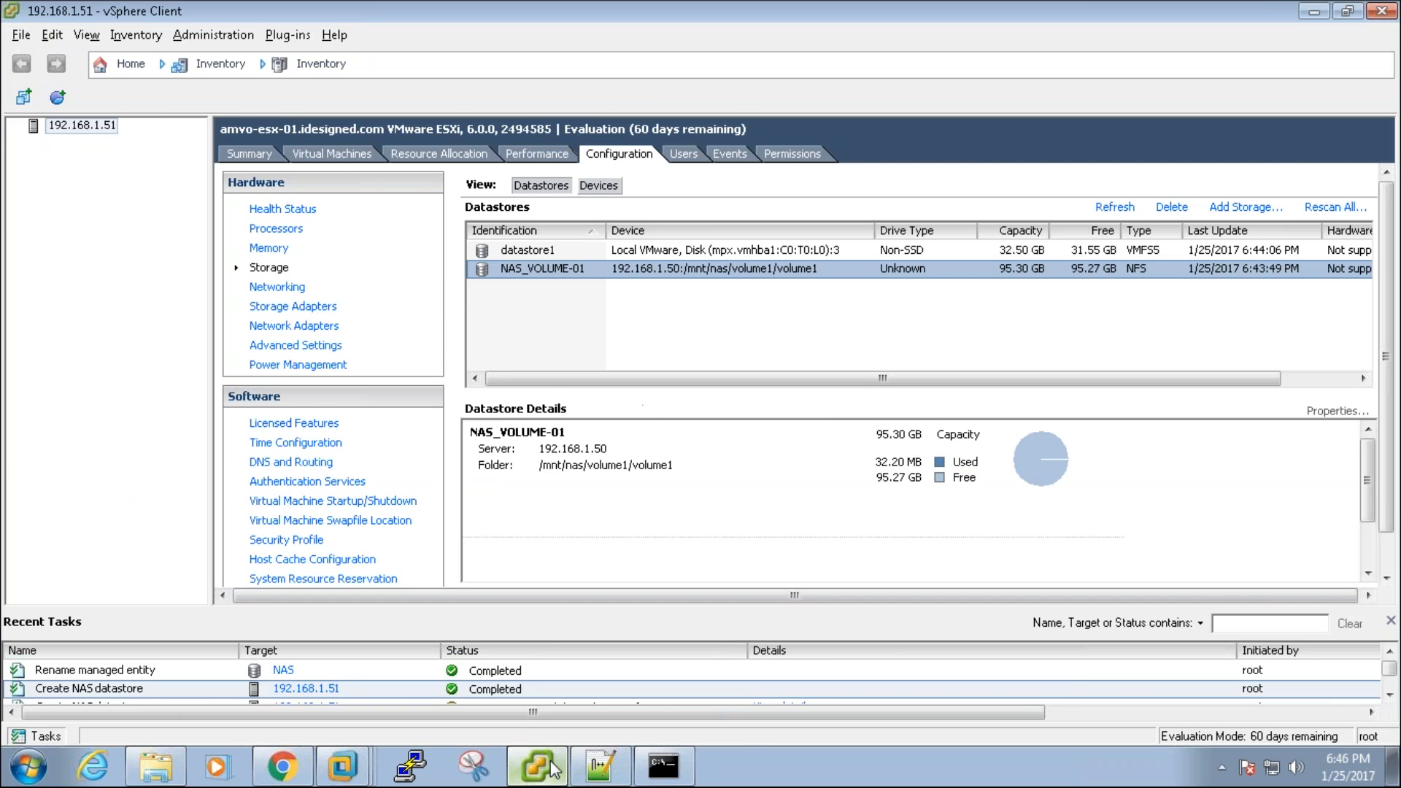
click(599, 766)
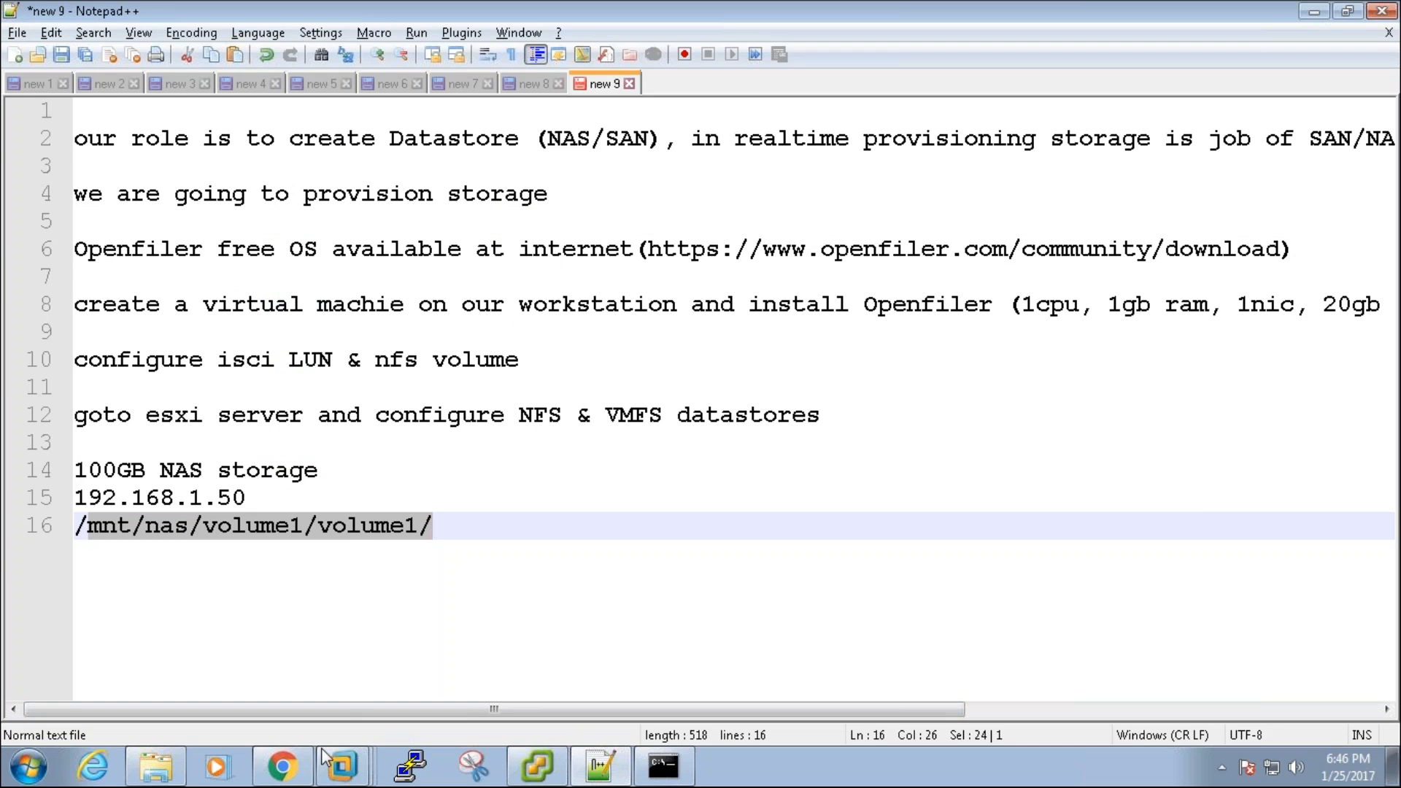
click(282, 766)
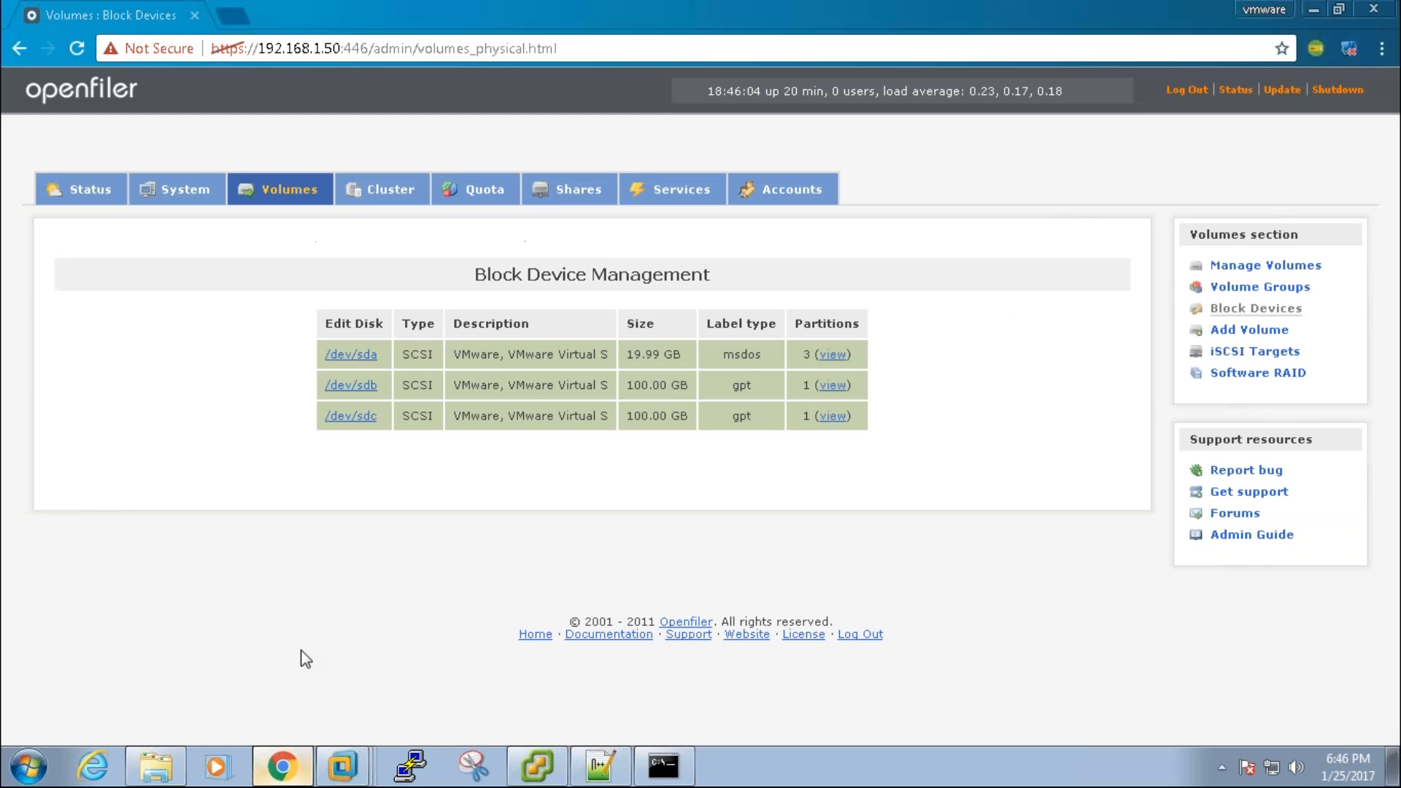
Step: Open the /dev/sdc details and select the san volume group, reviewing its free and used space
click(372, 418)
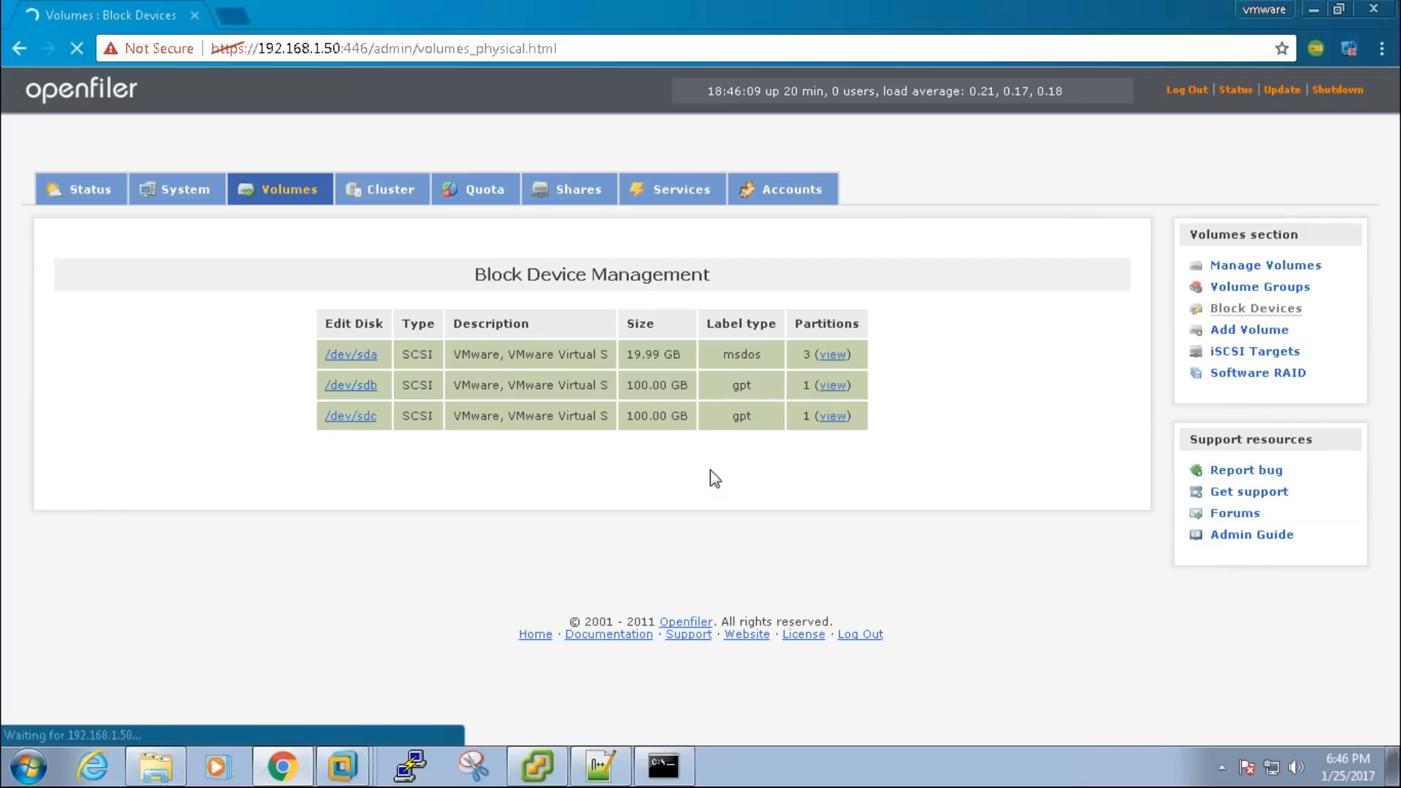
click(1246, 330)
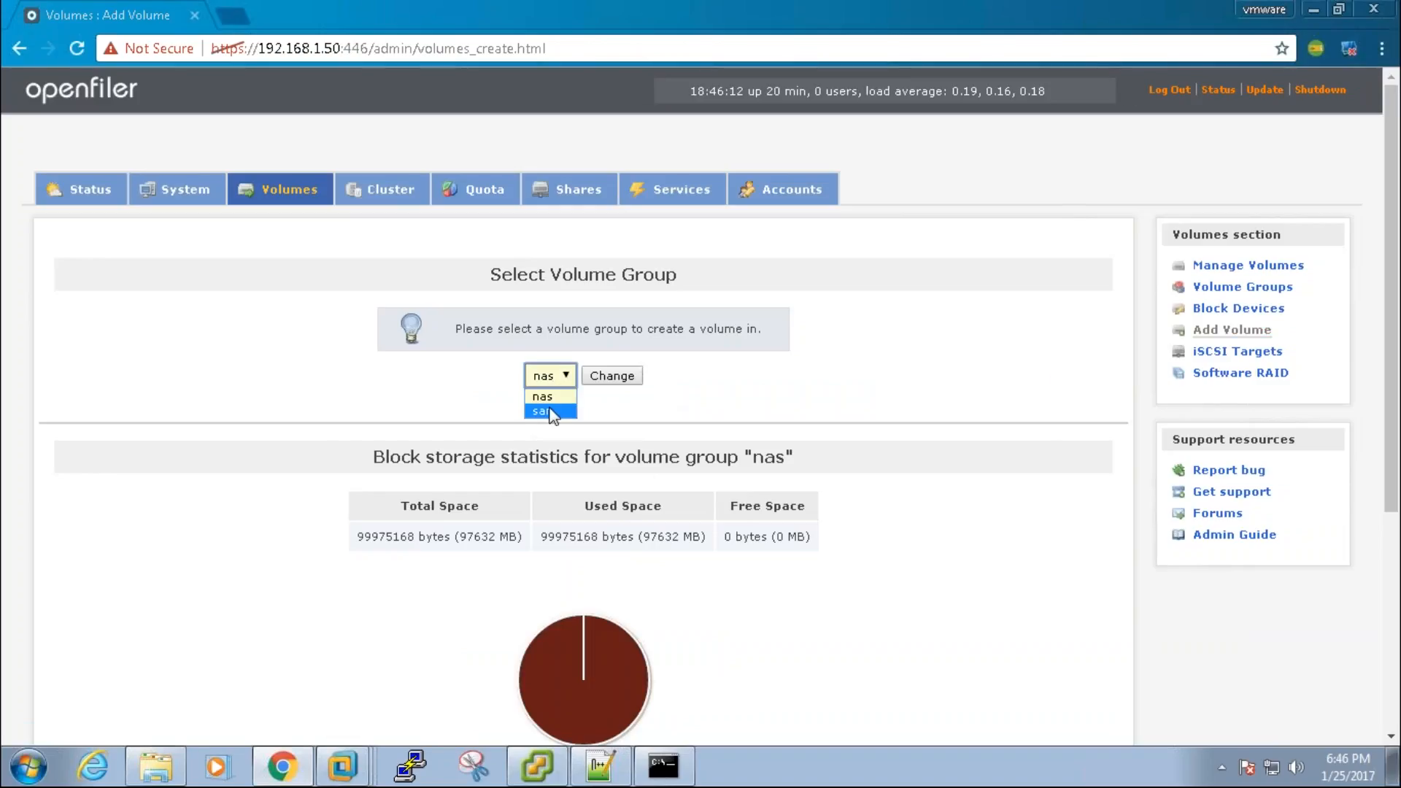
click(551, 412)
click(603, 377)
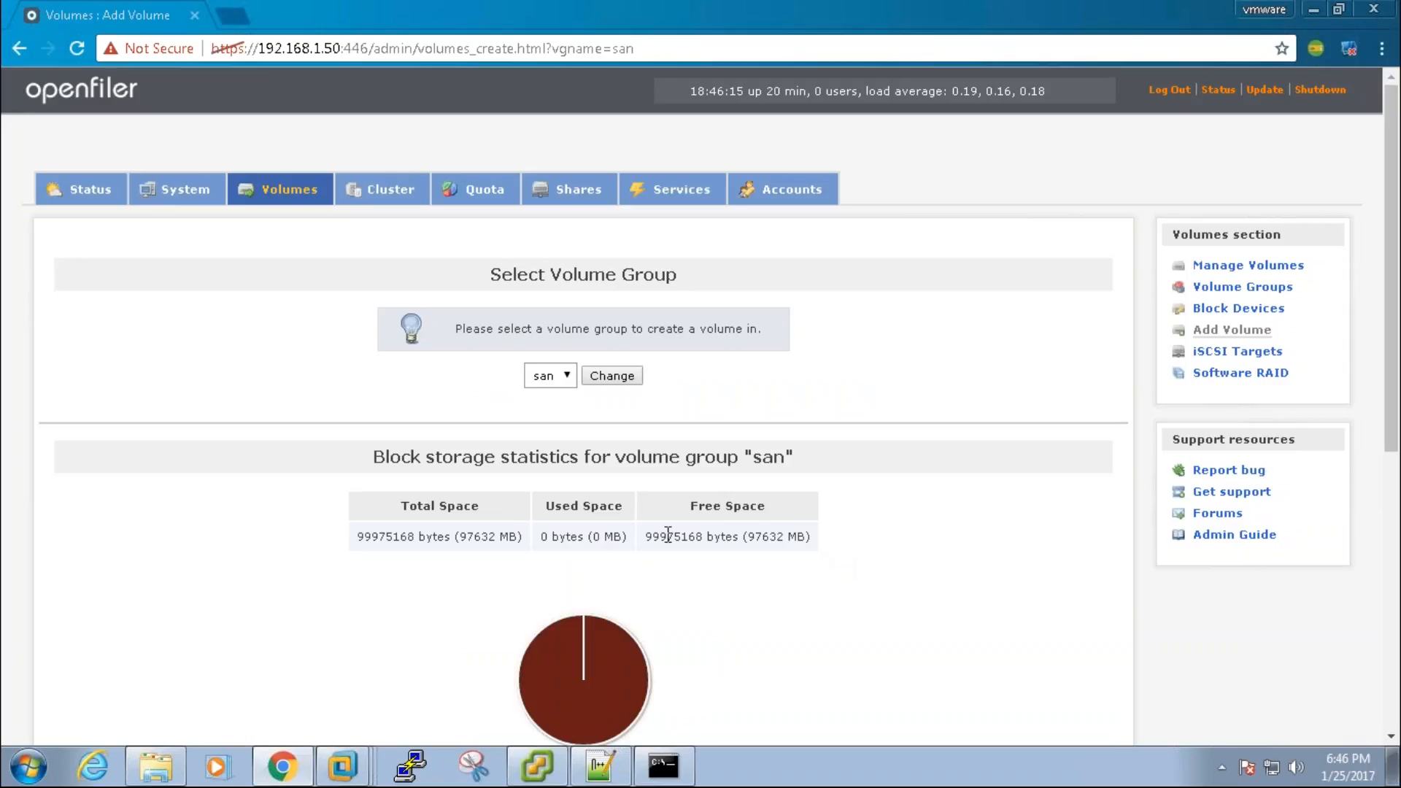
double_click(693, 536)
double_click(563, 536)
drag(1392, 441, 1392, 665)
Step: Create block (iSCSI,FC,etc) volume SAN01, described SAN LUN, with all 97632 MB
click(743, 459)
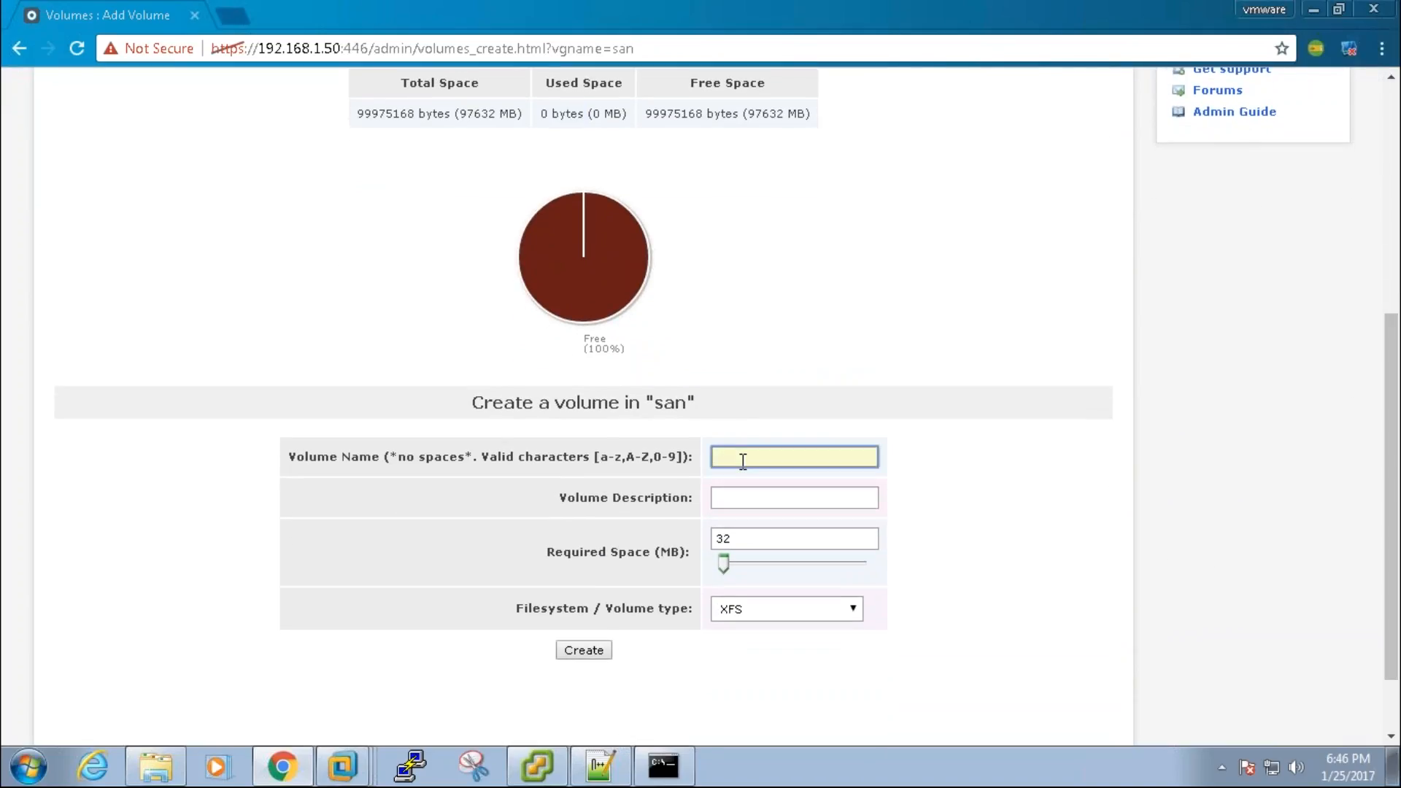
text(SAN01)
click(742, 497)
text(SAN)
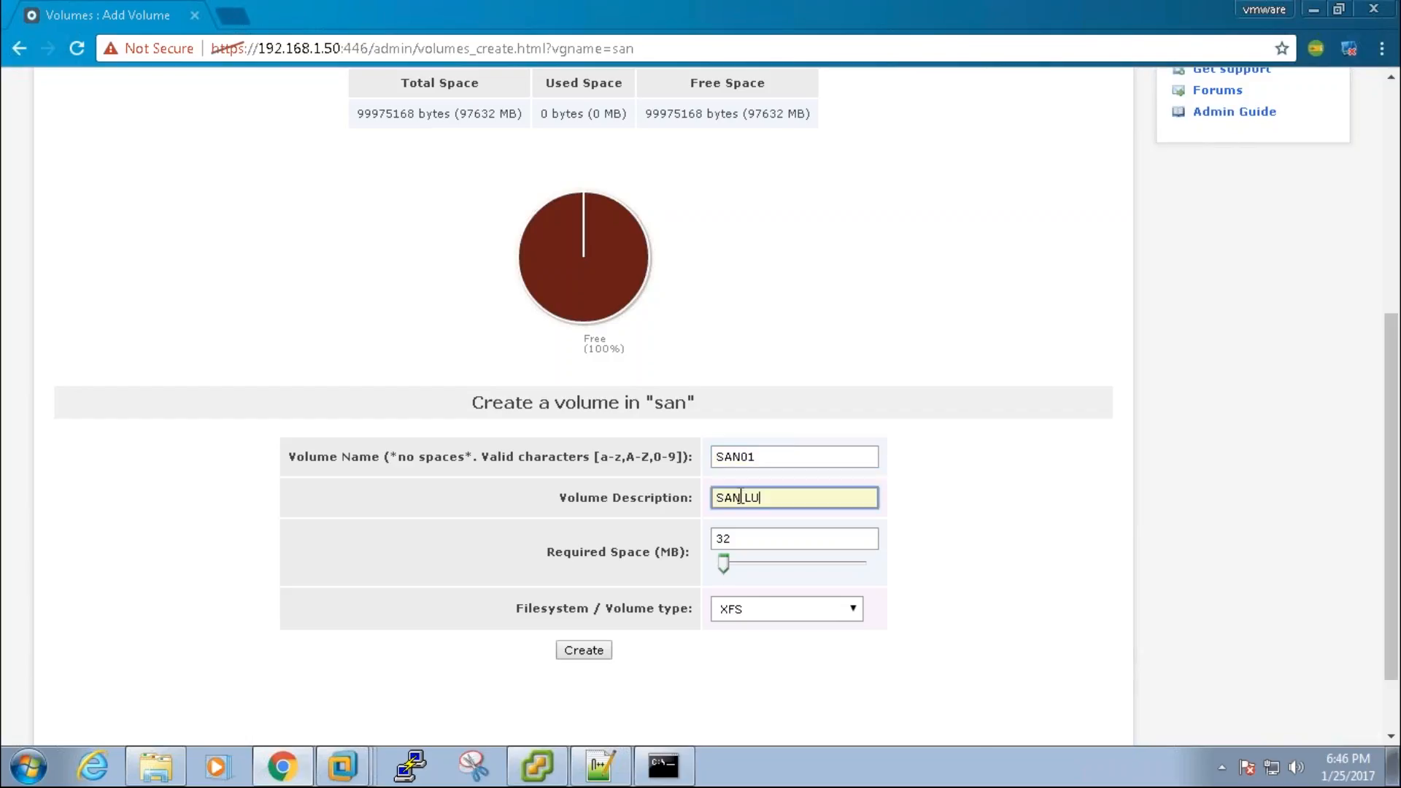
drag(724, 566, 866, 564)
click(814, 611)
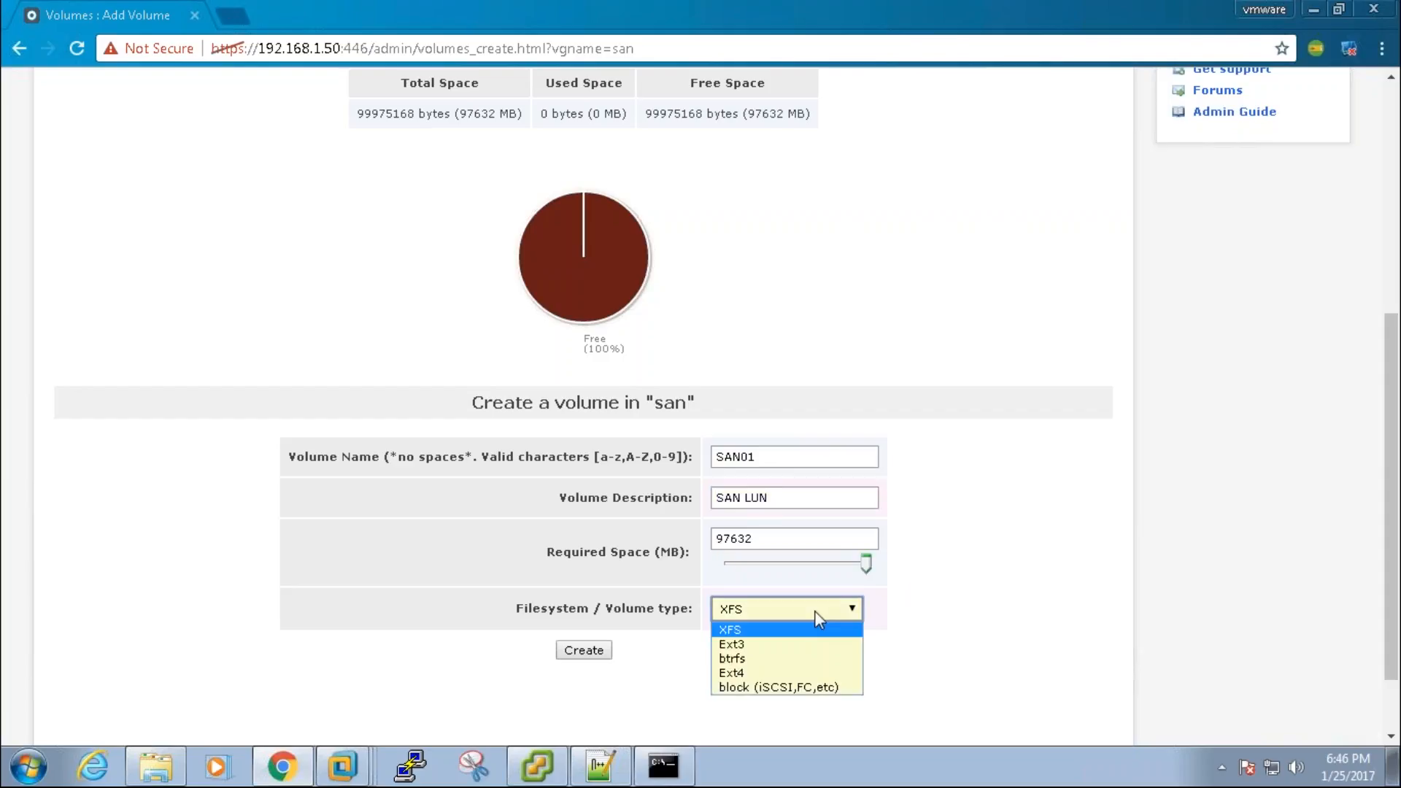
click(784, 688)
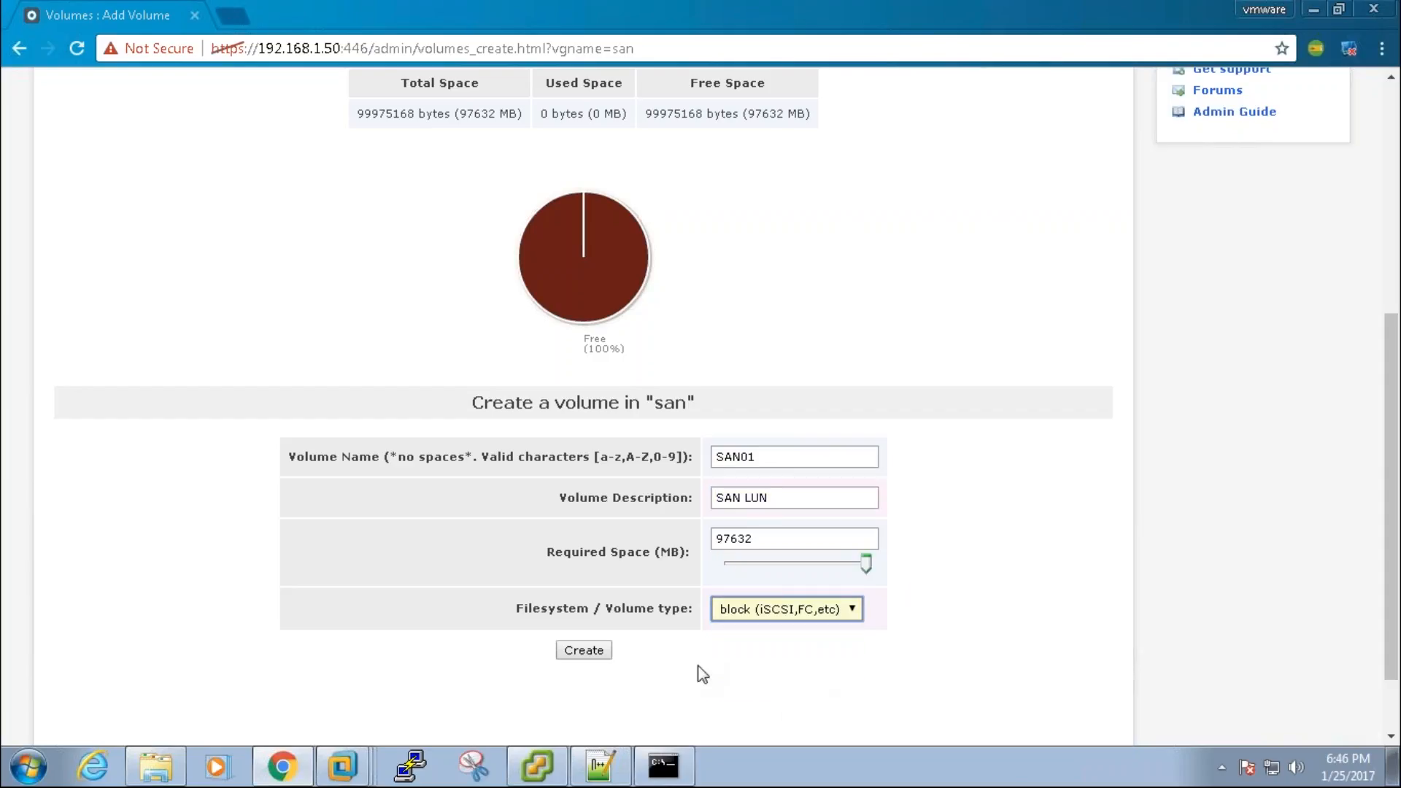
click(582, 653)
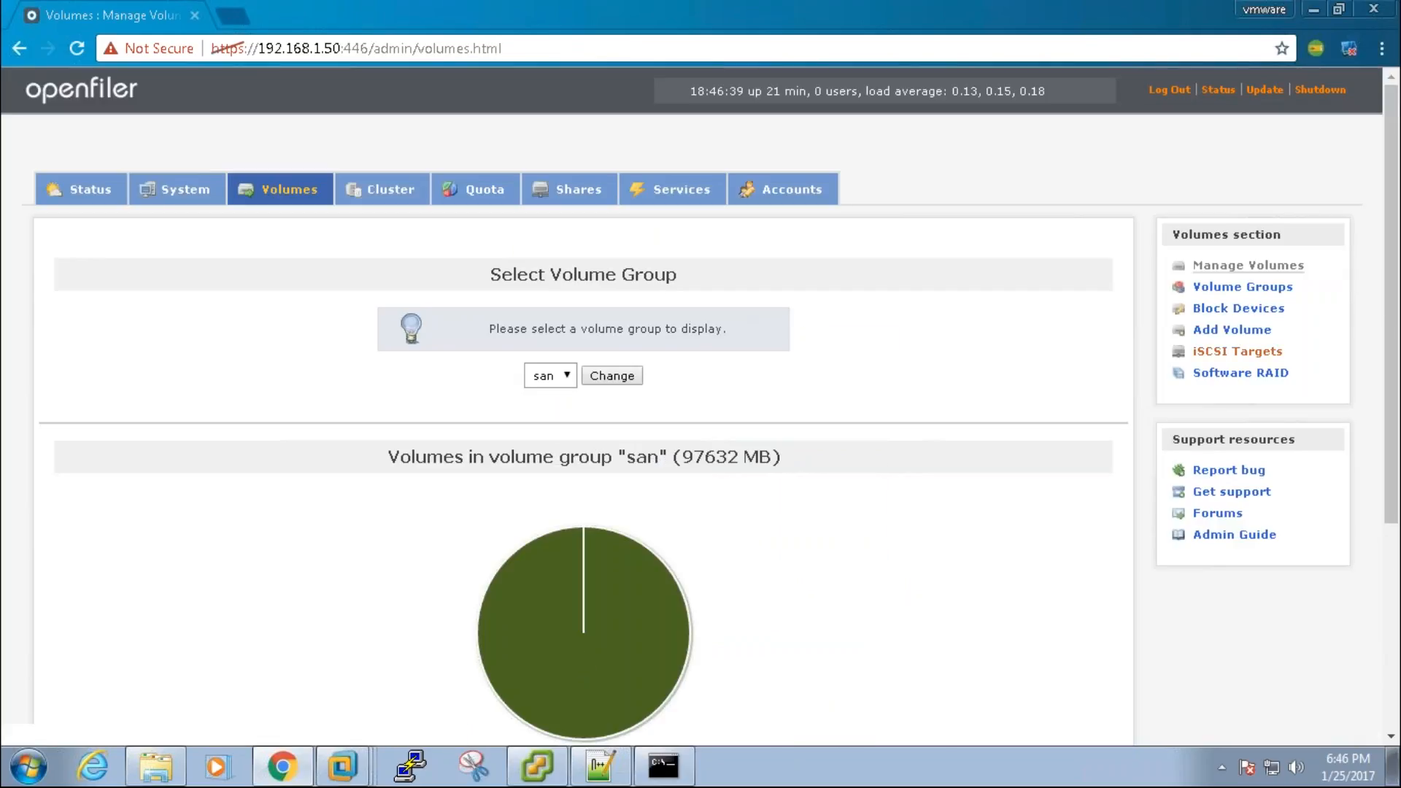
Step: Add an iSCSI target with the generated IQN and map LUN /dev/san/san01 to it
click(1257, 354)
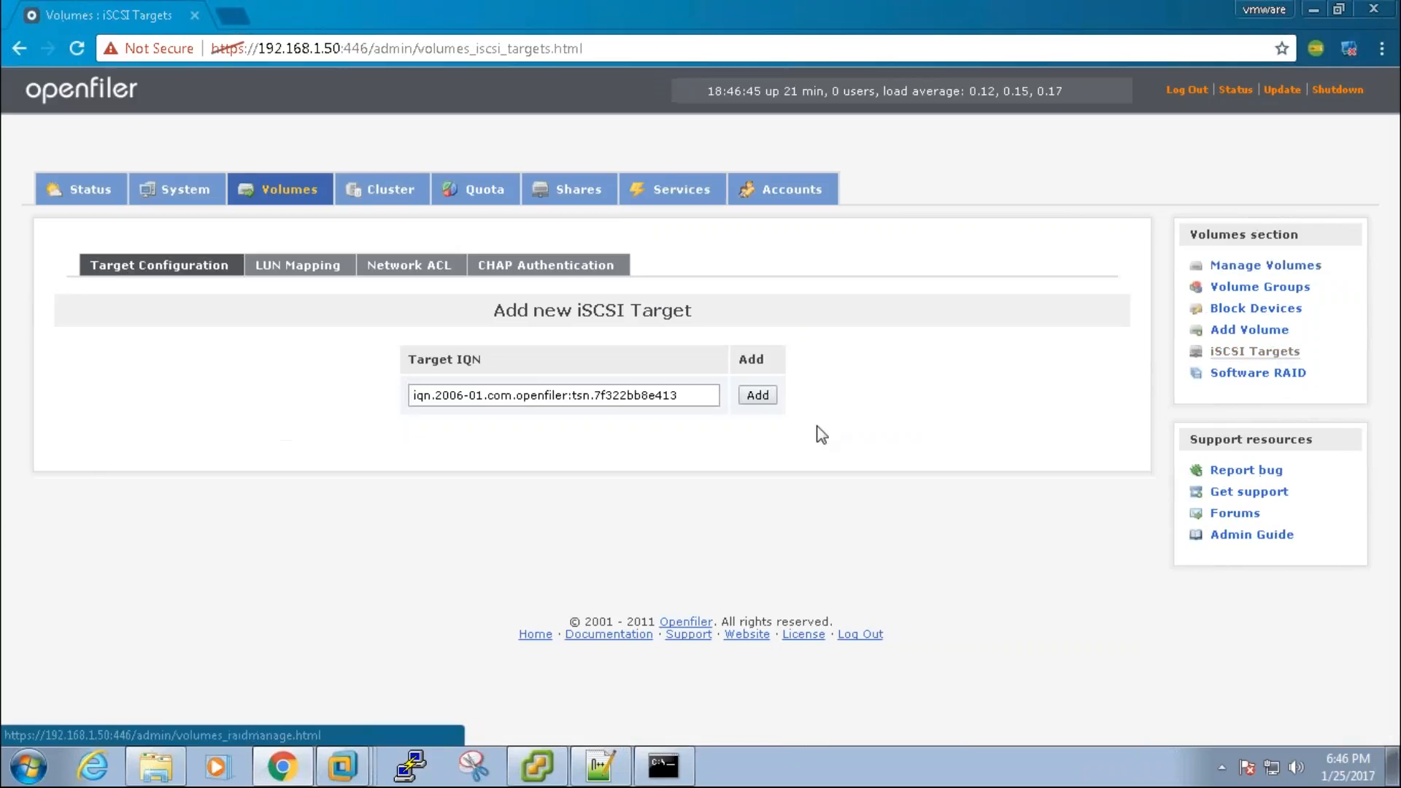
click(757, 401)
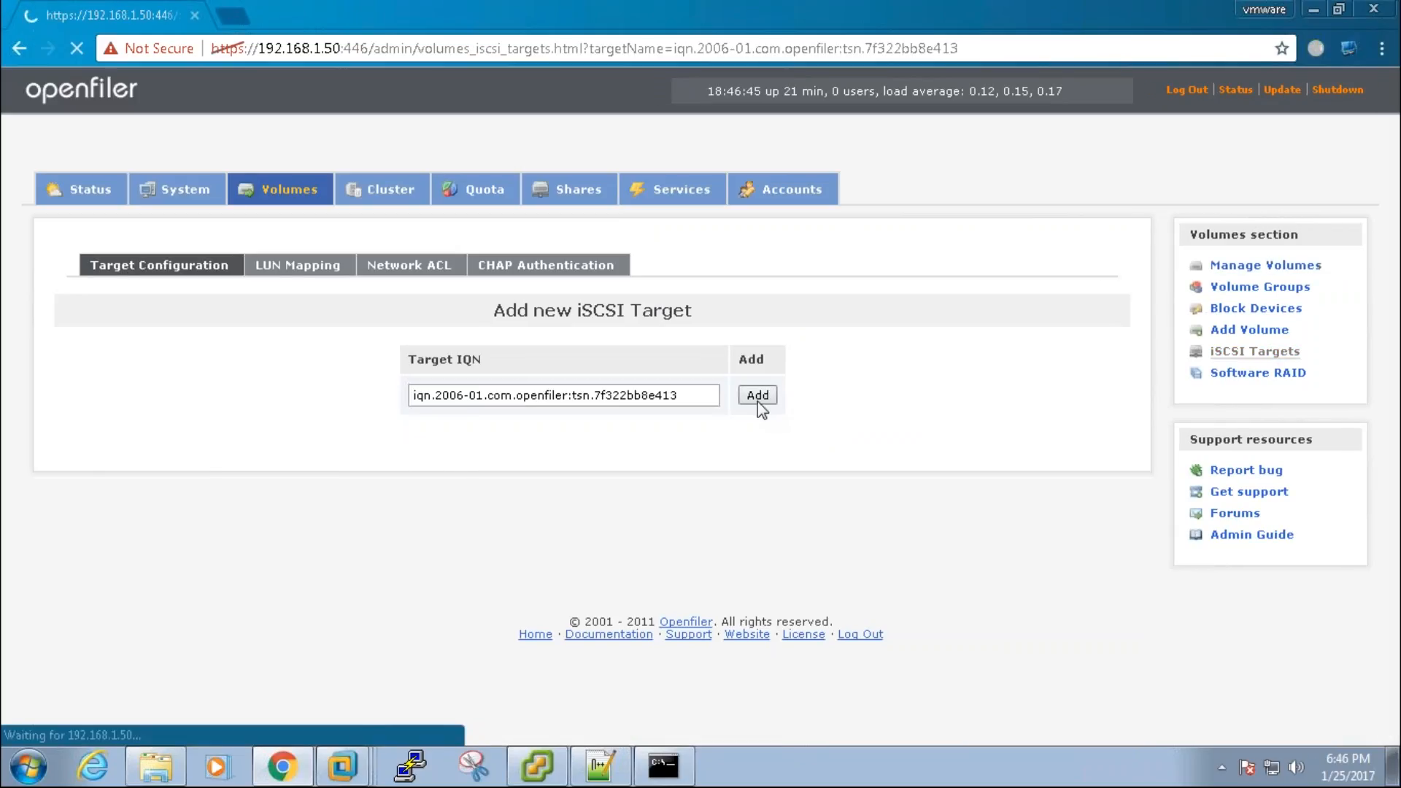
click(297, 273)
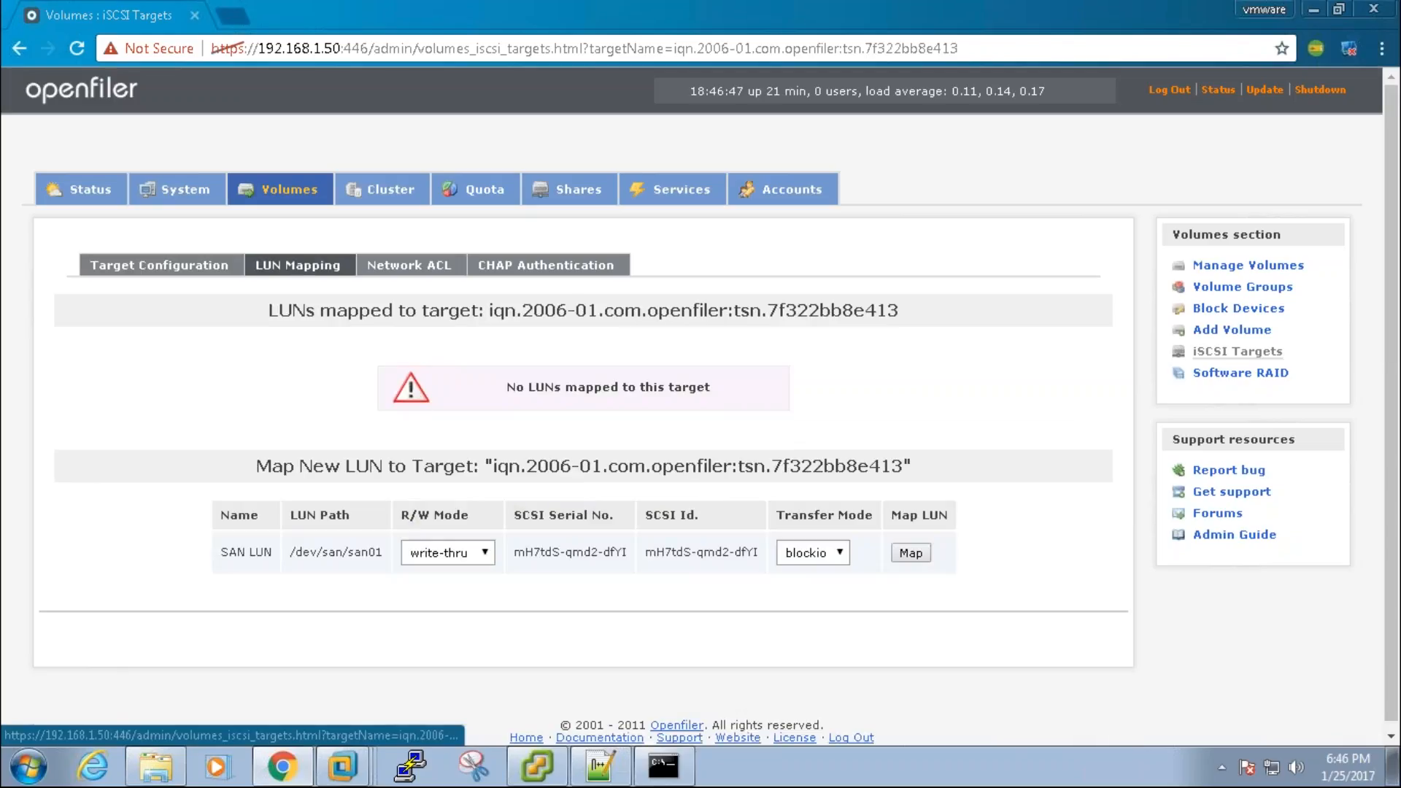
drag(593, 472, 783, 472)
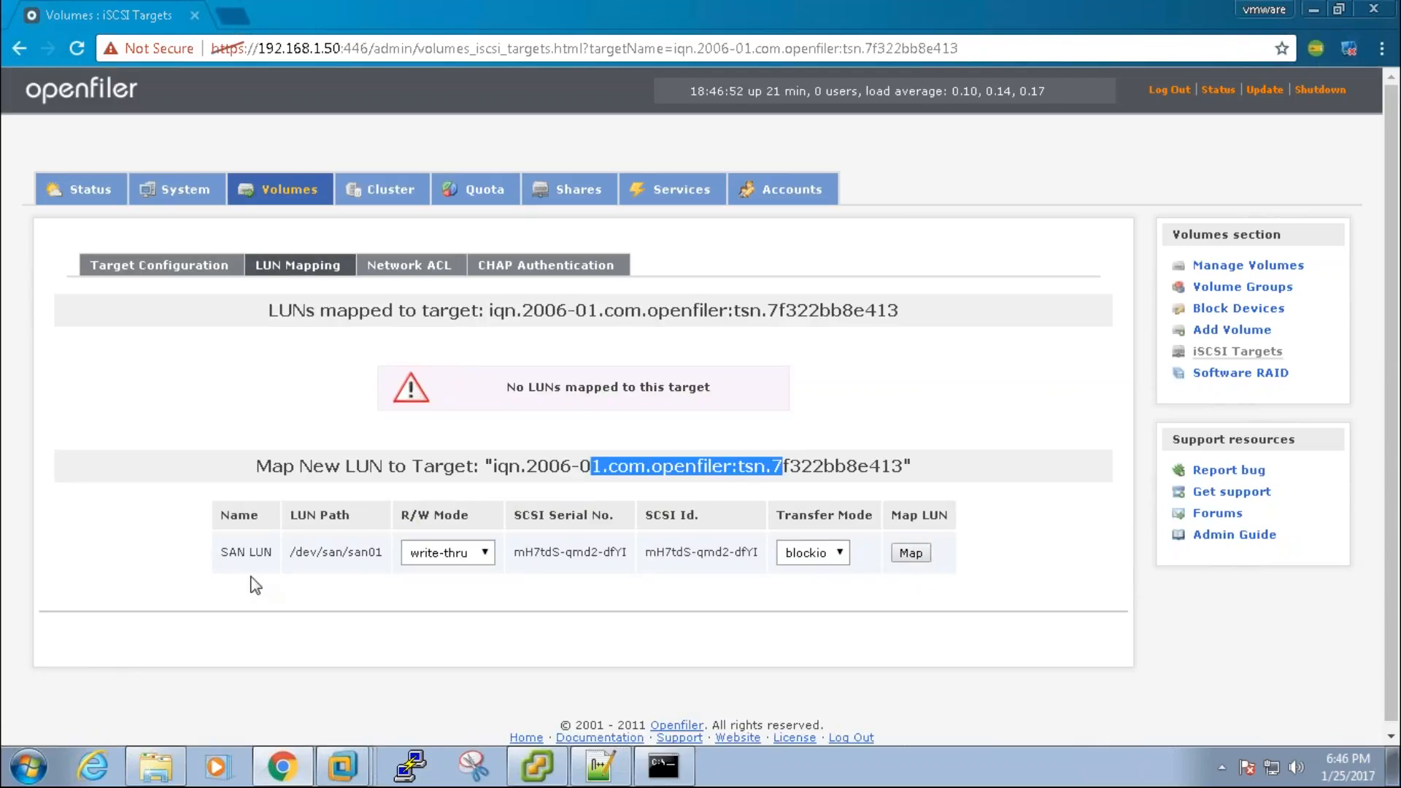
drag(228, 552, 269, 553)
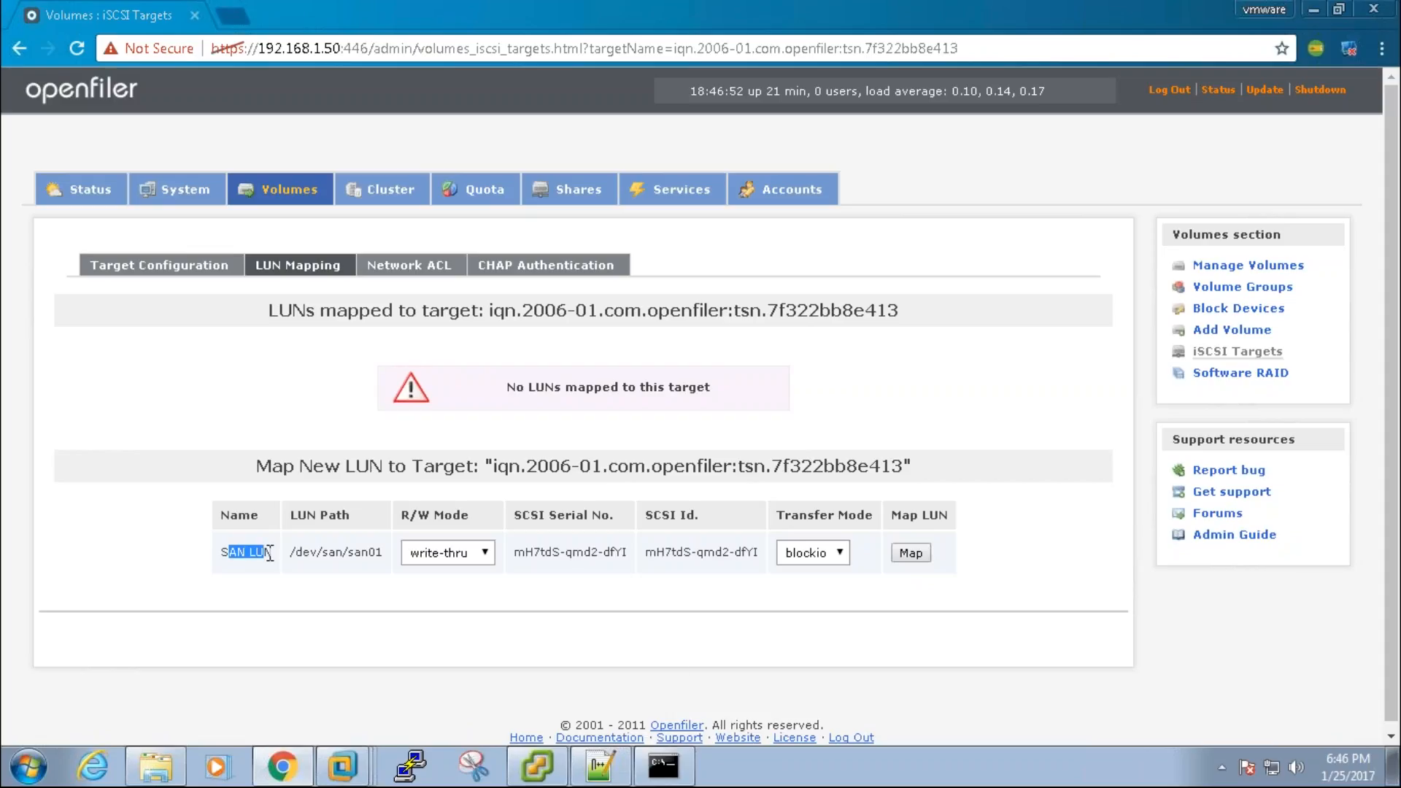
click(912, 553)
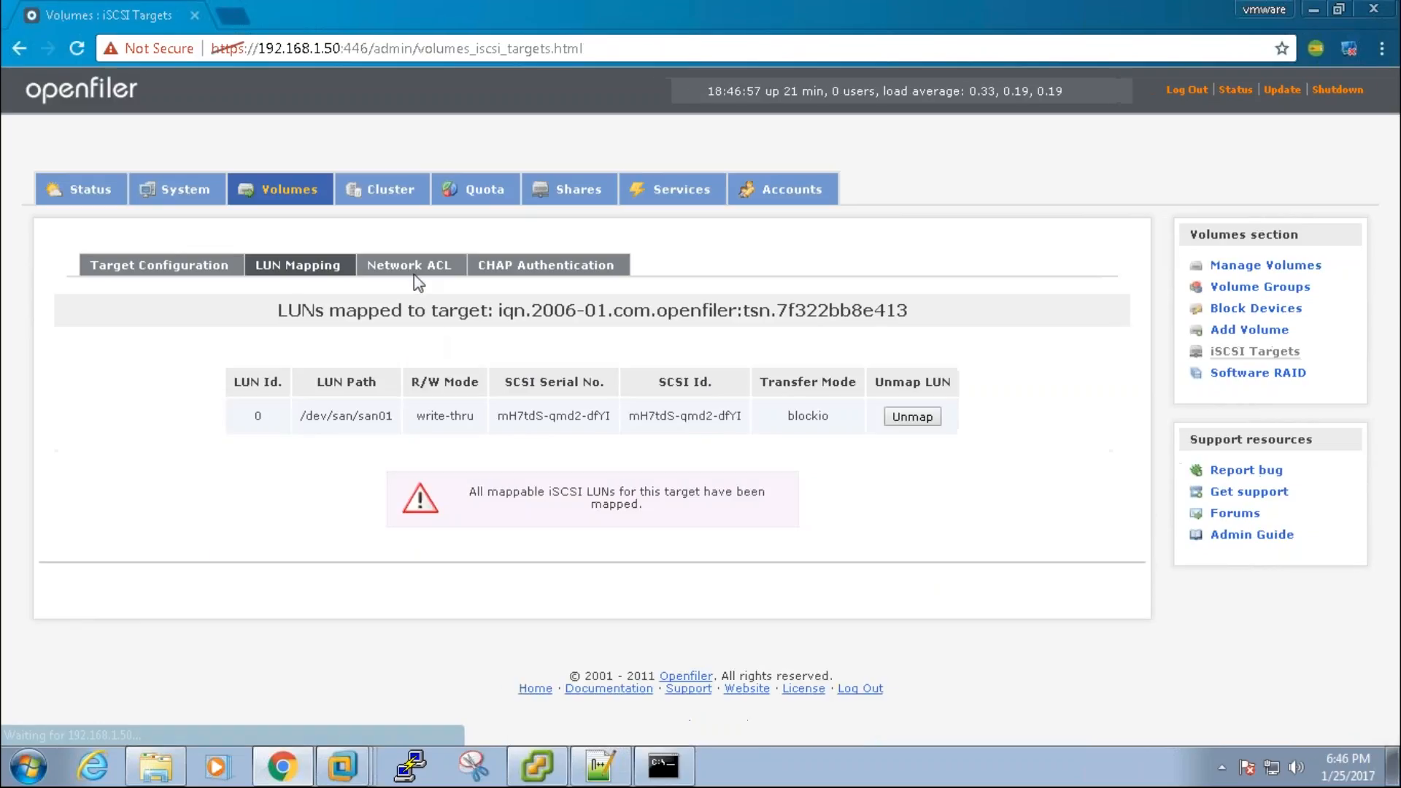
click(420, 274)
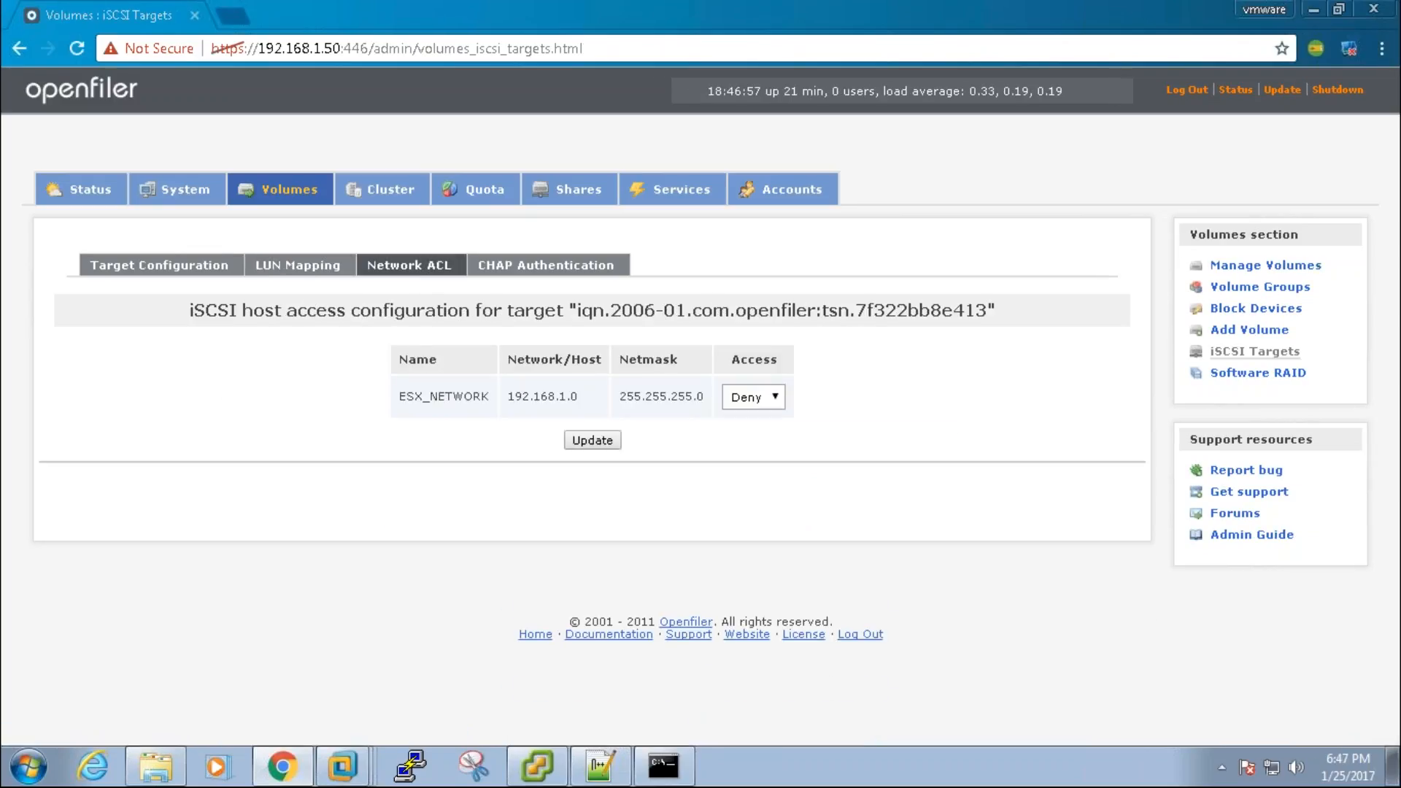
Step: Allow ESX_NETWORK (192.168.1.0) access on the target's Network ACL, then return to vSphere Client
drag(564, 398, 528, 397)
click(772, 400)
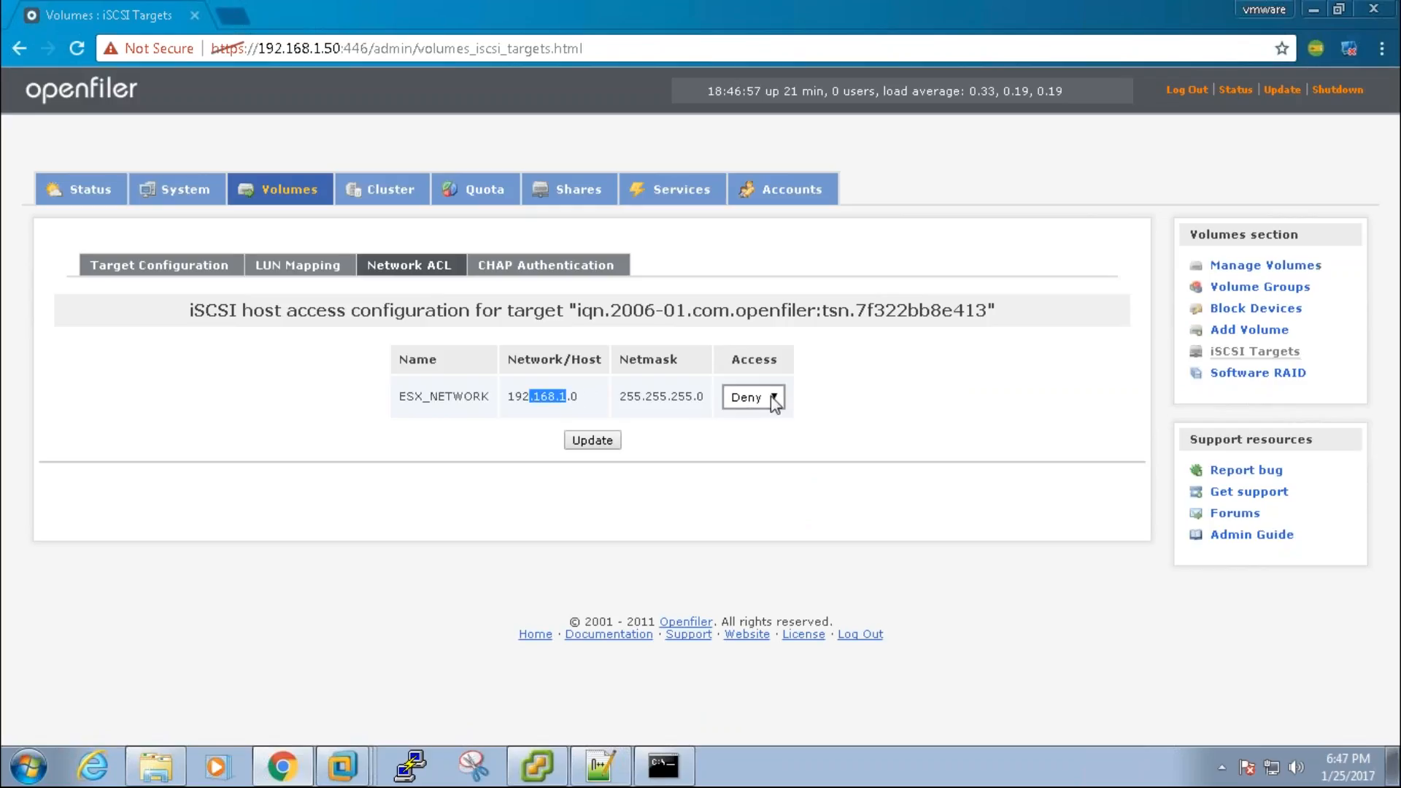
click(761, 433)
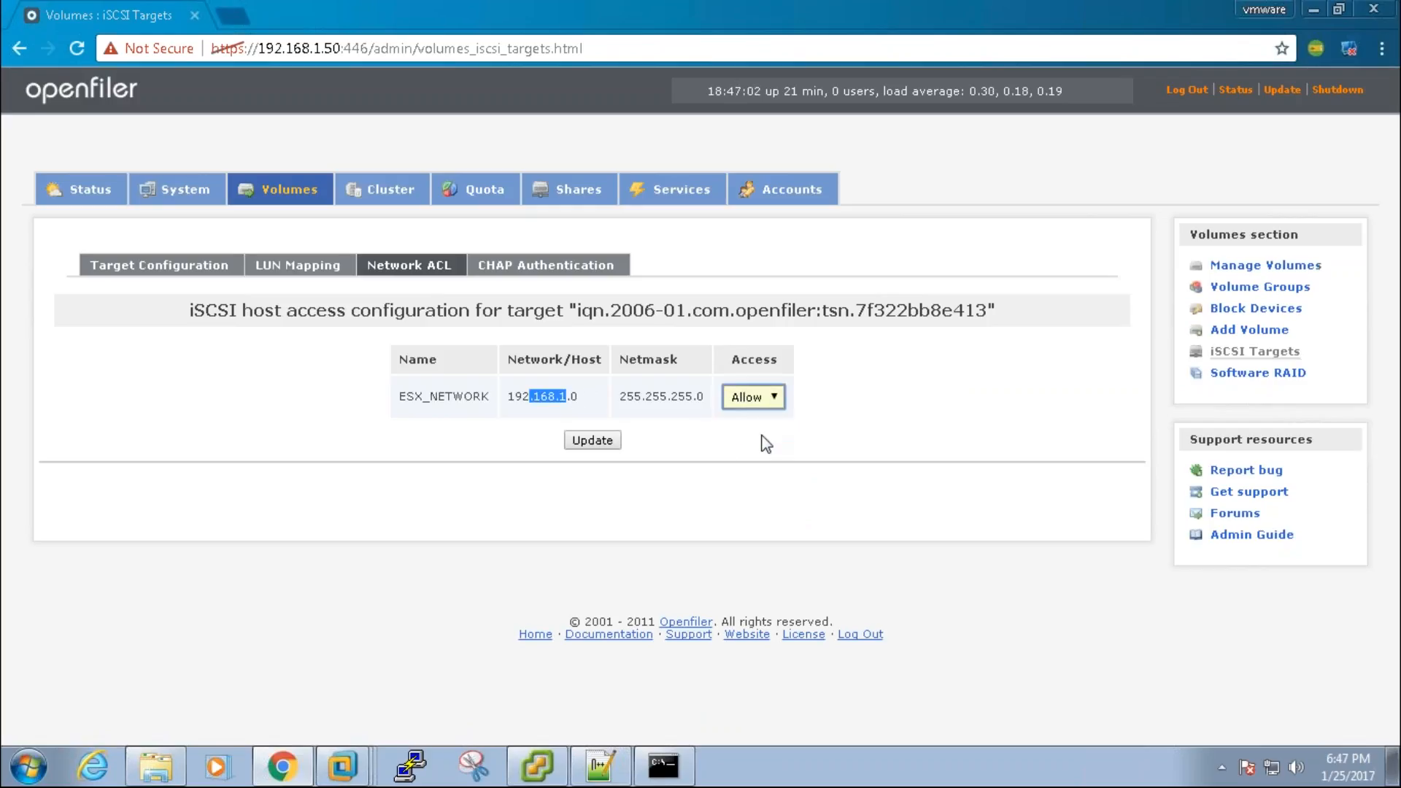
click(601, 446)
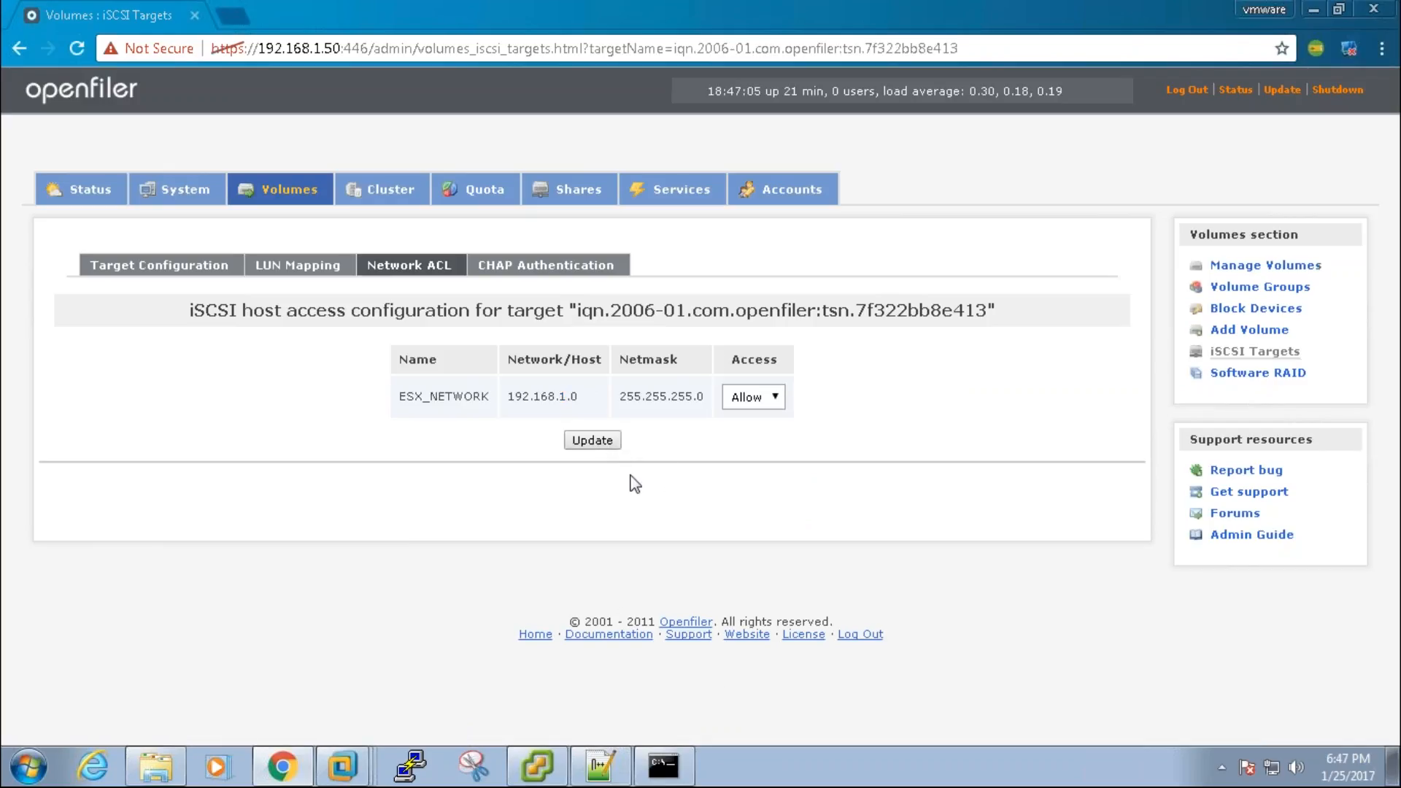
click(543, 770)
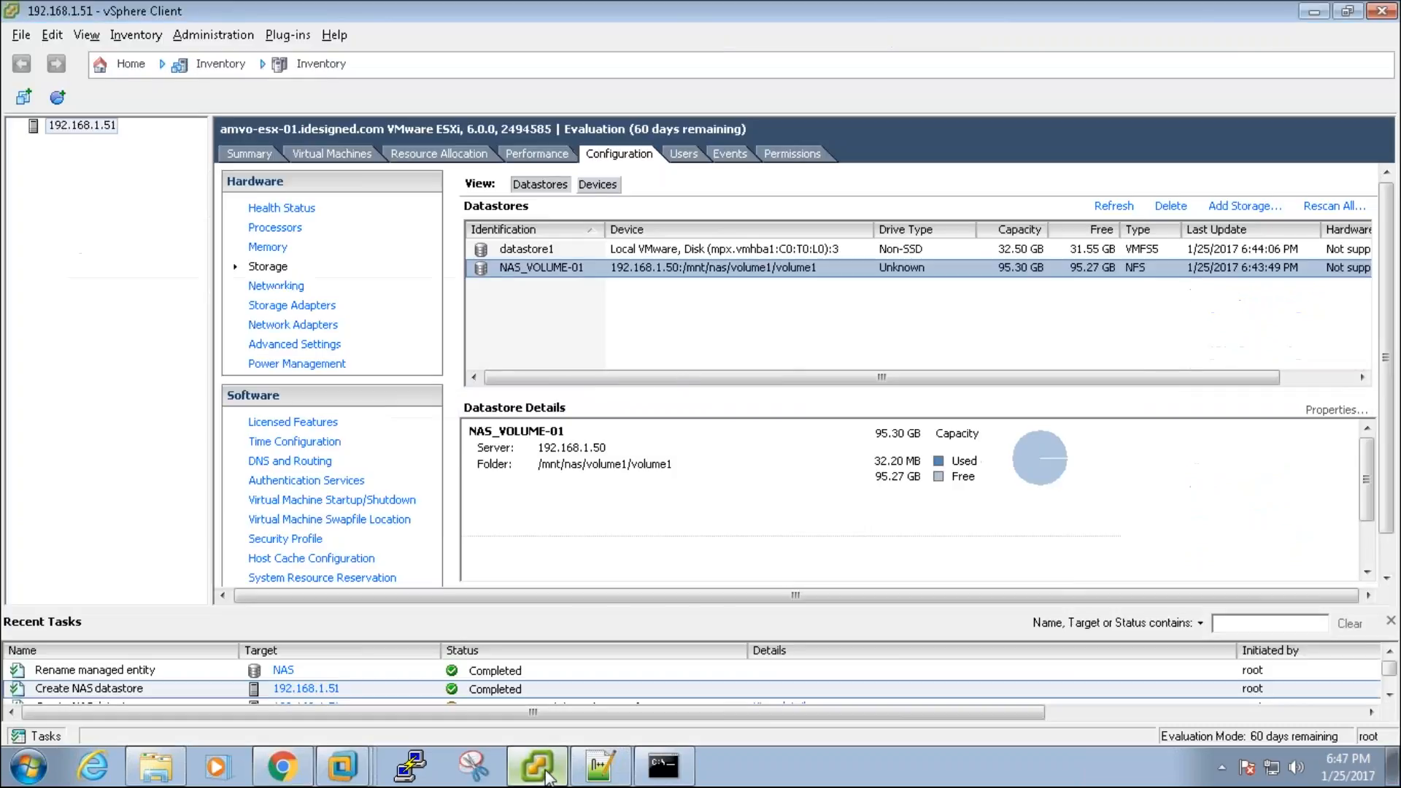
Step: Open the vSwitch1 Properties dialog from the host's Networking configuration
click(289, 289)
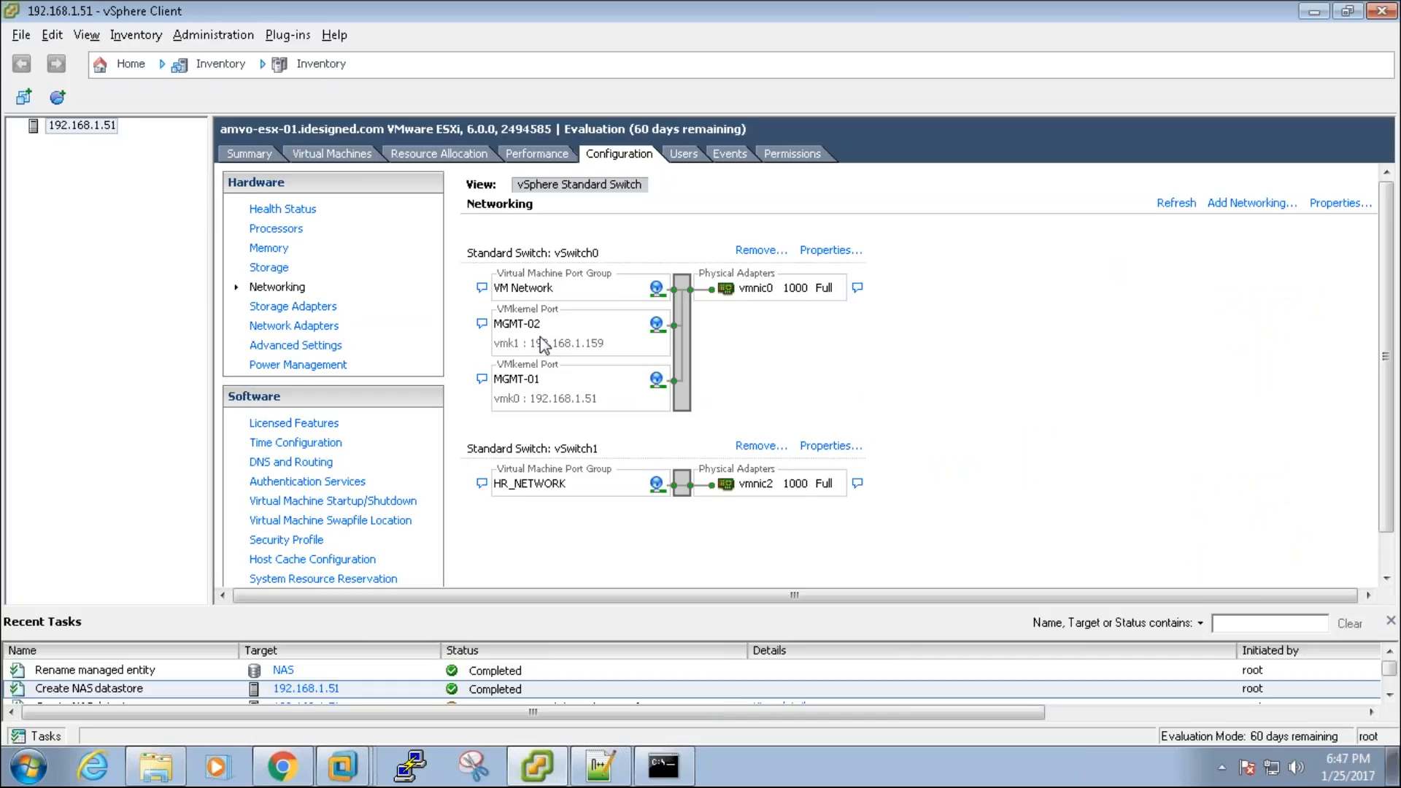
click(830, 445)
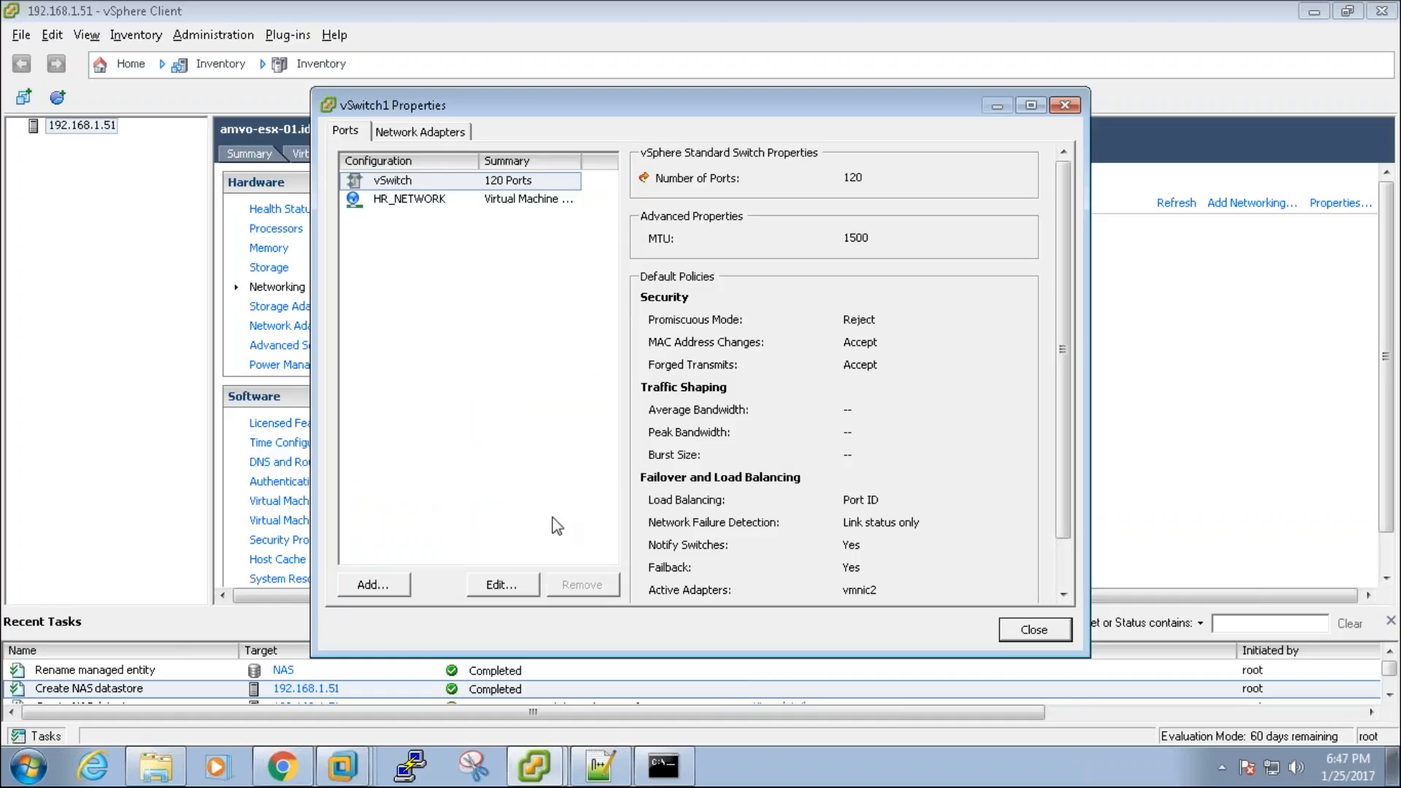
Step: Add VMkernel port iSCSI-01 to vSwitch1, without management traffic and with an automatic IP
click(373, 585)
click(546, 282)
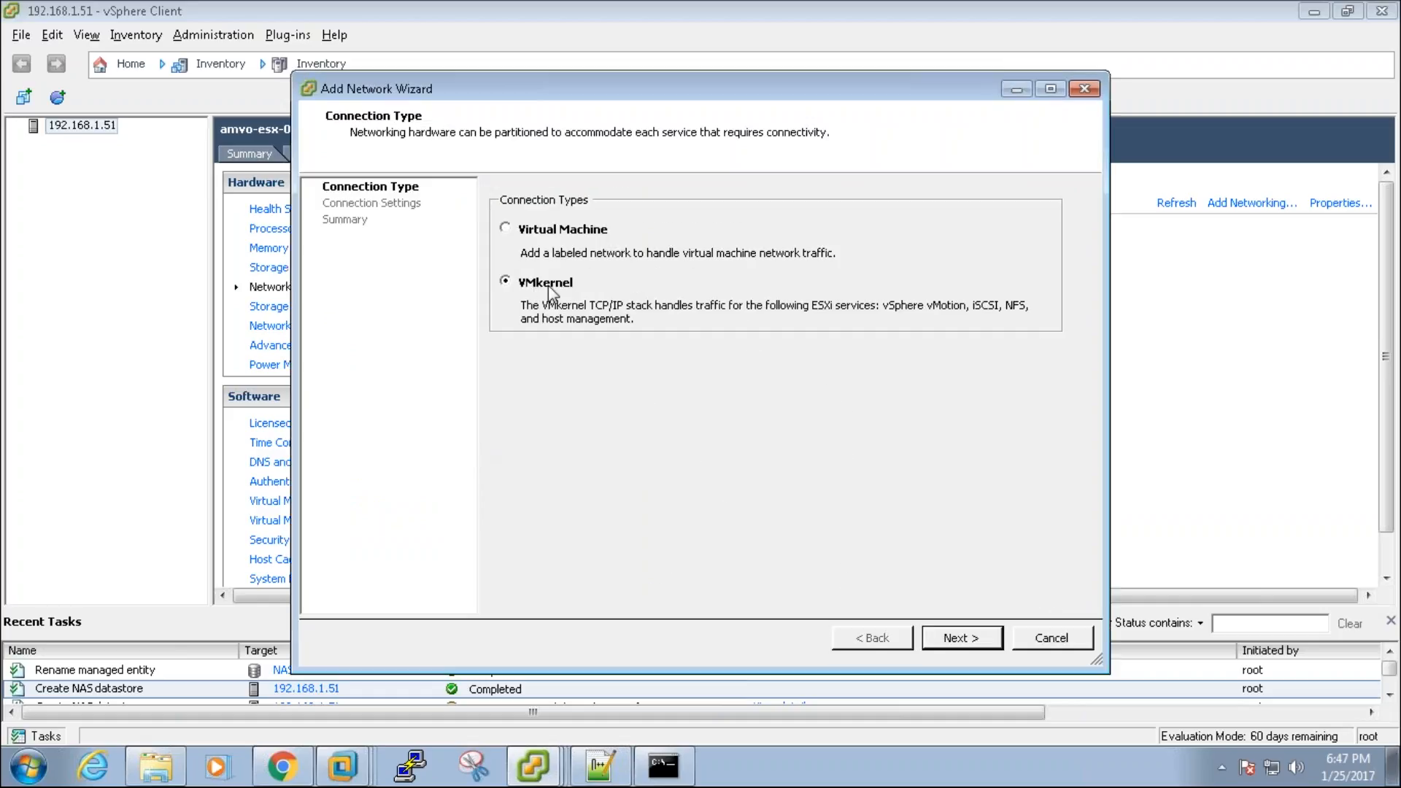
click(974, 635)
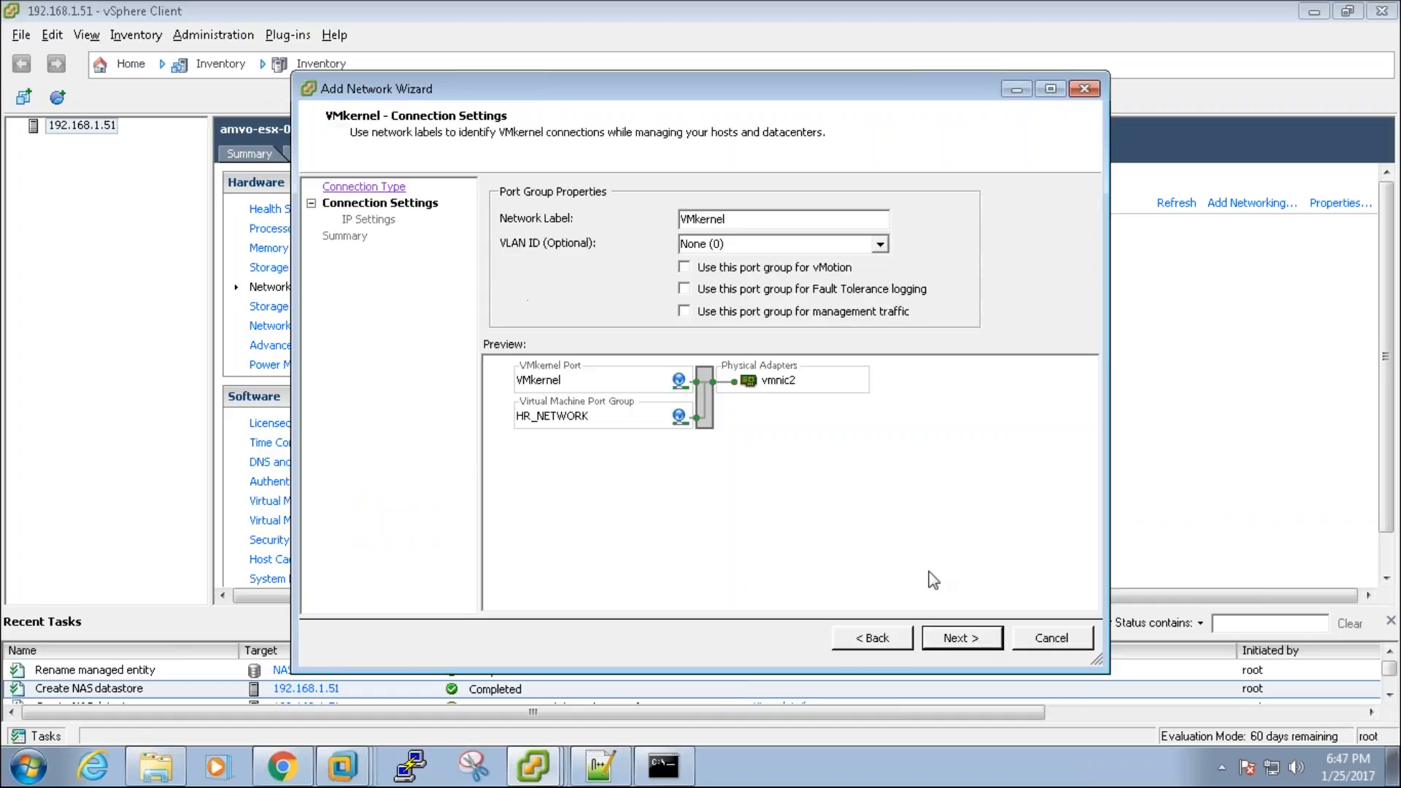
double_click(748, 213)
text(iSCSI-01)
click(685, 313)
click(964, 640)
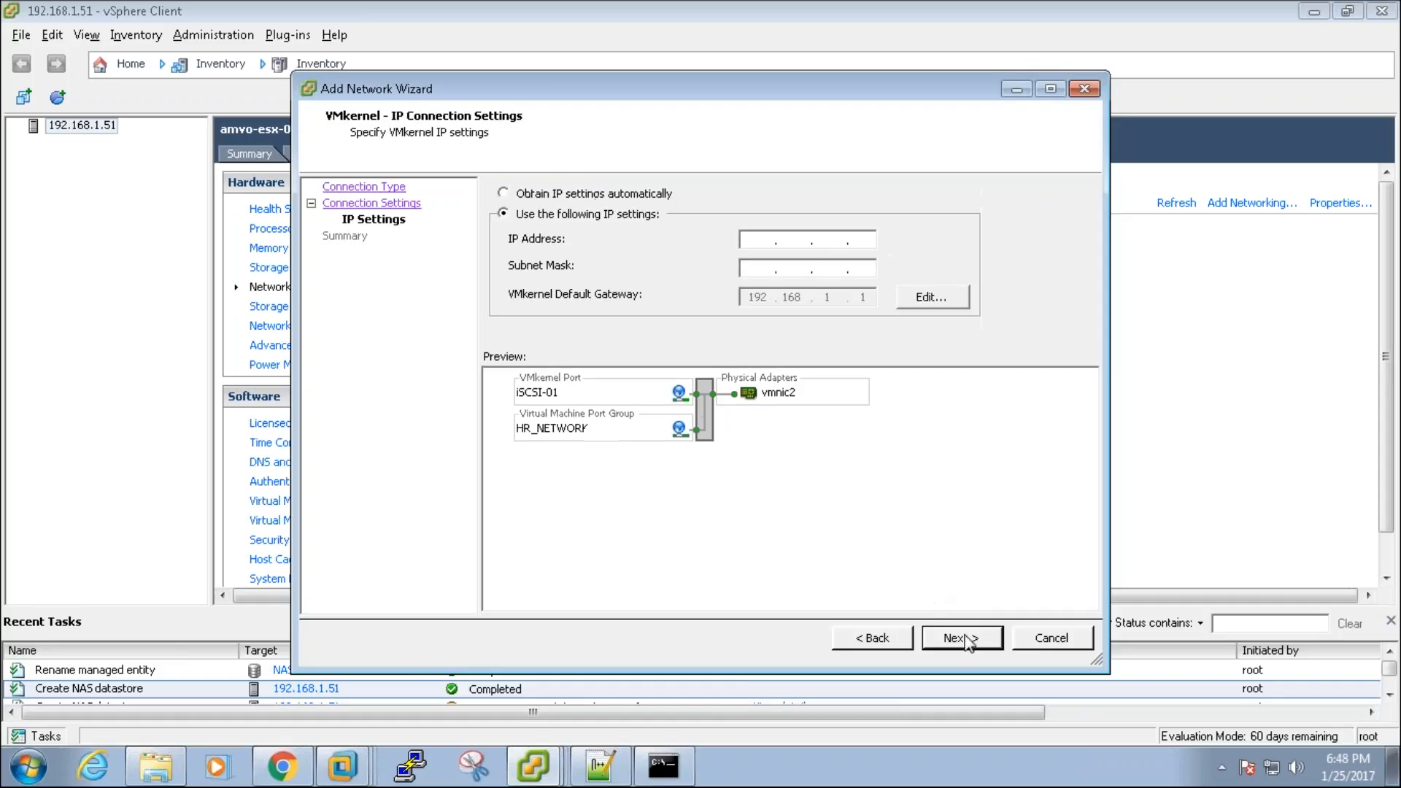
click(511, 194)
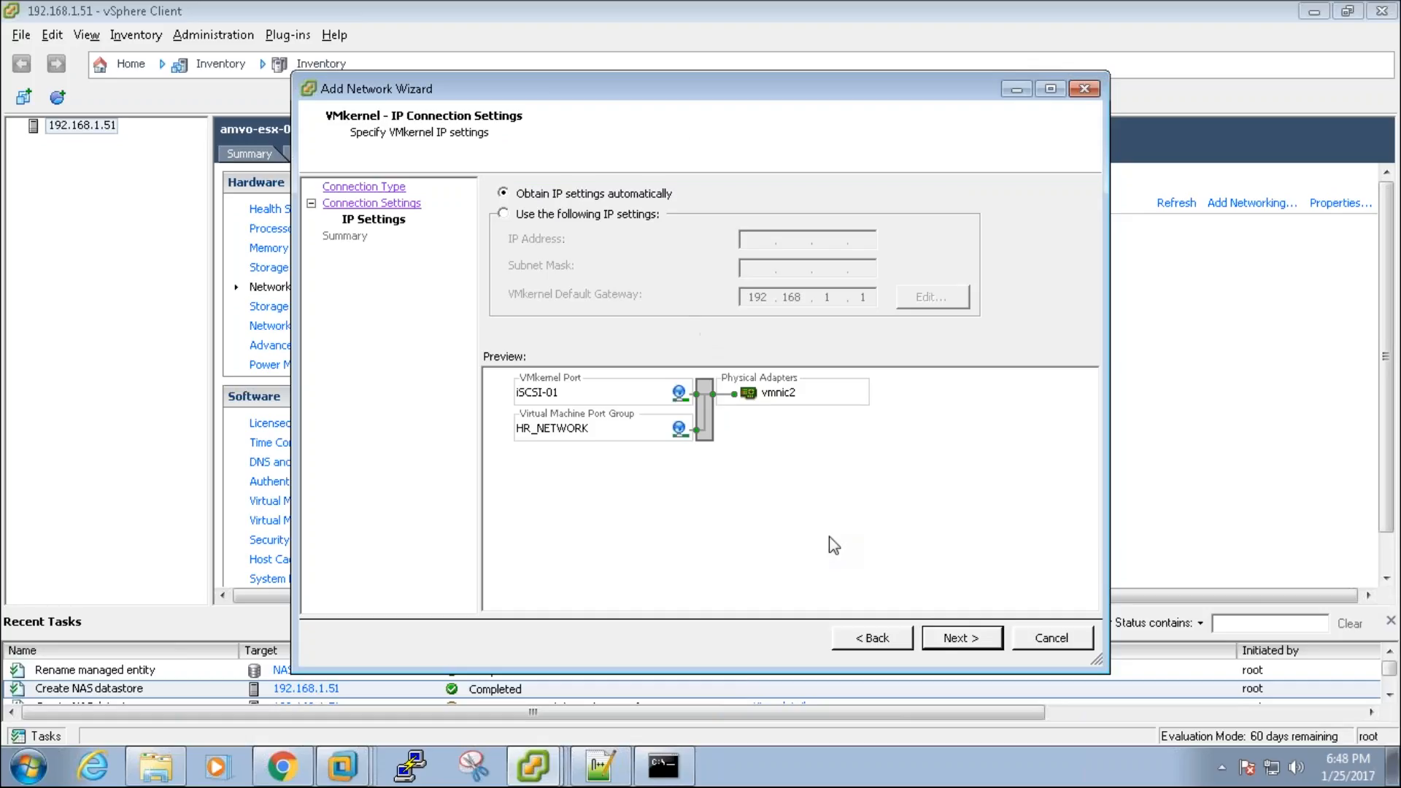
click(947, 640)
click(949, 639)
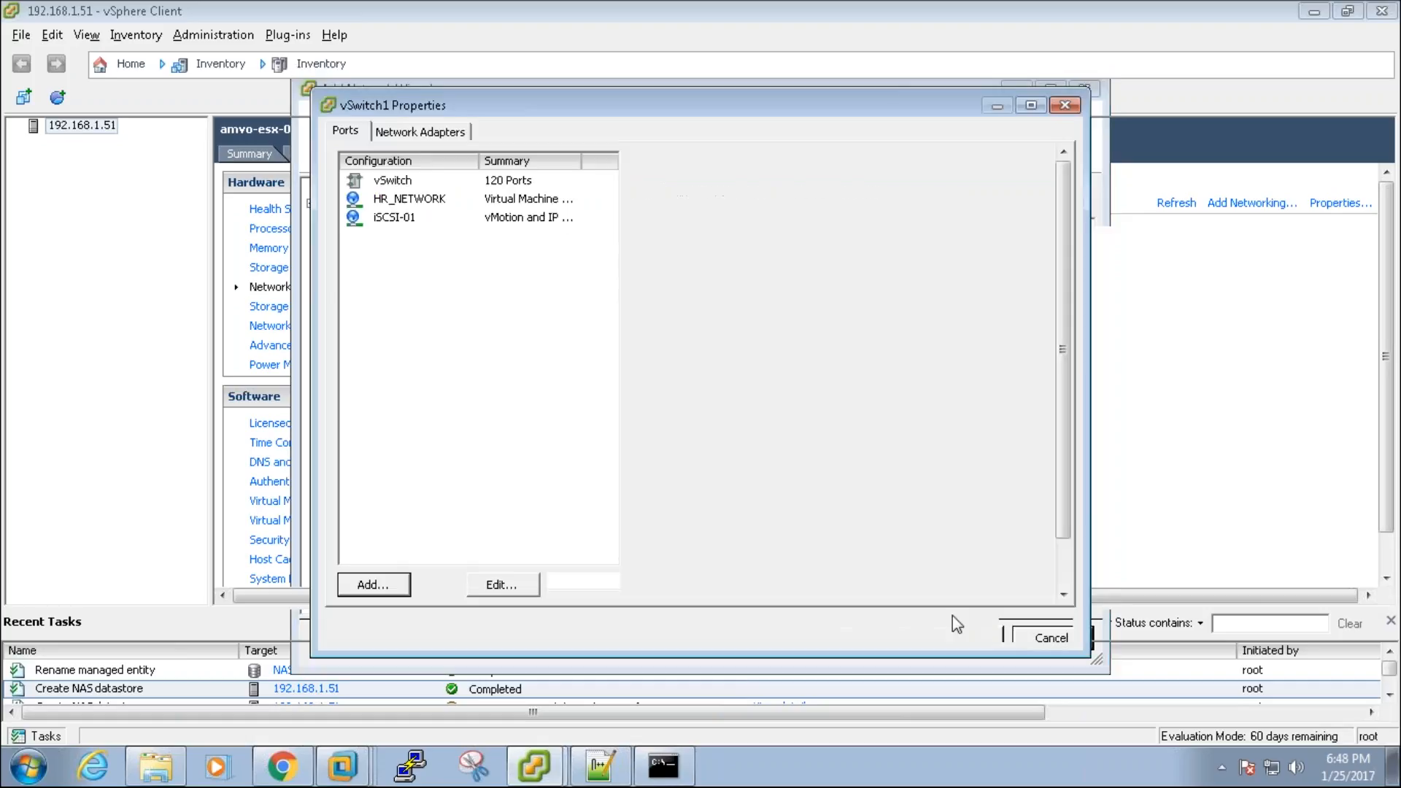
click(1033, 630)
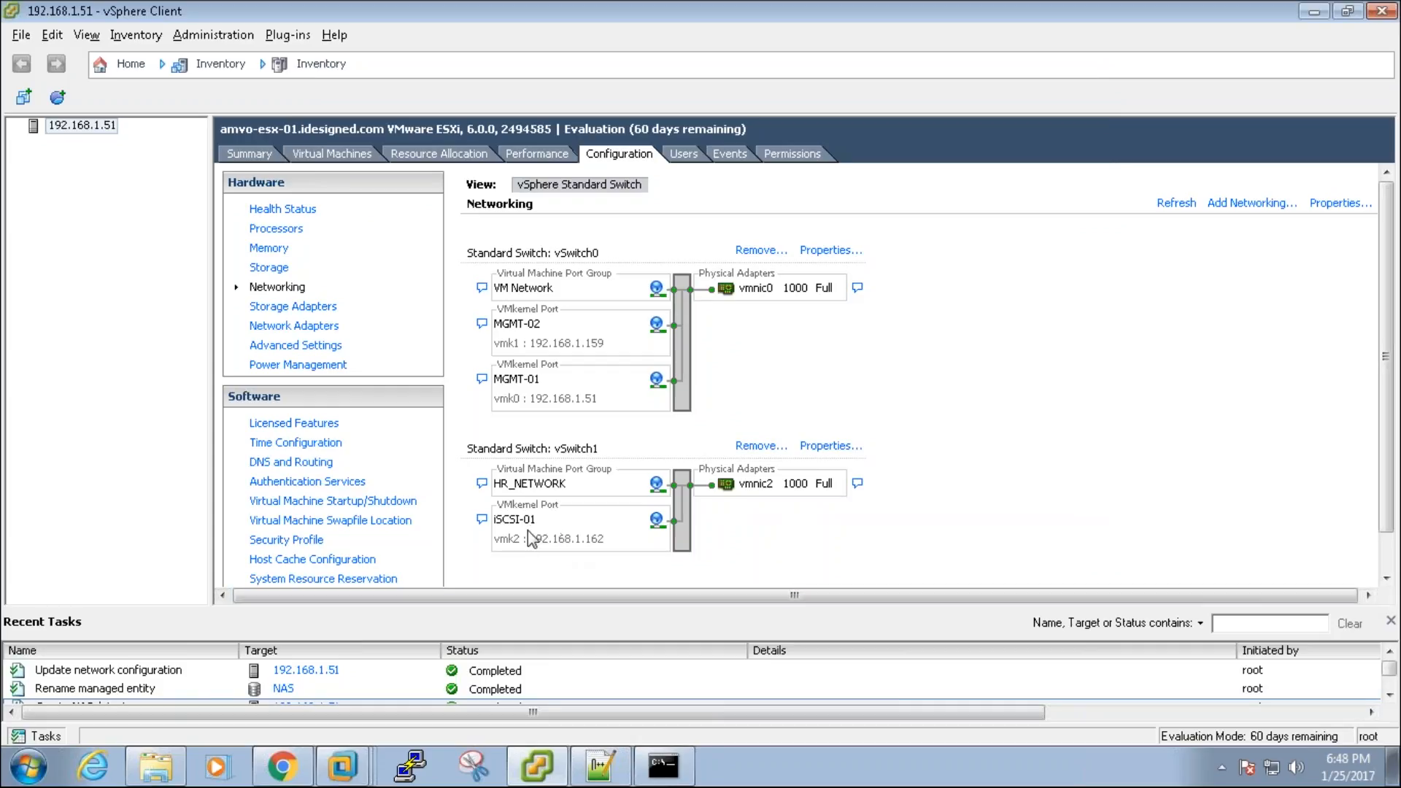
Step: Add a software iSCSI adapter under Storage Adapters and select the new vmhba33
click(299, 306)
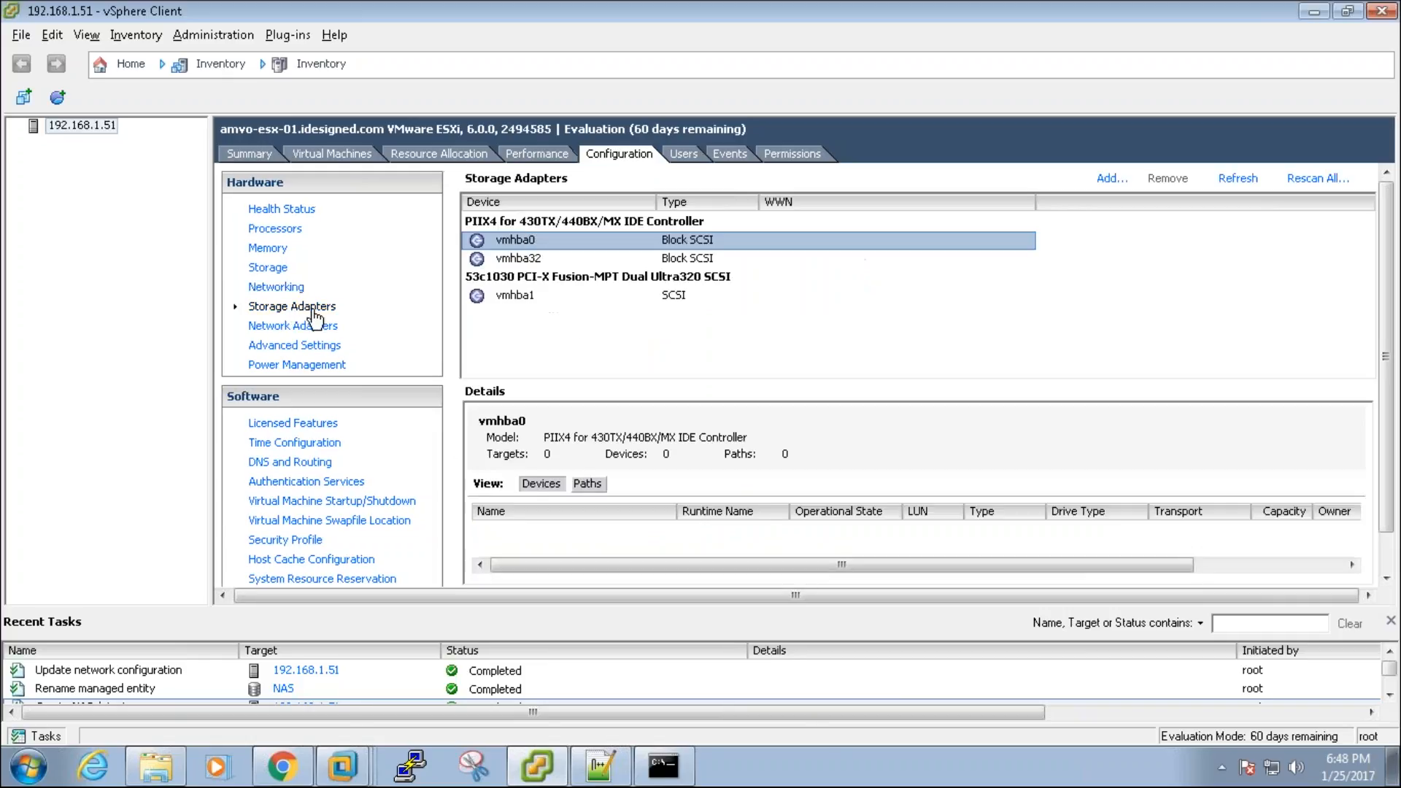
click(1109, 178)
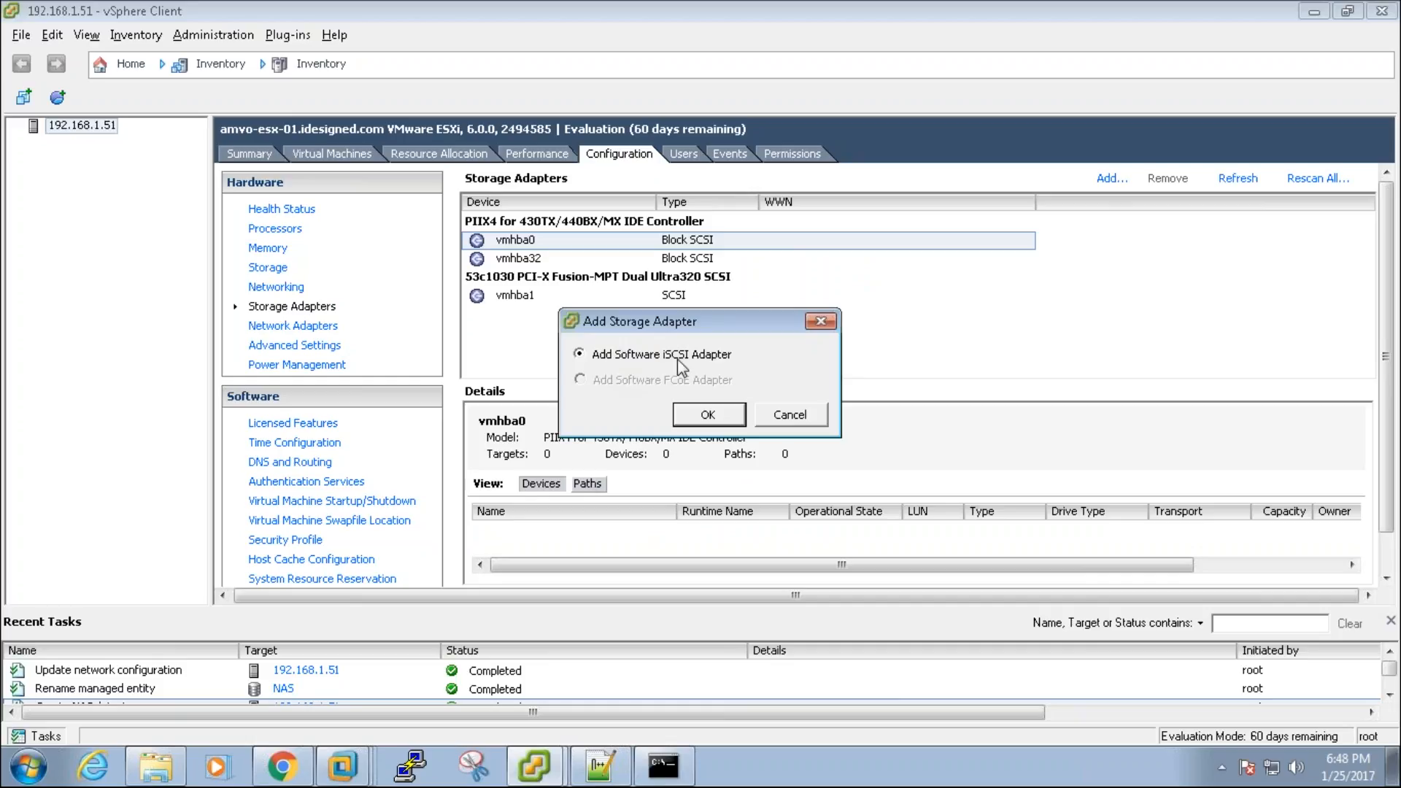
click(708, 416)
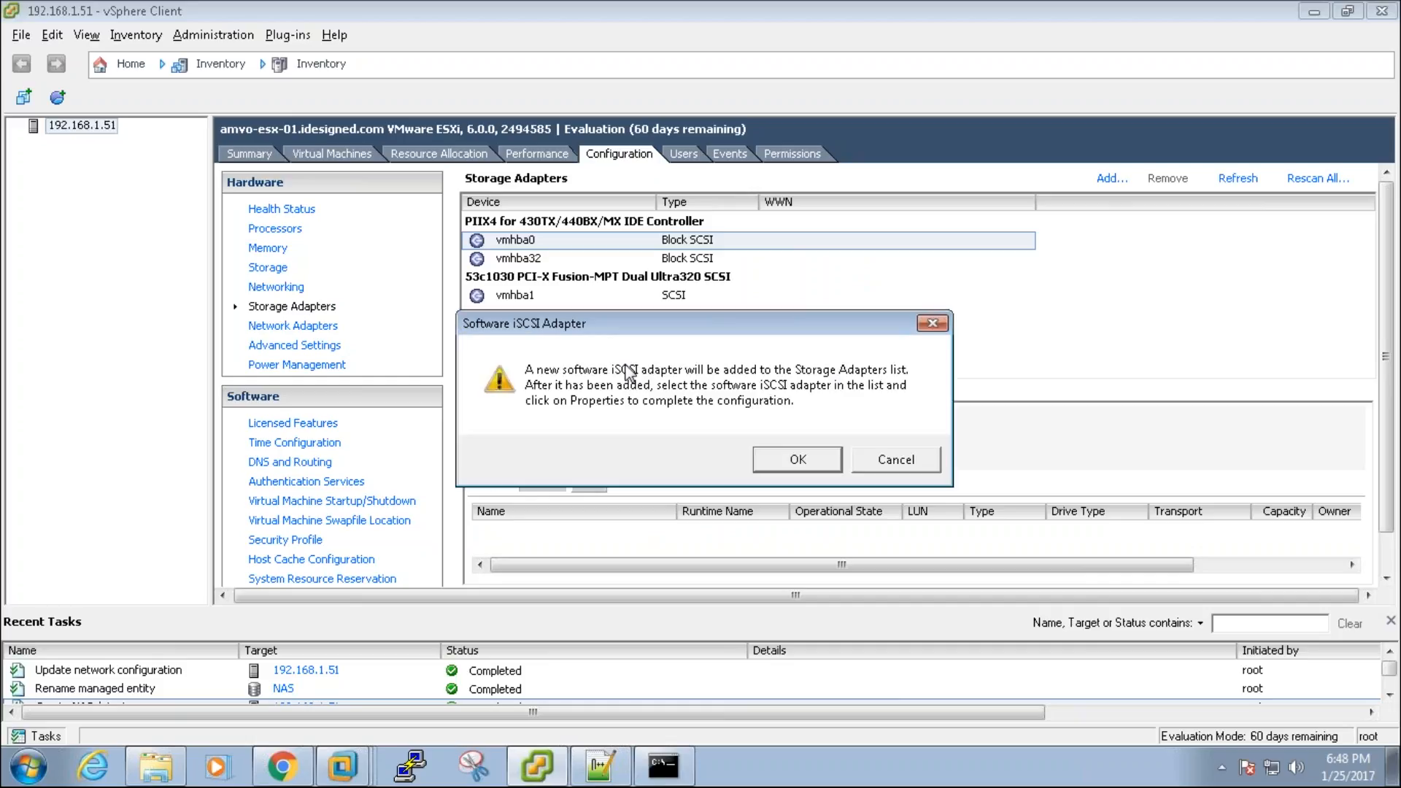
click(798, 460)
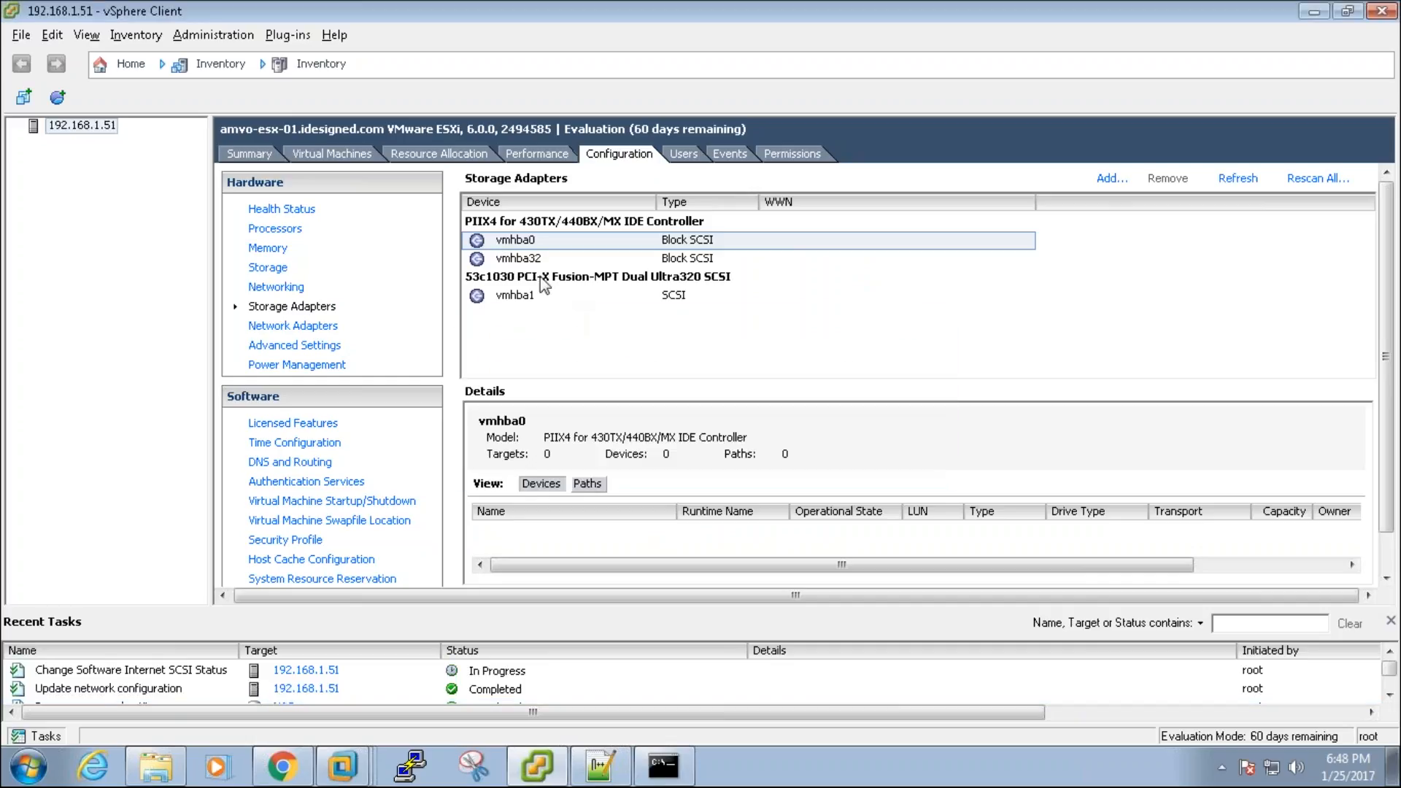
click(580, 240)
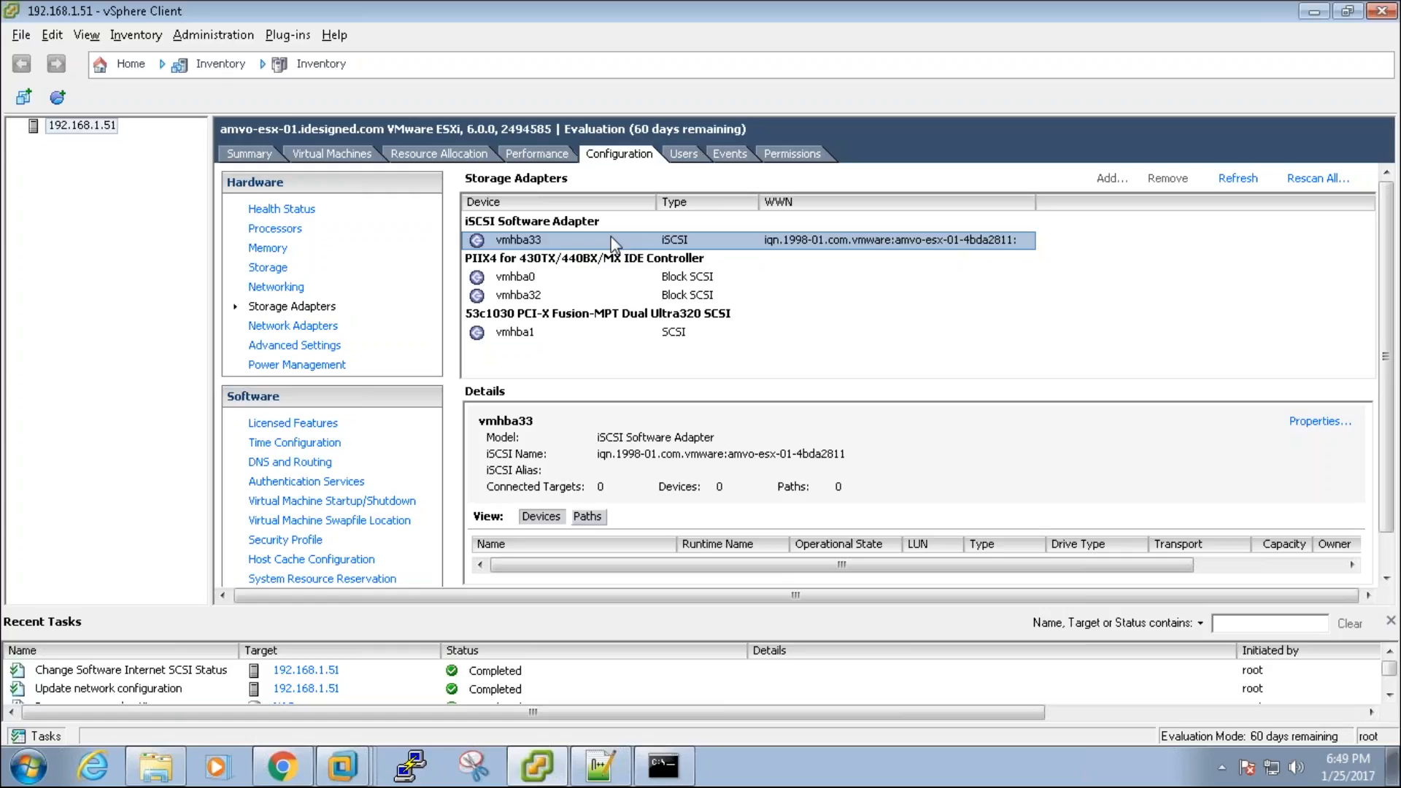
Step: Bind the iSCSI-01 (vmk2) port to the vmhba33 iSCSI initiator
click(256, 288)
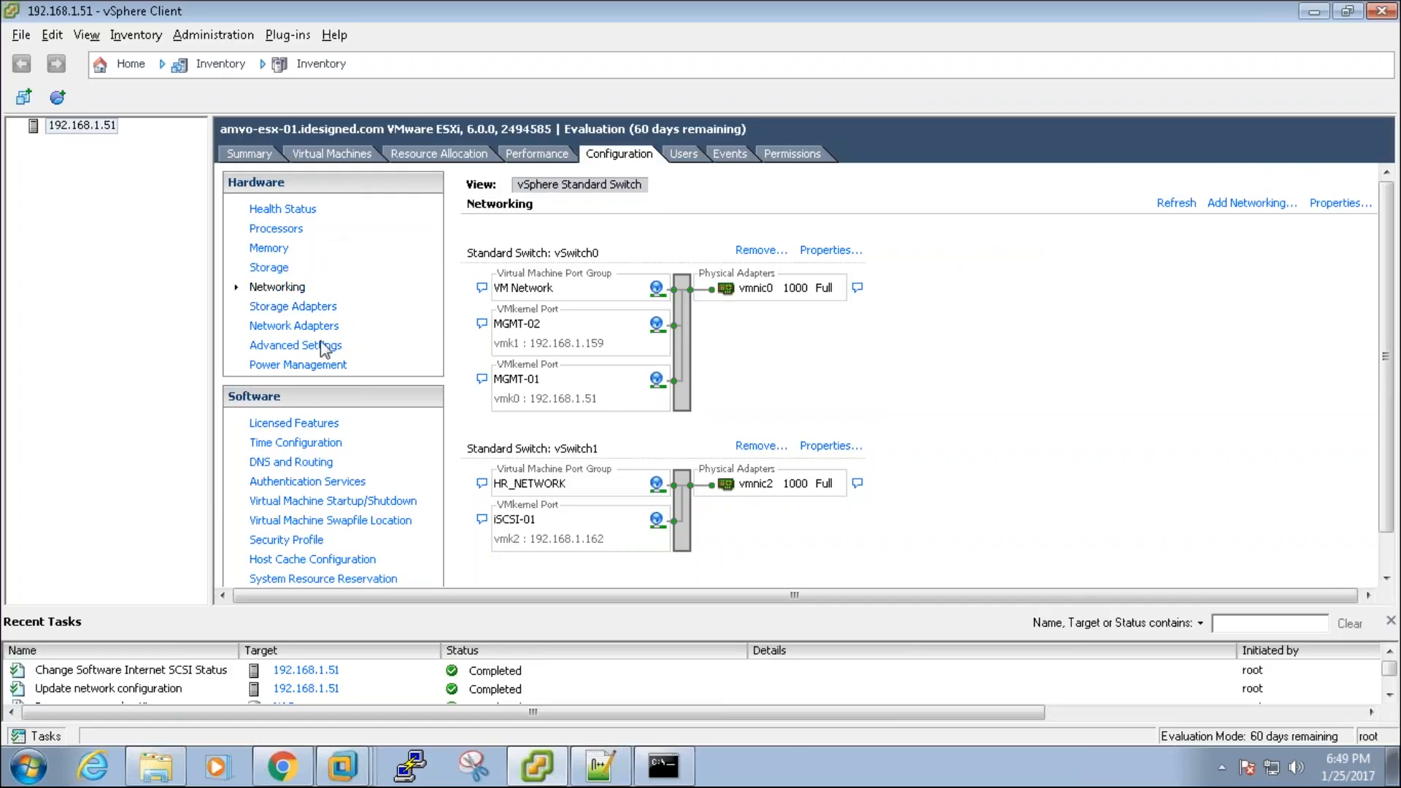
click(312, 310)
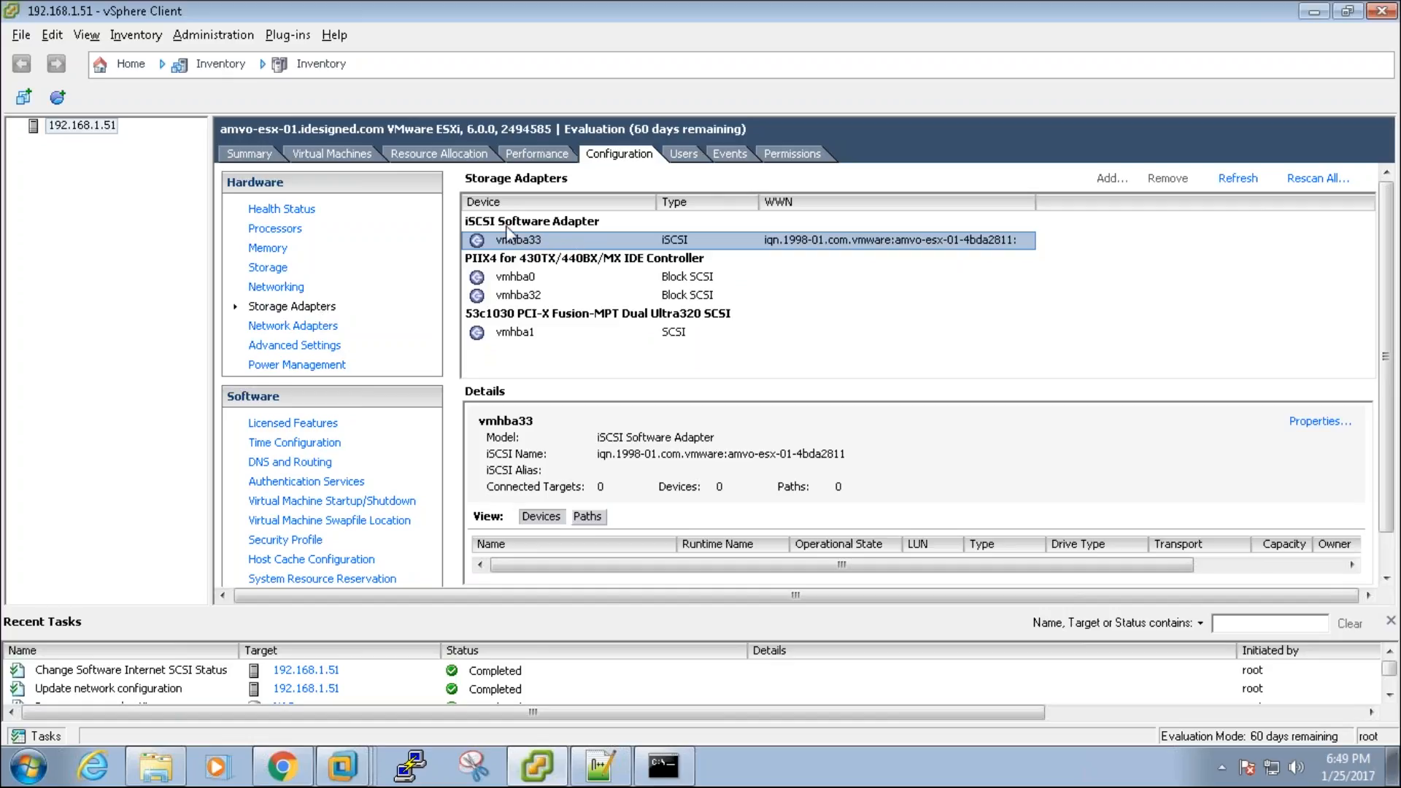
click(534, 242)
click(1316, 422)
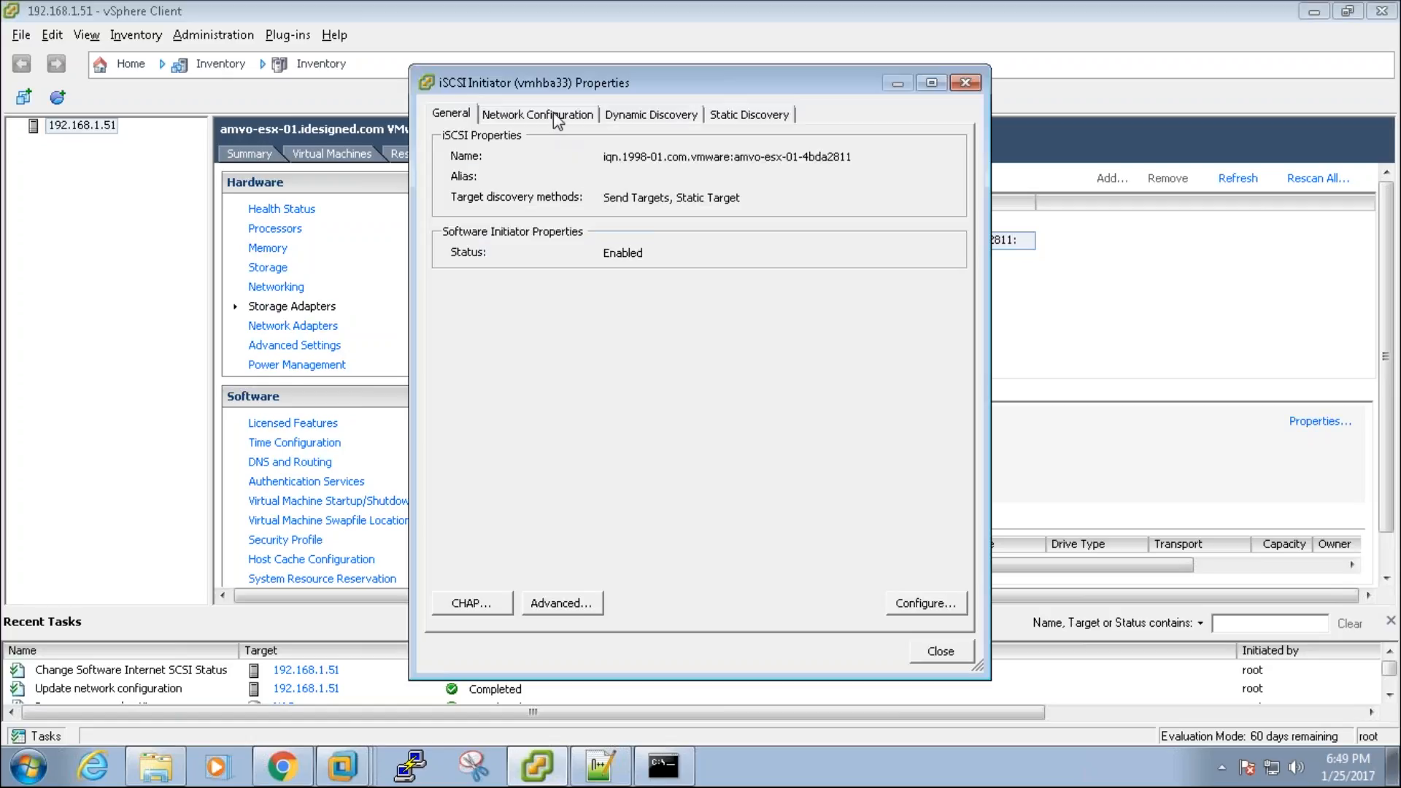
click(556, 115)
click(823, 296)
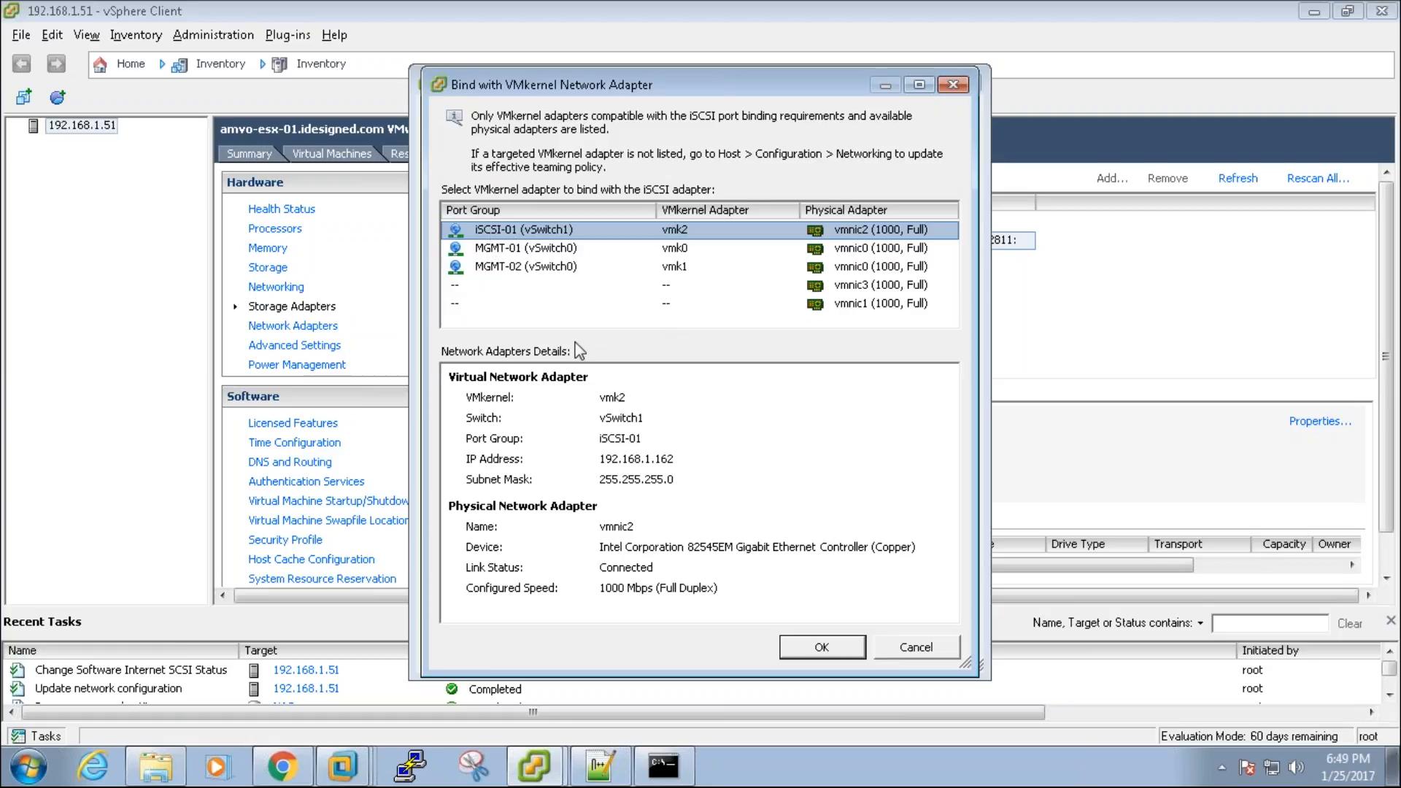
click(839, 646)
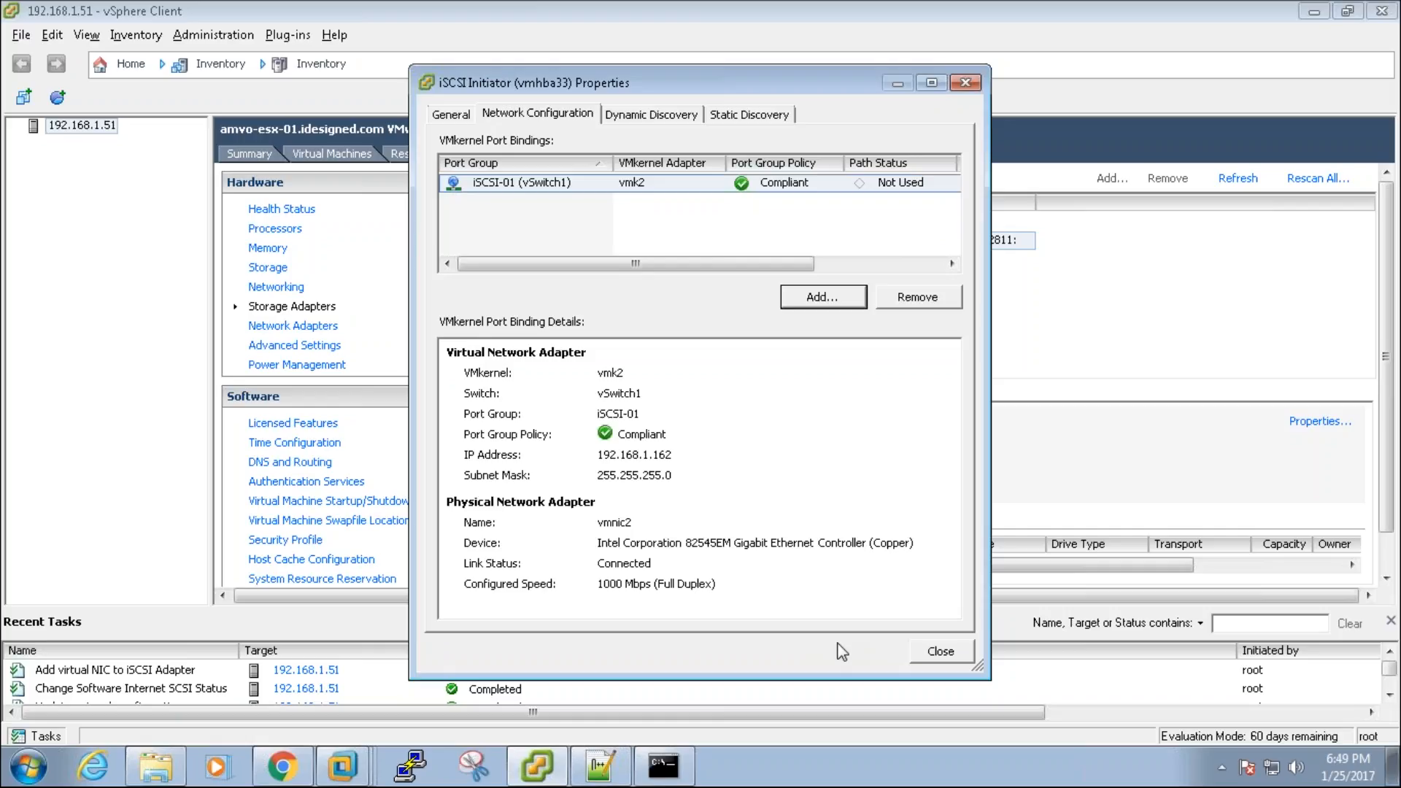
Step: Close the initiator properties, accept the adapter rescan, and show the datastores list
click(960, 655)
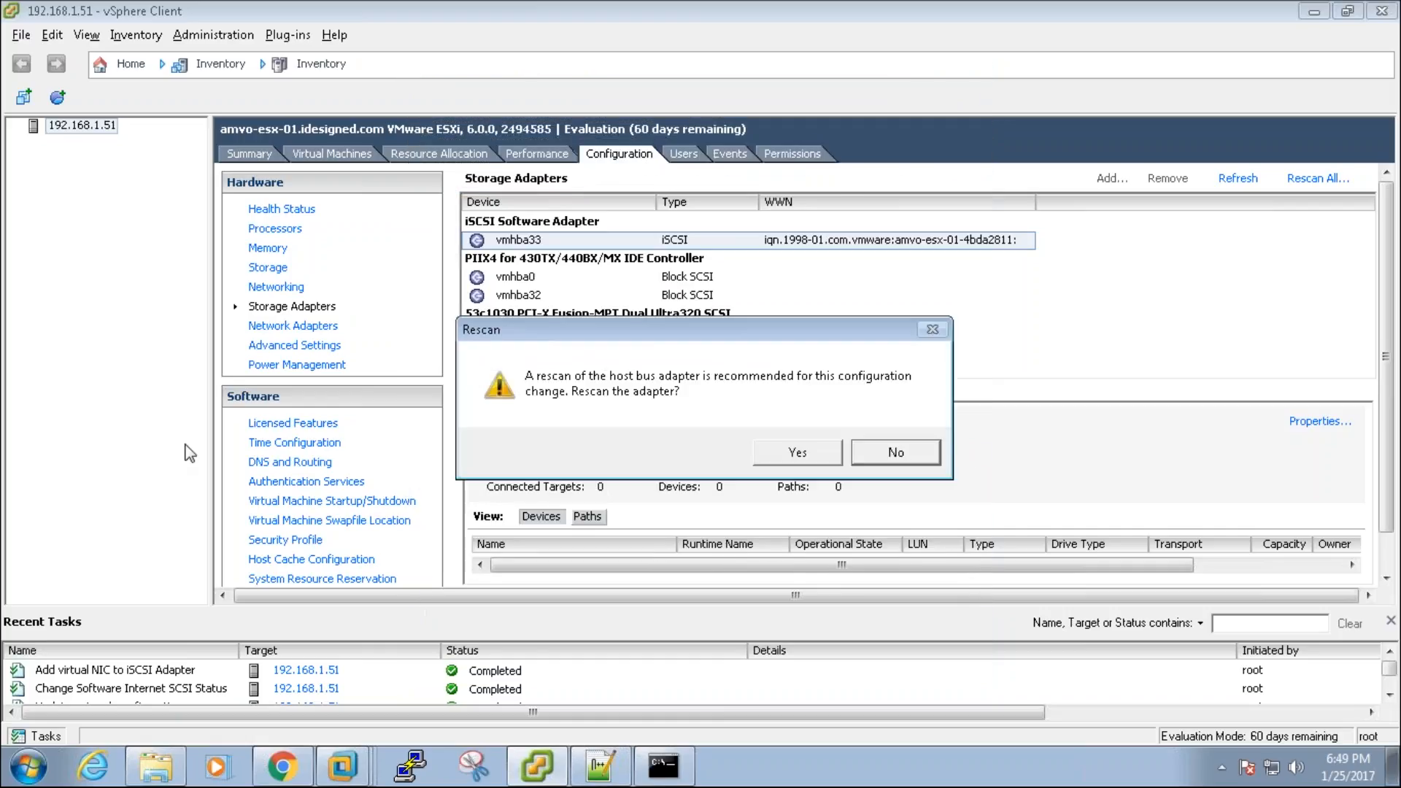
click(789, 451)
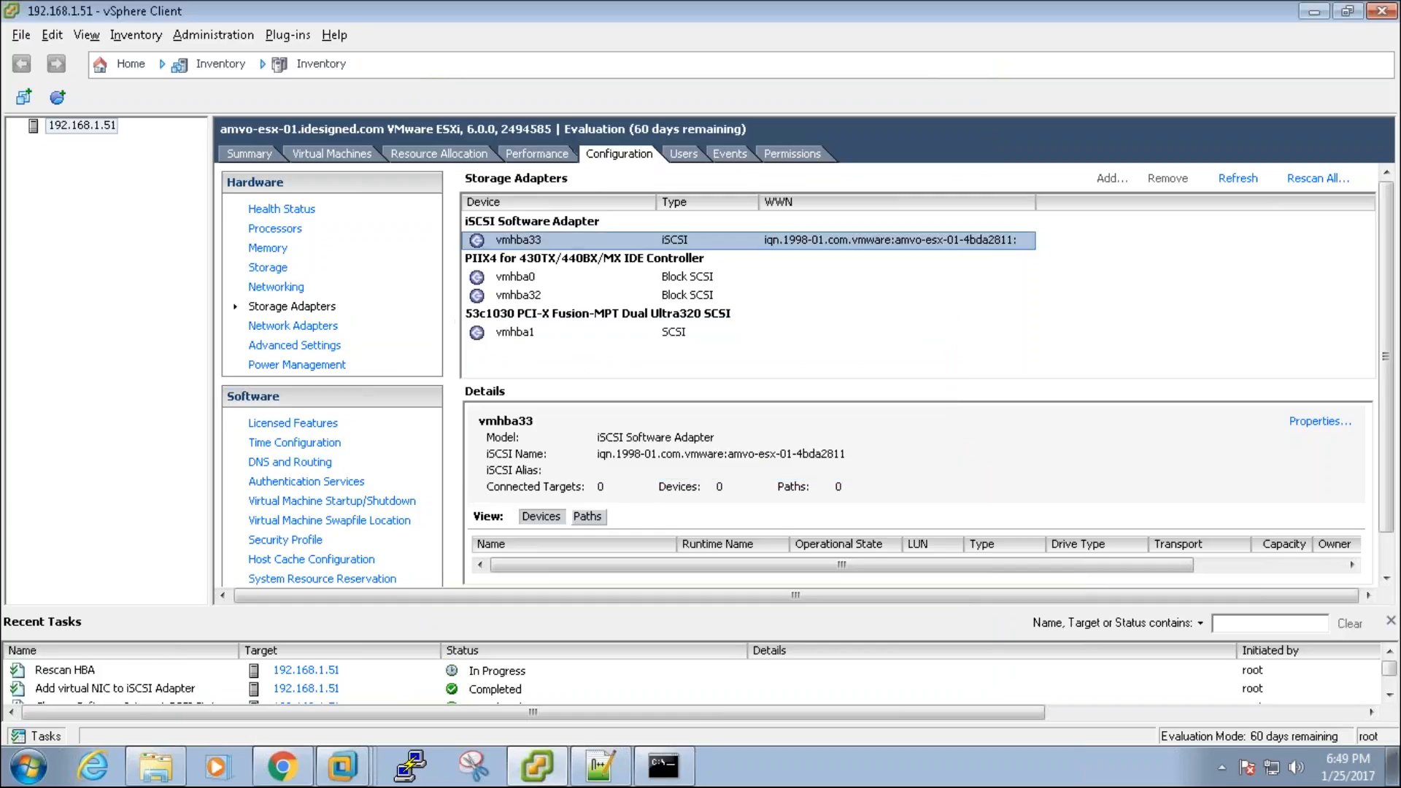
click(273, 269)
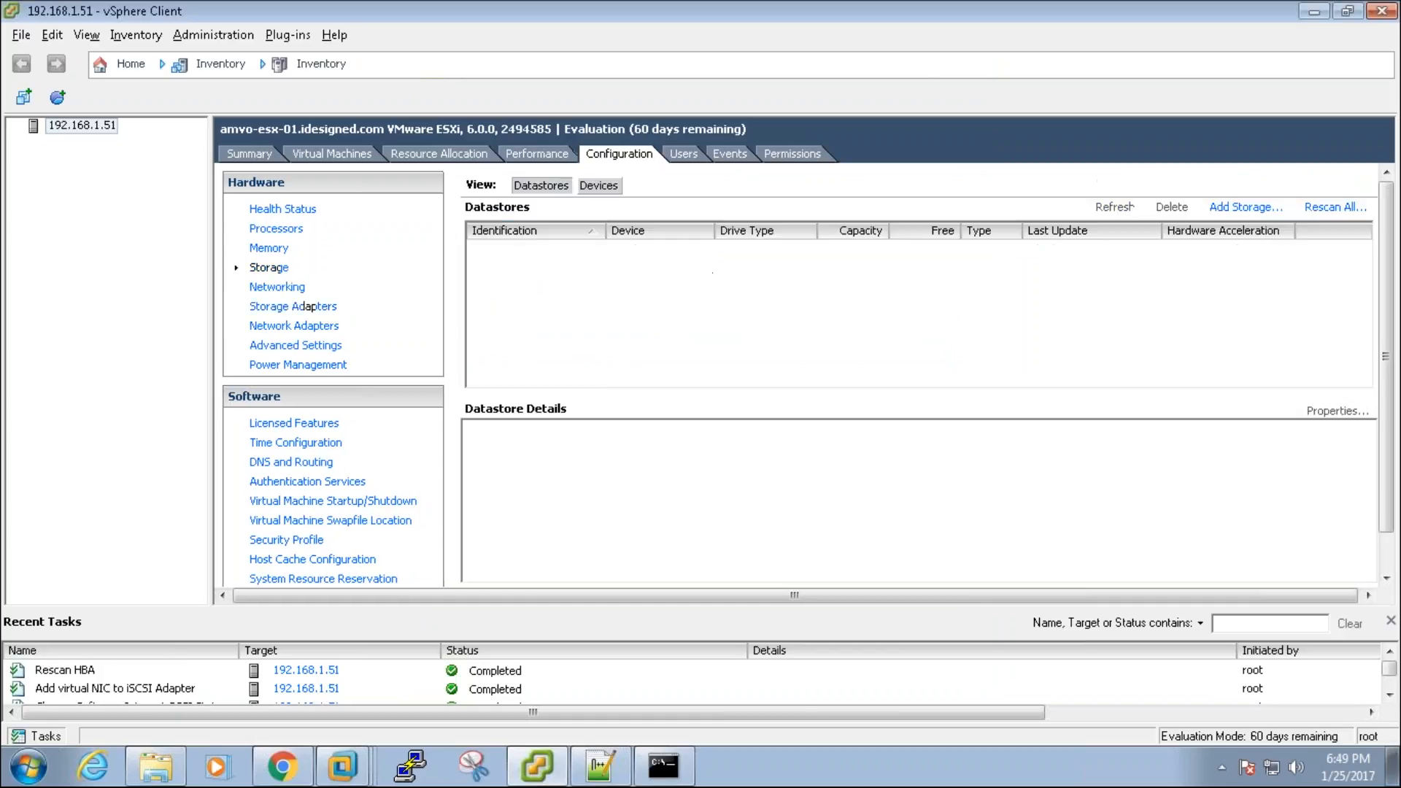
Step: Review the MGMT-02 and MGMT-01 VMkernel port settings on vSwitch0 without changing them
click(281, 288)
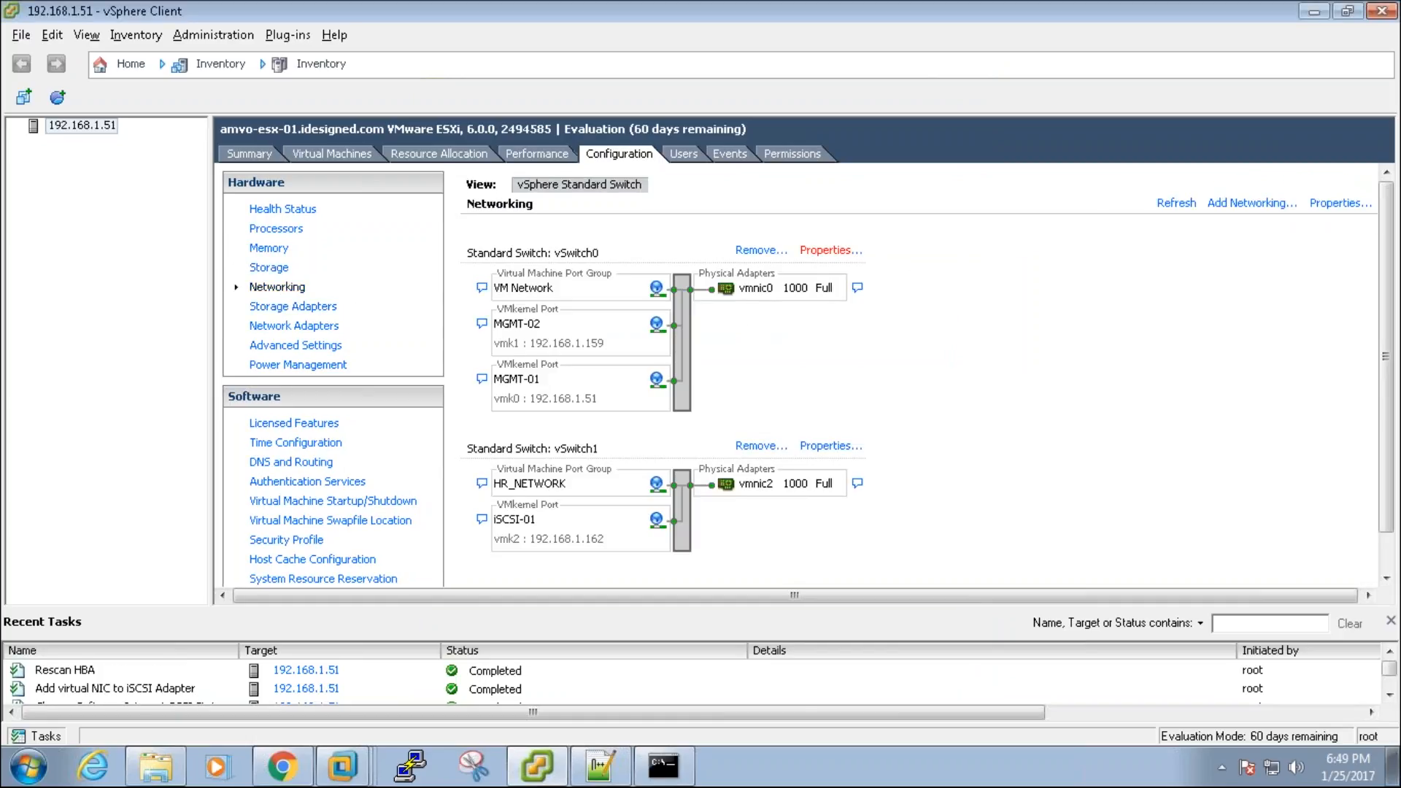
click(825, 250)
double_click(420, 217)
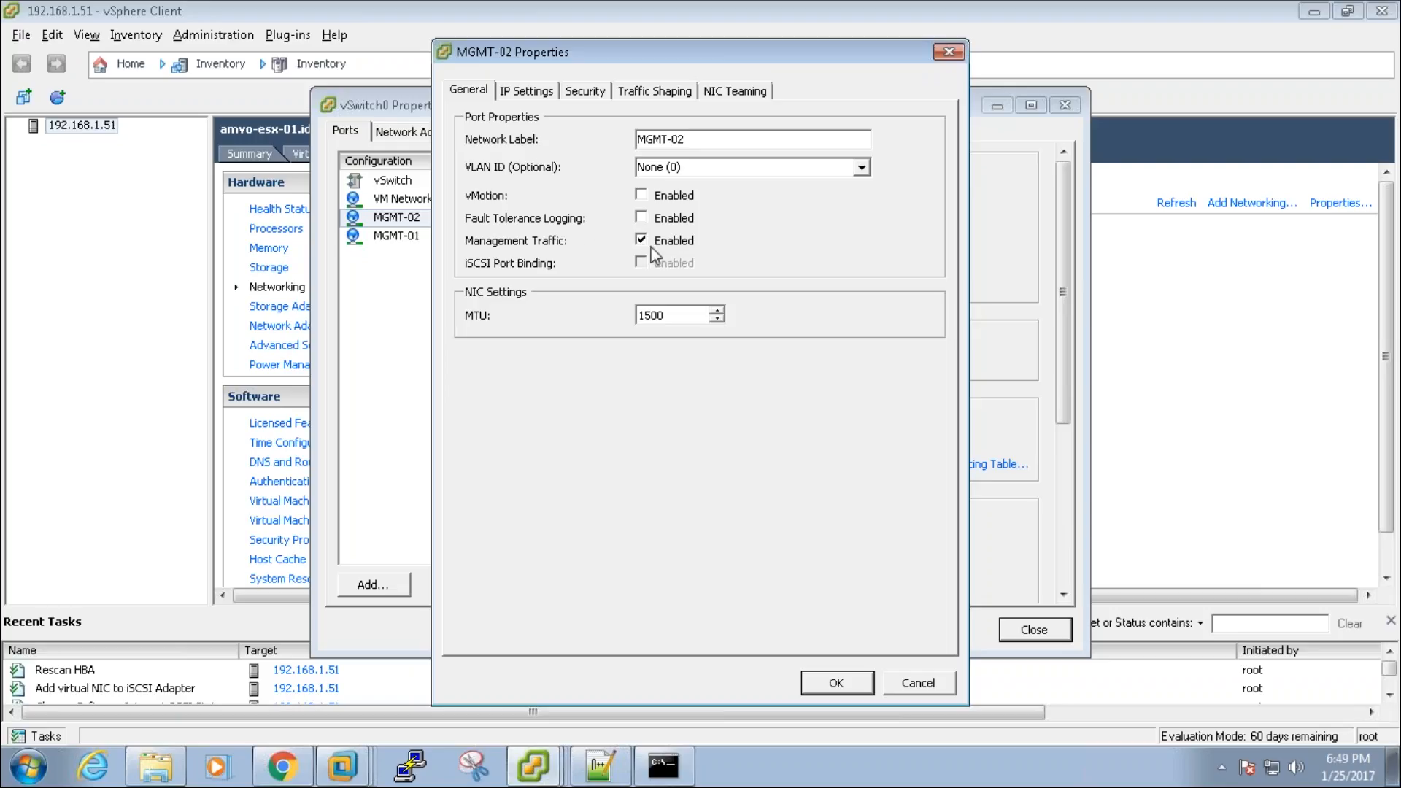
key(Return)
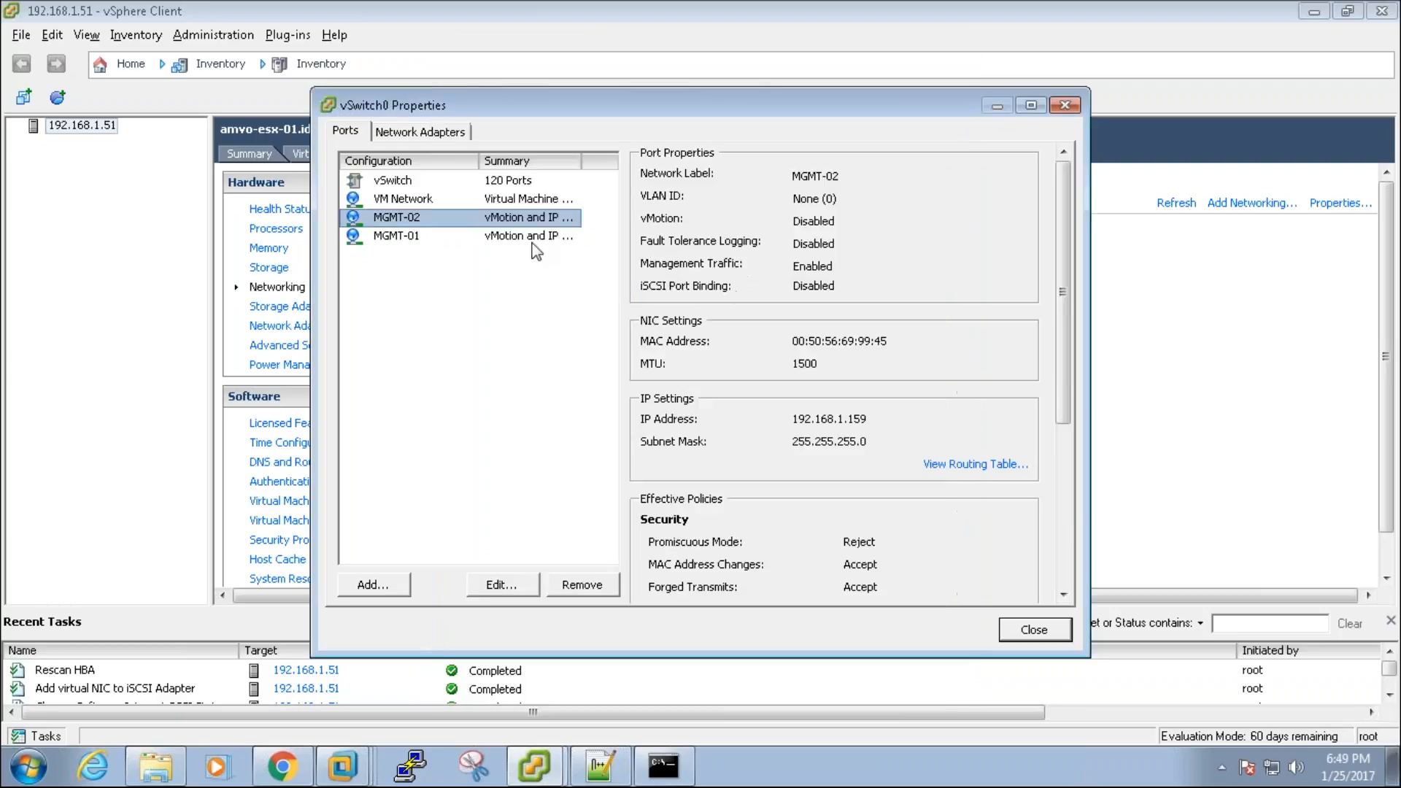
click(527, 238)
double_click(529, 238)
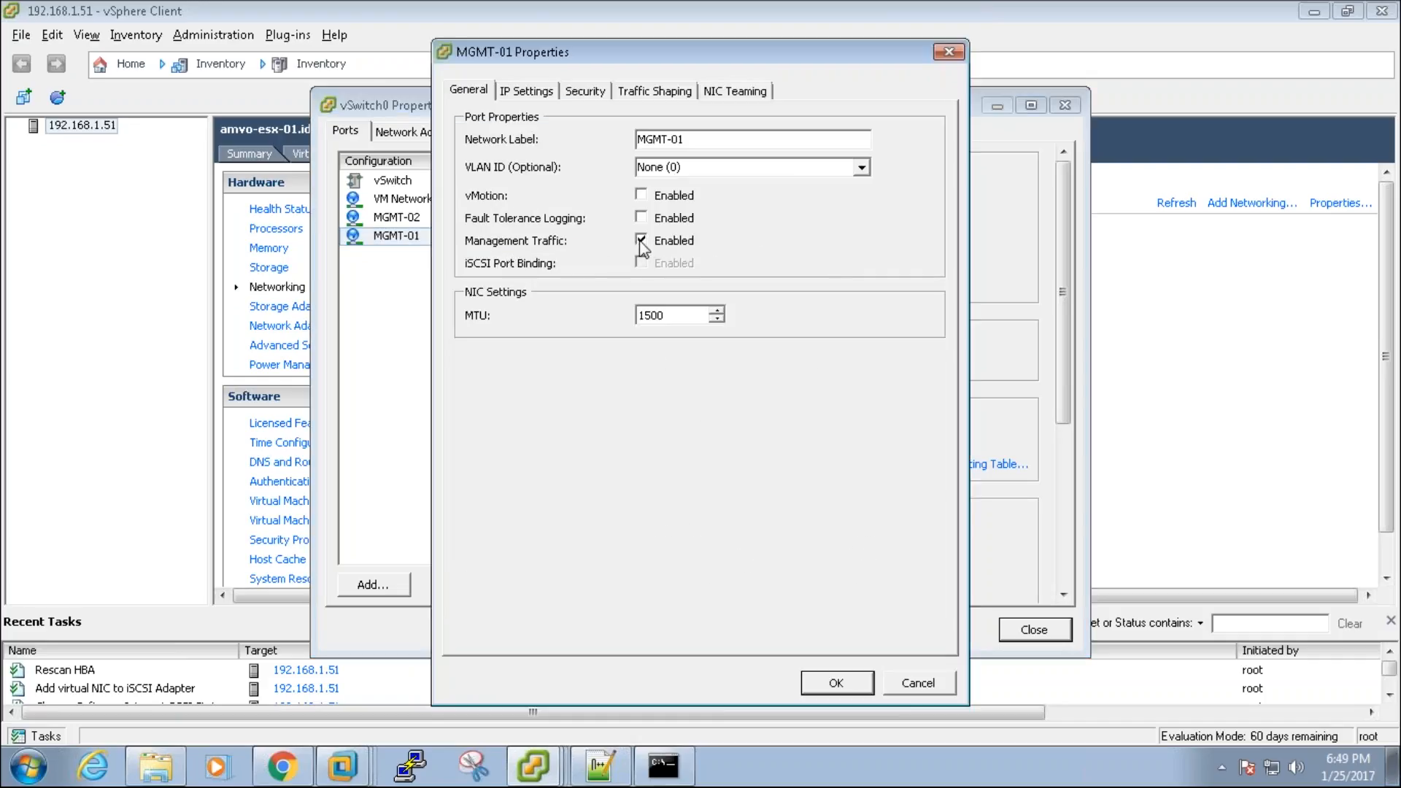
key(Return)
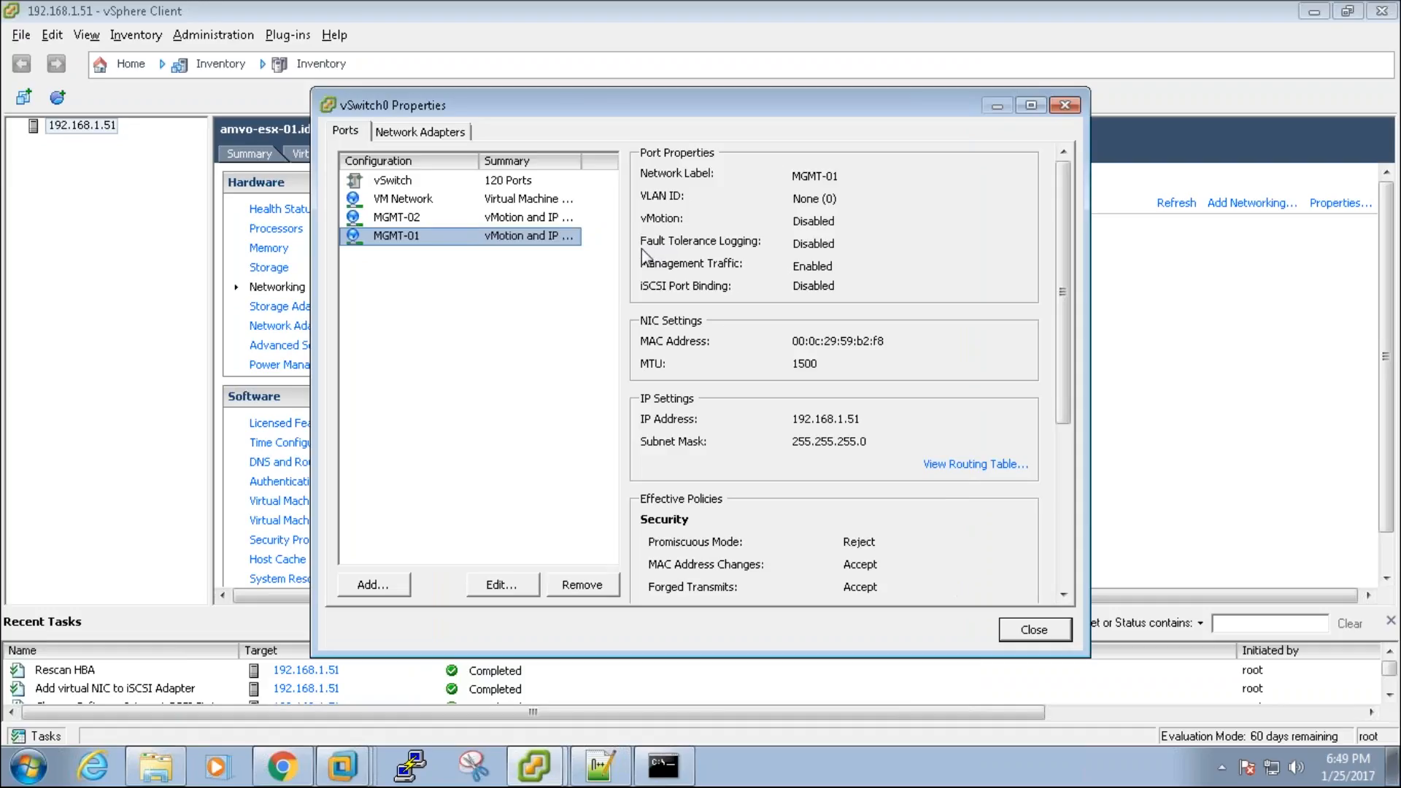
click(1040, 628)
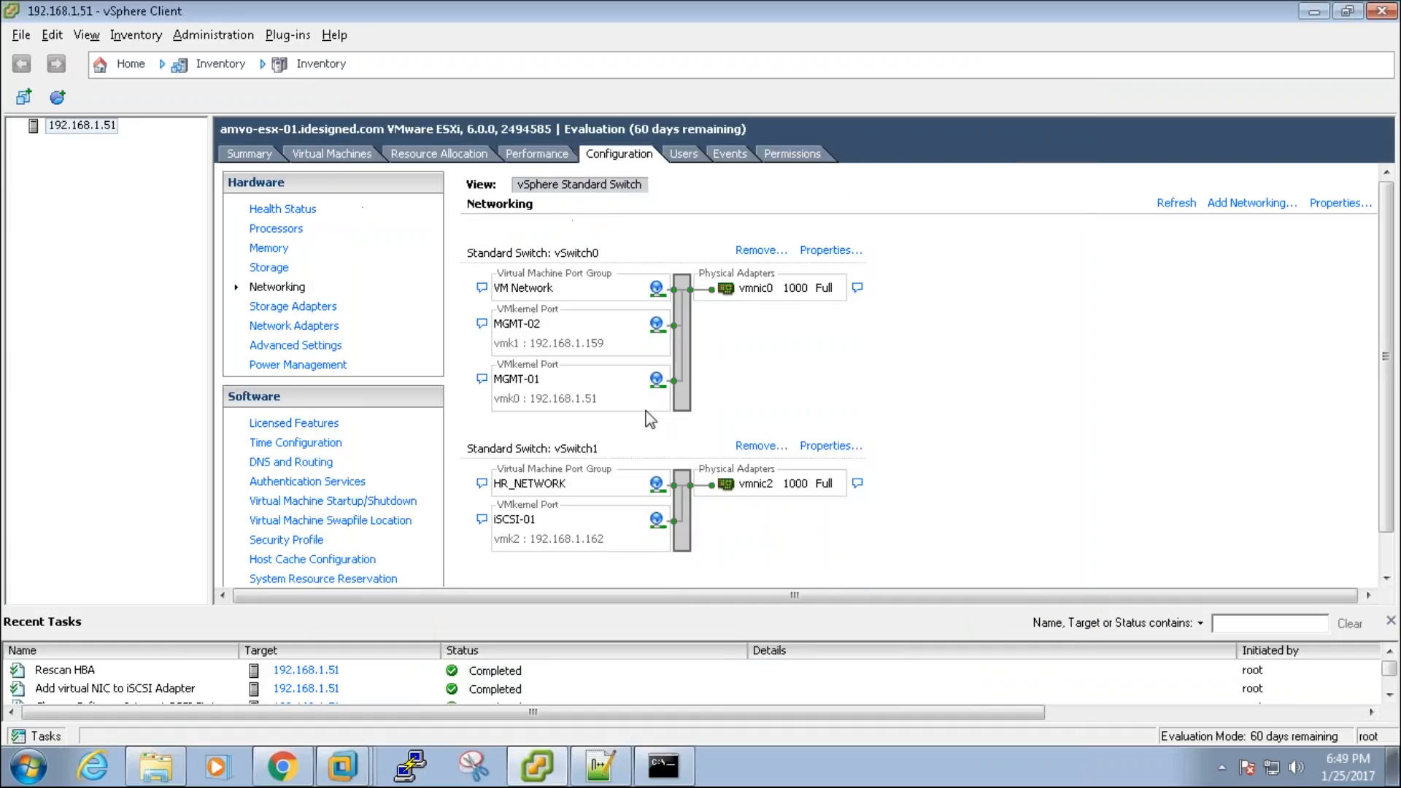
Step: Inspect the iSCSI-01 VMkernel port on vSwitch1 and close it unchanged
click(831, 446)
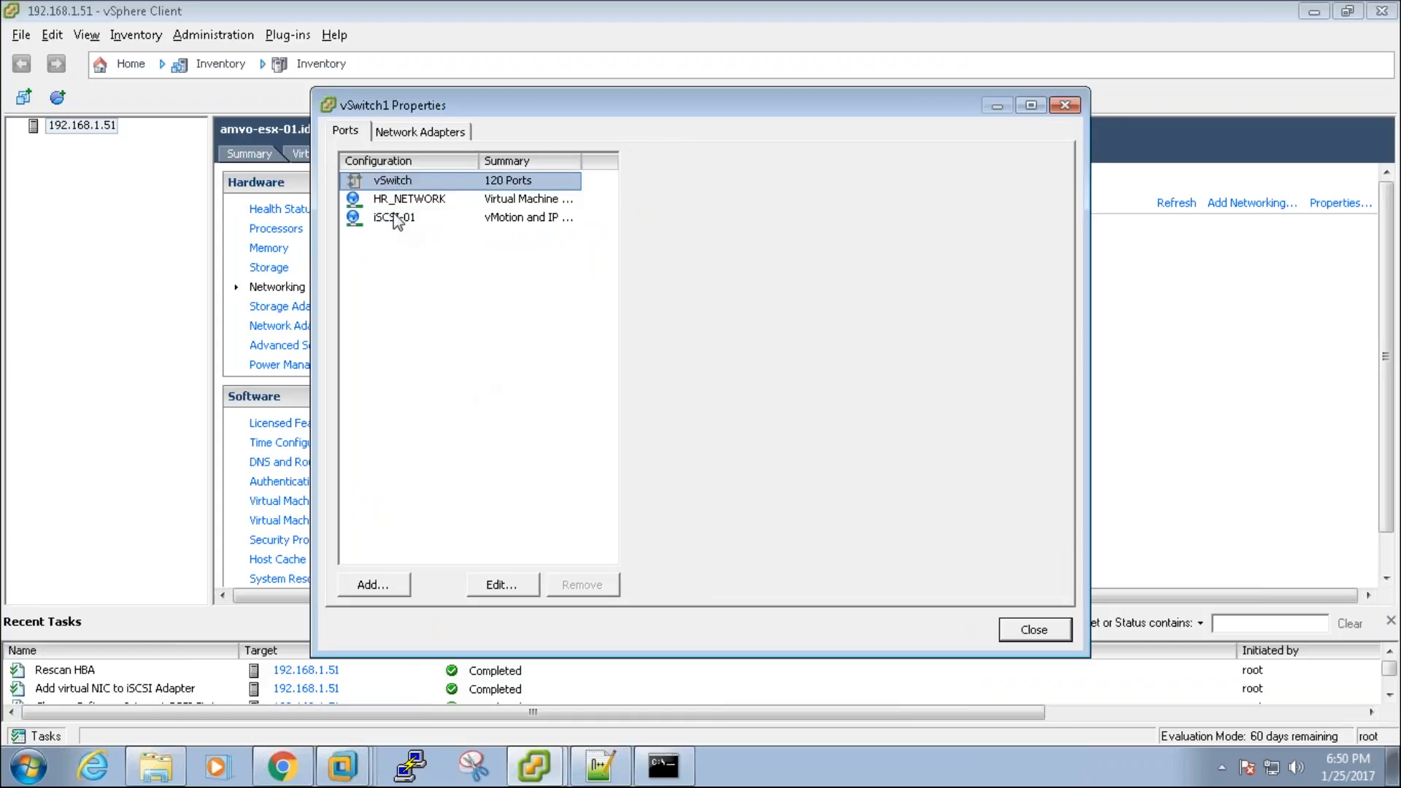
double_click(394, 216)
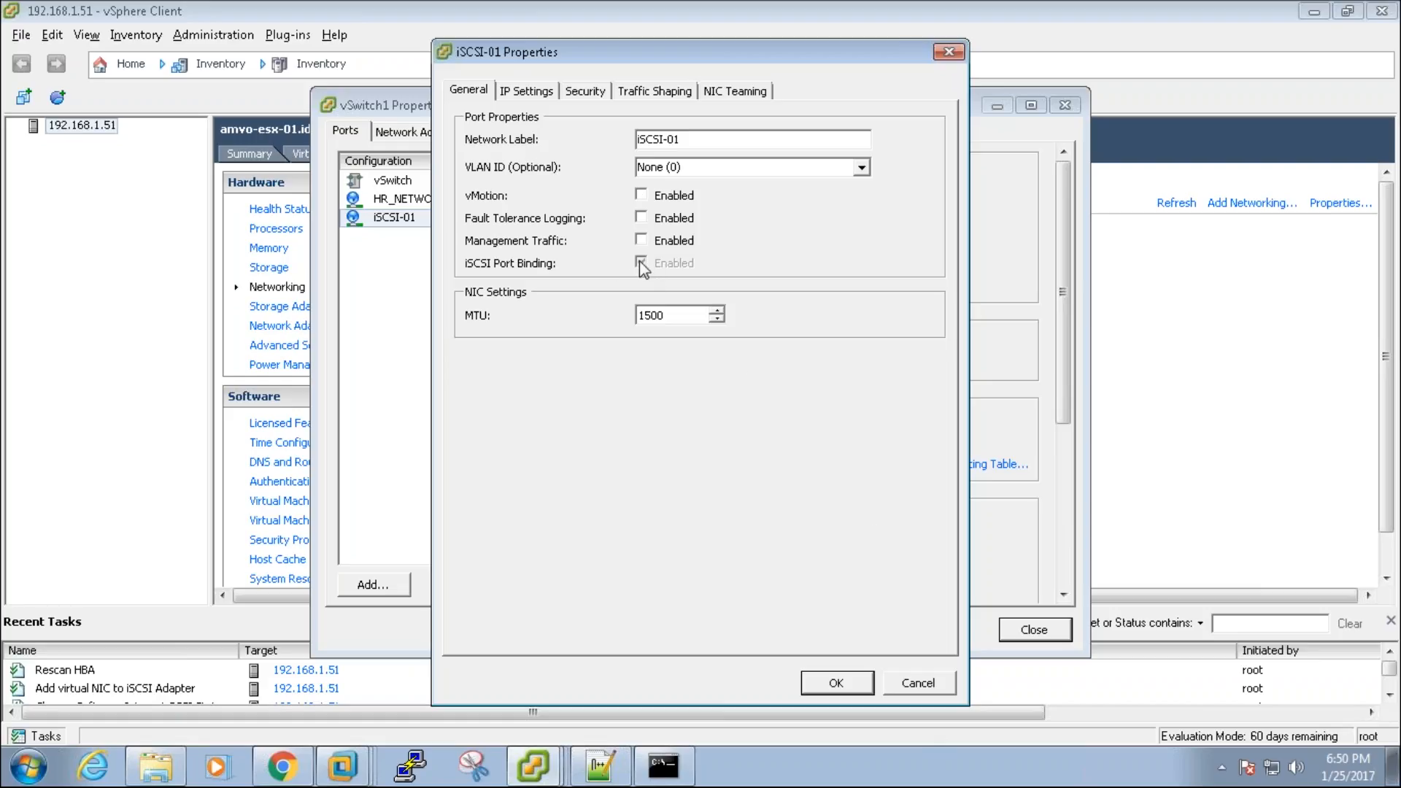
click(946, 680)
click(1033, 628)
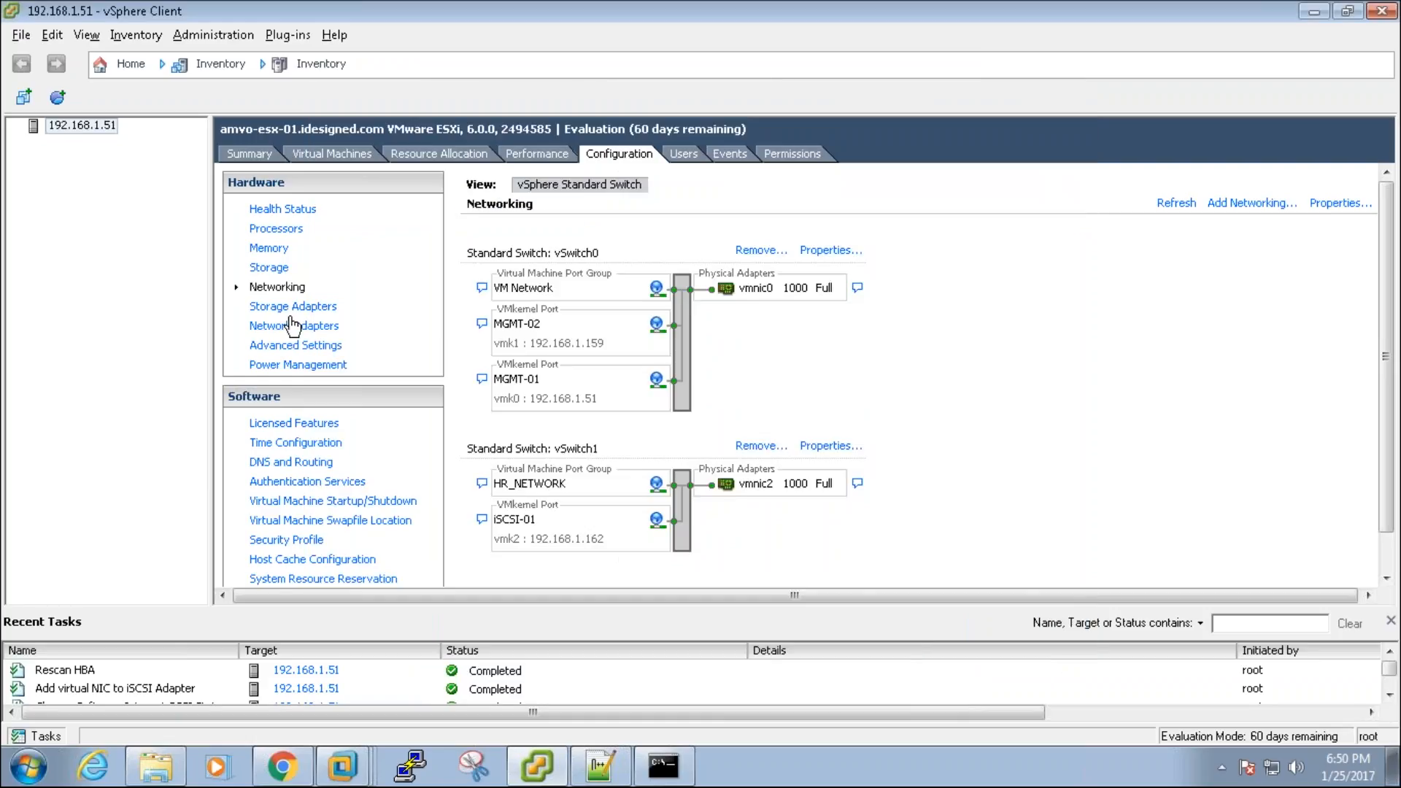
Step: Inspect vmhba33's iSCSI-01 port binding and dynamic discovery targets, then return to the datastores list
click(291, 305)
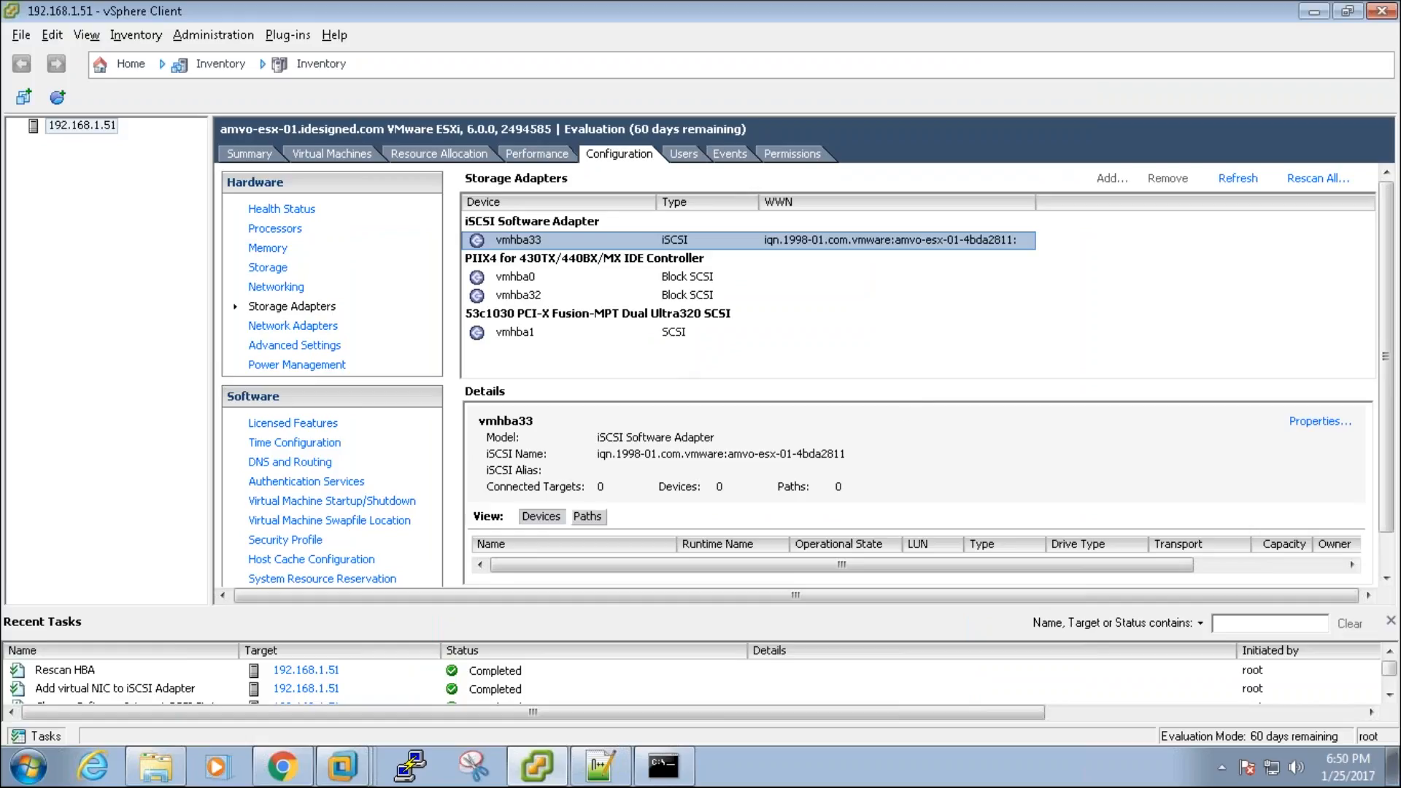
click(1319, 421)
click(531, 117)
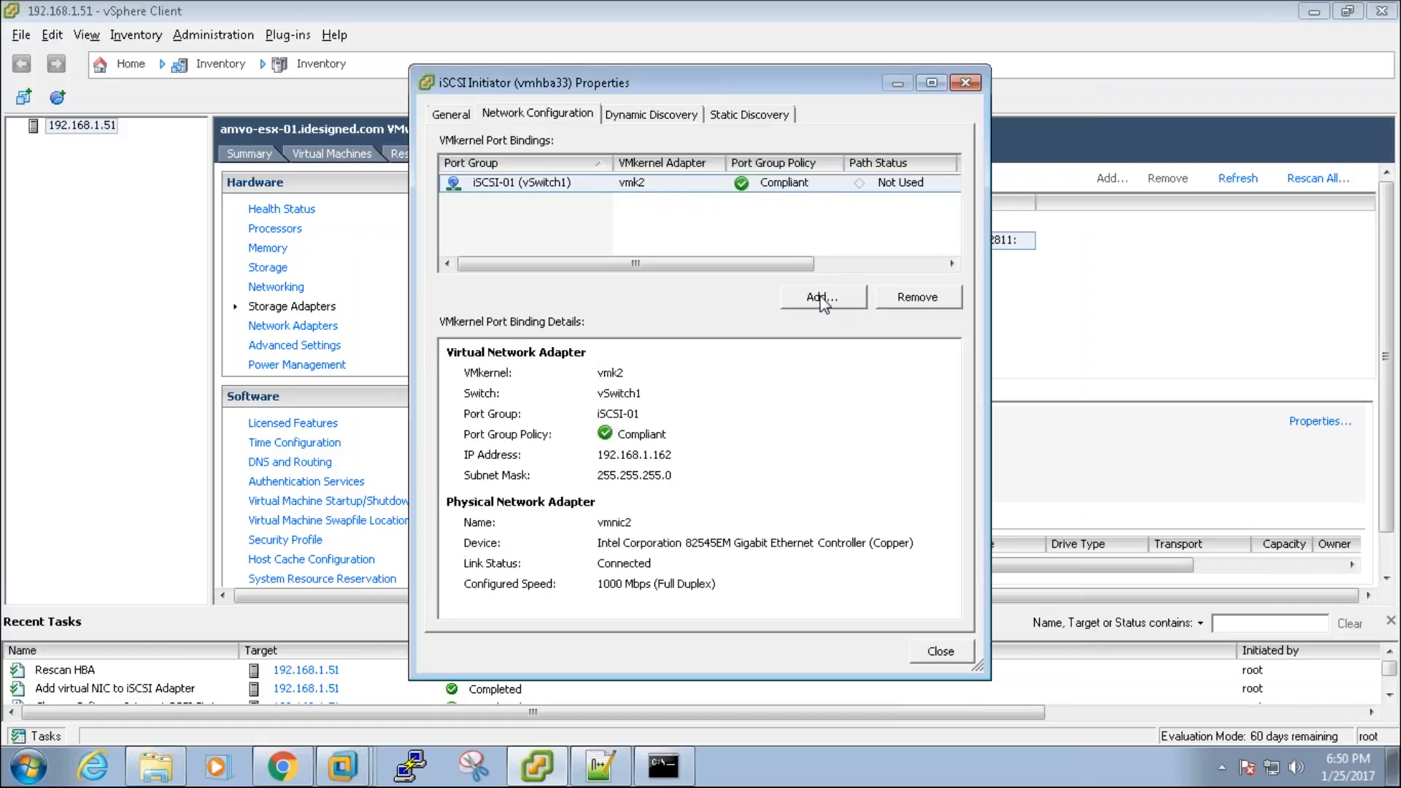
click(822, 299)
key(Escape)
click(662, 187)
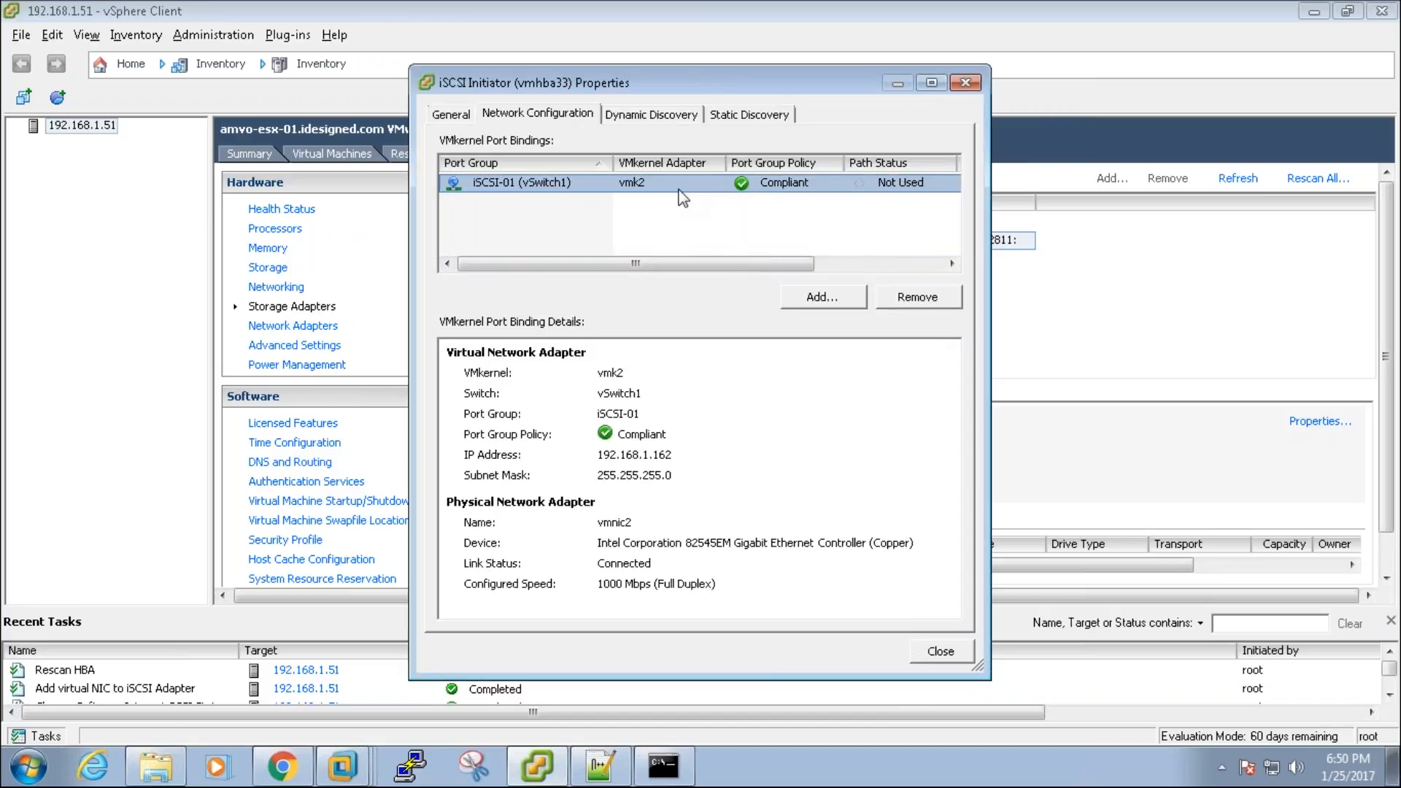
click(653, 119)
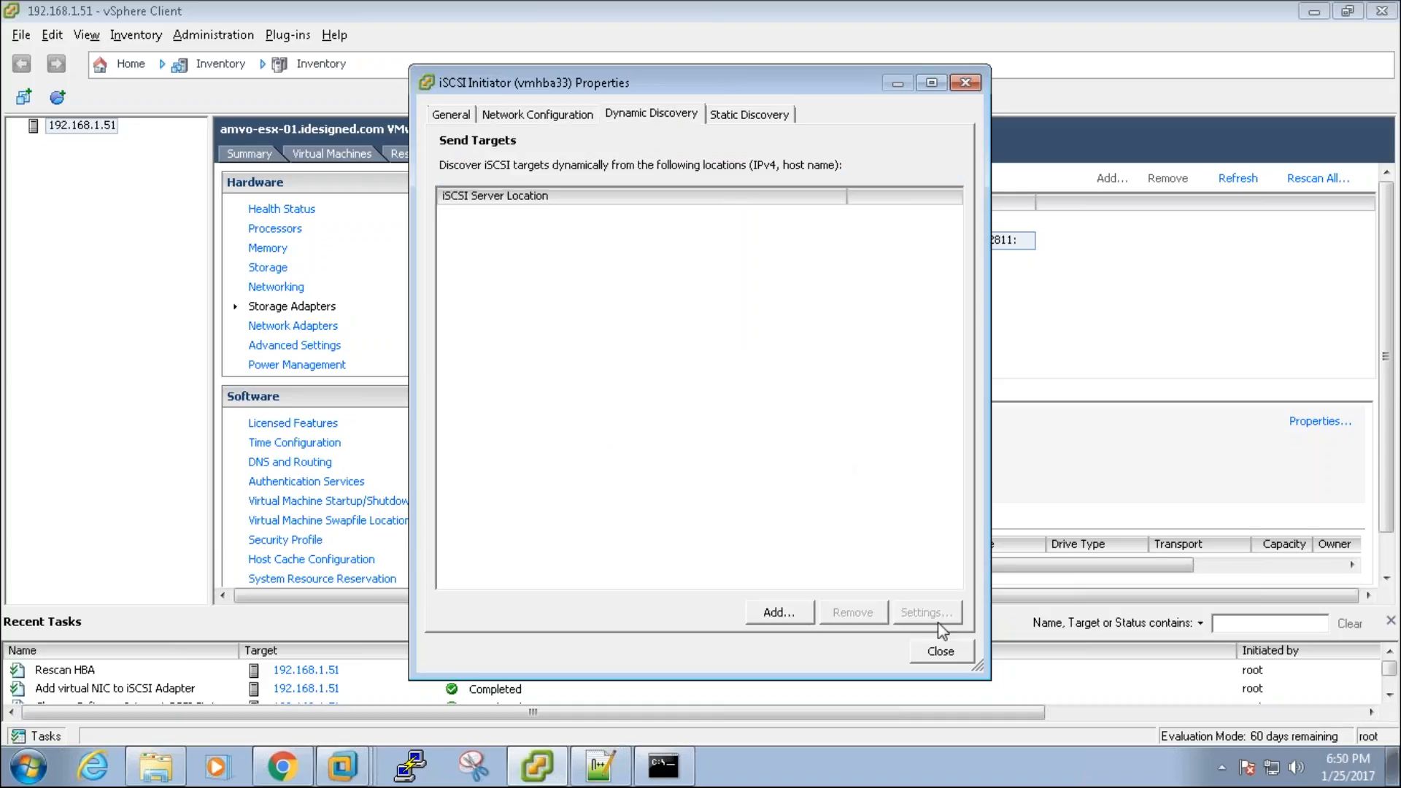
click(939, 651)
click(264, 270)
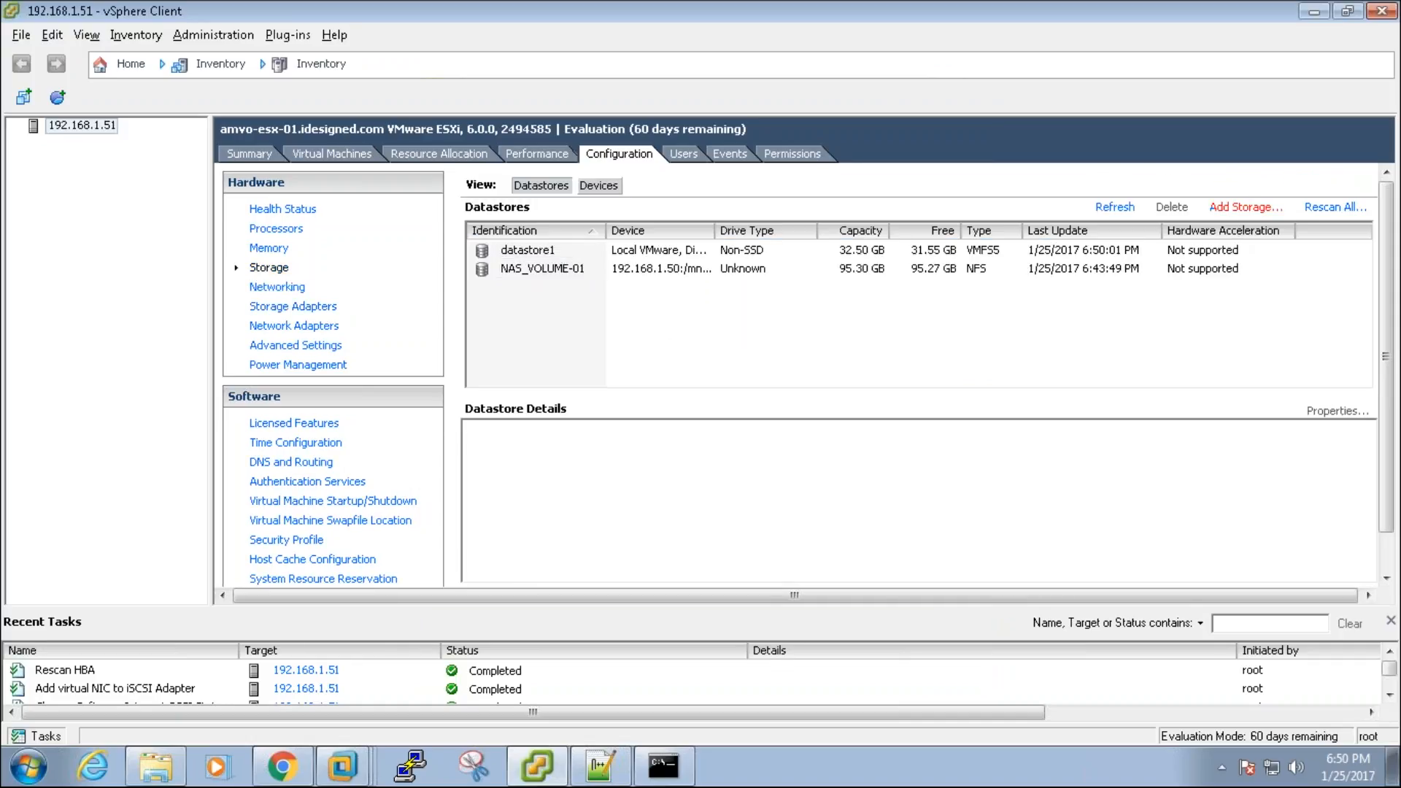
Step: Try adding a Disk/LUN datastore, find the LUN list empty, cancel, and go to Storage Adapters
click(1255, 209)
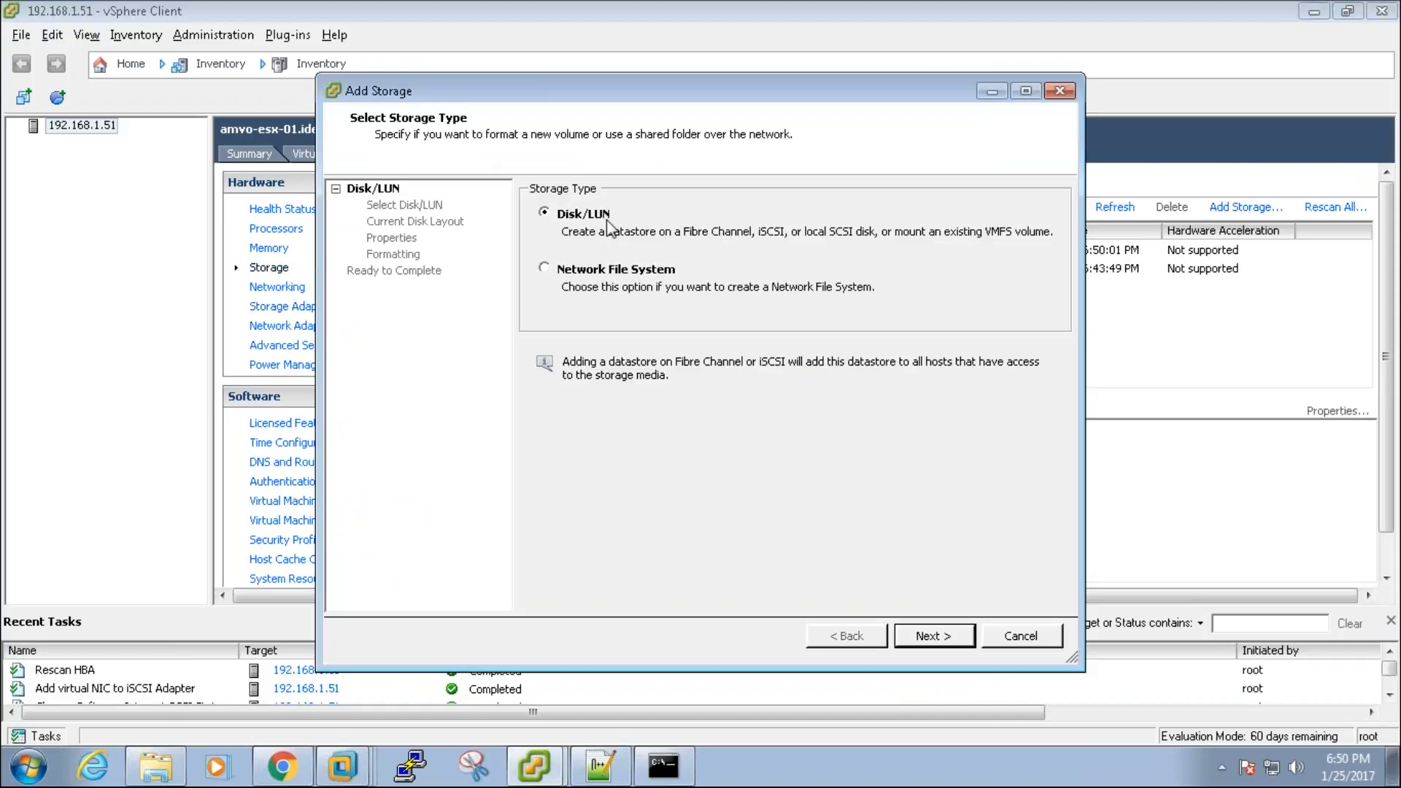
click(951, 633)
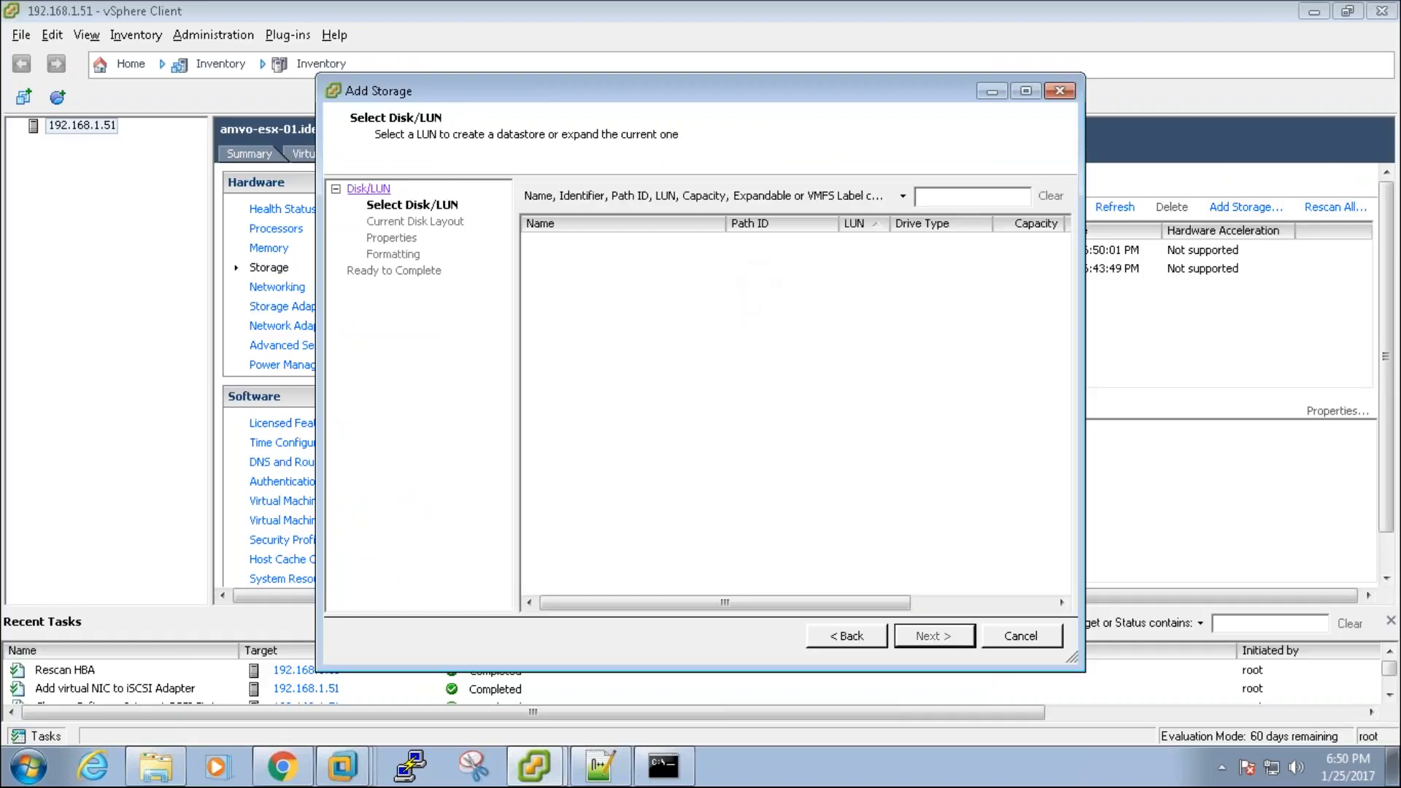
click(1020, 635)
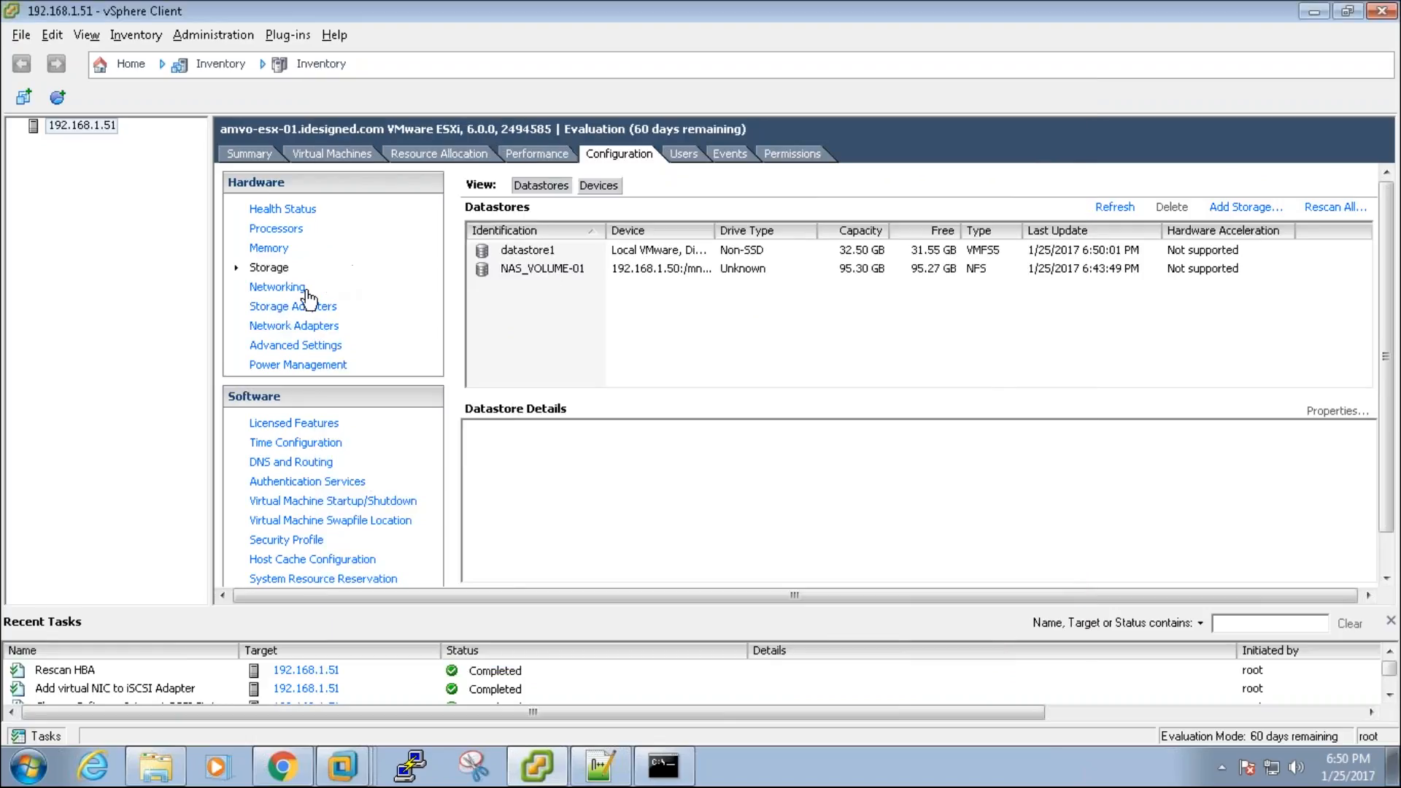
click(308, 306)
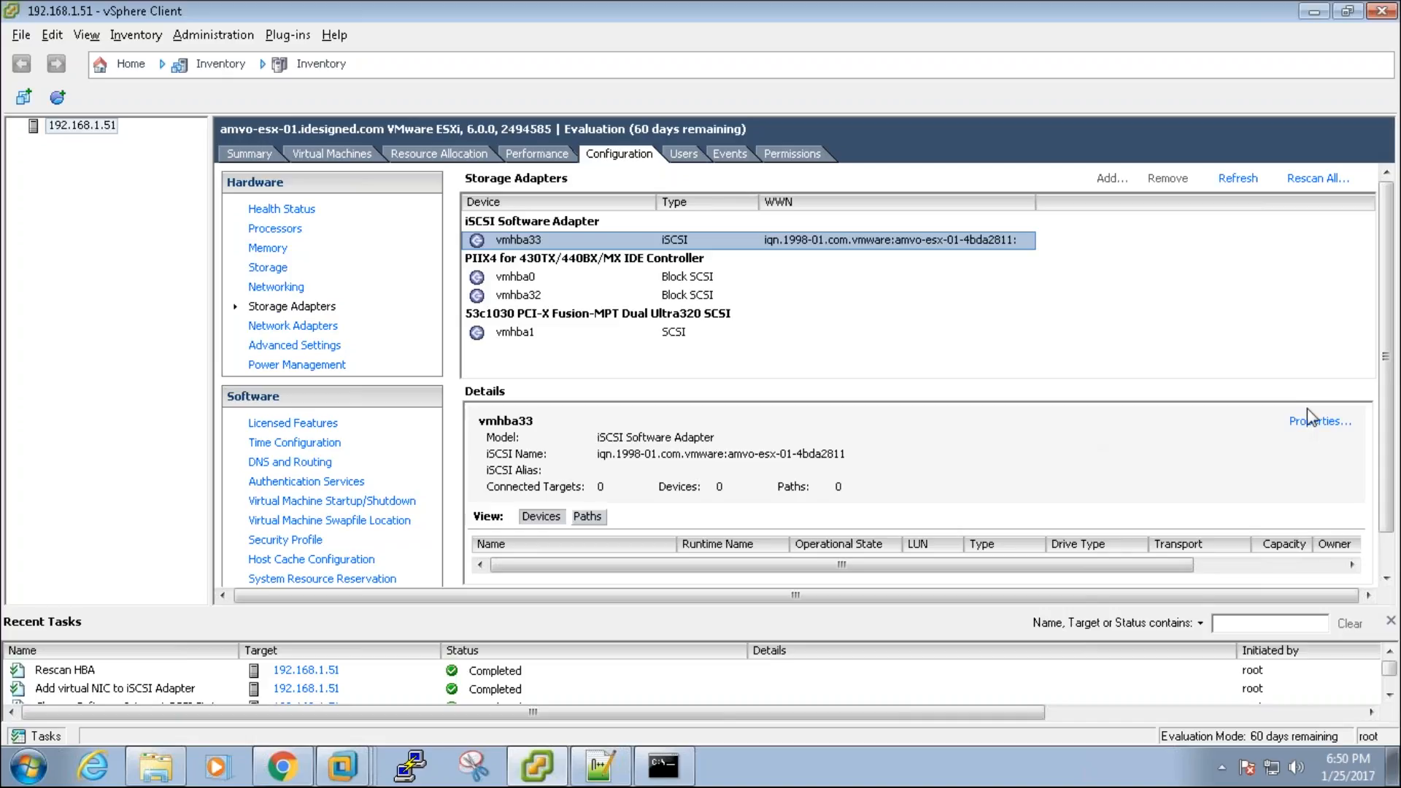
Step: Open the vmhba33 properties and look over its Dynamic and Static Discovery tabs
click(1314, 422)
click(648, 115)
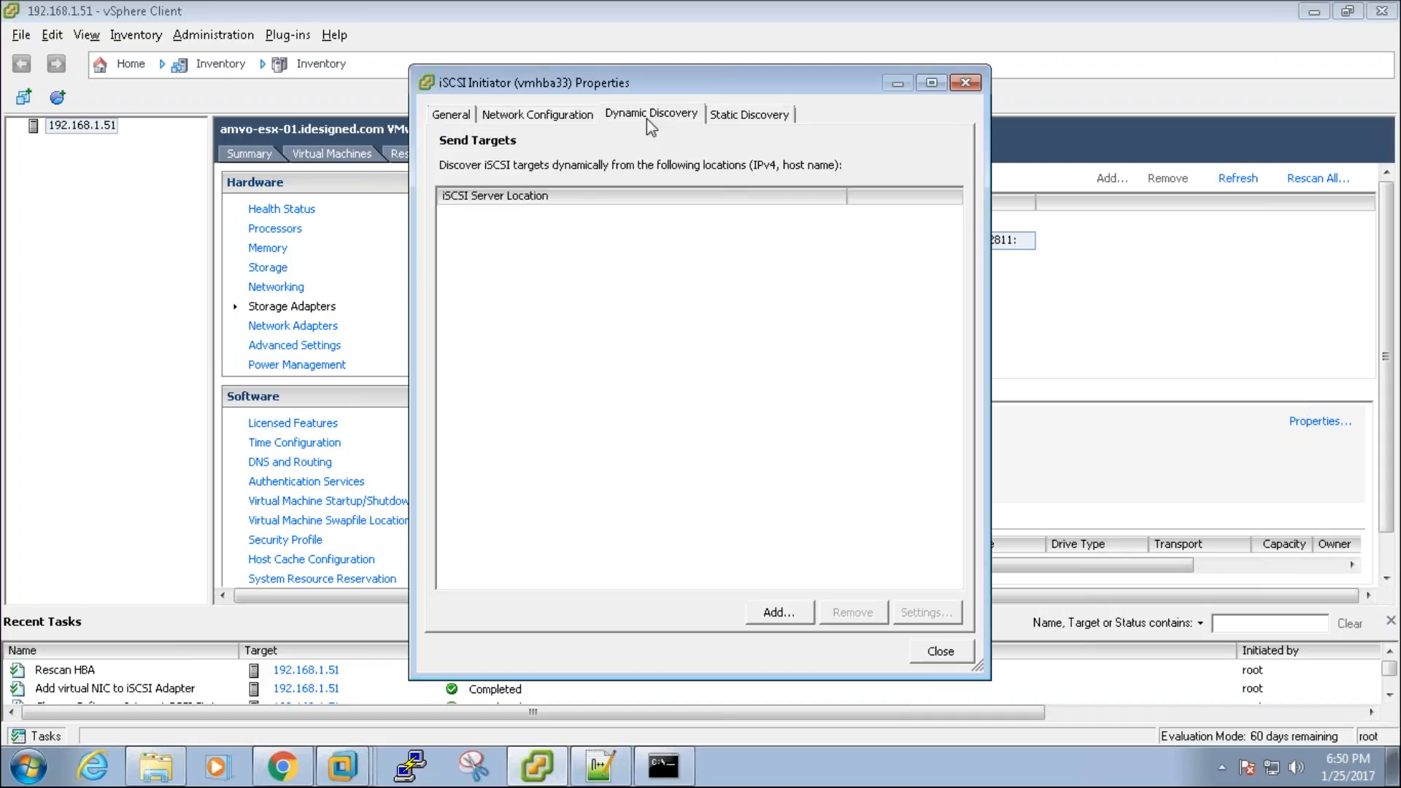
click(735, 114)
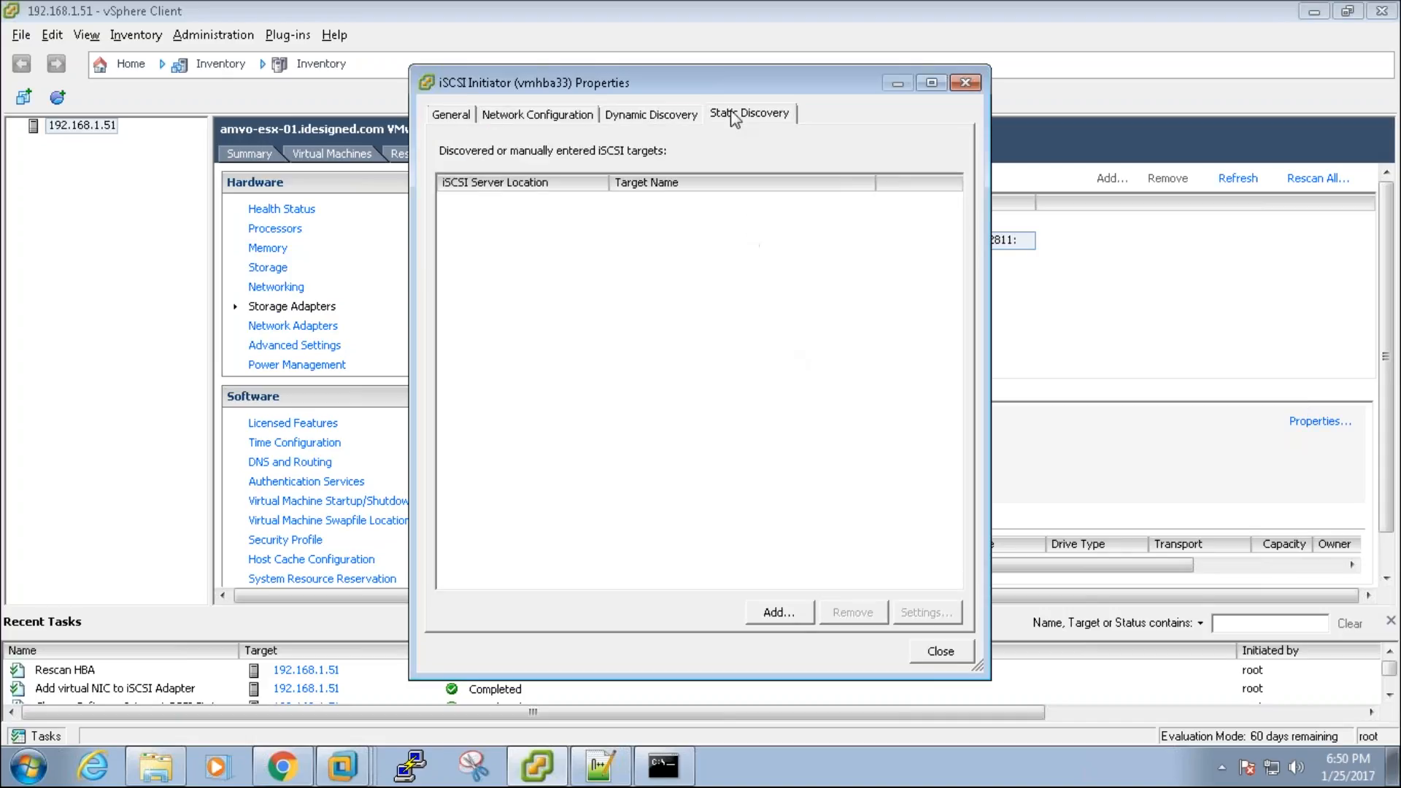
click(659, 113)
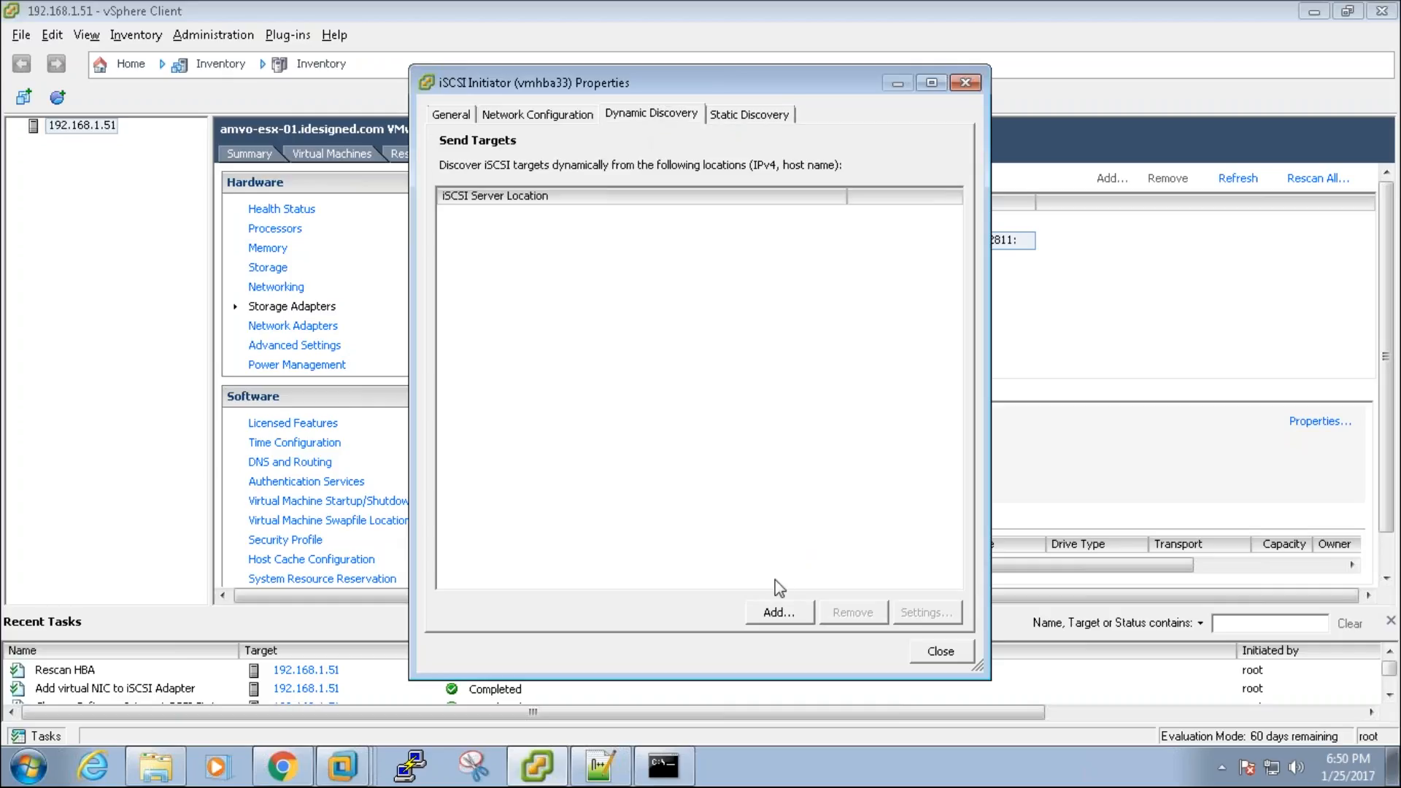
Step: Add 192.168.1.50 as a dynamic discovery send target server
click(781, 613)
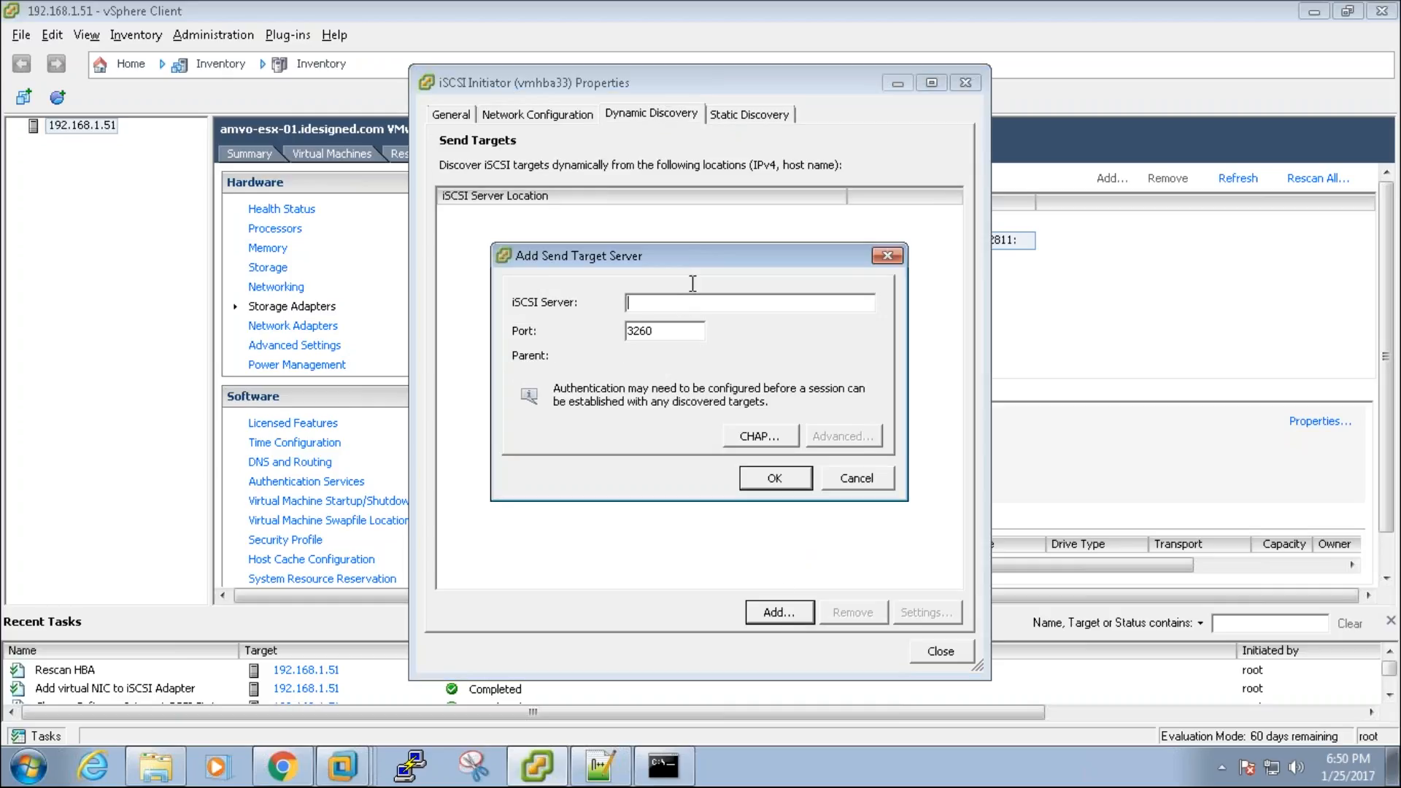
text(192.168.1.50)
click(304, 772)
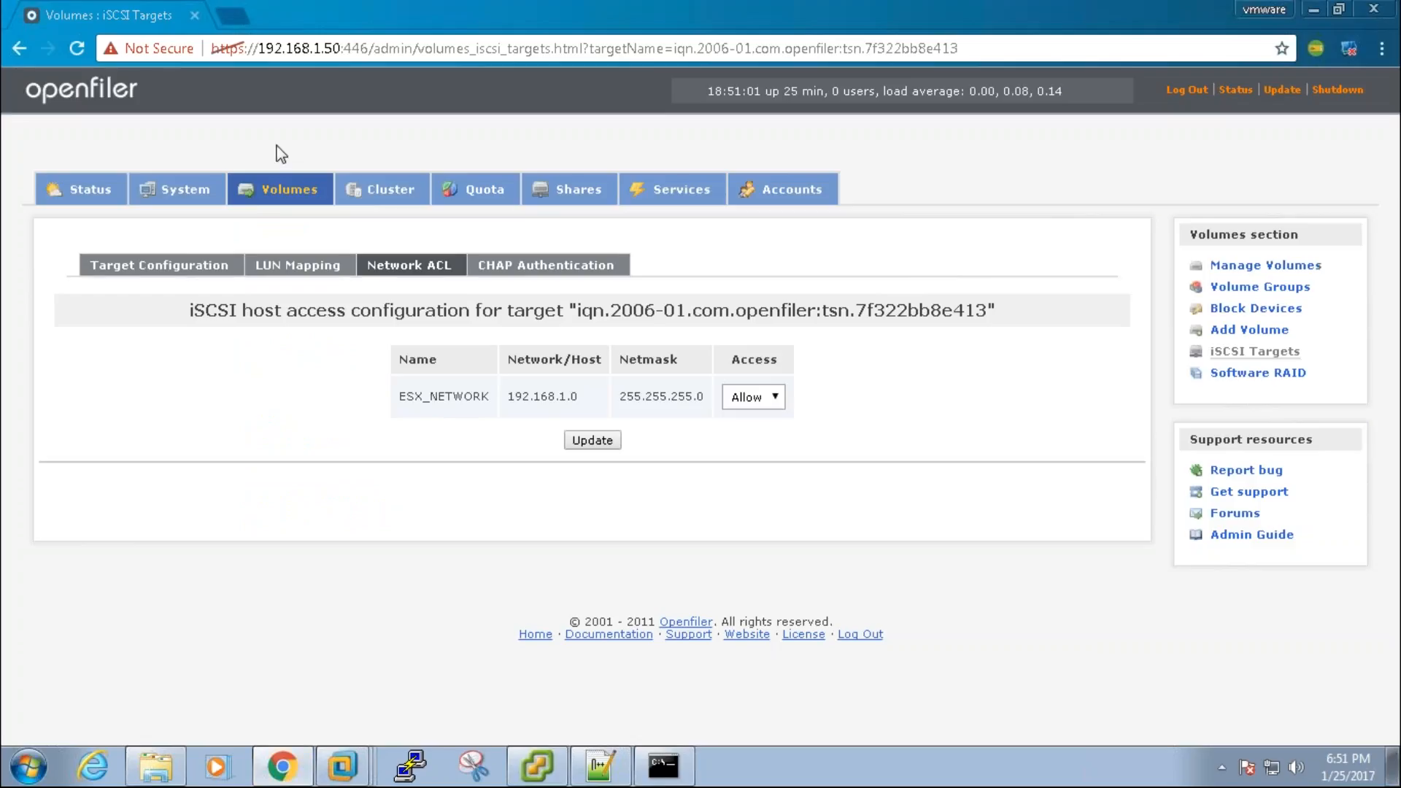
click(321, 55)
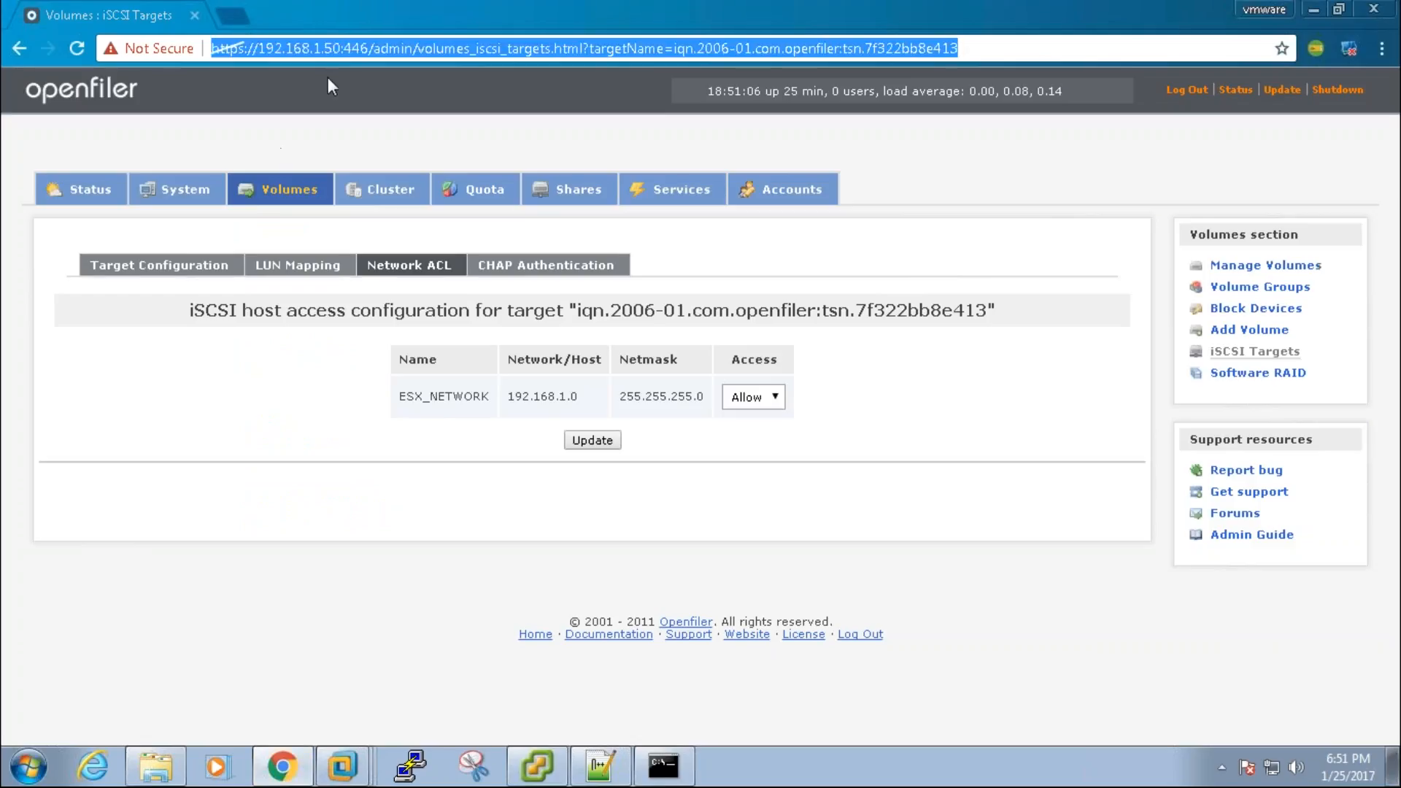
click(328, 773)
click(290, 772)
click(290, 773)
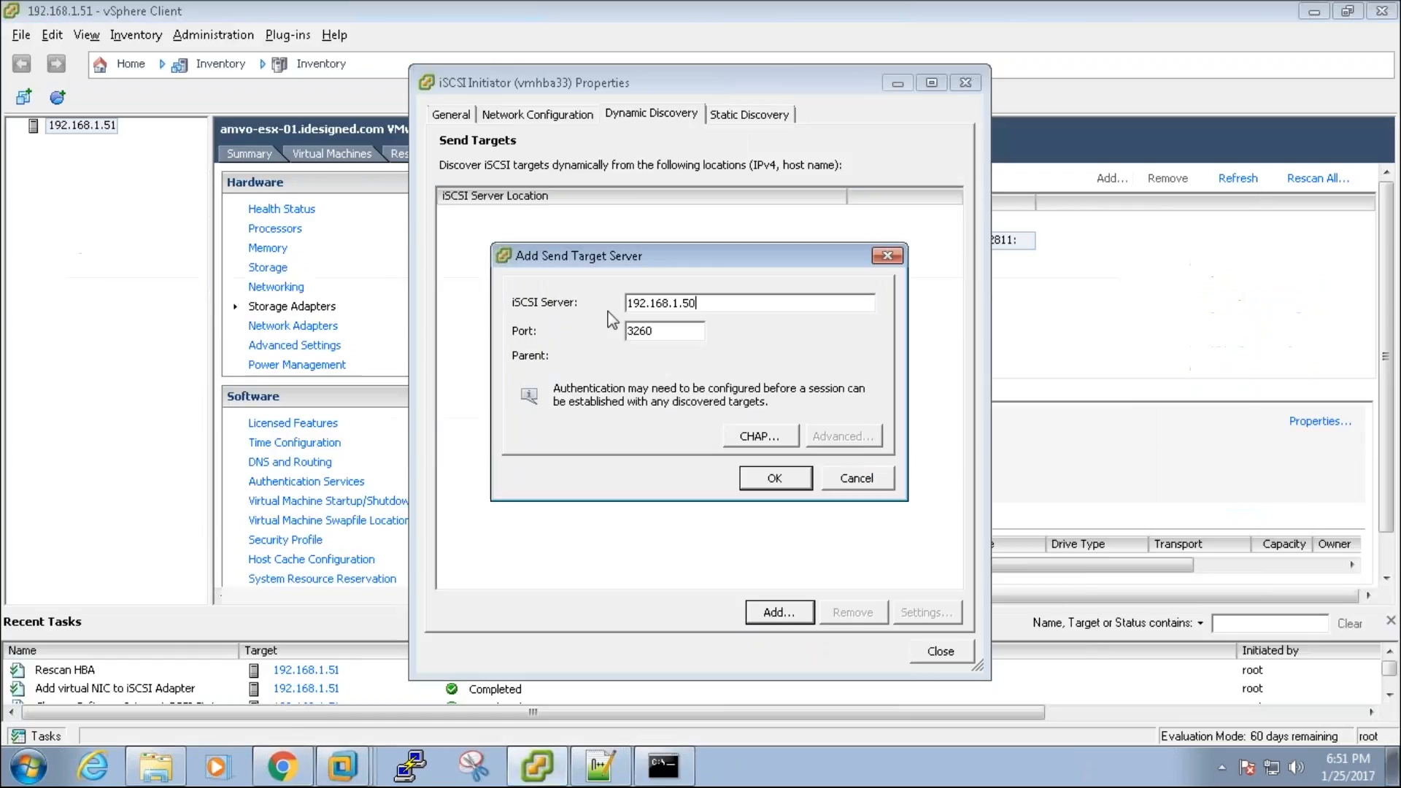
click(773, 480)
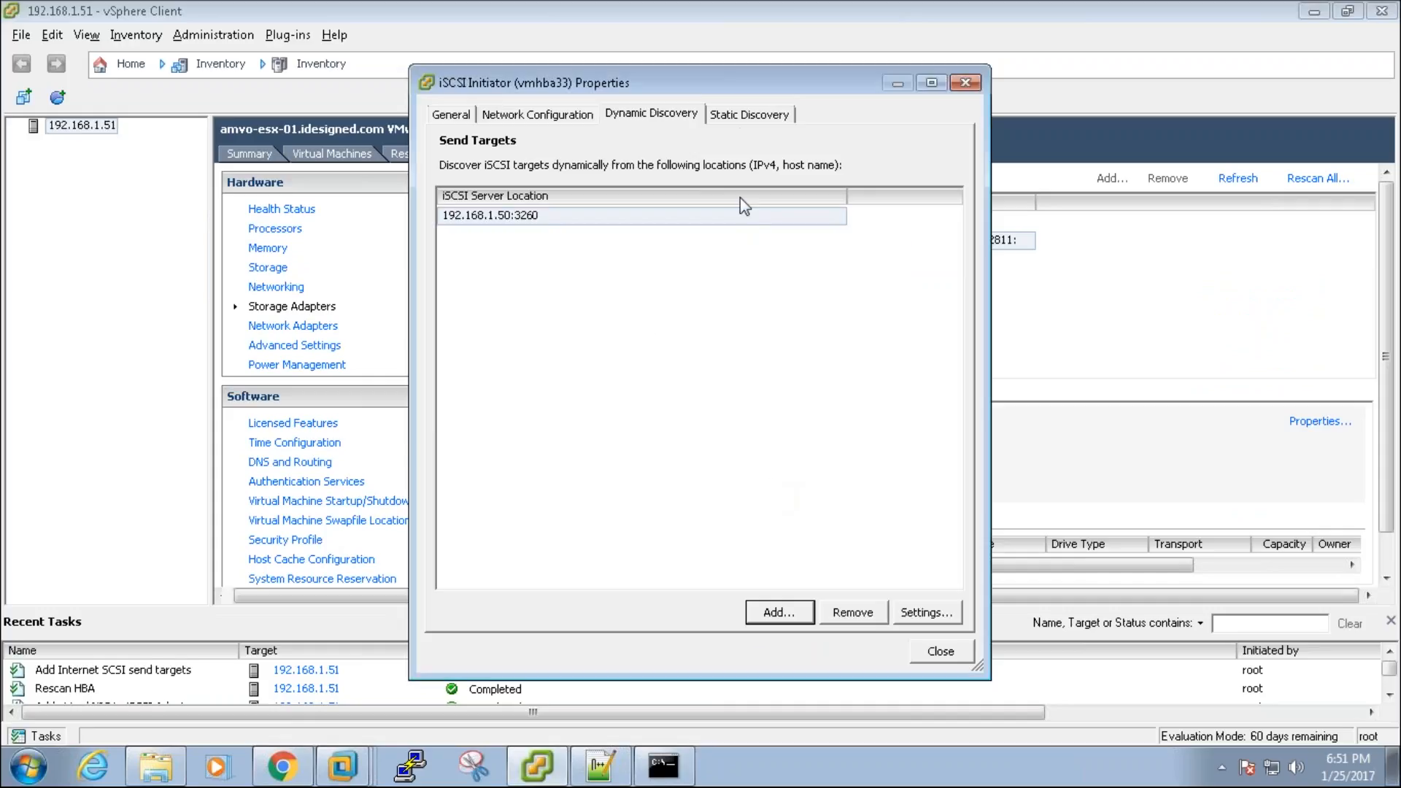
Step: Check the Static Discovery tab for the Openfiler target 192.168.1.50:3260
click(744, 117)
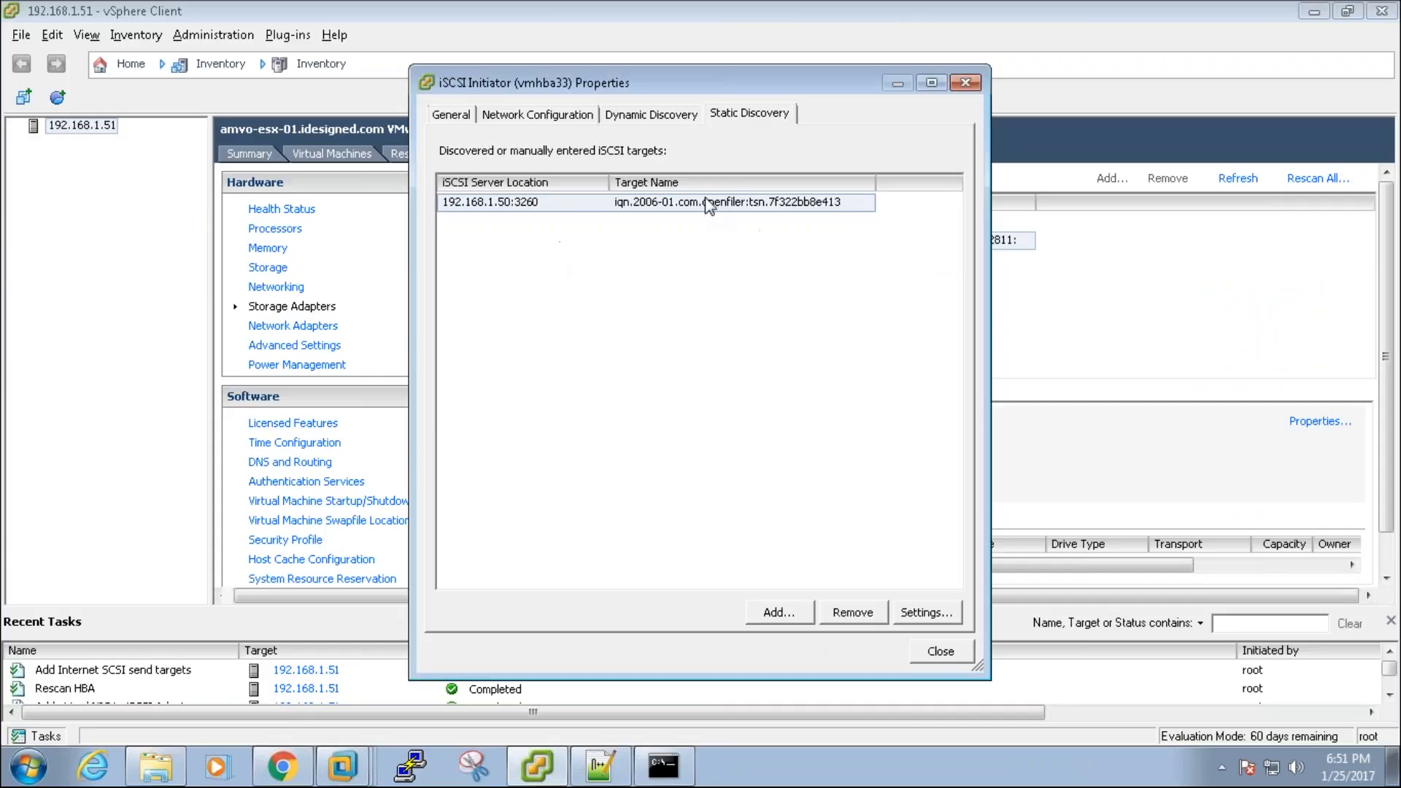
click(809, 210)
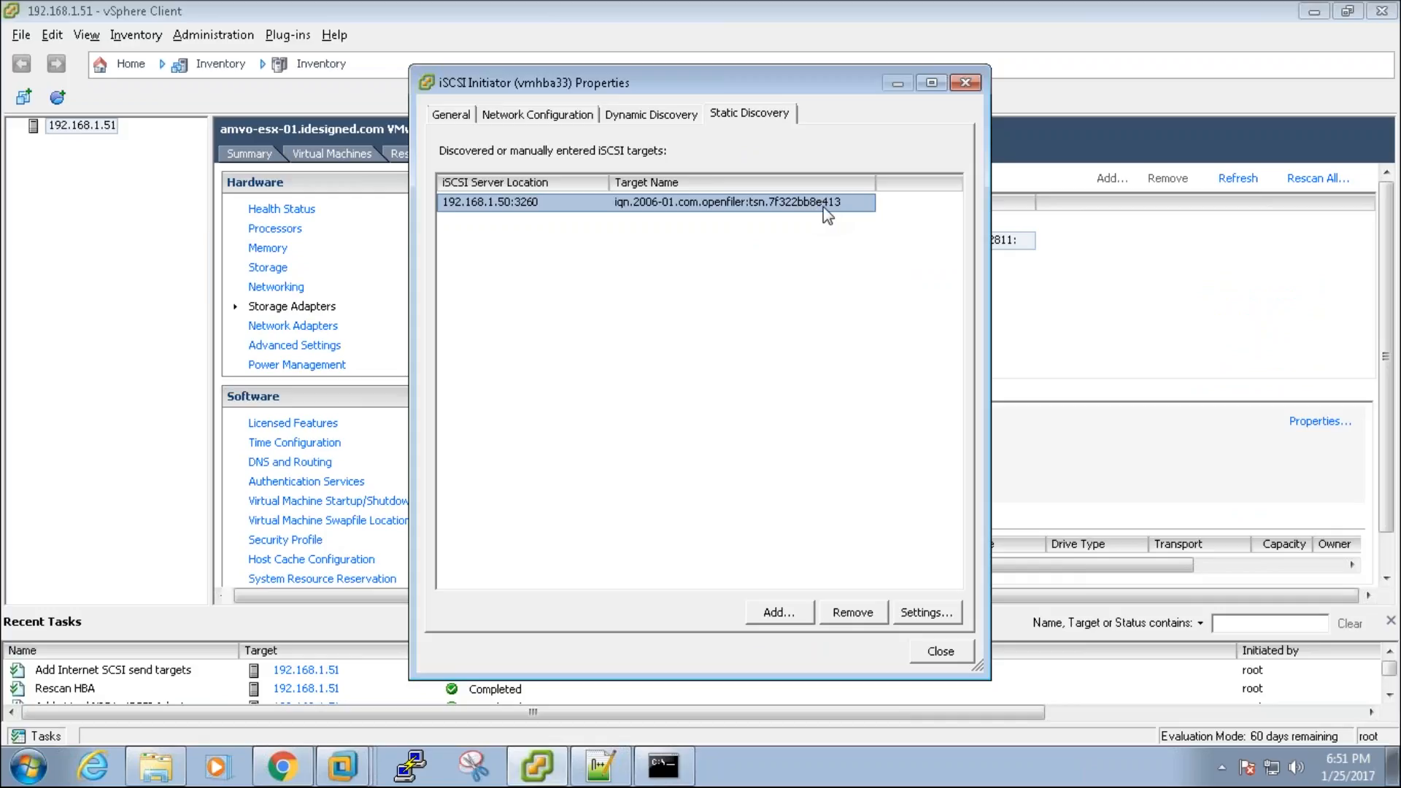
click(282, 767)
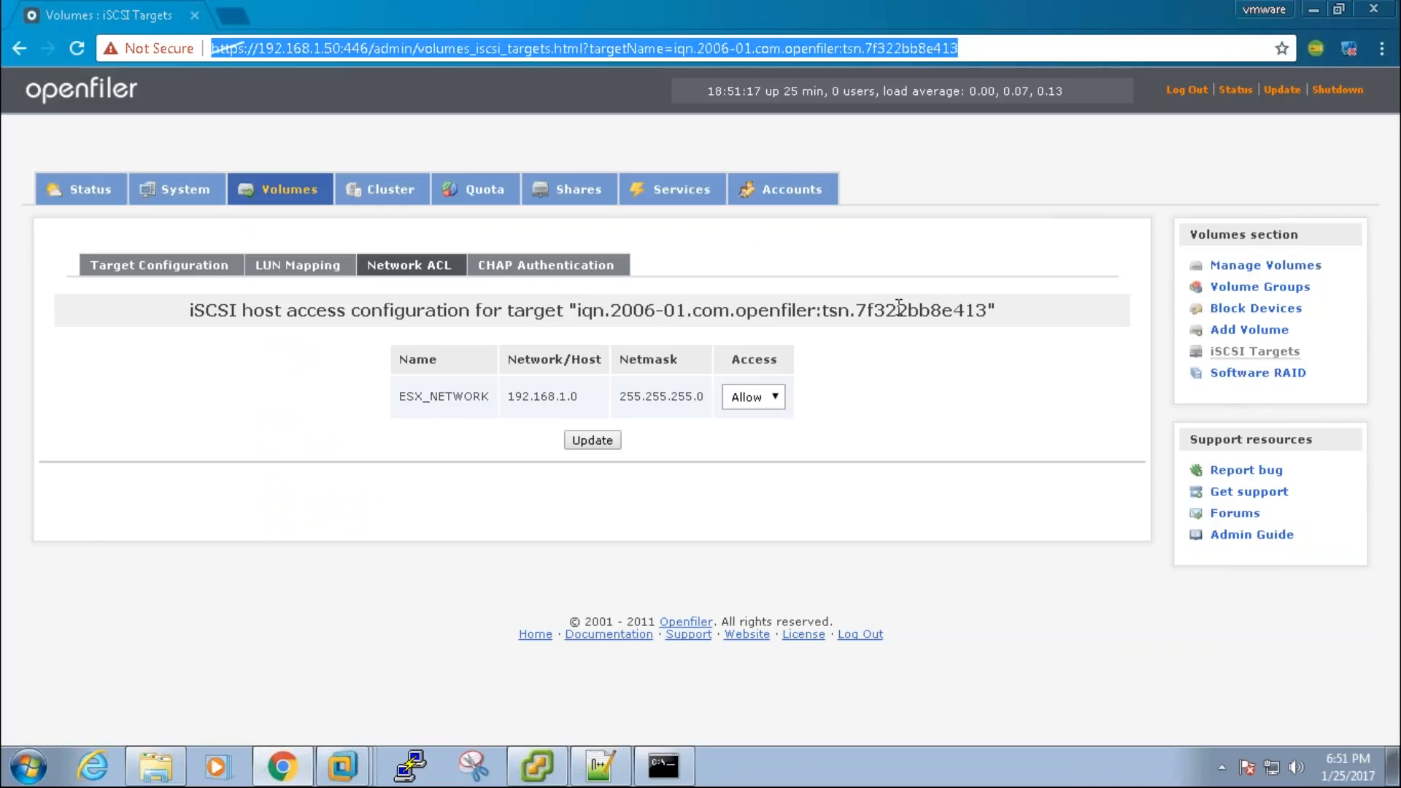
drag(857, 308, 987, 308)
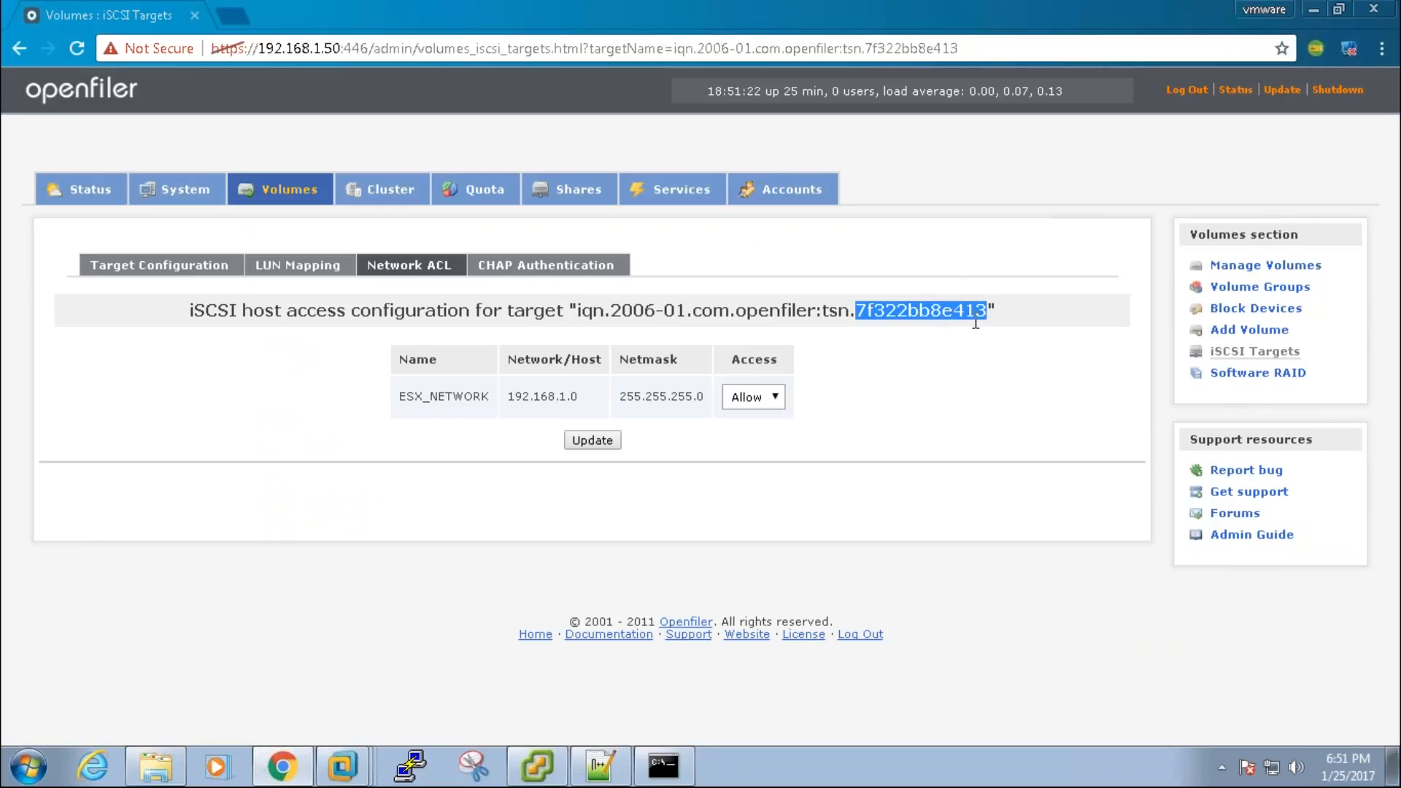
triple_click(950, 324)
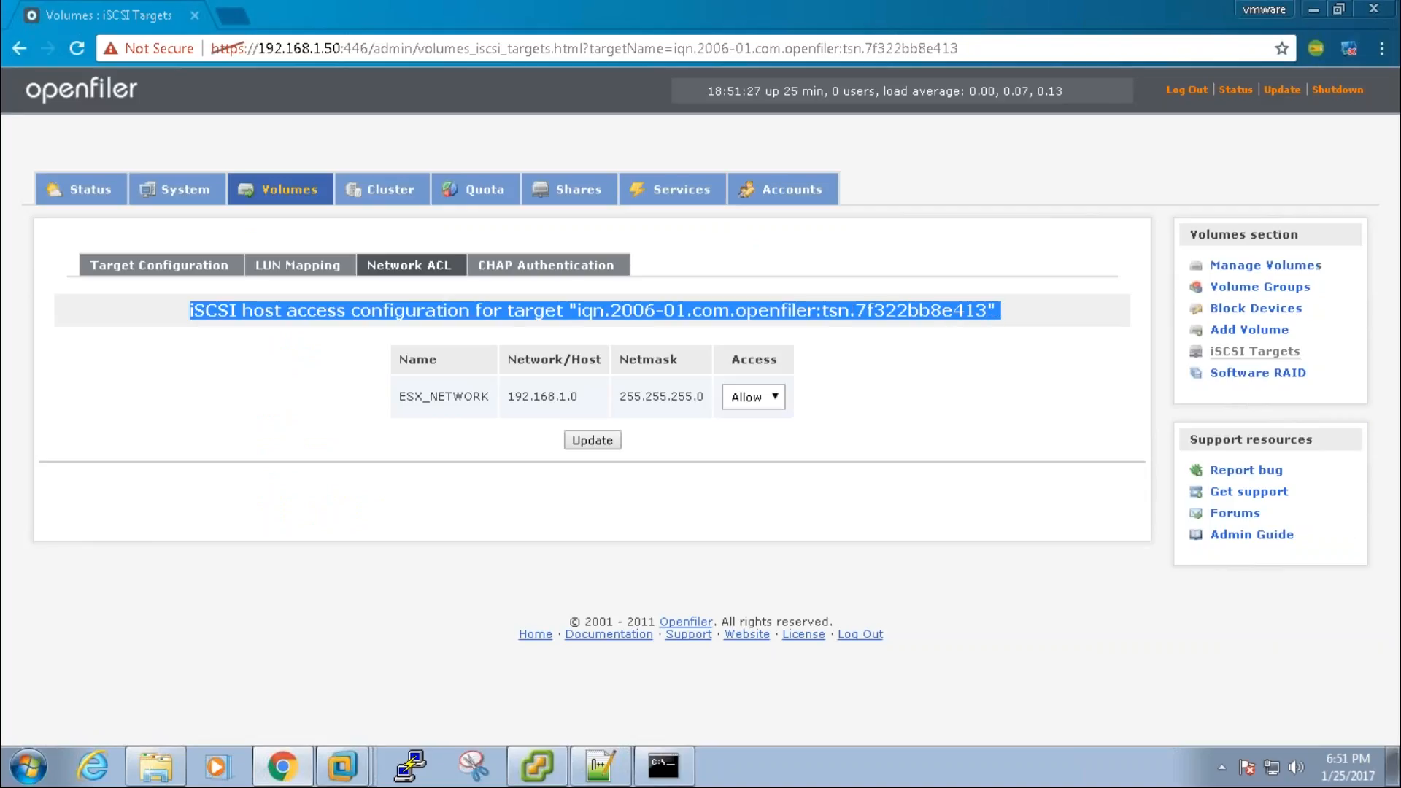
click(937, 313)
drag(937, 314, 990, 311)
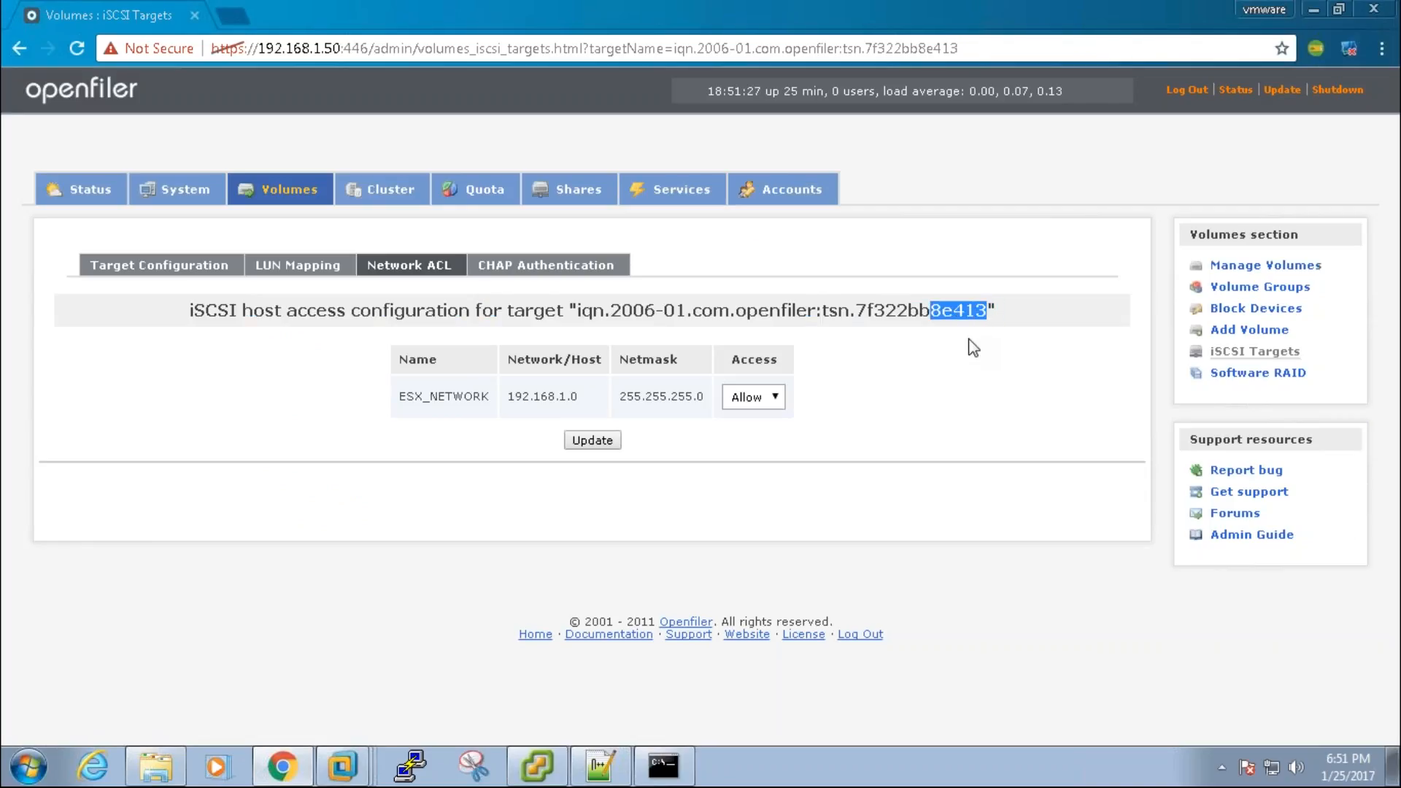
key(alt+Tab)
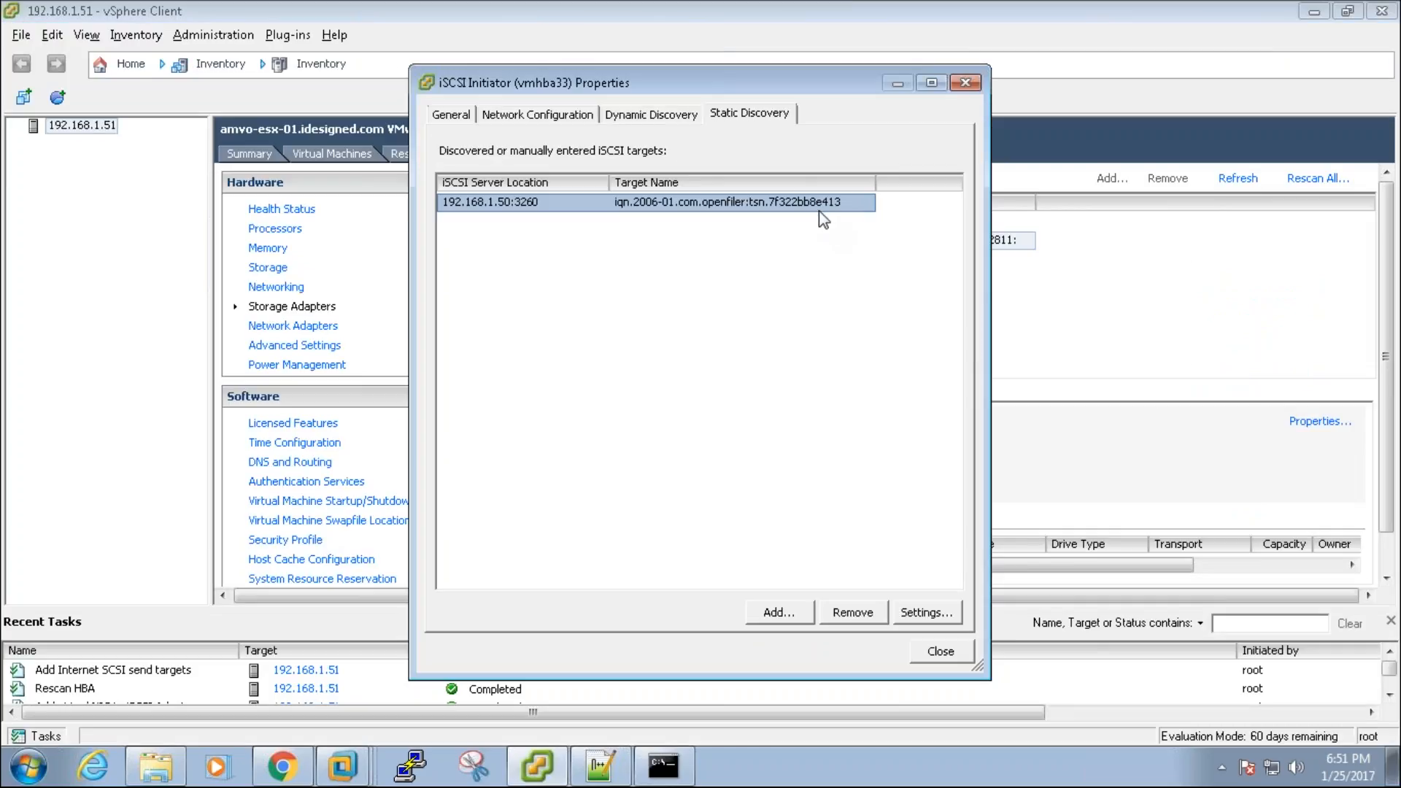
Step: Close the vmhba33 properties and confirm the rescan of the iSCSI adapter
click(943, 653)
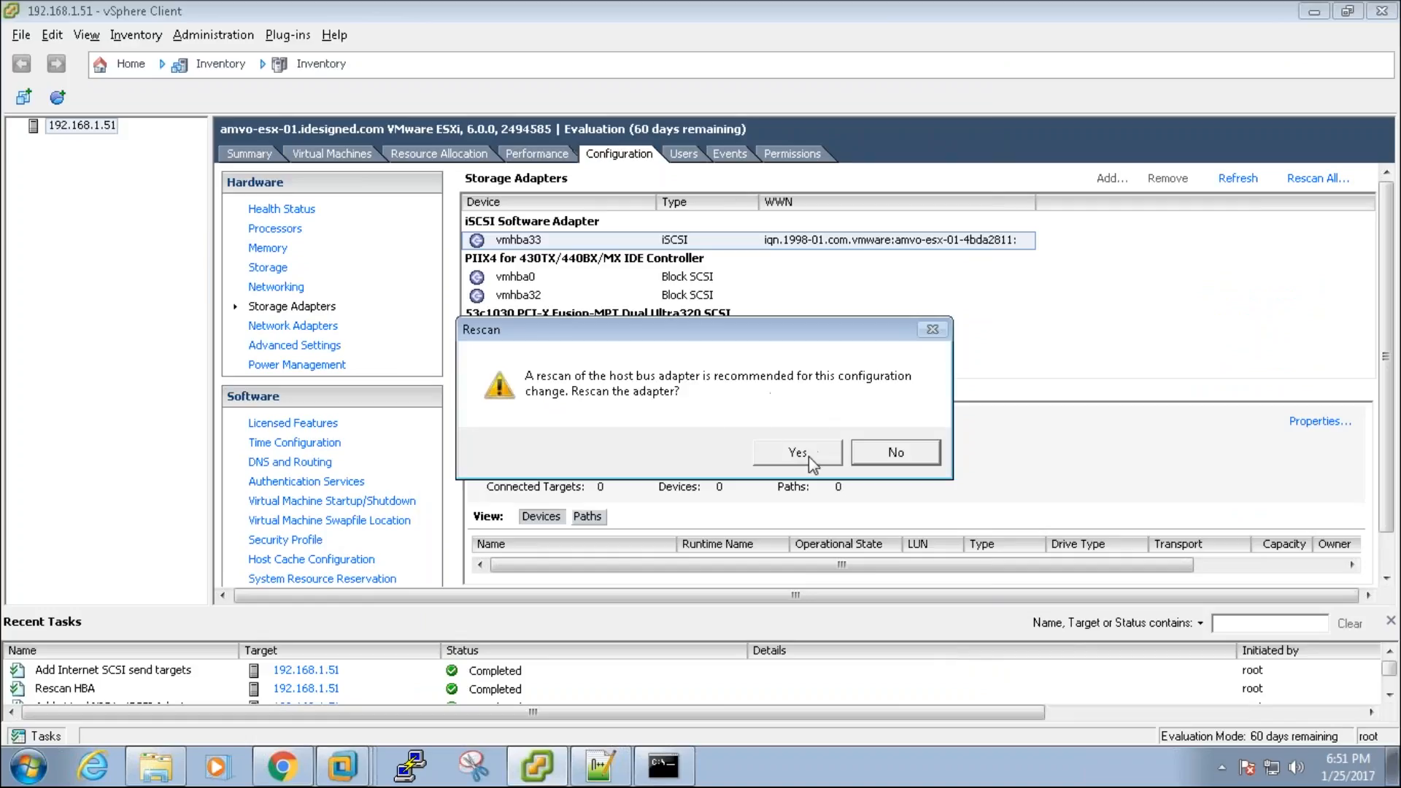
drag(759, 334, 750, 284)
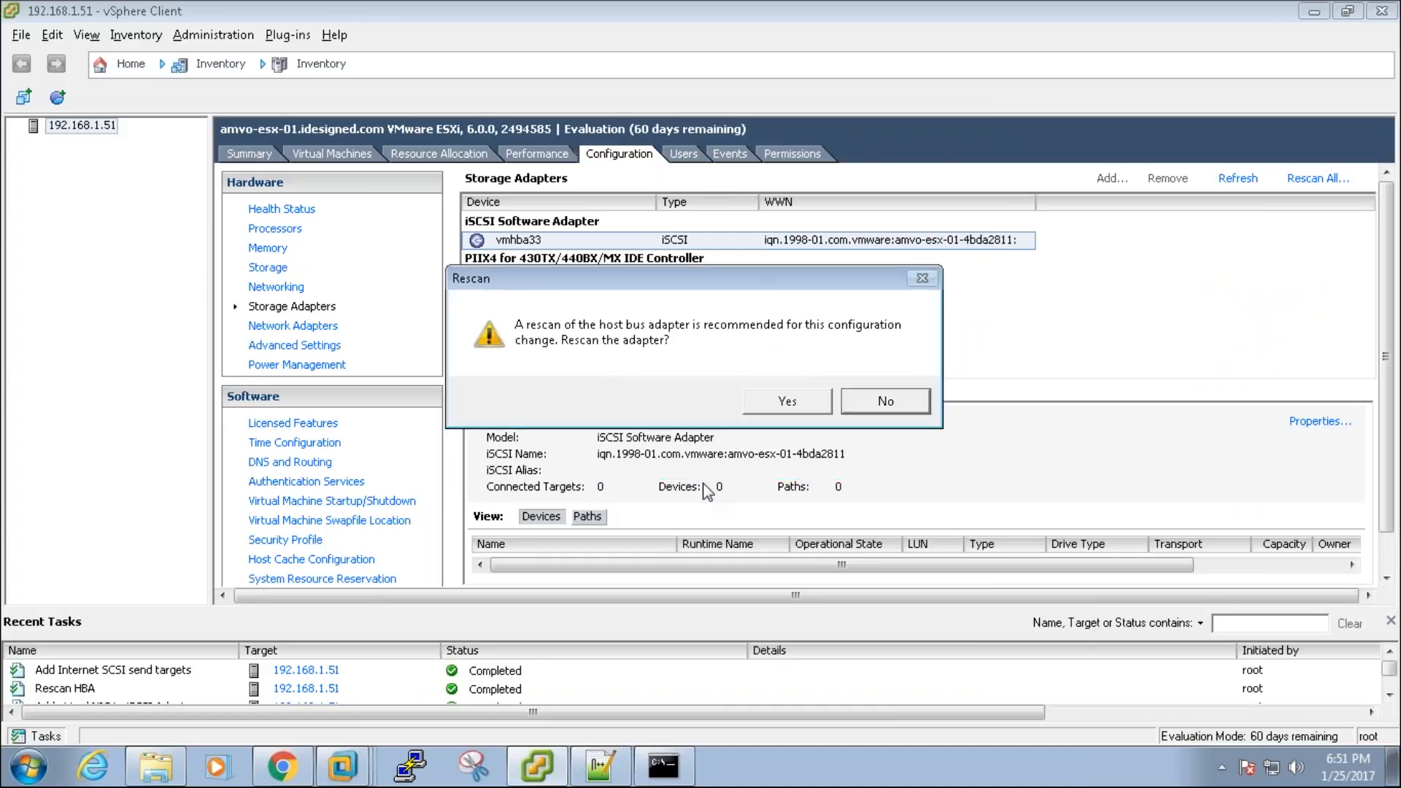
click(786, 400)
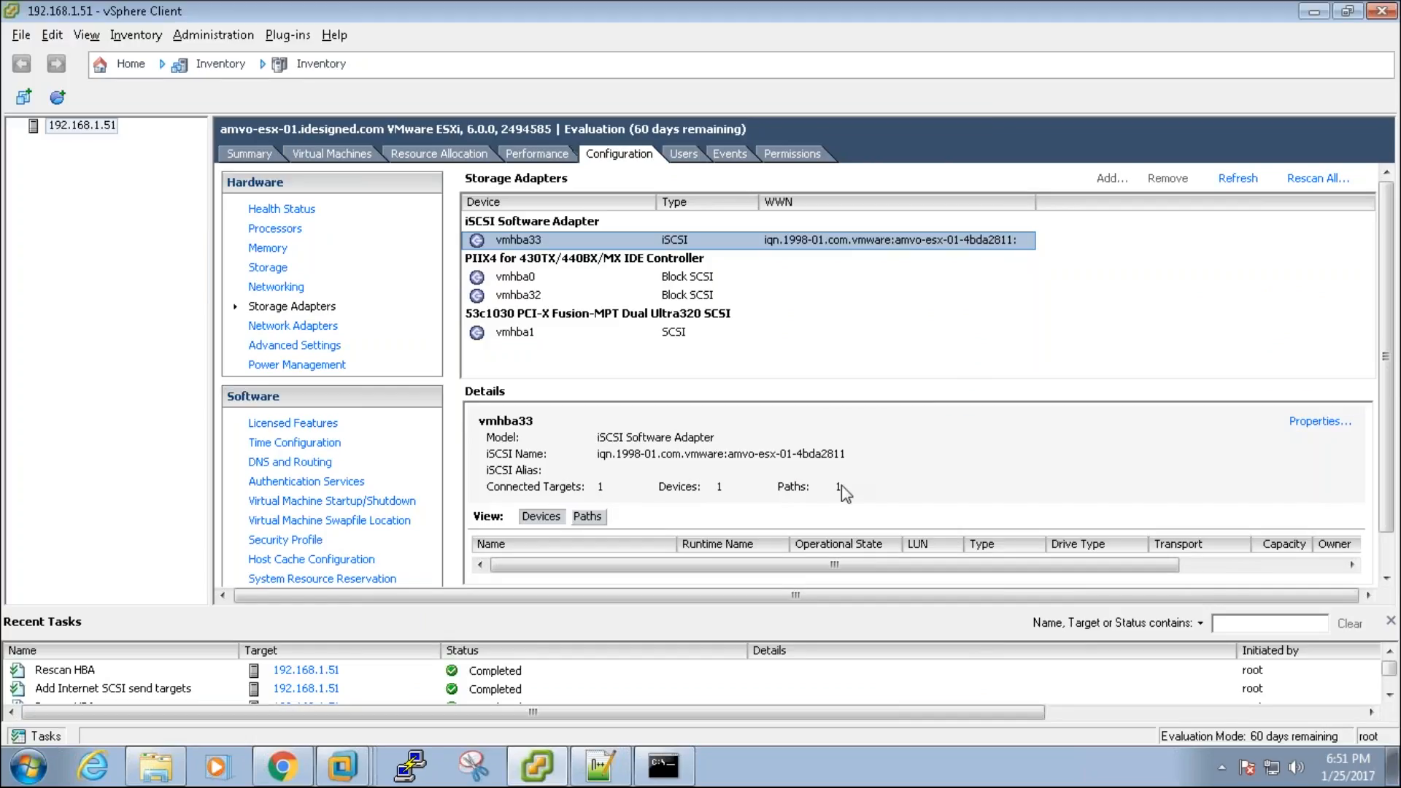
Step: Start an Add Storage wizard of type Disk/LUN on the OPNFILER iSCSI disk
click(277, 267)
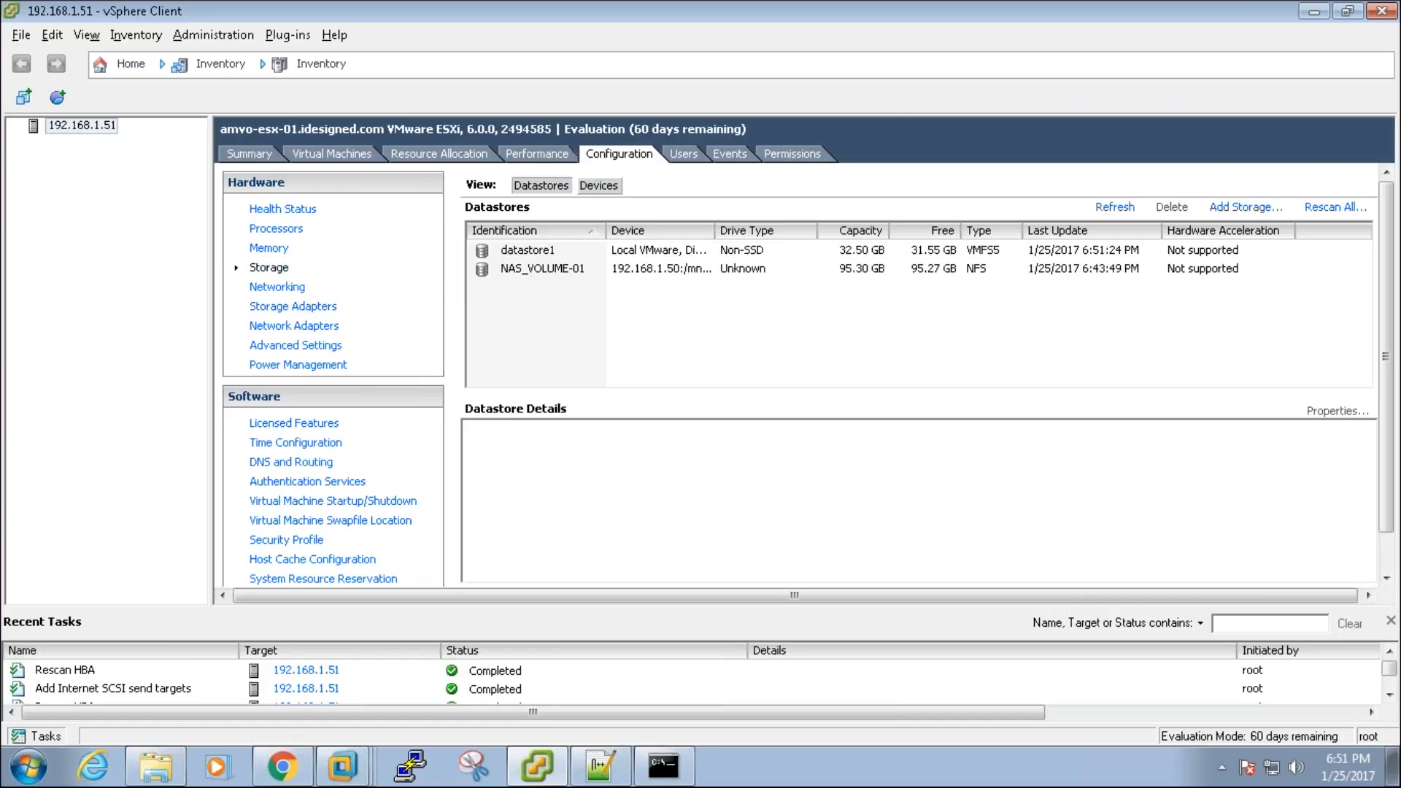
click(1231, 206)
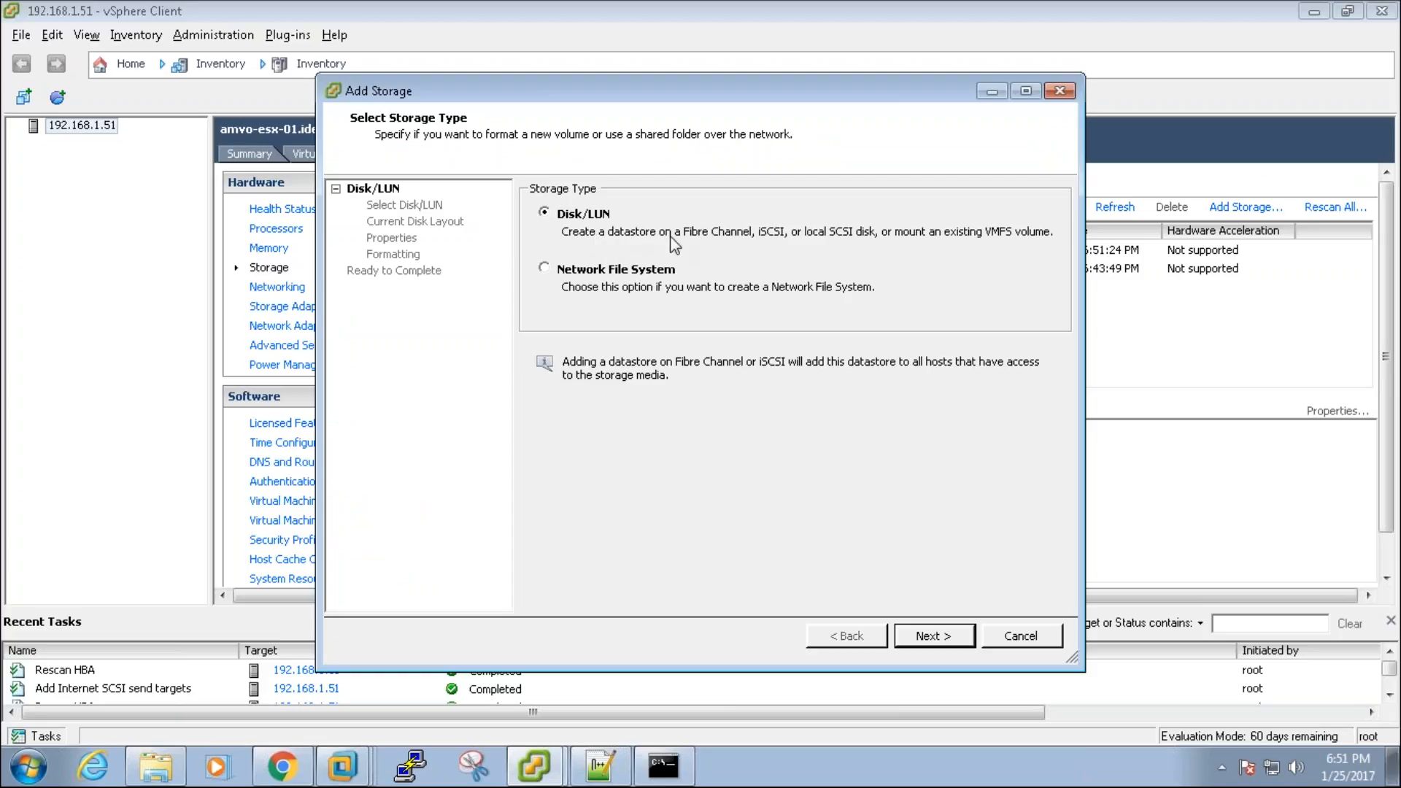
click(591, 276)
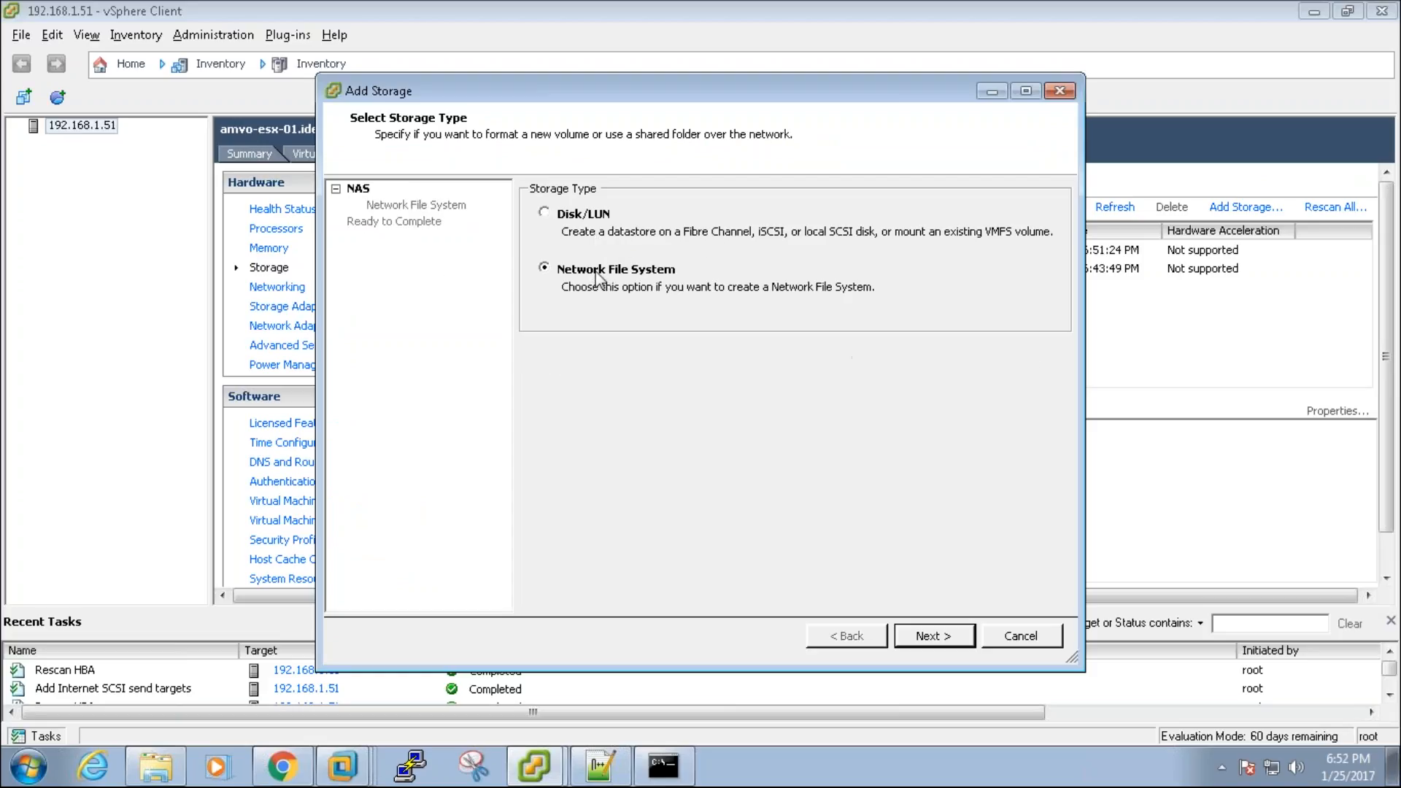
click(557, 214)
click(934, 636)
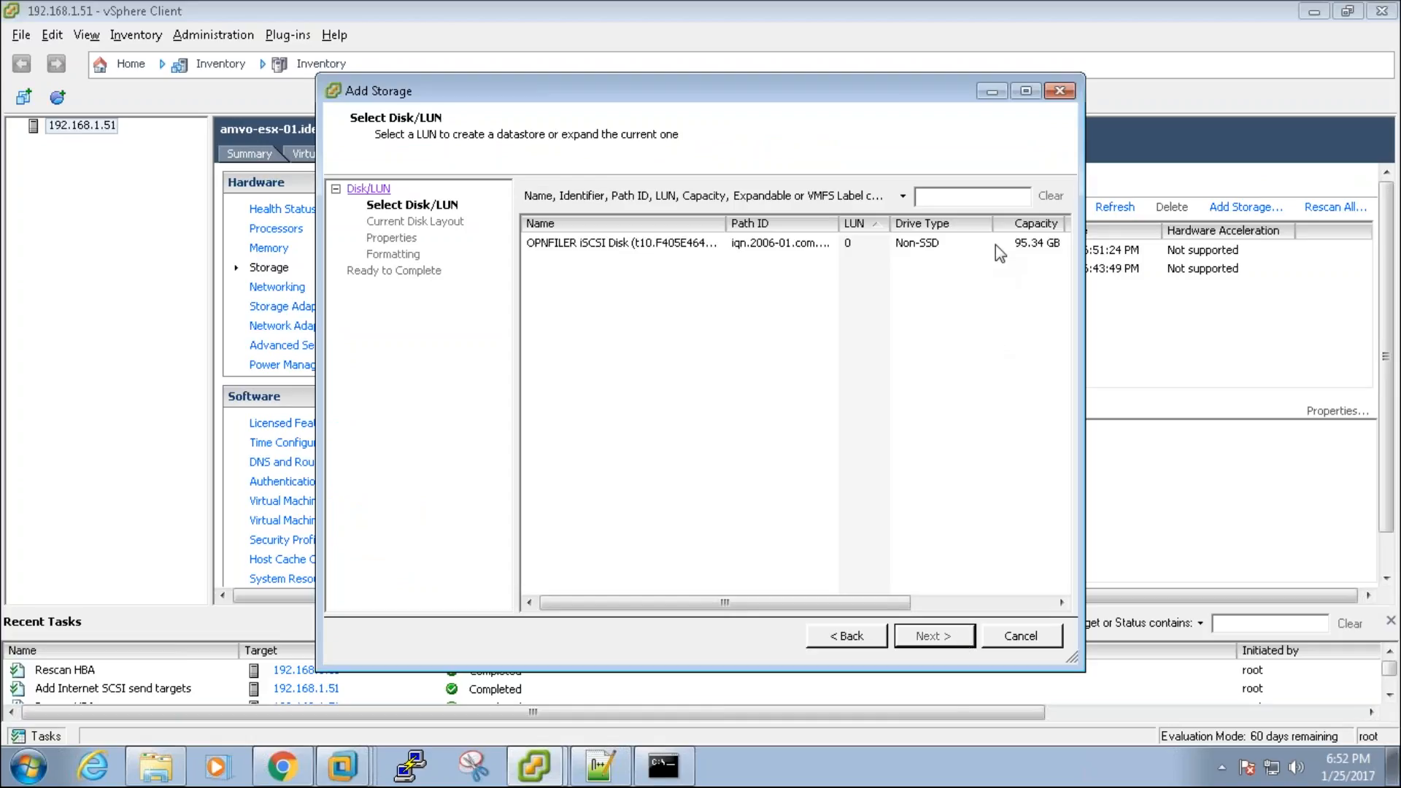
click(969, 248)
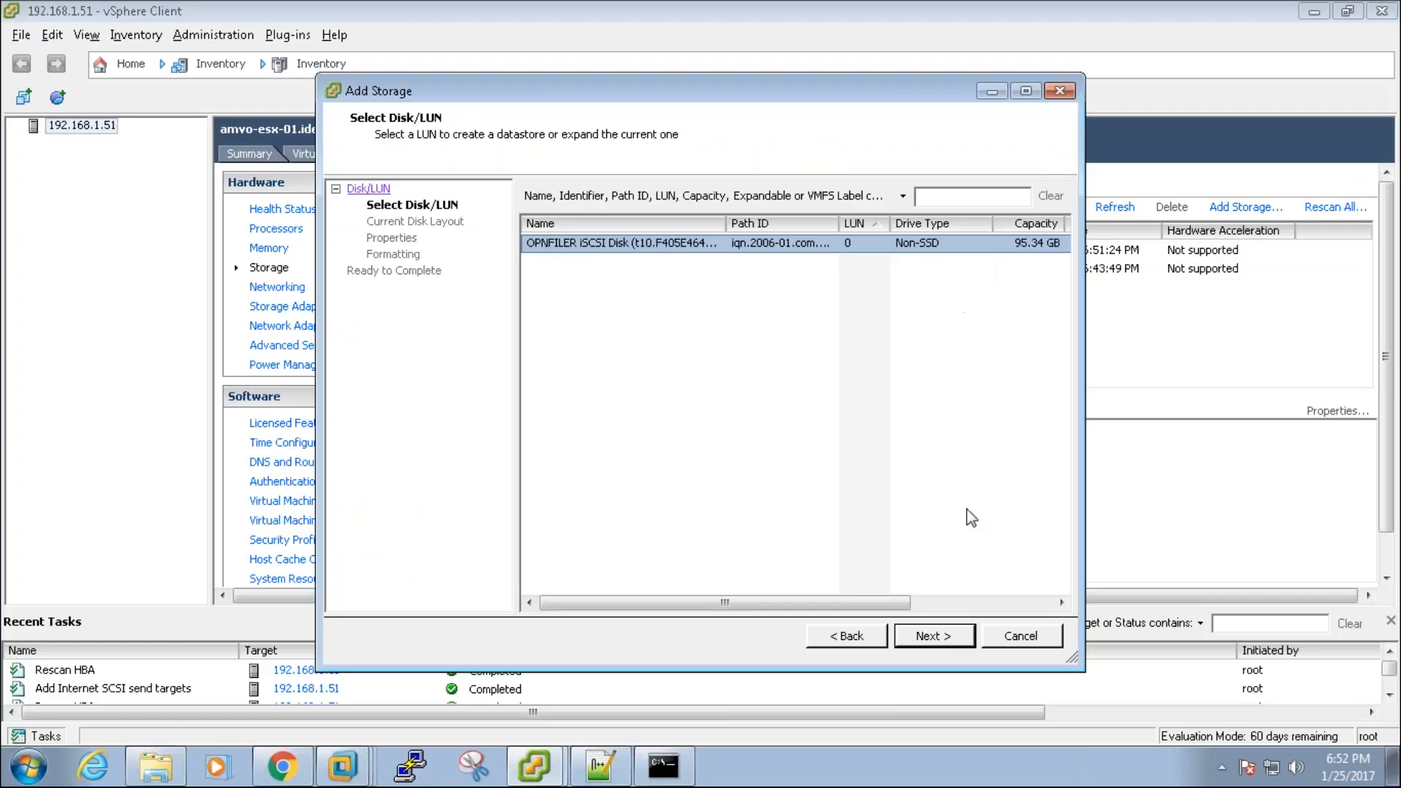
click(941, 637)
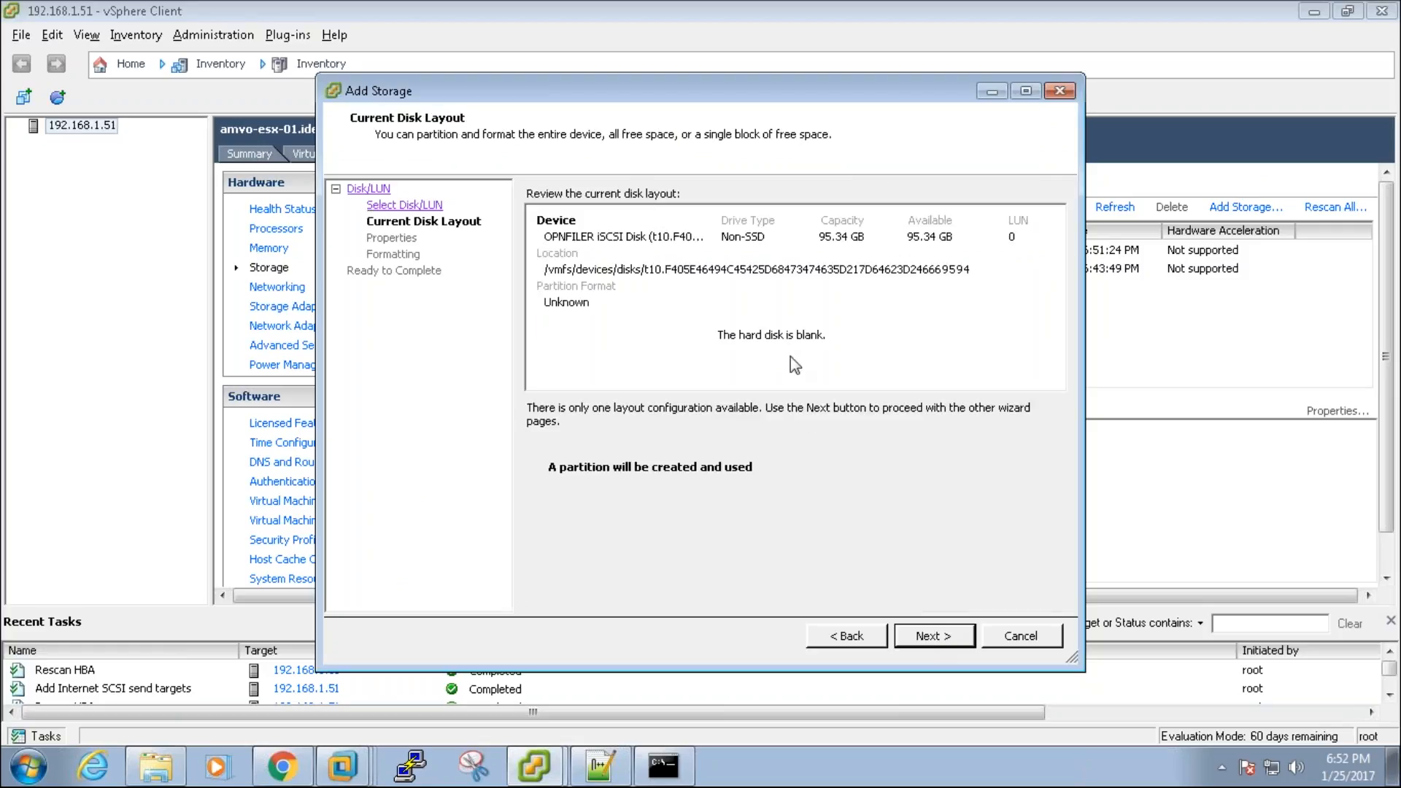
click(950, 638)
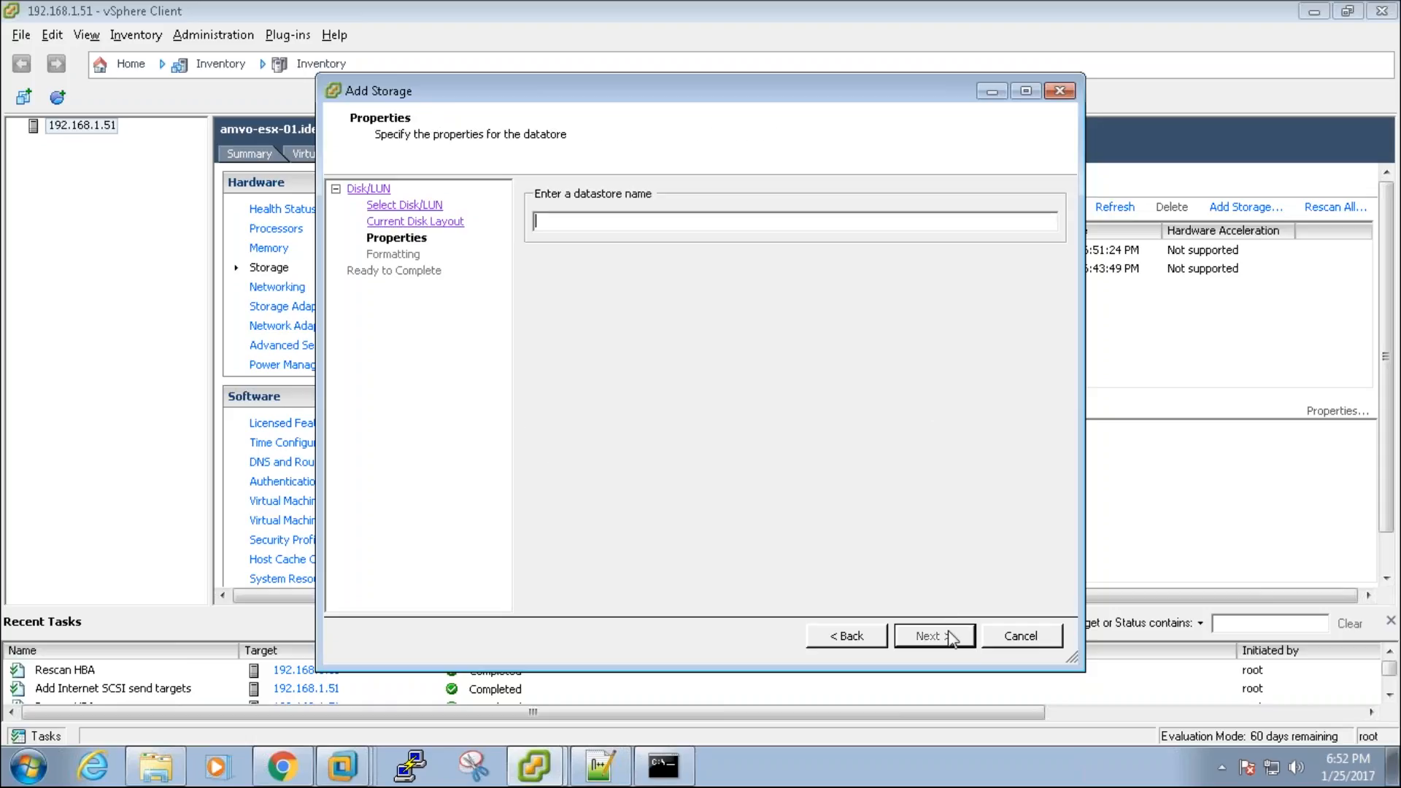
Step: Name the datastore SAN_LUN-01, keep maximum available space, and finish the wizard
text(san)
key(BackSpace)
key(BackSpace)
text(SAN-LUN)
click(948, 637)
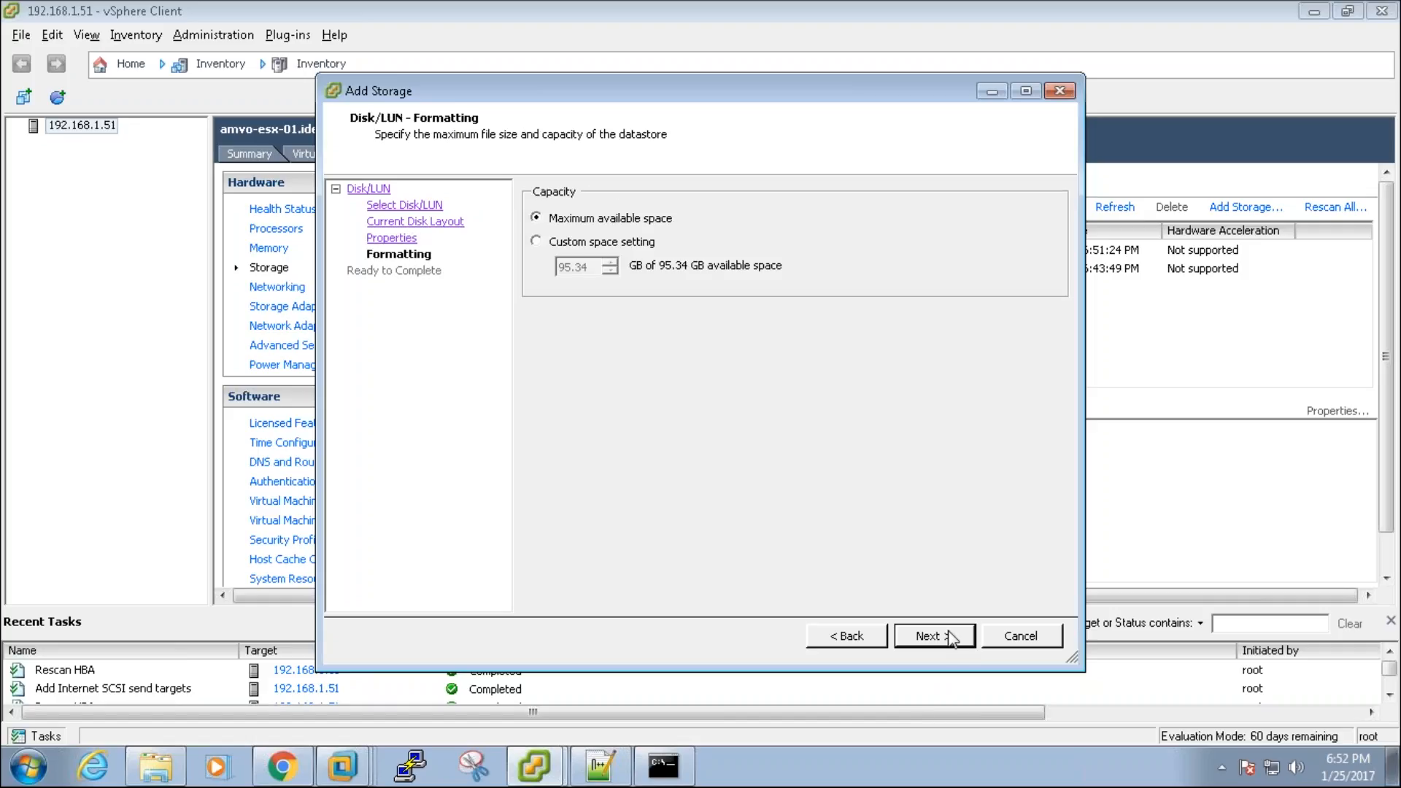
click(948, 637)
click(949, 636)
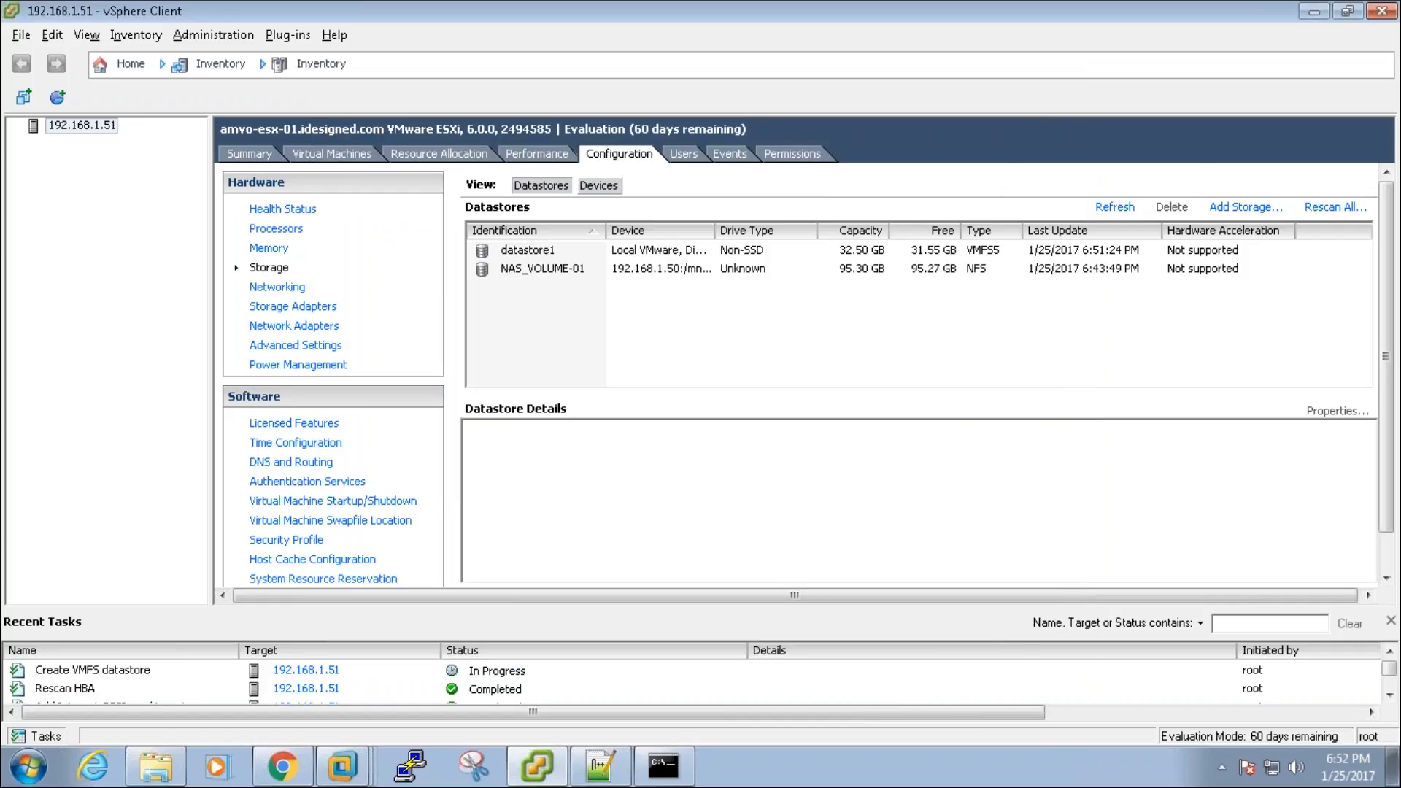
Step: Confirm the SAN_LUN-01 creation task completed and review SAN_LUN-01 and NAS_VOLUME-01 details
click(702, 670)
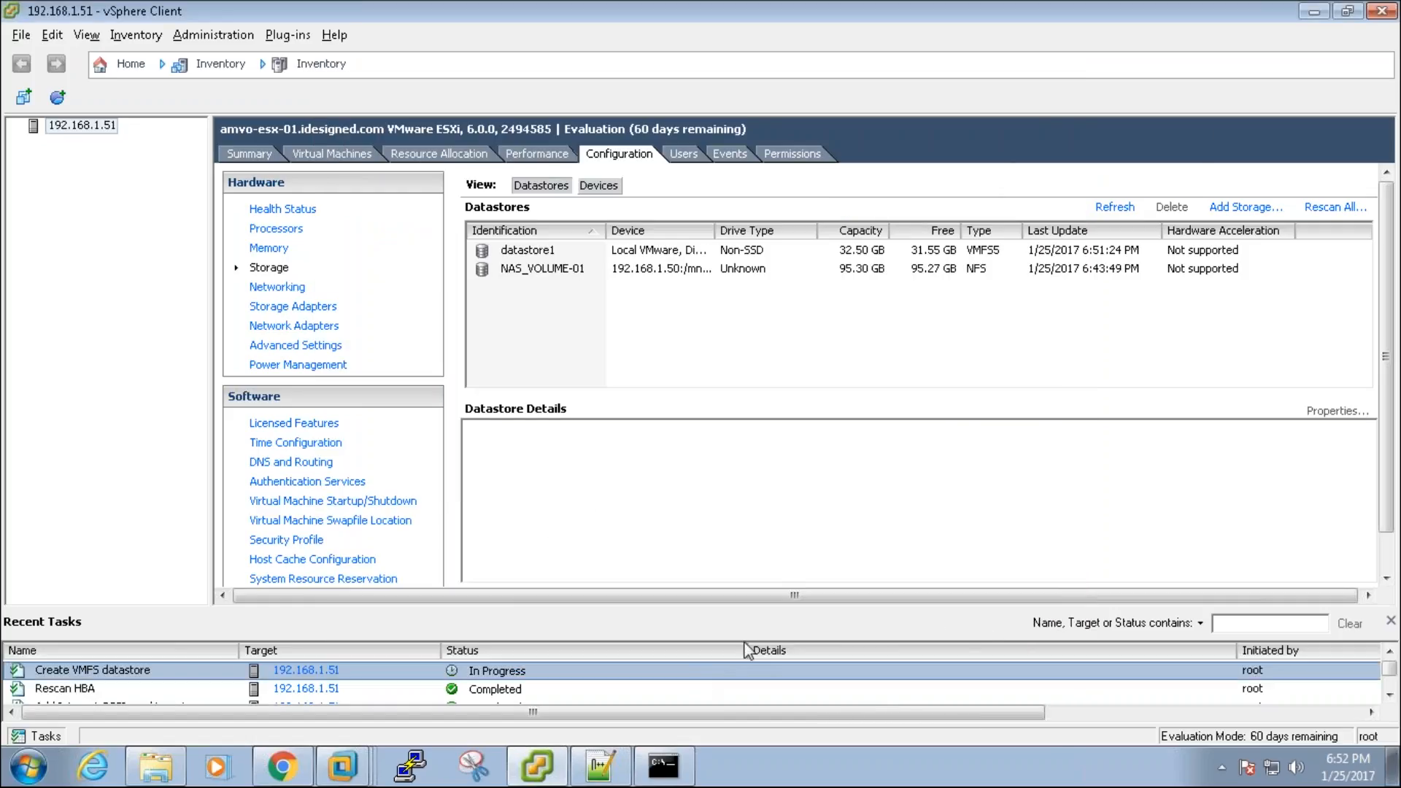
drag(751, 611, 748, 572)
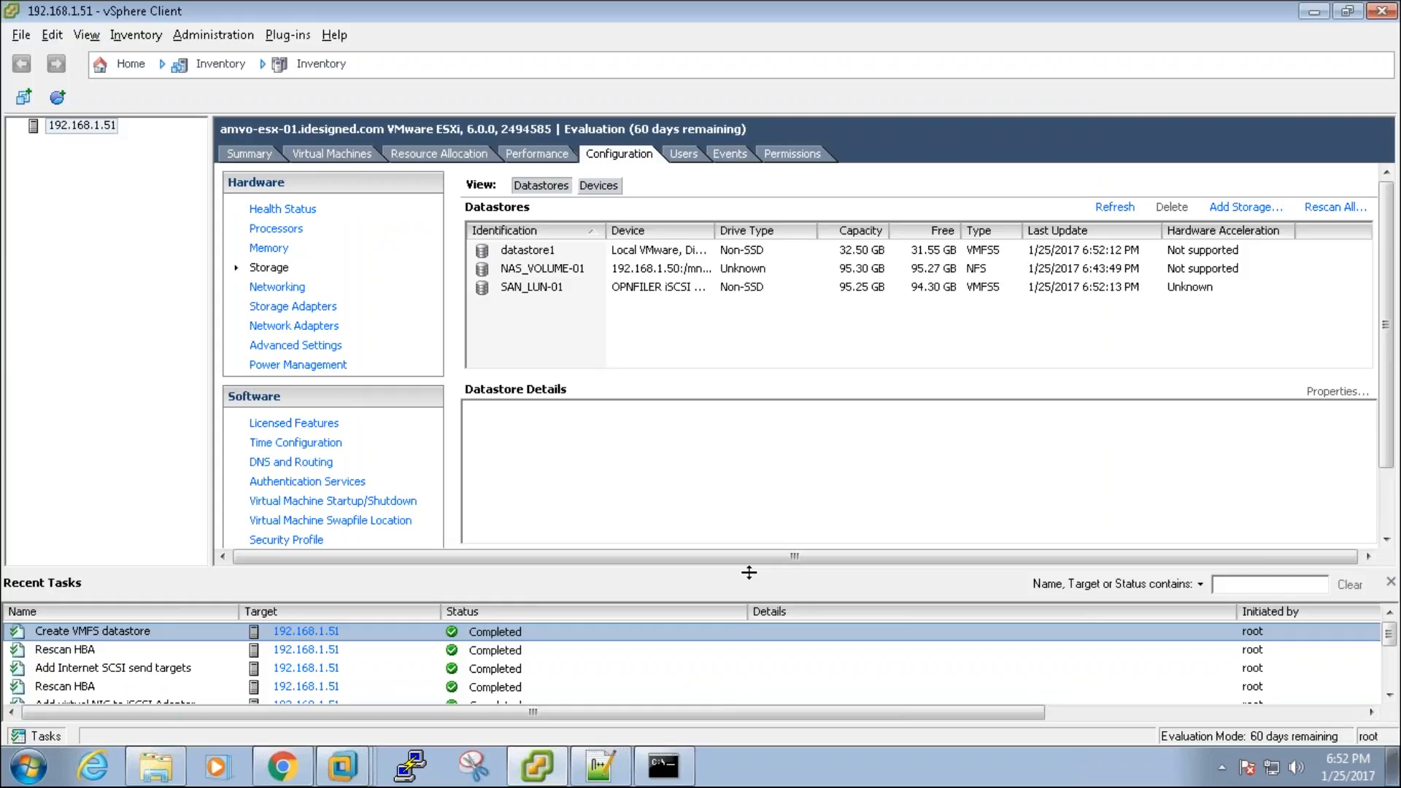
click(624, 289)
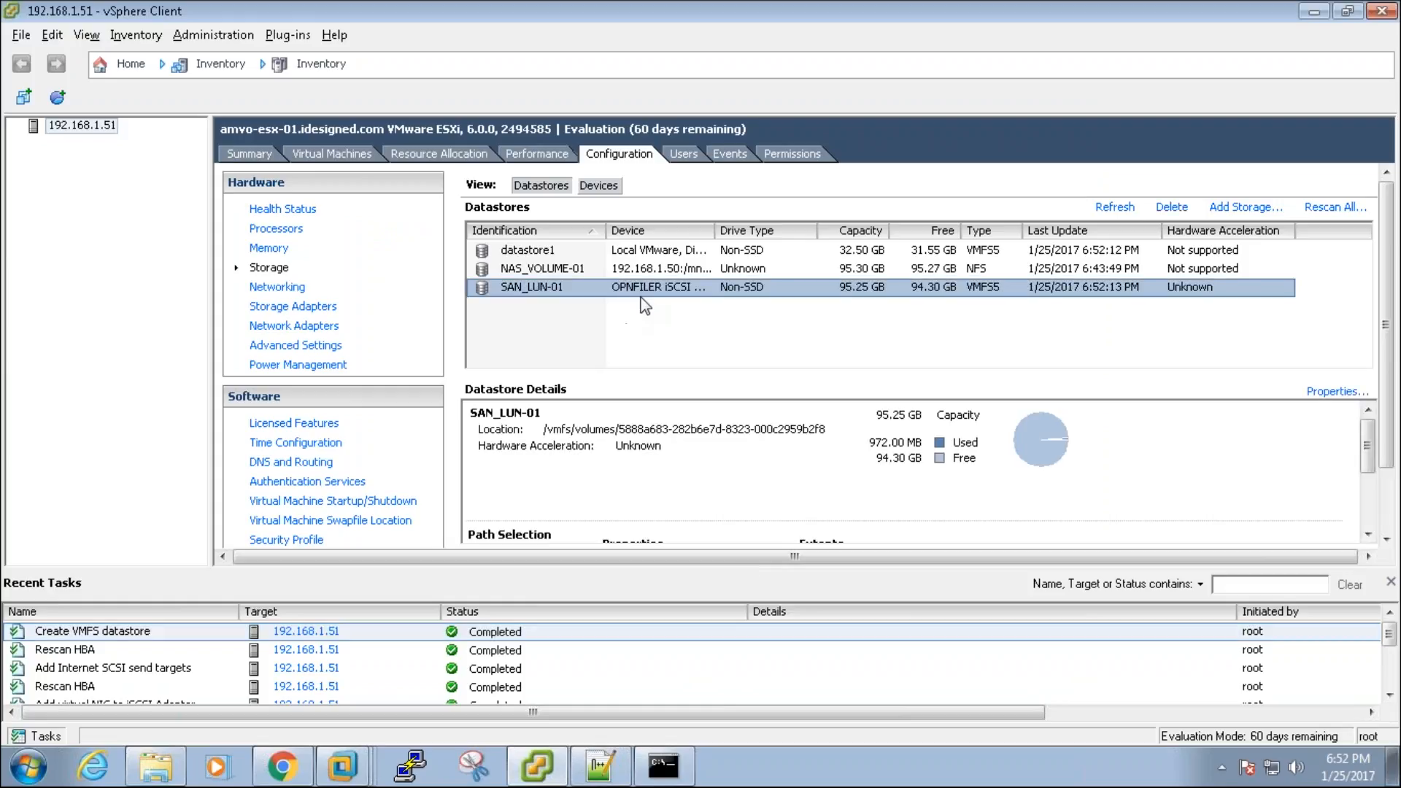
click(59, 737)
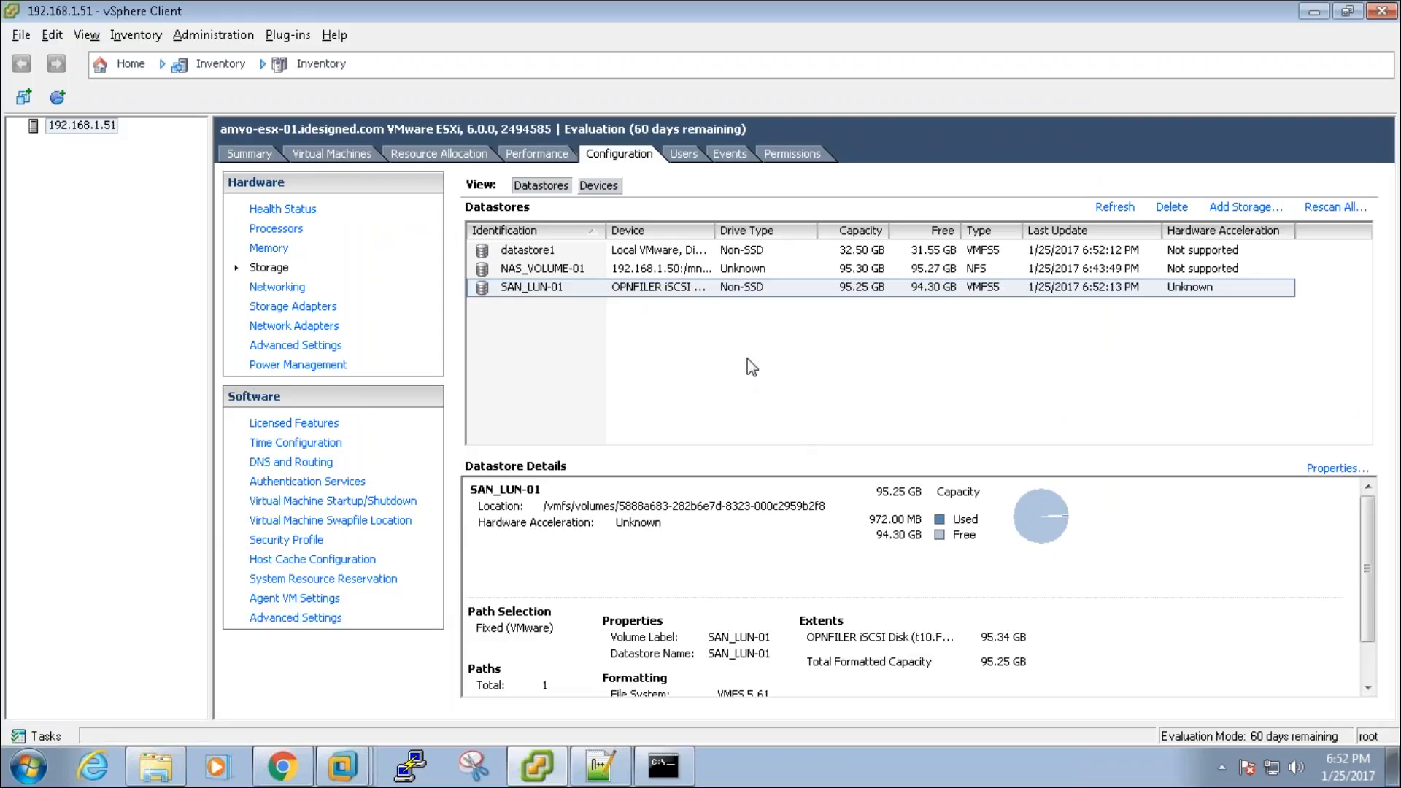
click(673, 291)
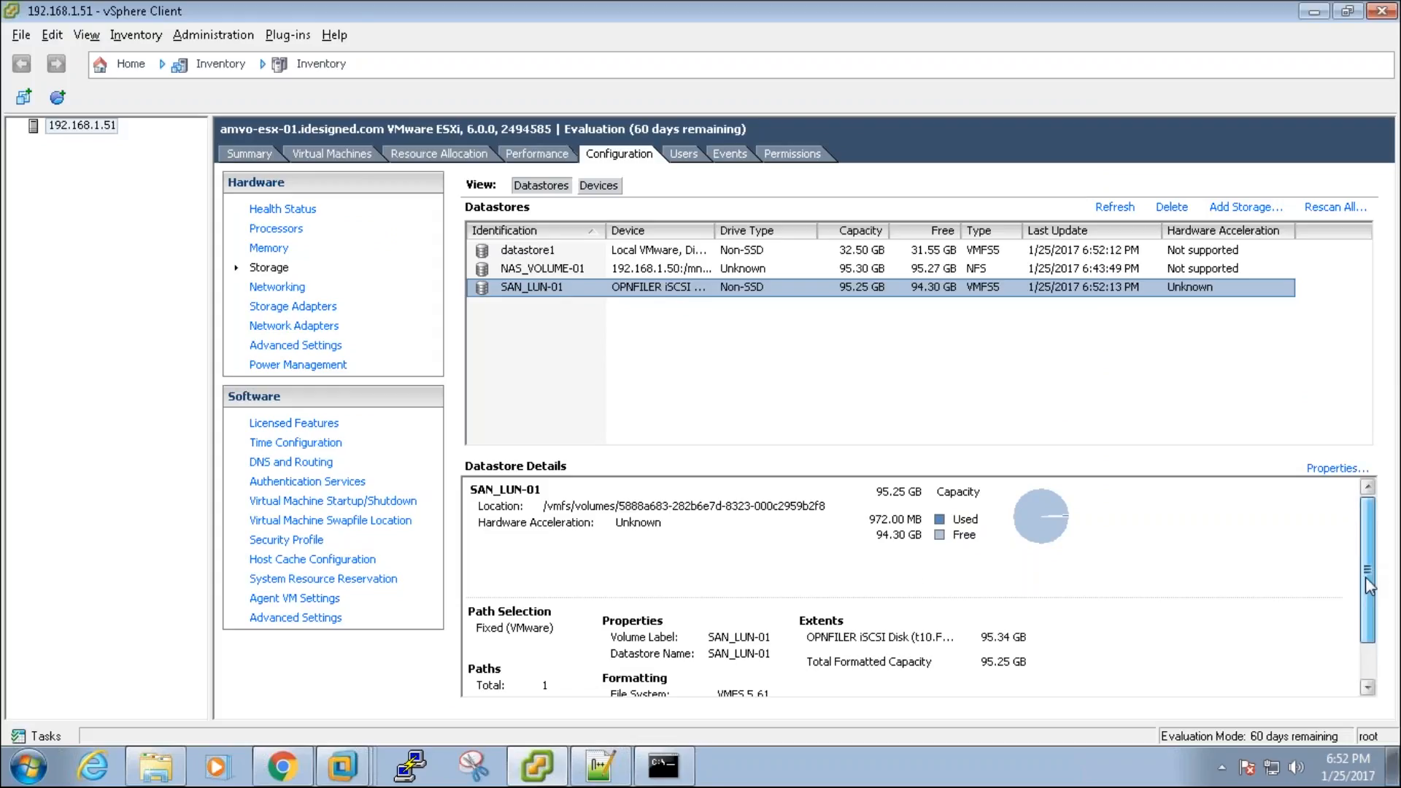
drag(1369, 573, 1374, 637)
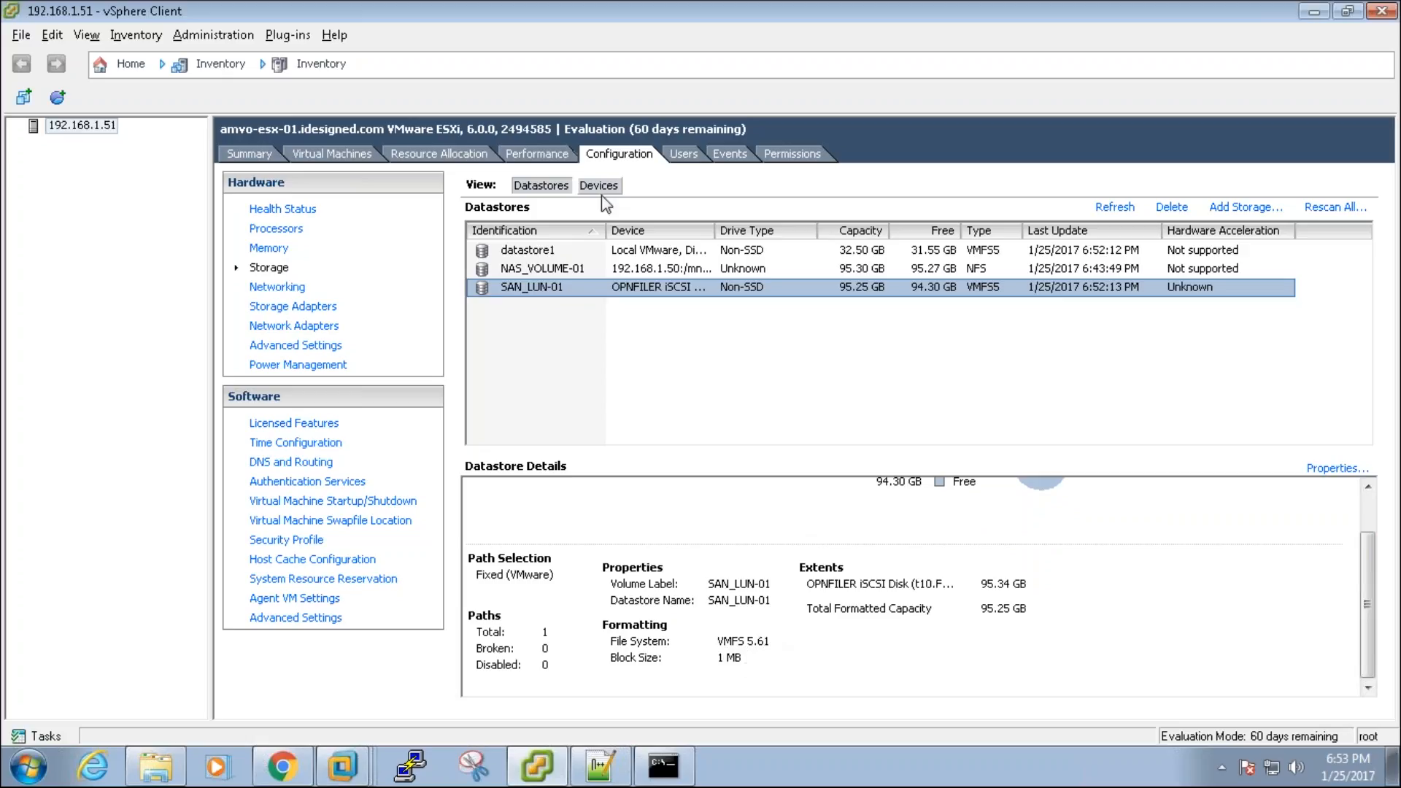
click(651, 270)
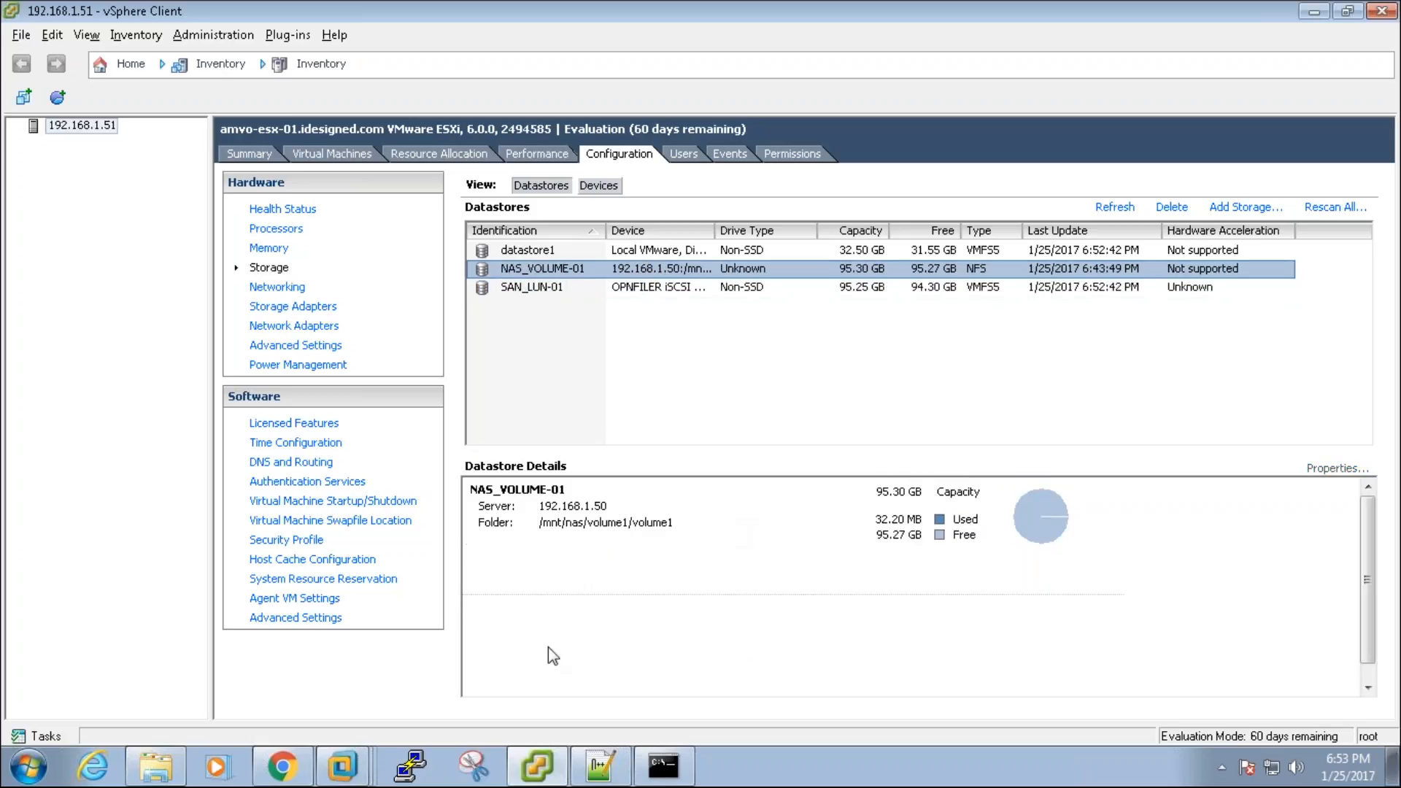
Step: Re-check SAN_LUN-01 paths and formatting and datastore1 details, then bring up the Notepad++ notes
click(292, 766)
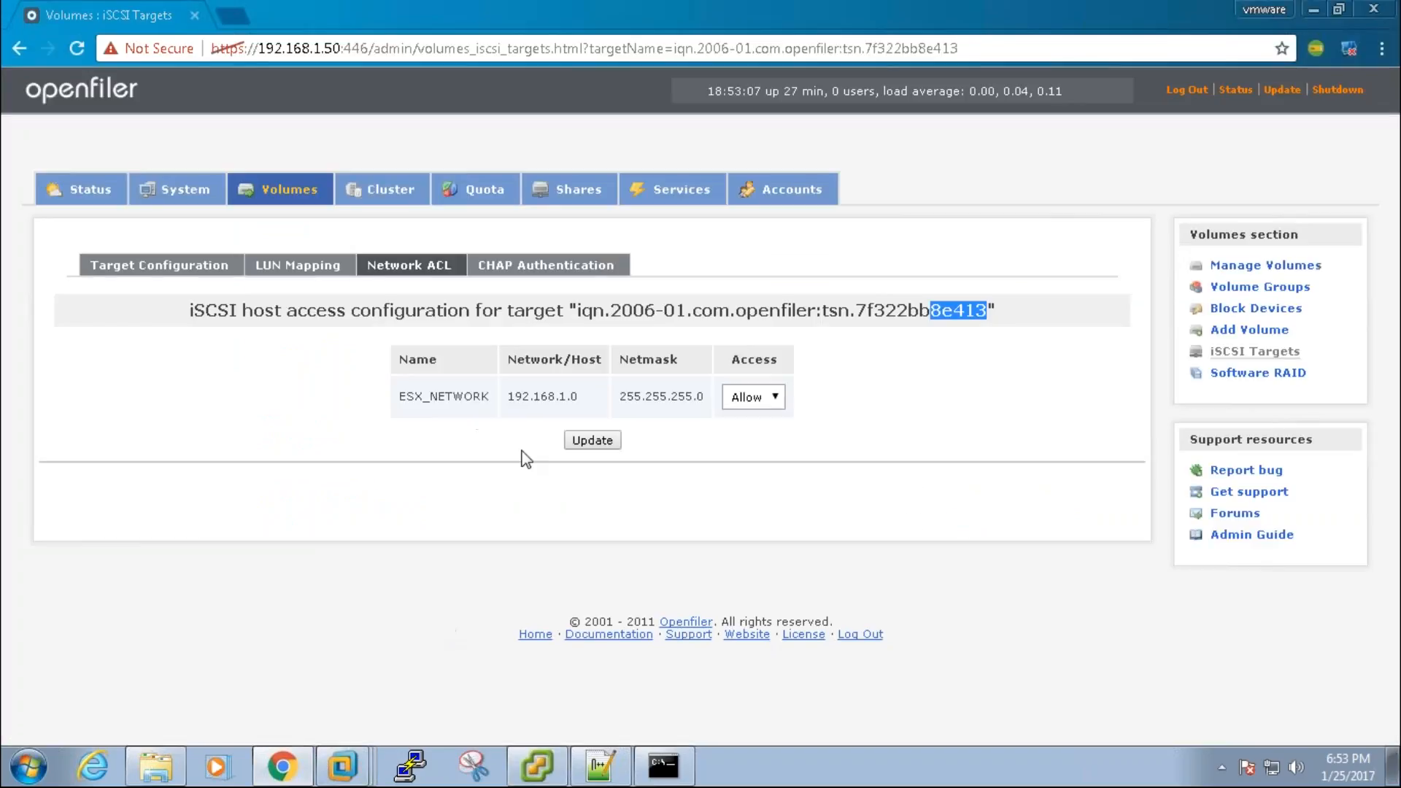
click(299, 767)
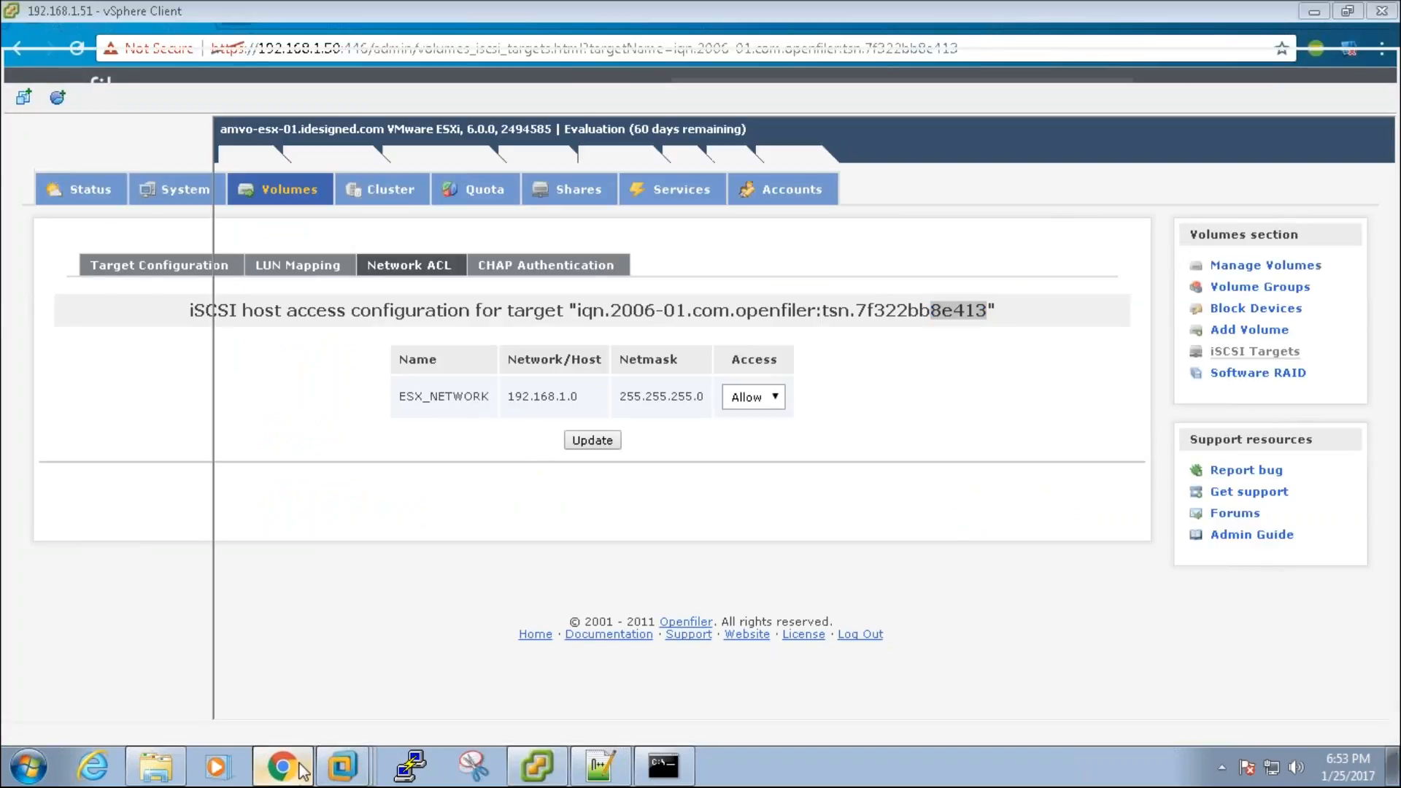
click(631, 289)
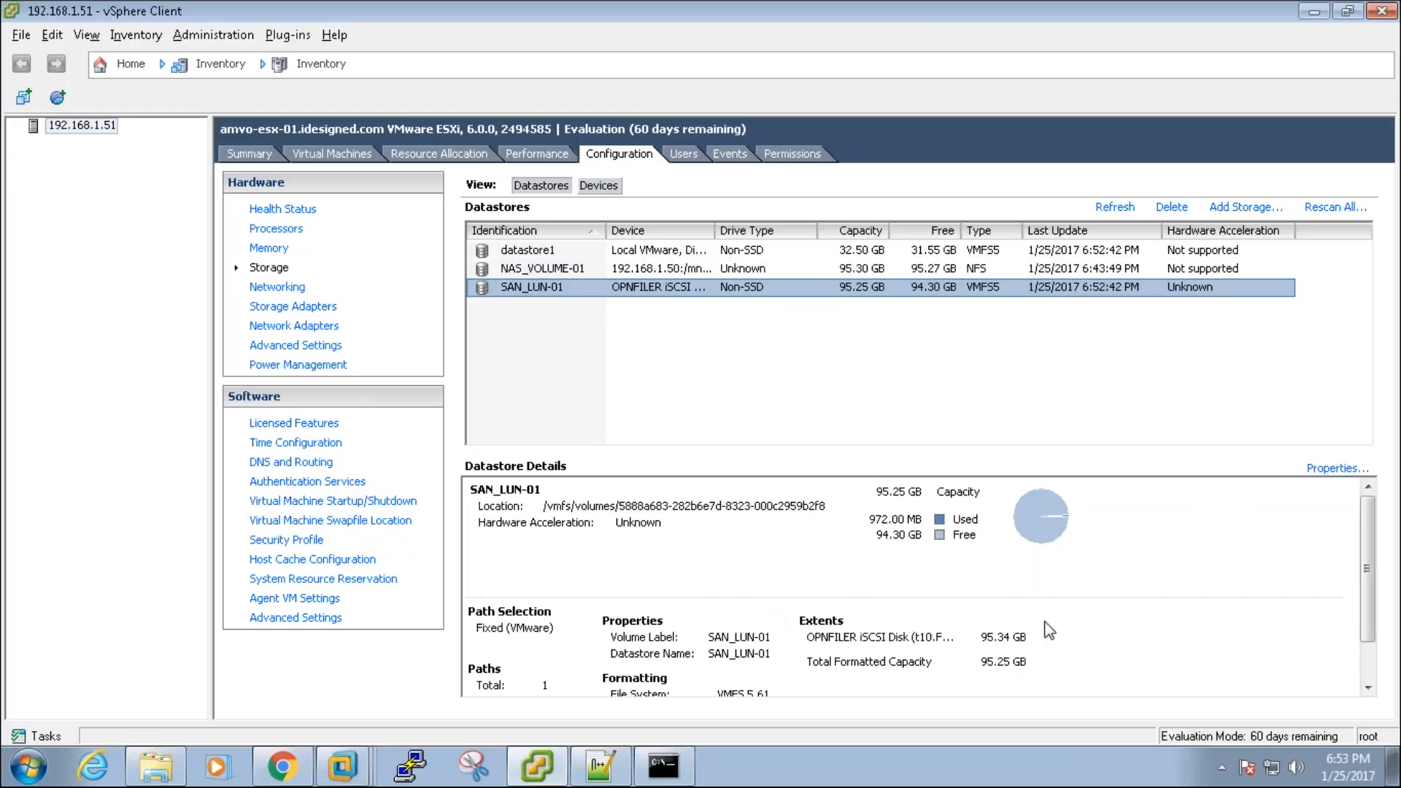
click(1372, 665)
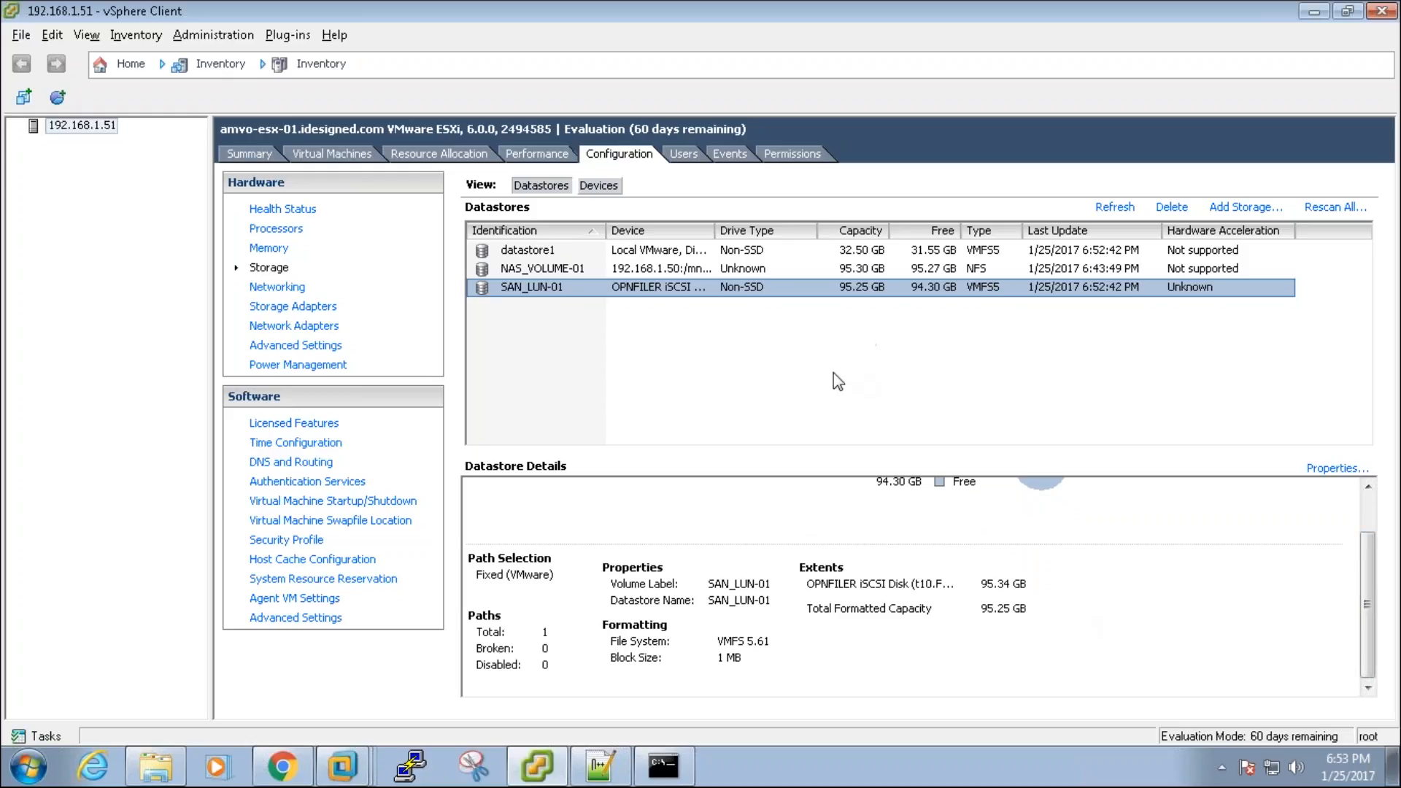
click(654, 255)
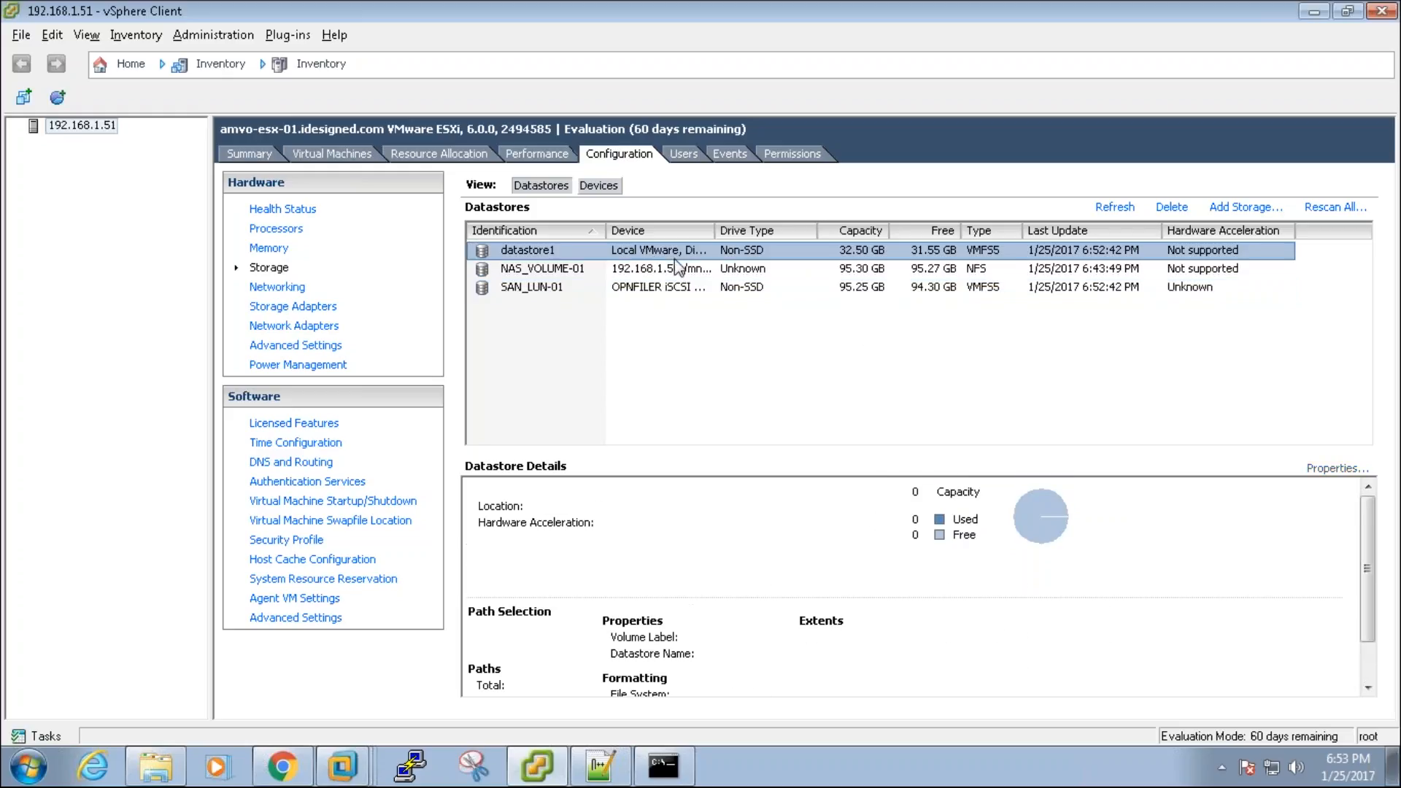
scroll(1376, 631, down, 3)
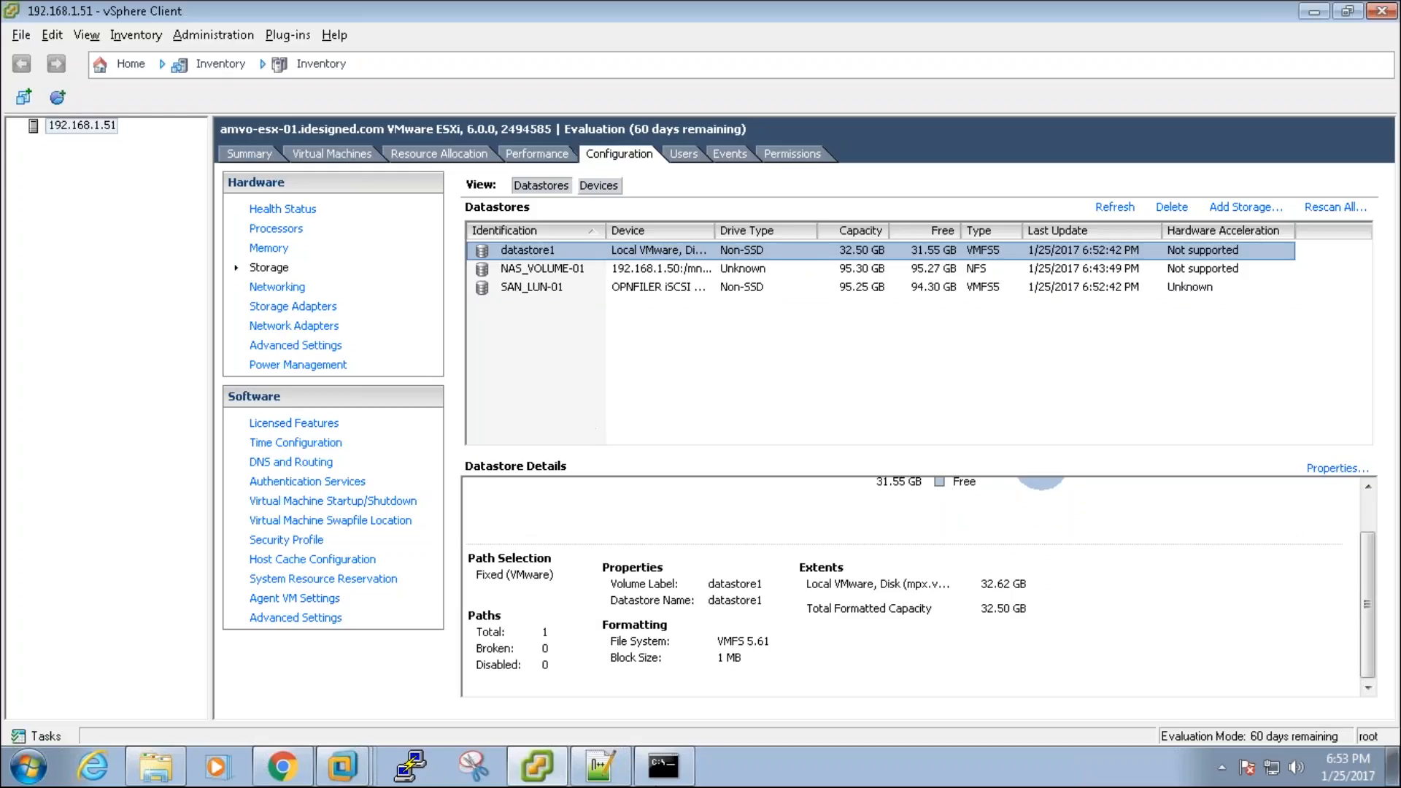
click(606, 778)
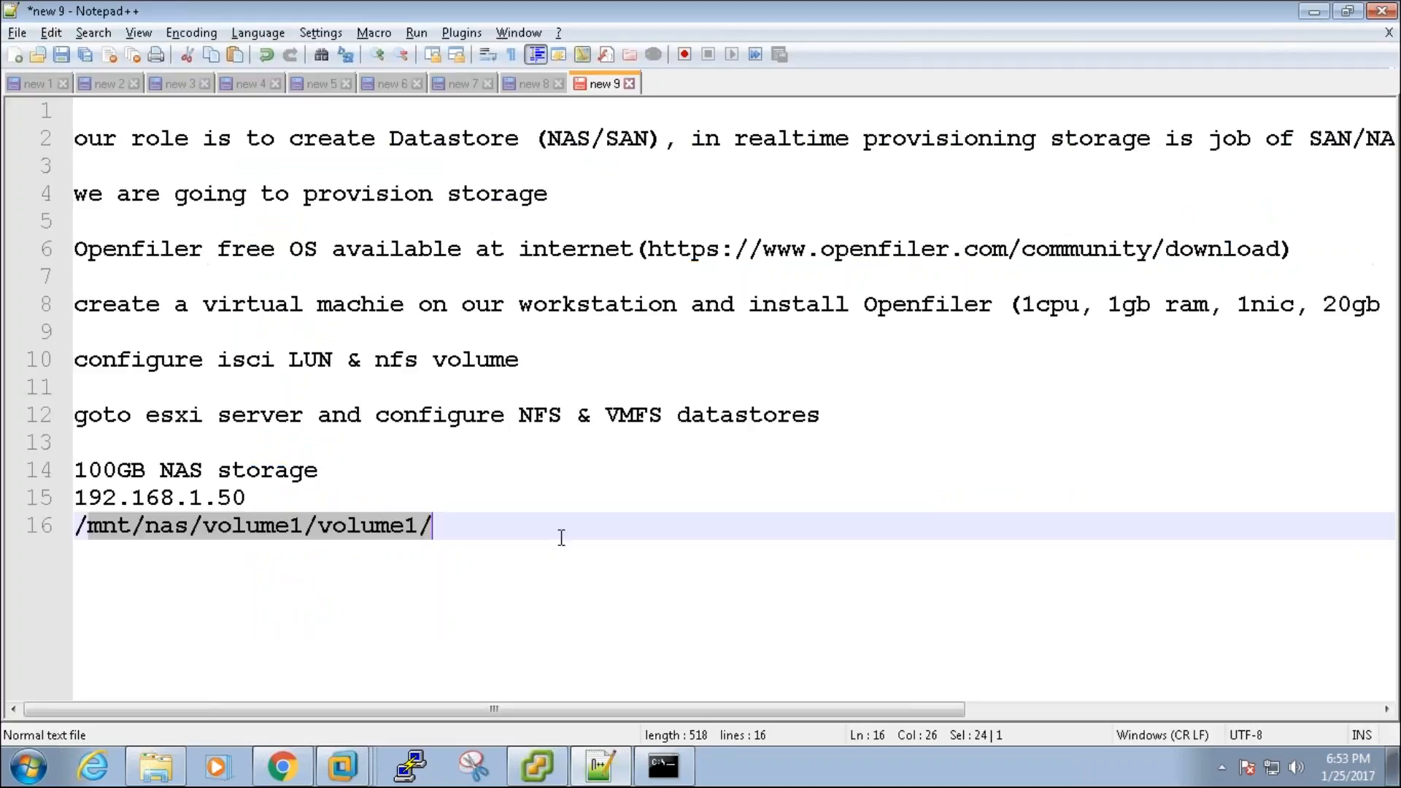
Step: Add blank lines after the /mnt/nas/volume1/volume1/ path on line 16, then Alt+Tab back
click(561, 538)
key(Return)
key(Return)
key(Return)
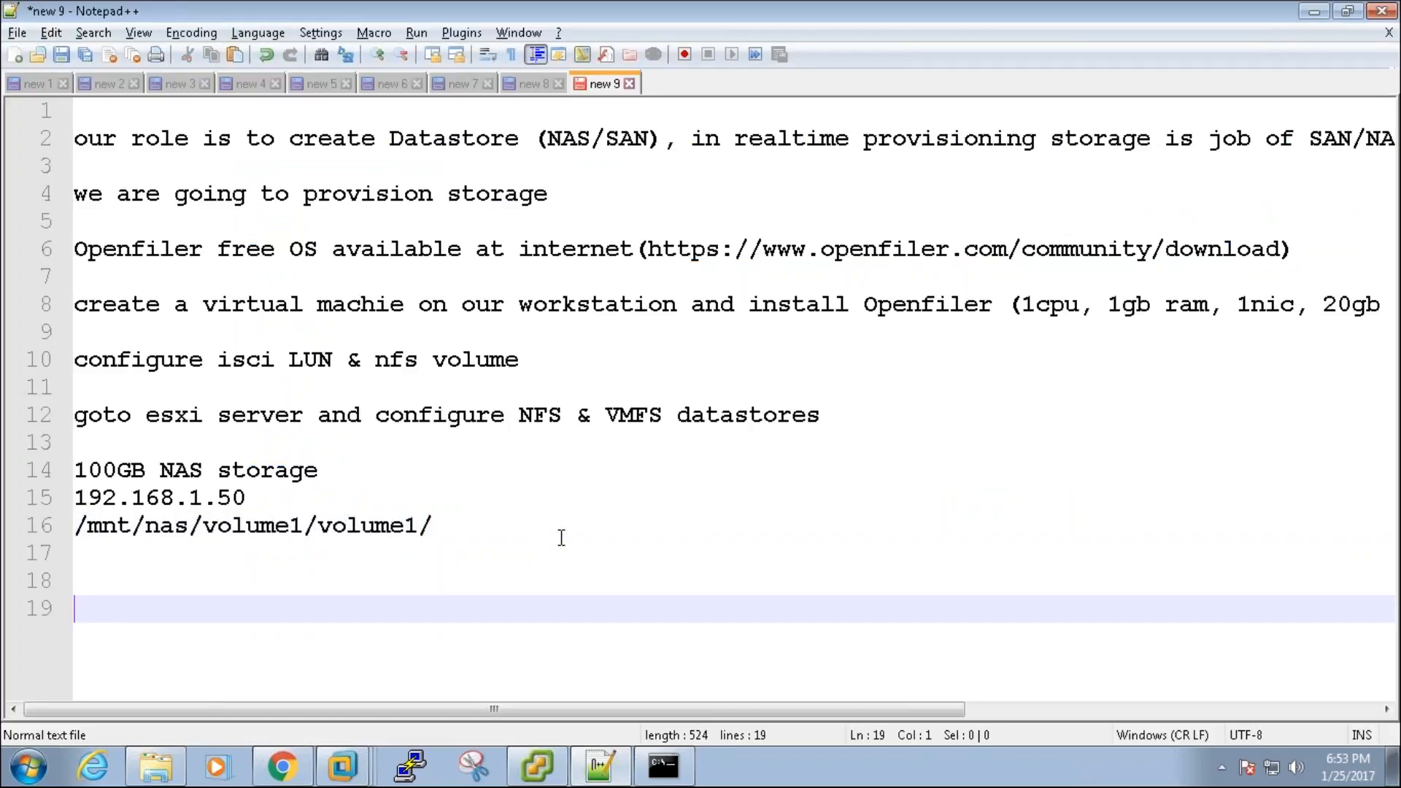
drag(436, 526, 30, 490)
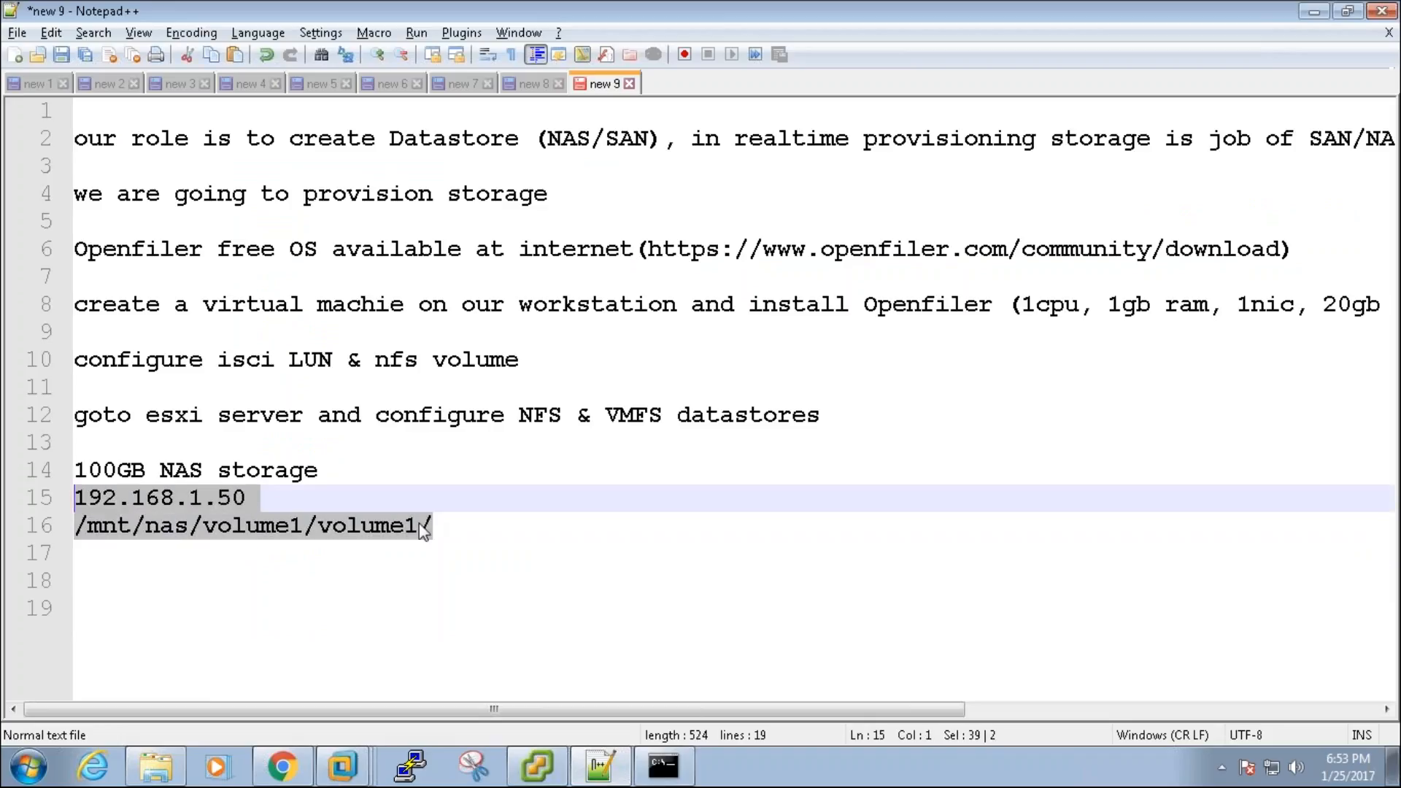
click(449, 526)
key(Return)
key(Return)
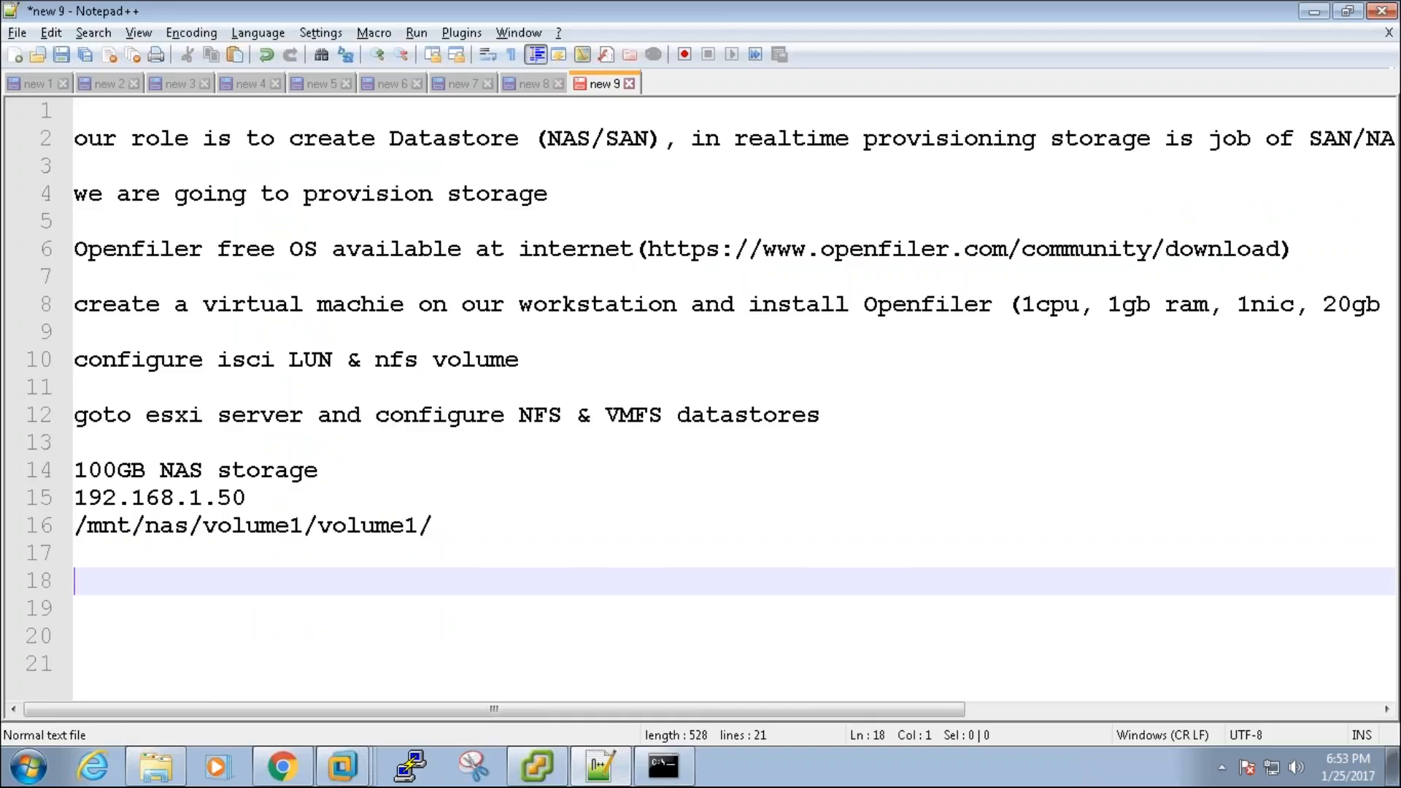
key(alt+Tab)
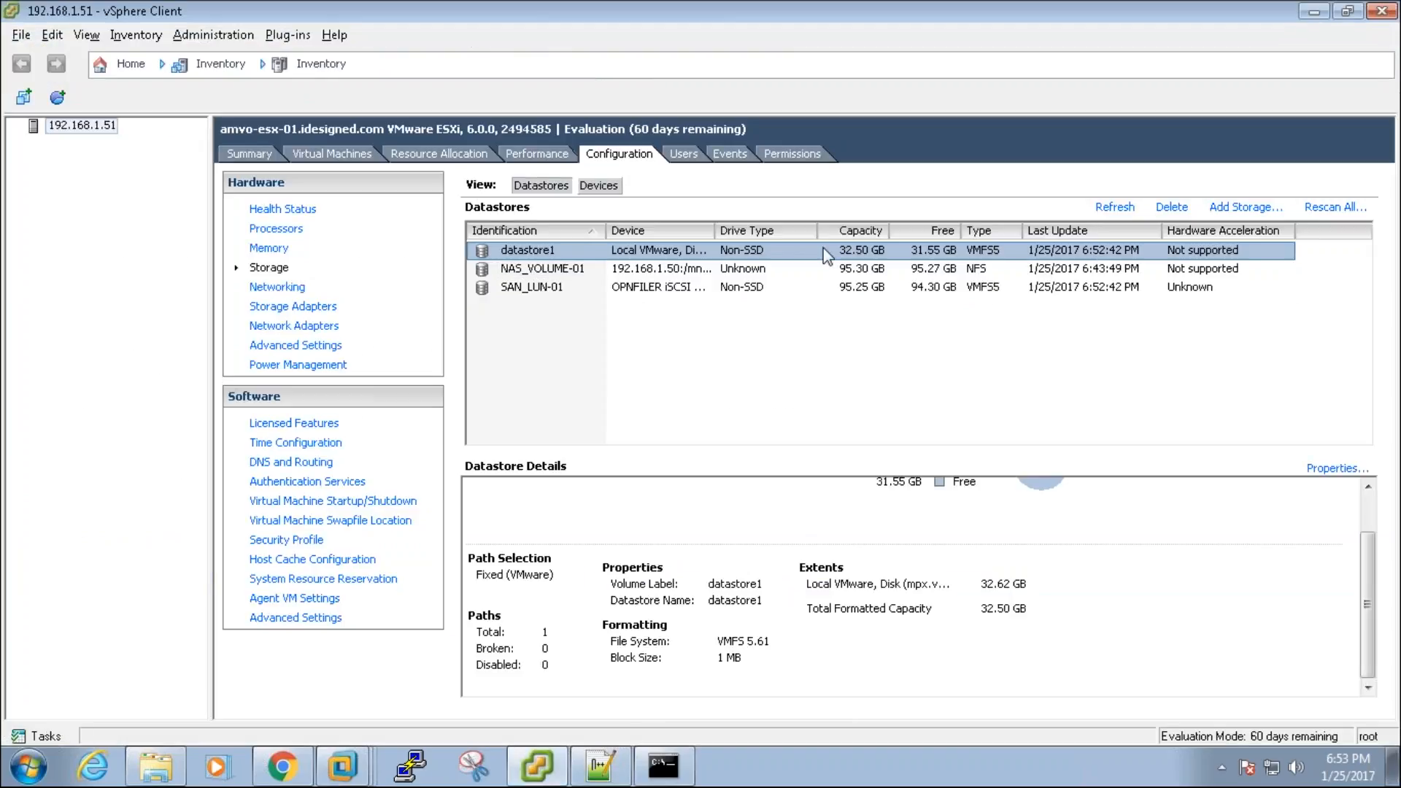
click(97, 127)
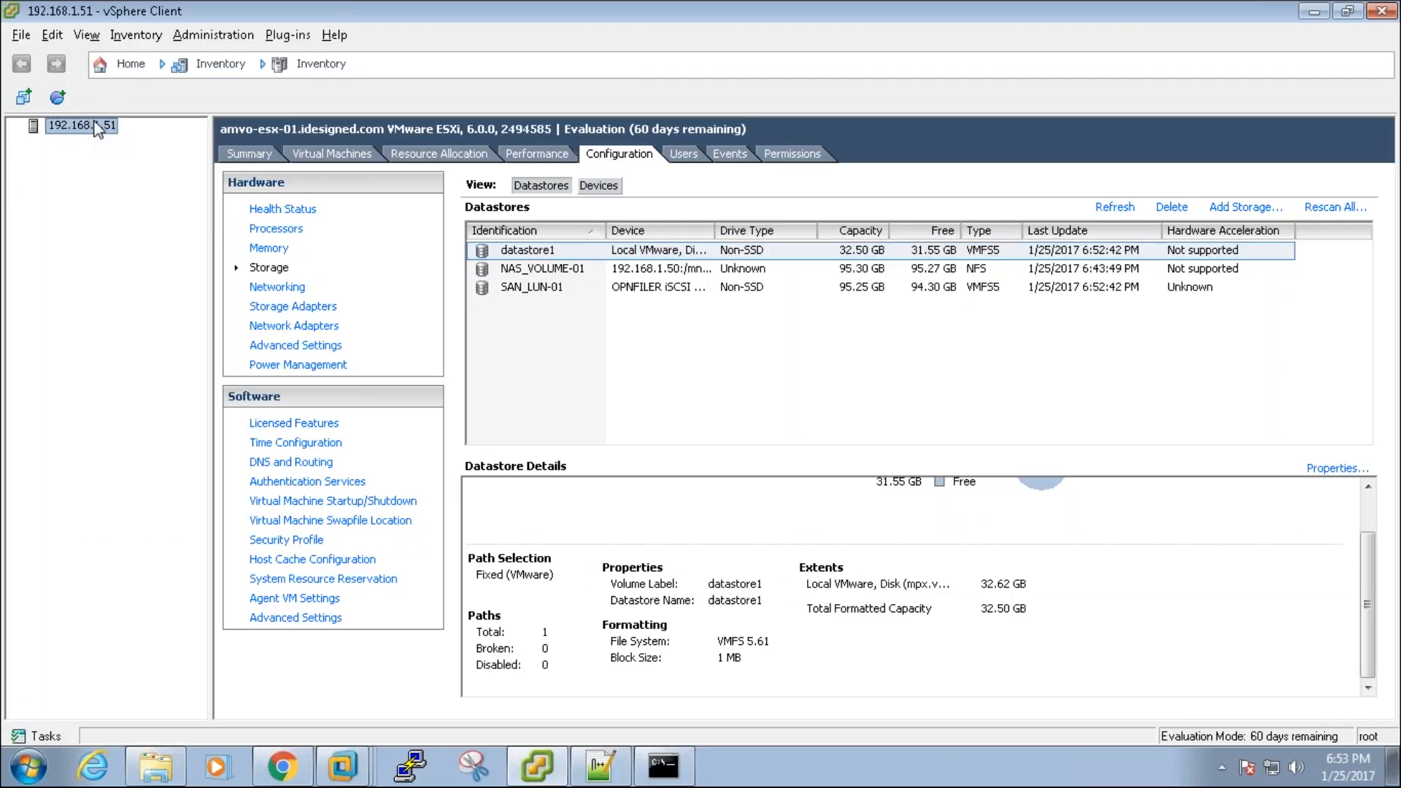
click(610, 152)
click(1245, 208)
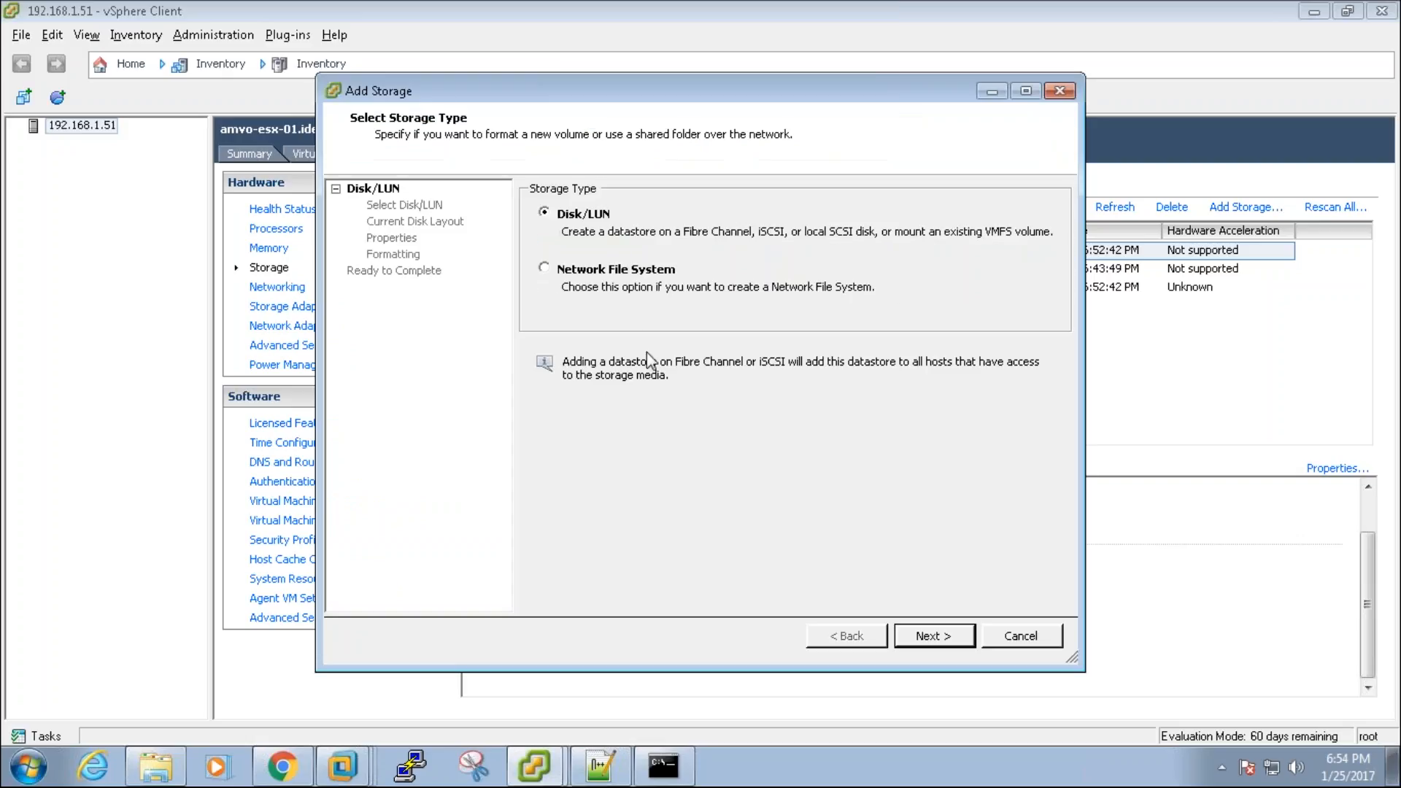
click(555, 276)
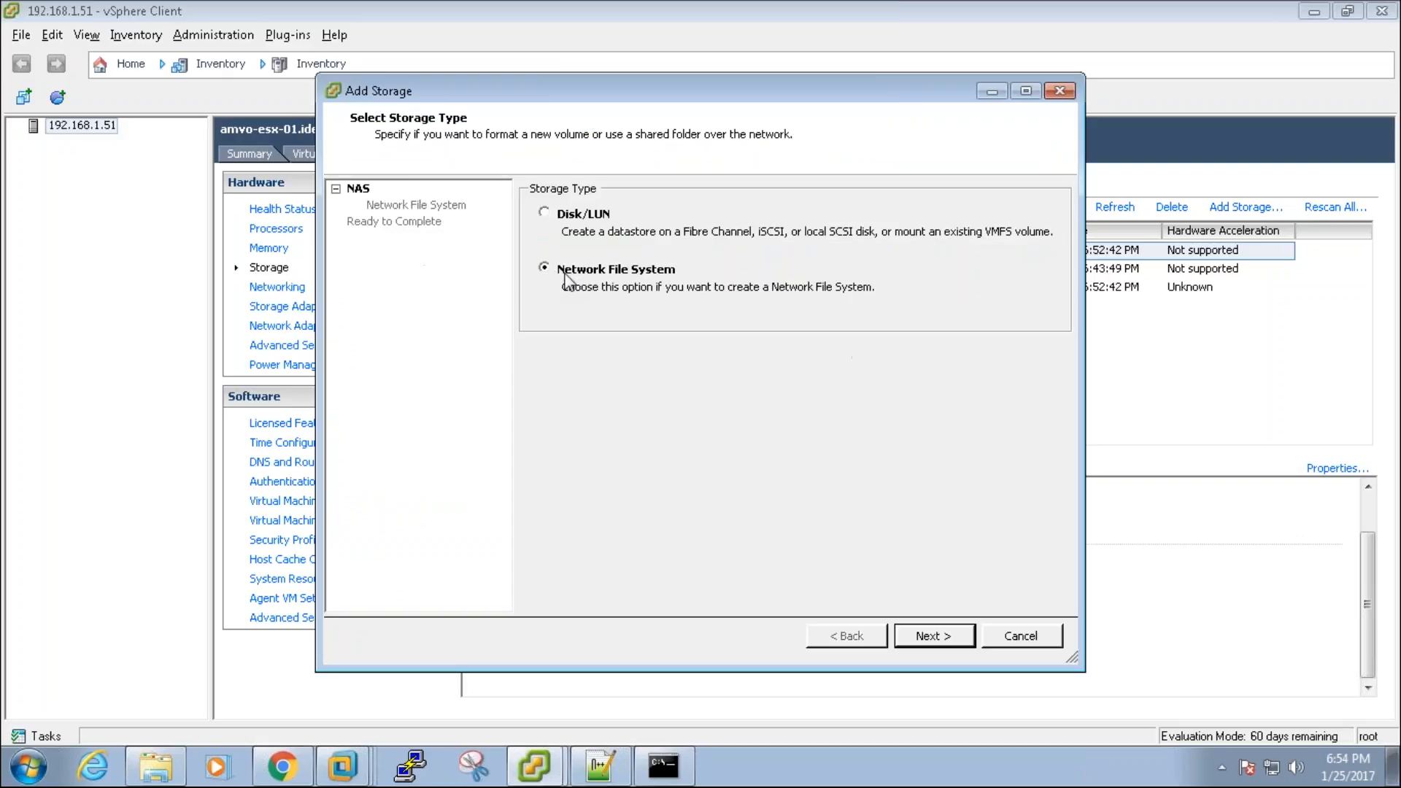
click(948, 637)
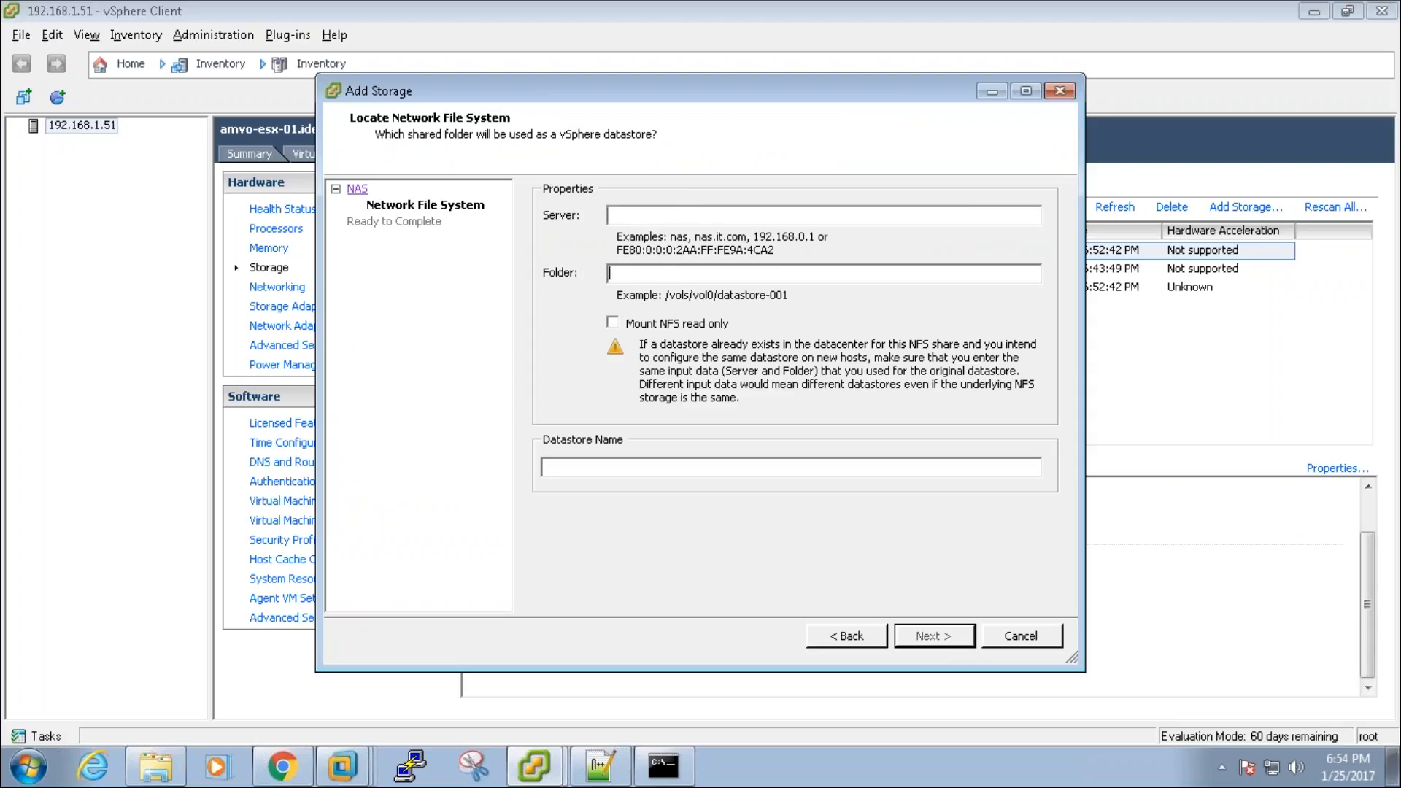
click(576, 469)
click(858, 639)
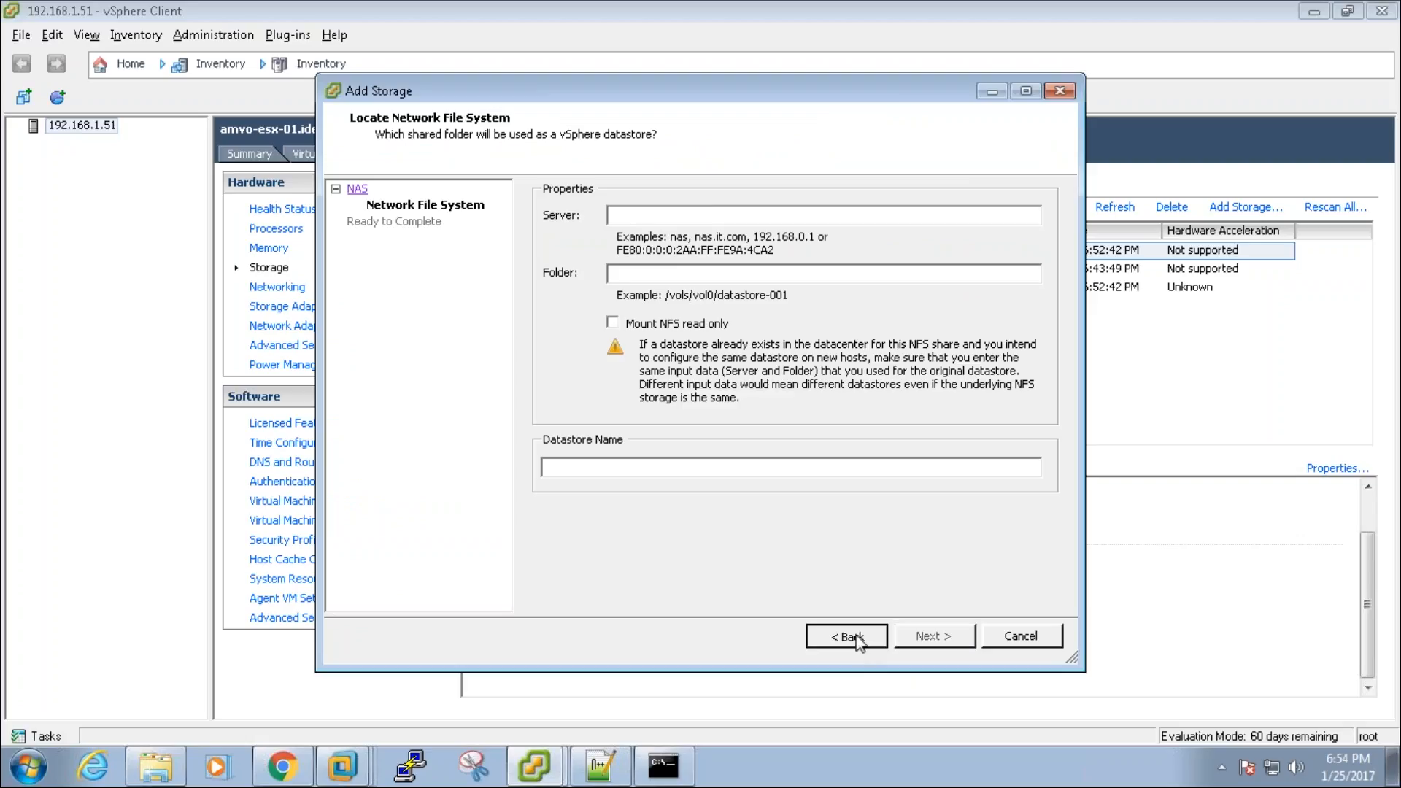
click(576, 225)
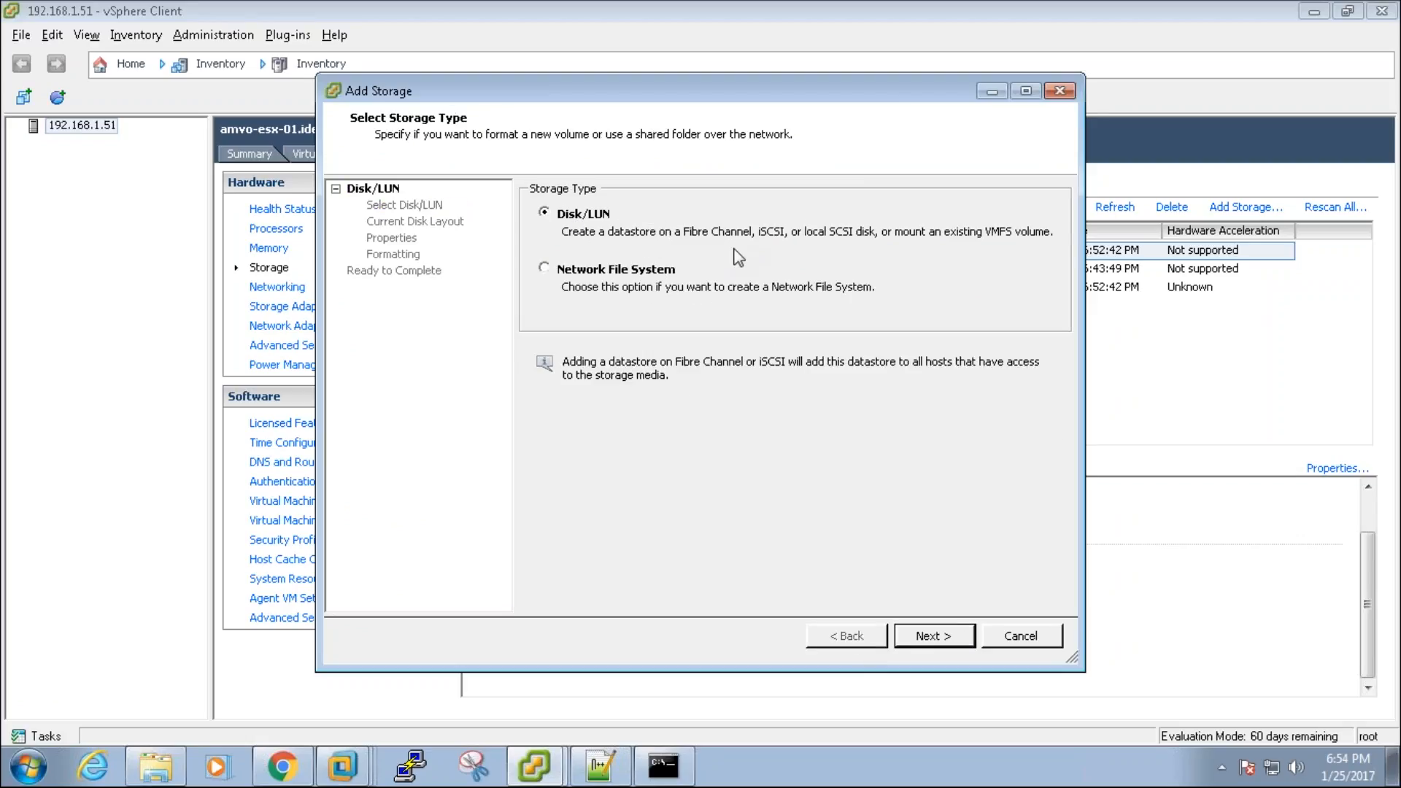
click(965, 633)
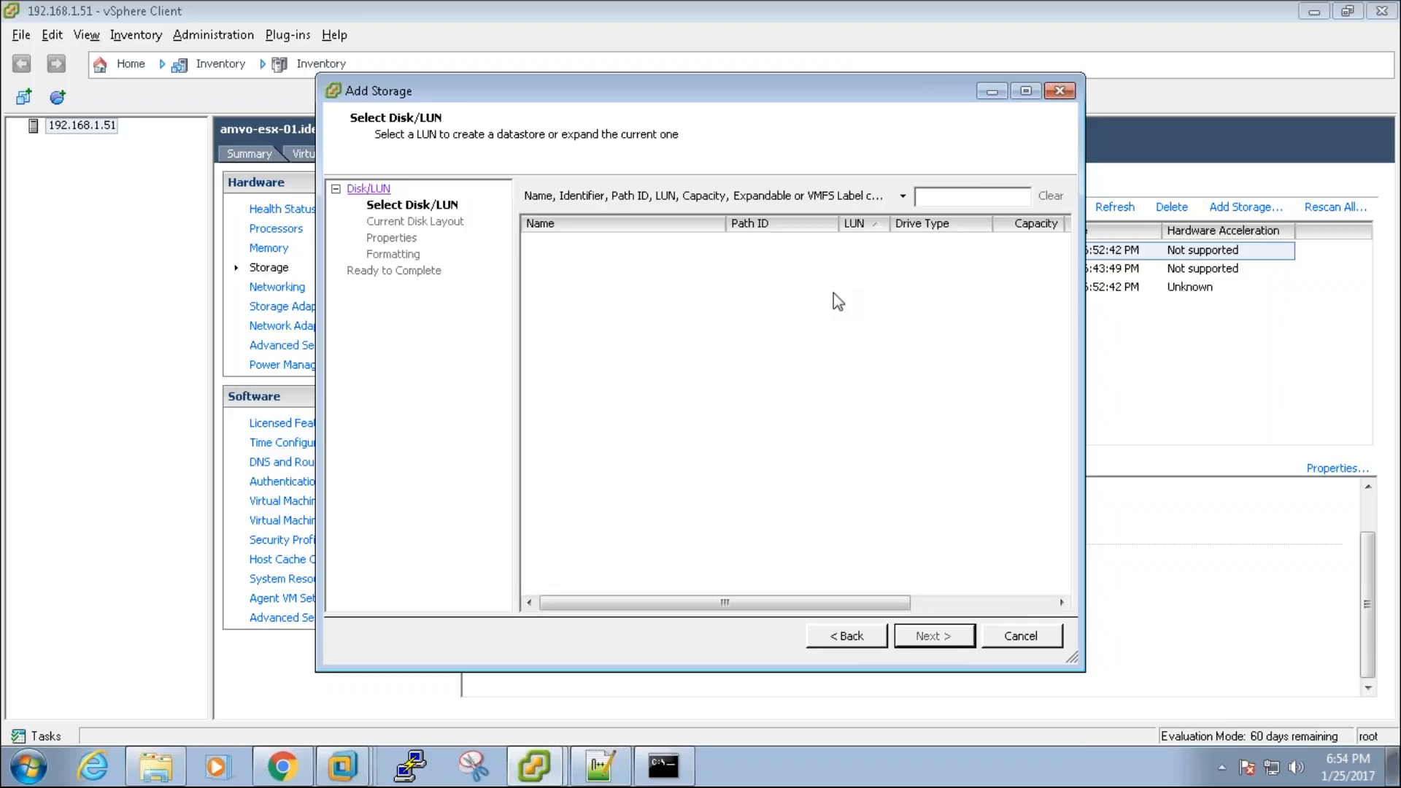
click(1021, 635)
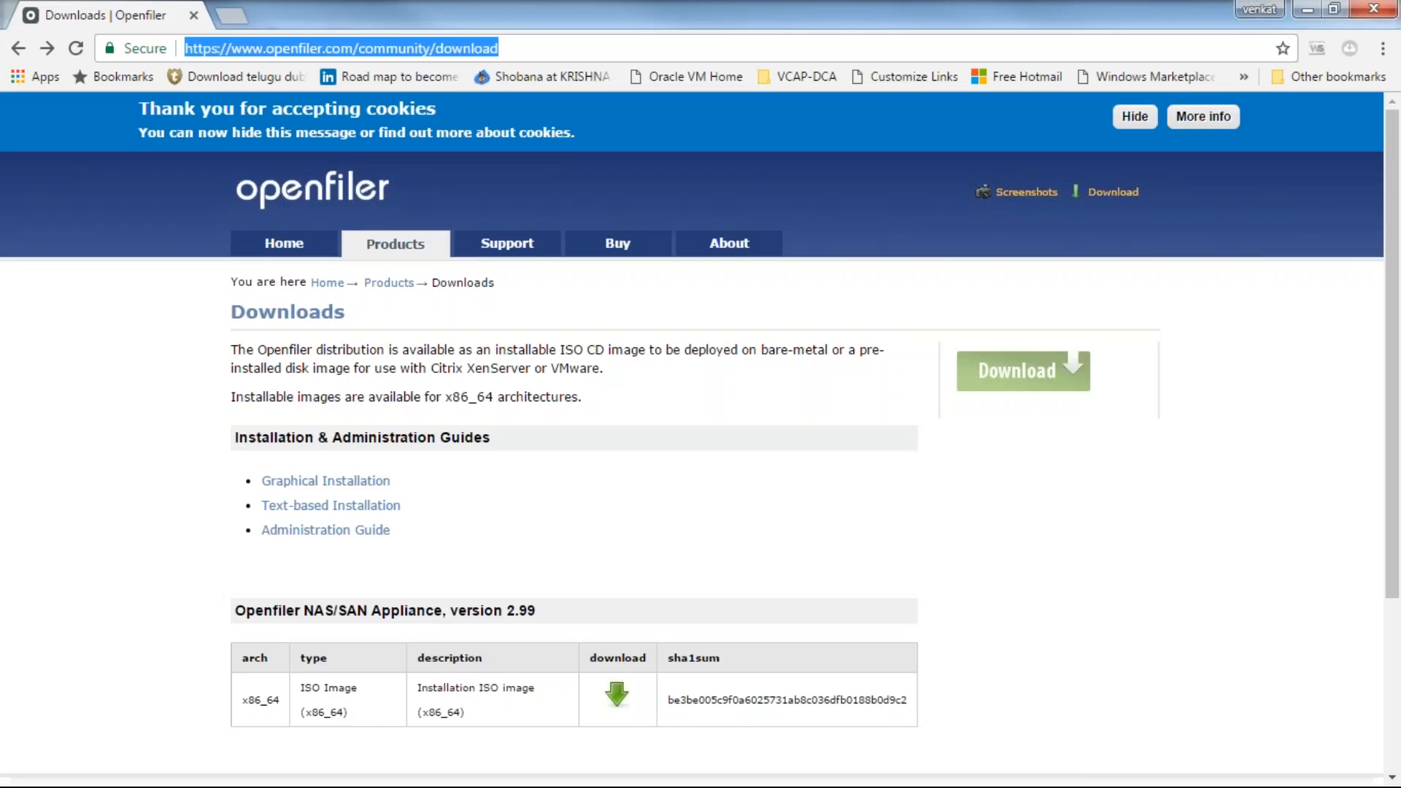
Step: Open a new incognito window and go to drive.google.com
click(1384, 48)
click(1298, 125)
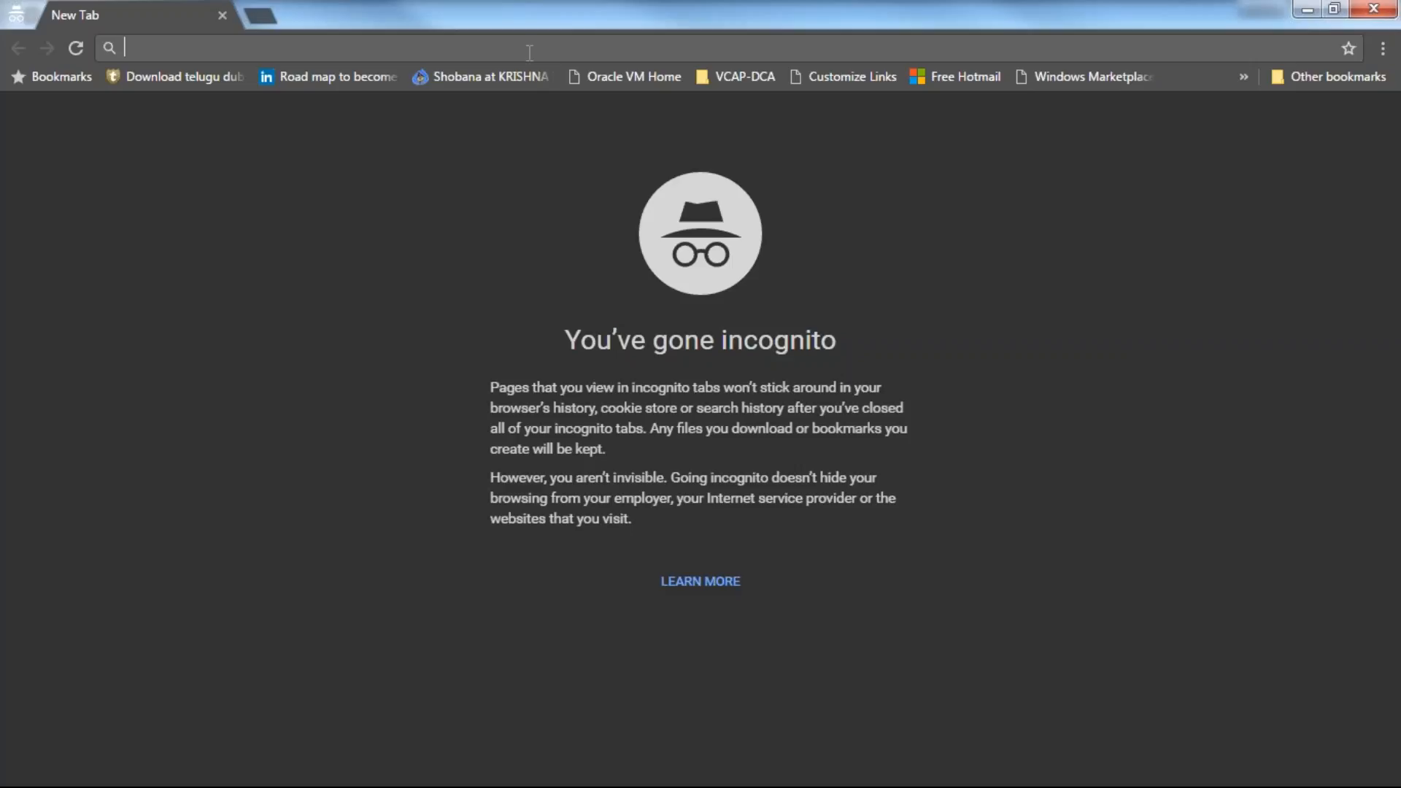
text(DRI)
key(Return)
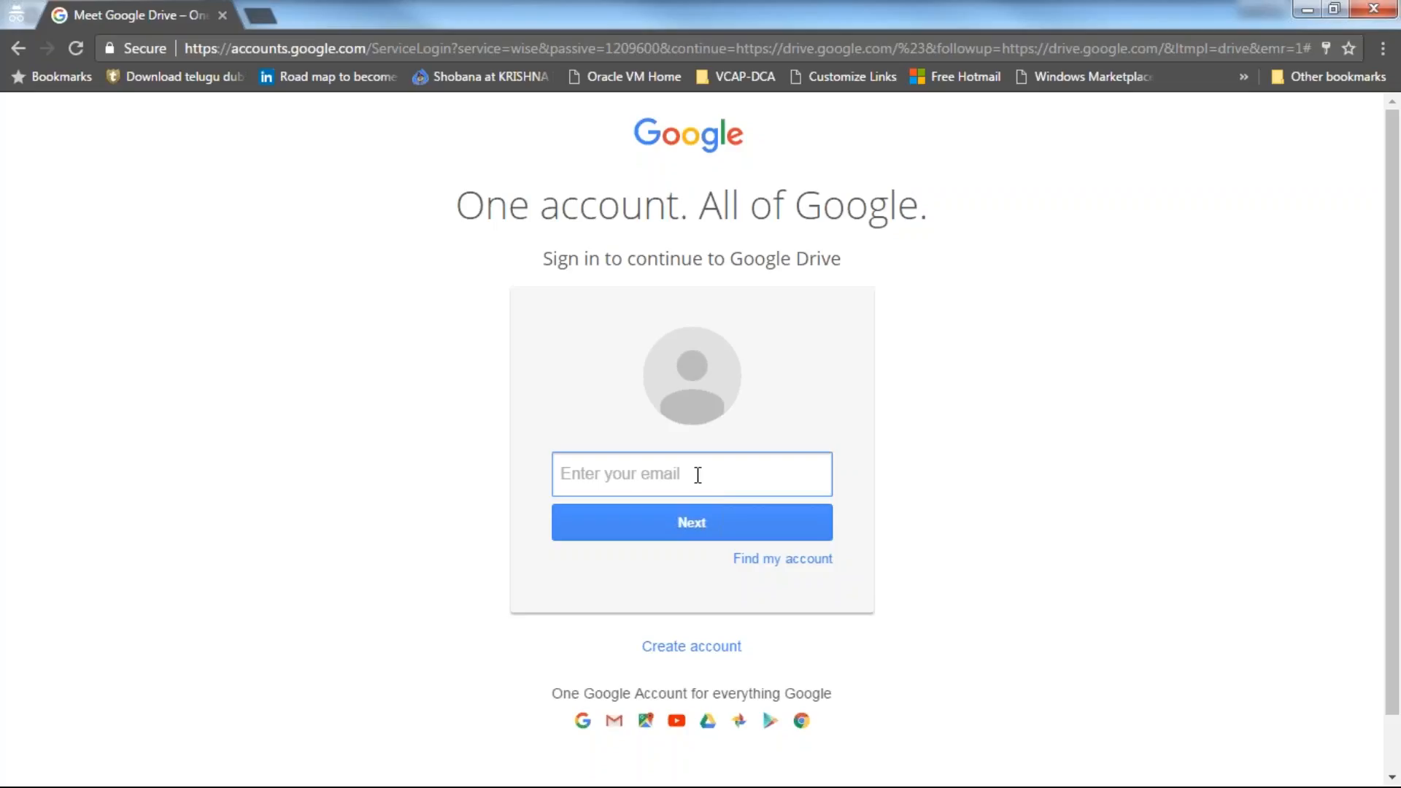
Step: Pick the suggested account e-mail and continue to the password step
text(it)
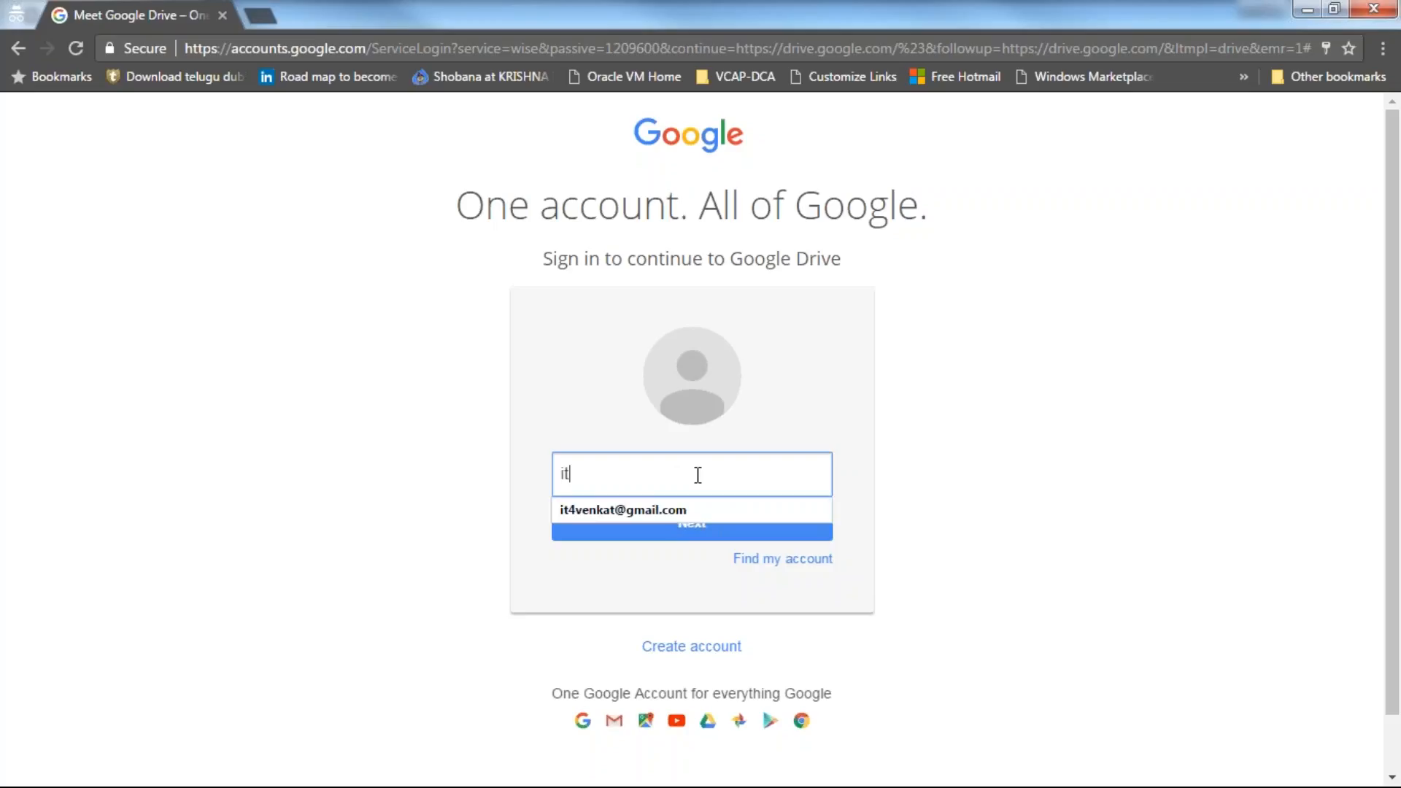
key(Down)
key(Return)
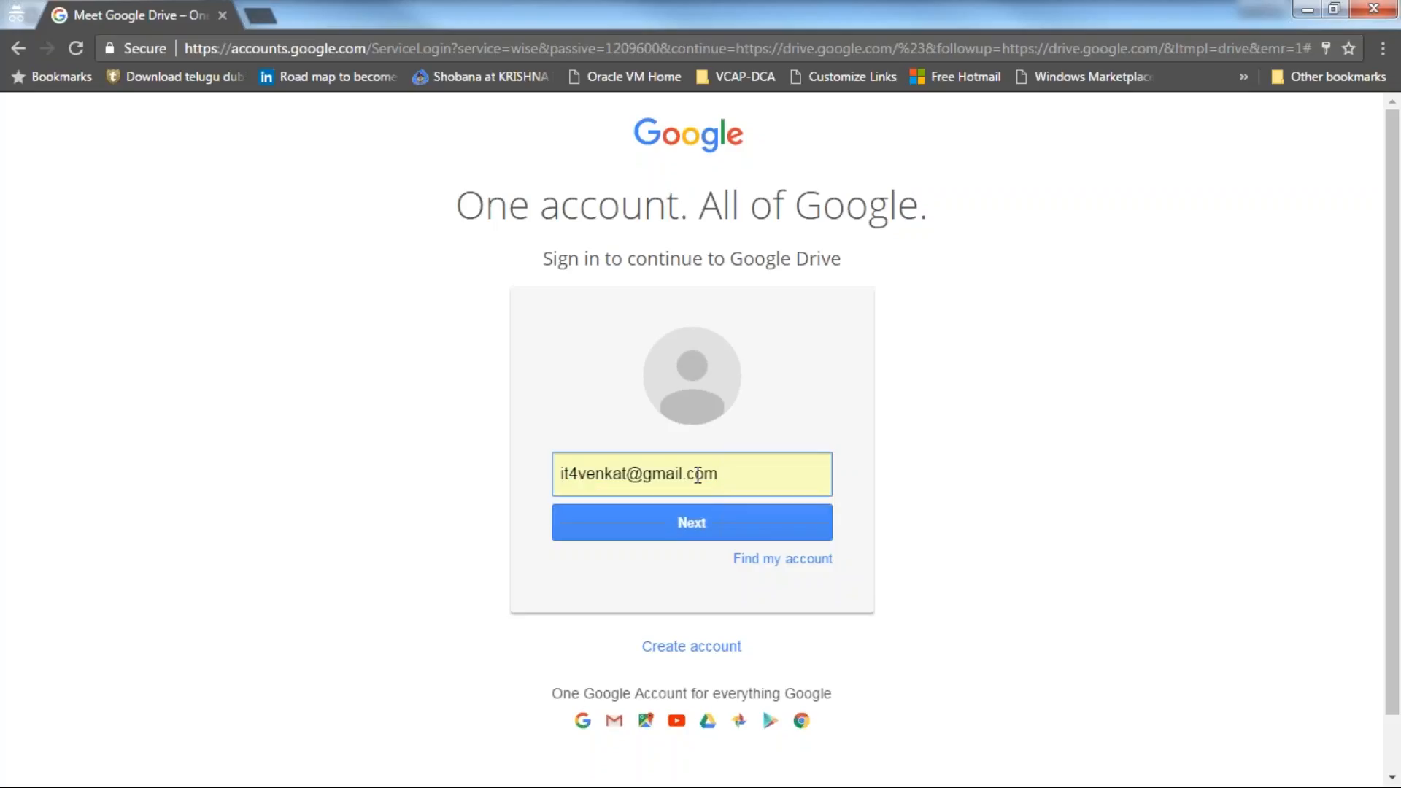
key(Return)
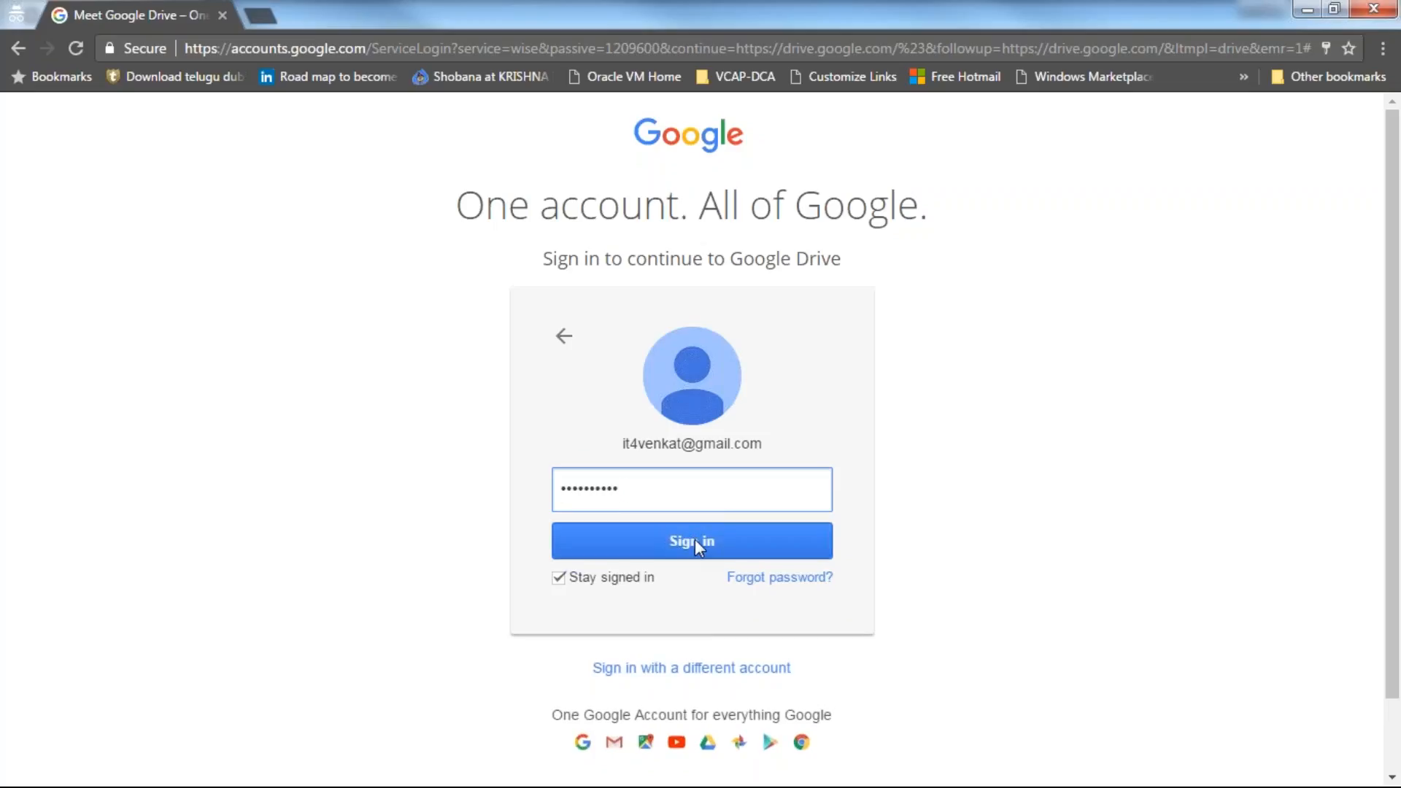
Step: Clear the autofilled password, type the account password, and submit the sign-in
key(ctrl+a)
key(BackSpace)
text(********)
key(ctrl+a)
key(BackSpace)
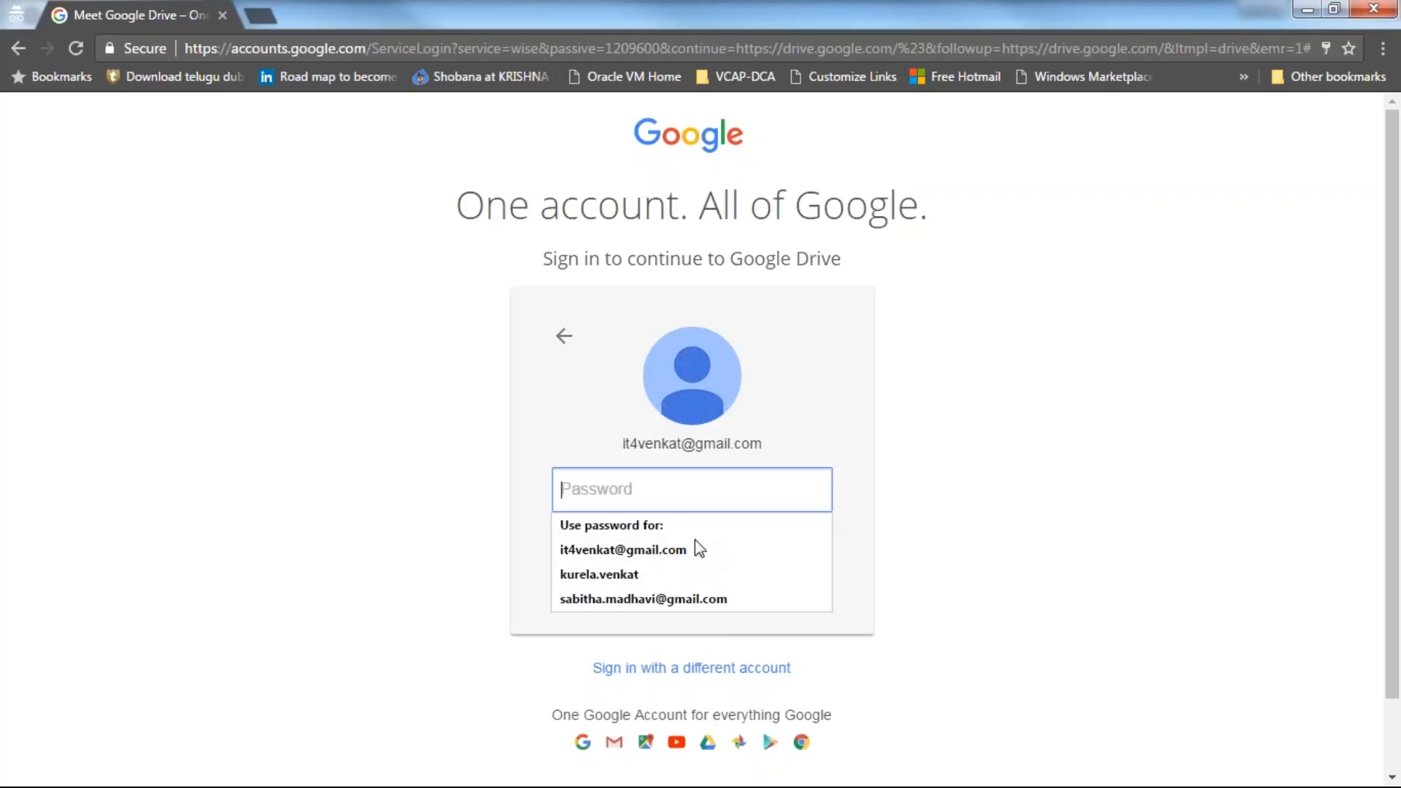
text(******)
key(ctrl+a)
key(BackSpace)
text(********)
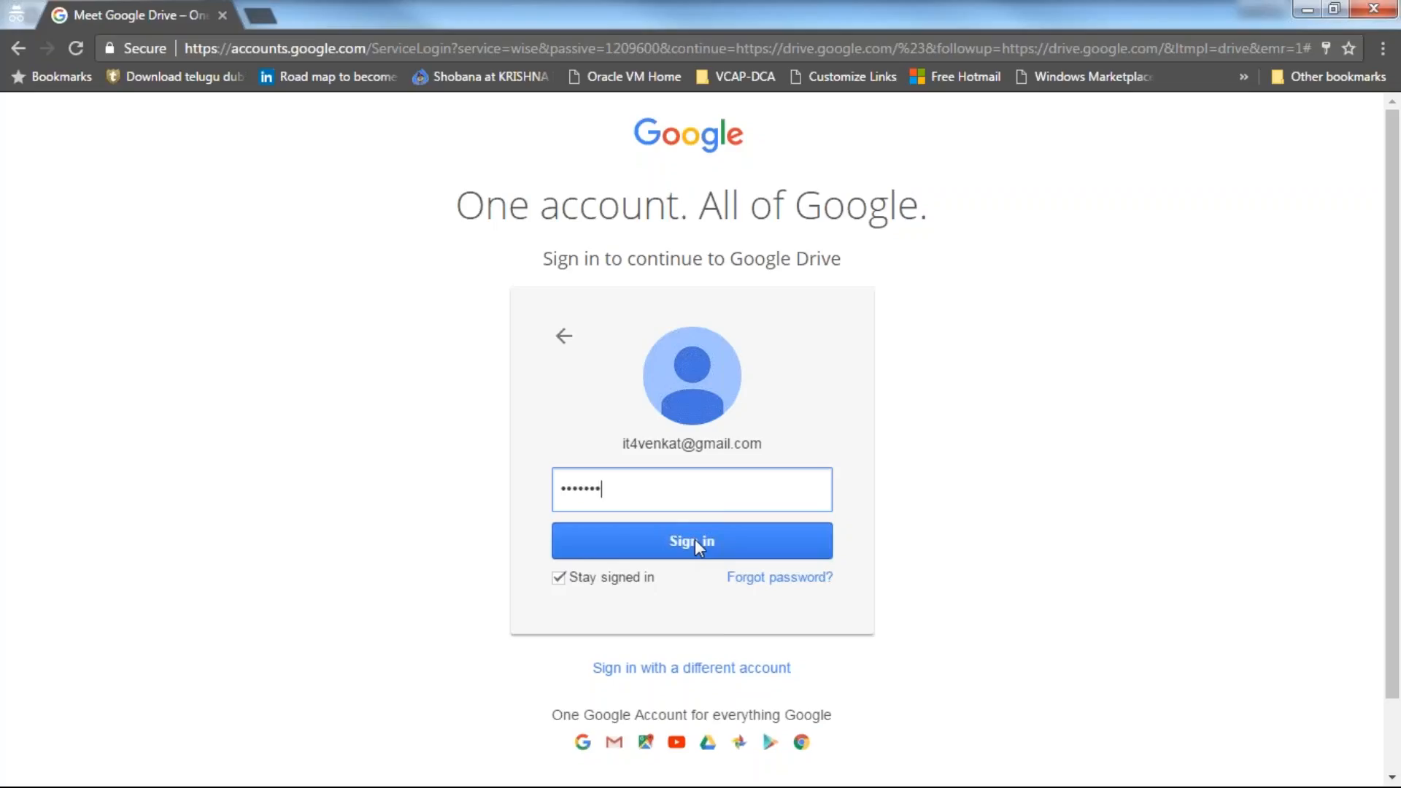
text(**)
click(695, 540)
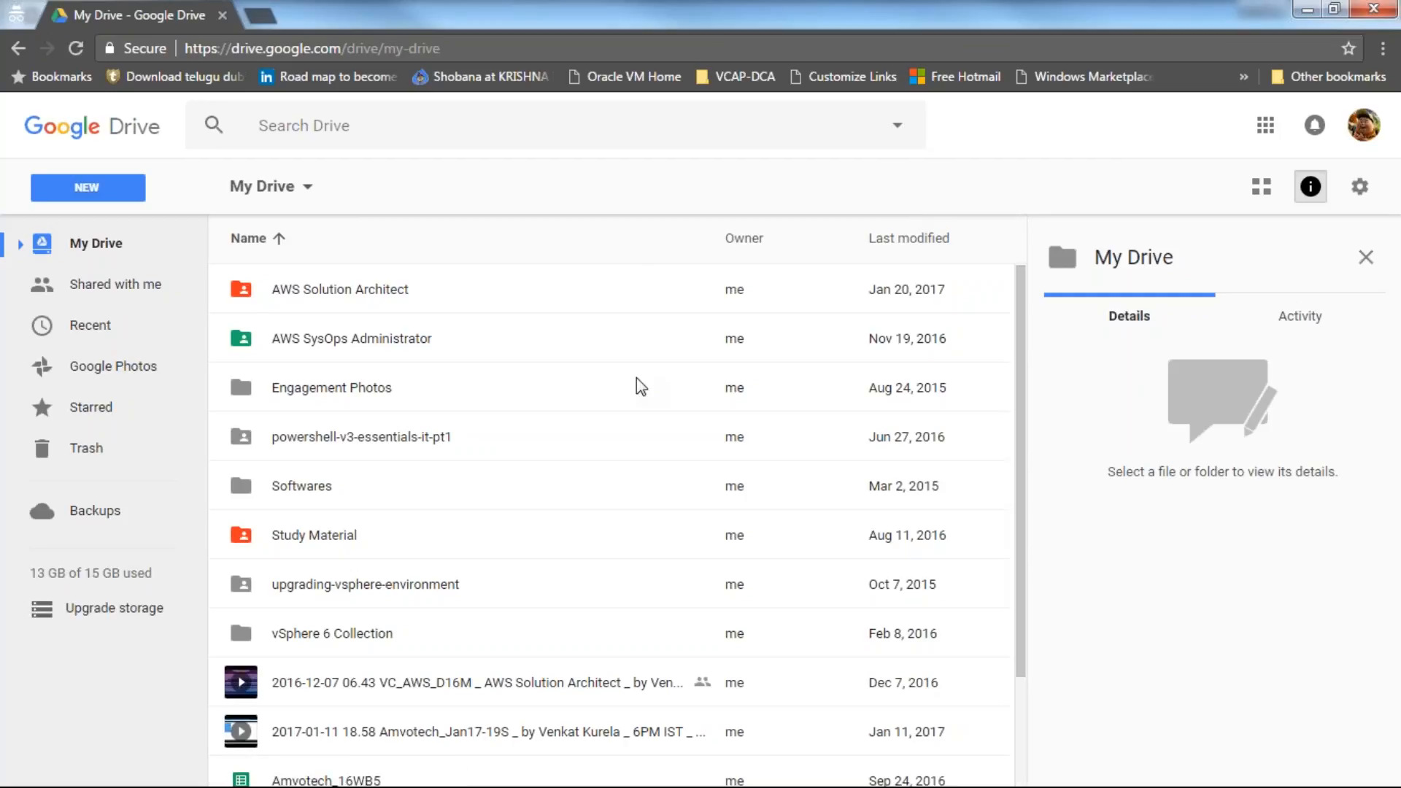
Step: Browse into the Study Material folder, return to My Drive, then sign out from the account menu
double_click(410, 533)
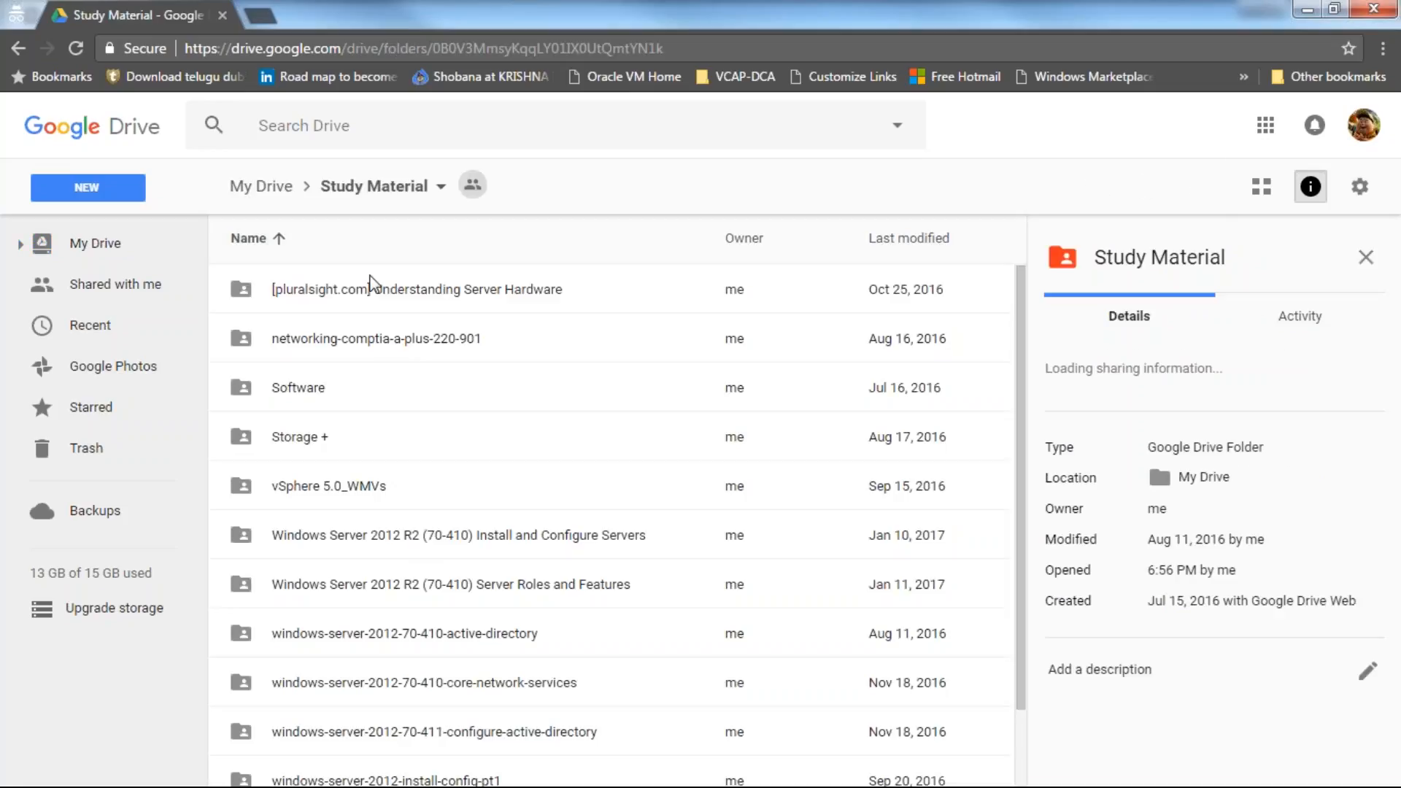
click(374, 186)
click(262, 187)
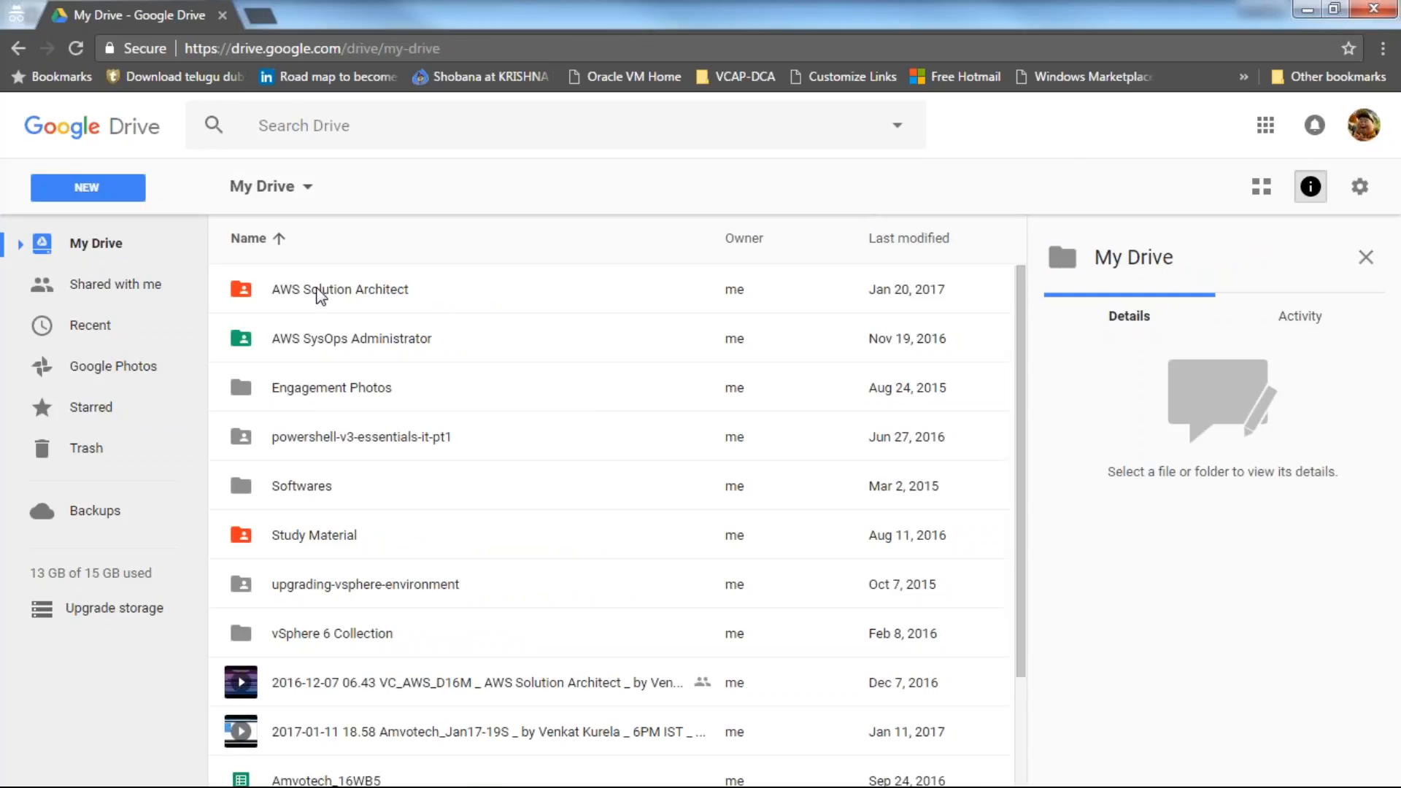
click(1361, 125)
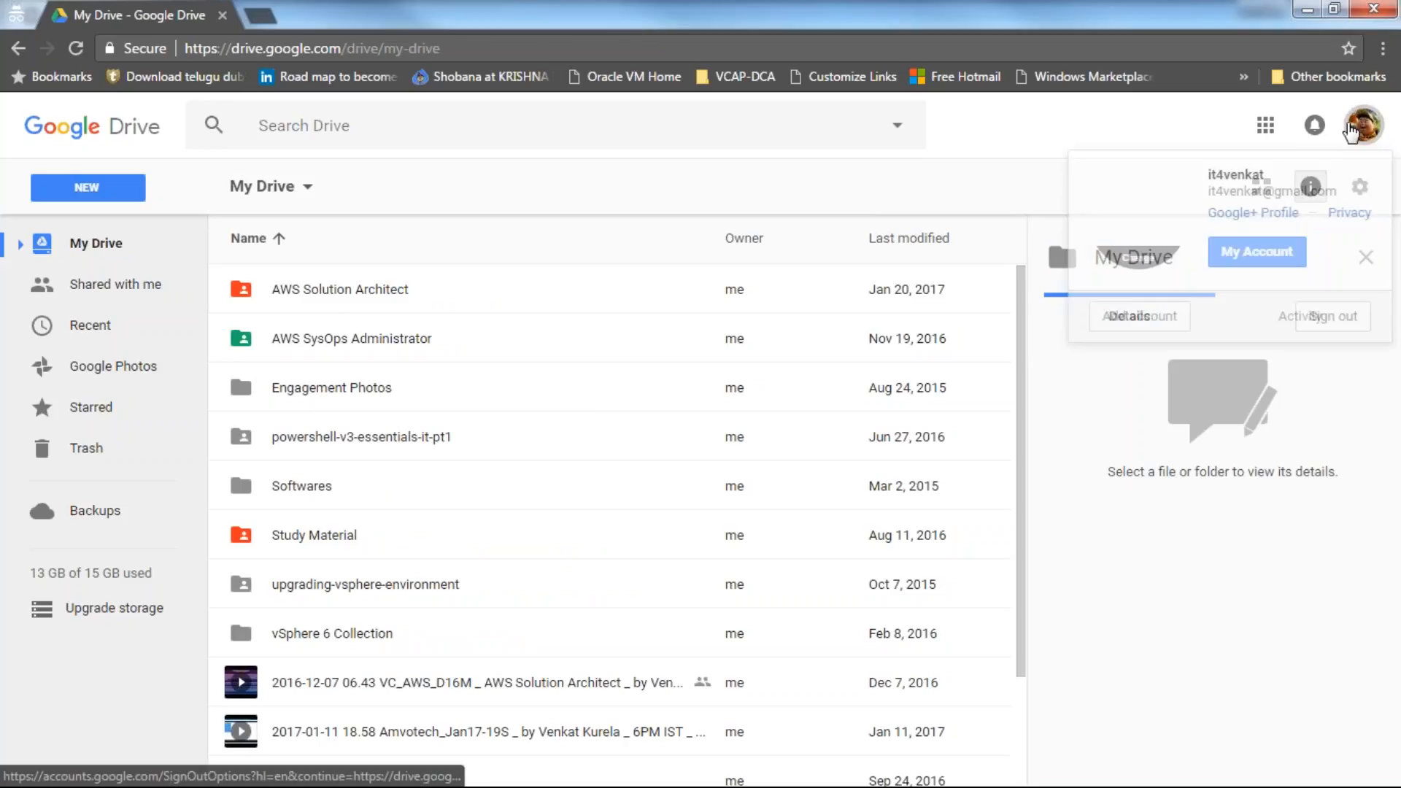
click(1332, 318)
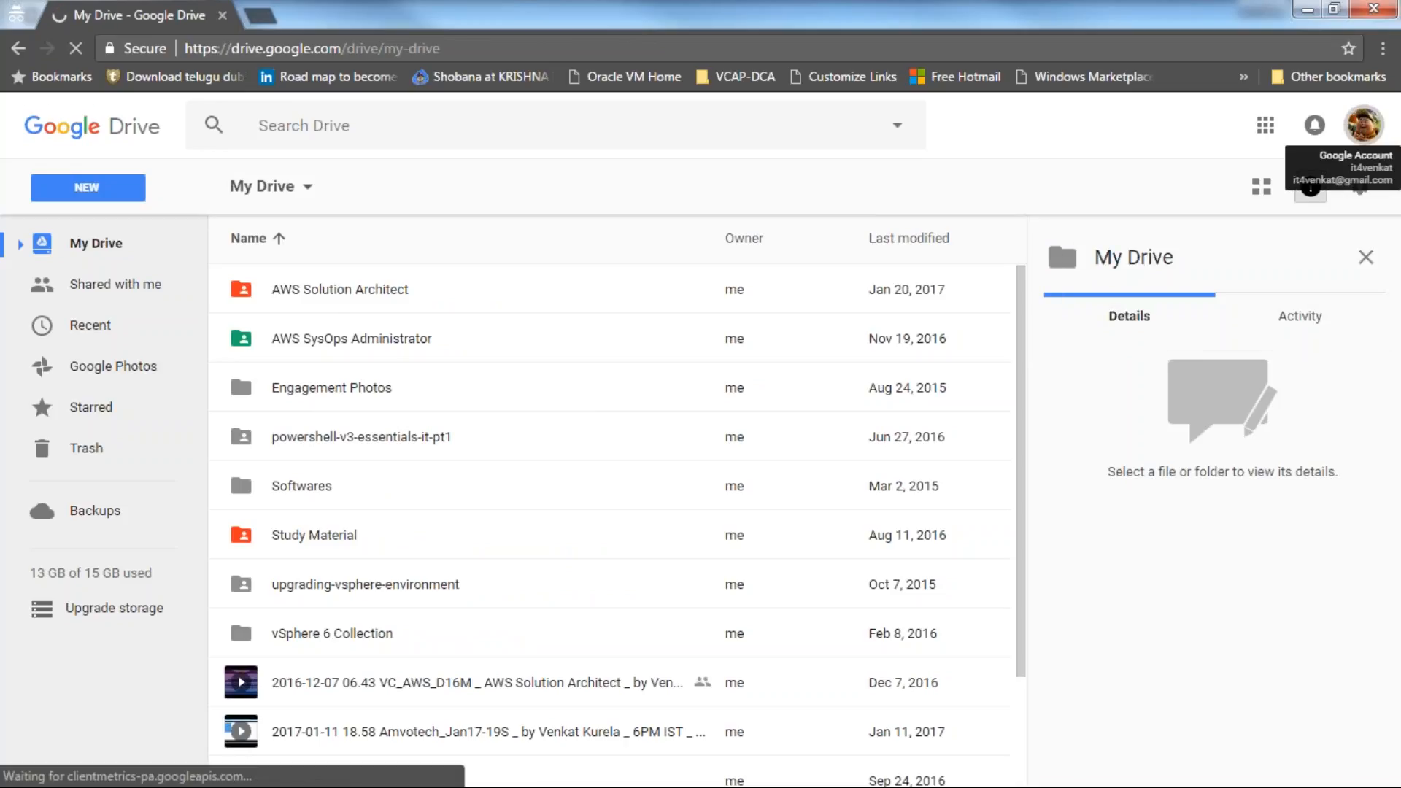